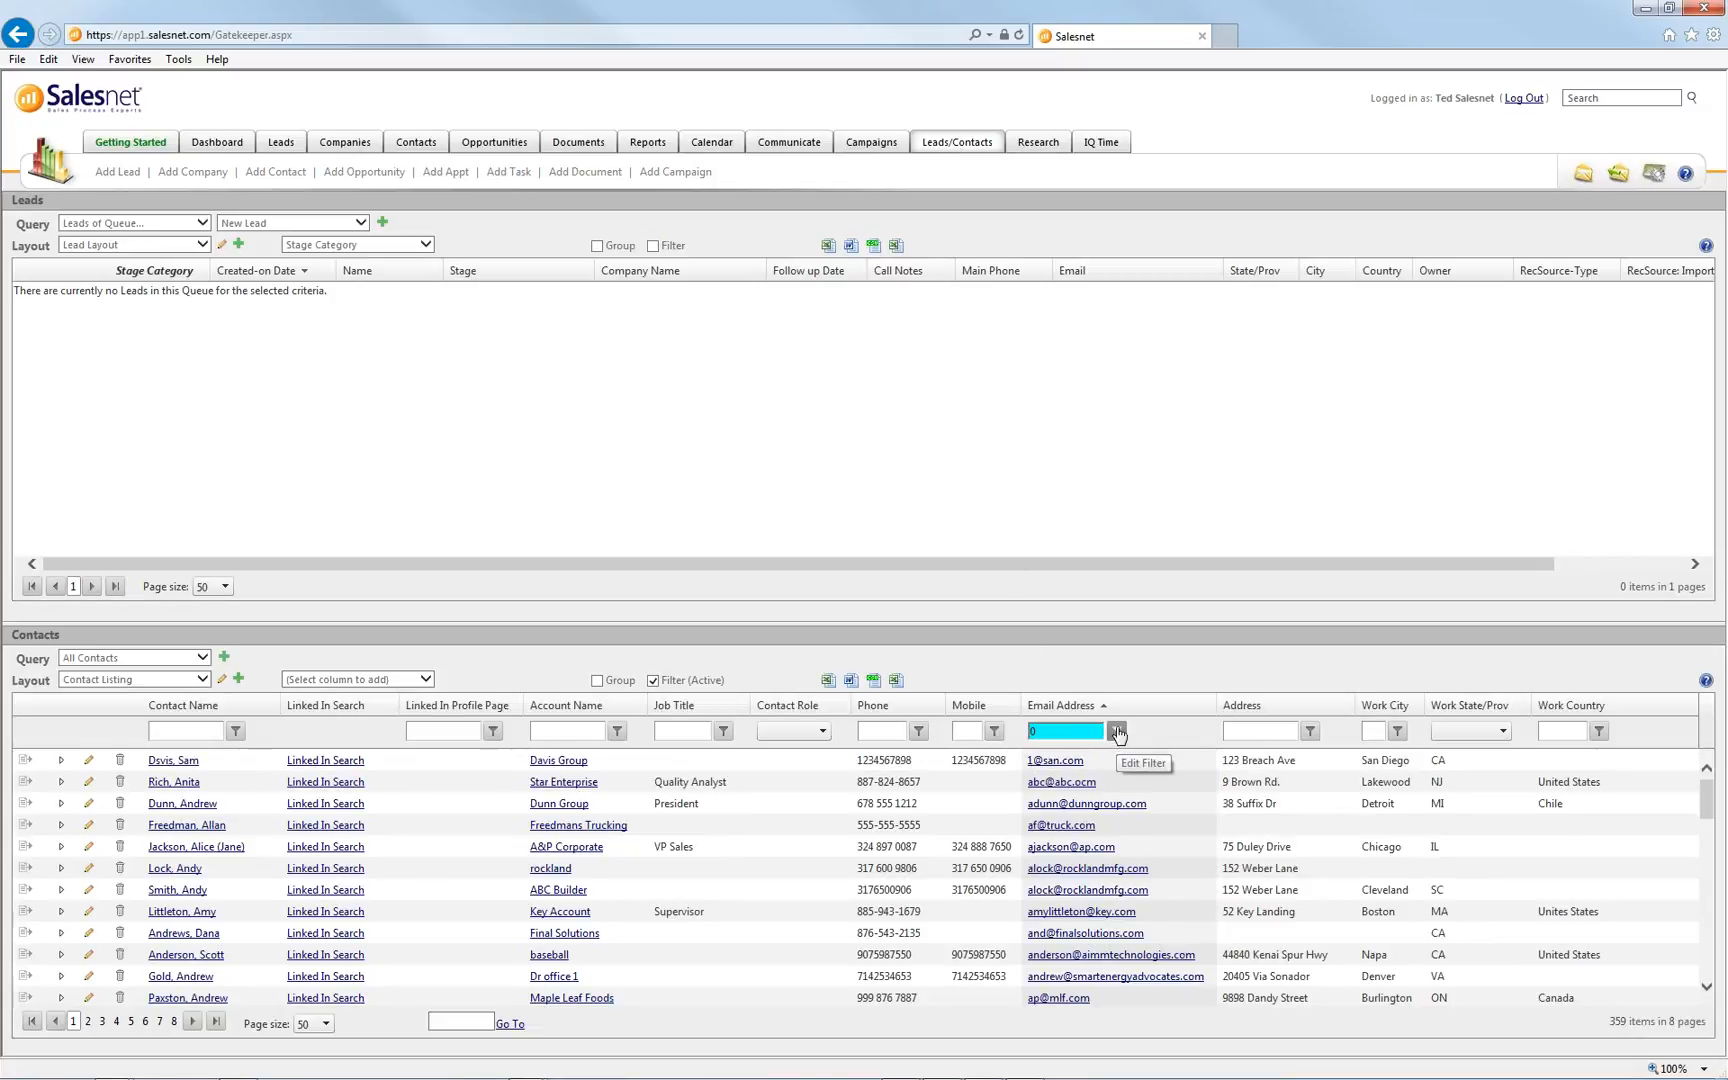
# Query all leads and filter both the Leads and Contacts lists by email address "test"
pyautogui.click(202, 223)
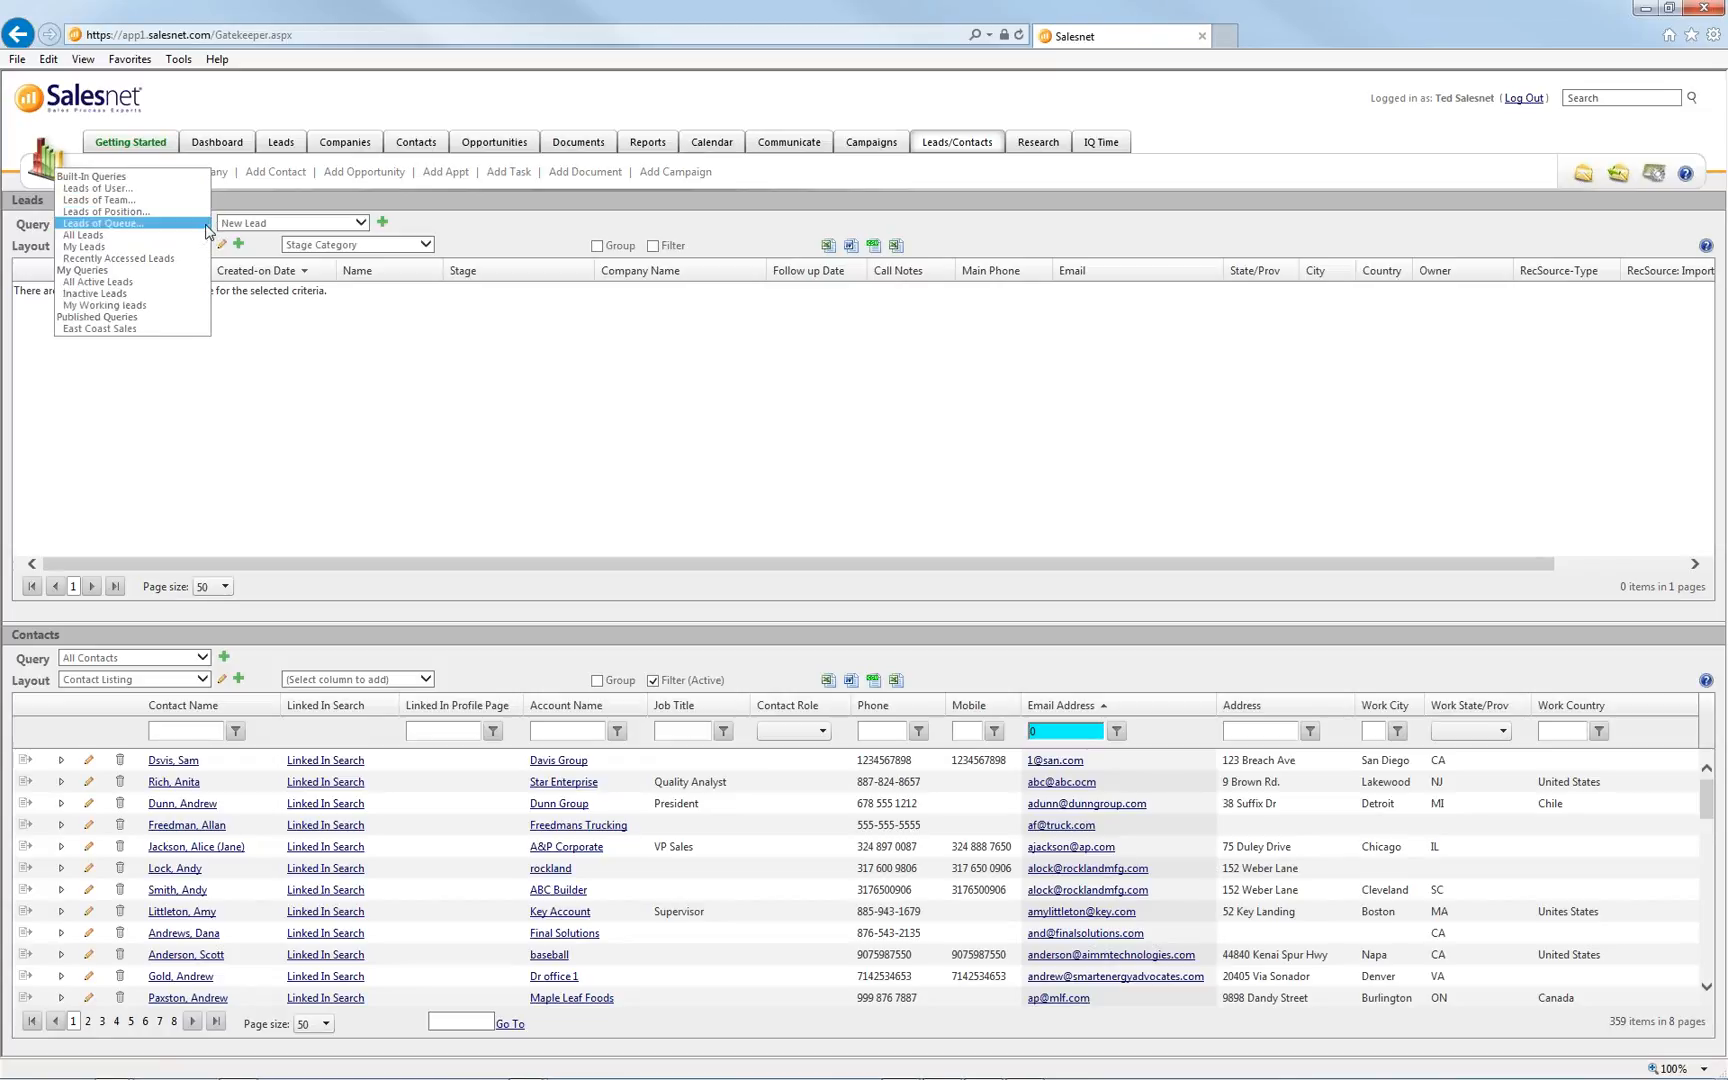
pyautogui.click(157, 235)
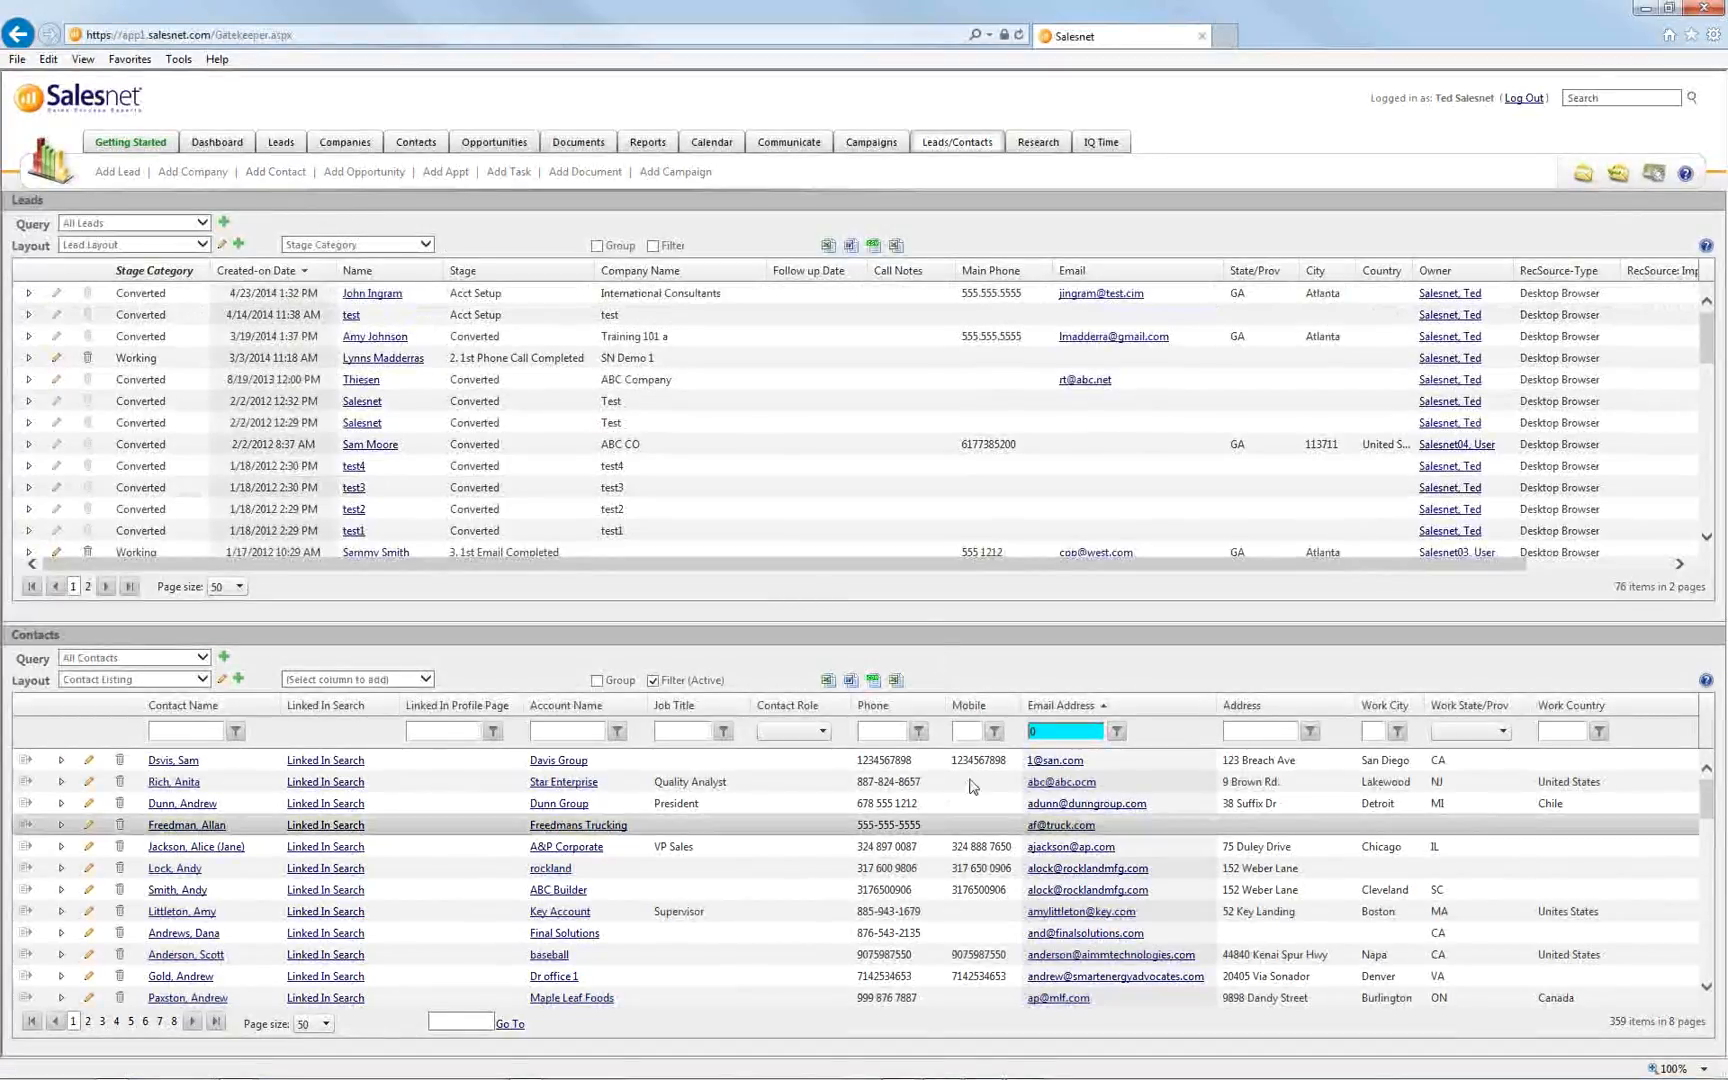
pyautogui.click(653, 246)
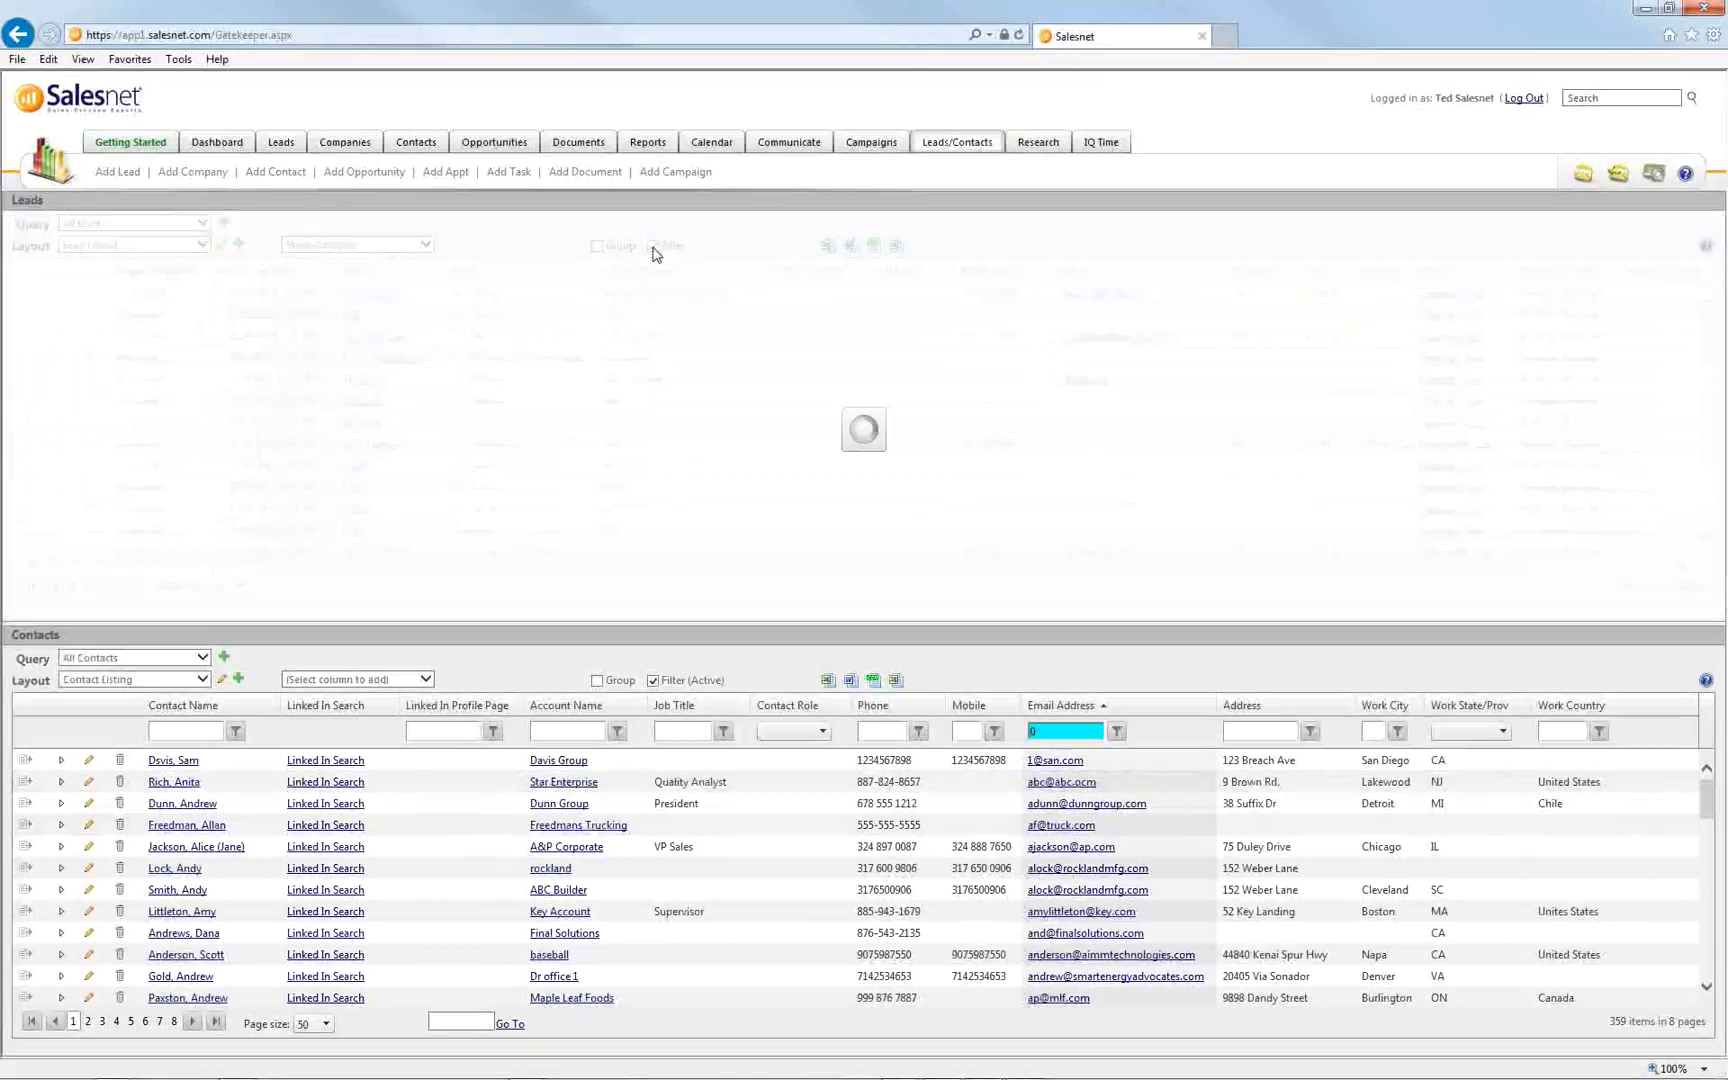
pyautogui.click(1081, 298)
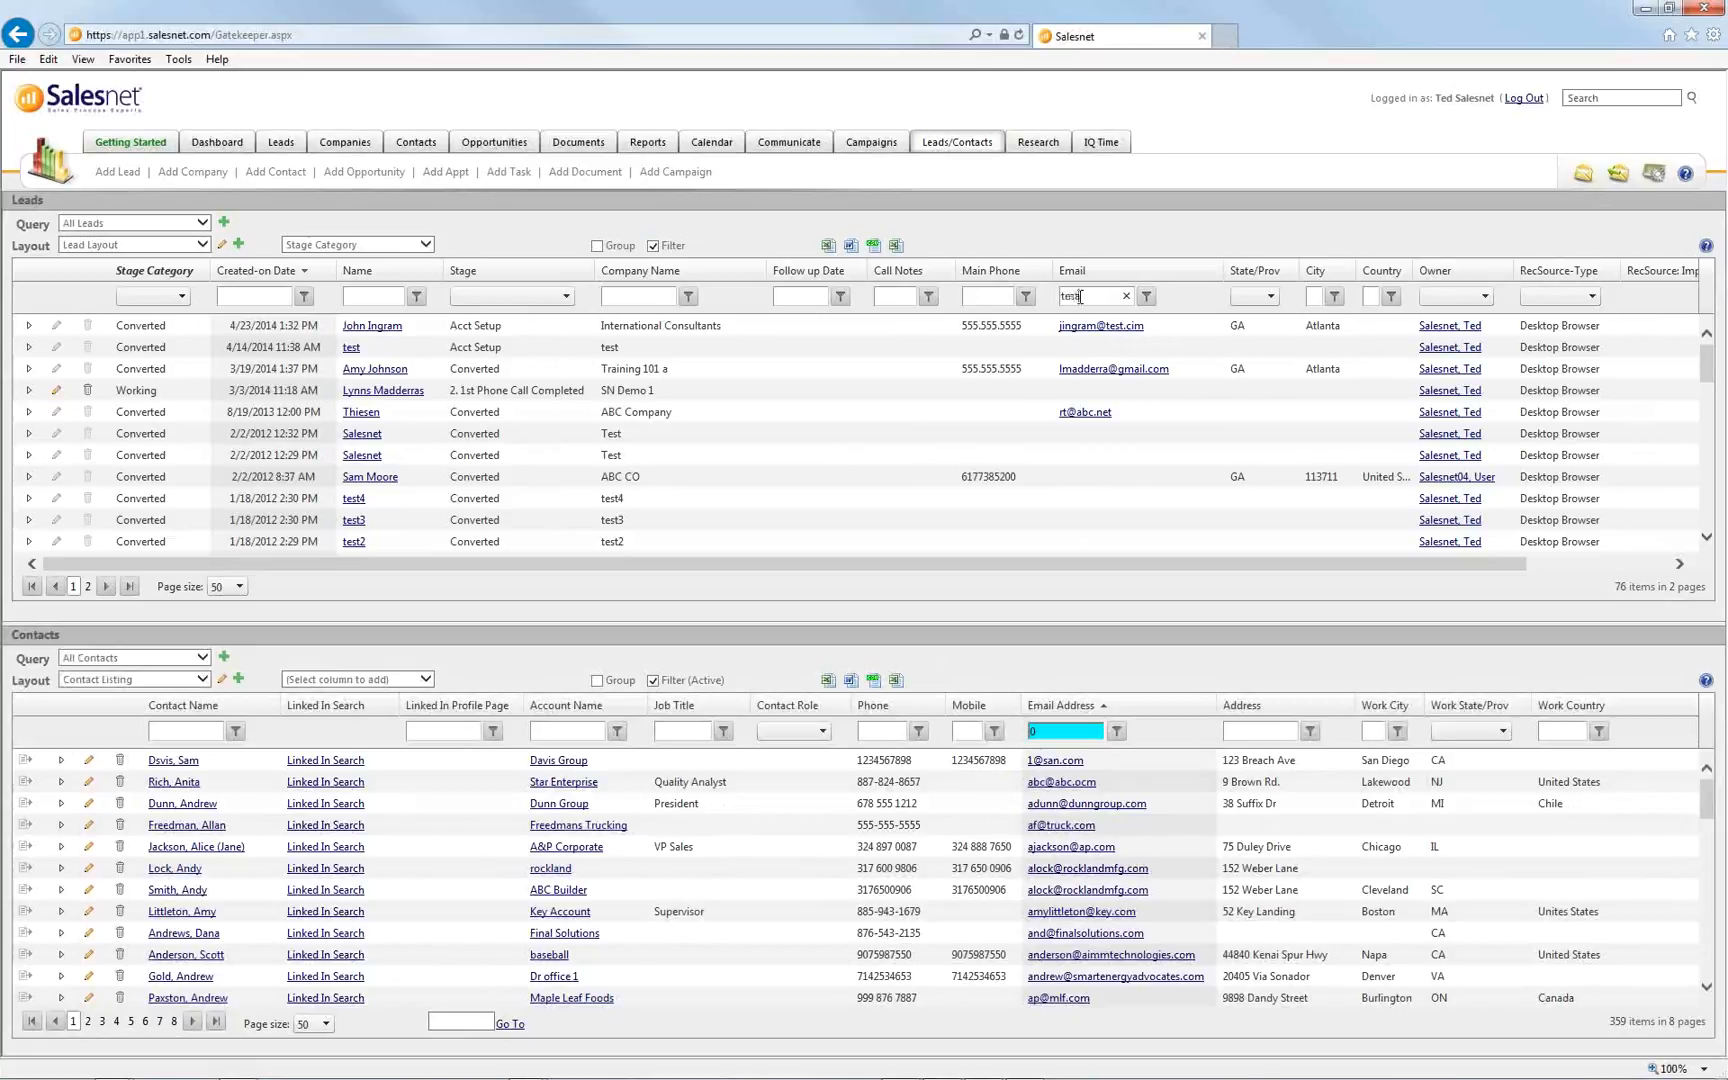
pyautogui.write('test')
pyautogui.press('Return')
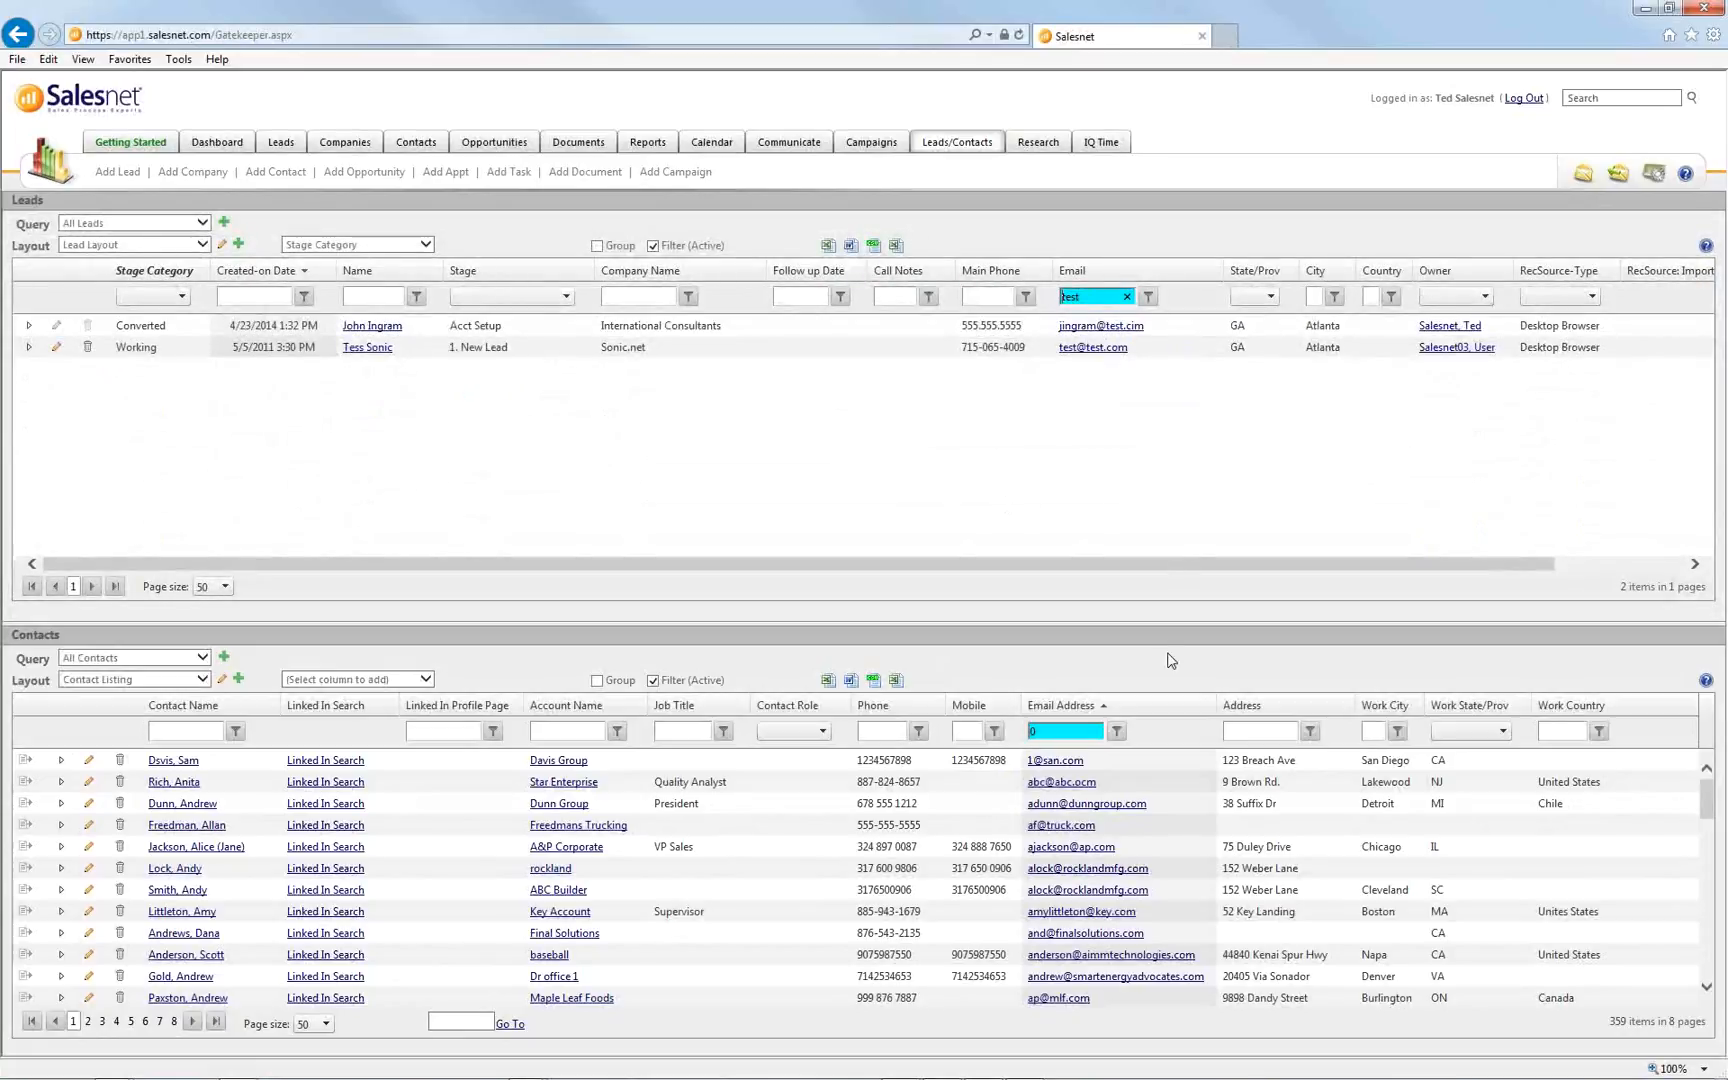
pyautogui.write('test')
pyautogui.press('Return')
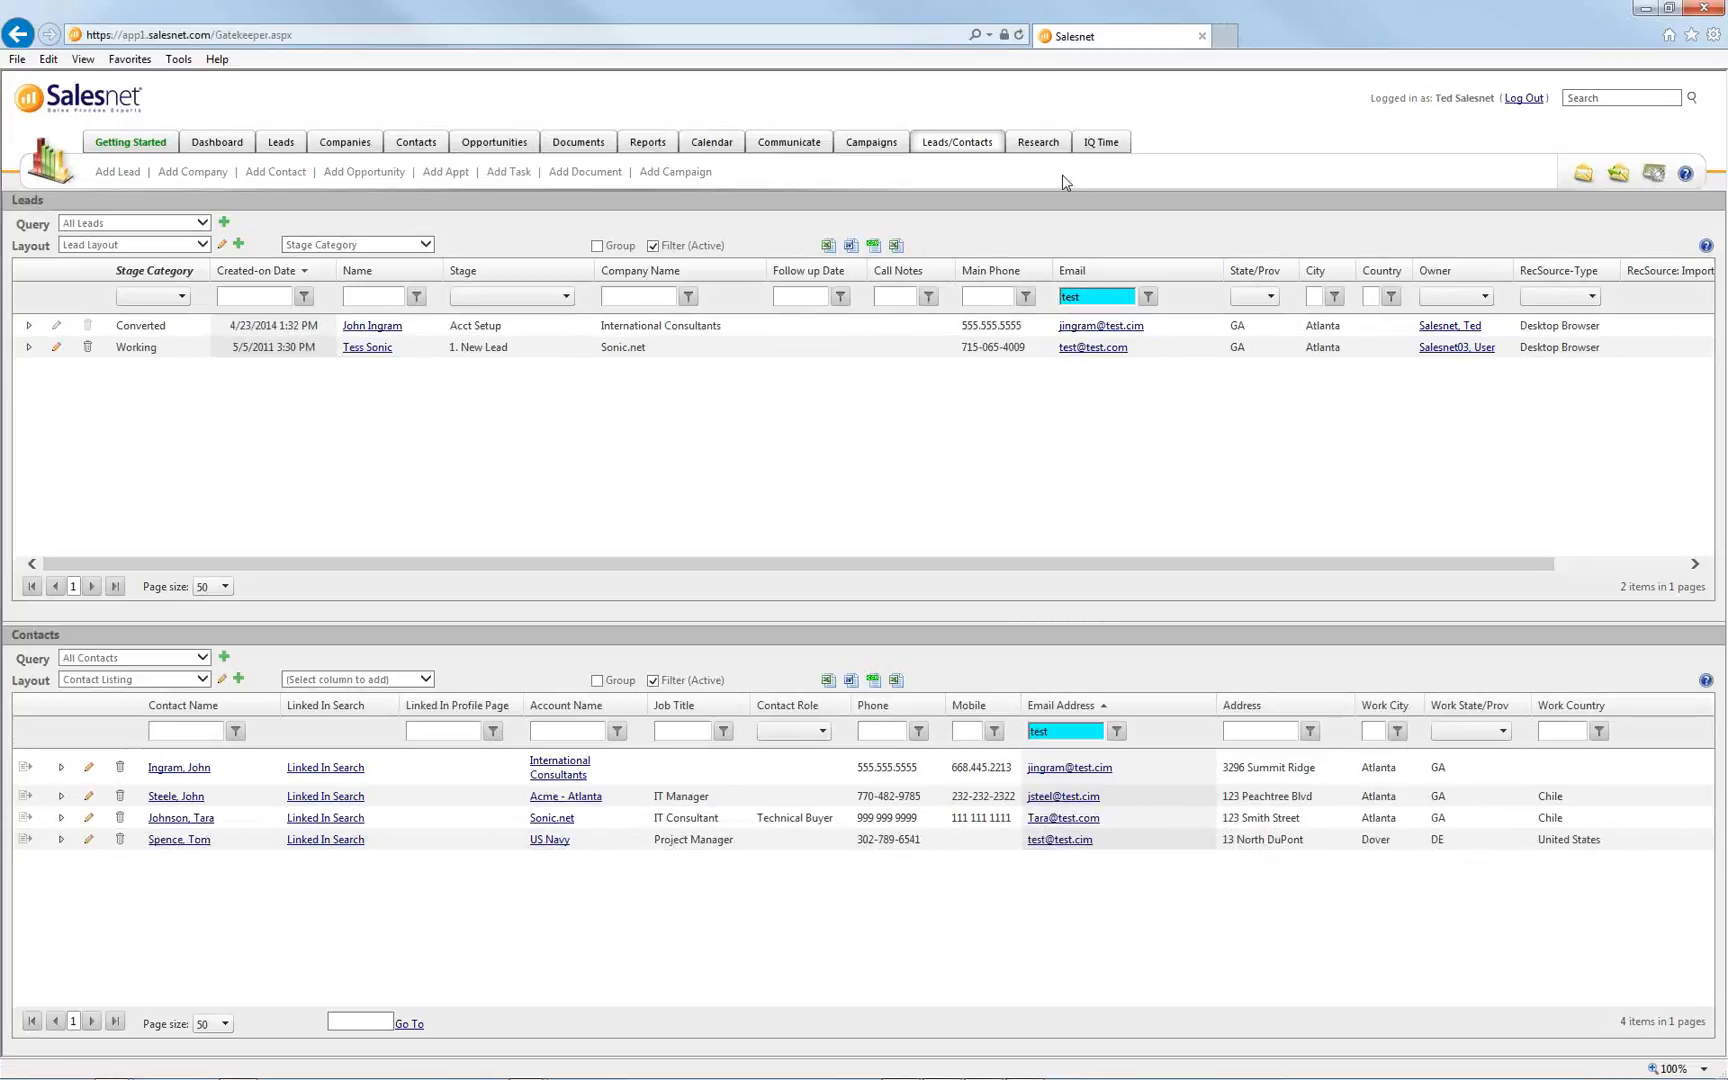
# View the Research and IQ Time custom tabs, ending on Research
pyautogui.click(1048, 150)
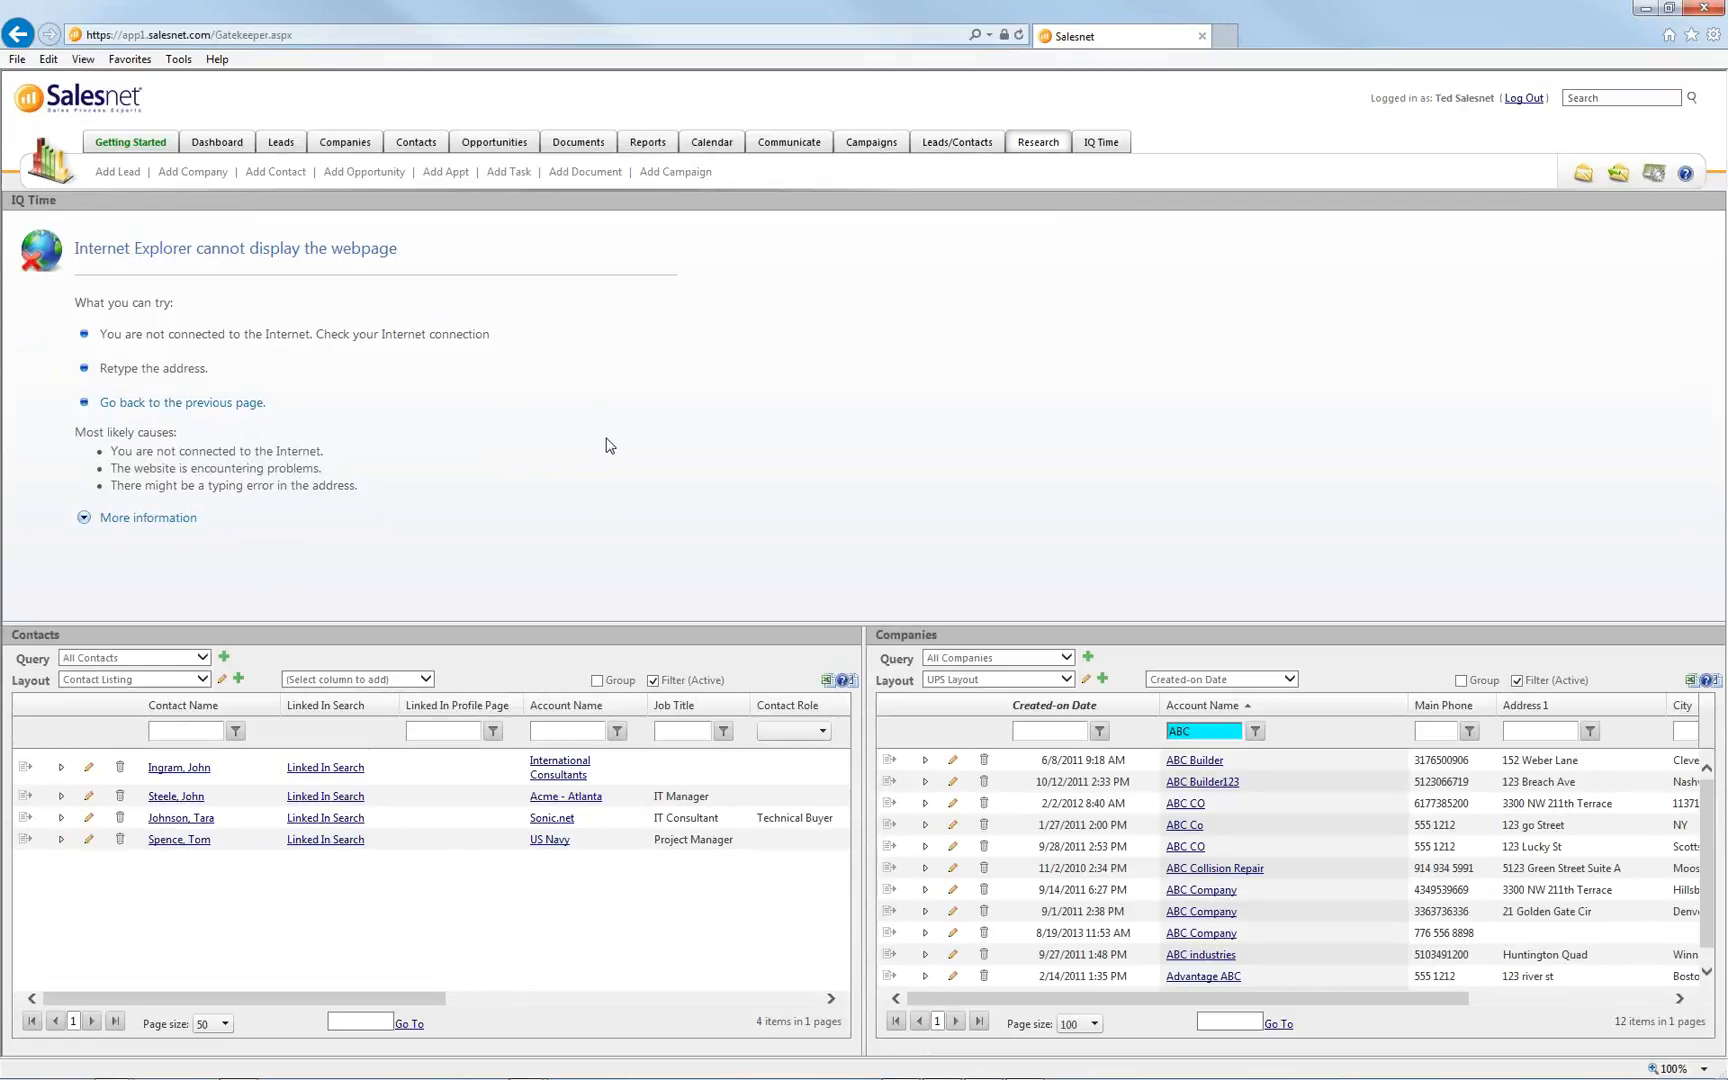
pyautogui.click(1097, 145)
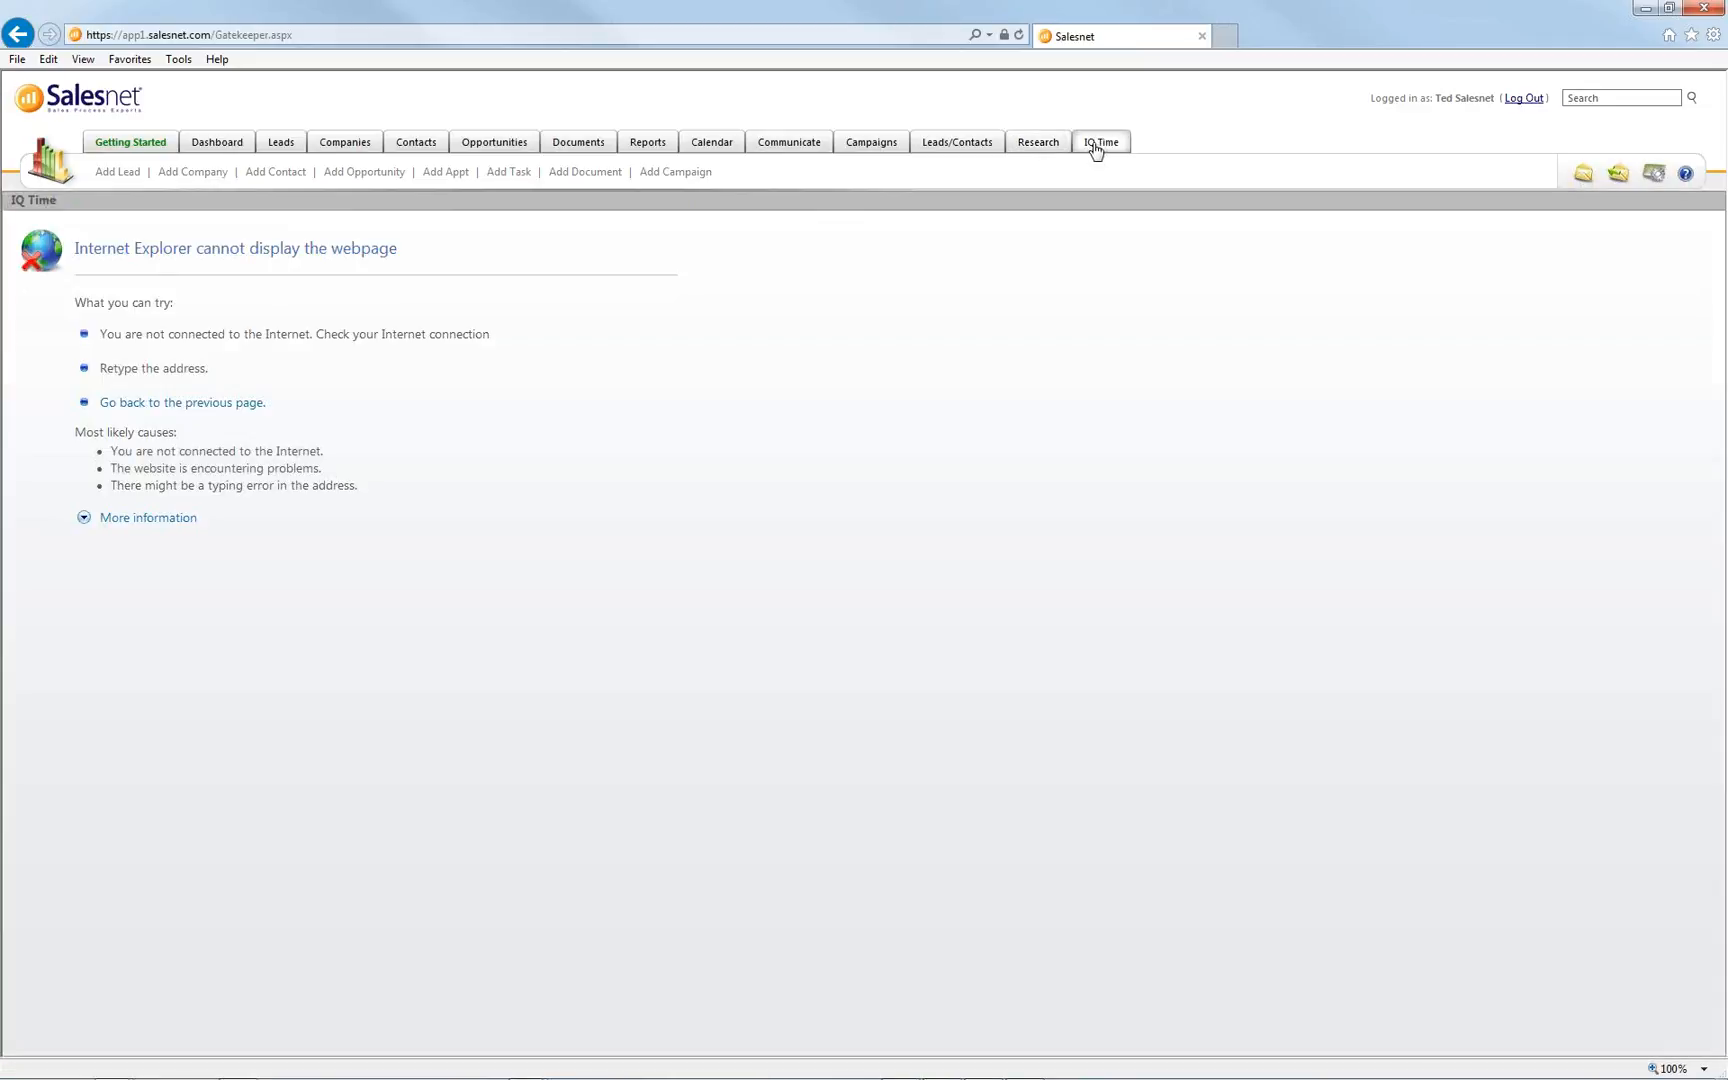
pyautogui.click(1037, 150)
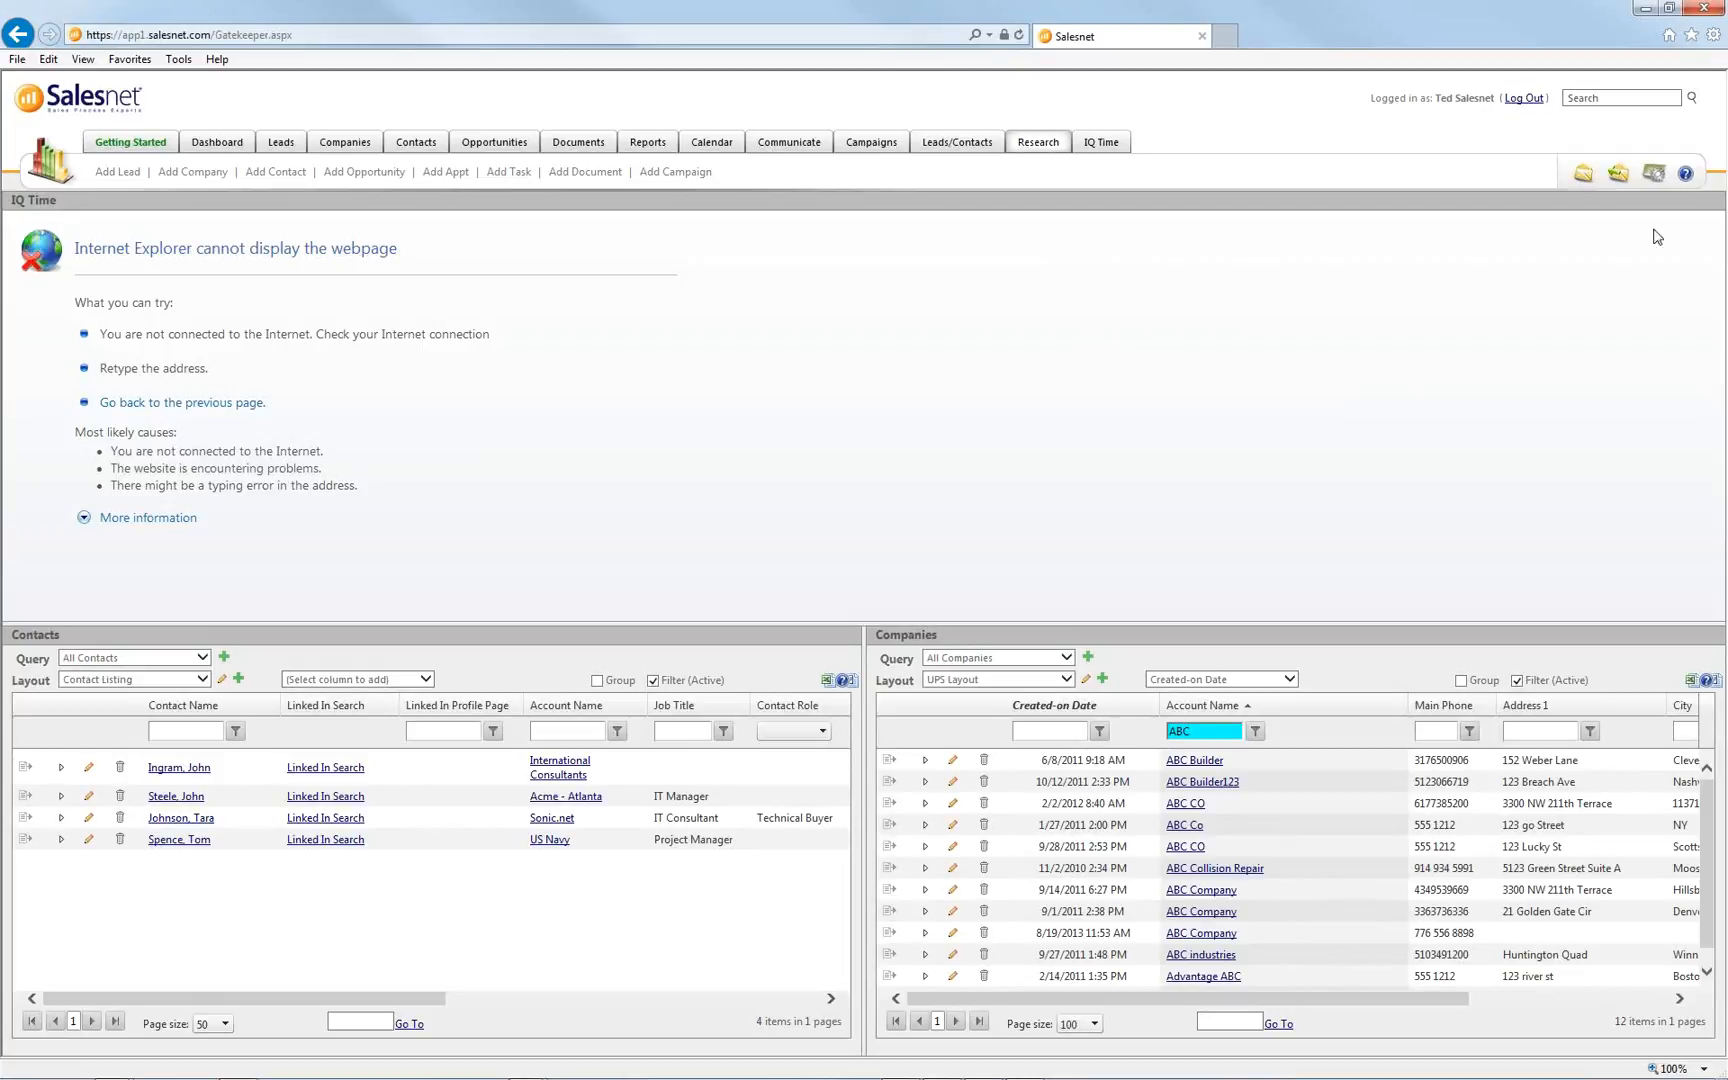
# Edit the UPS custom tab panel in the setup, setting its form method to GET, and save it
pyautogui.click(1655, 176)
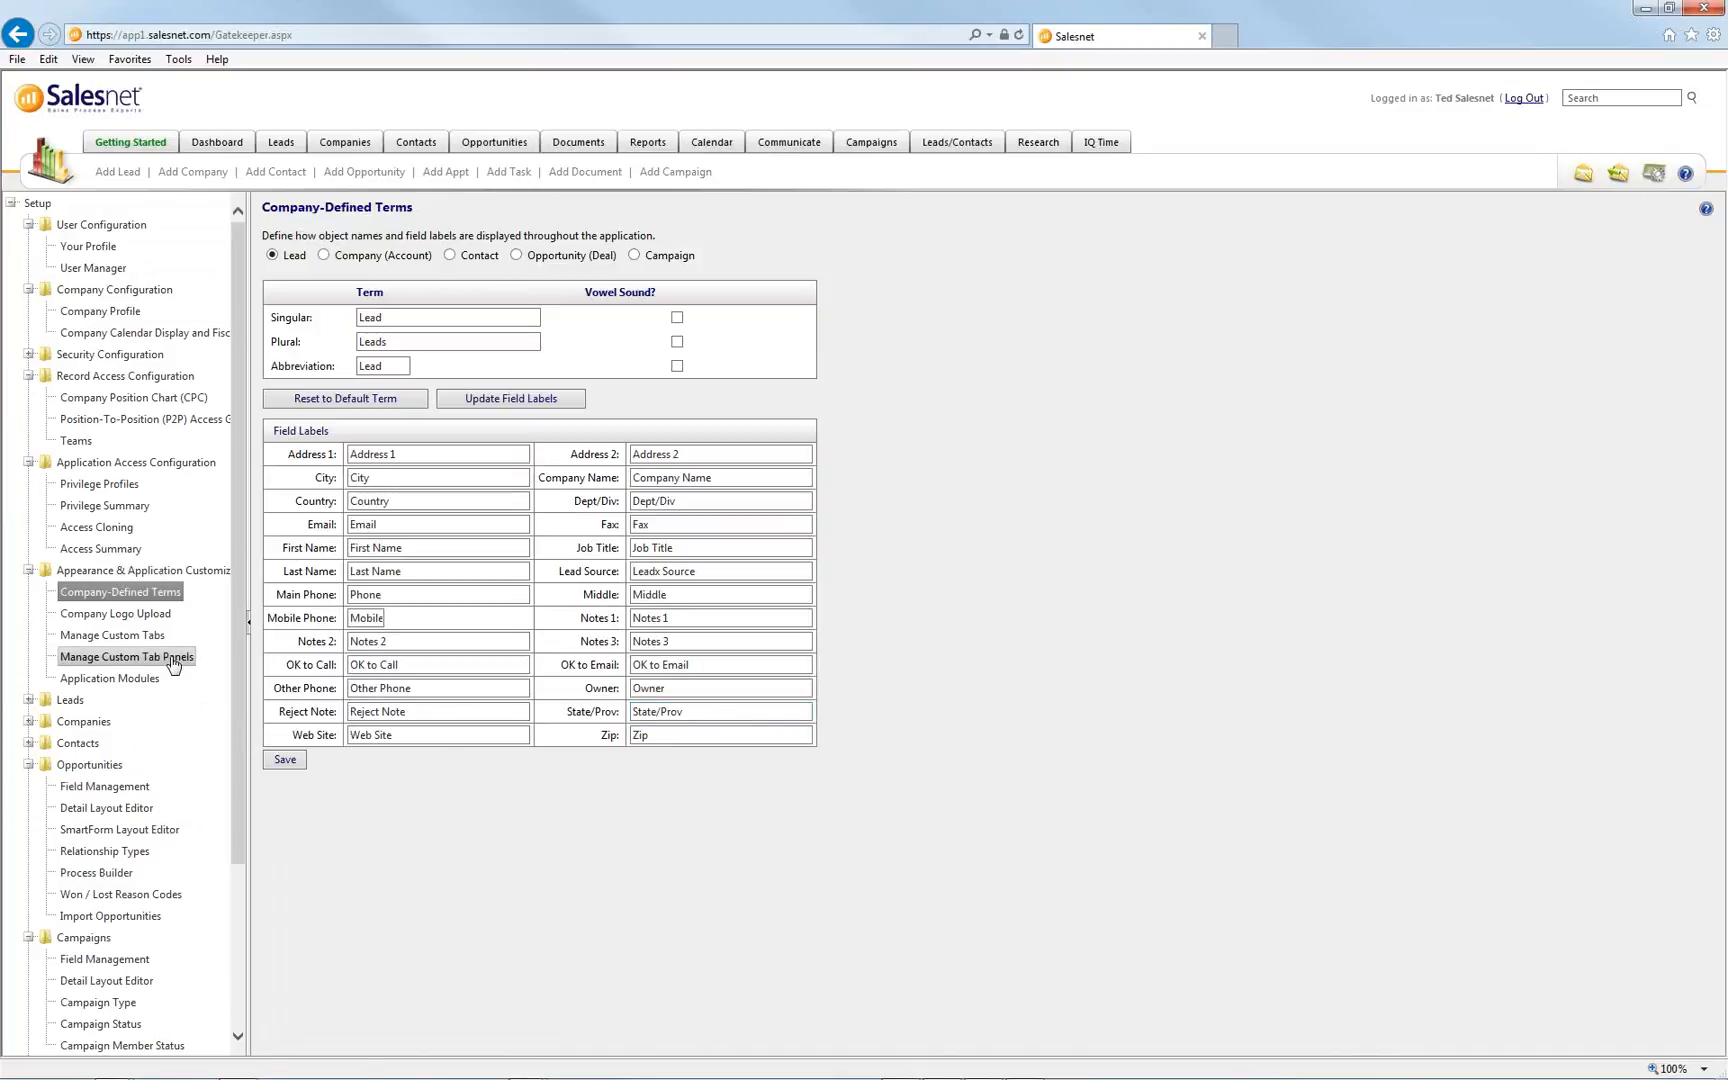
pyautogui.click(172, 658)
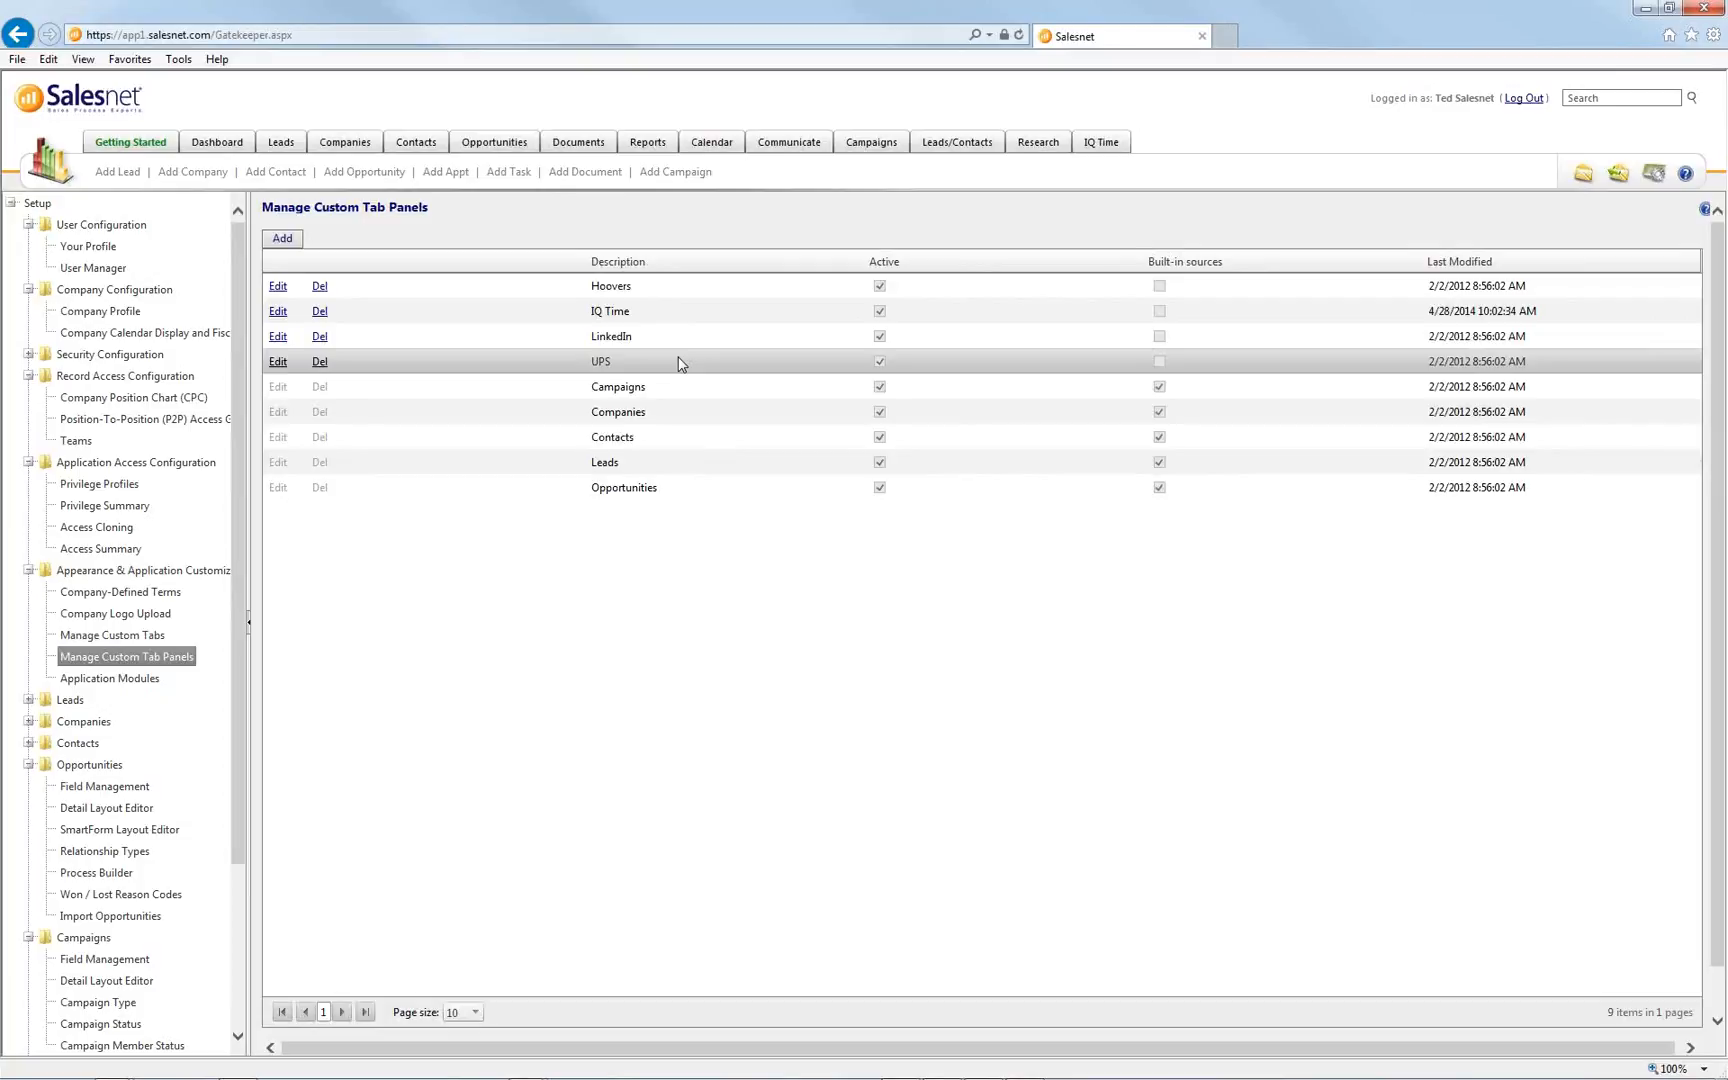
pyautogui.click(279, 363)
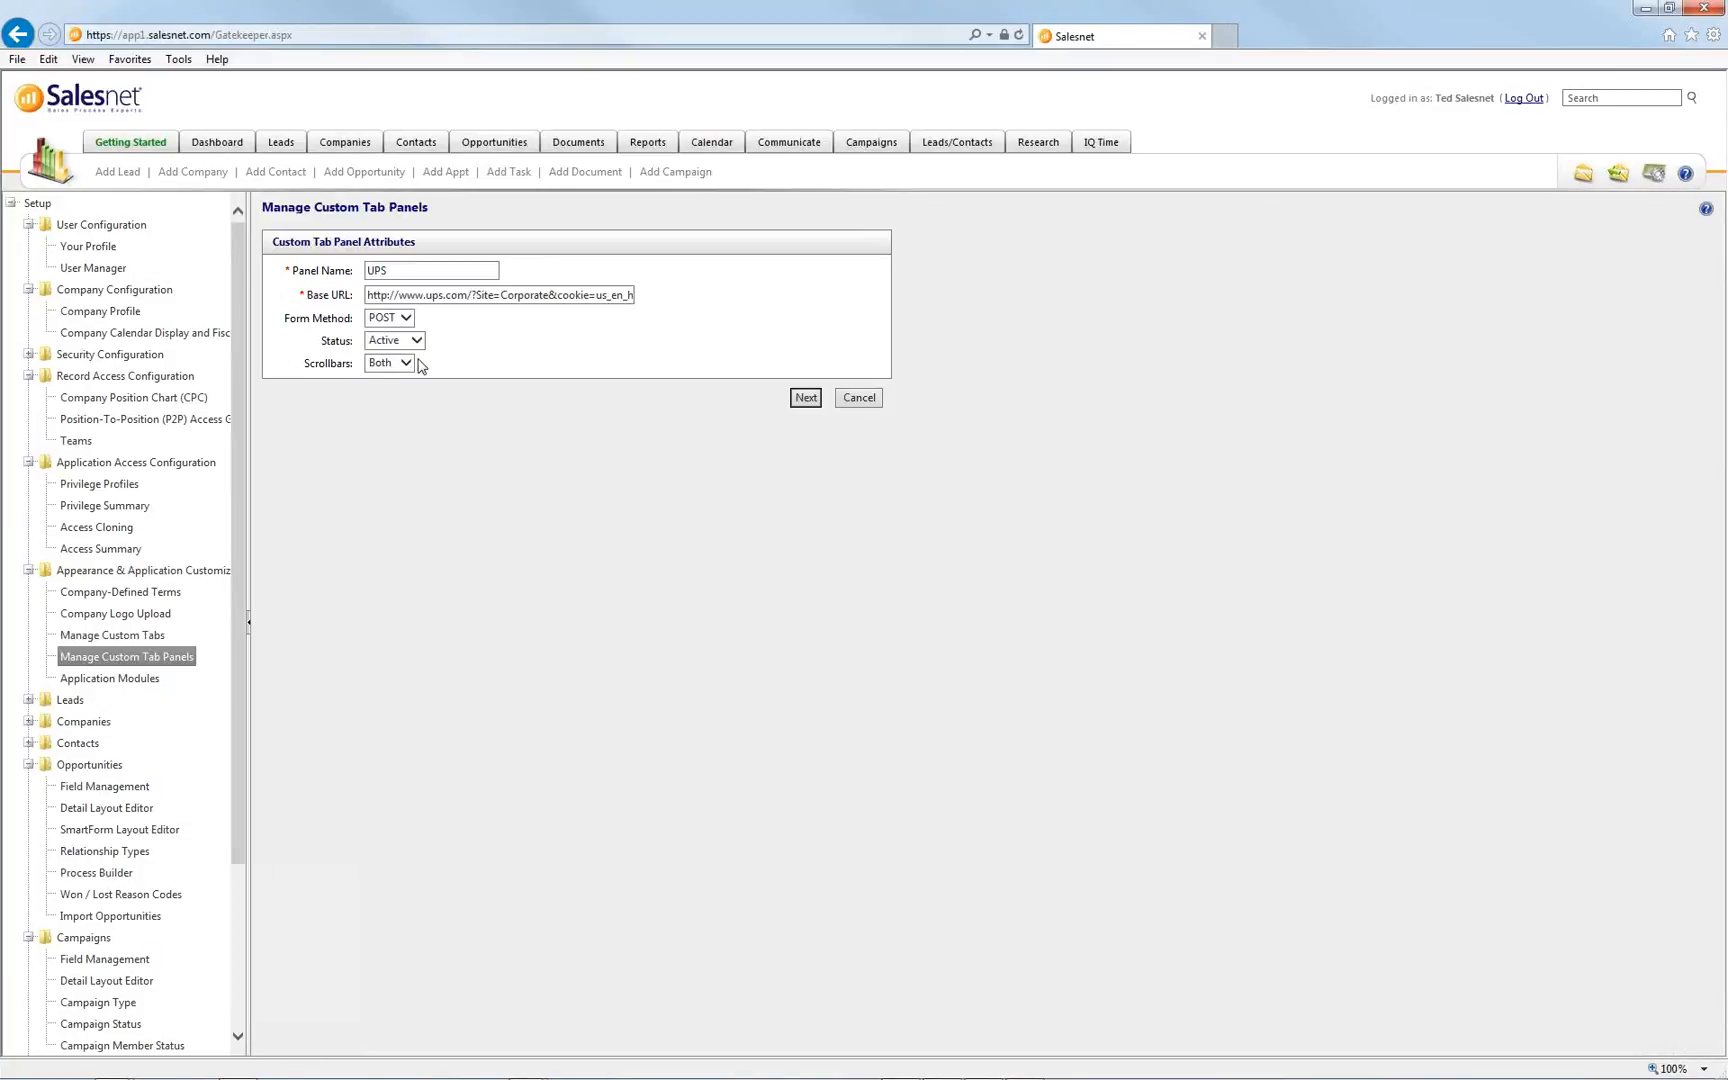
pyautogui.moveTo(504, 295); pyautogui.dragTo(676, 304)
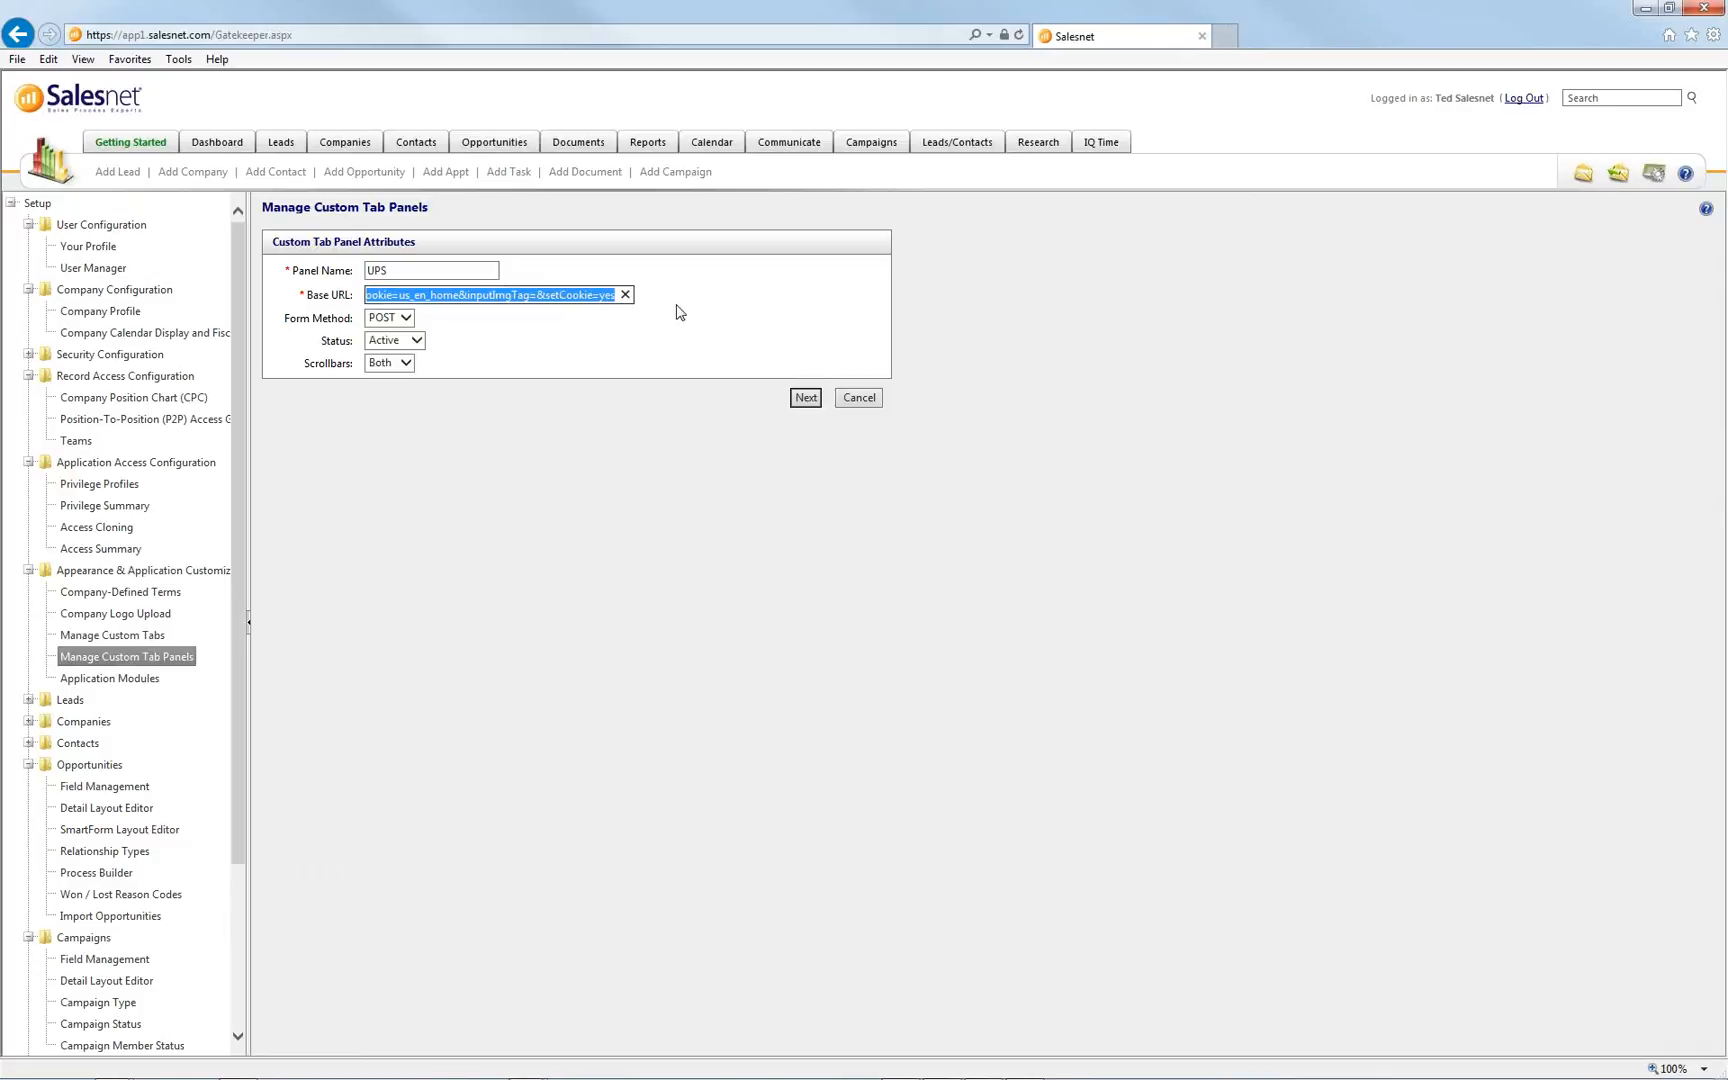
pyautogui.click(639, 258)
pyautogui.click(400, 318)
pyautogui.click(396, 333)
pyautogui.click(805, 397)
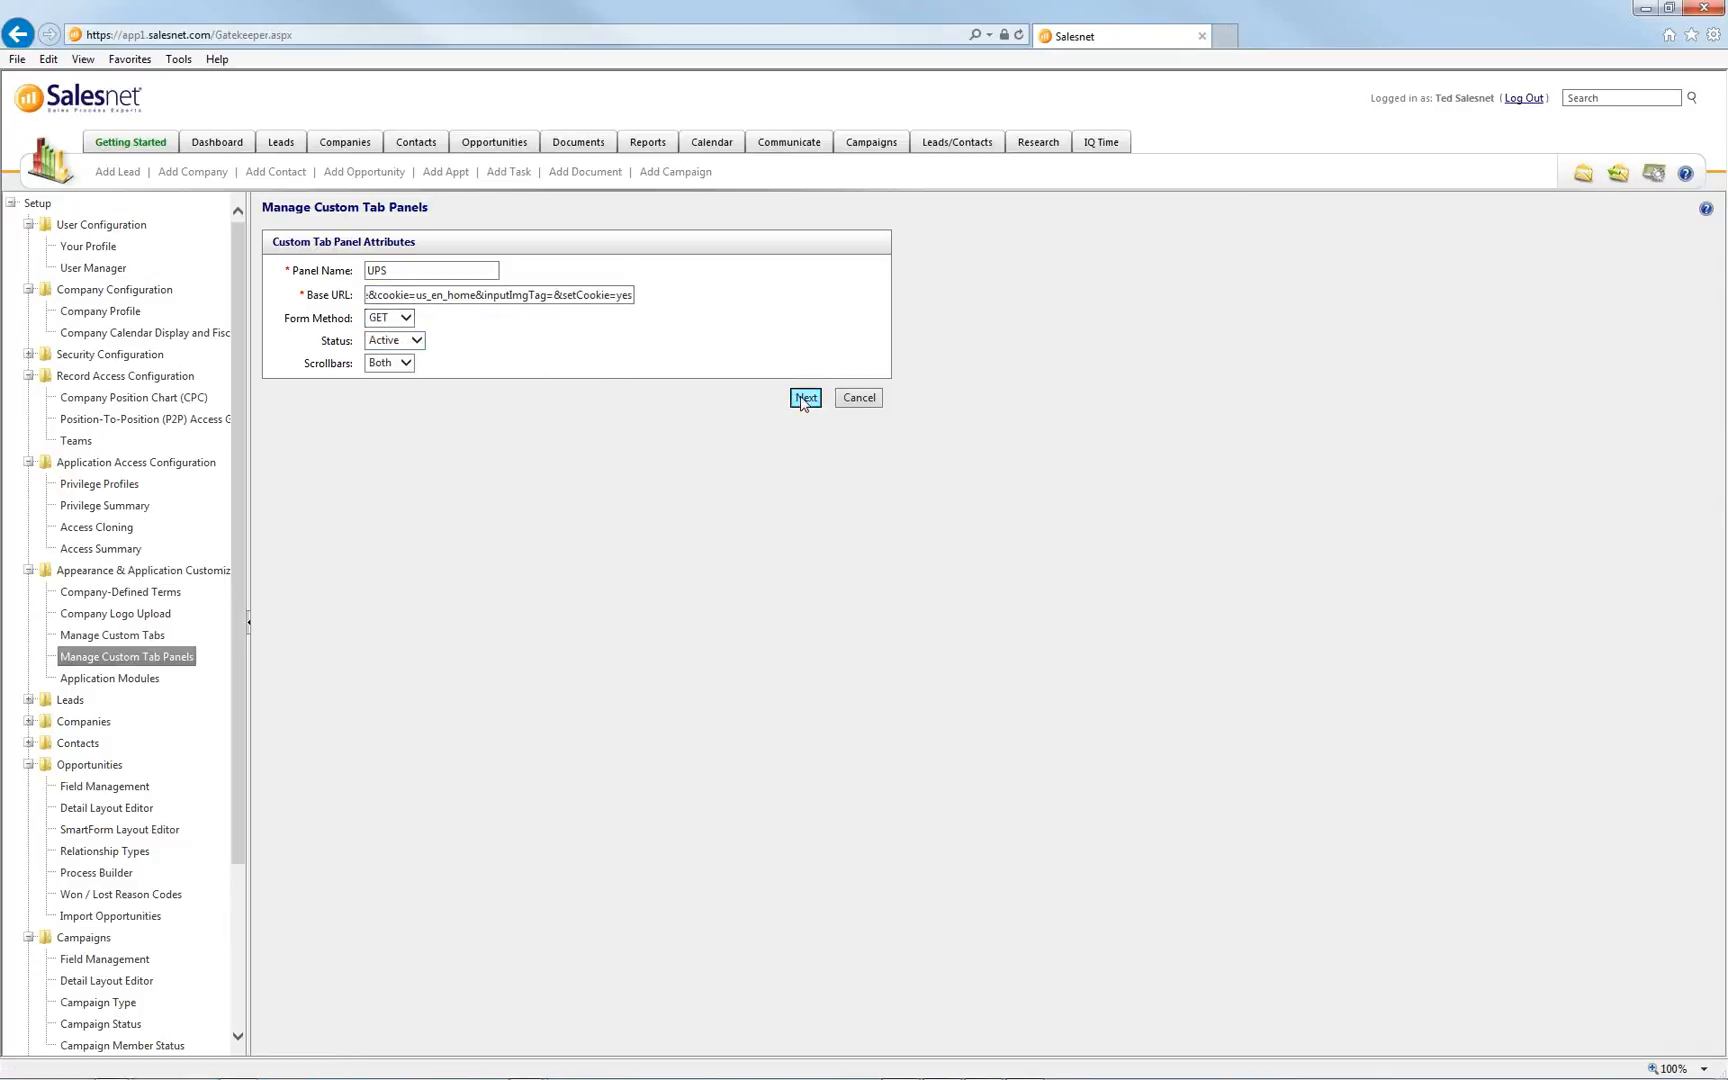
pyautogui.click(810, 662)
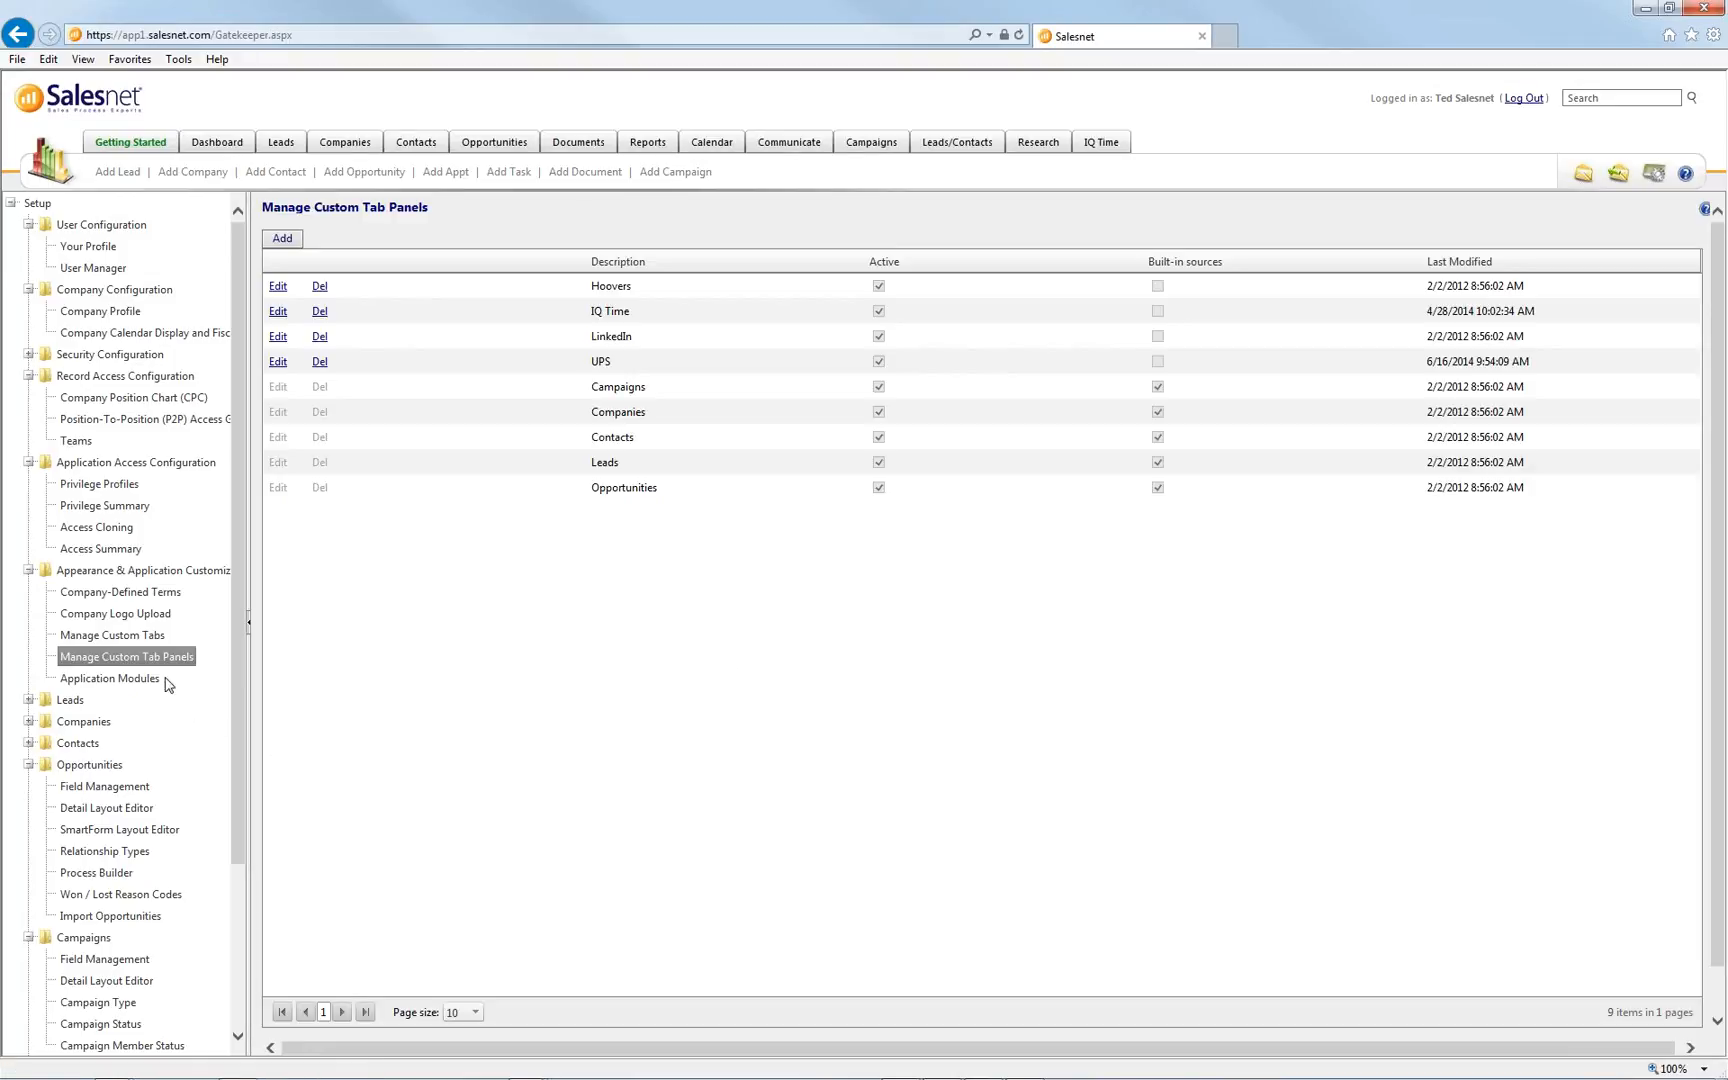
# Edit the IQ Time custom tab, change its description to UPS and continue to the layout settings
pyautogui.click(146, 642)
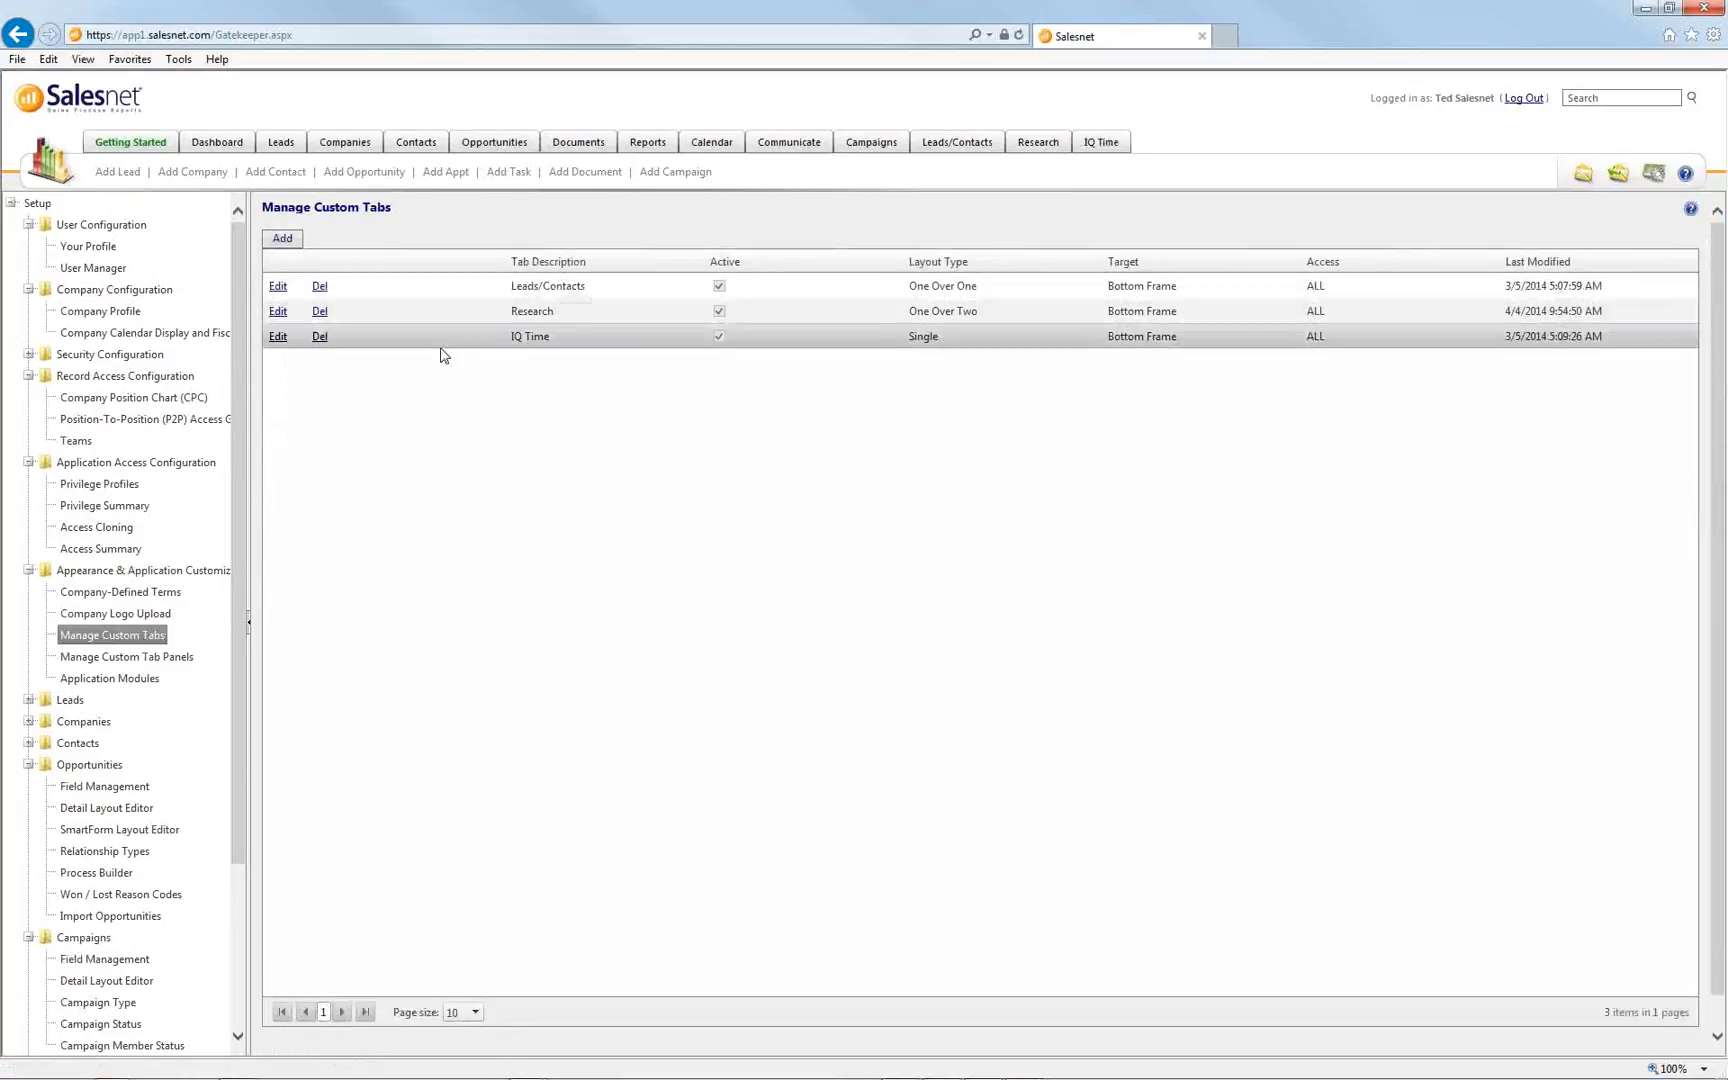
pyautogui.click(278, 338)
pyautogui.moveTo(392, 275); pyautogui.dragTo(267, 277)
pyautogui.write('UPS')
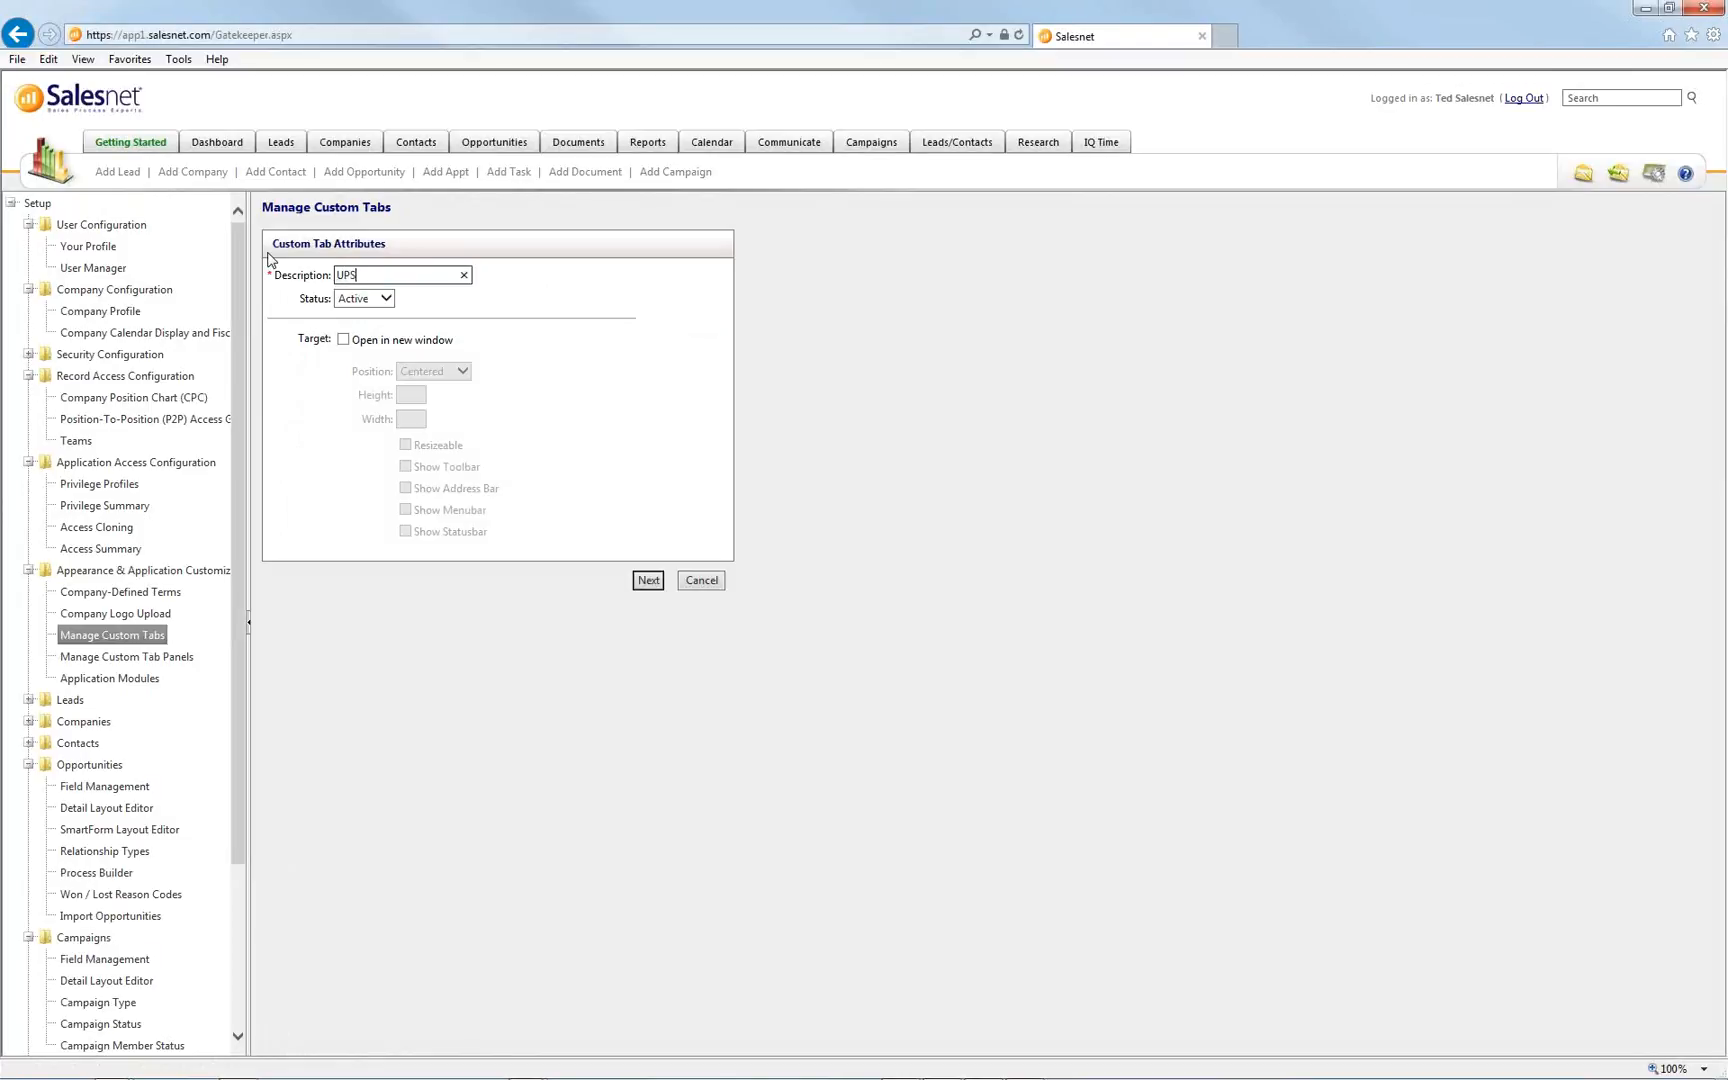
pyautogui.click(648, 580)
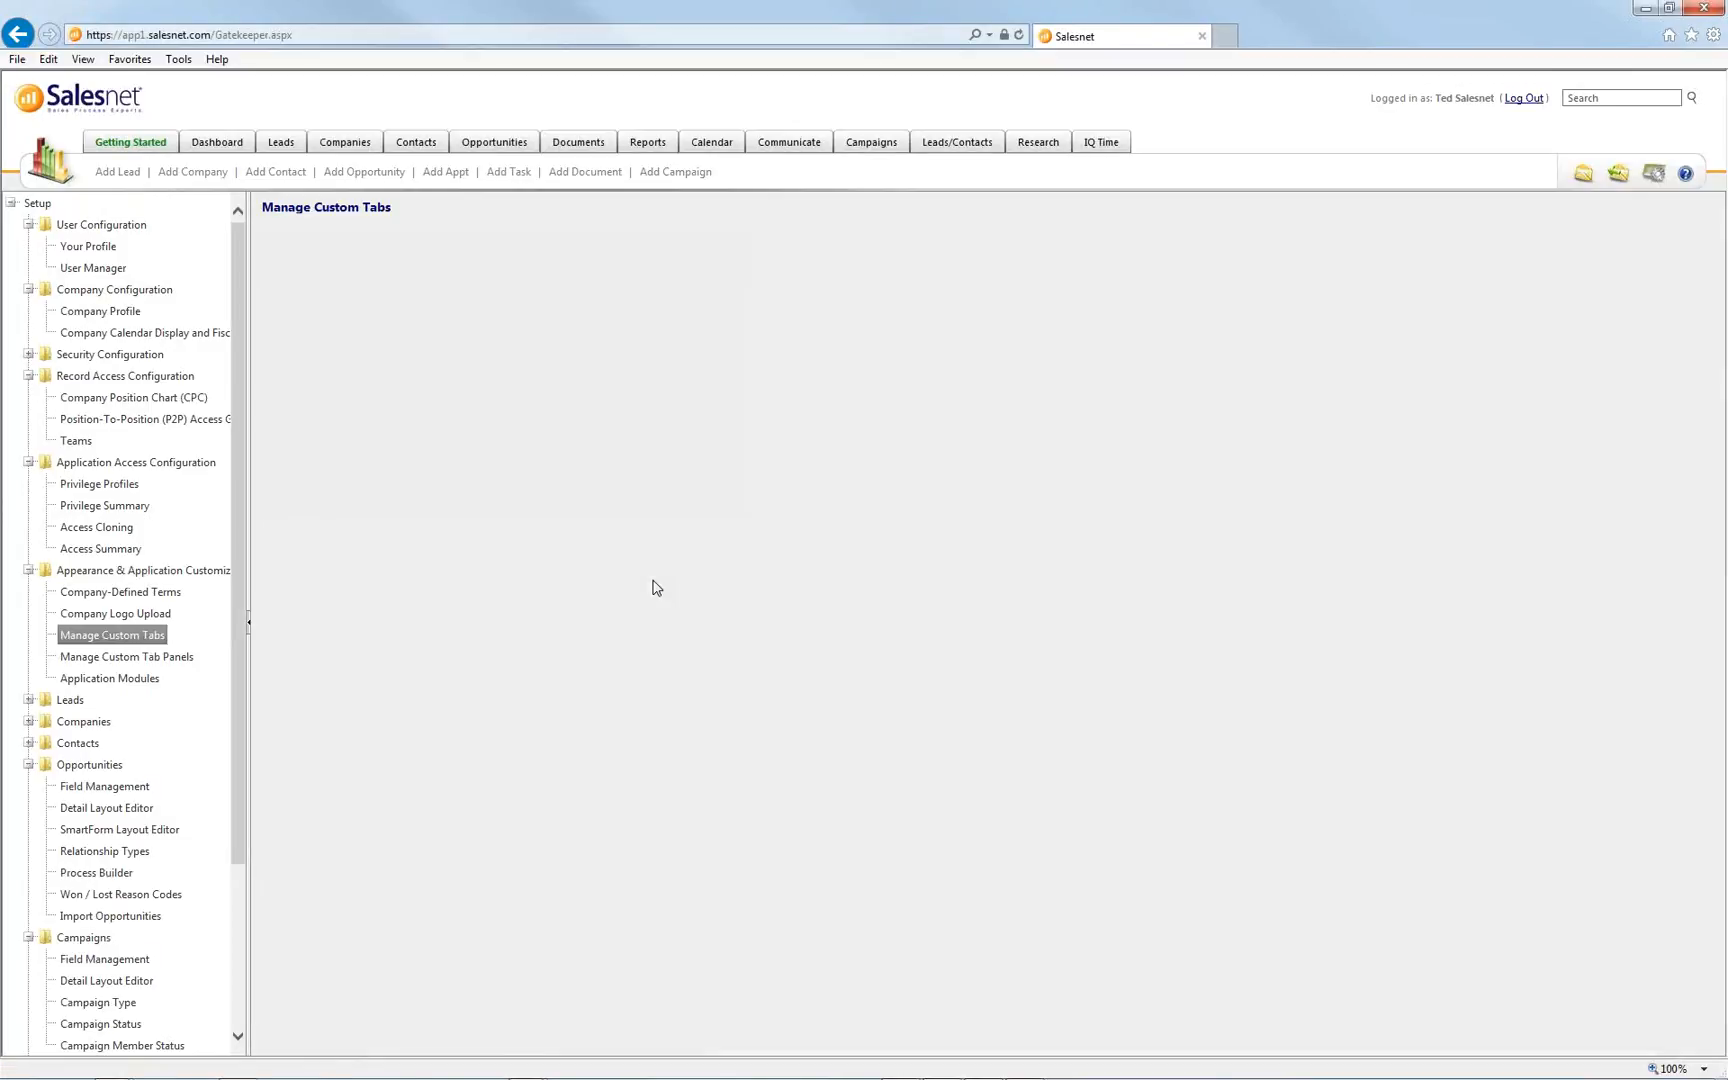
# Set the tab's first panel source to UPS, keep it shared with all users and save it
pyautogui.click(476, 484)
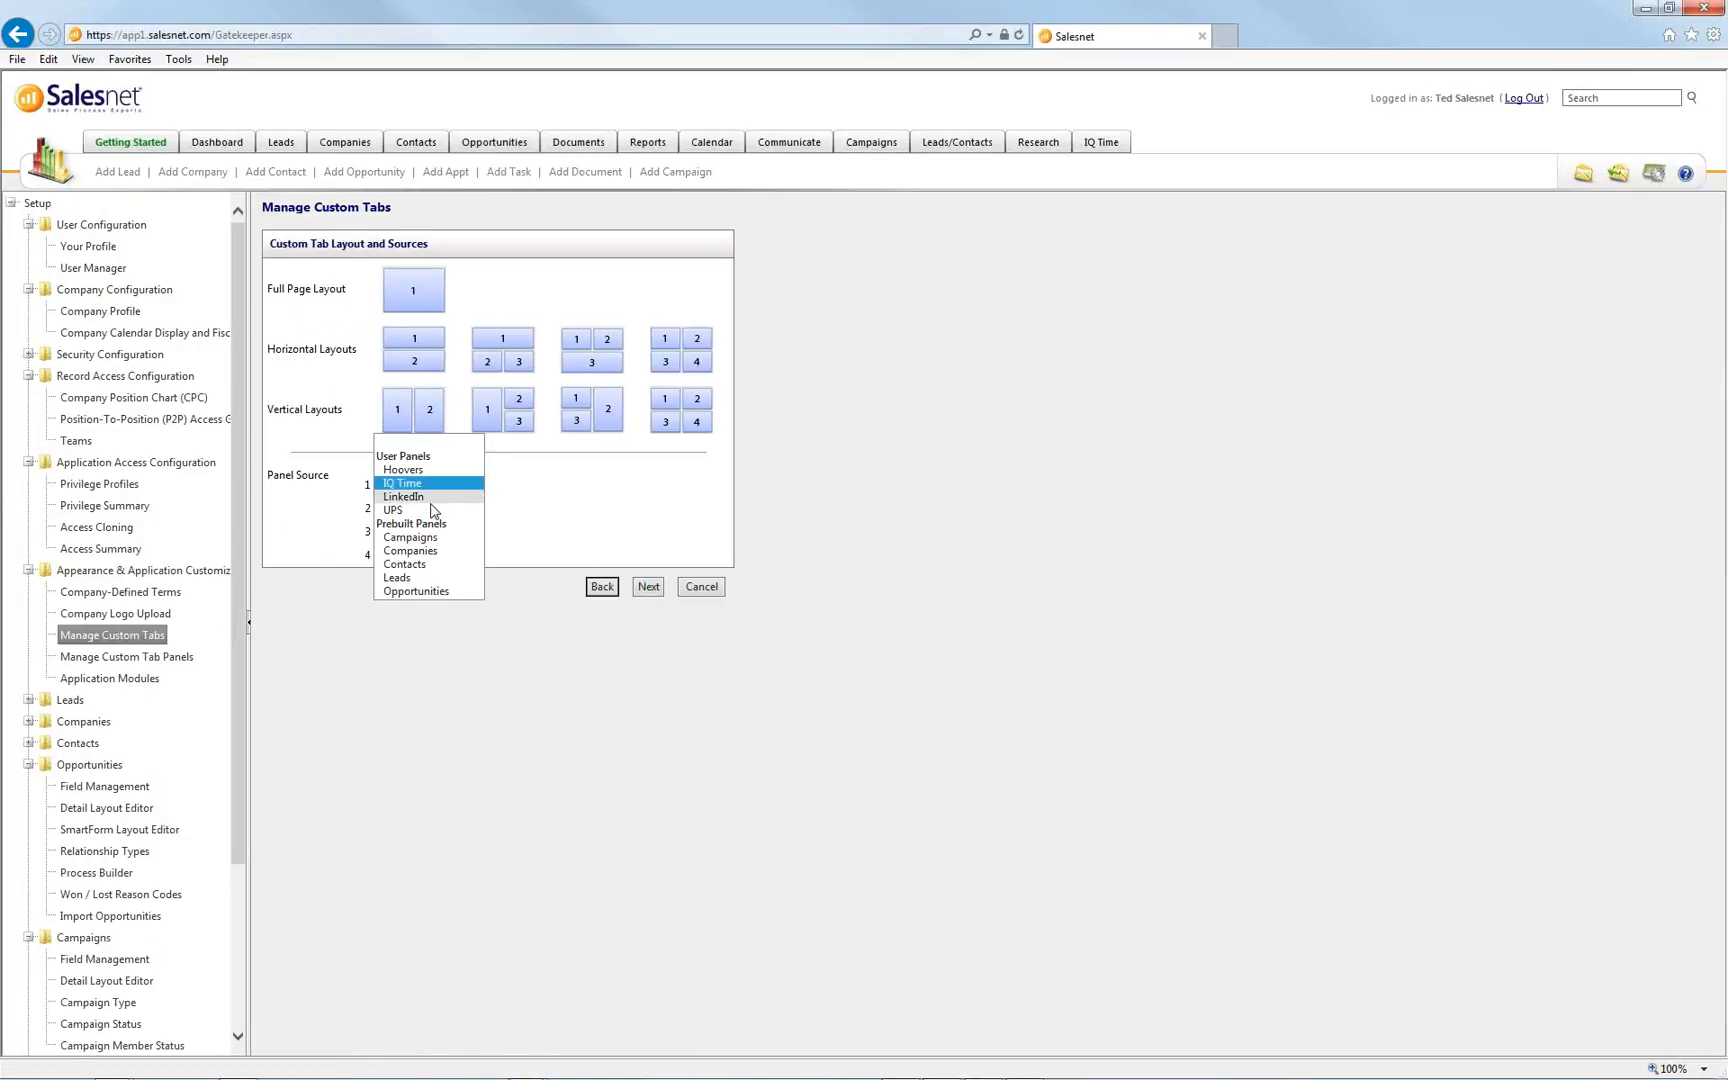
pyautogui.click(443, 521)
pyautogui.click(648, 586)
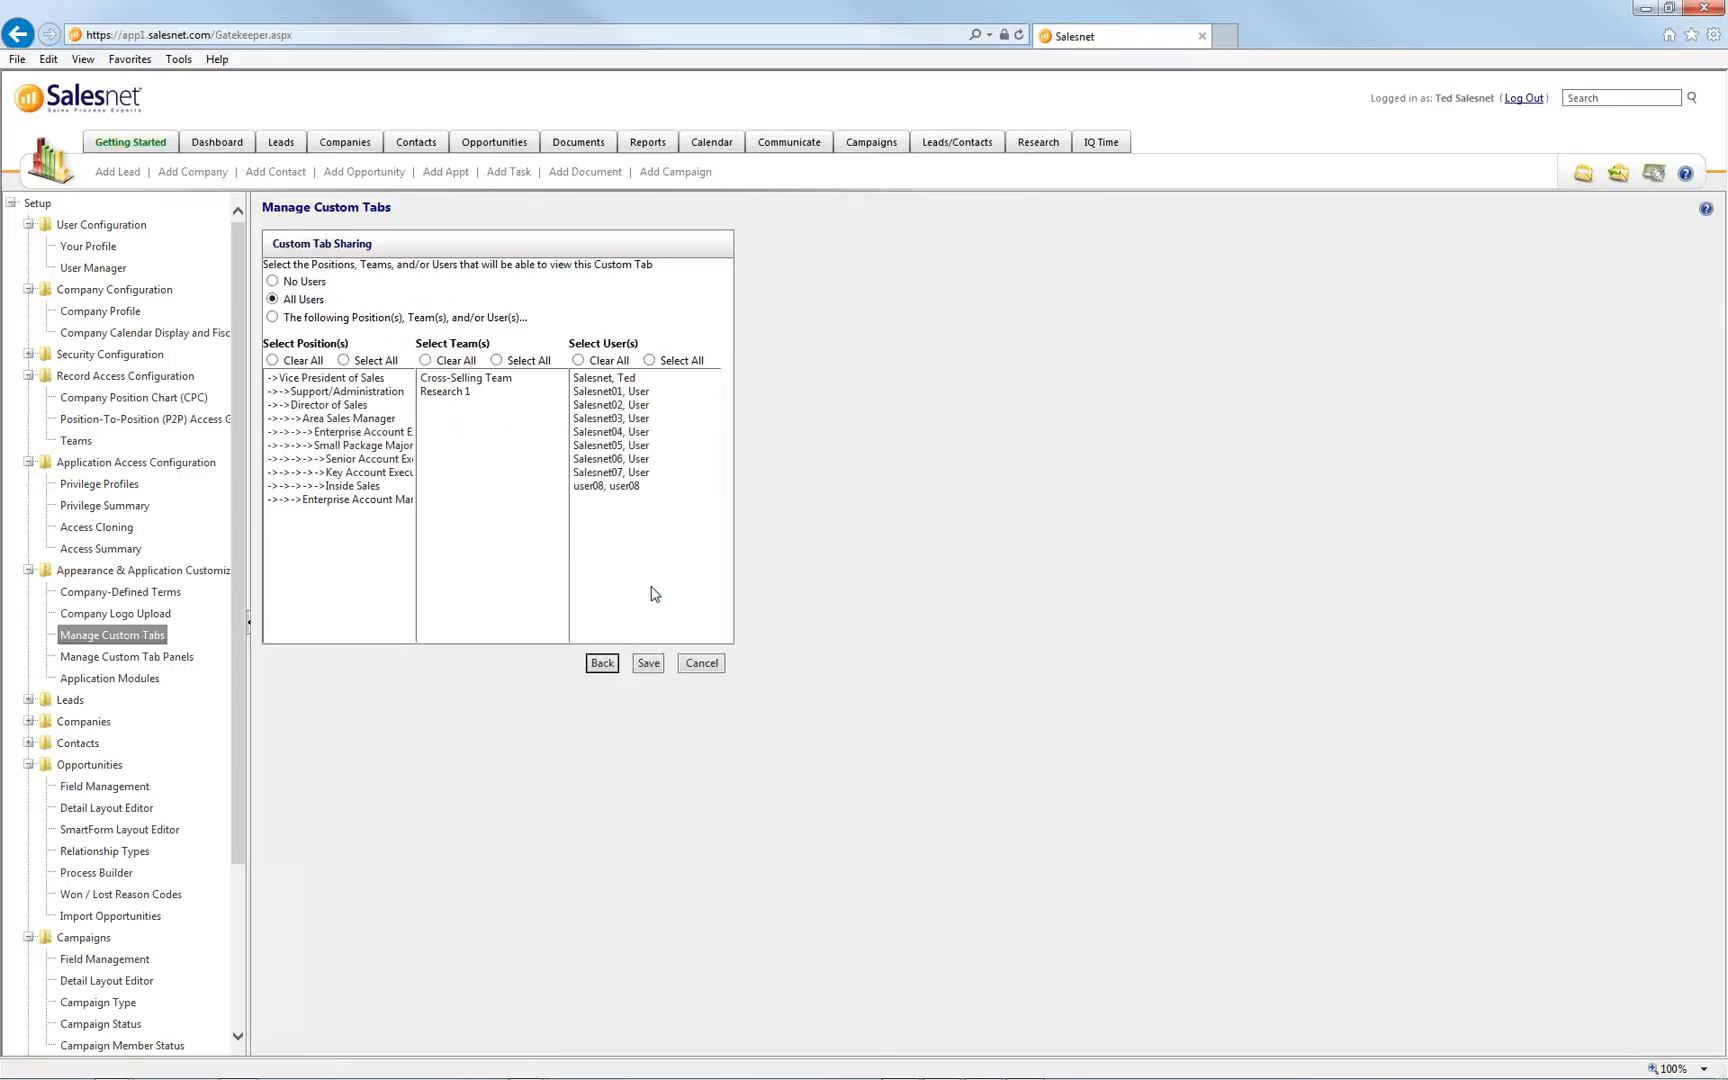
pyautogui.click(648, 662)
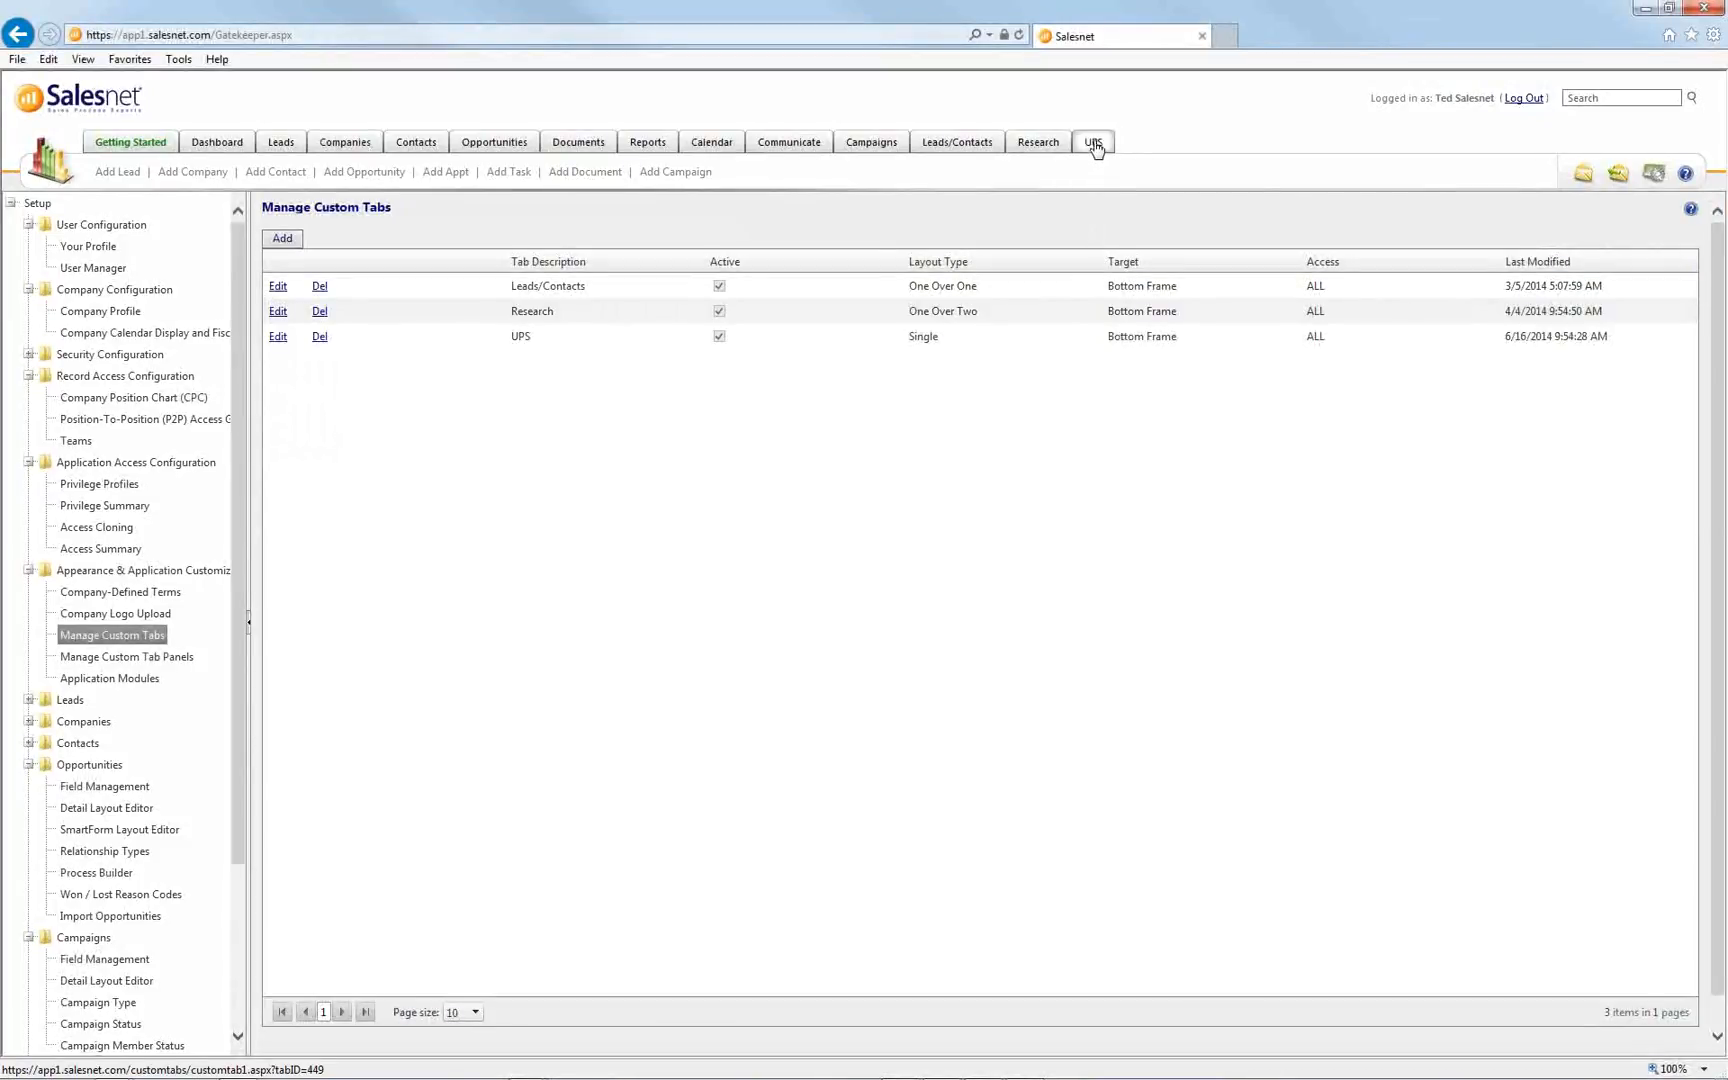
# Open the UPS custom tab and examine the content displayed in its frame
pyautogui.click(1096, 148)
pyautogui.click(1197, 1059)
pyautogui.click(945, 645)
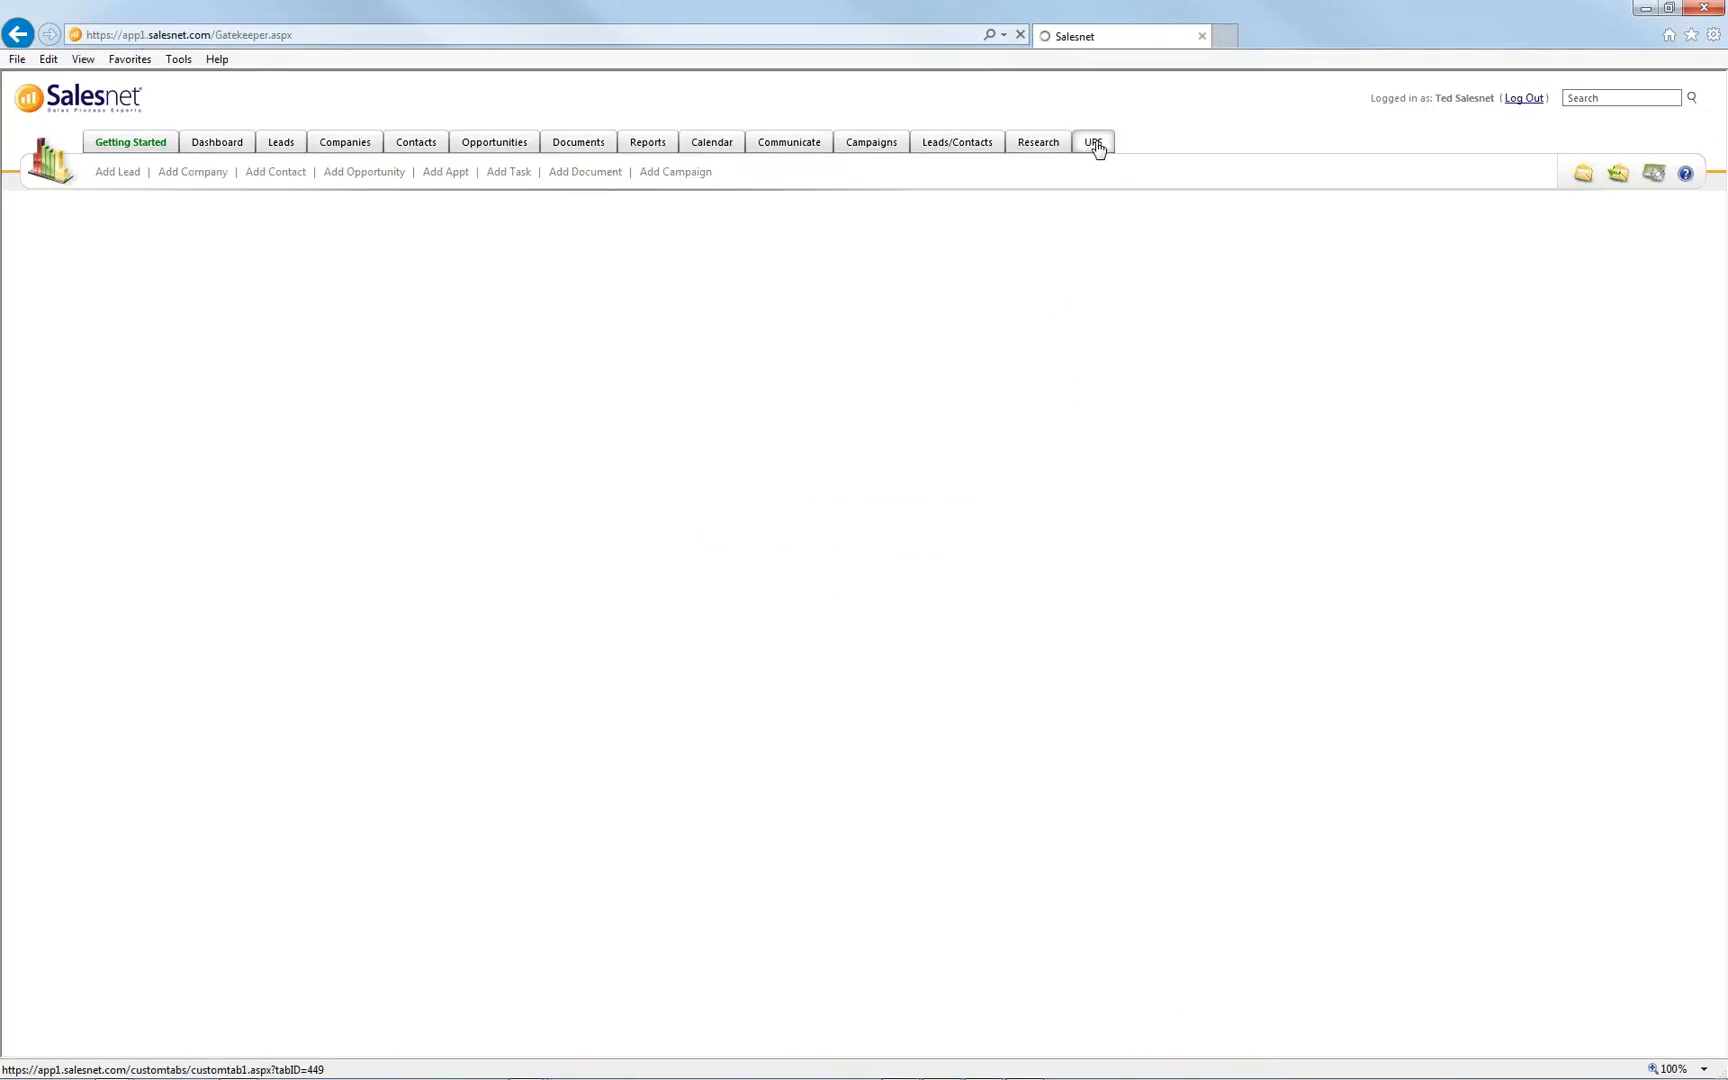
pyautogui.click(1094, 142)
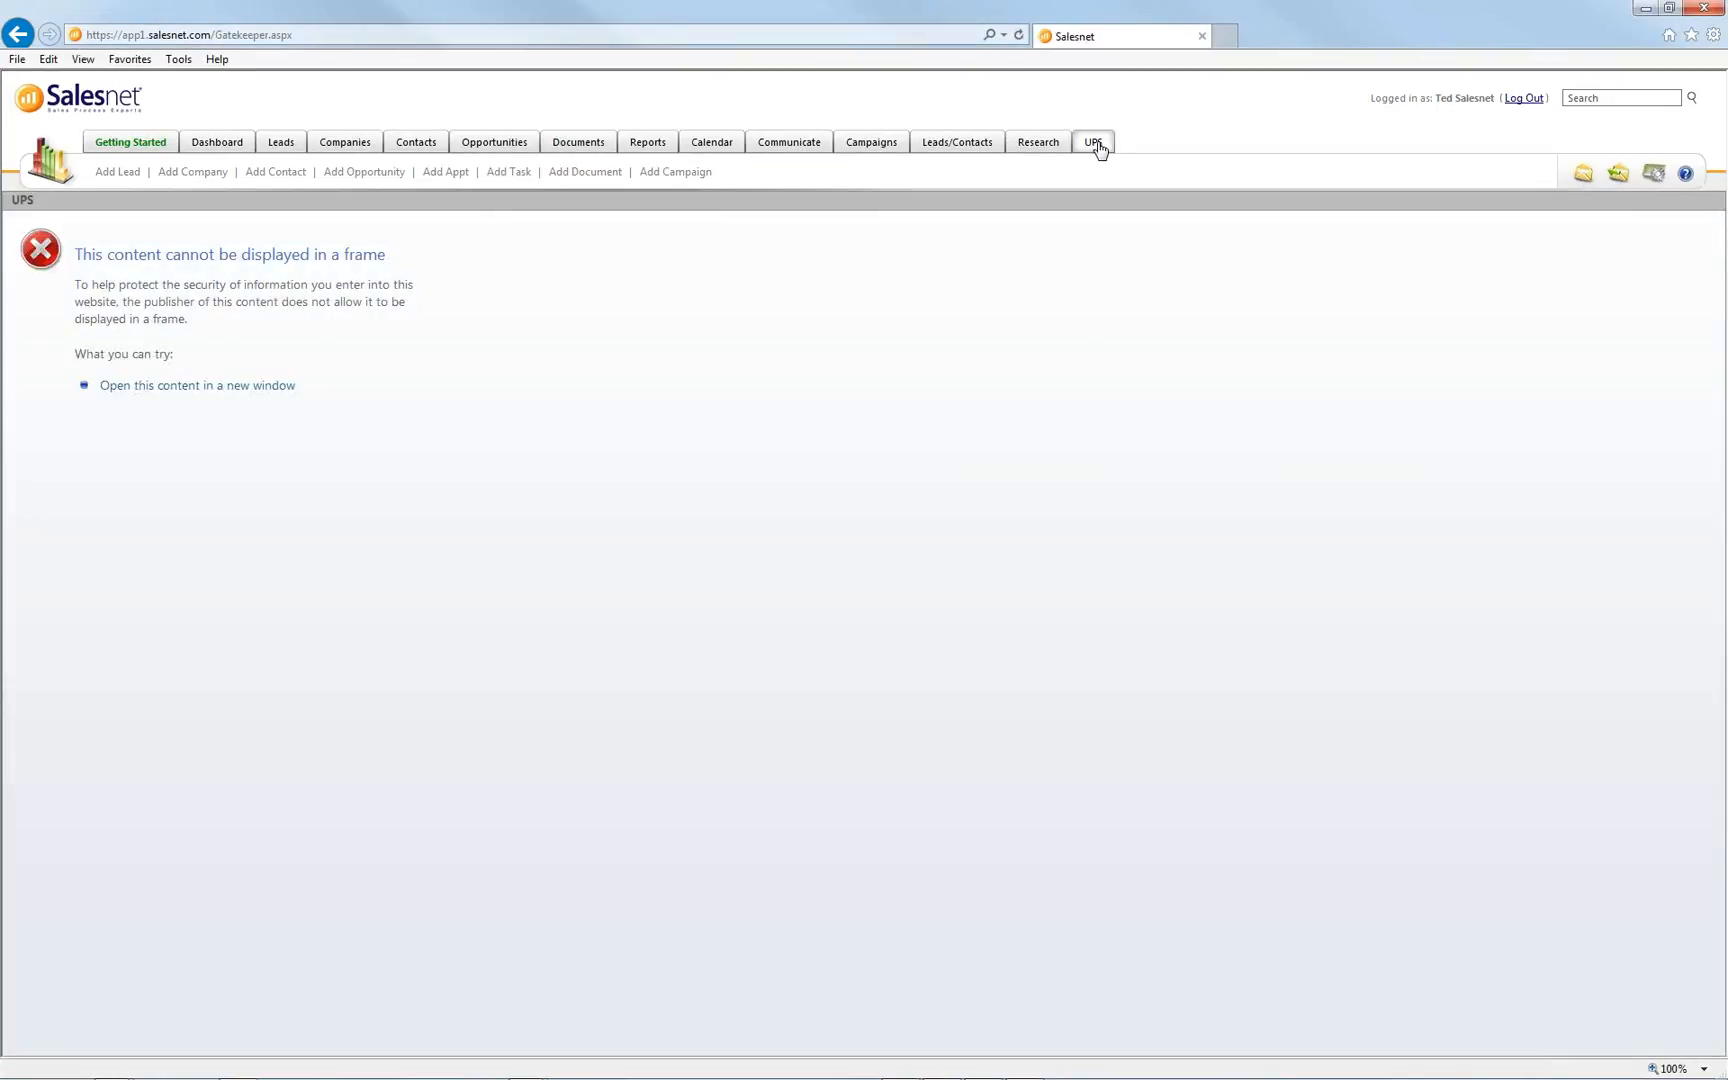
pyautogui.click(1098, 146)
pyautogui.moveTo(78, 286); pyautogui.dragTo(242, 324)
pyautogui.click(300, 330)
pyautogui.moveTo(207, 337); pyautogui.dragTo(81, 273)
pyautogui.click(293, 347)
# Edit the UPS custom tab so it opens in a new window with a height of 900
pyautogui.click(1655, 176)
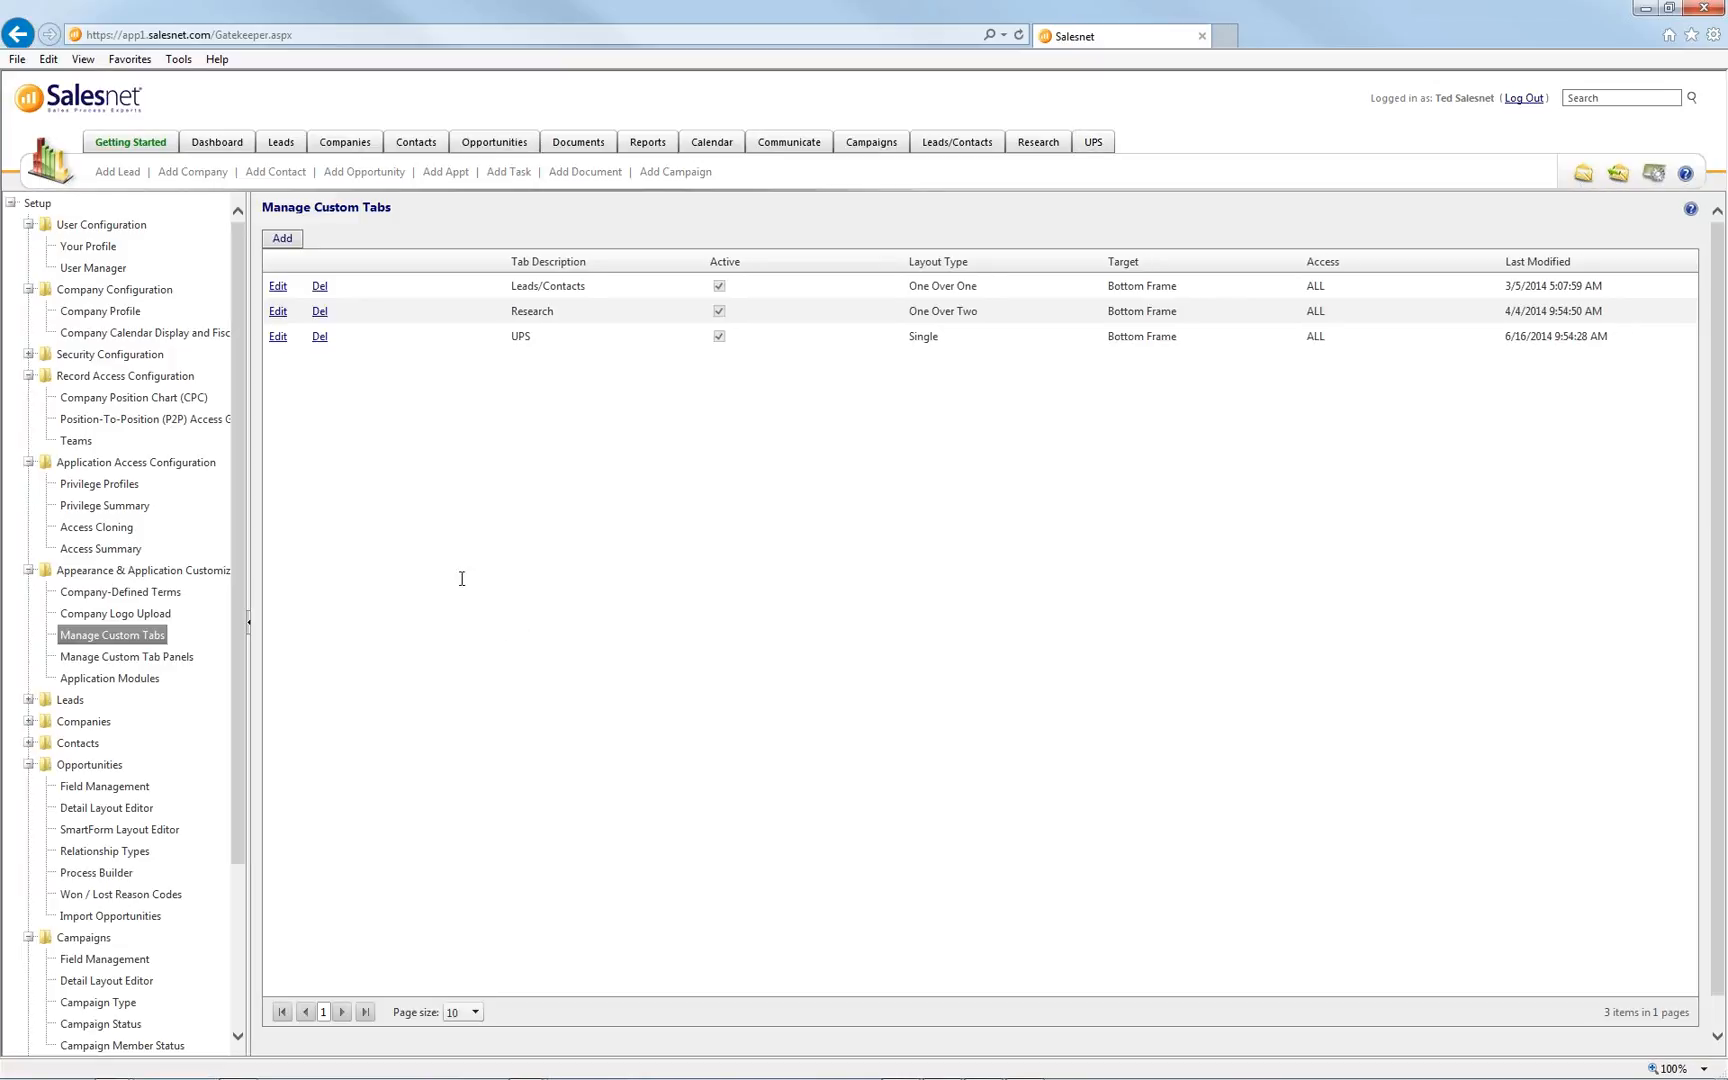
pyautogui.click(278, 337)
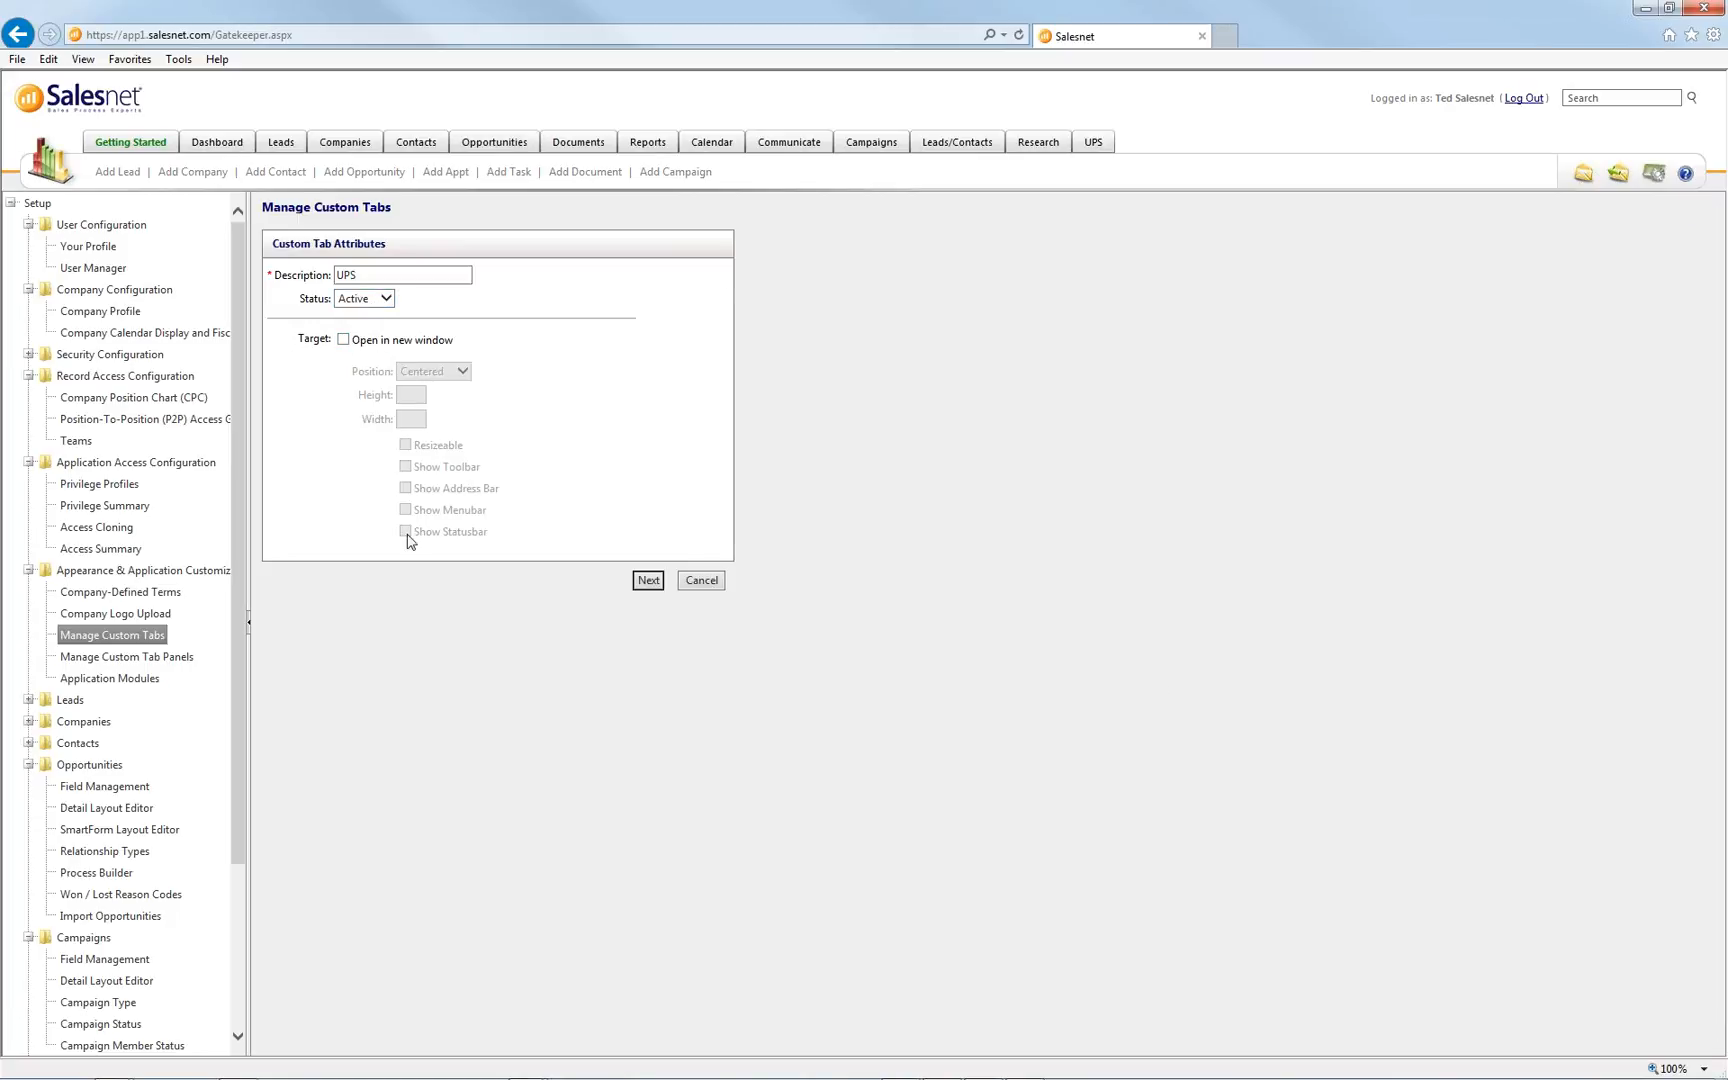
pyautogui.click(343, 341)
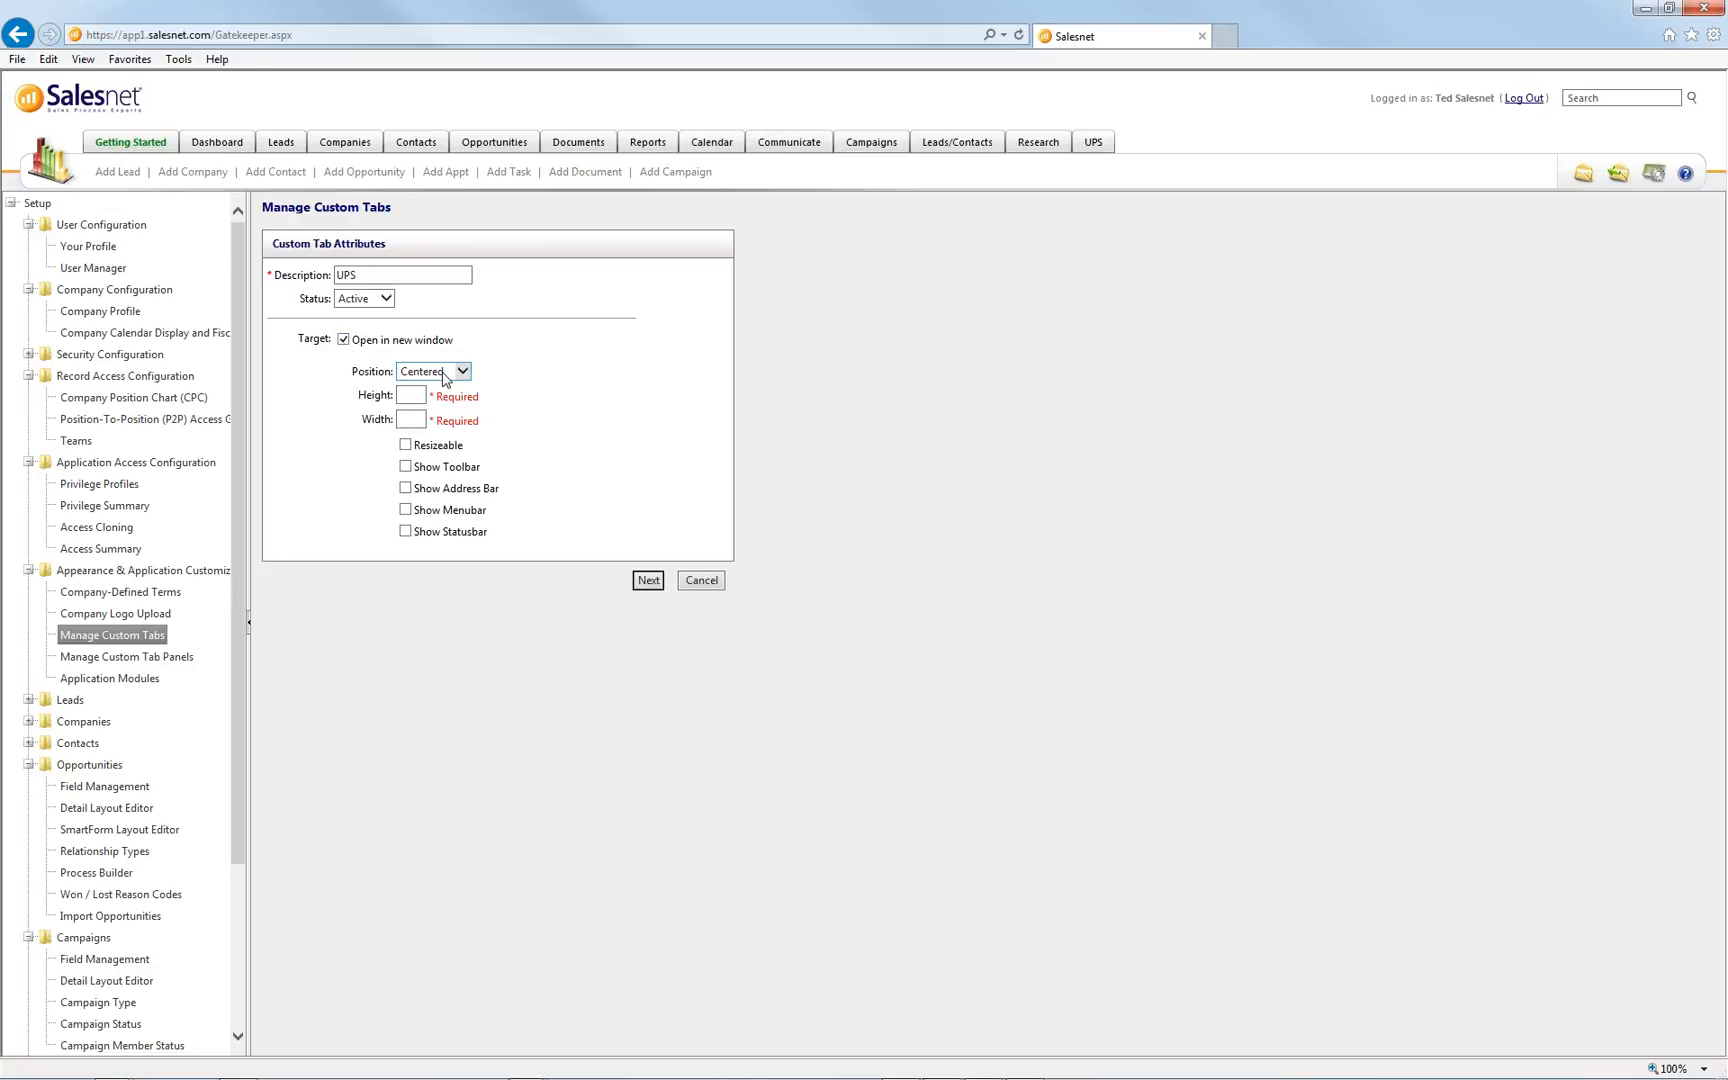
pyautogui.click(423, 395)
pyautogui.write('900')
pyautogui.press('Tab')
# Make the UPS window resizeable with toolbar, address bar and menubar shown, and save the tab
pyautogui.click(405, 444)
pyautogui.click(405, 466)
pyautogui.click(405, 488)
pyautogui.click(406, 510)
pyautogui.click(649, 581)
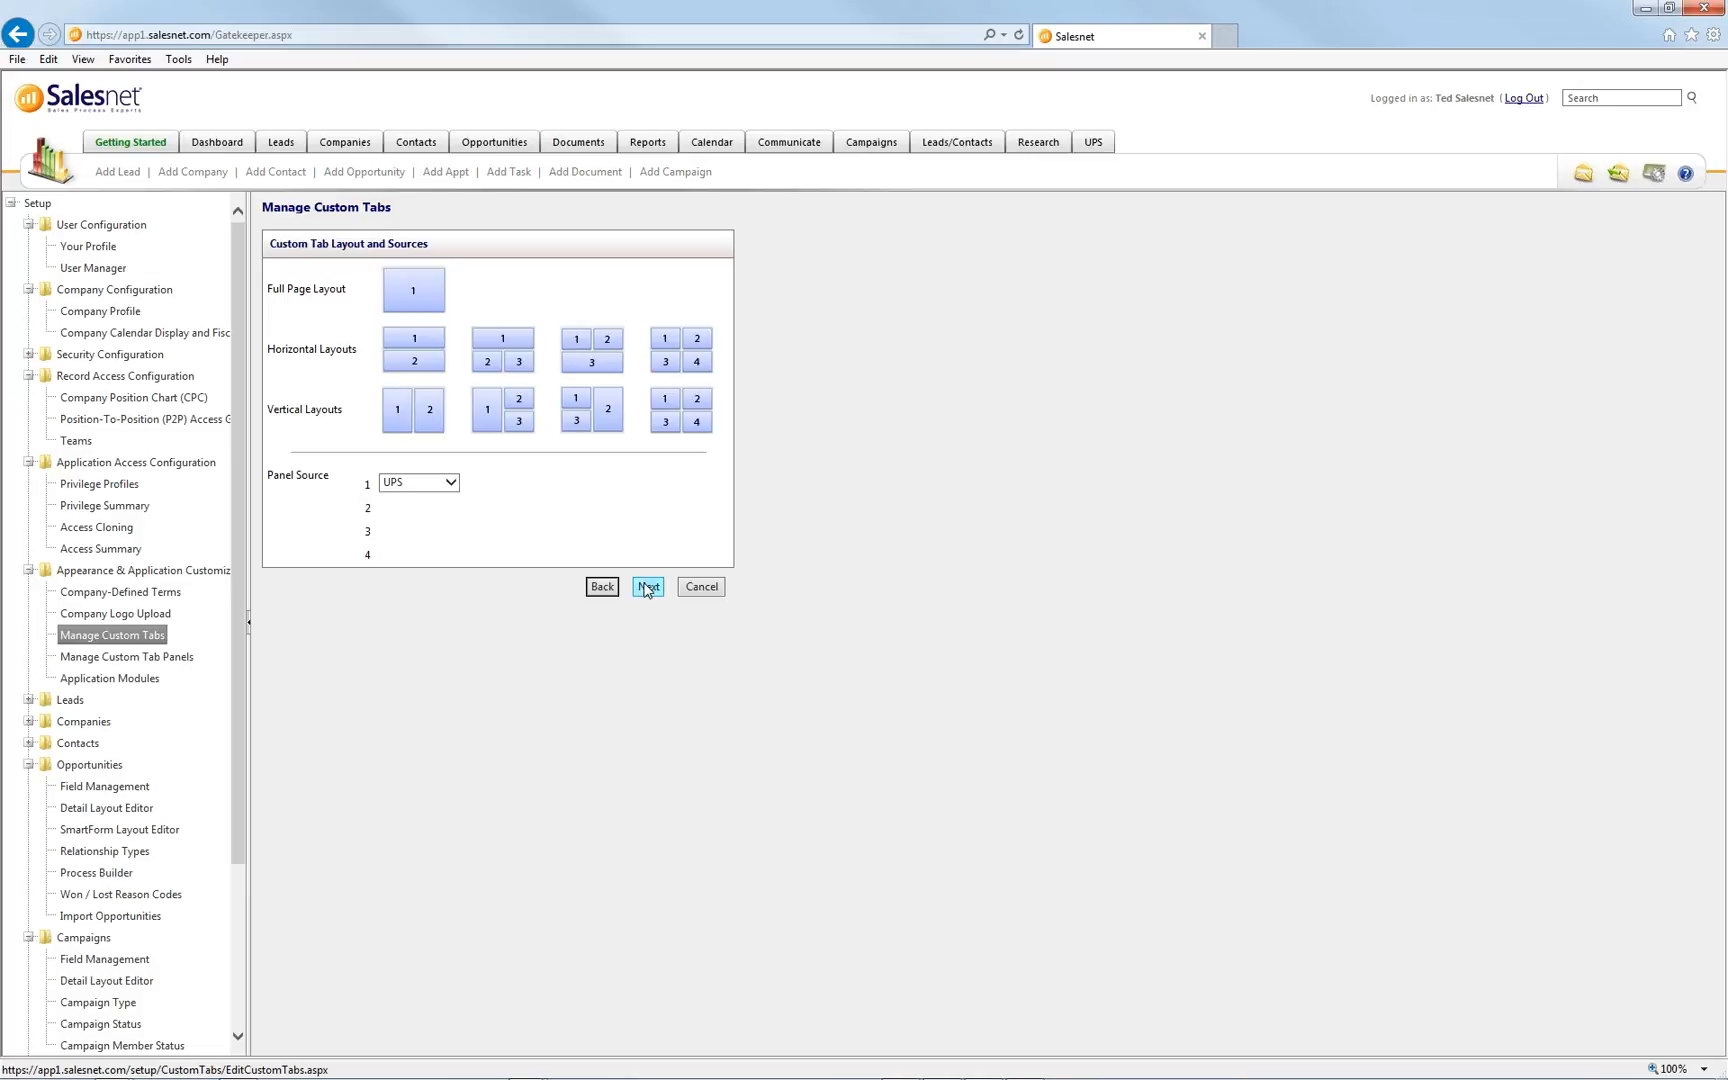
pyautogui.click(652, 587)
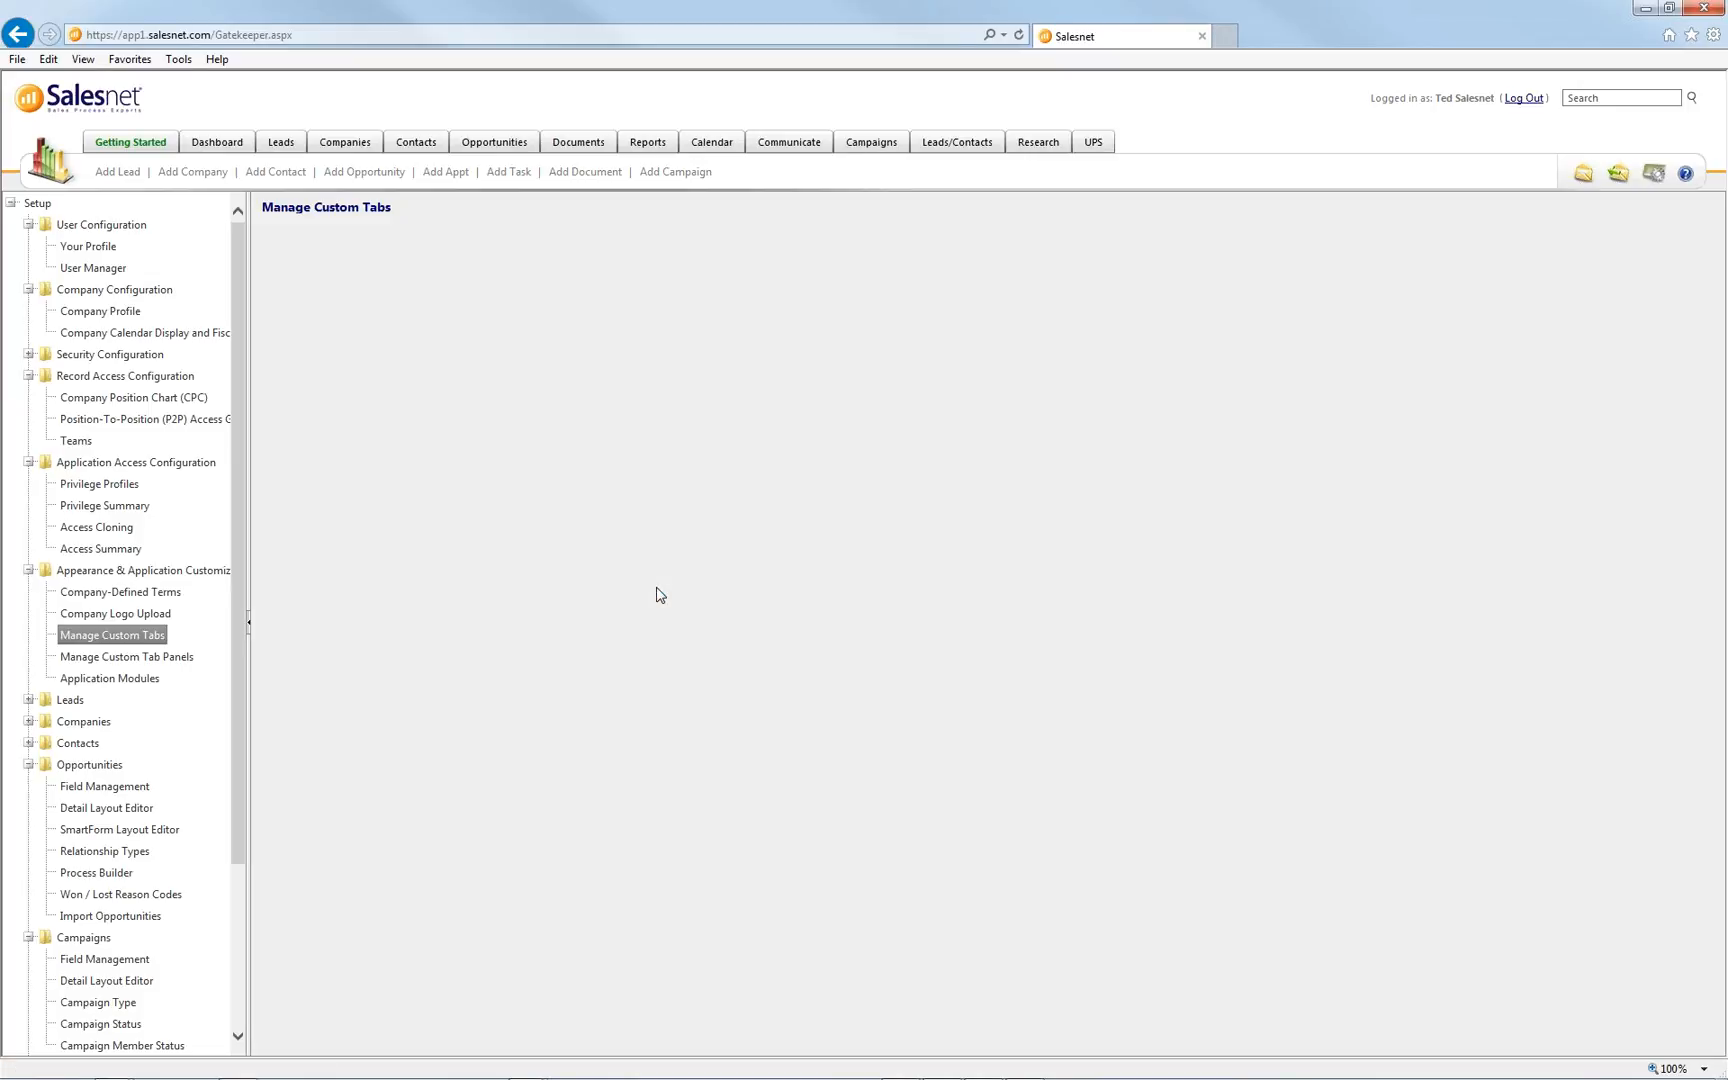
pyautogui.click(649, 662)
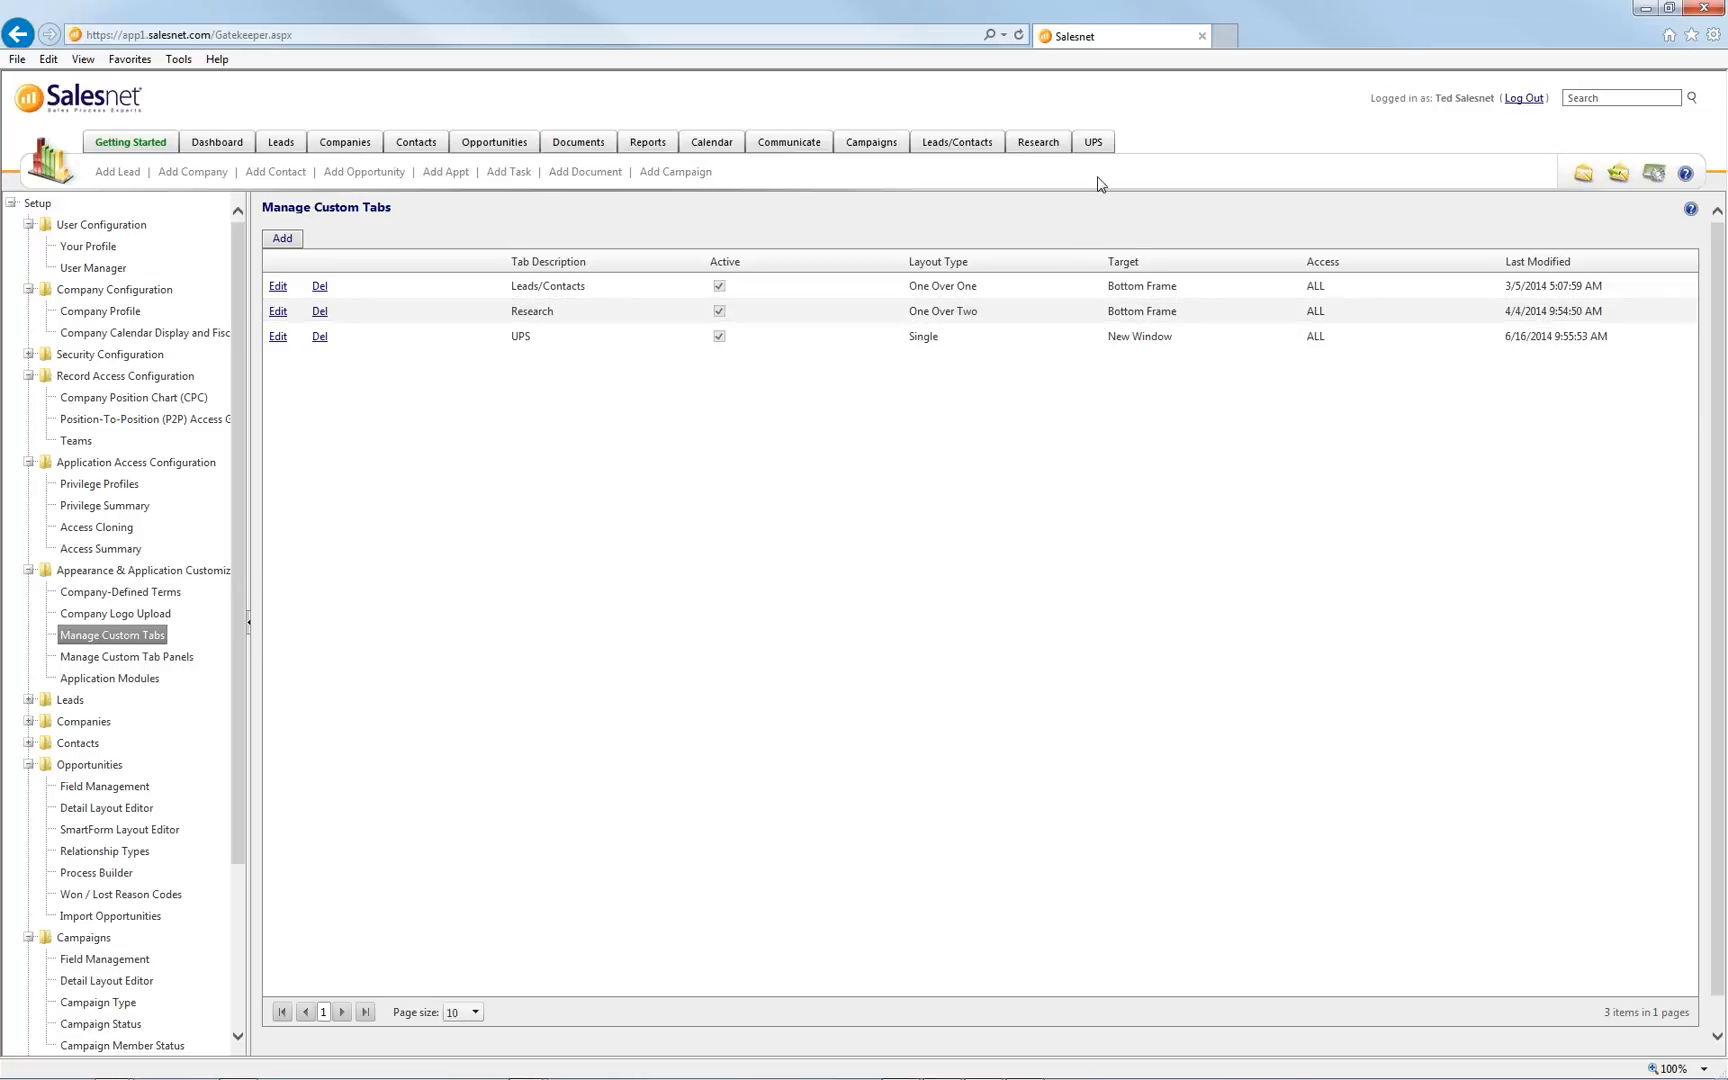
# Open the UPS tab in its new window, inspect the page and close the window
pyautogui.click(1096, 148)
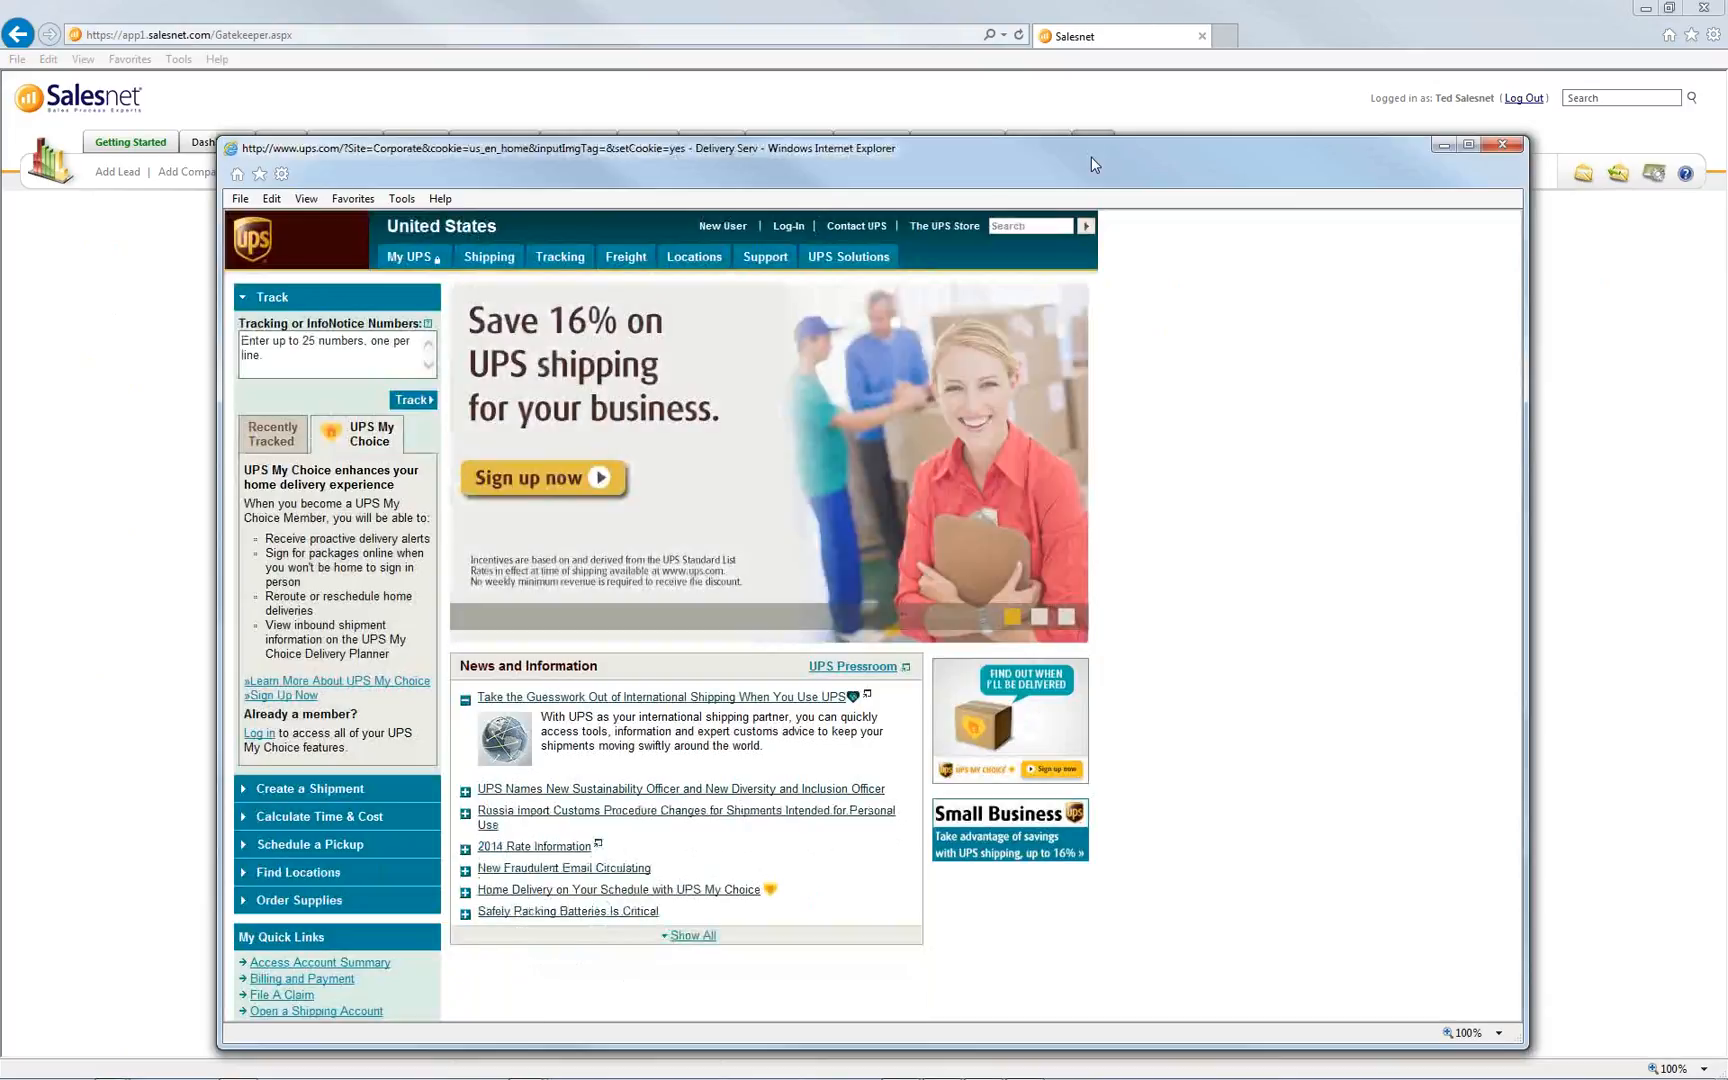
pyautogui.moveTo(1287, 165); pyautogui.dragTo(1312, 142)
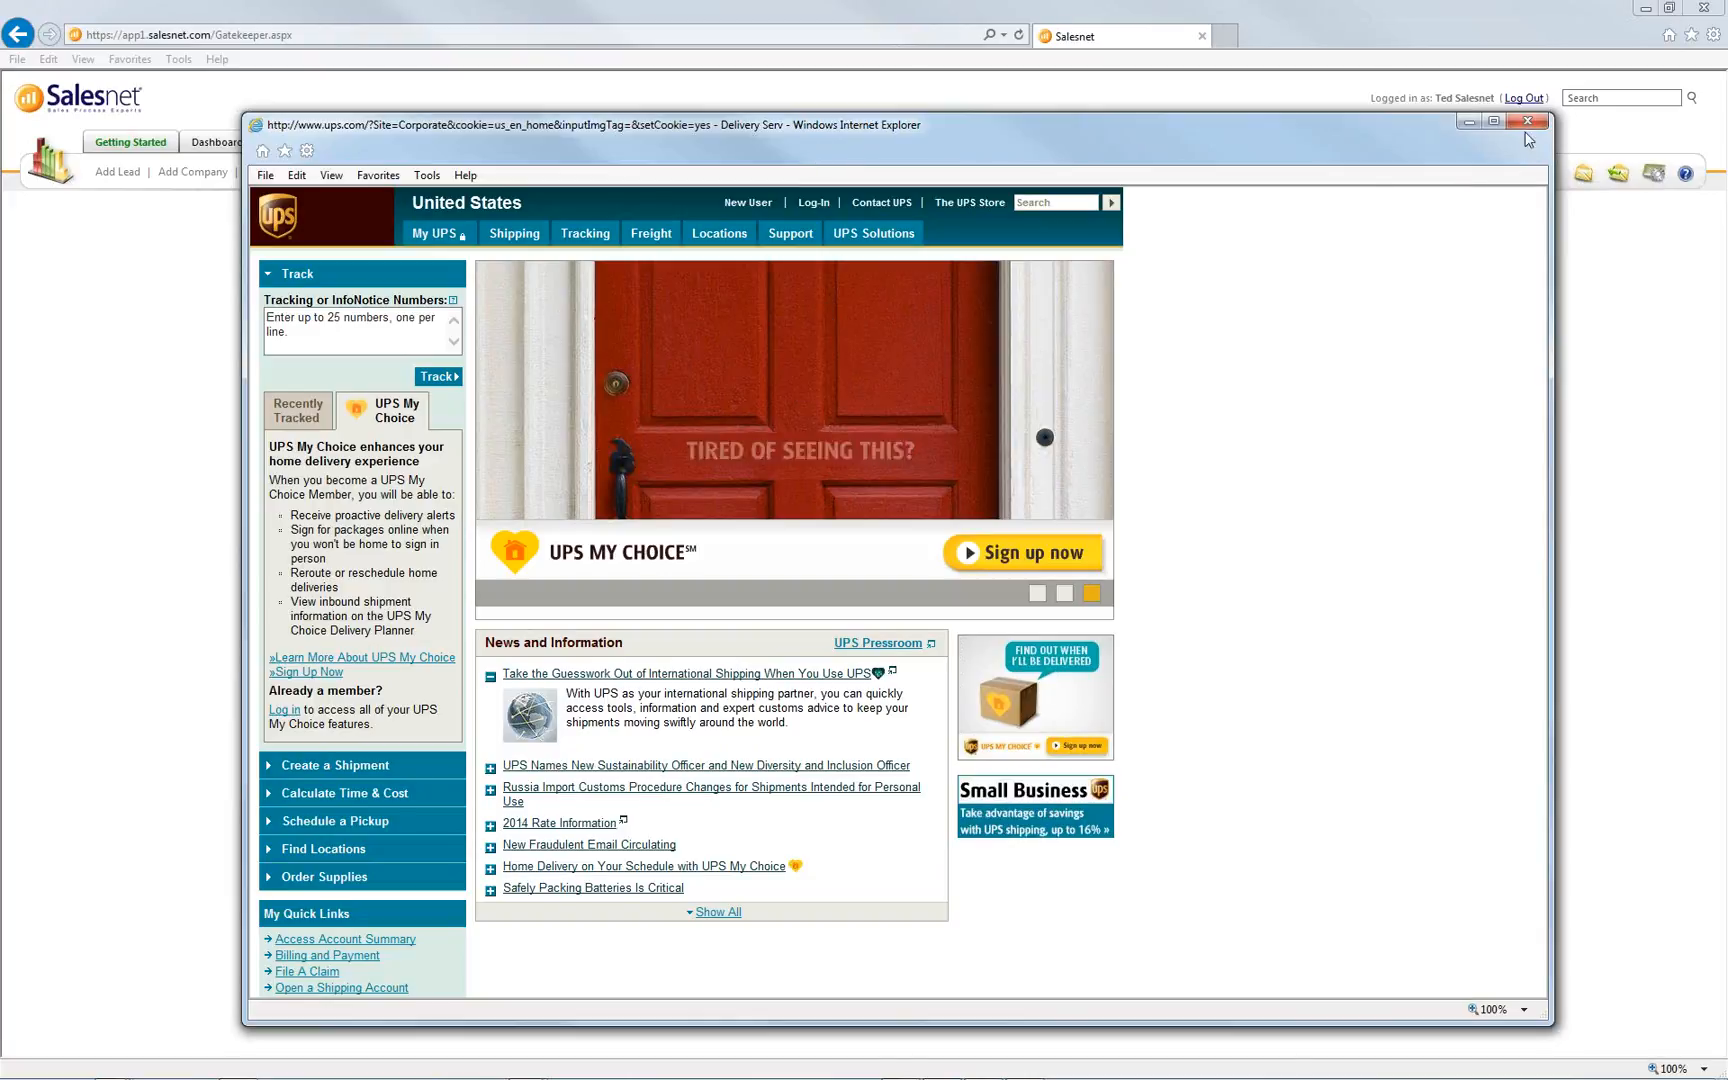
pyautogui.click(1527, 122)
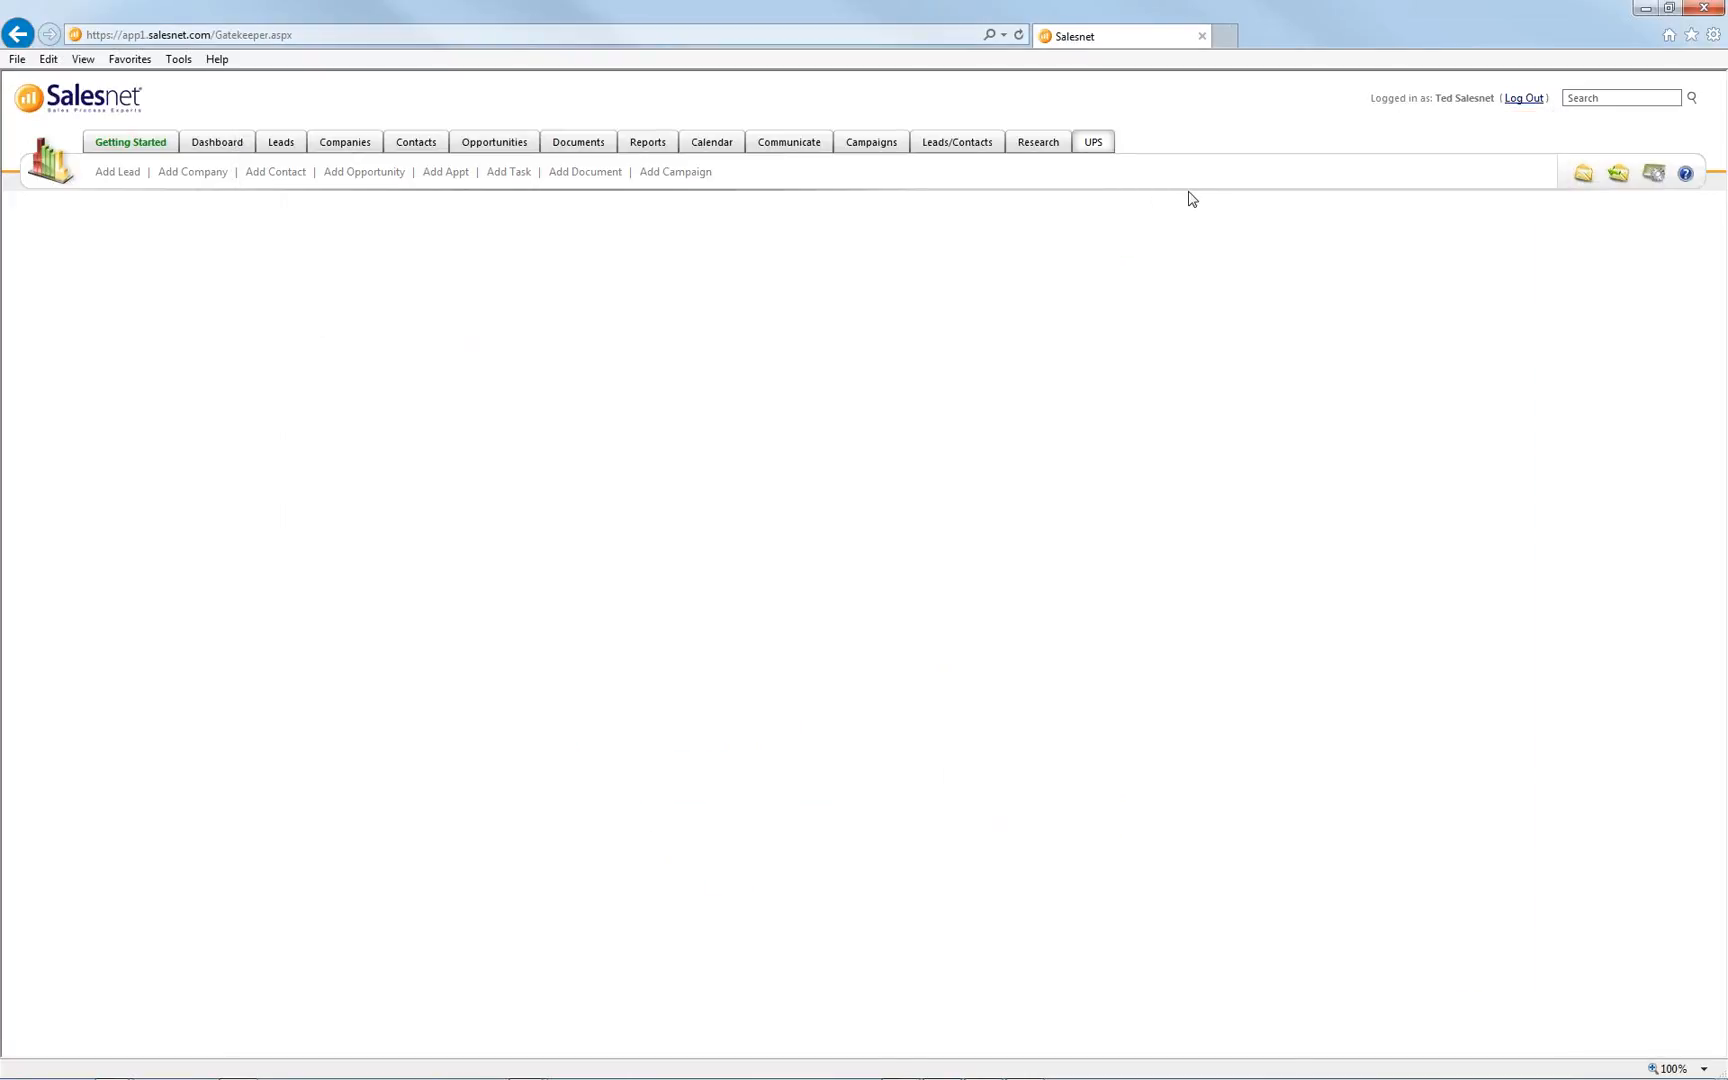
# In the setup area, start a new custom tab panel named Accelstream and enter the Accelstream website as its base URL
pyautogui.click(1655, 180)
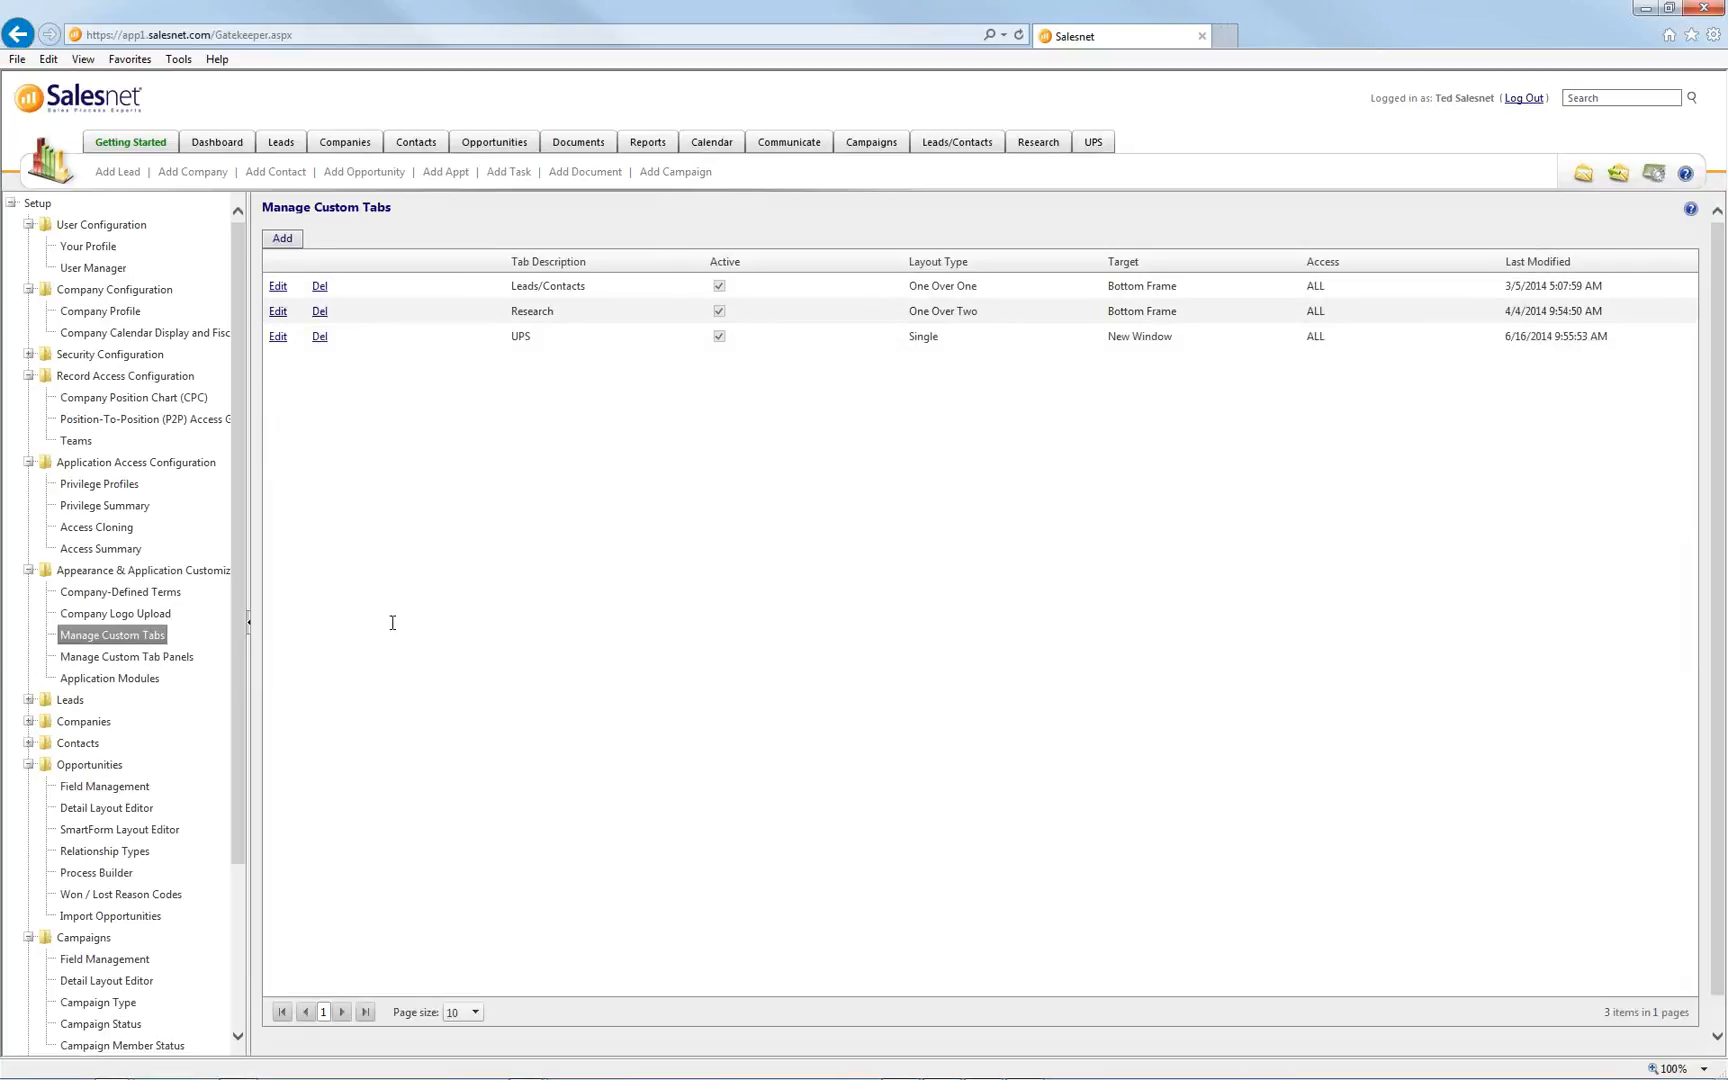
pyautogui.click(139, 659)
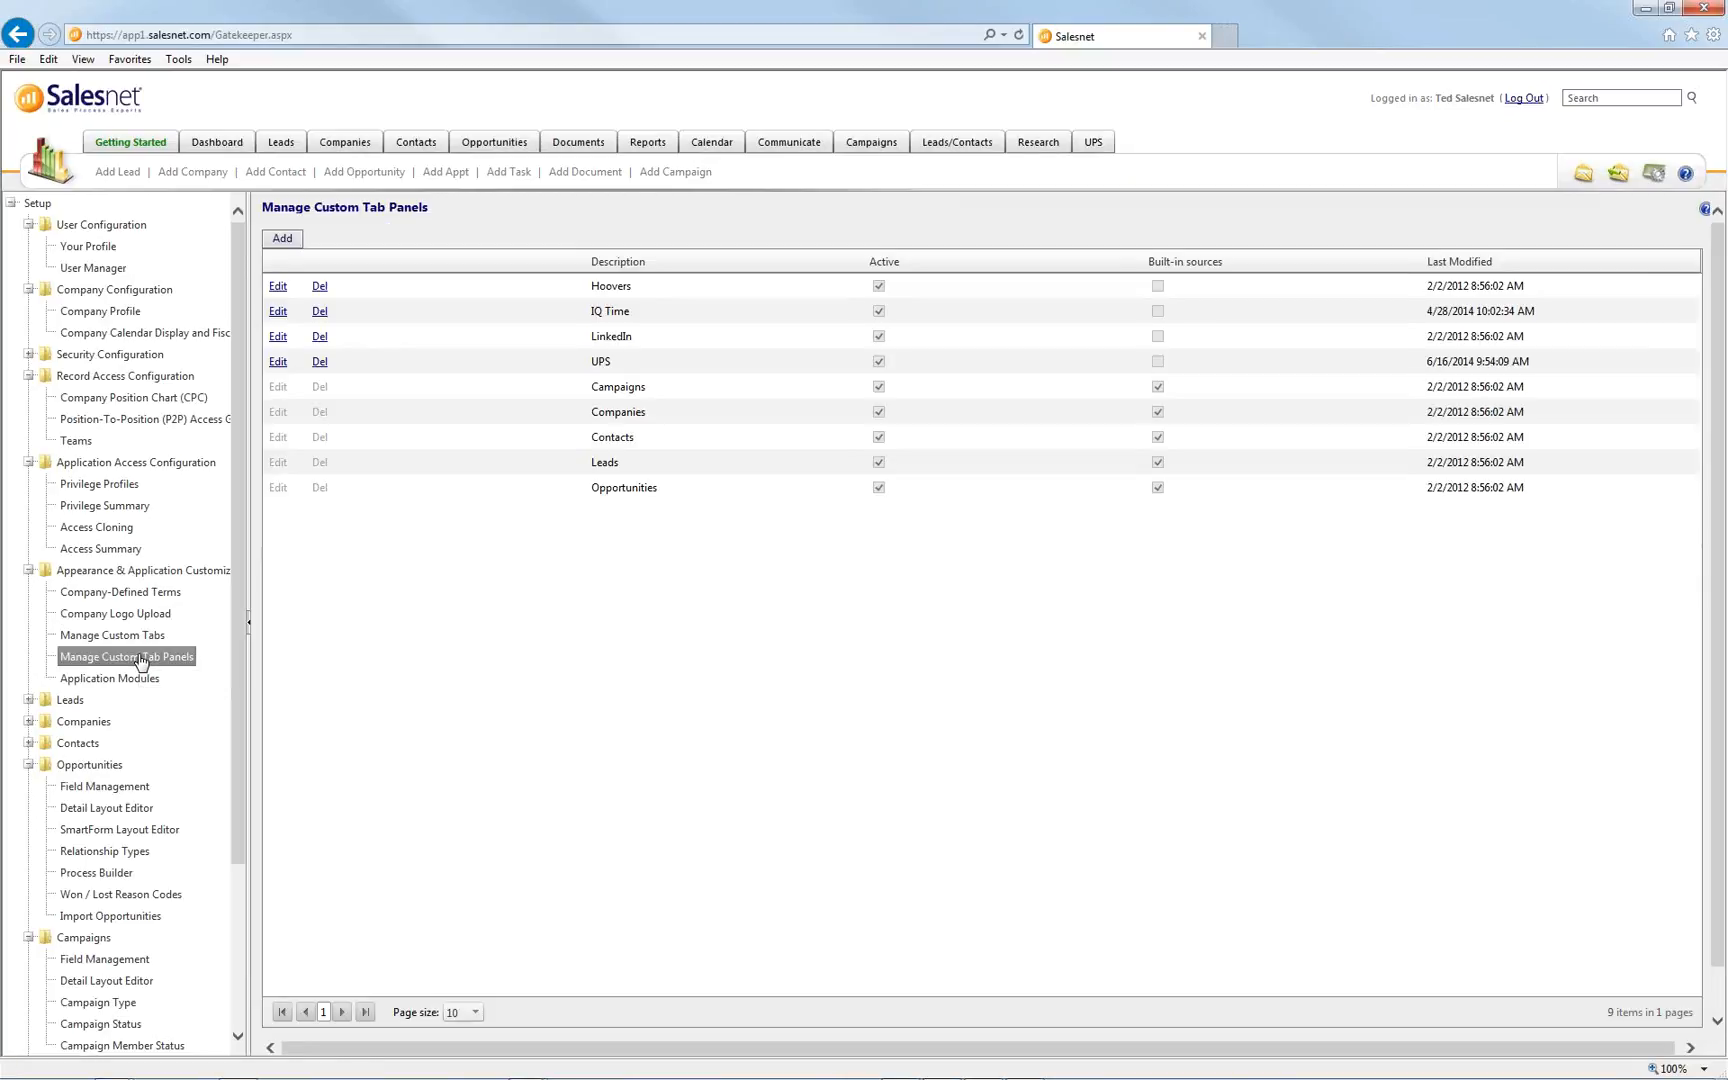
pyautogui.click(281, 240)
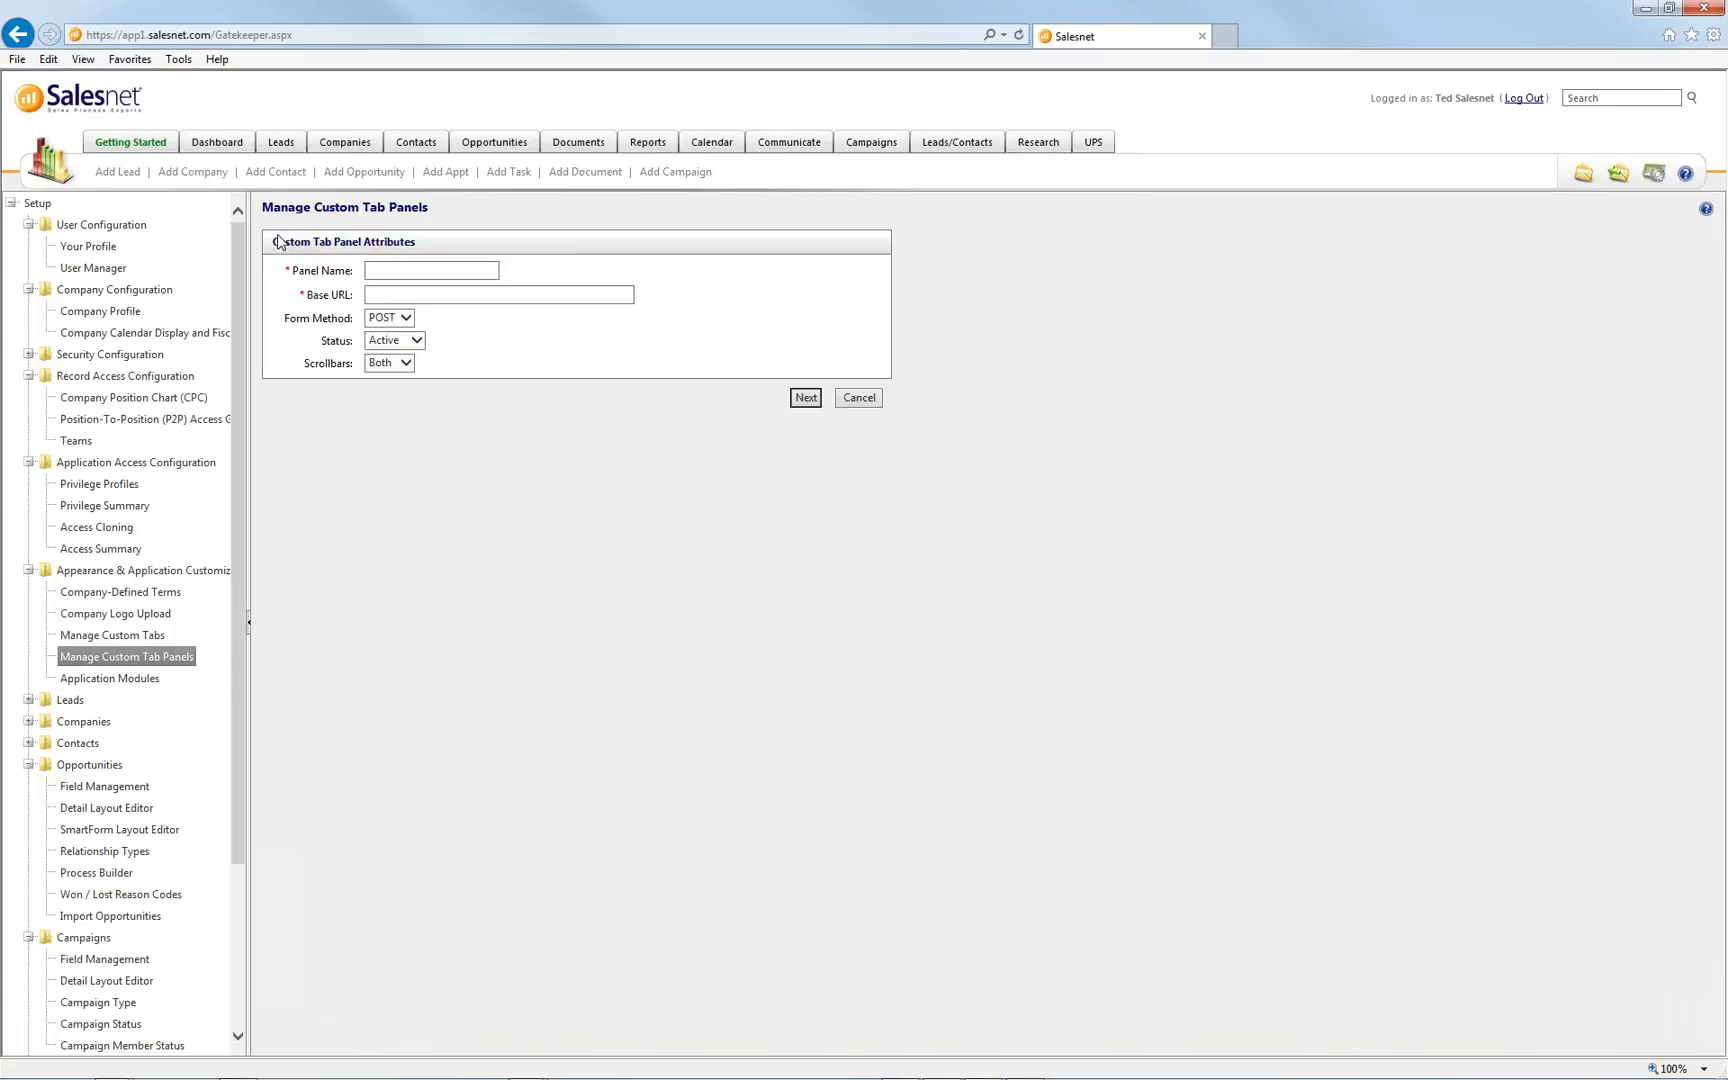
pyautogui.click(412, 271)
pyautogui.press('Tab')
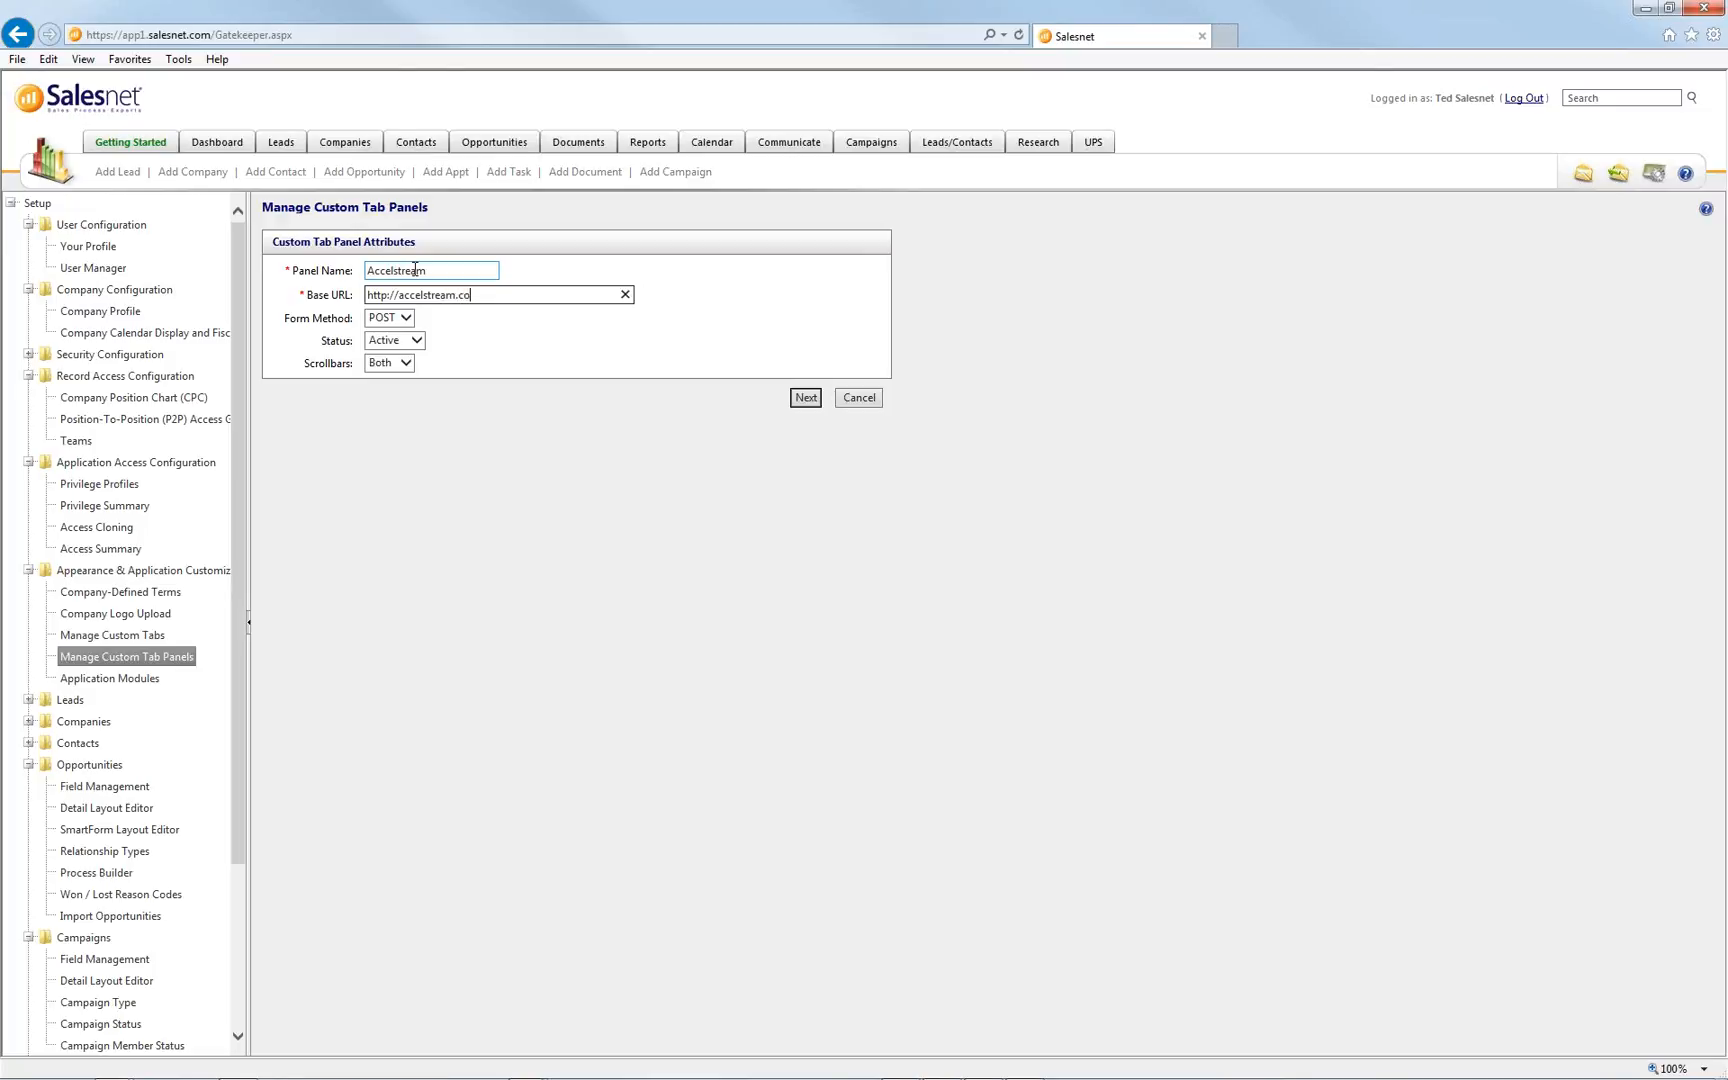
pyautogui.write('www.')
# Choose the form method for the Accelstream panel and save it
pyautogui.click(380, 318)
pyautogui.click(380, 331)
pyautogui.click(805, 398)
pyautogui.click(806, 664)
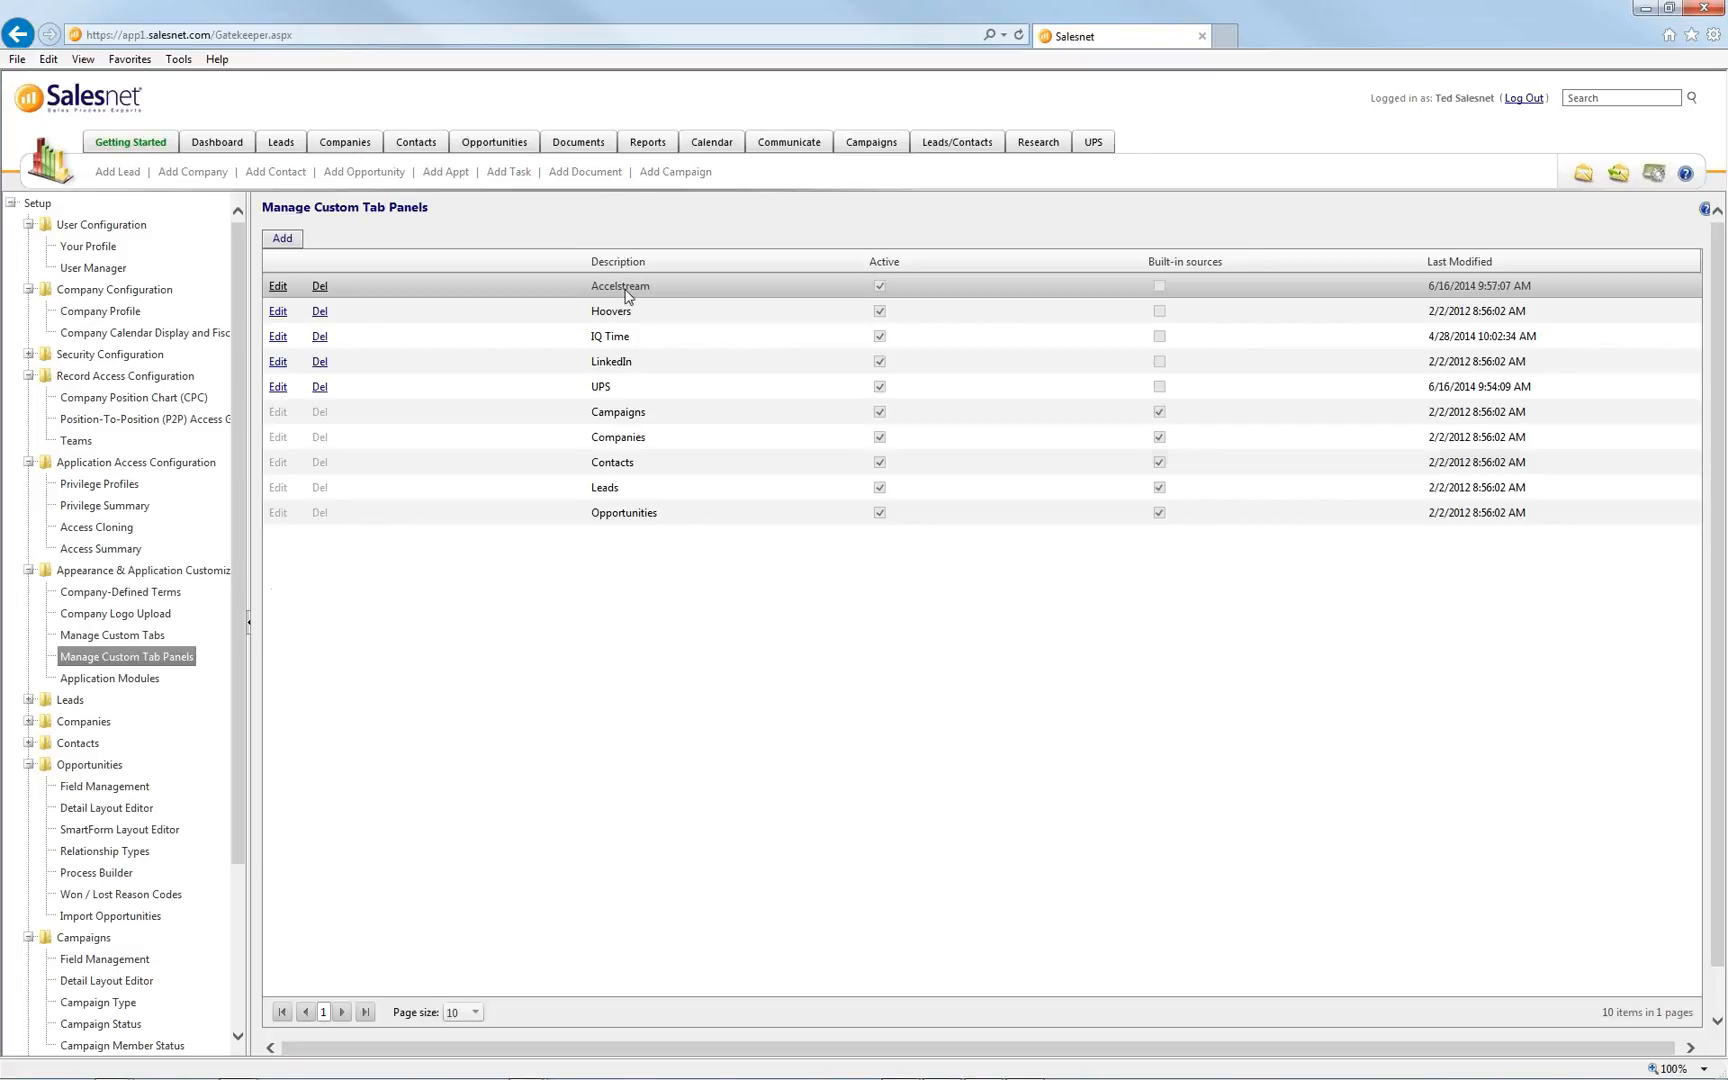
# Edit the Research custom tab and set its first panel source to Accelstream
pyautogui.click(139, 642)
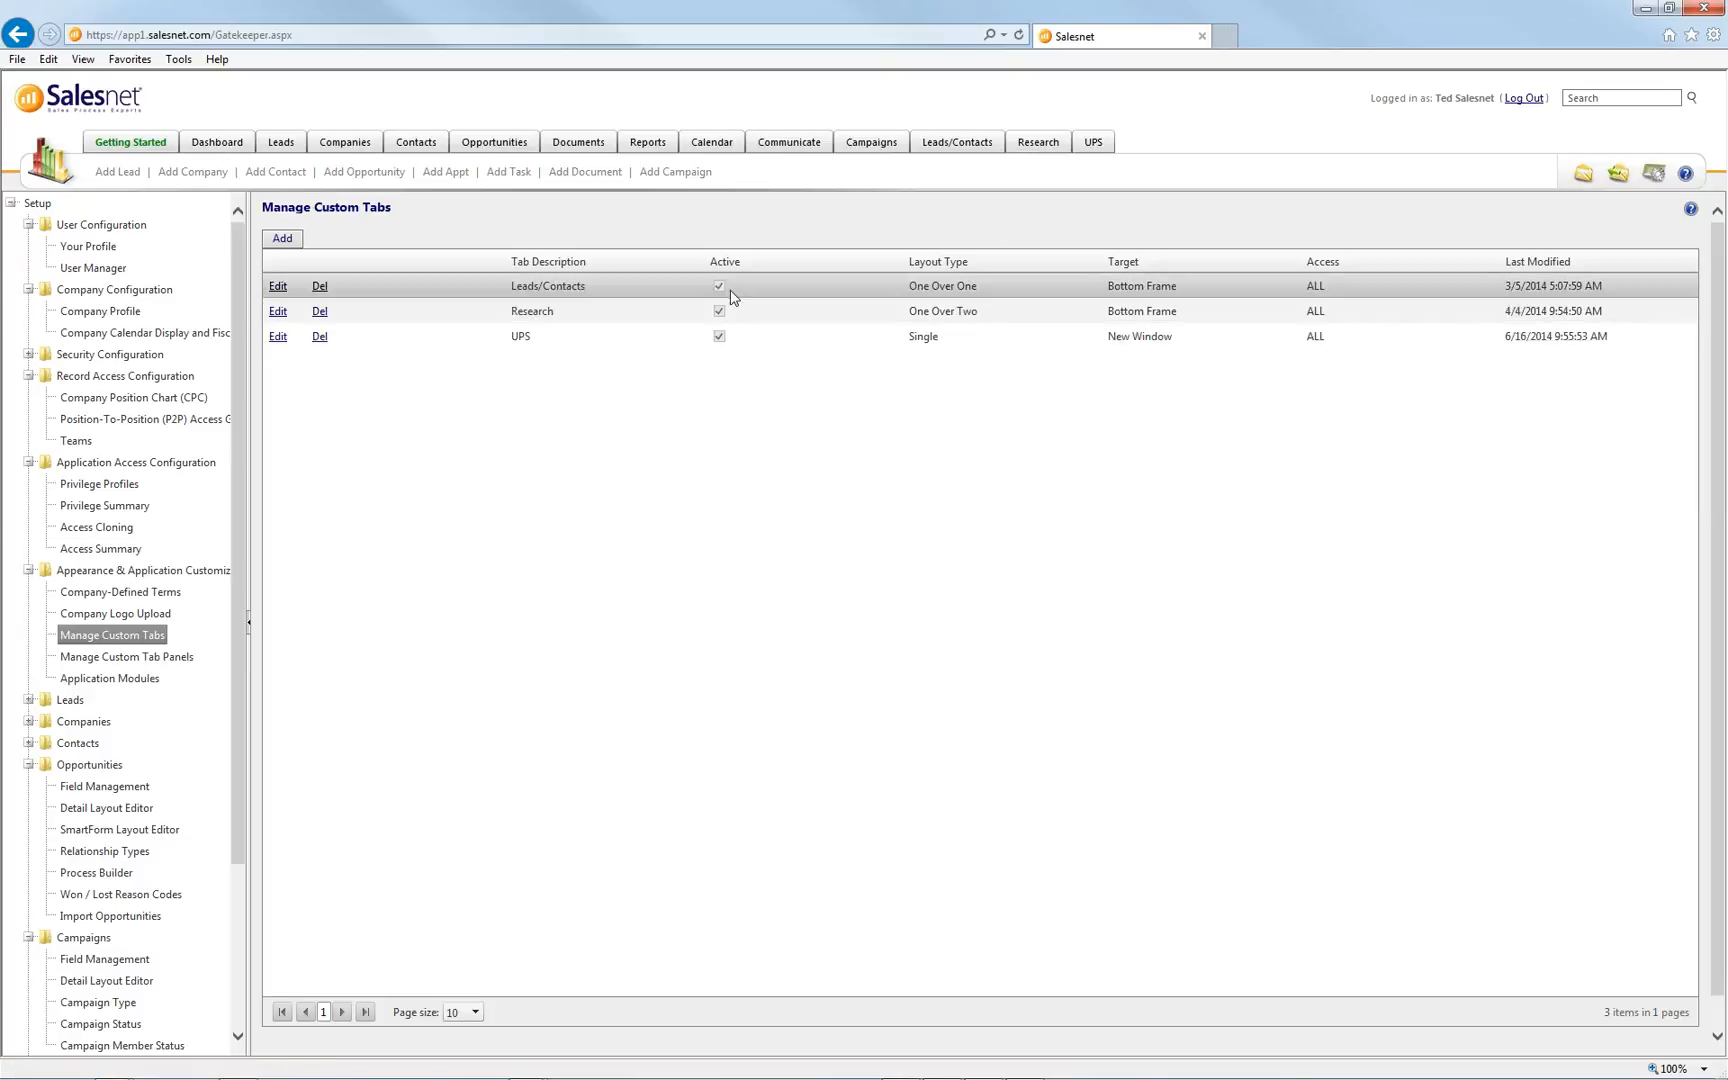
pyautogui.click(277, 314)
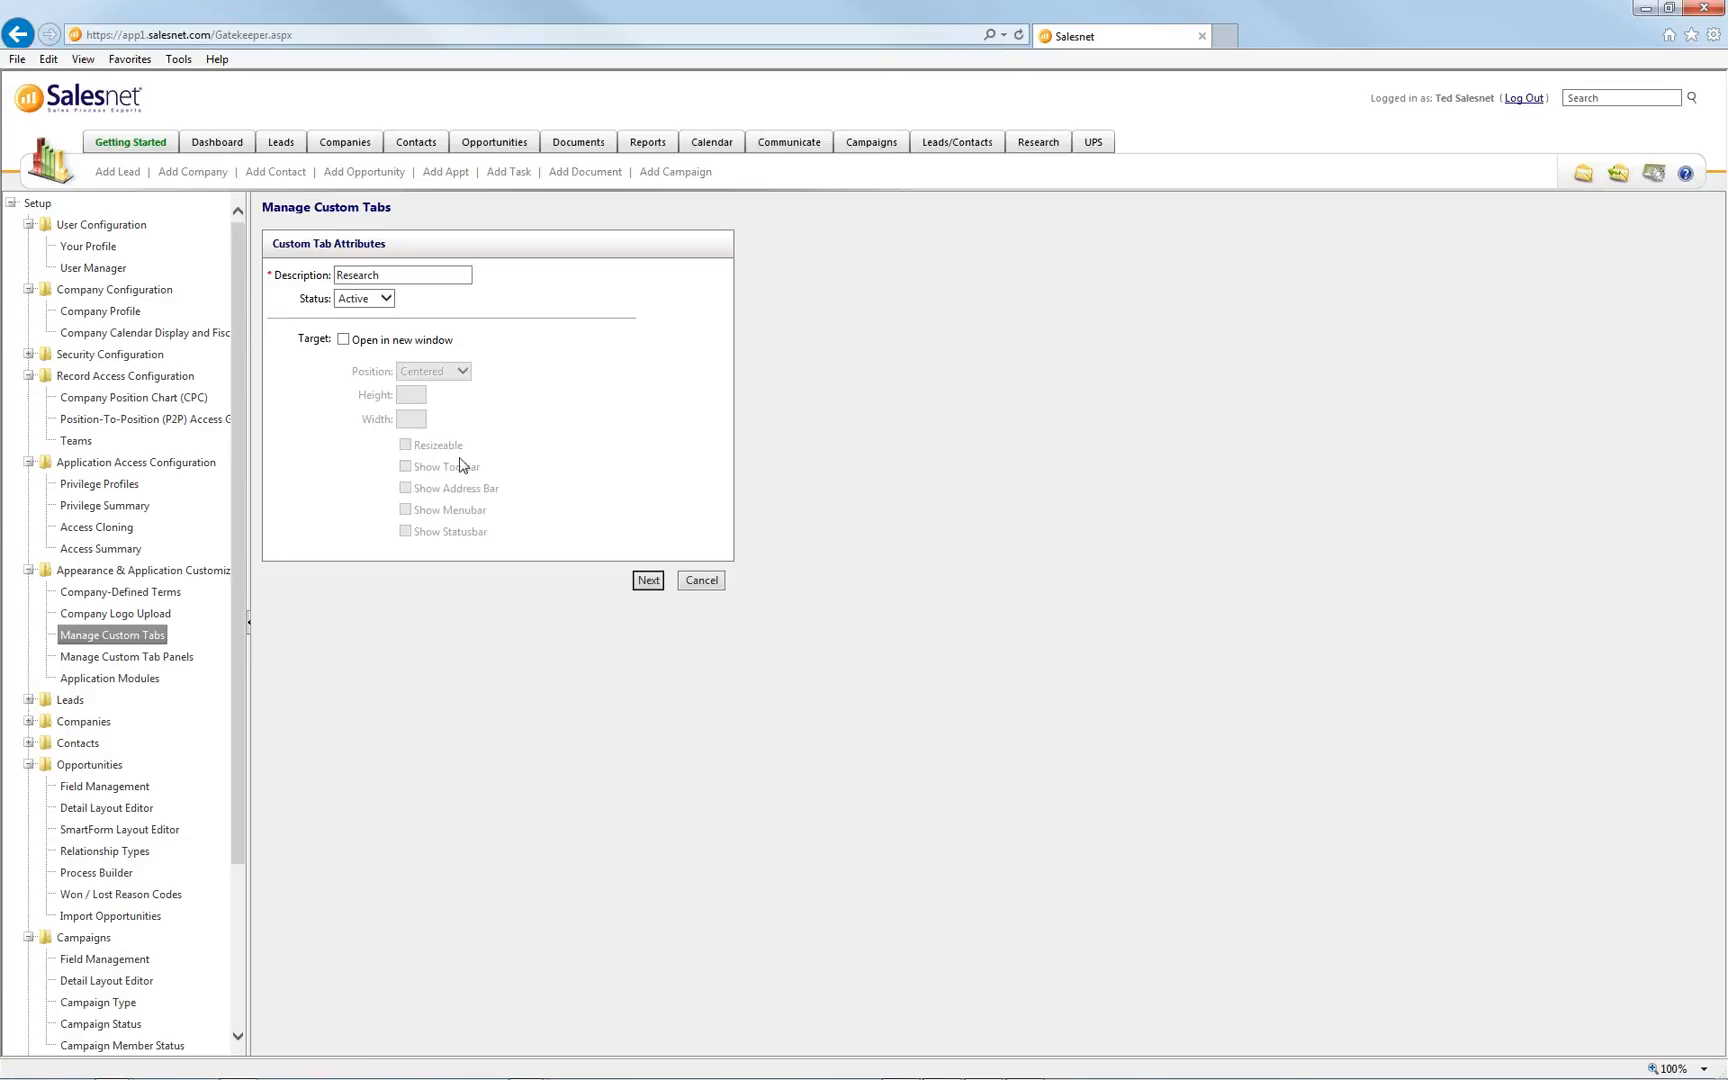
pyautogui.click(649, 581)
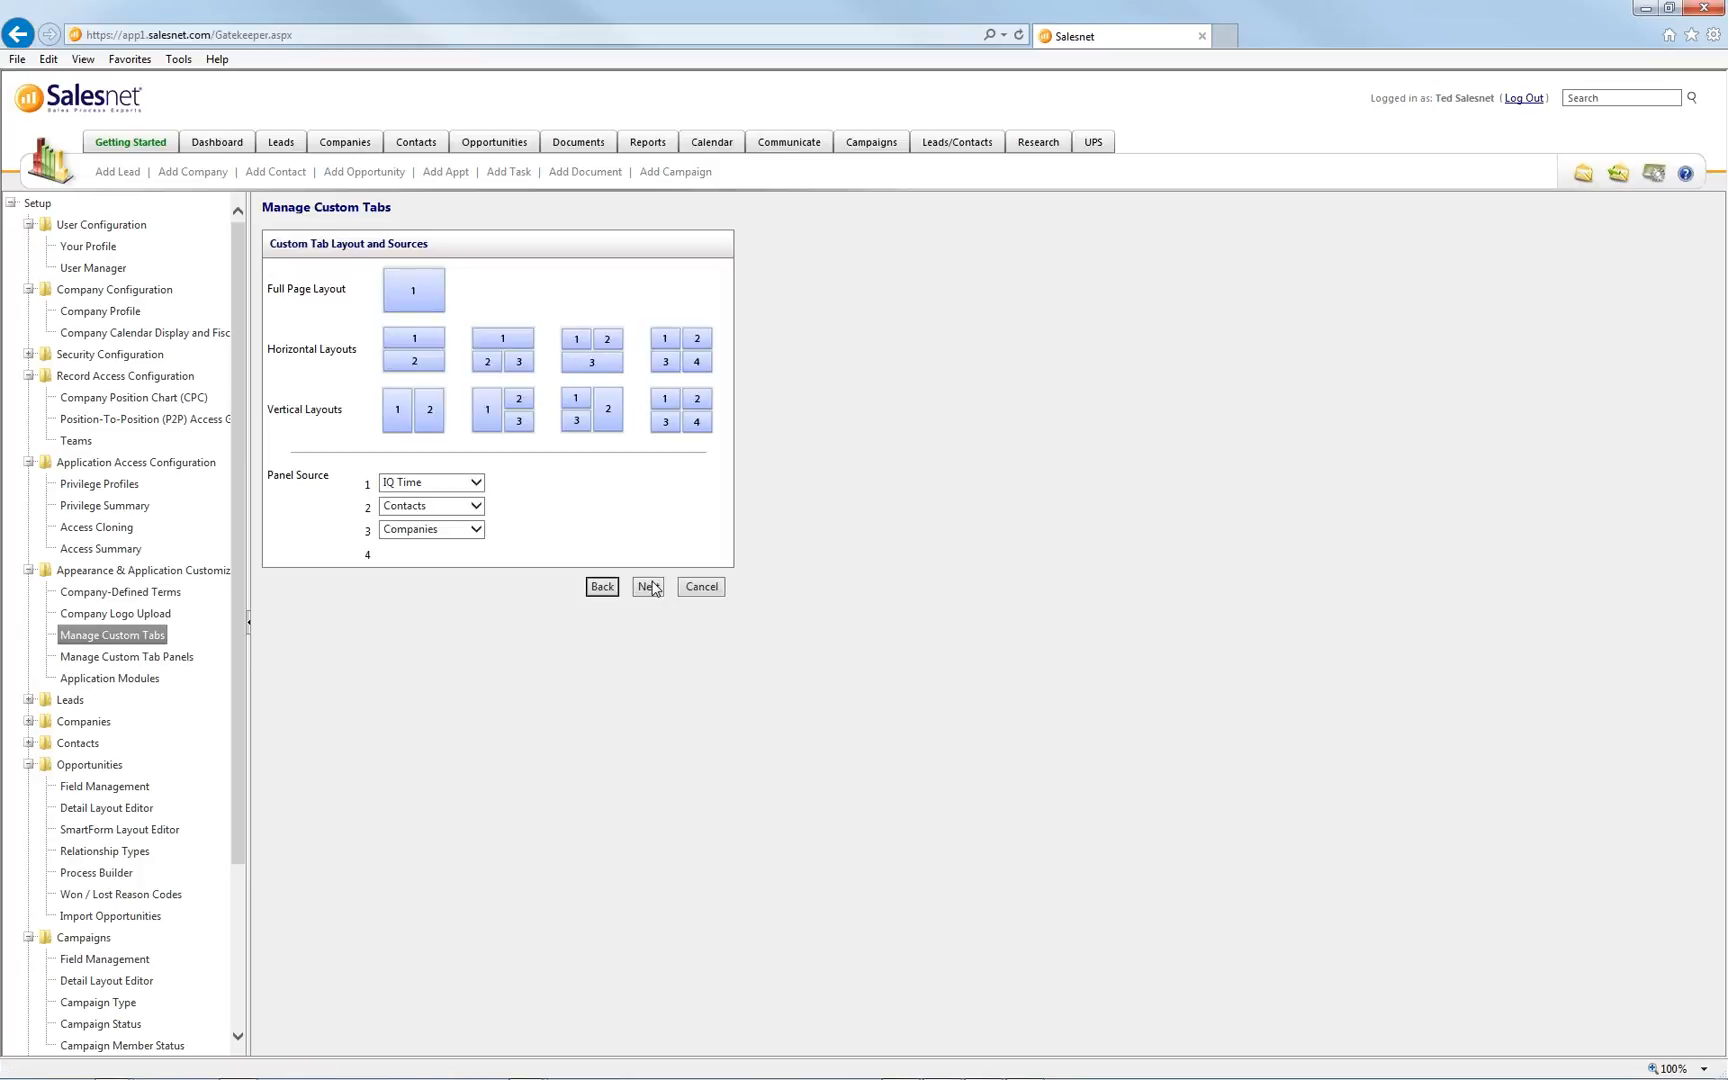
pyautogui.click(474, 484)
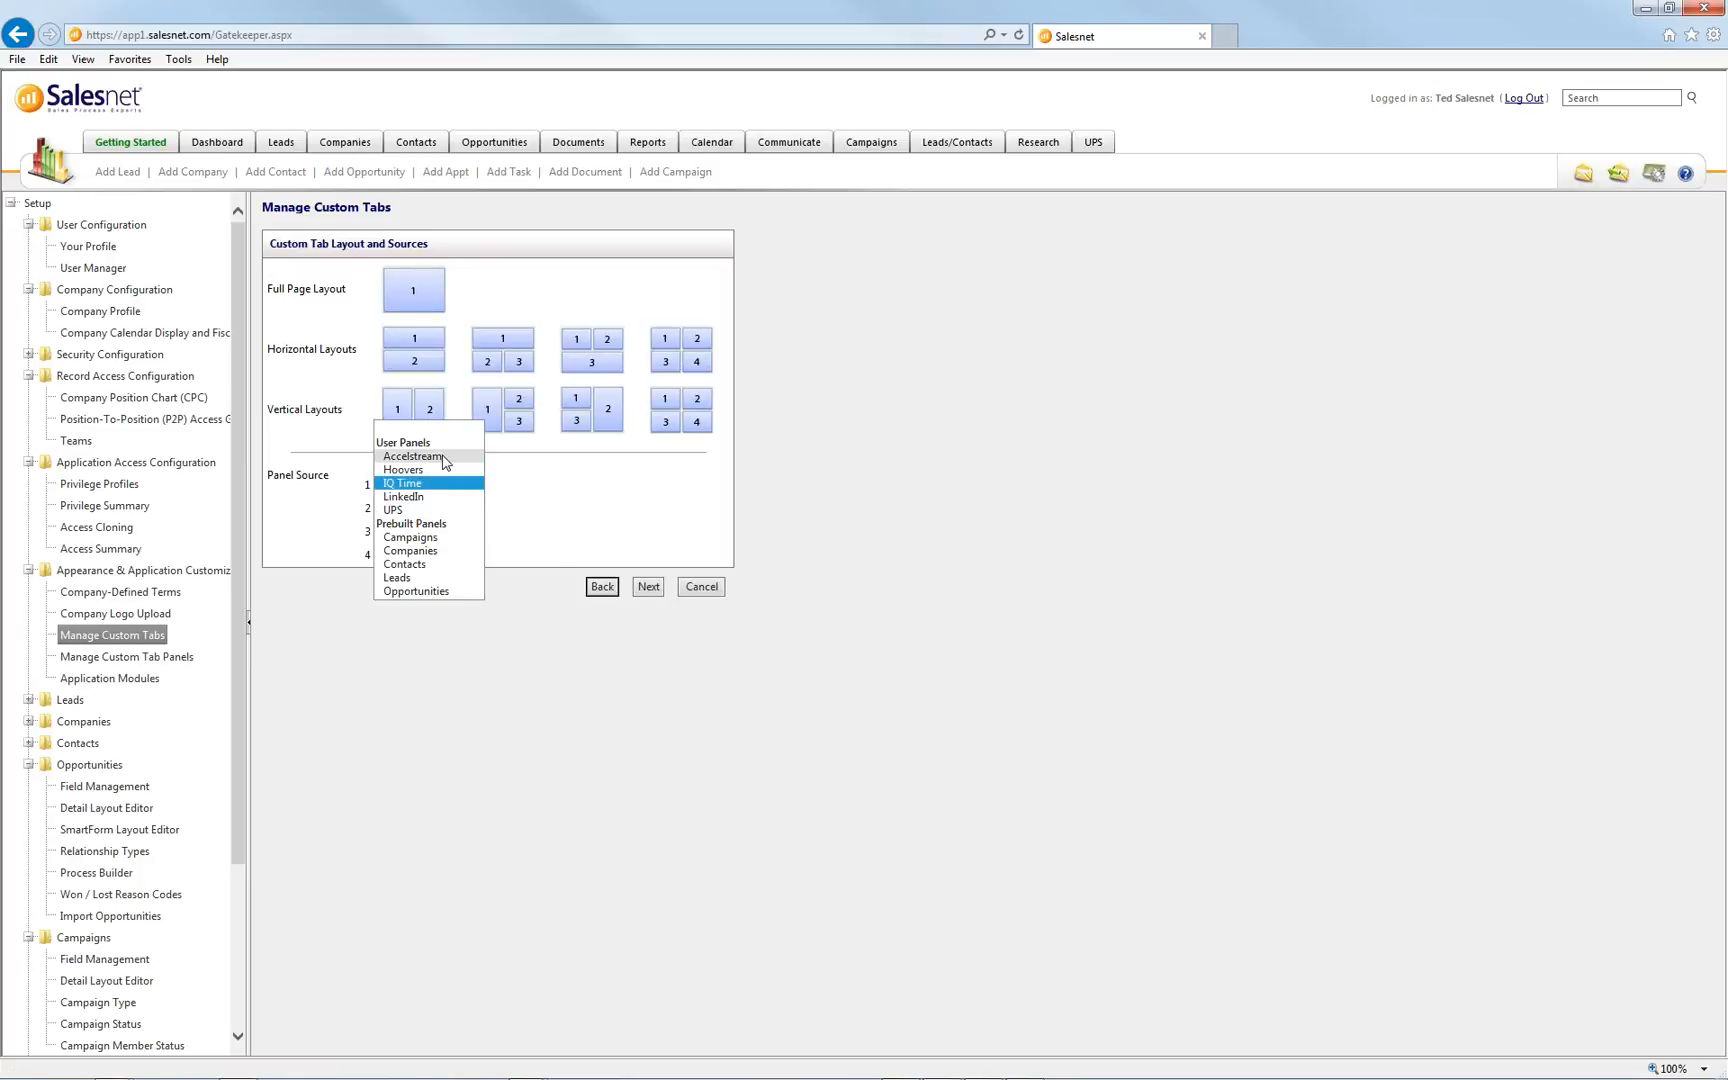
pyautogui.click(446, 460)
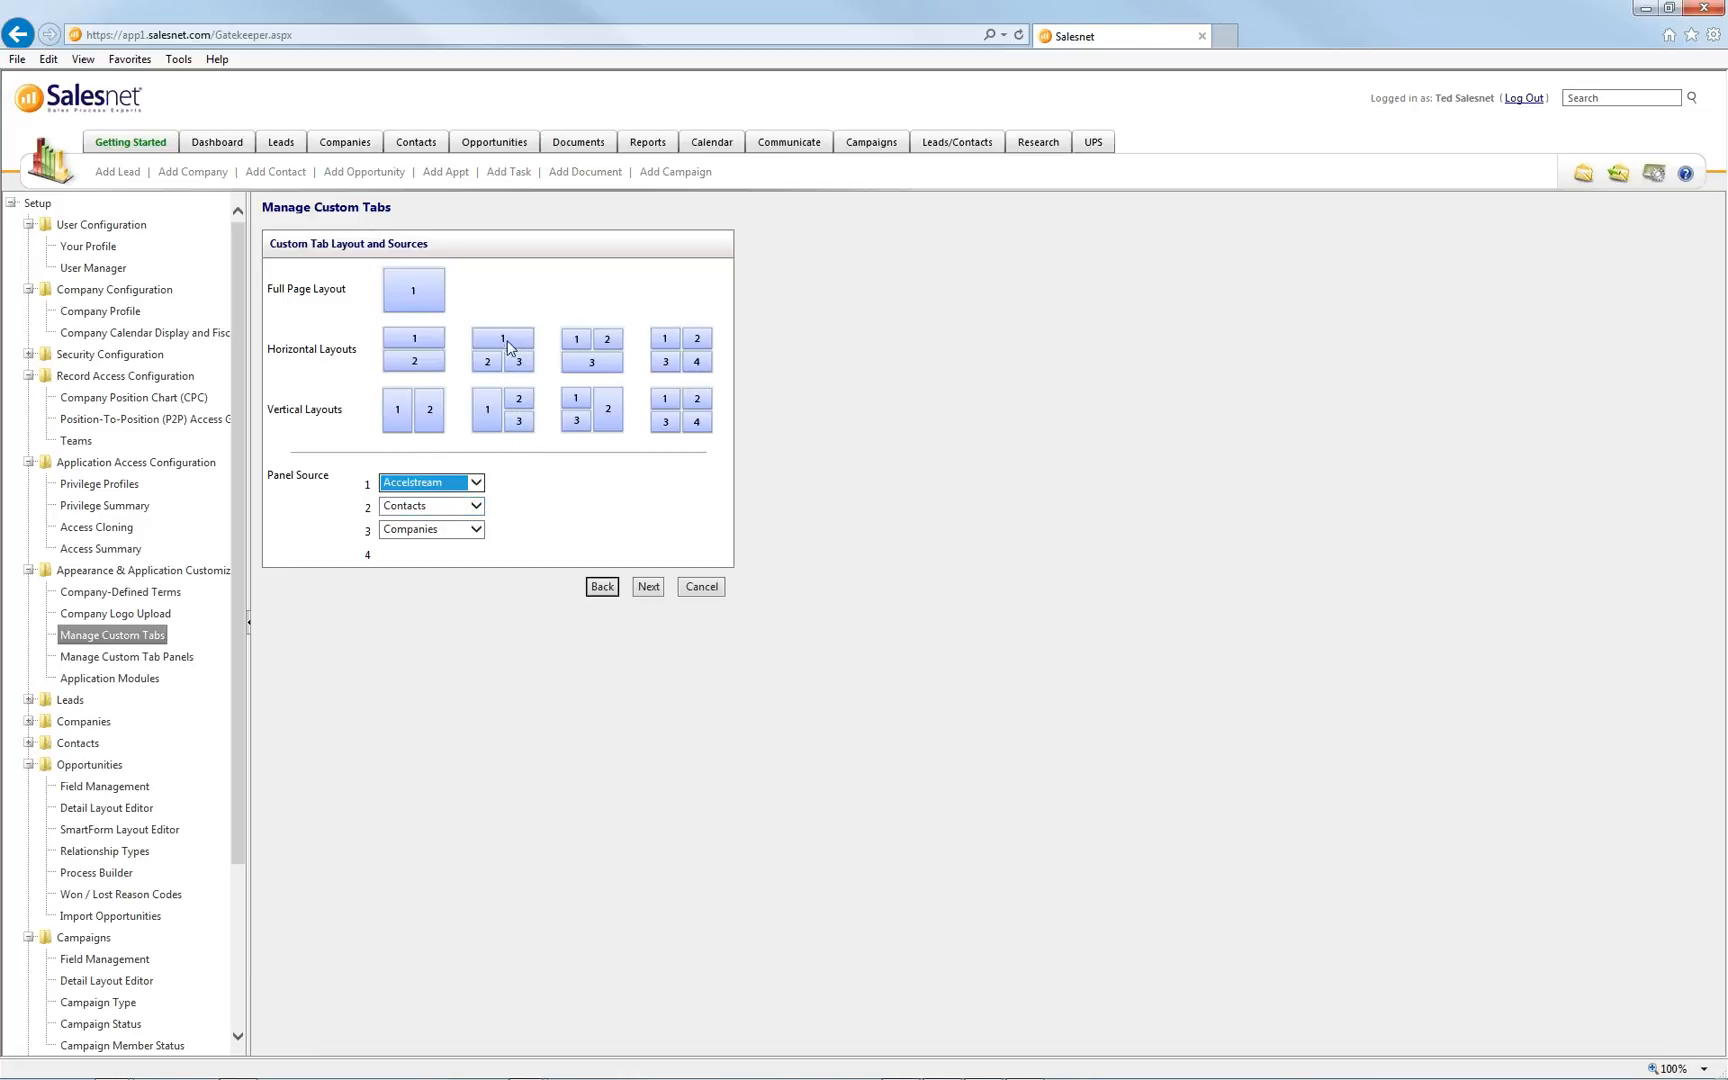
# Try the two-panel side-by-side layout for the Research tab, then return to the one-over-two layout
pyautogui.click(403, 430)
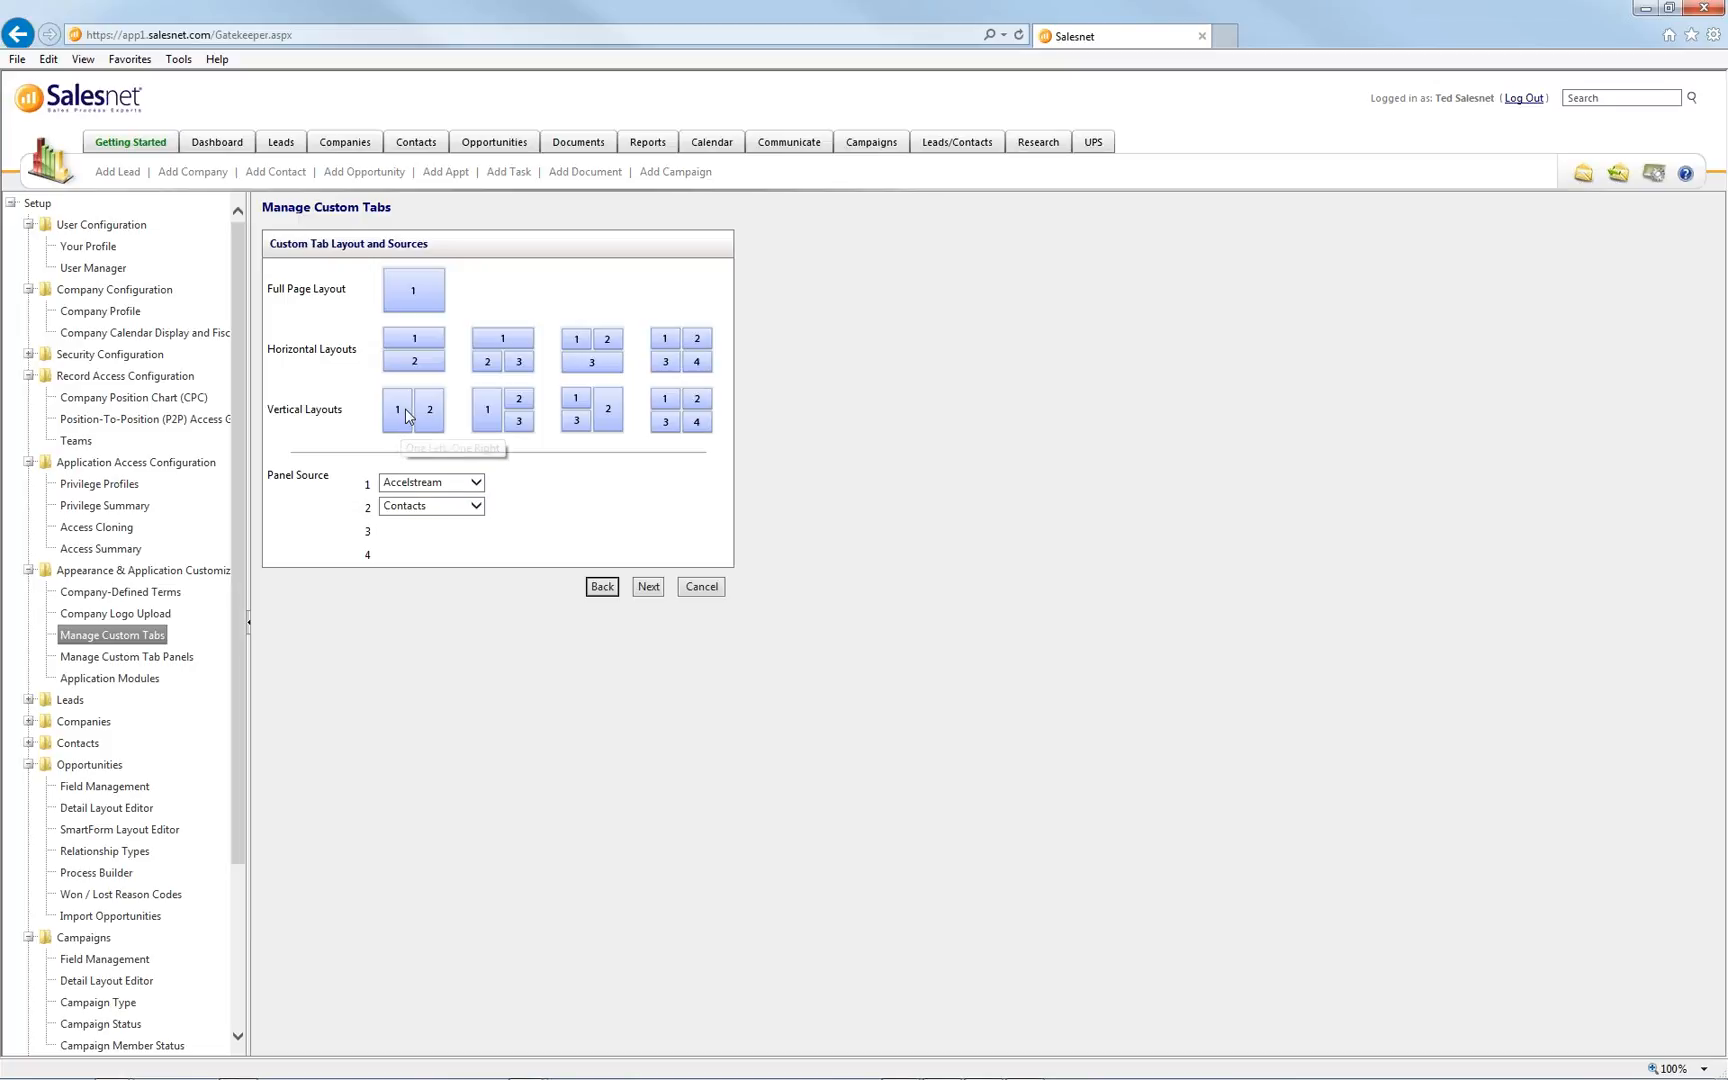
pyautogui.click(450, 514)
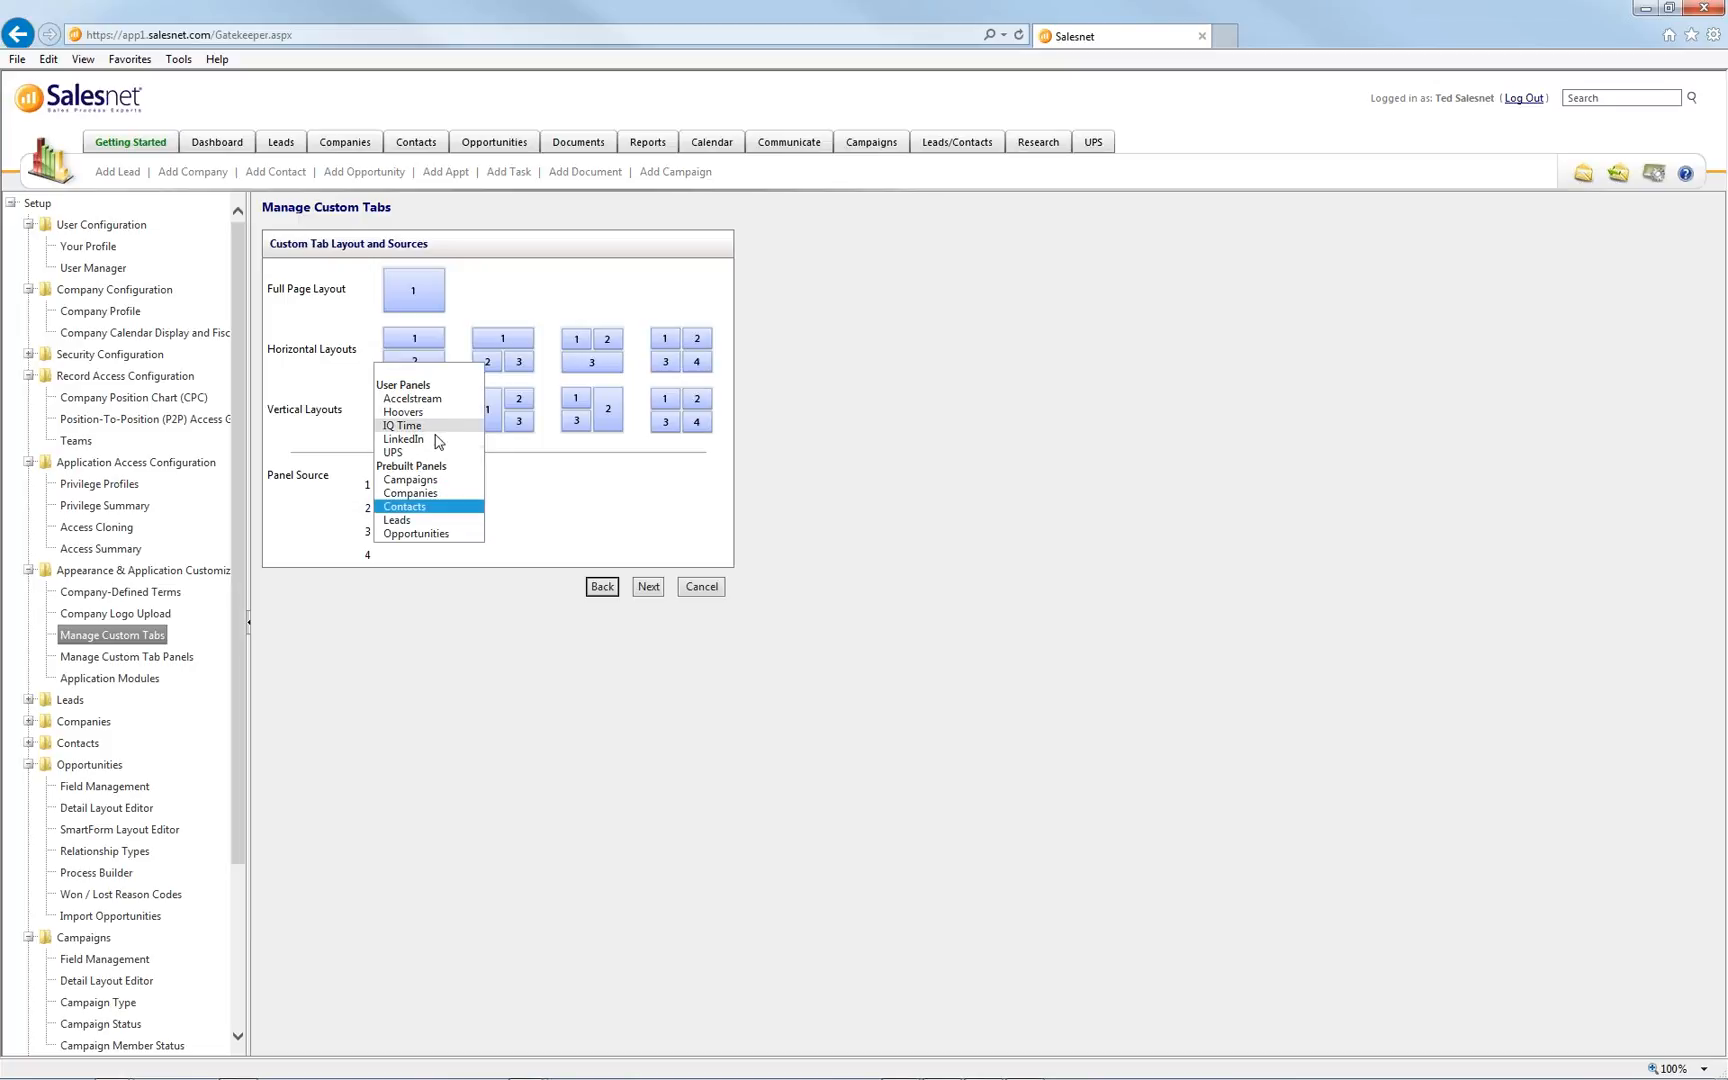
pyautogui.click(574, 502)
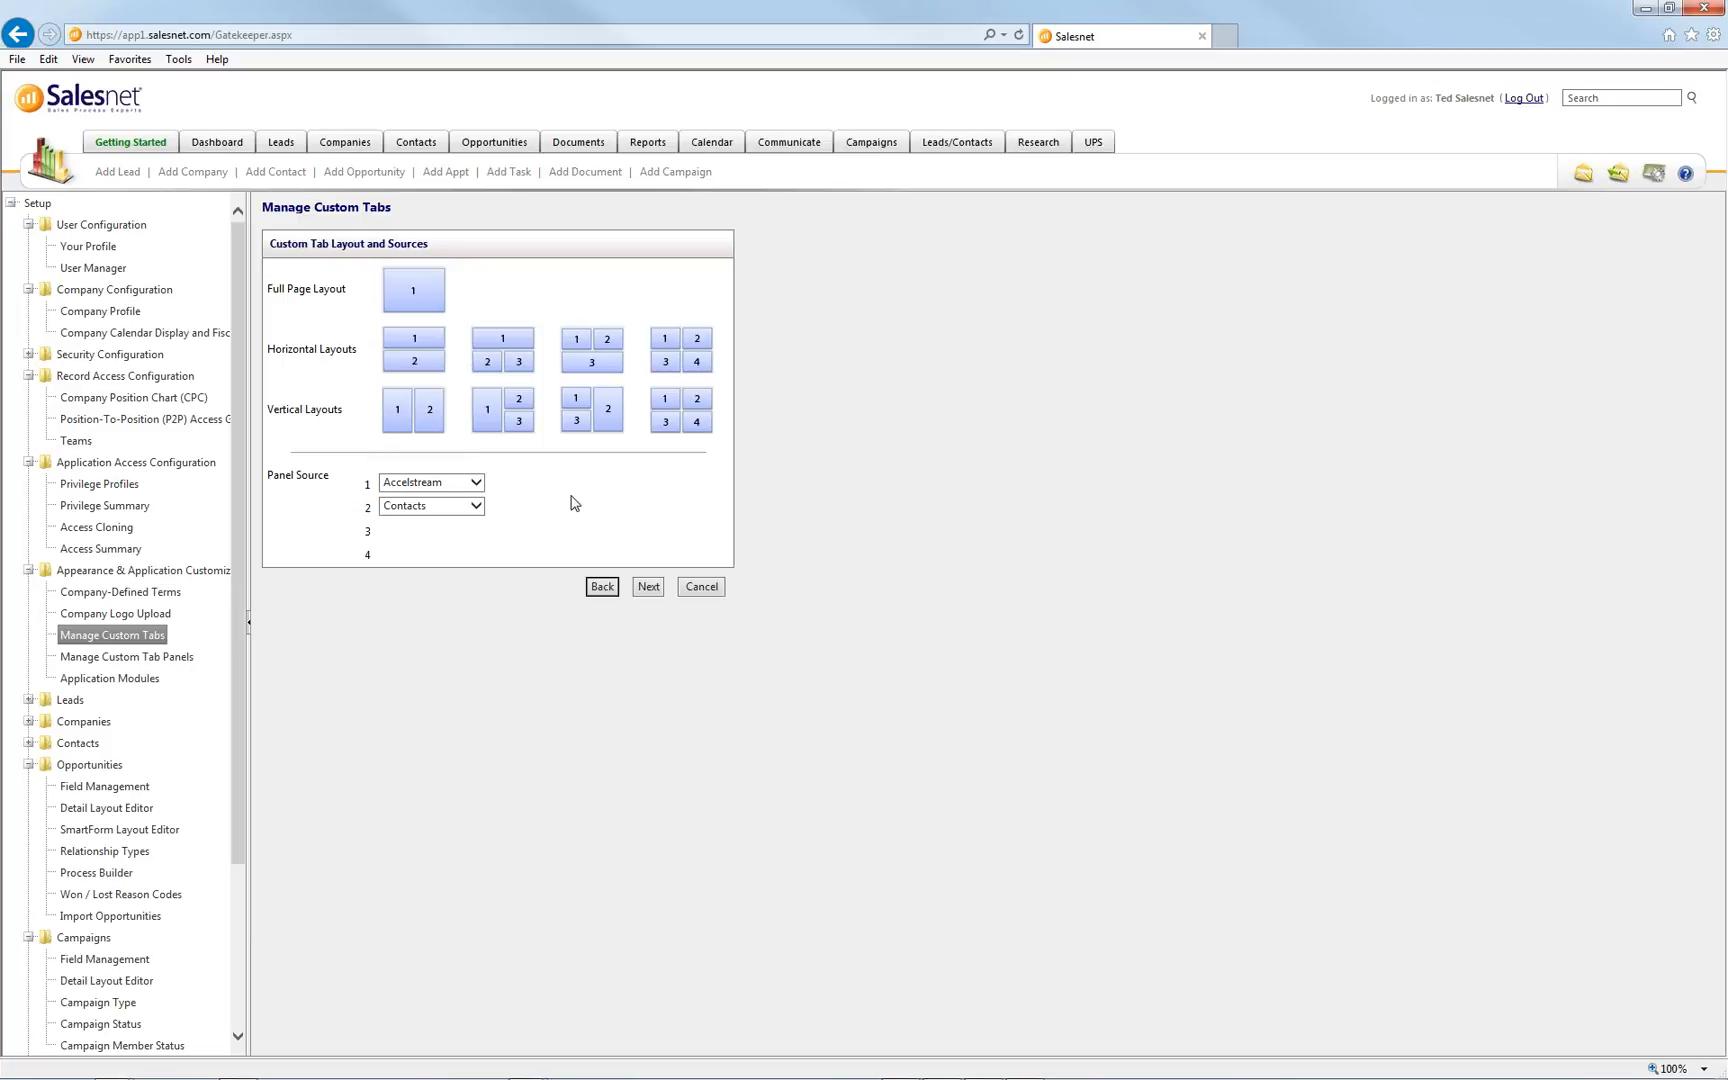
pyautogui.click(514, 362)
# Review the three panel sources, keeping Accelstream, Contacts and Companies, and save the Research tab
pyautogui.click(477, 484)
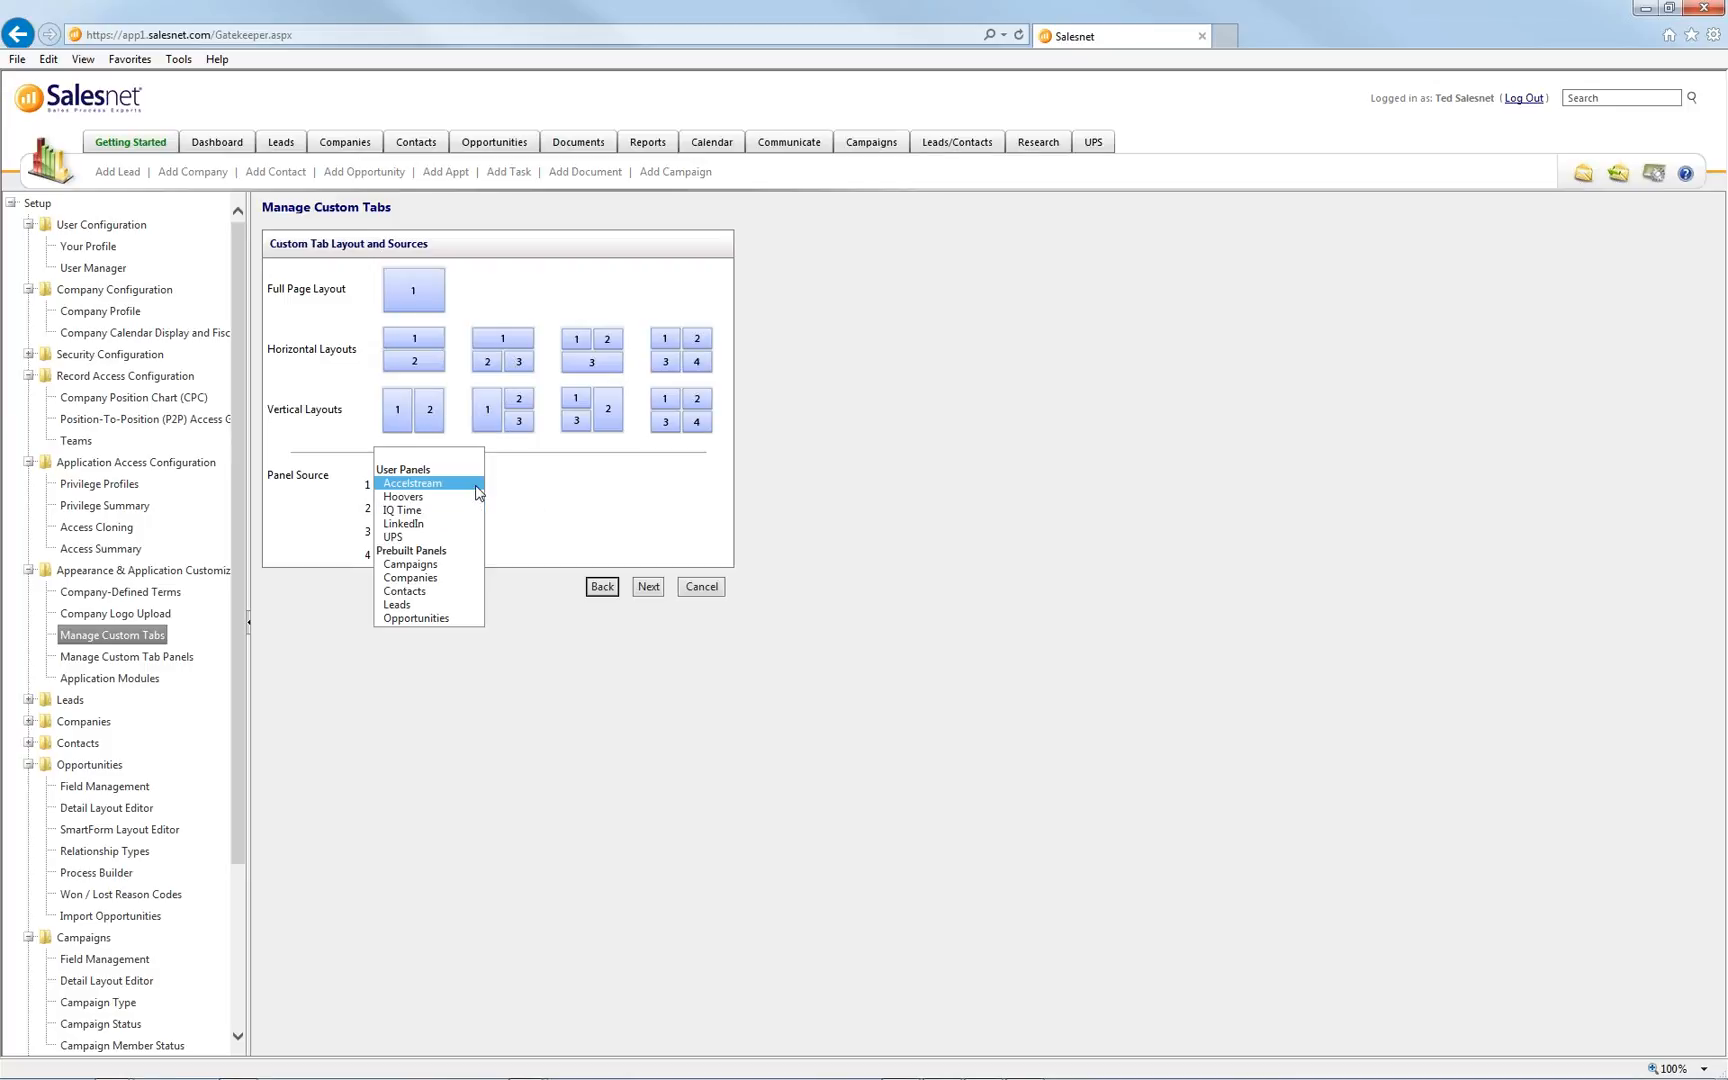
pyautogui.click(477, 490)
pyautogui.click(476, 507)
pyautogui.click(476, 506)
pyautogui.click(476, 529)
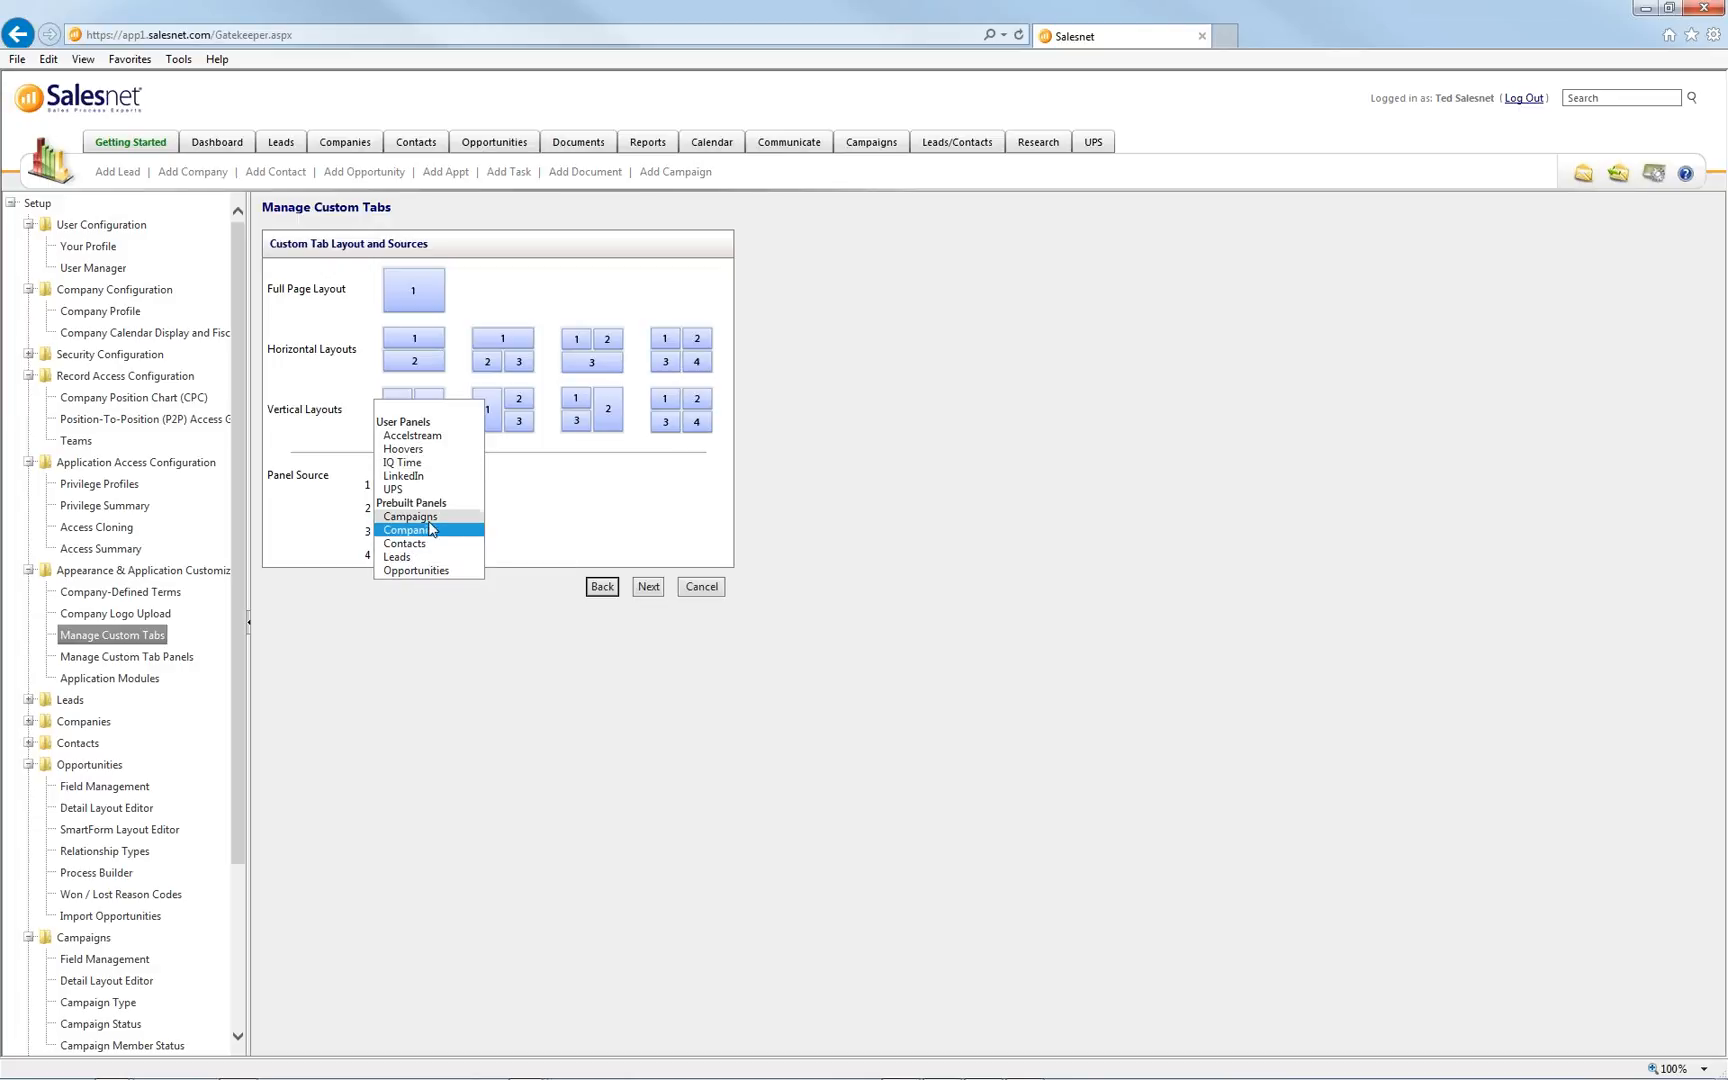
pyautogui.click(623, 536)
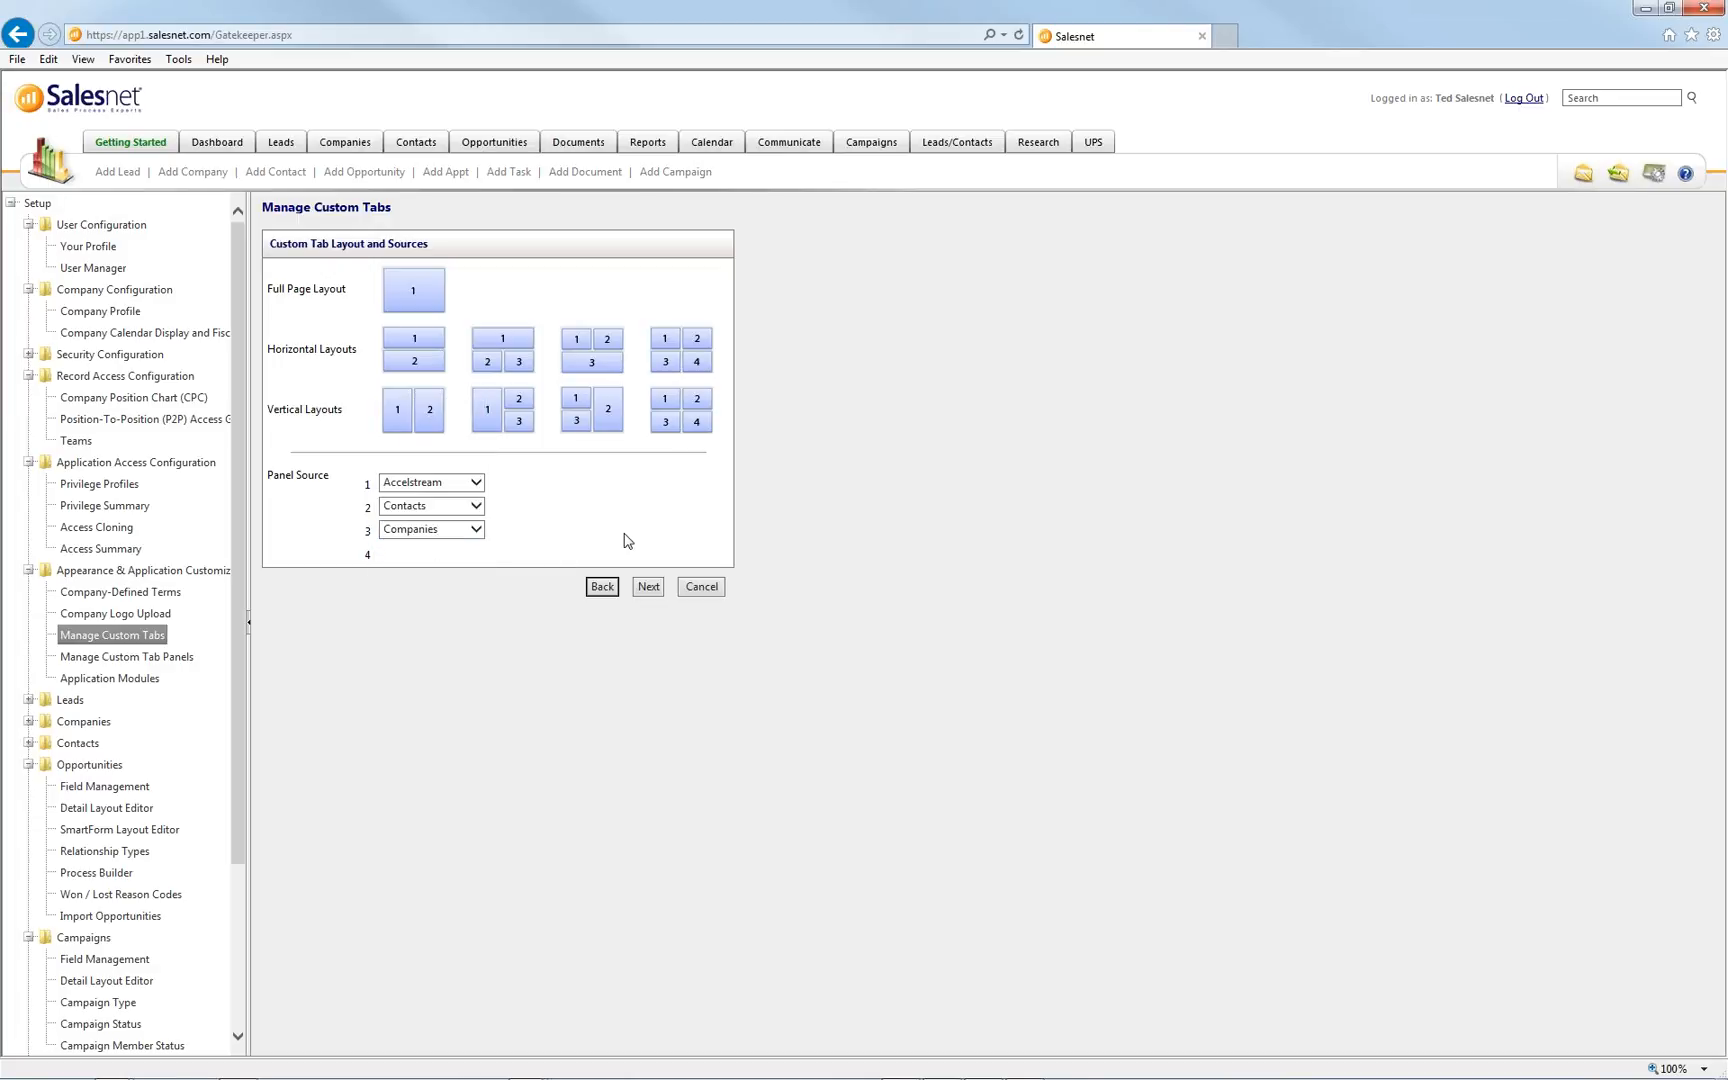
pyautogui.click(648, 588)
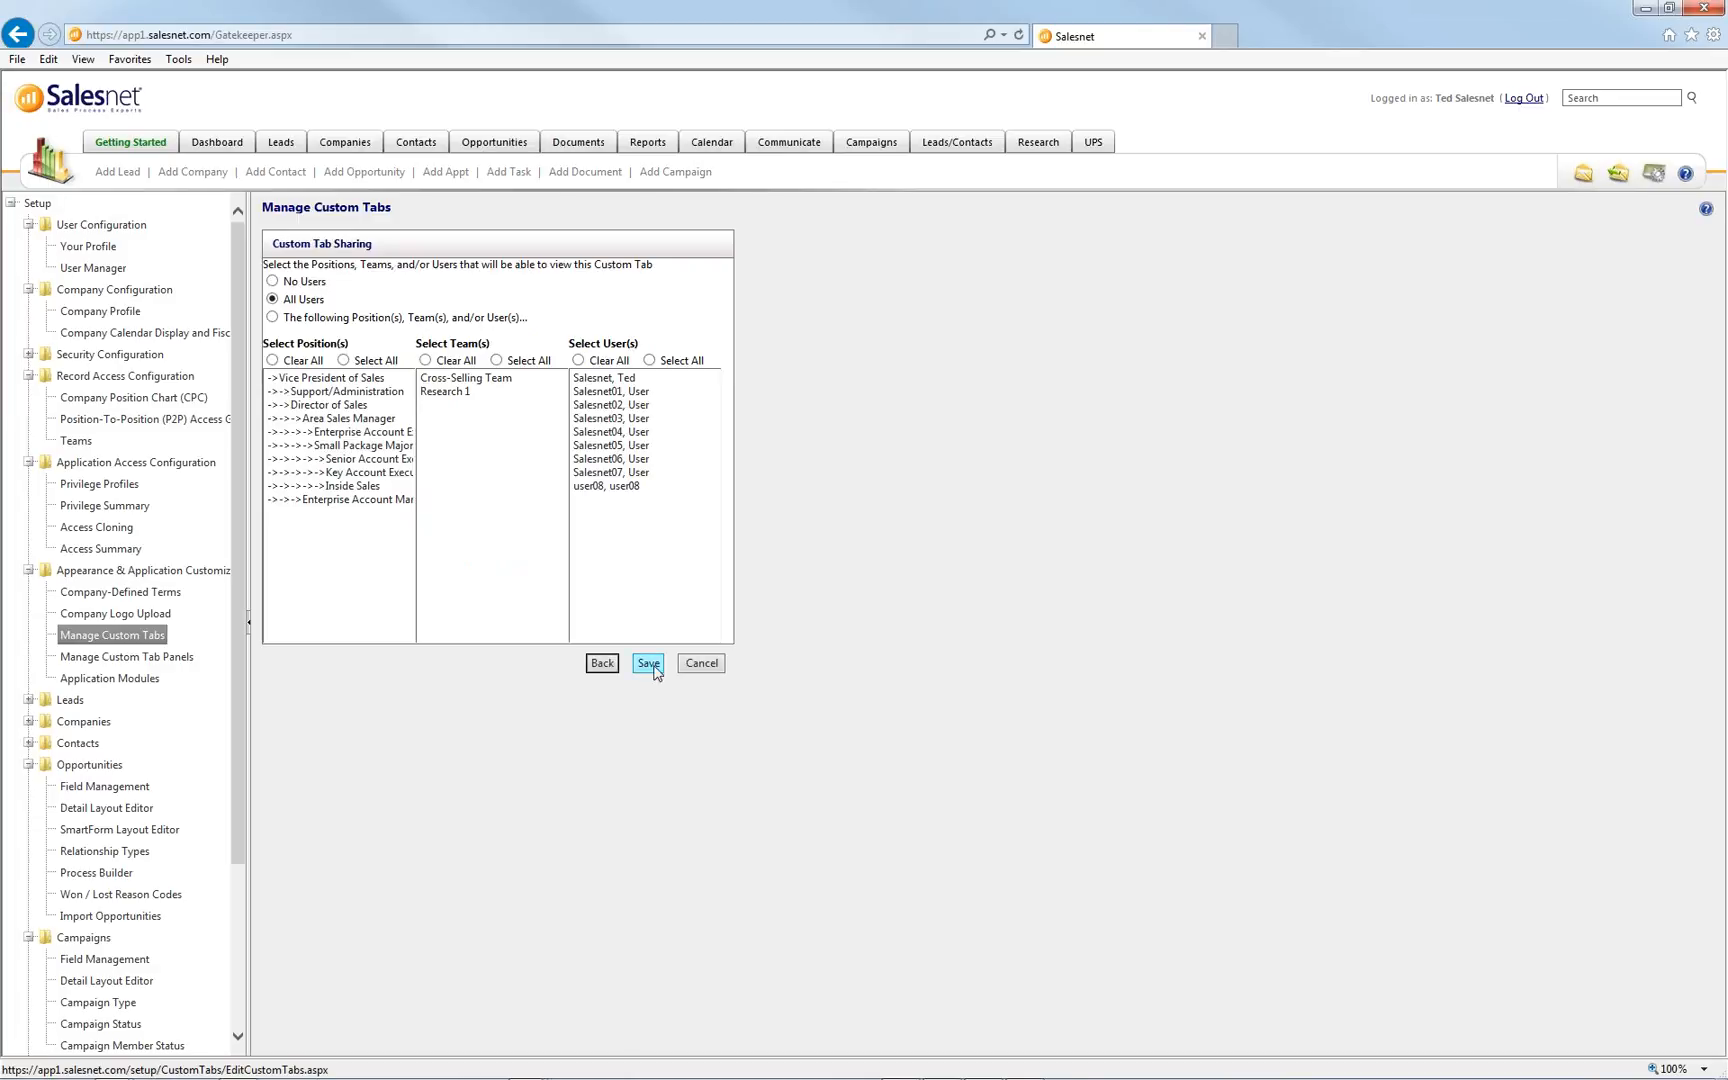
pyautogui.click(649, 664)
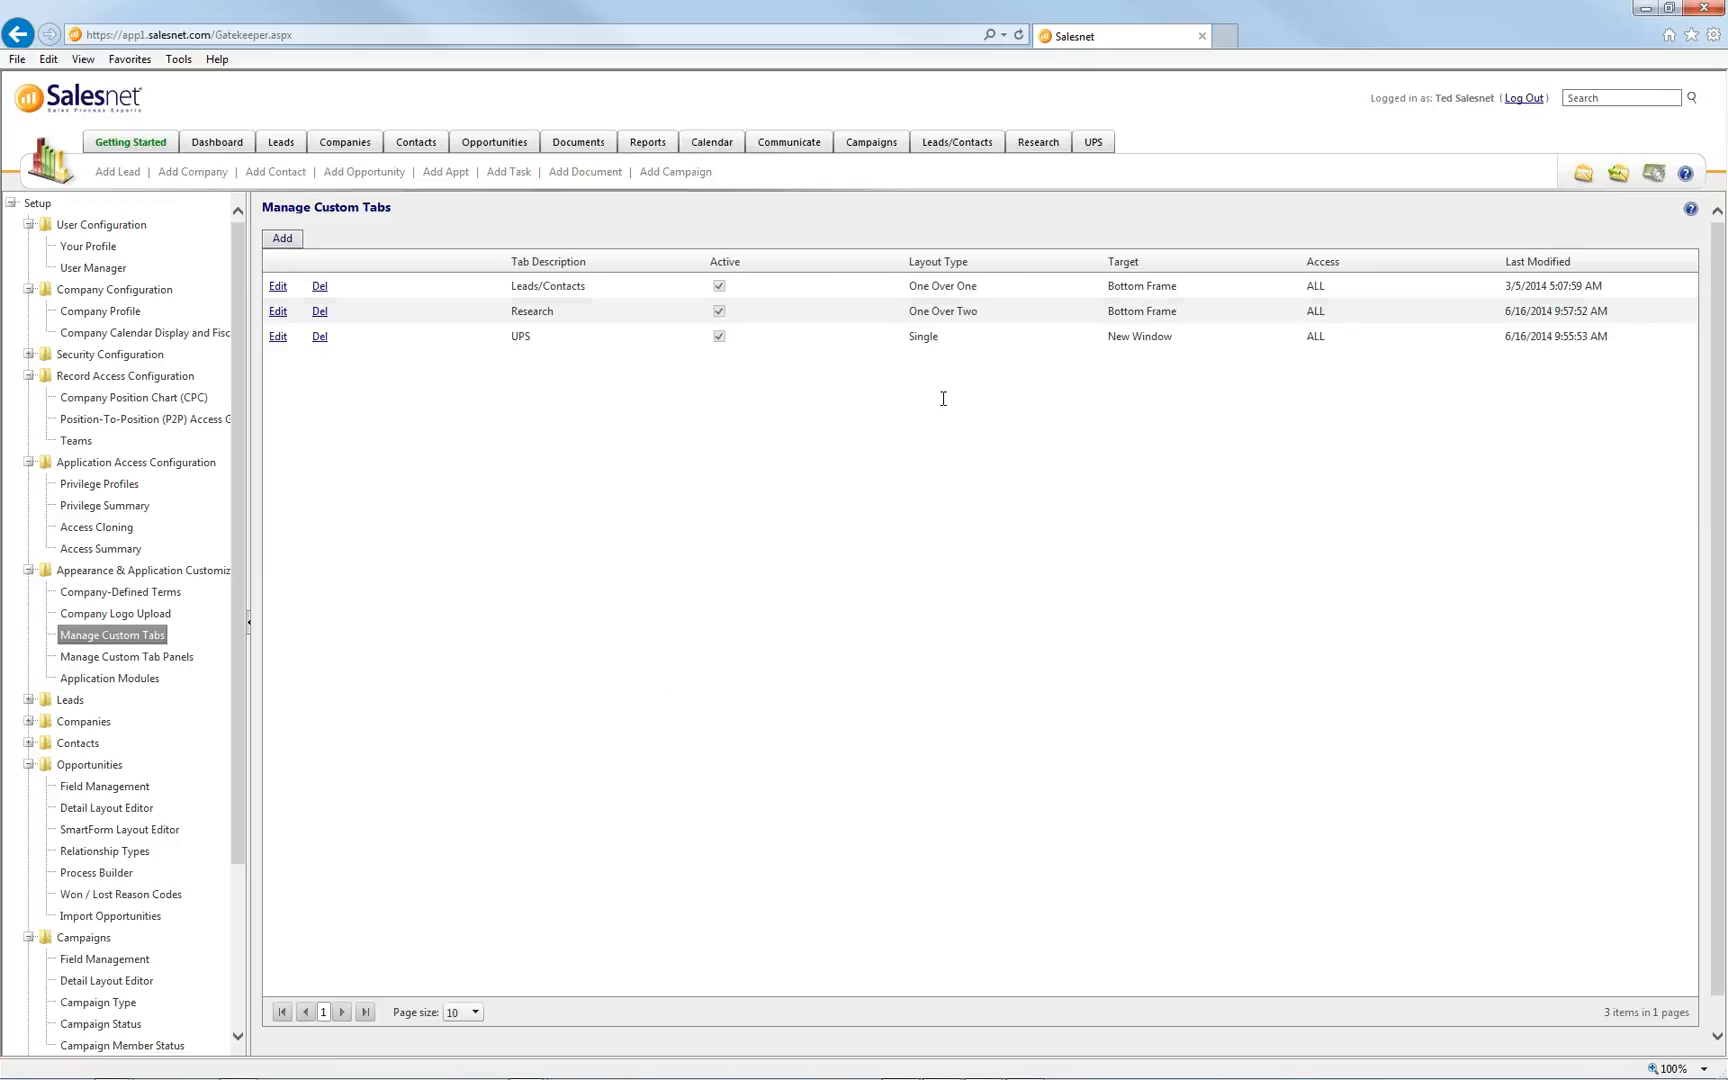
# Open the Research tab, examine the web page in its Accelstream panel, and switch to the PowerPoint slide show
pyautogui.click(1039, 146)
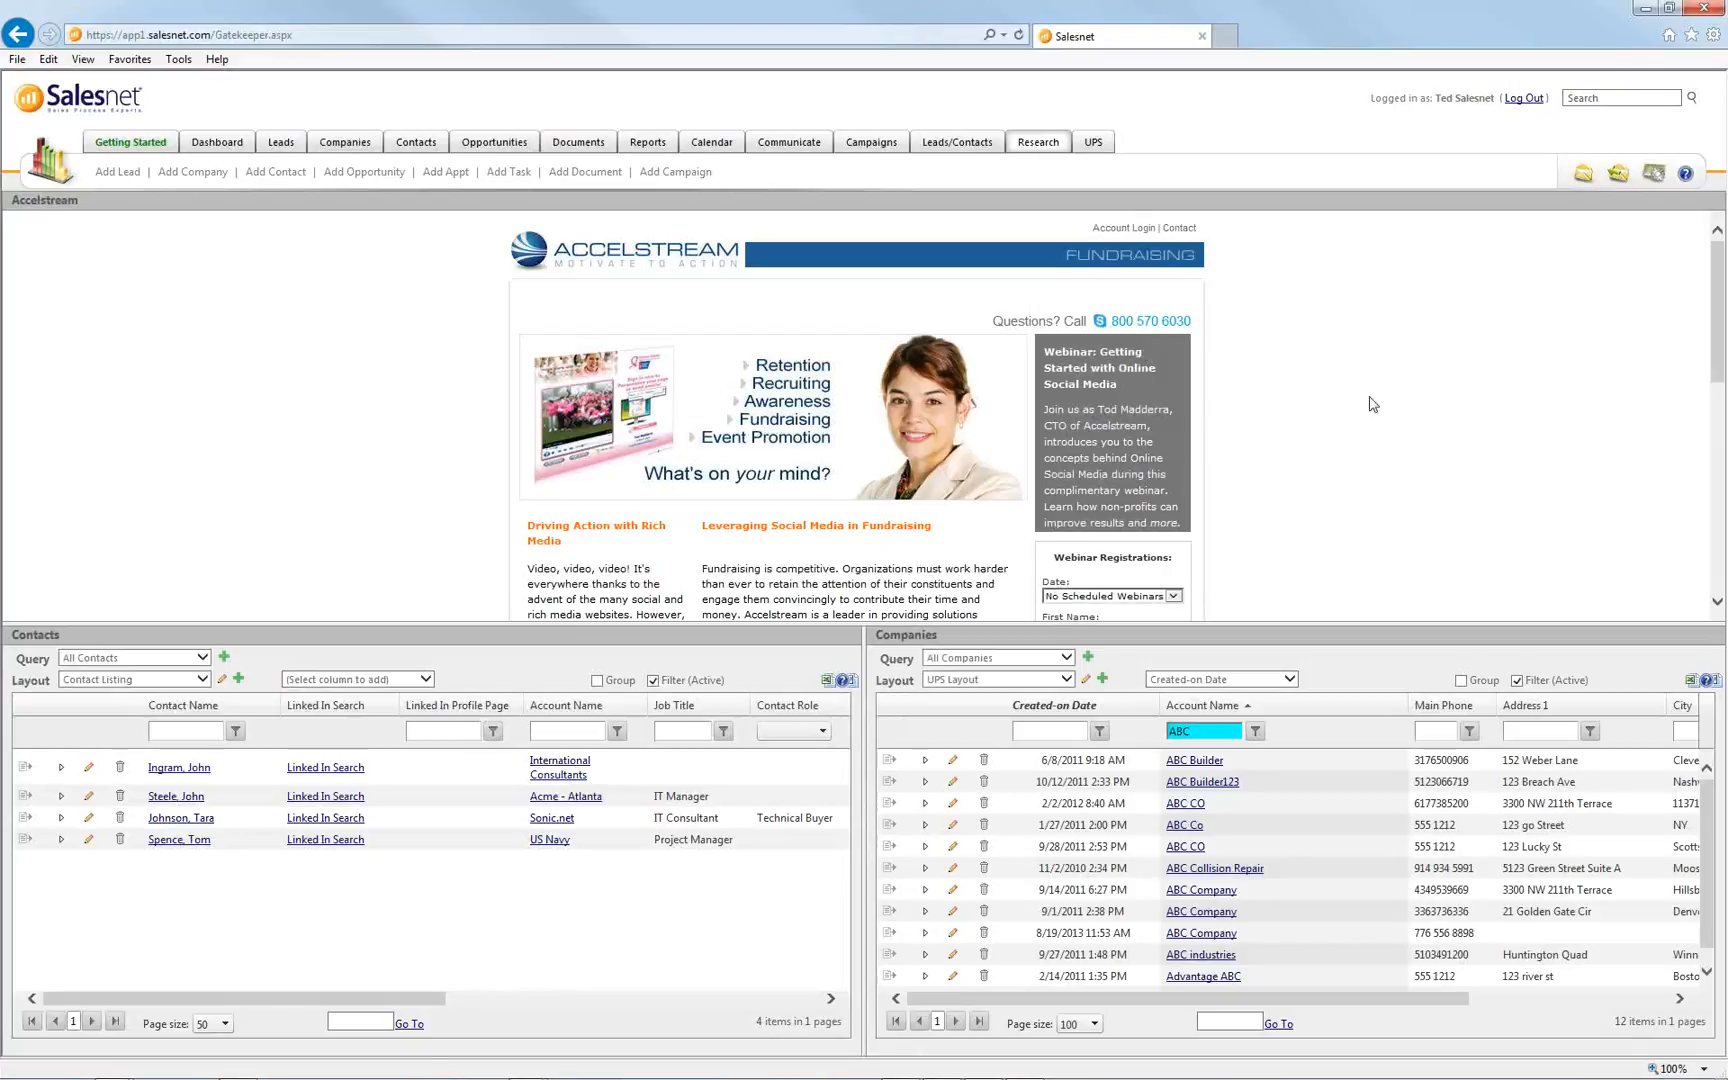
pyautogui.moveTo(1715, 340)
pyautogui.mouseDown()
pyautogui.moveTo(1702, 507)
pyautogui.moveTo(1700, 364)
pyautogui.mouseUp()
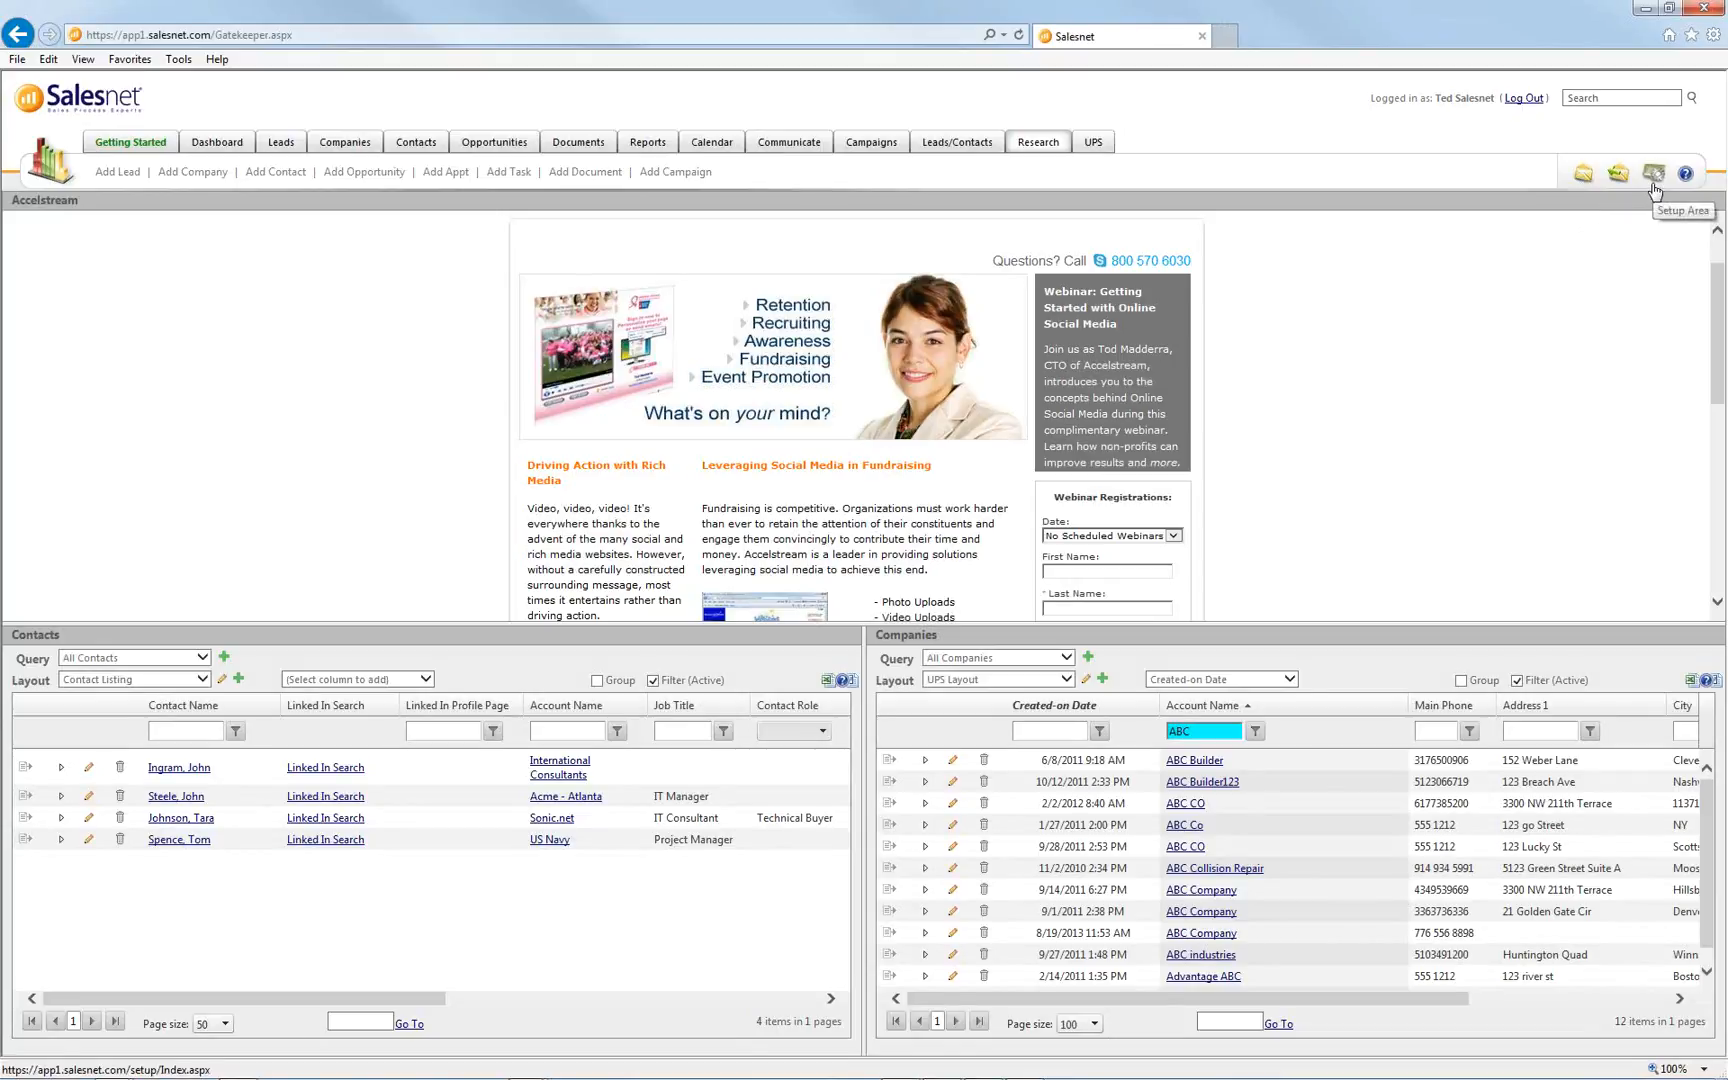
pyautogui.hotkey('alt', 'Tab')
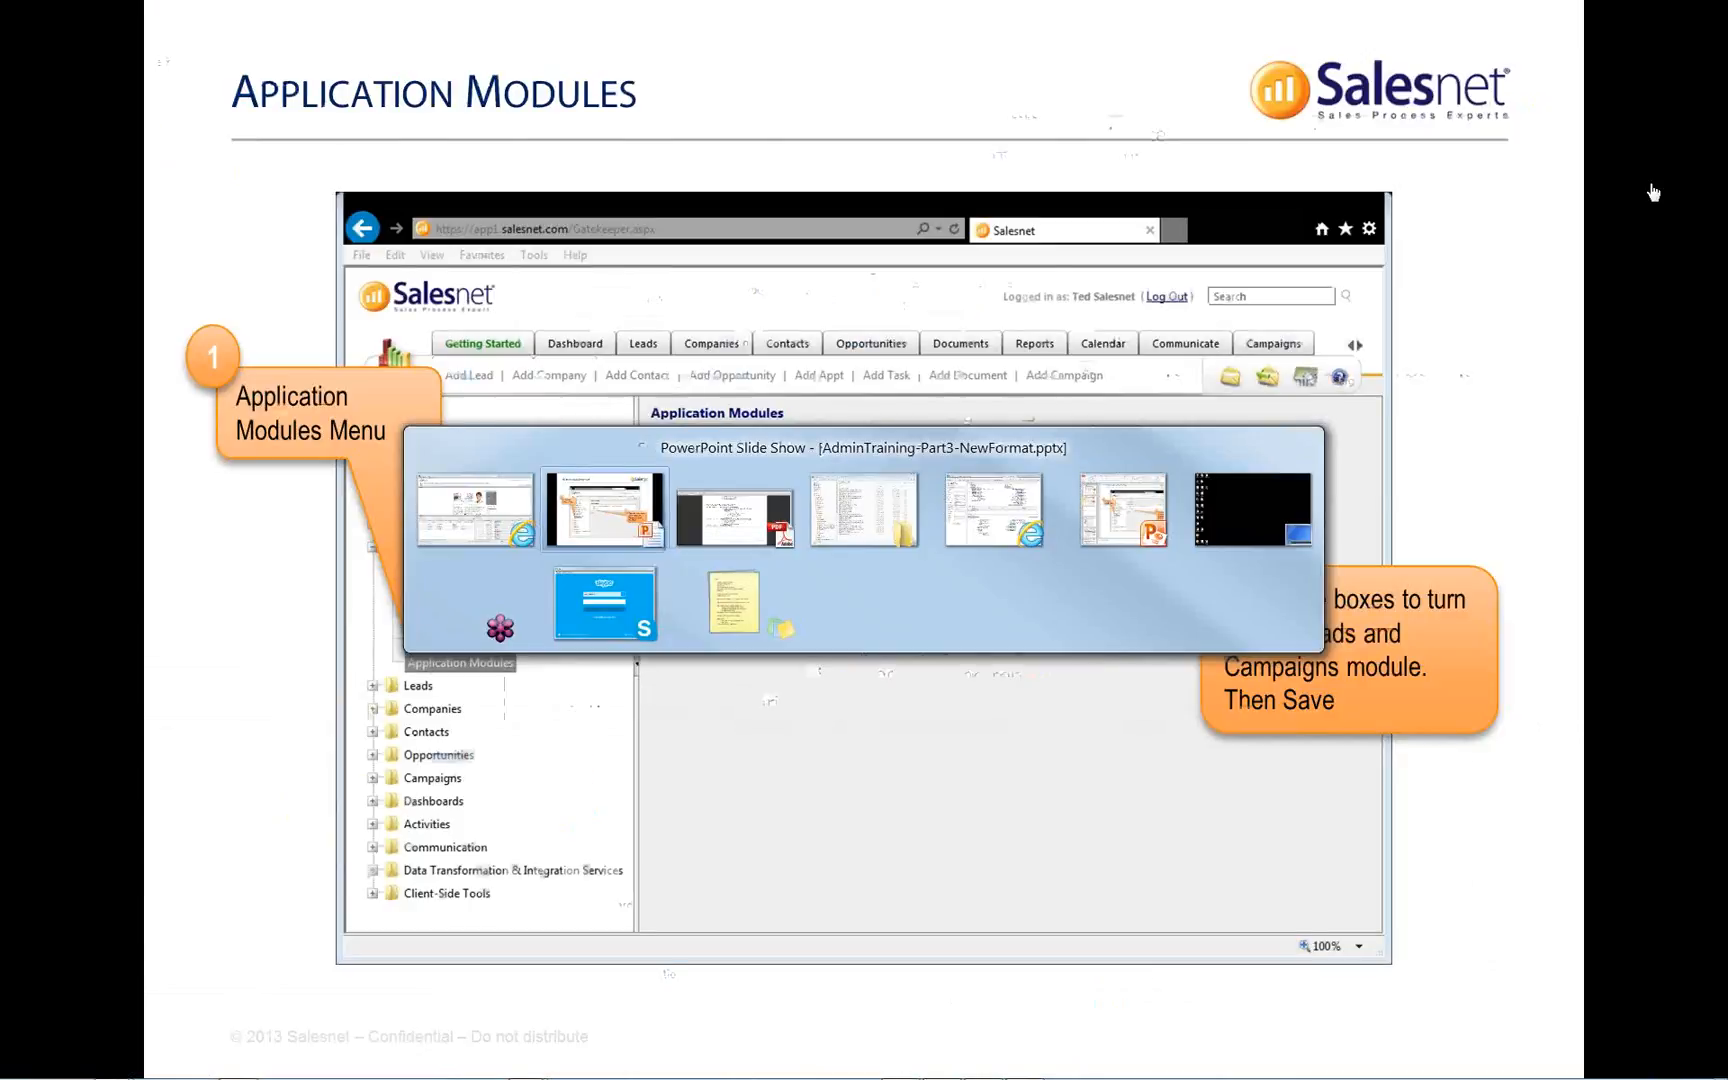
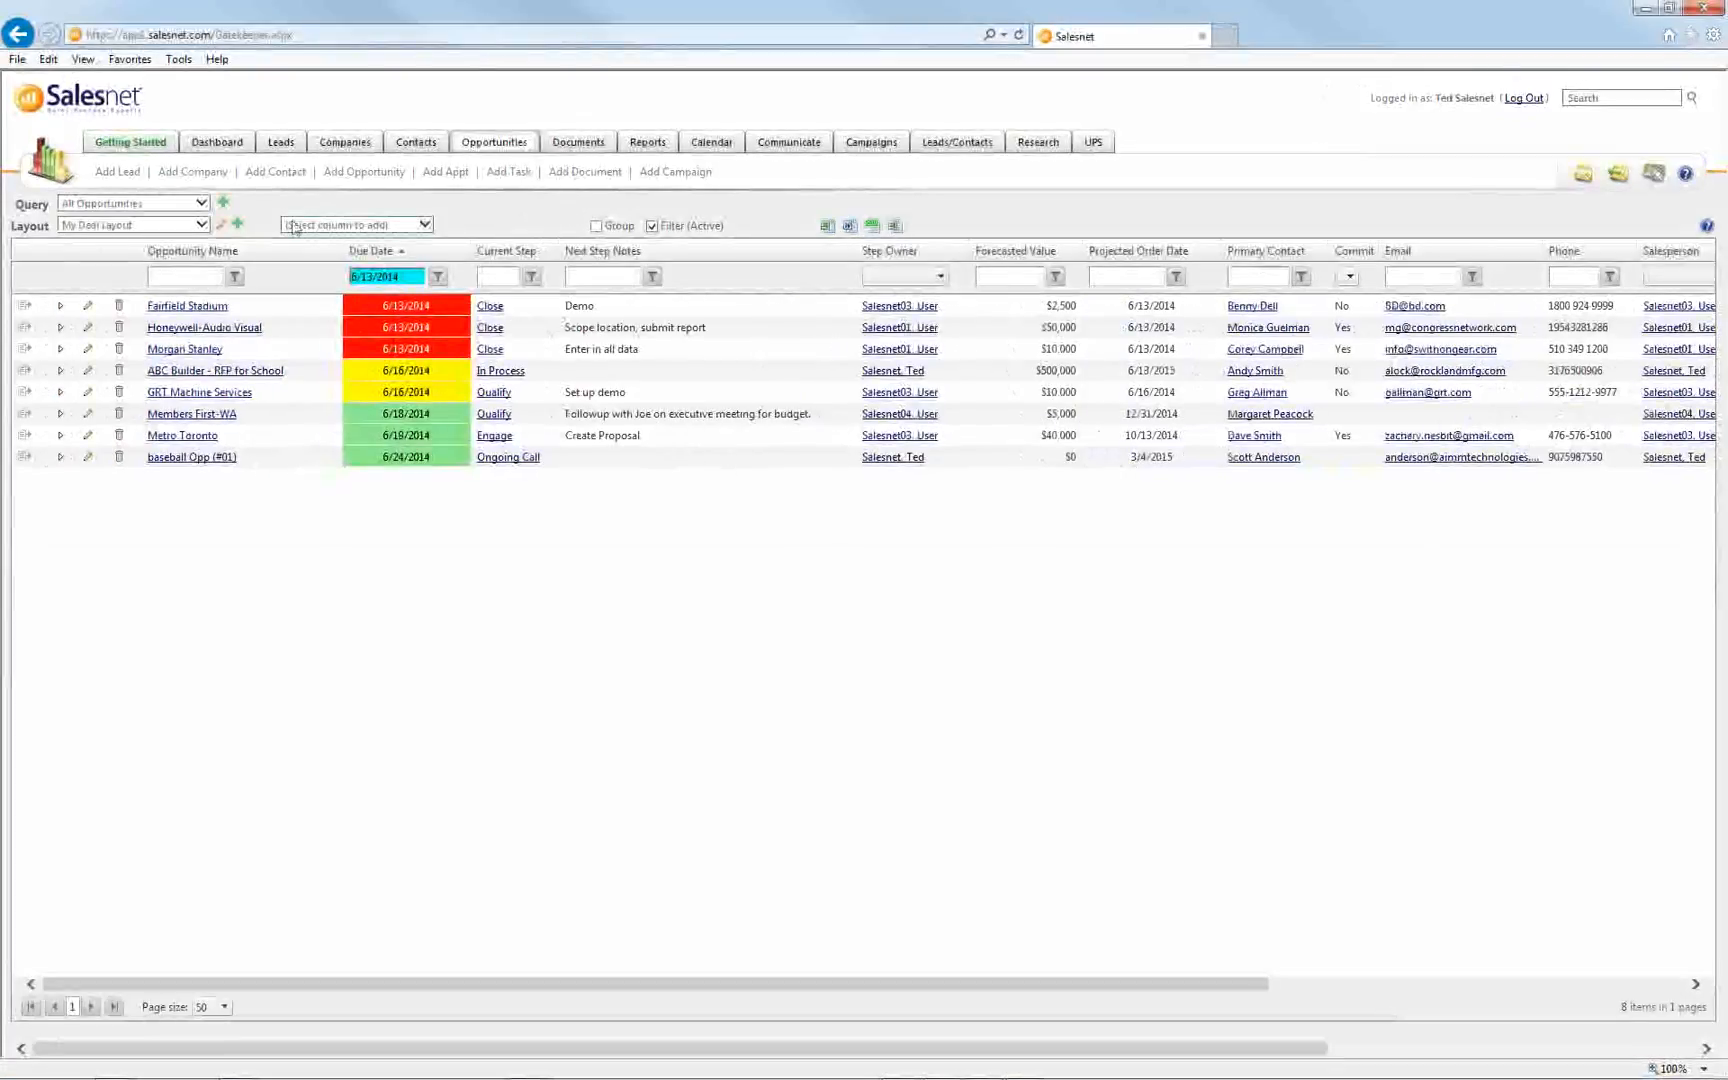
# Examine the queries and layouts available for the Opportunities list
pyautogui.click(203, 205)
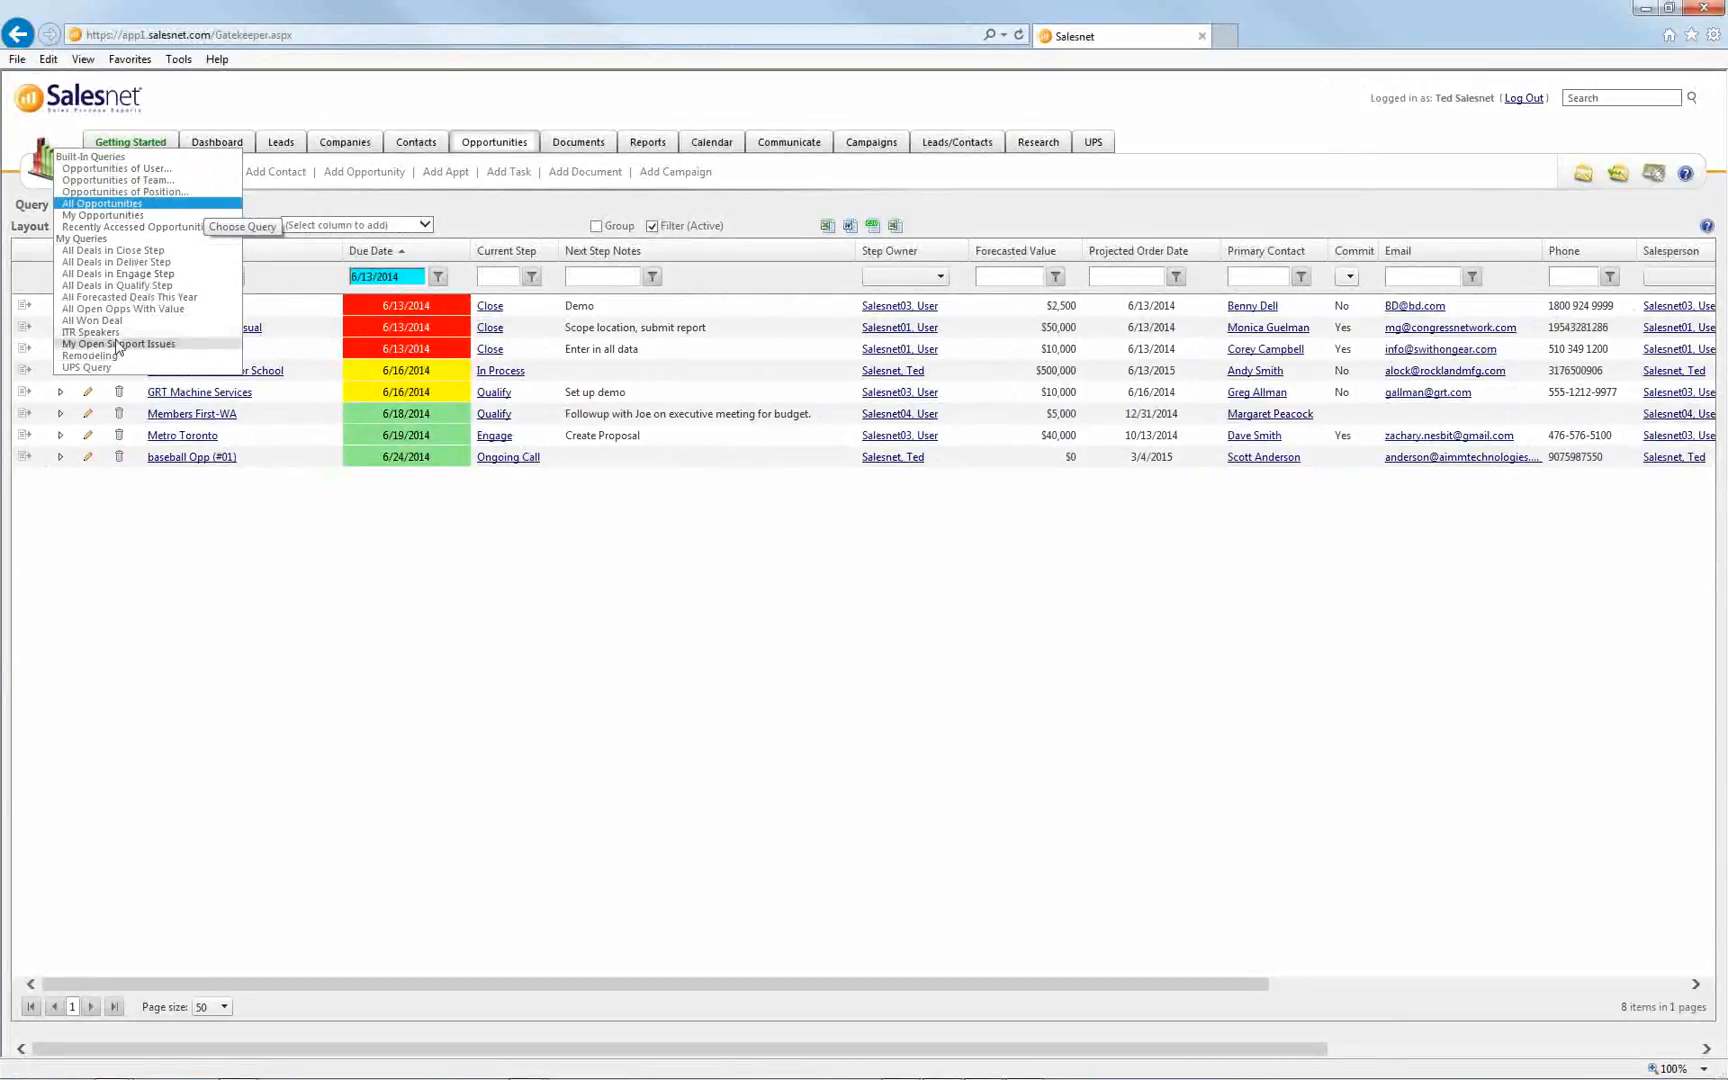
pyautogui.click(471, 222)
pyautogui.click(202, 226)
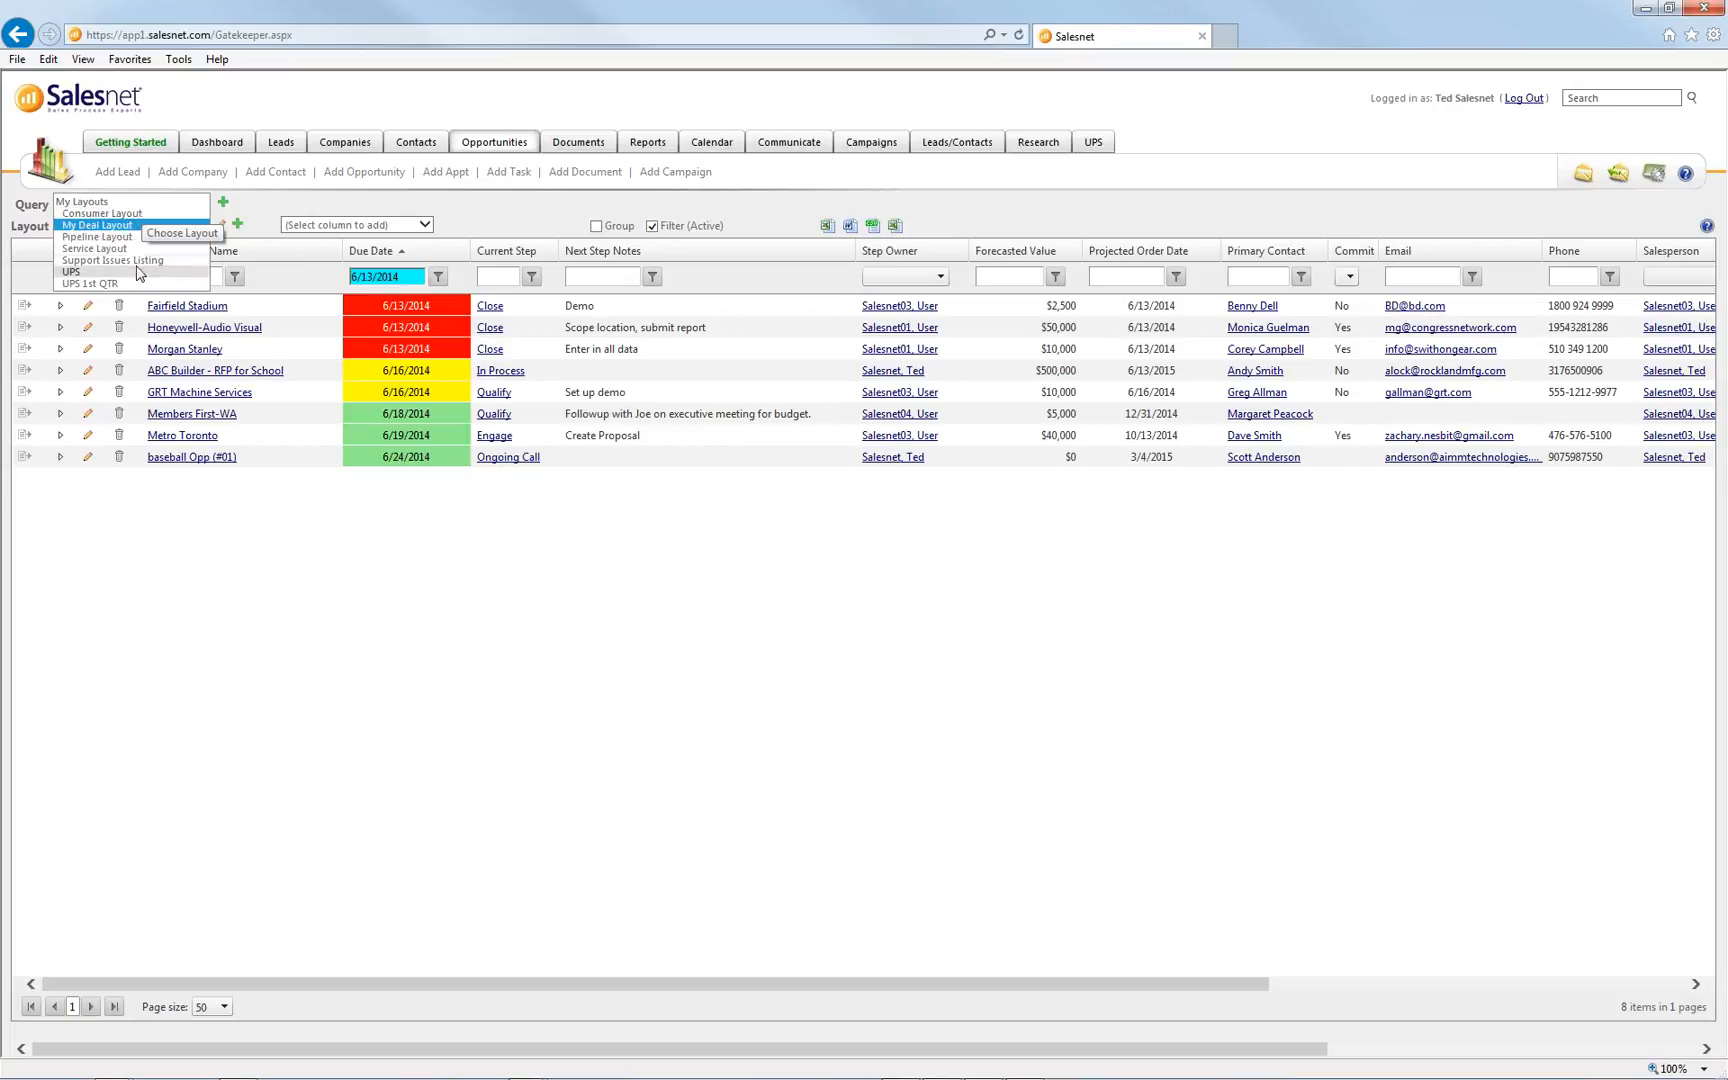
pyautogui.click(496, 222)
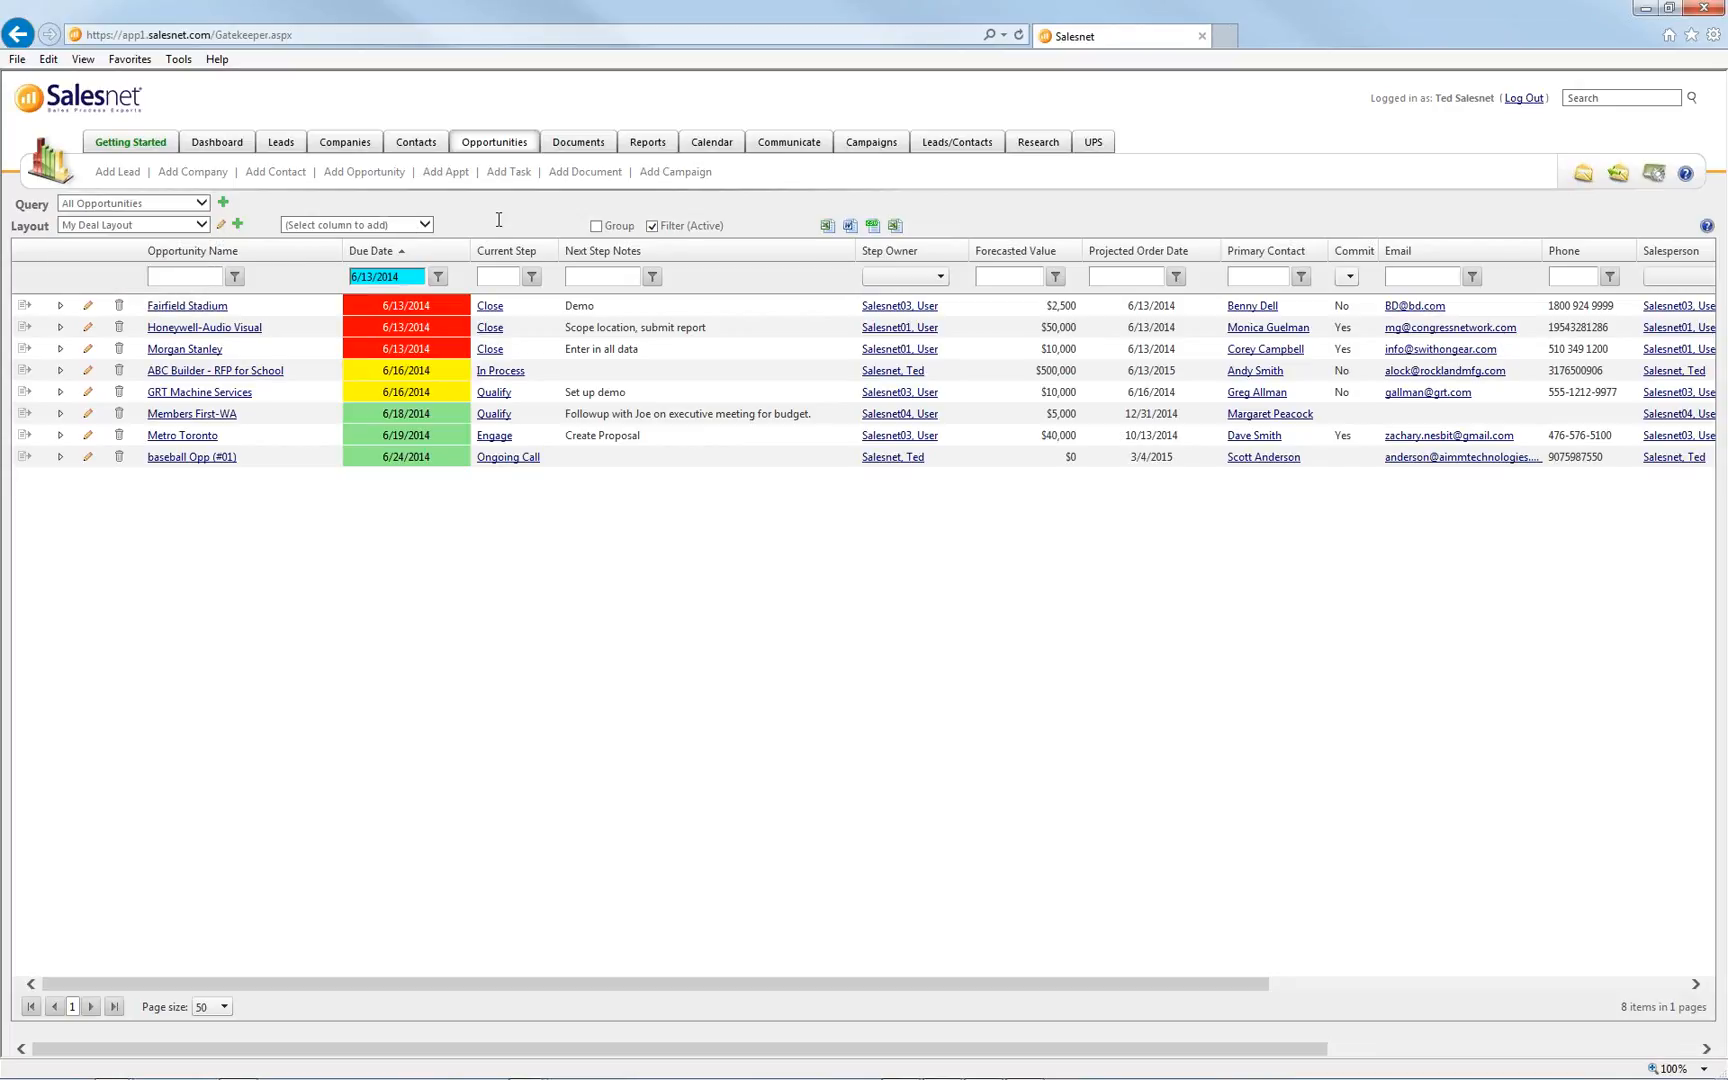
# View one user's deals with the Opportunities of User query, then switch the list to My Opportunities
pyautogui.click(201, 204)
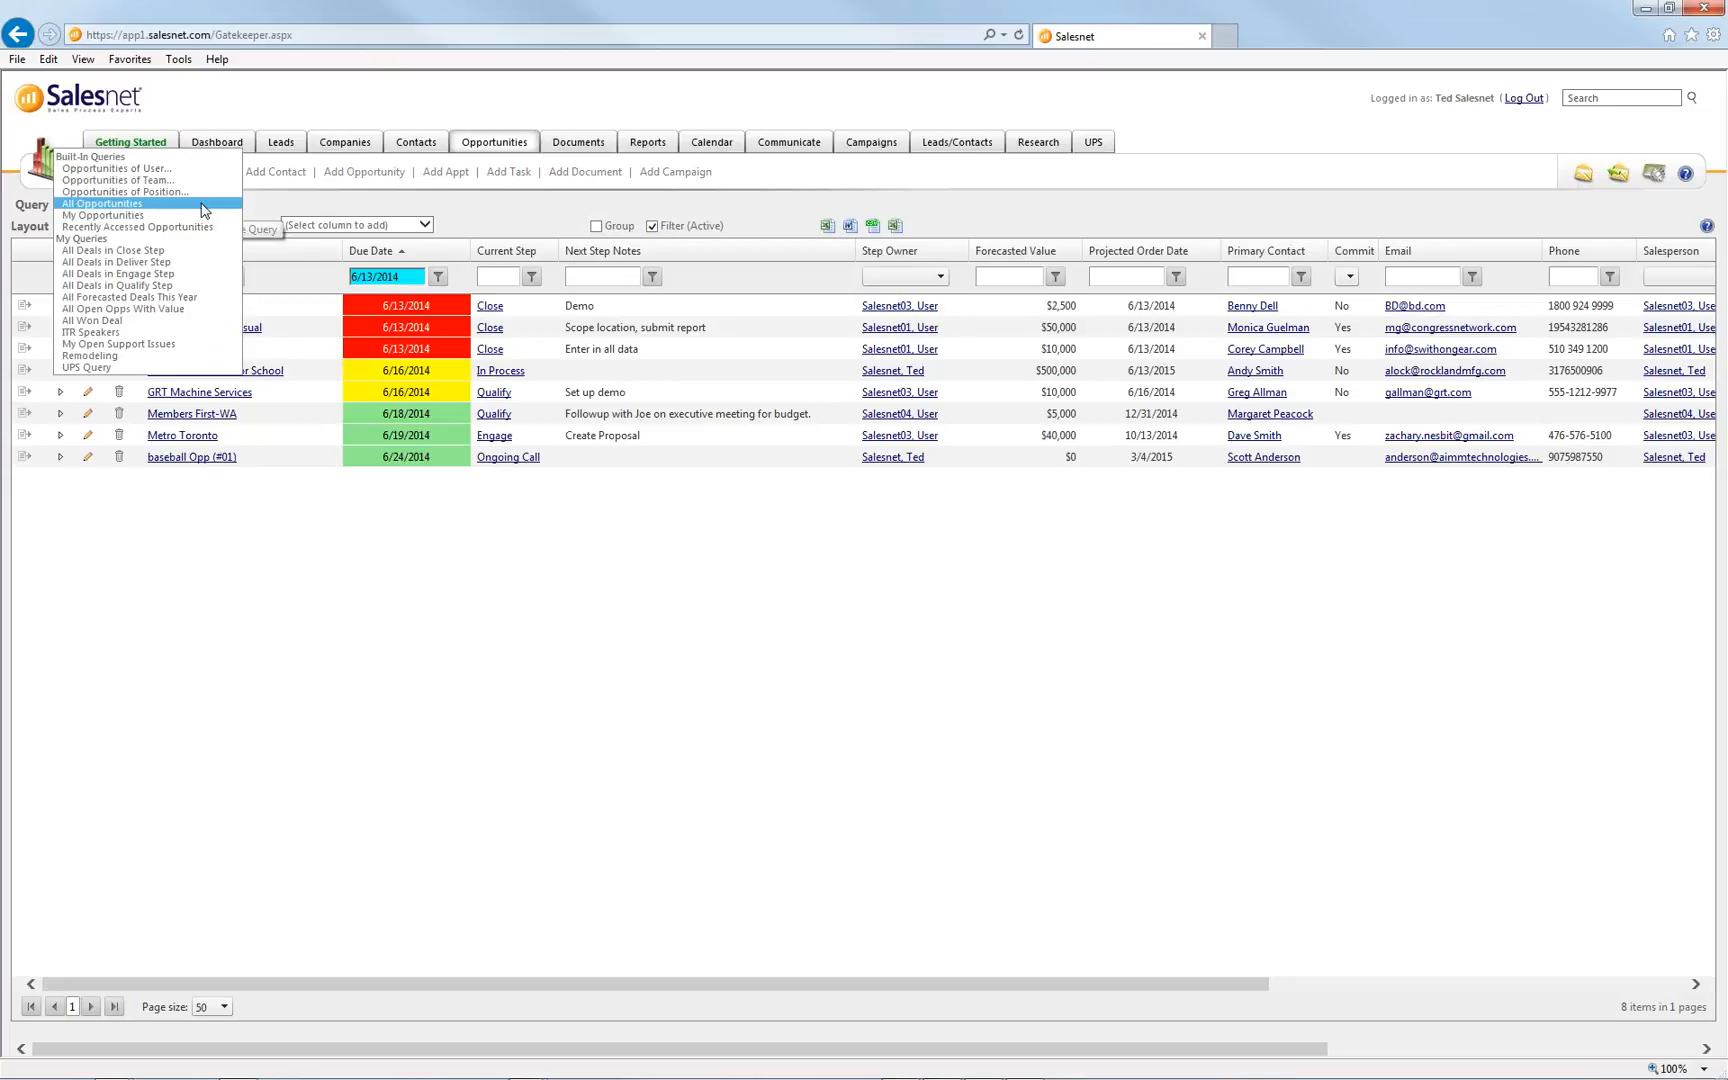
pyautogui.click(156, 170)
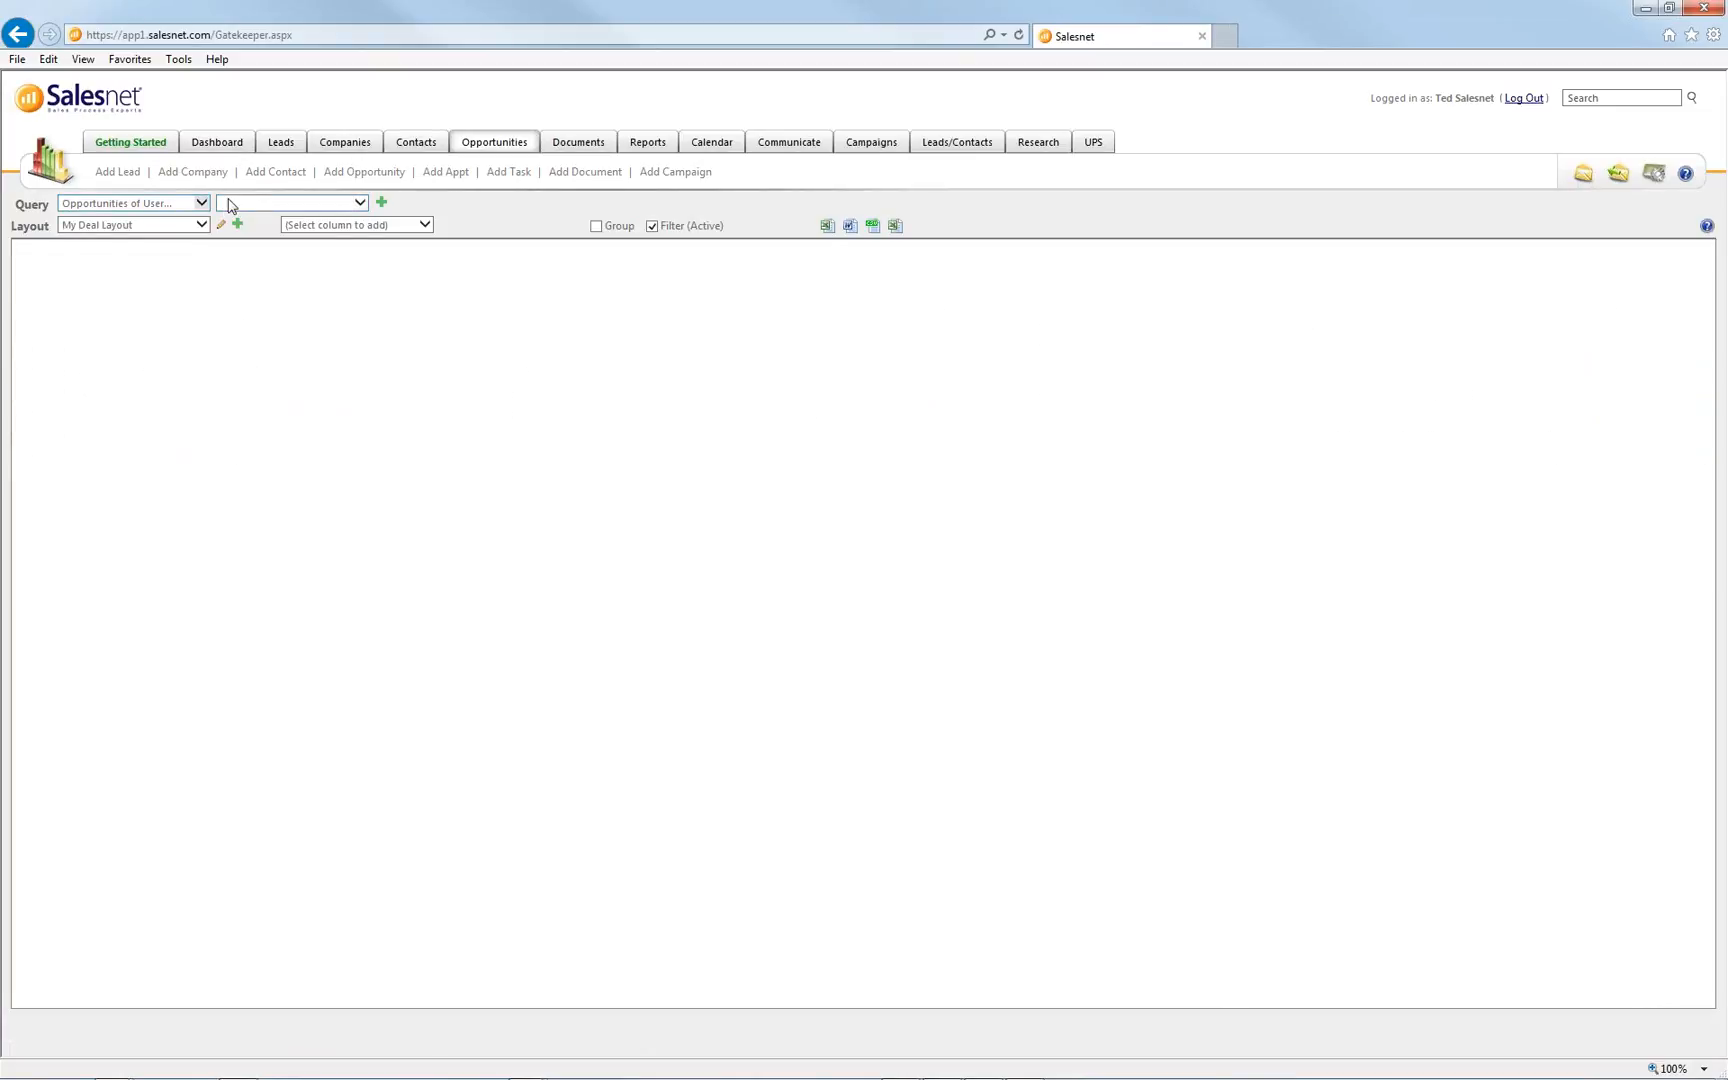
pyautogui.click(250, 205)
pyautogui.click(252, 215)
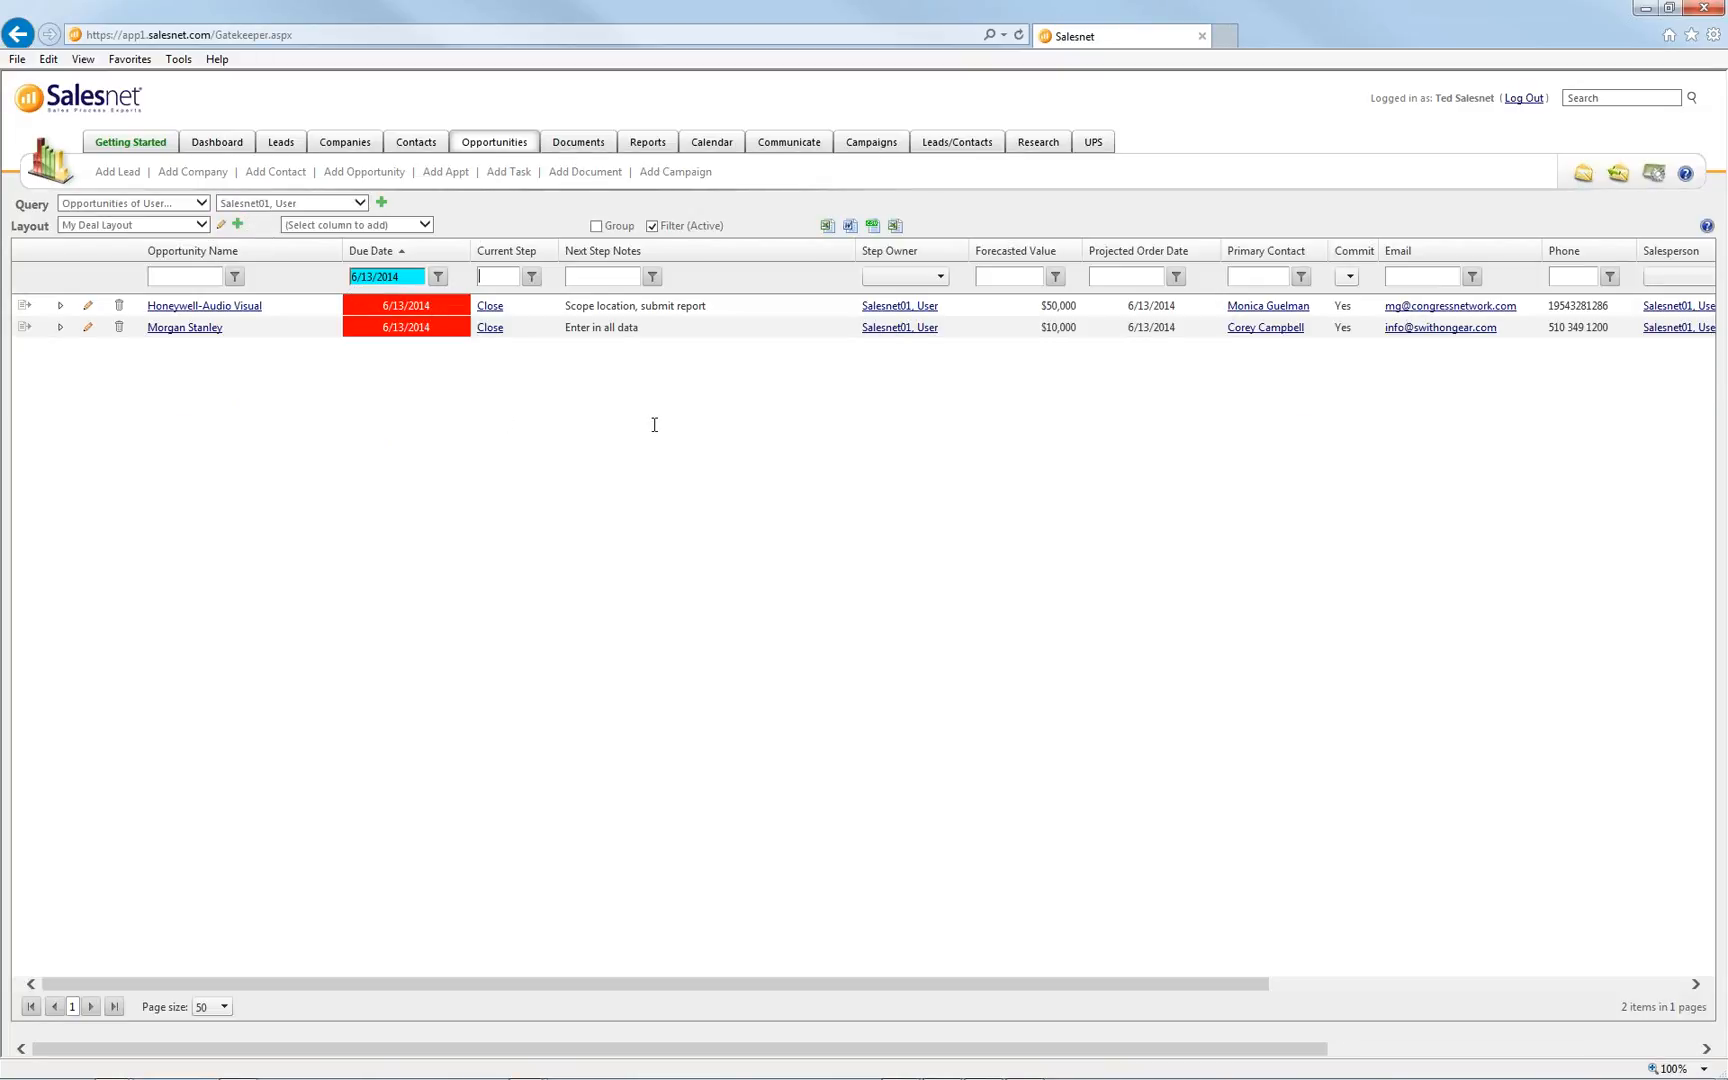
pyautogui.click(388, 275)
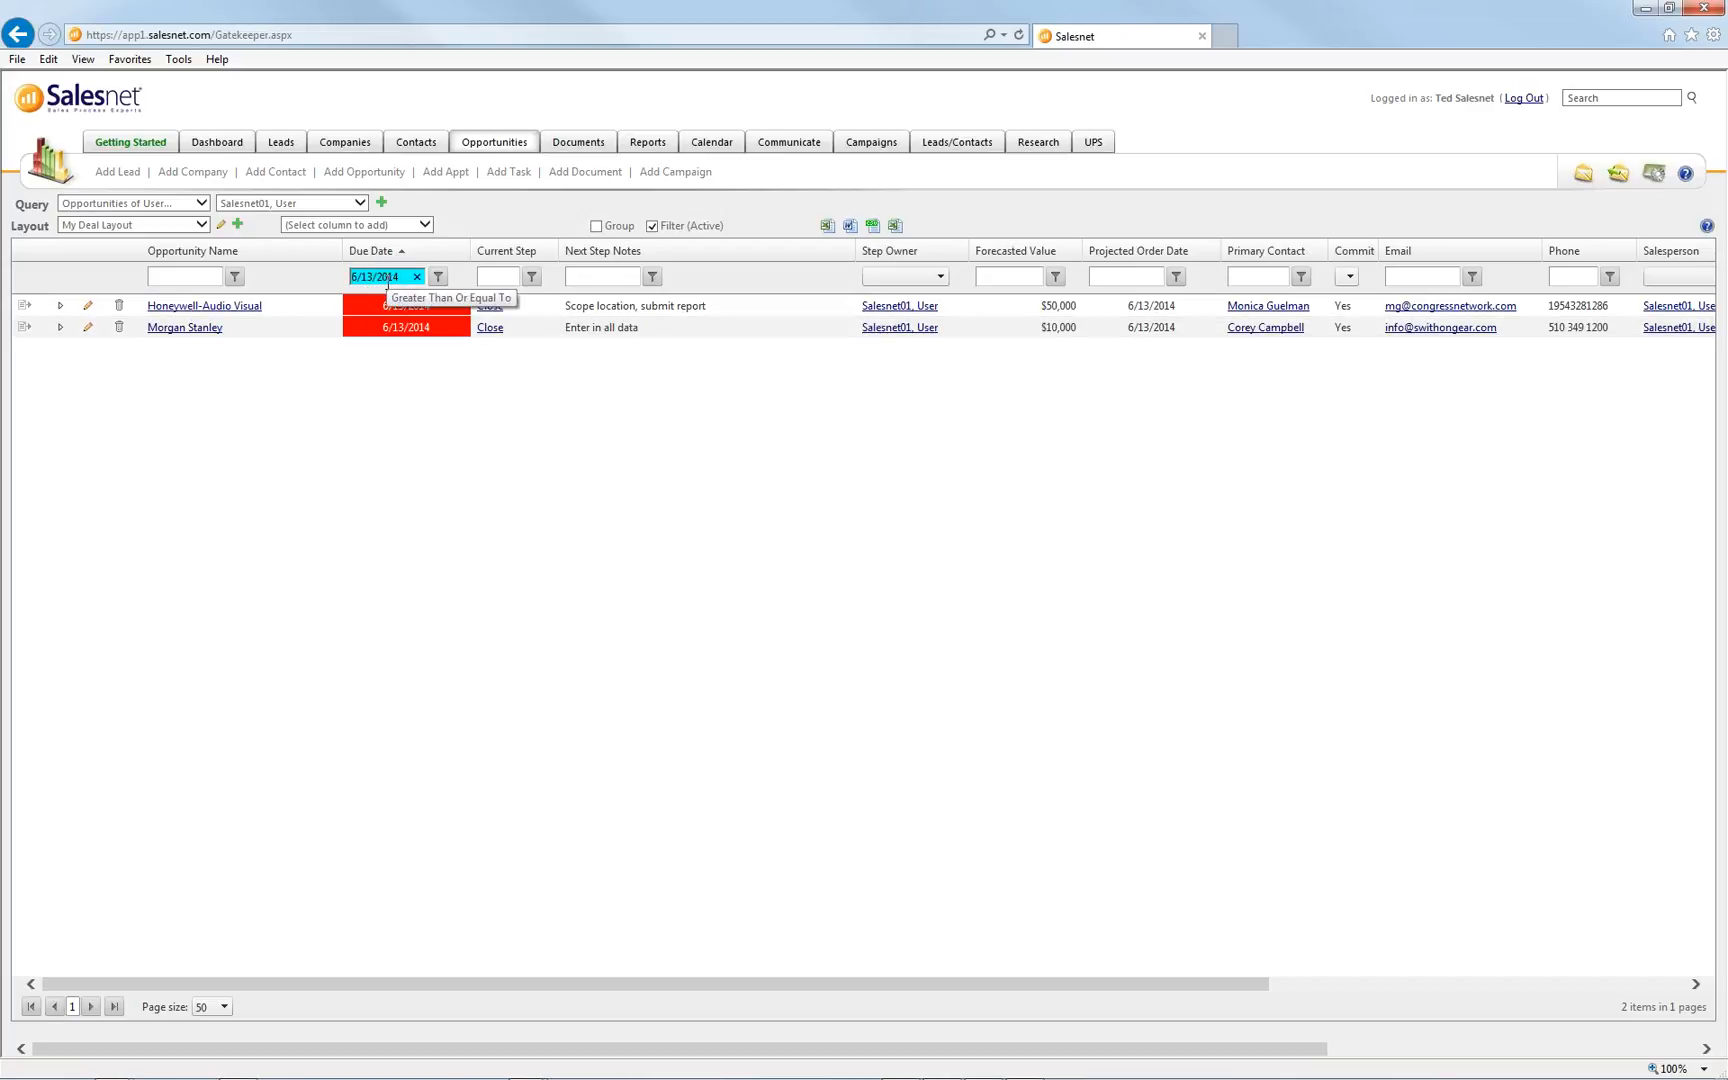
pyautogui.click(201, 204)
pyautogui.click(140, 250)
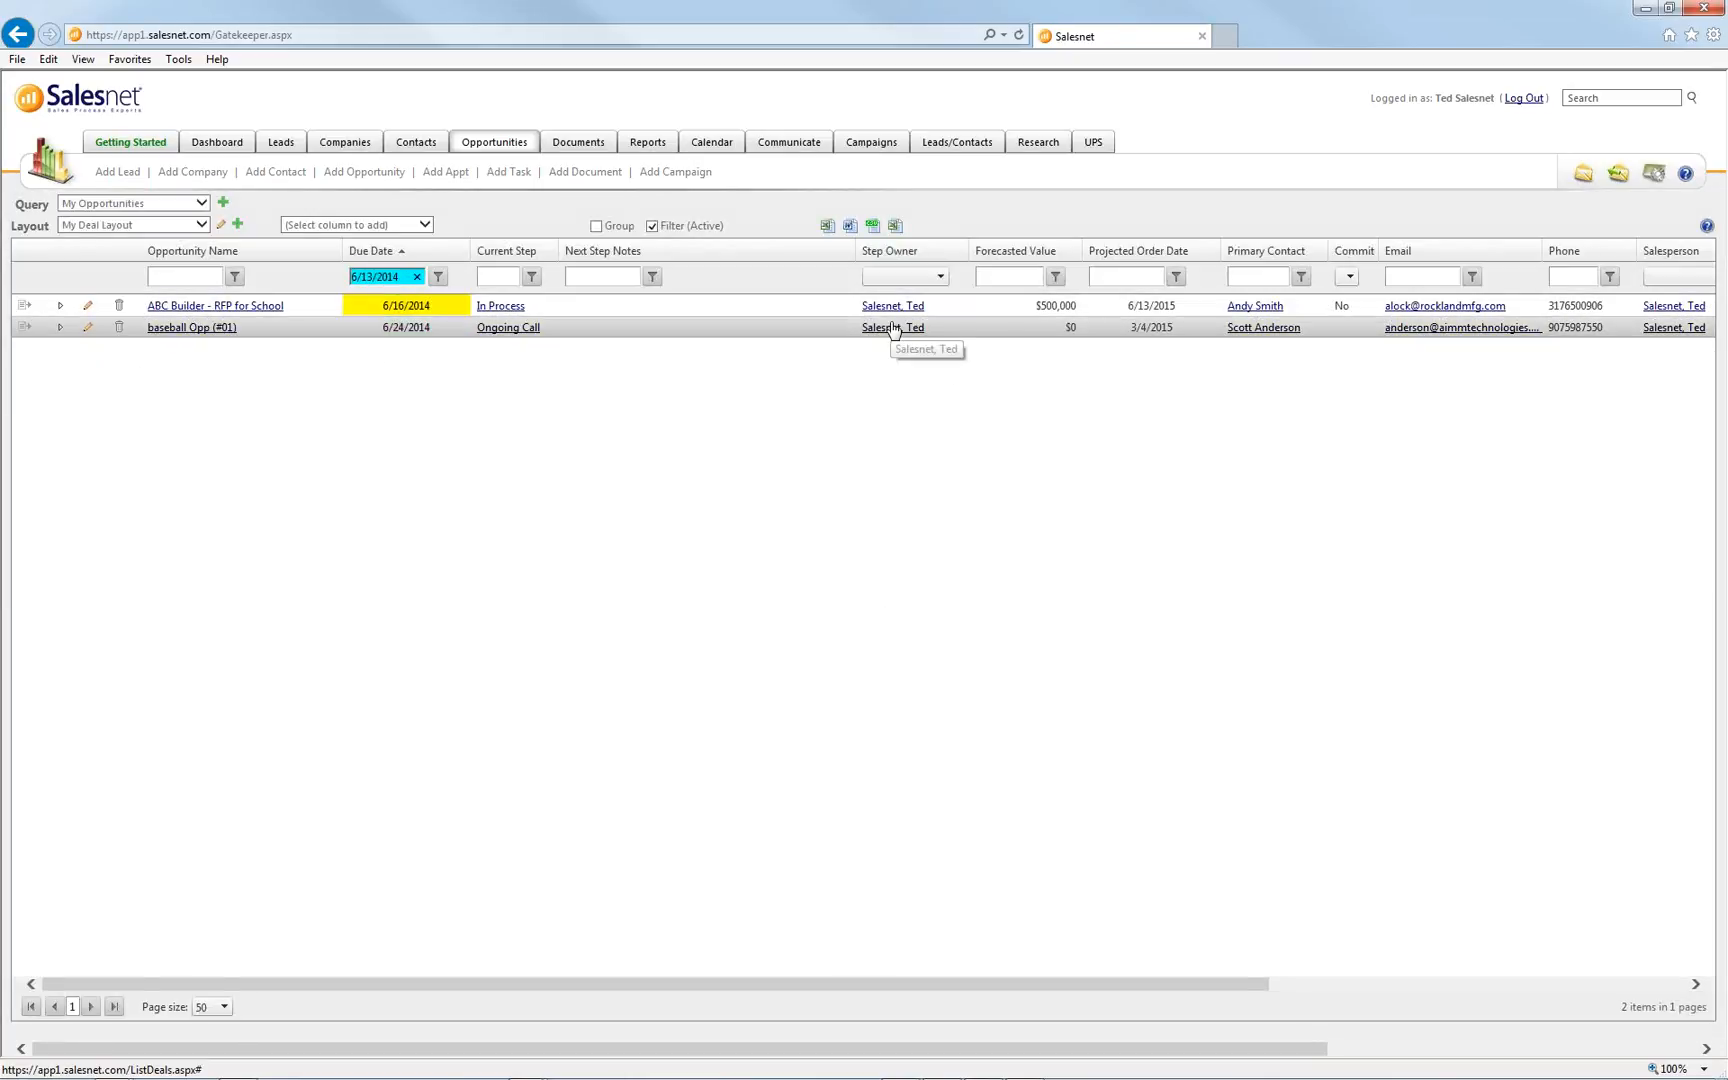
# Apply the All Open Opps With Value query, open it for editing and examine its Outcome and Value filters
pyautogui.click(202, 204)
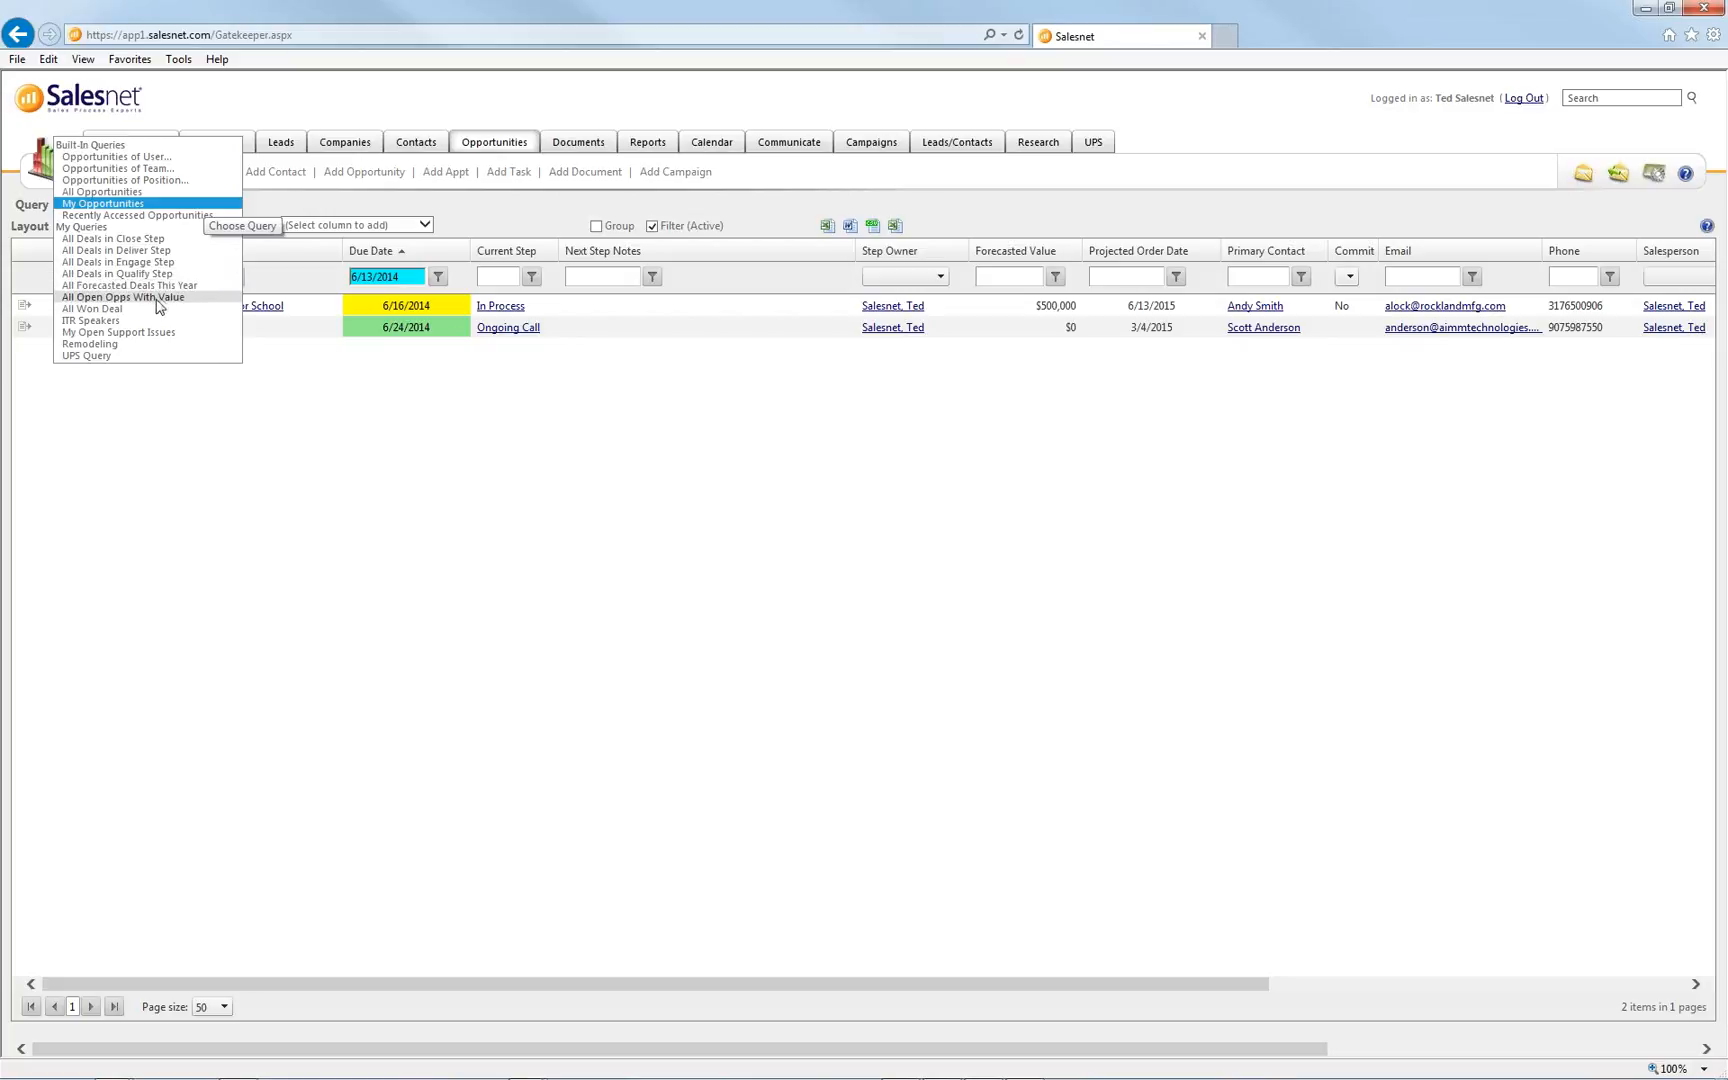
pyautogui.click(157, 298)
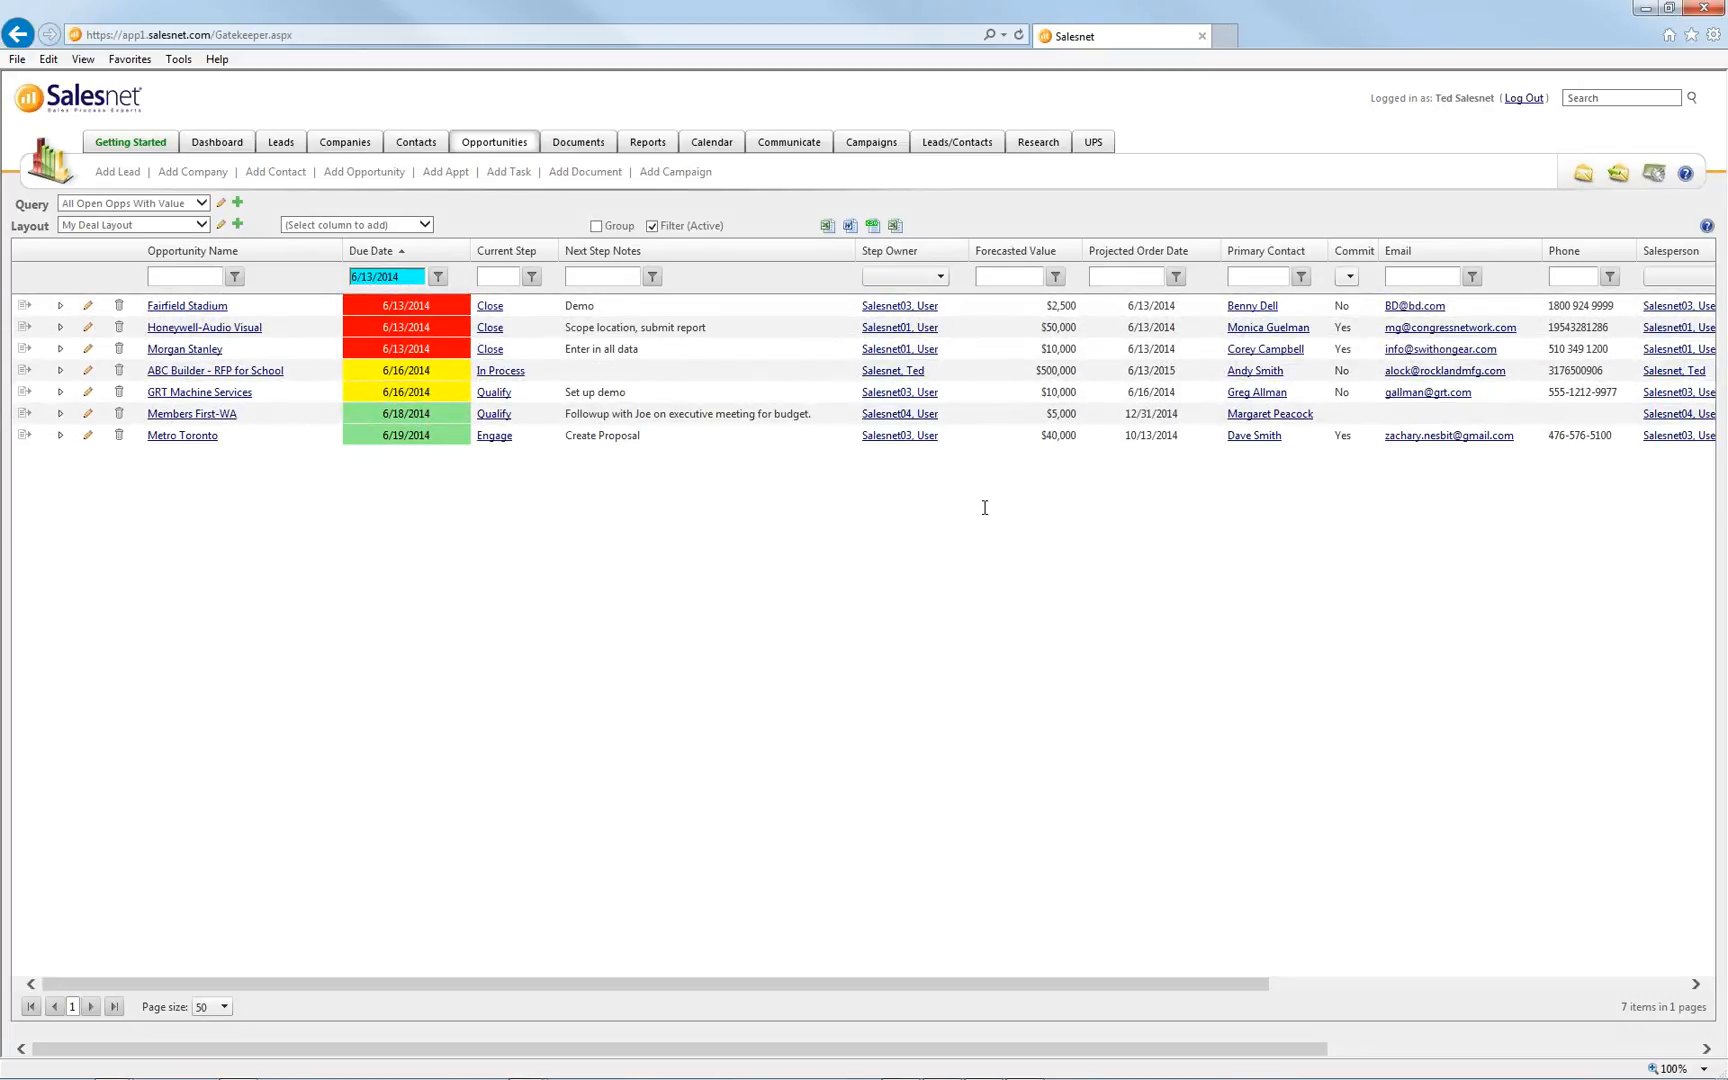
pyautogui.click(220, 205)
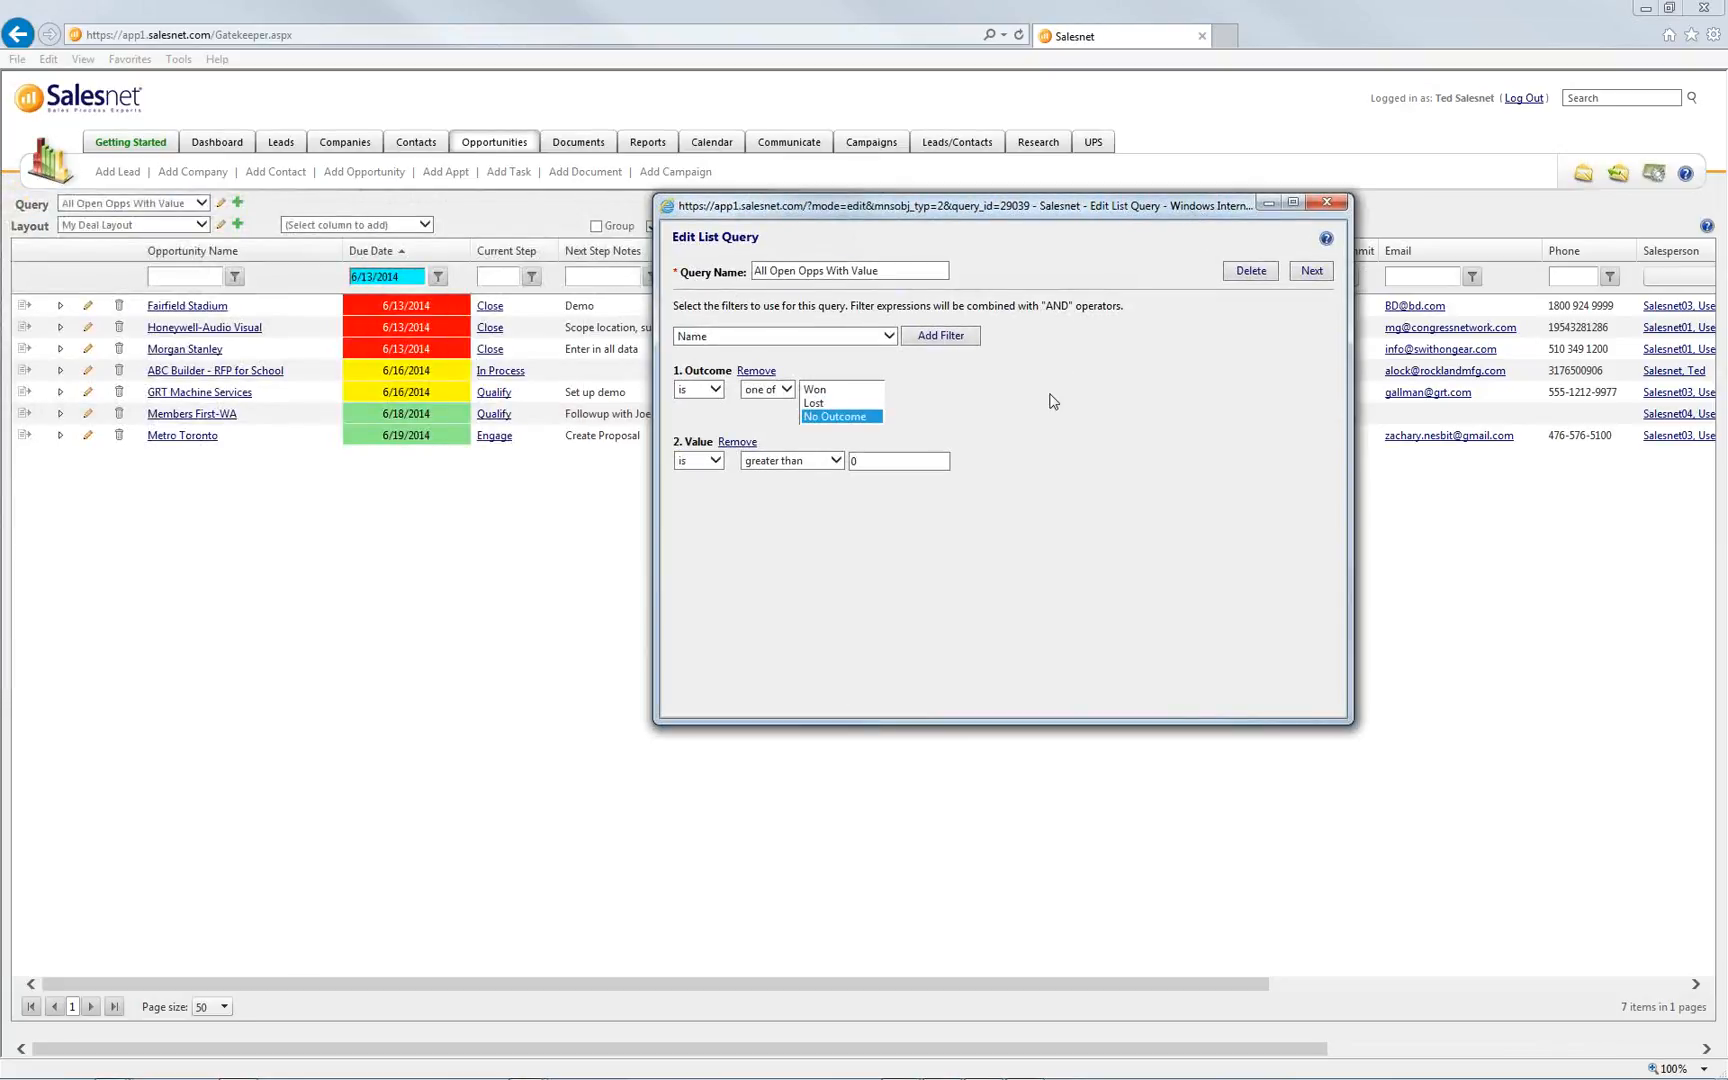
pyautogui.moveTo(676, 371); pyautogui.dragTo(784, 372)
pyautogui.moveTo(672, 445); pyautogui.dragTo(749, 447)
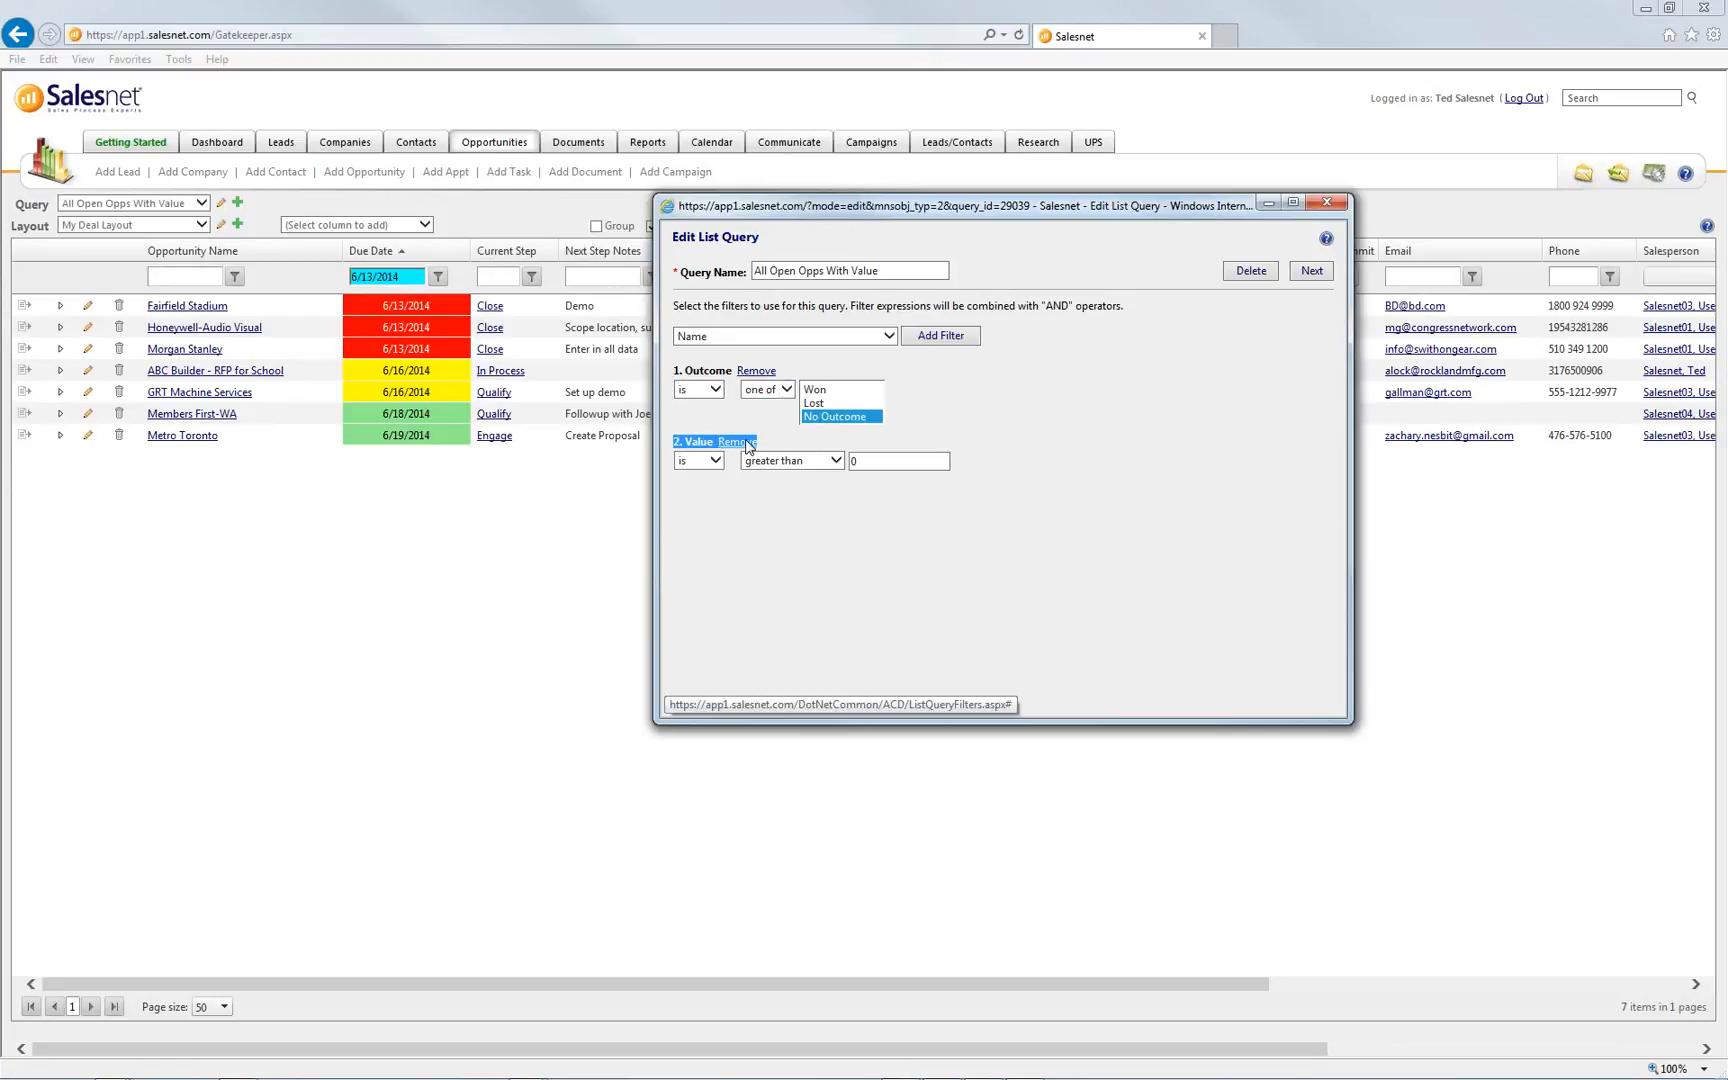
pyautogui.click(956, 409)
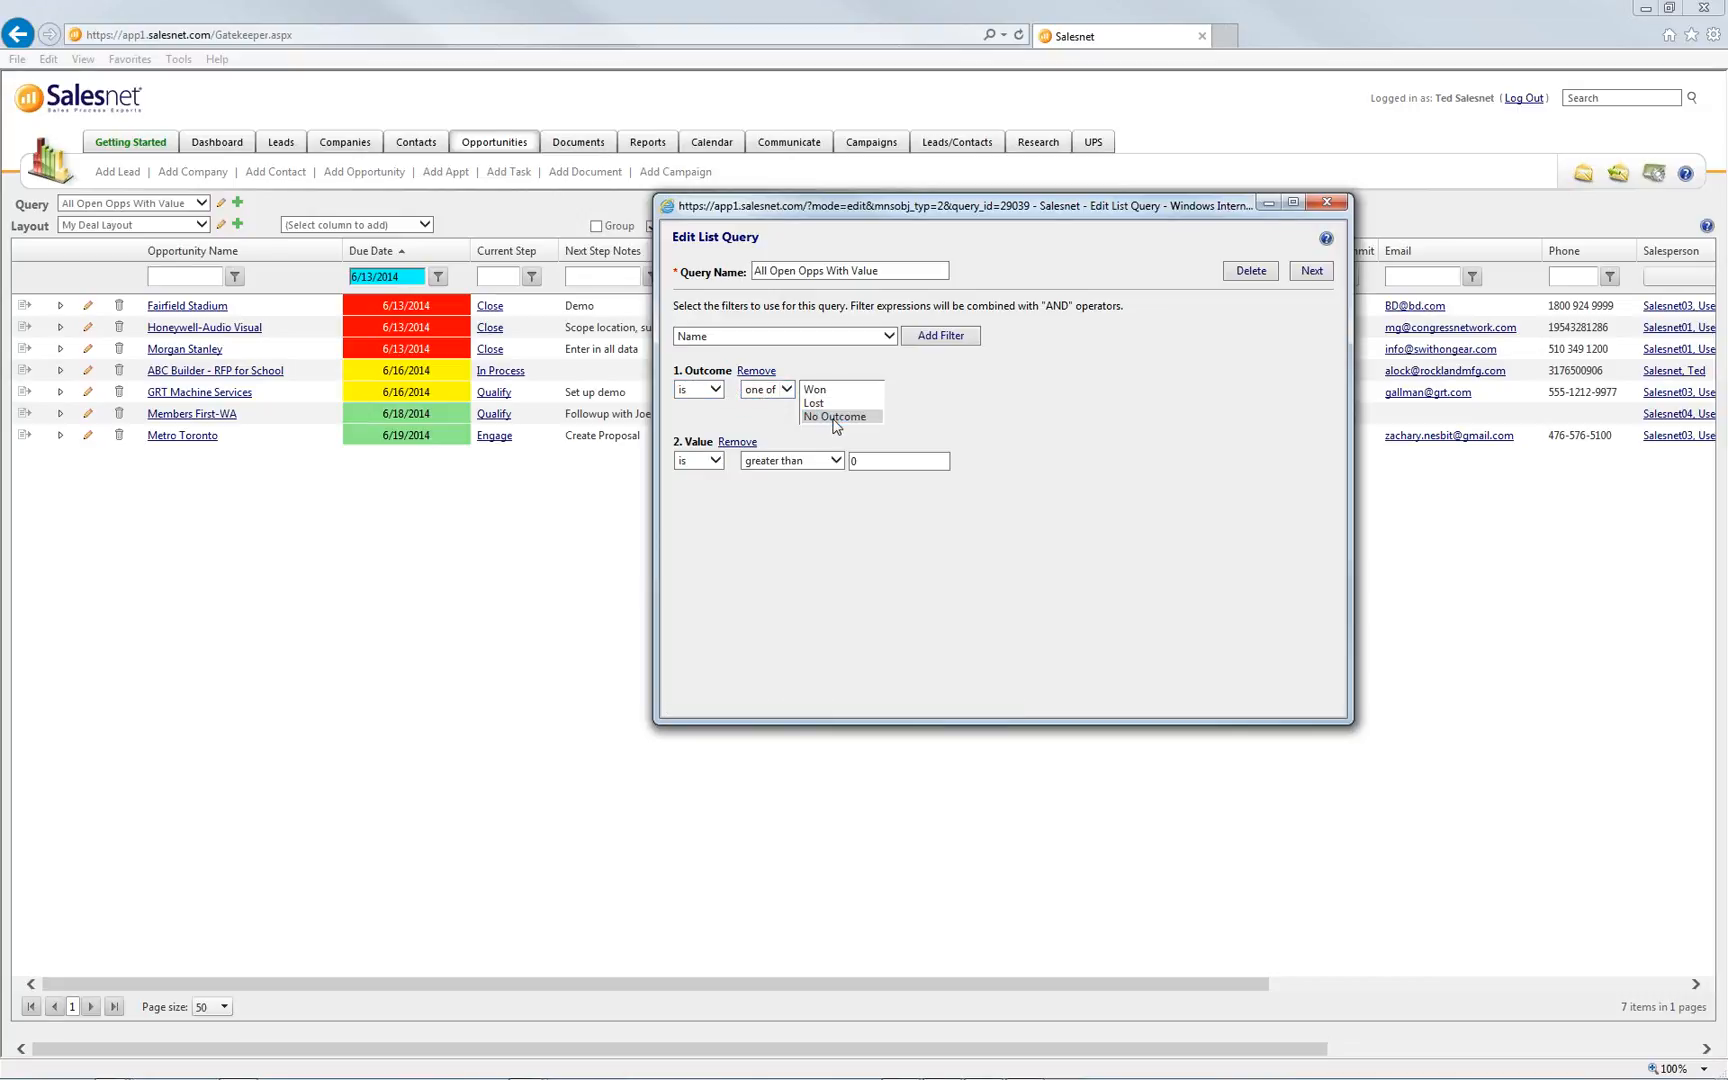
# Try the Outcome filter as is not one of Won and Lost, and return it to is one of No Outcome
pyautogui.click(716, 390)
pyautogui.click(716, 404)
pyautogui.click(814, 389)
pyautogui.keyDown('ctrl'); pyautogui.click(814, 402); pyautogui.keyUp('ctrl')
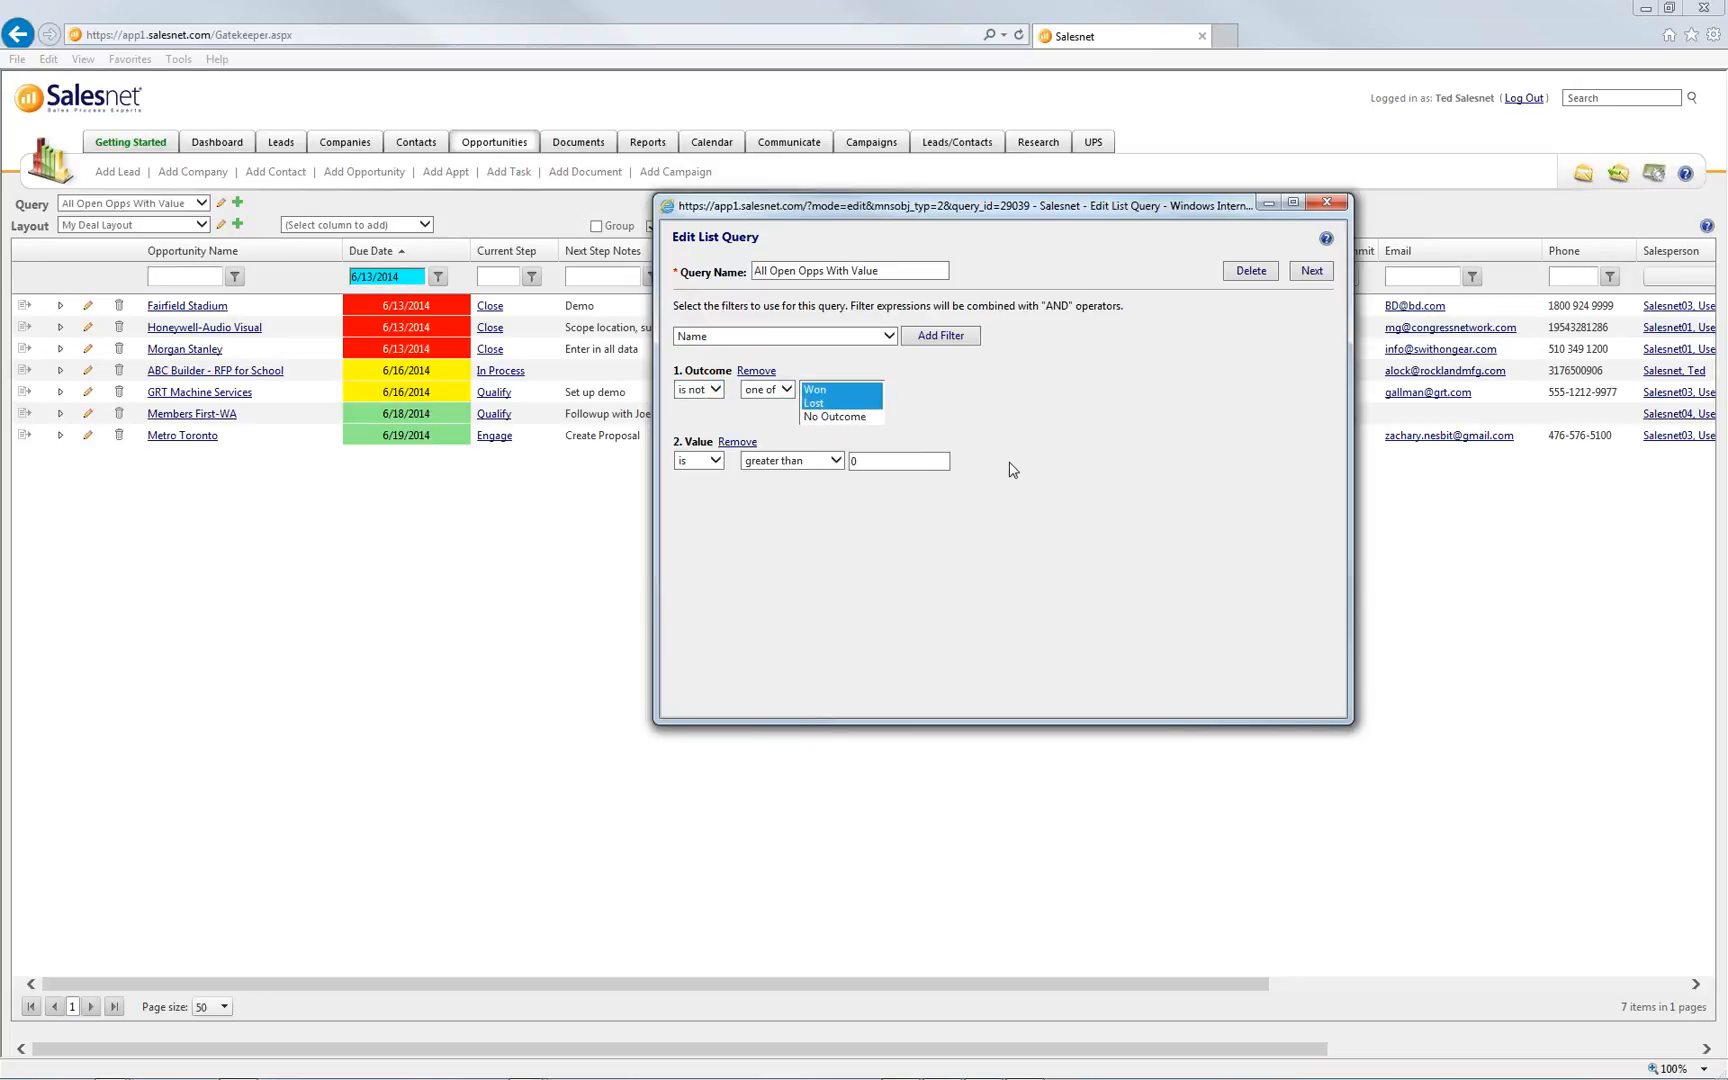
pyautogui.click(716, 392)
pyautogui.click(688, 376)
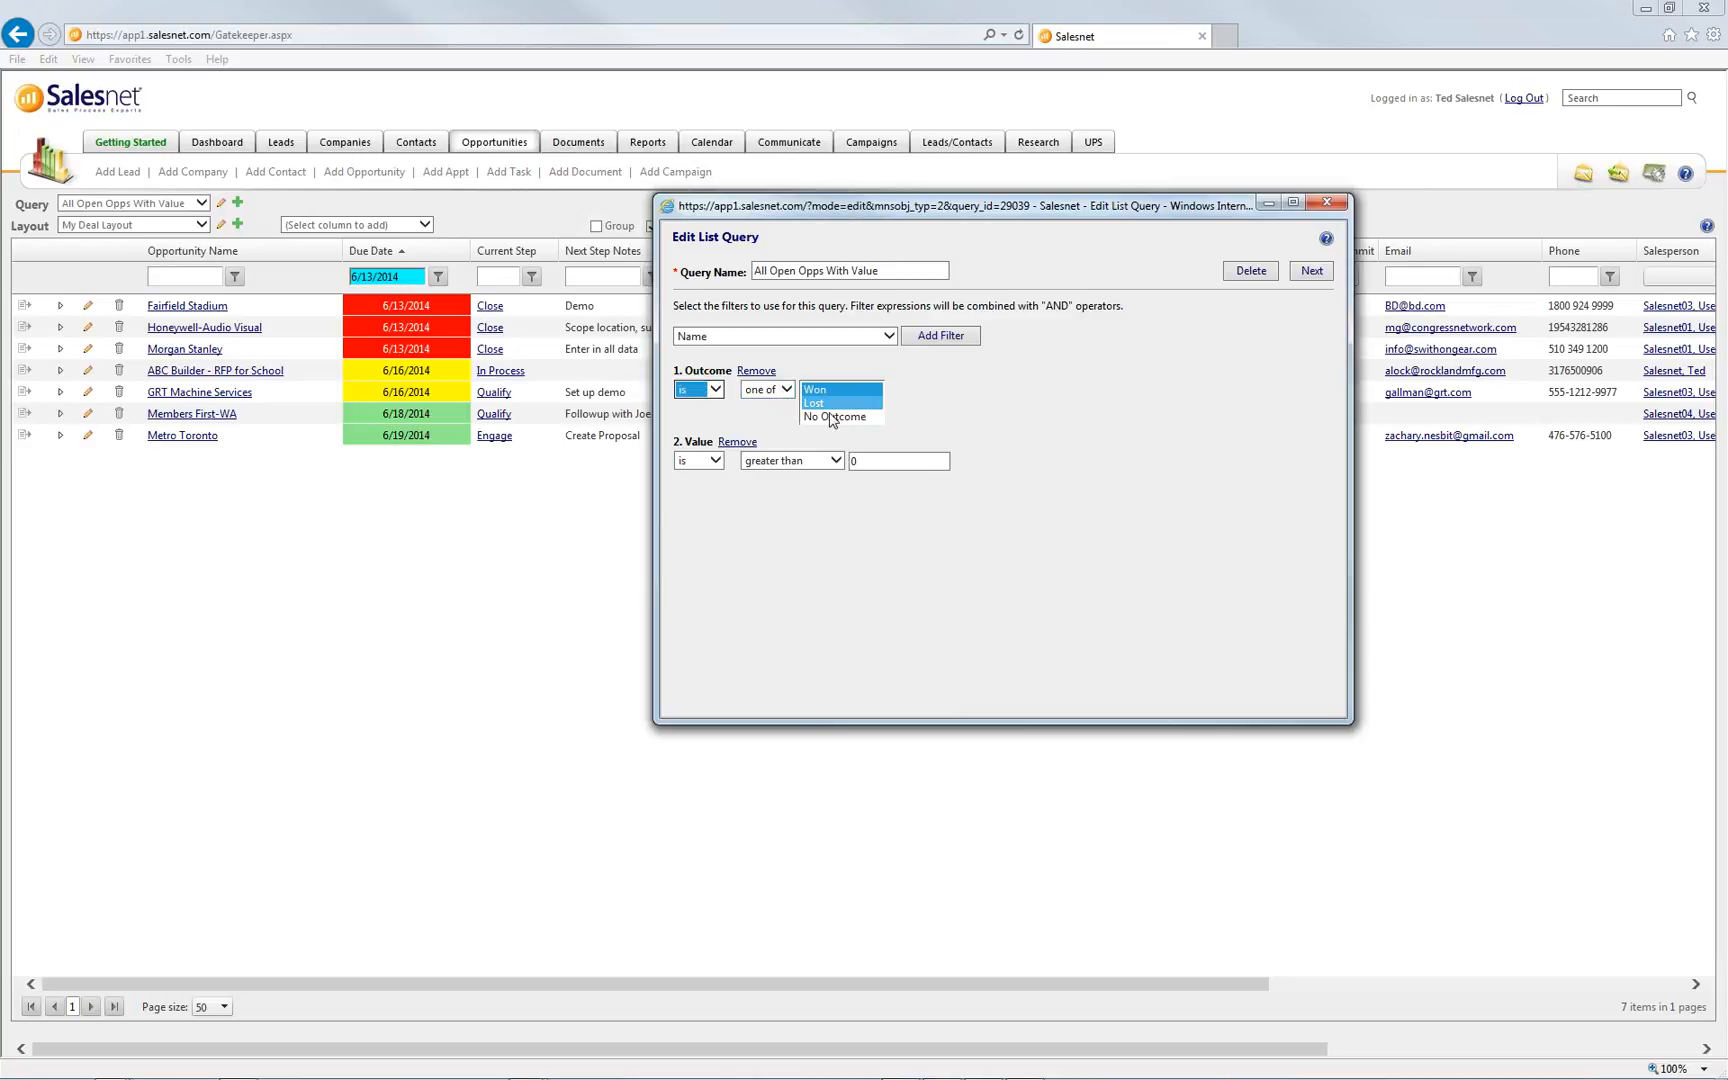
pyautogui.click(835, 416)
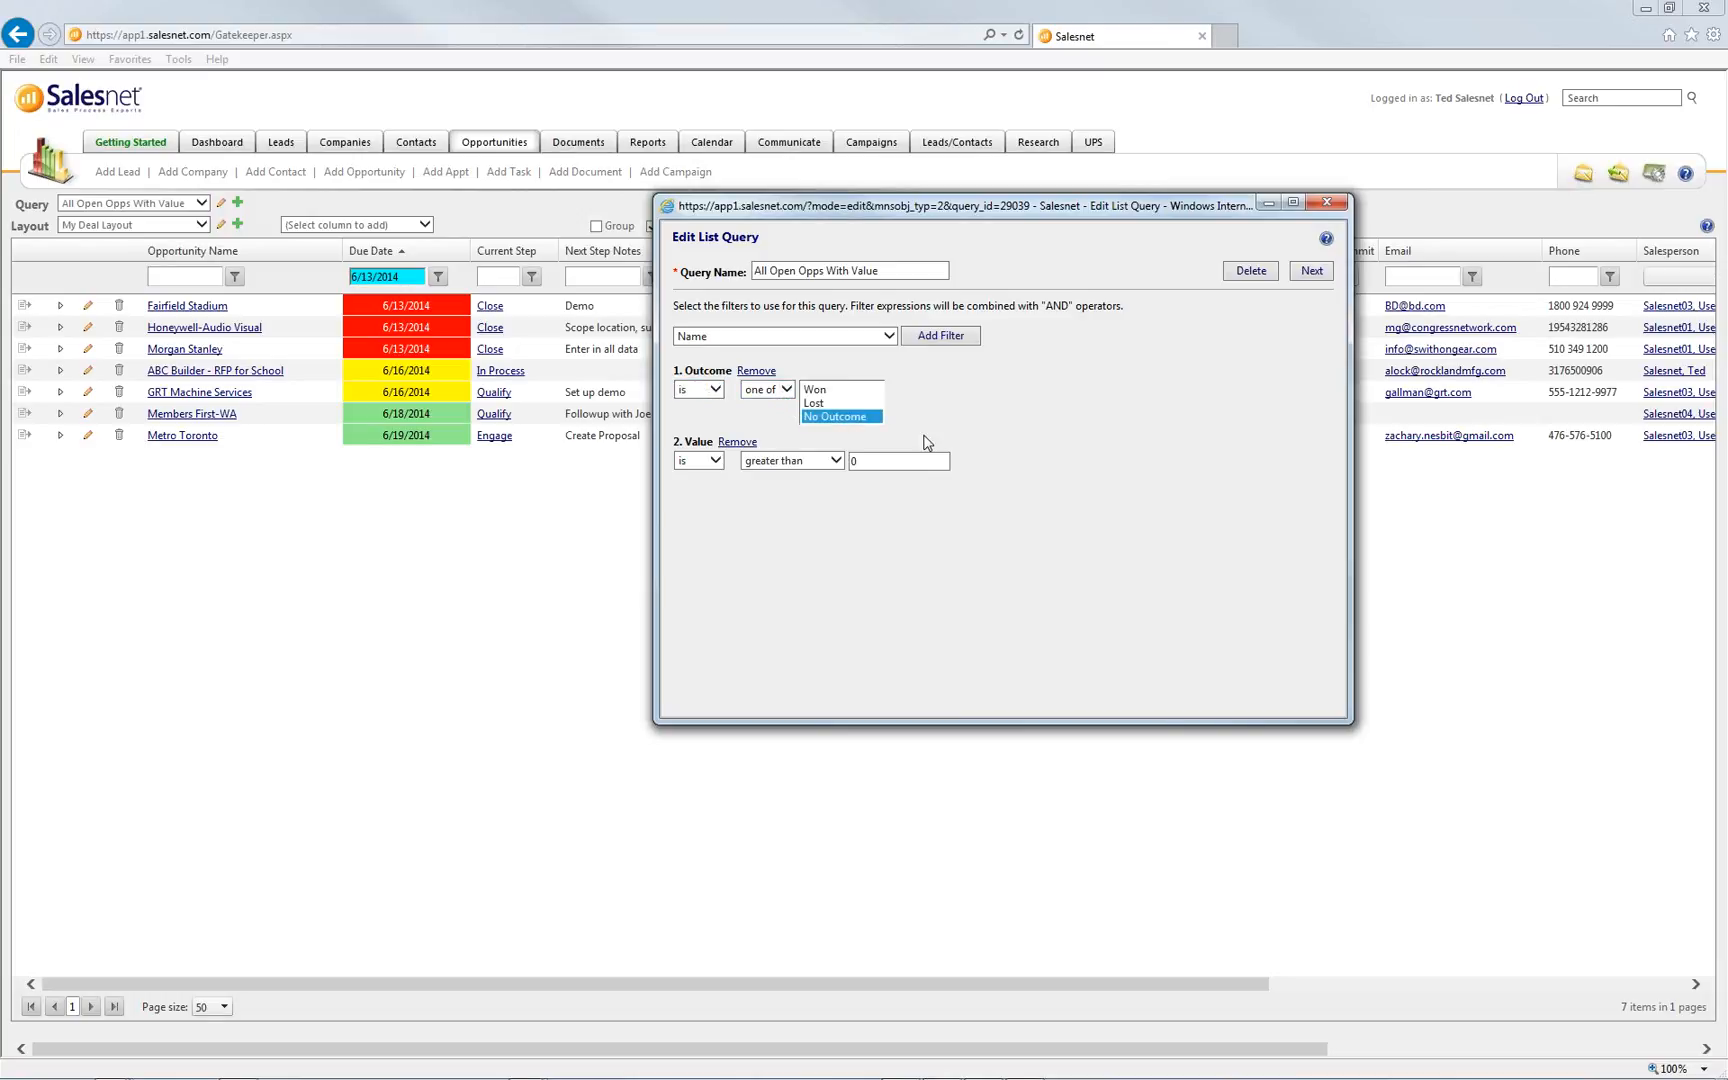
# Examine the Value filter's condition, its comparison operators and its value entry
pyautogui.click(715, 461)
pyautogui.click(714, 462)
pyautogui.click(798, 461)
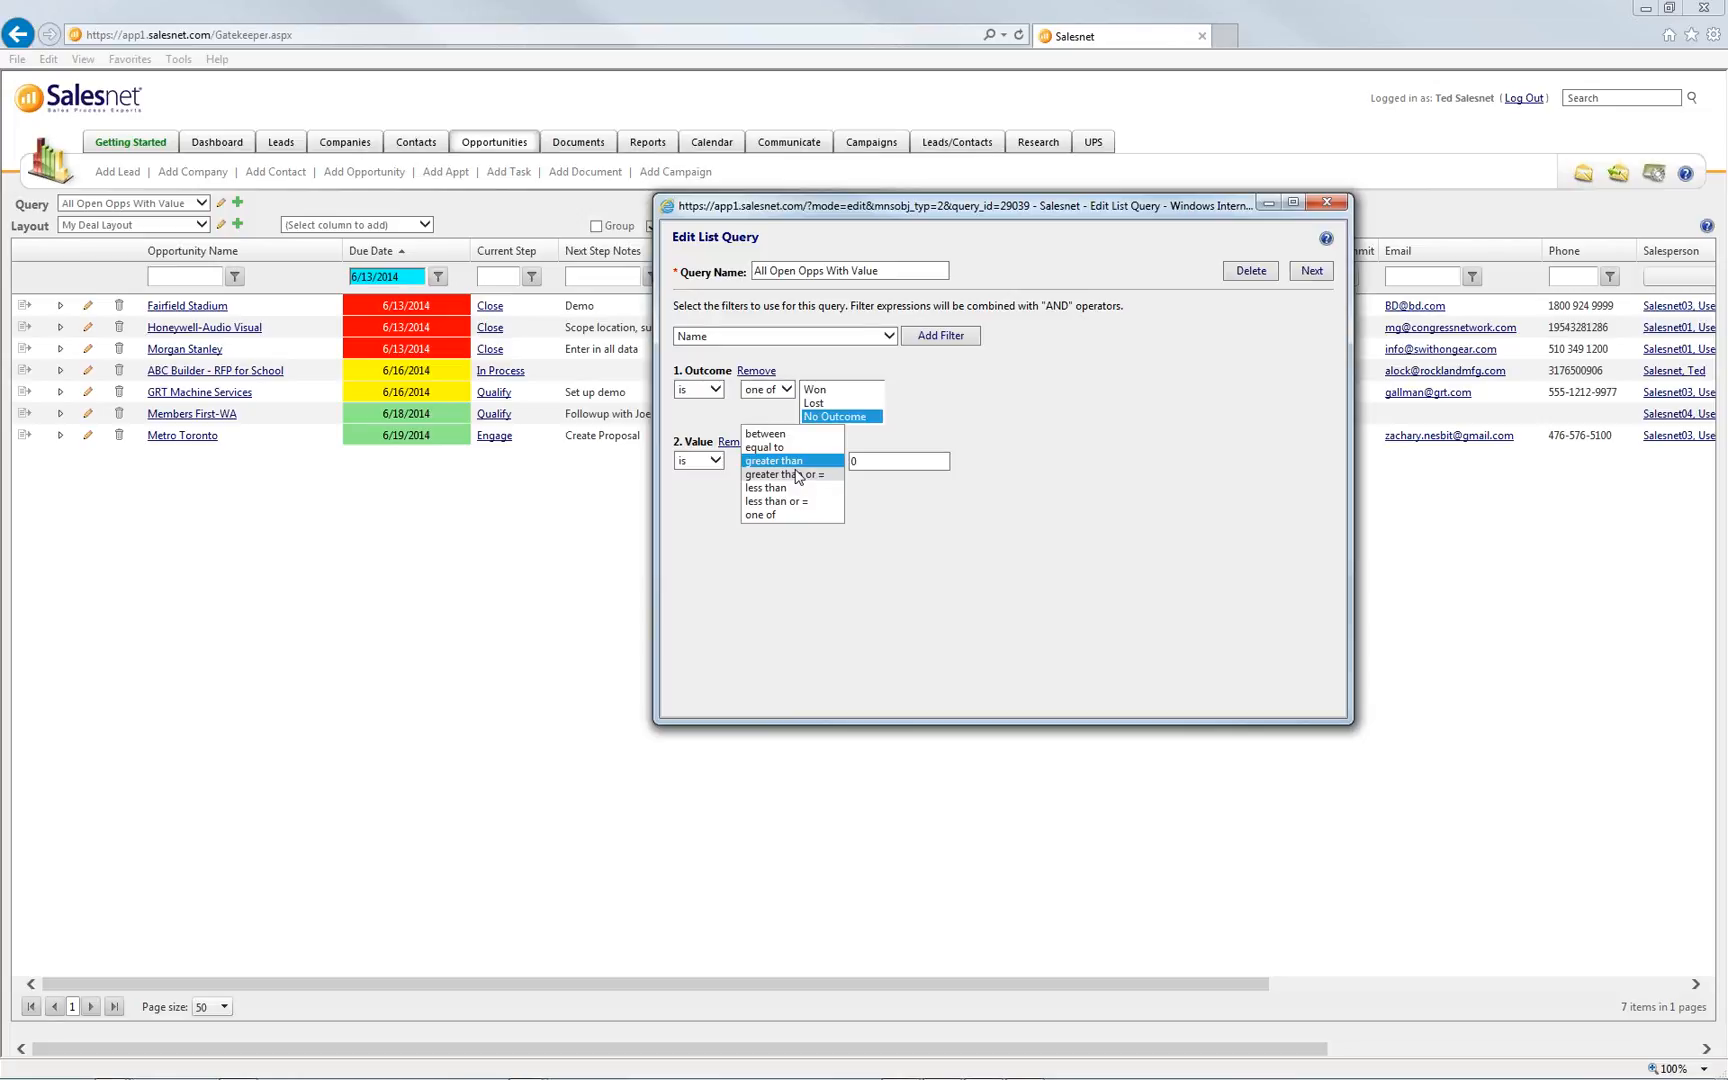
pyautogui.click(872, 460)
pyautogui.click(872, 461)
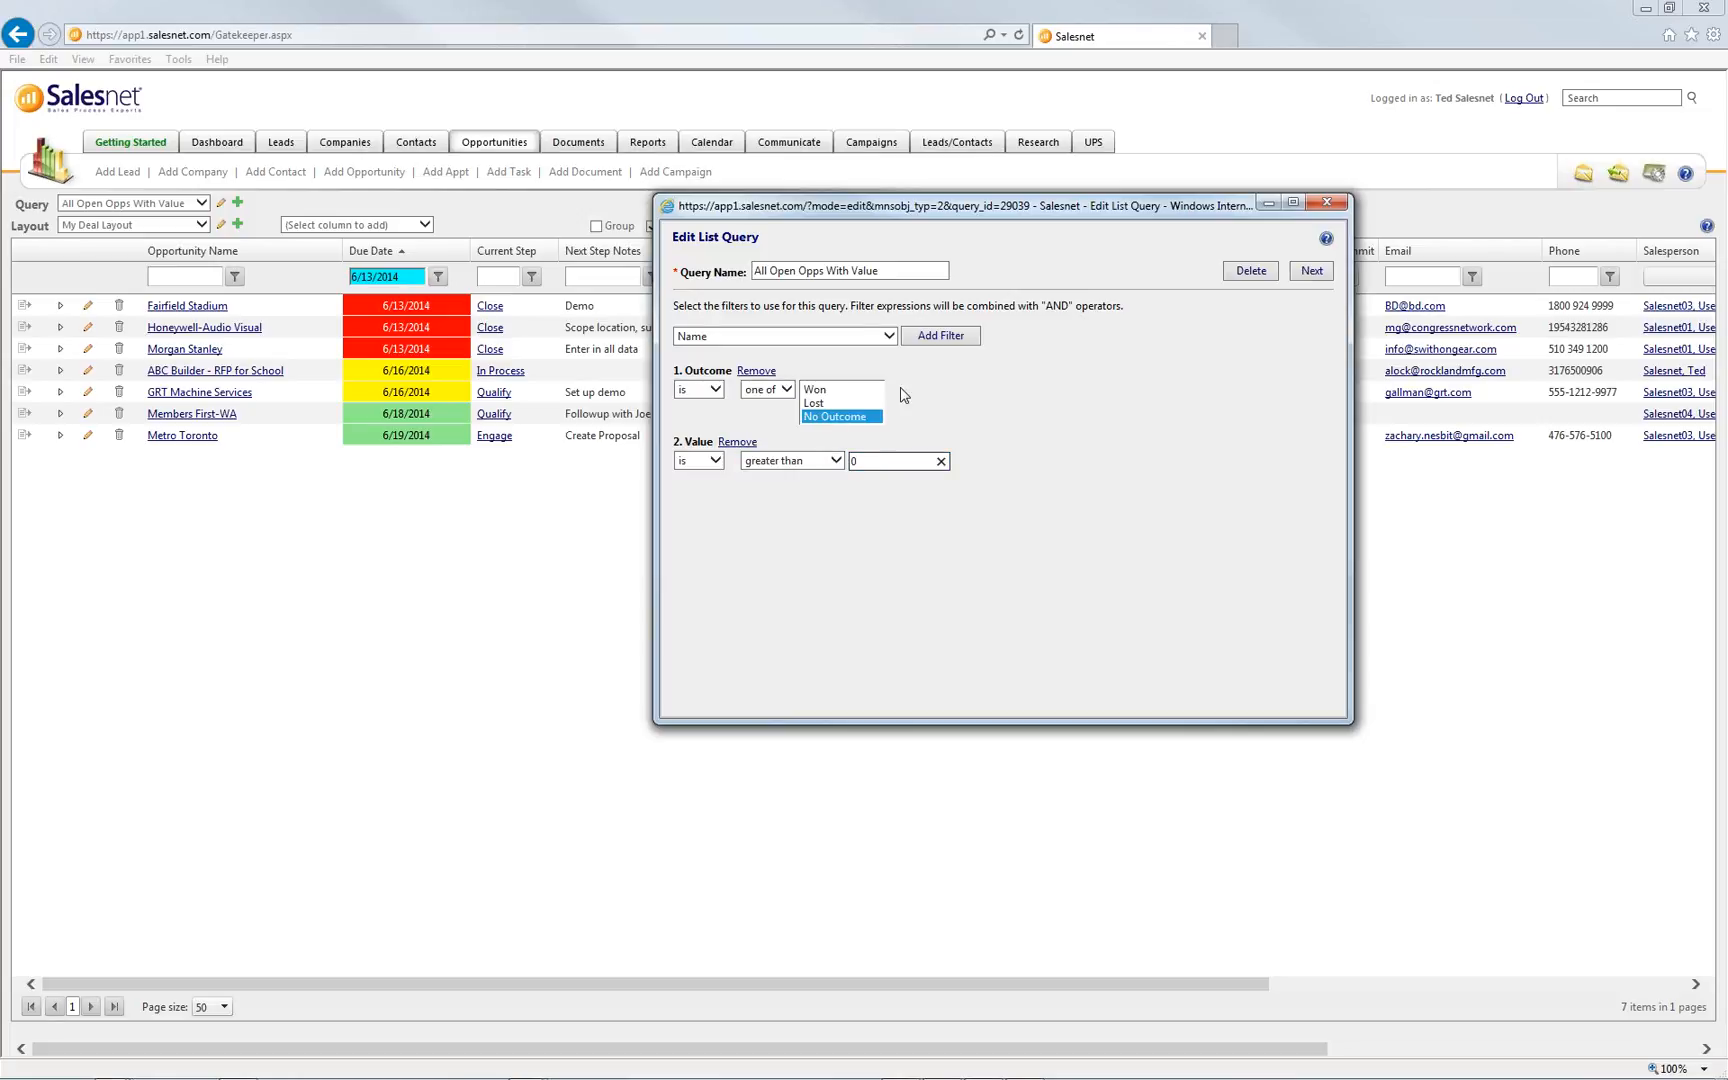
# Add a Current Step filter to the query and set it to is equal to Close
pyautogui.click(888, 337)
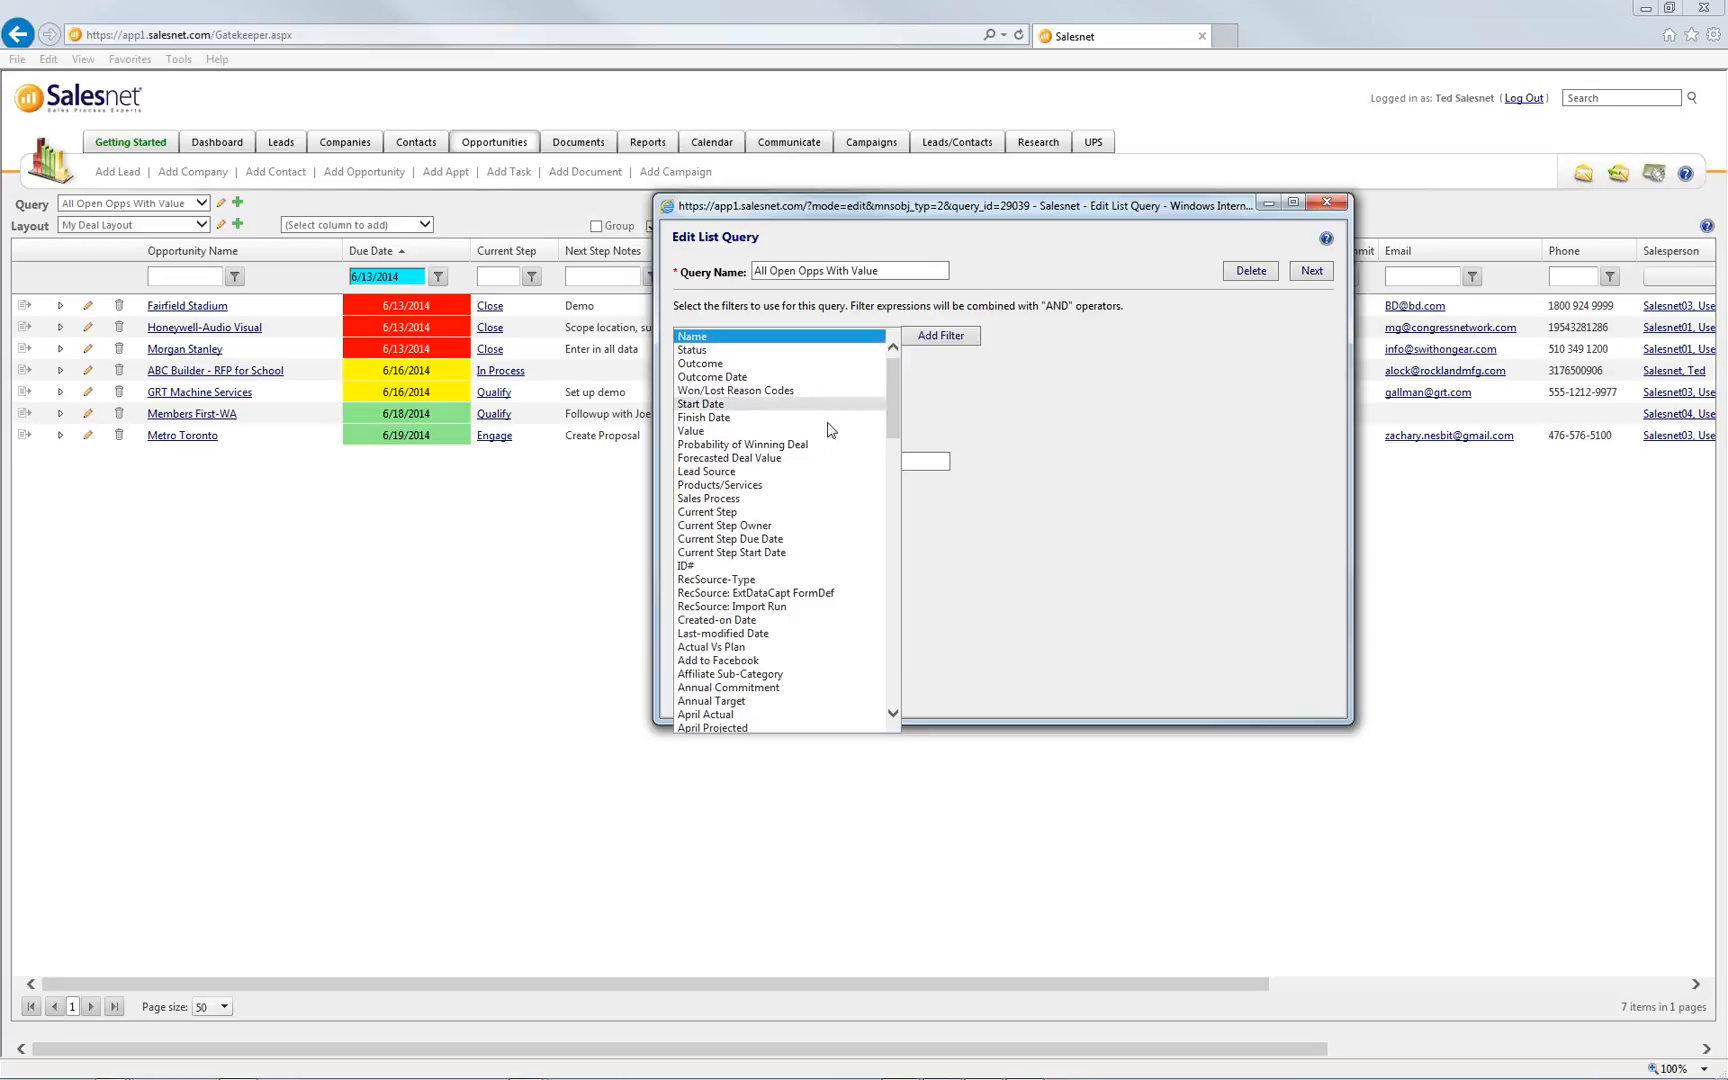
pyautogui.click(732, 515)
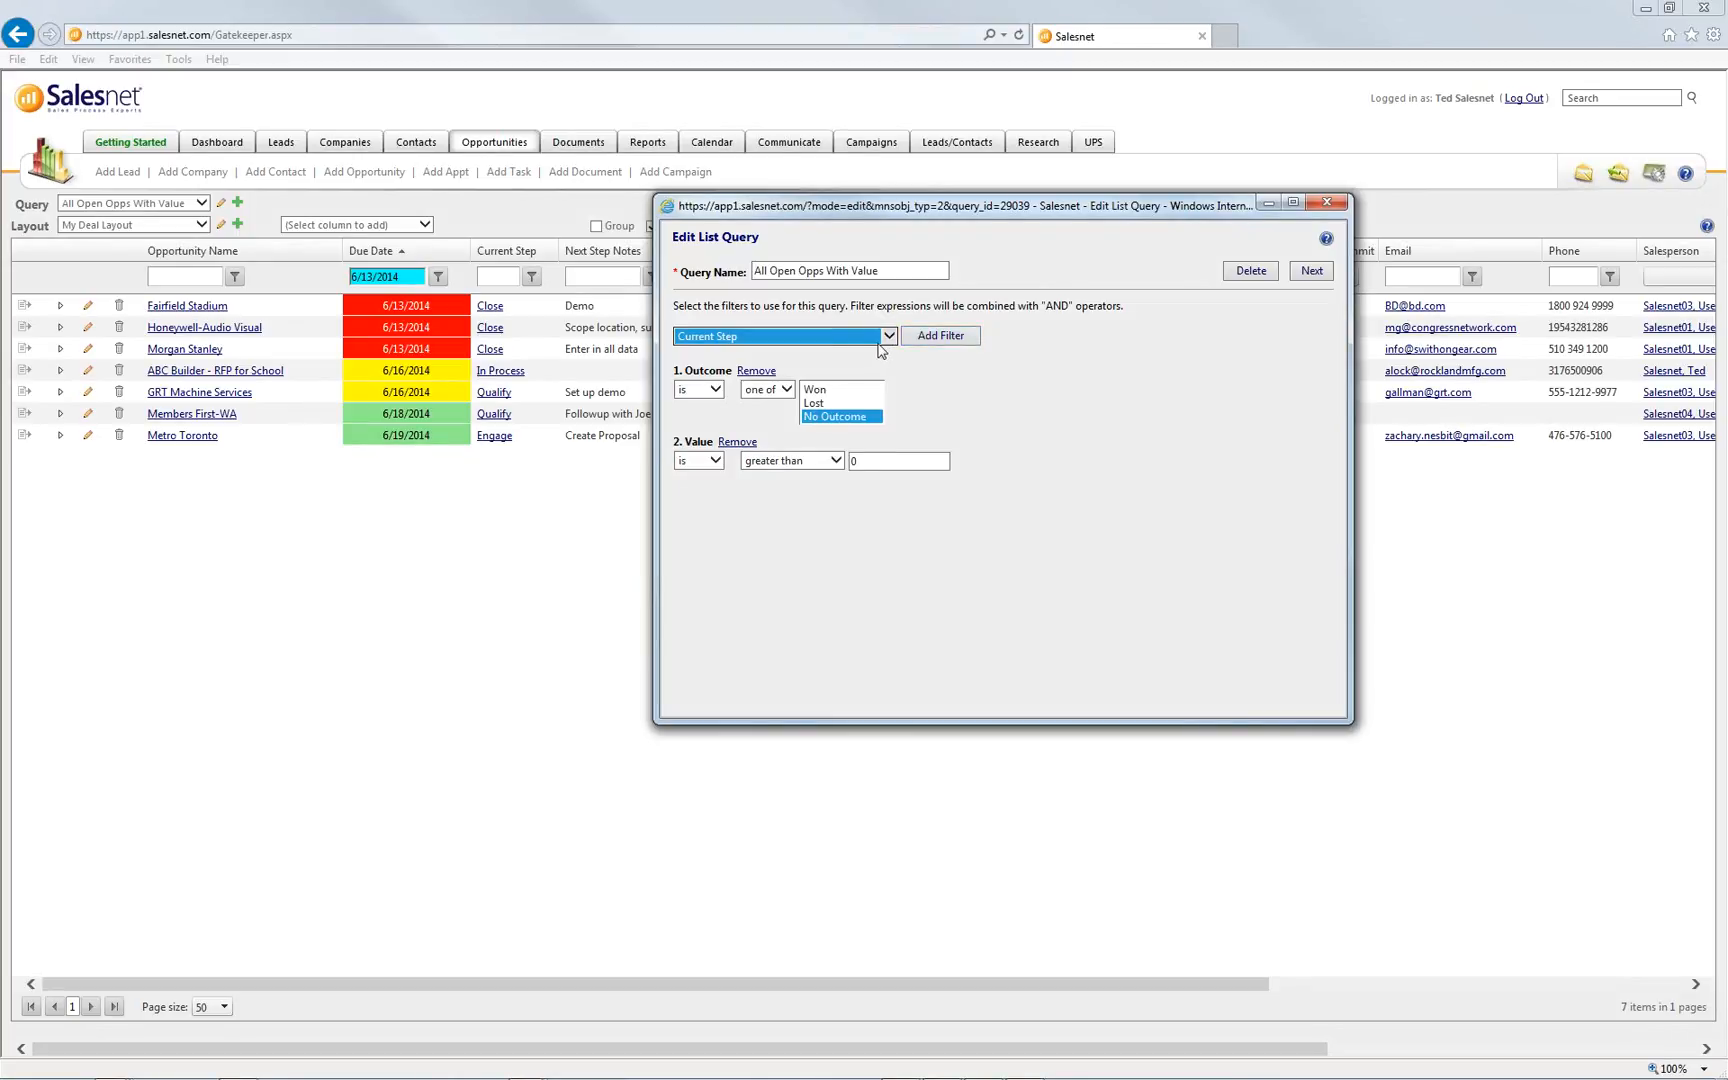
pyautogui.click(925, 343)
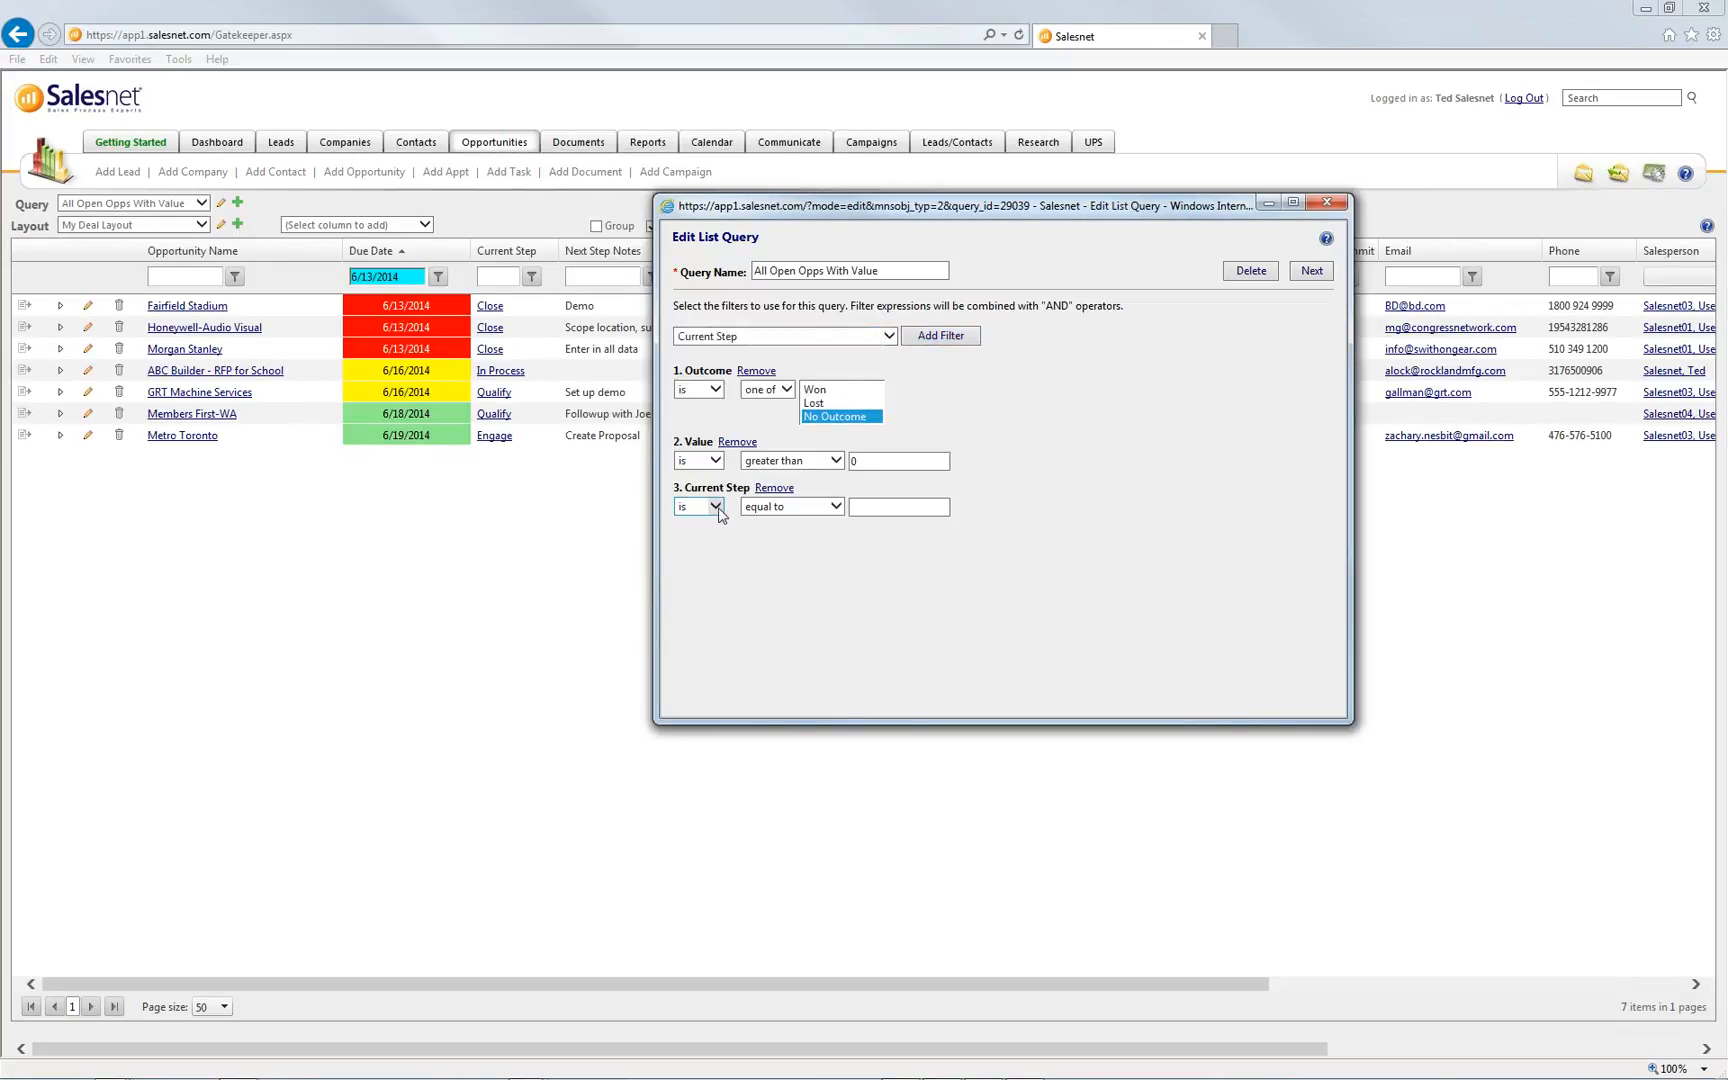
pyautogui.click(773, 507)
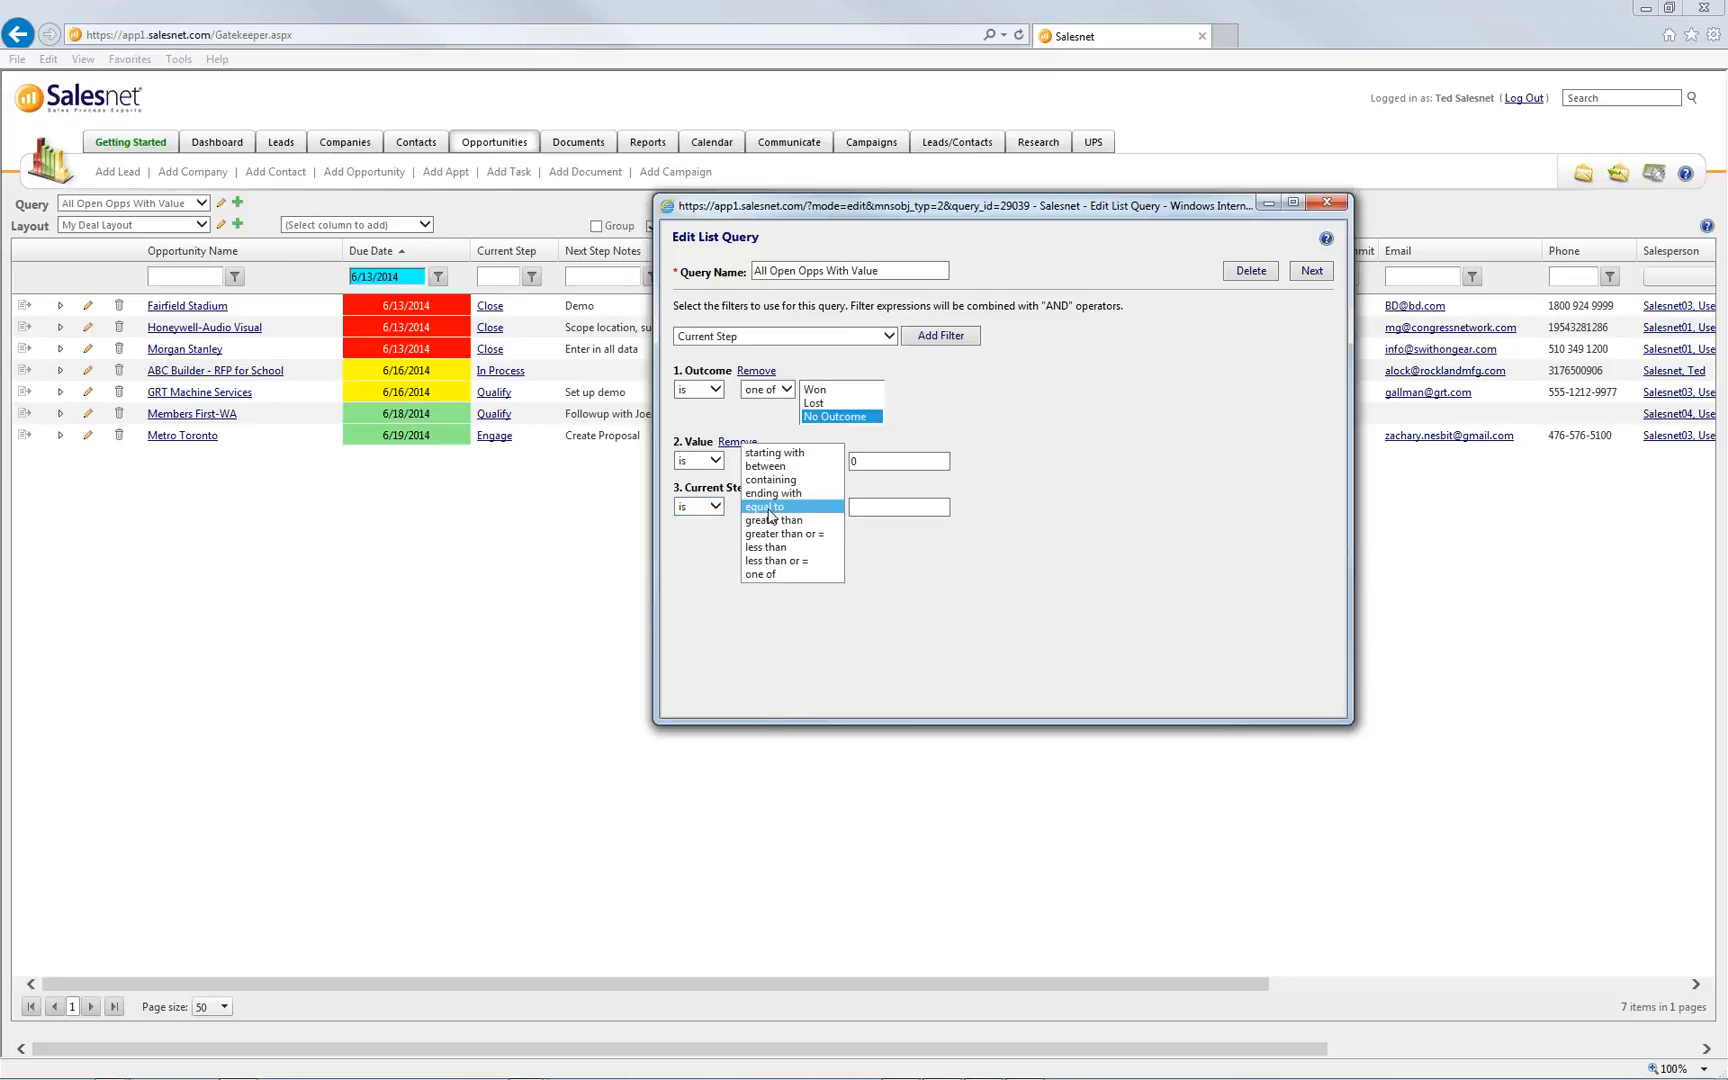
pyautogui.click(780, 574)
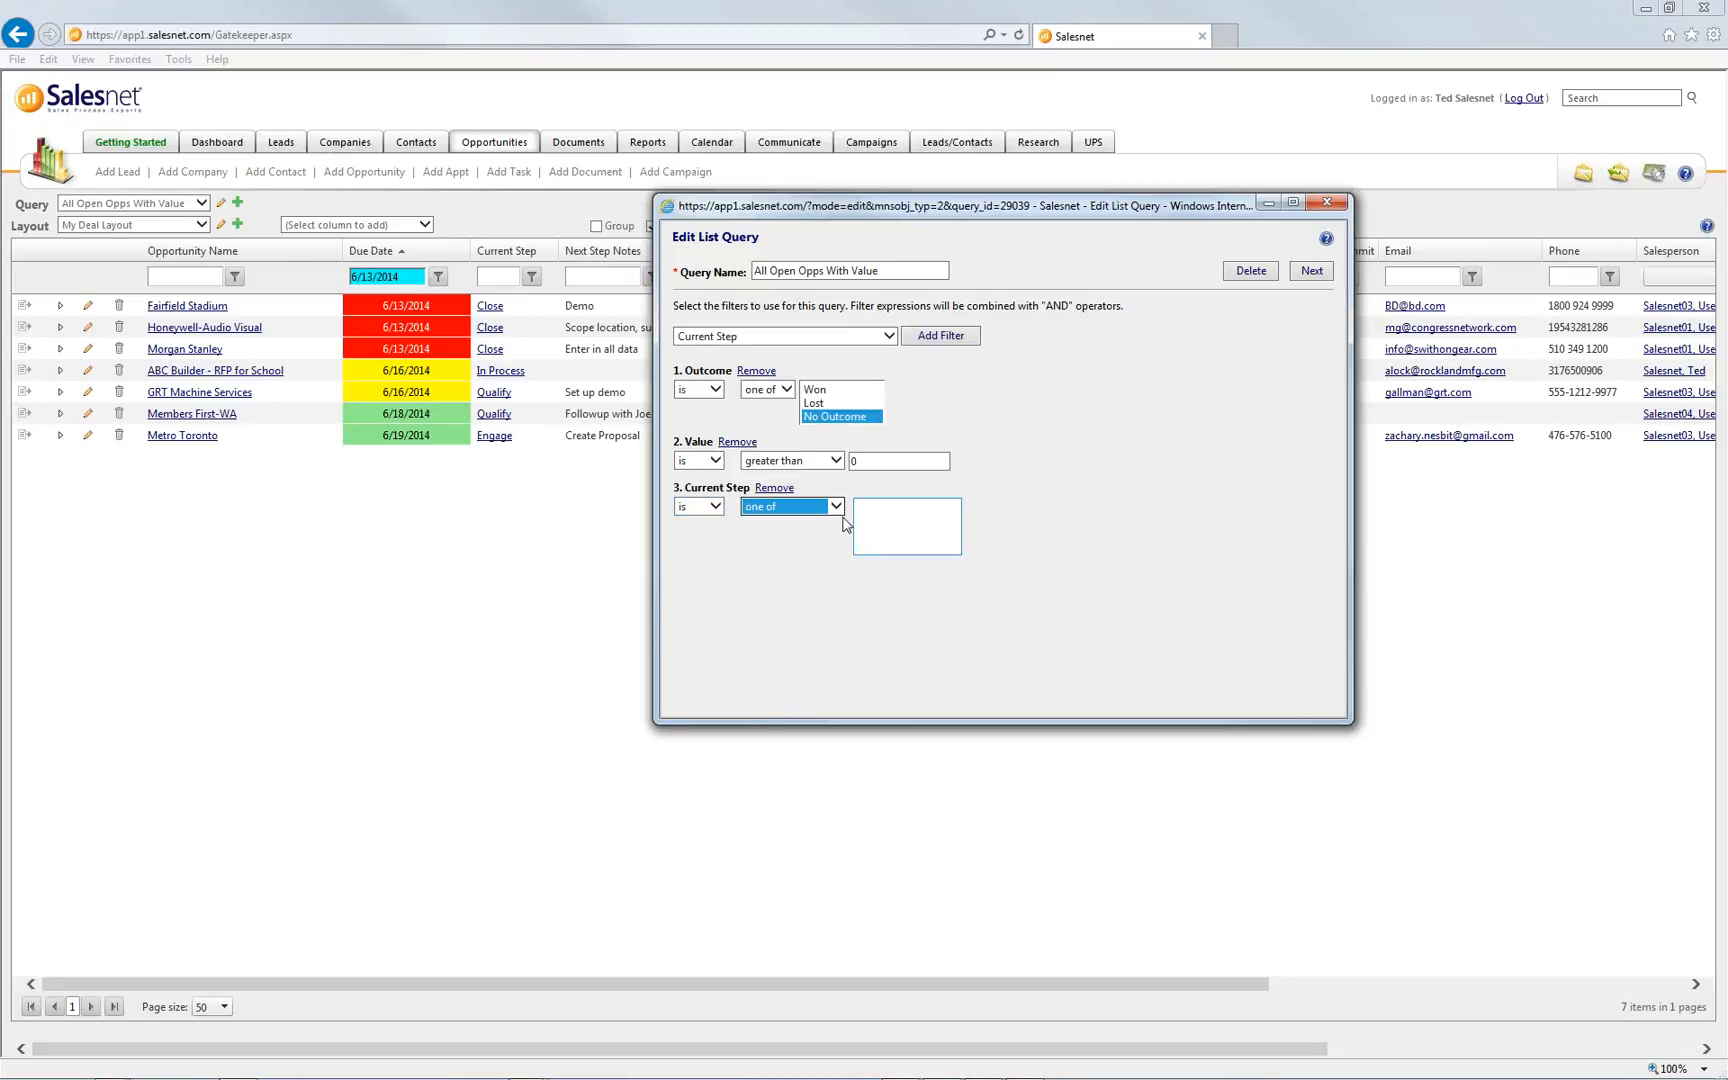
pyautogui.click(836, 507)
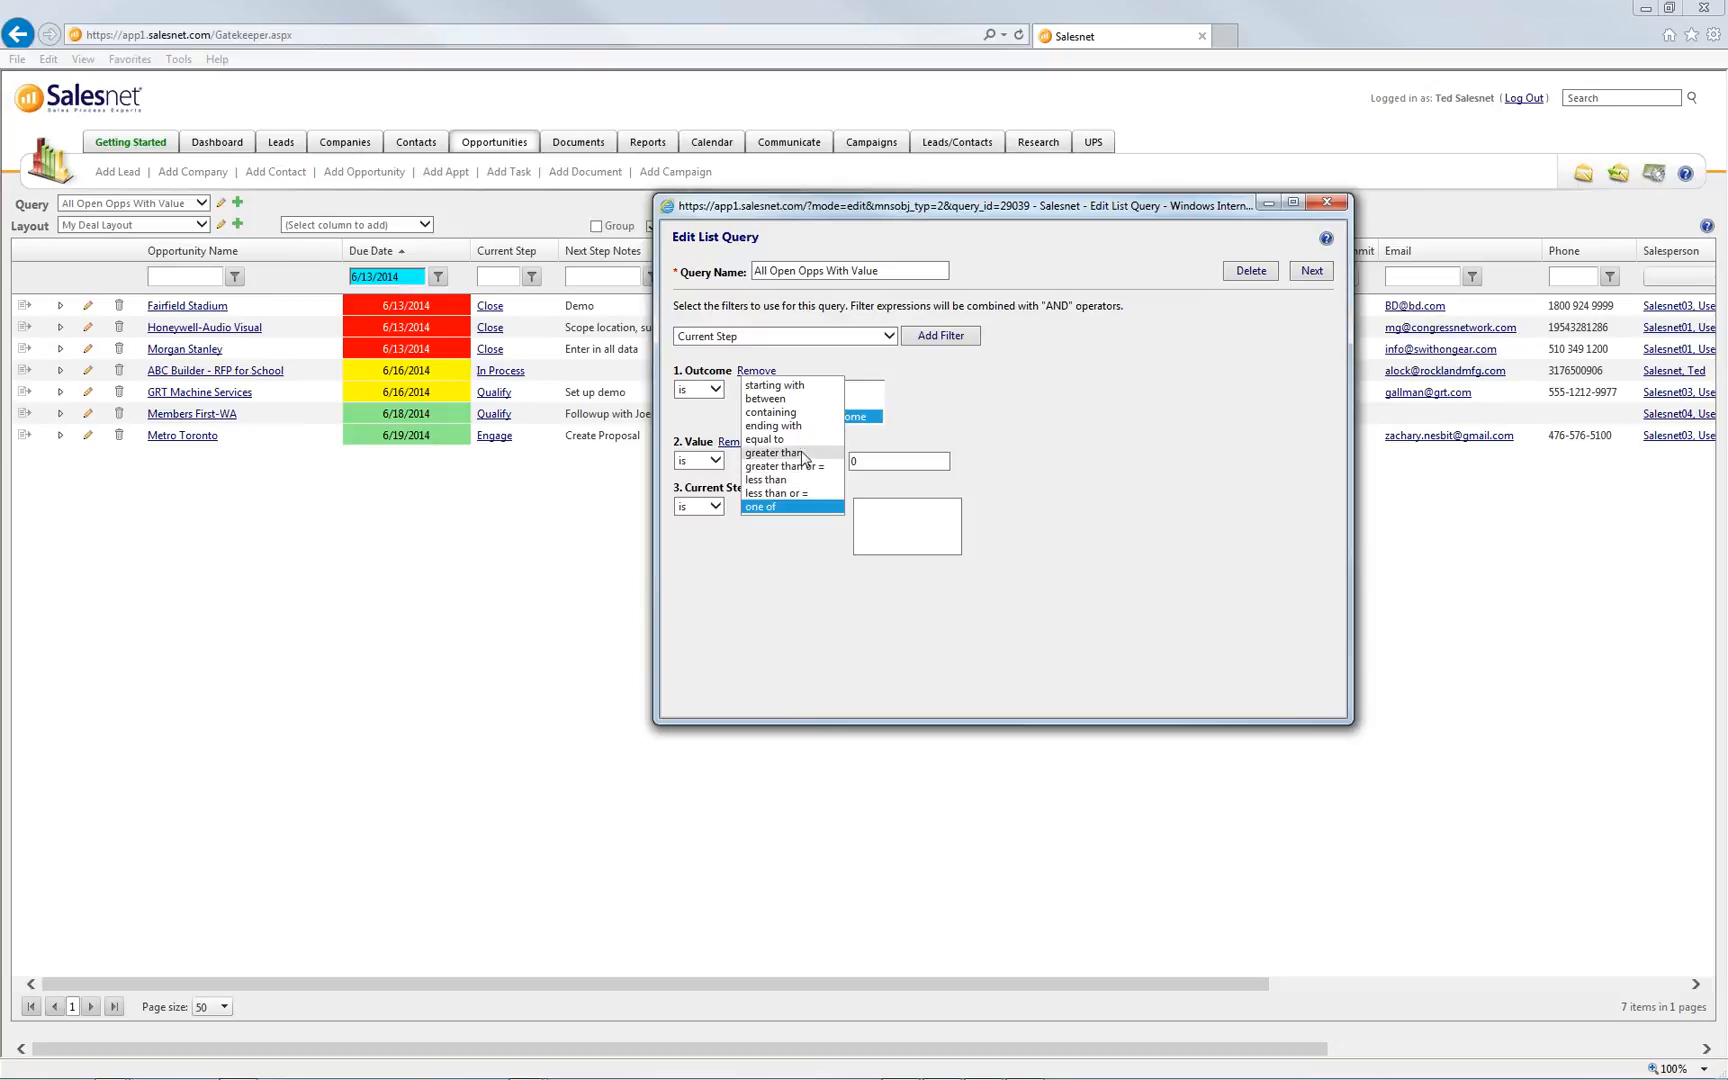
pyautogui.click(770, 439)
pyautogui.click(898, 507)
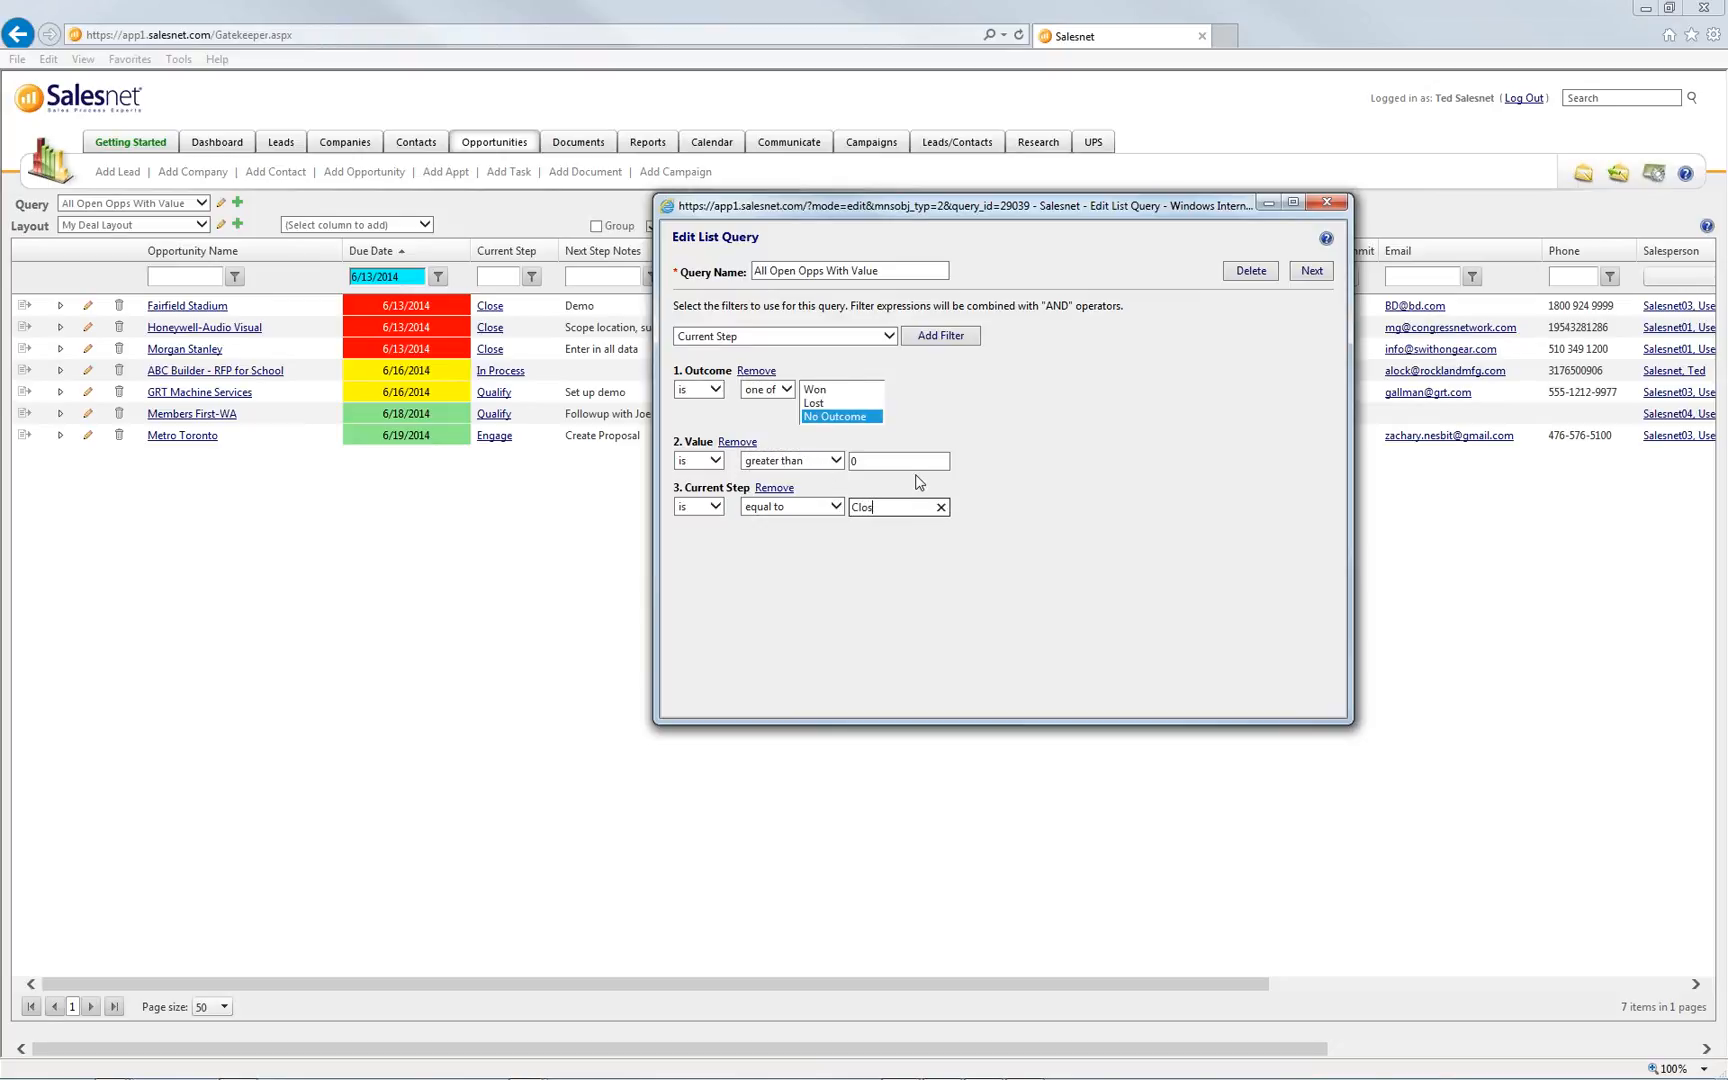
# Rename the query as All Open Opps (Closing) Value
pyautogui.click(818, 271)
pyautogui.moveTo(827, 271); pyautogui.dragTo(888, 272)
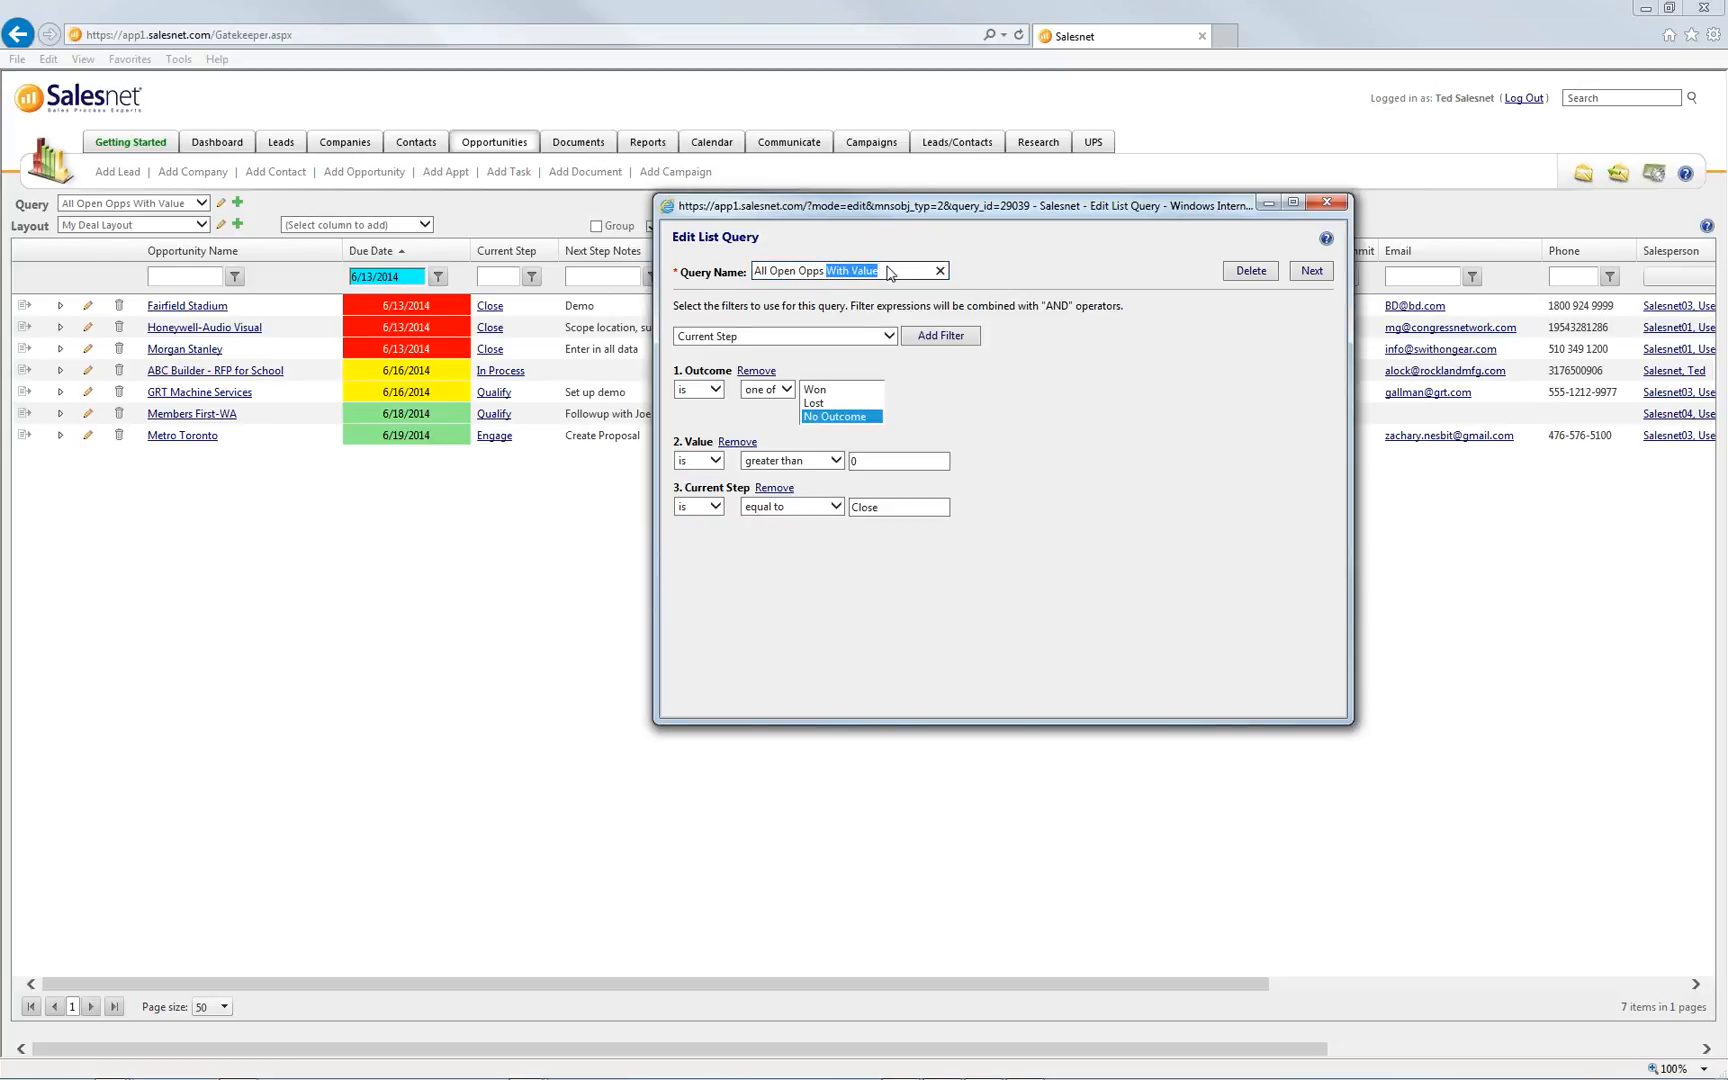
pyautogui.click(888, 272)
pyautogui.click(822, 271)
pyautogui.write('(Clo')
pyautogui.press('Delete')
pyautogui.press('Delete')
pyautogui.press('Delete')
pyautogui.press('Delete')
pyautogui.press('Delete')
pyautogui.write('sing)')
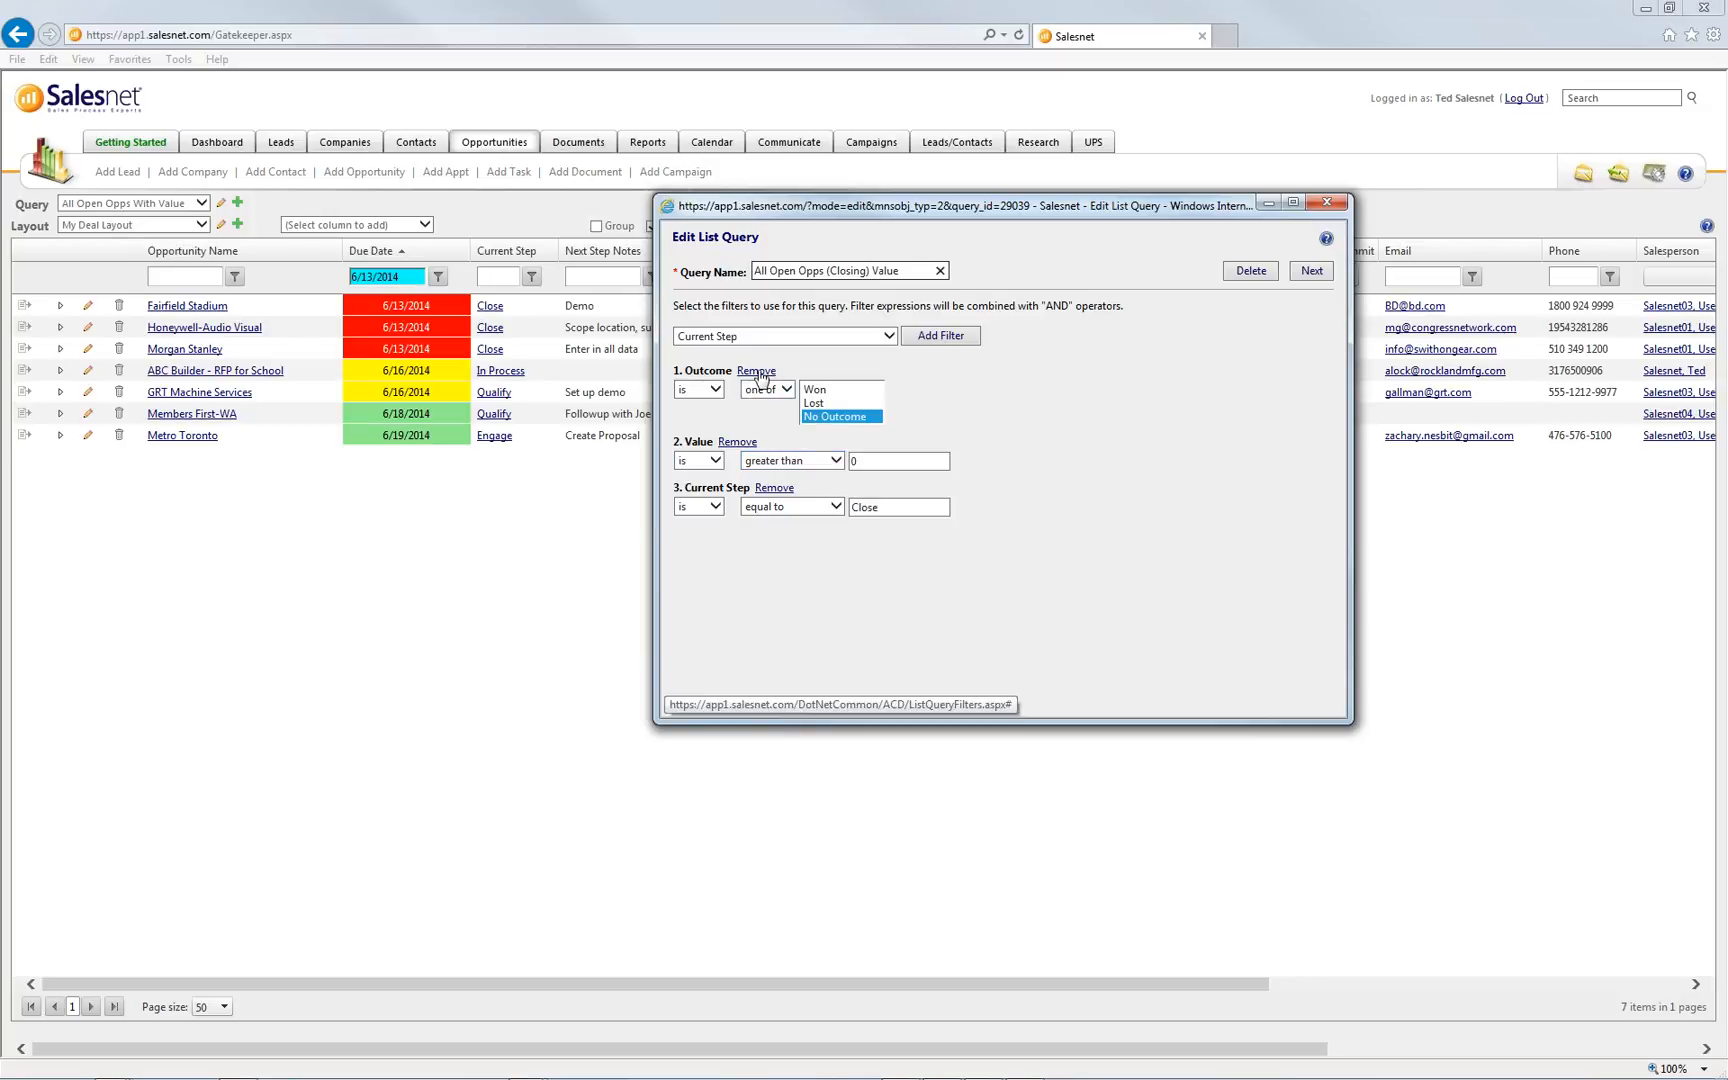
# Save the query with All Opportunities as the ownership filter, published to All Users
pyautogui.click(1311, 272)
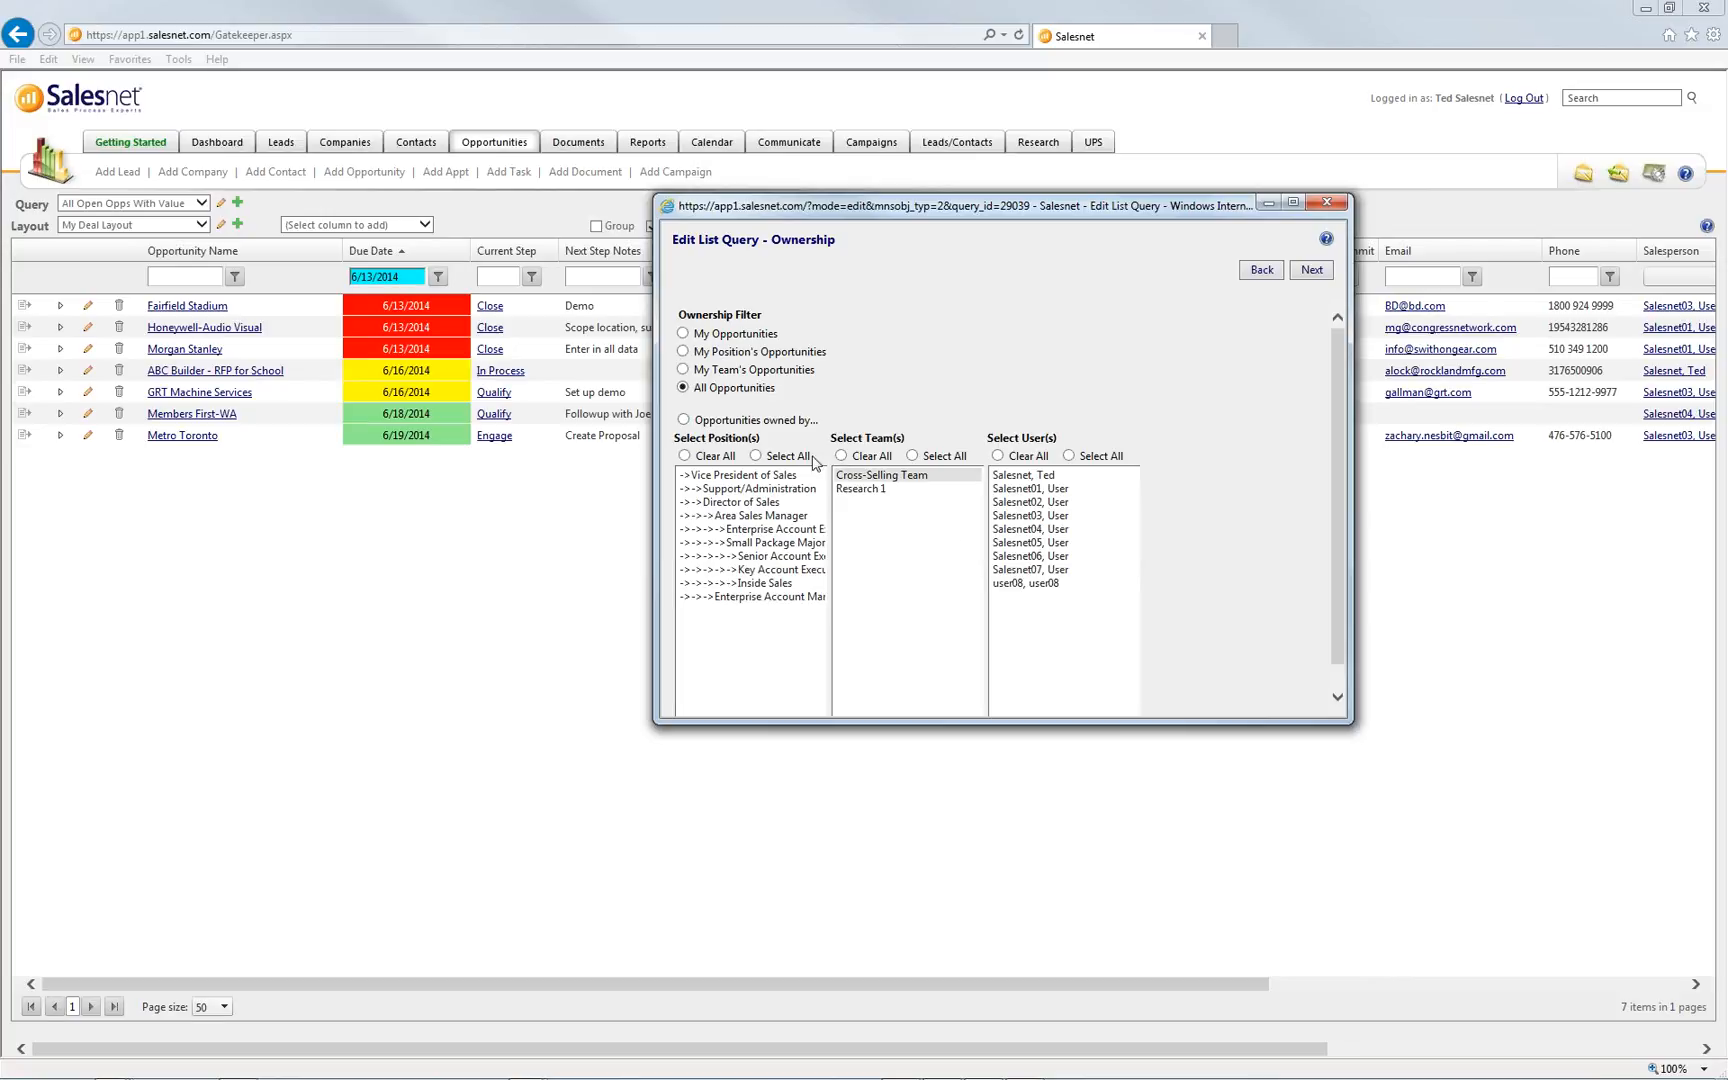
pyautogui.moveTo(784, 390); pyautogui.dragTo(677, 397)
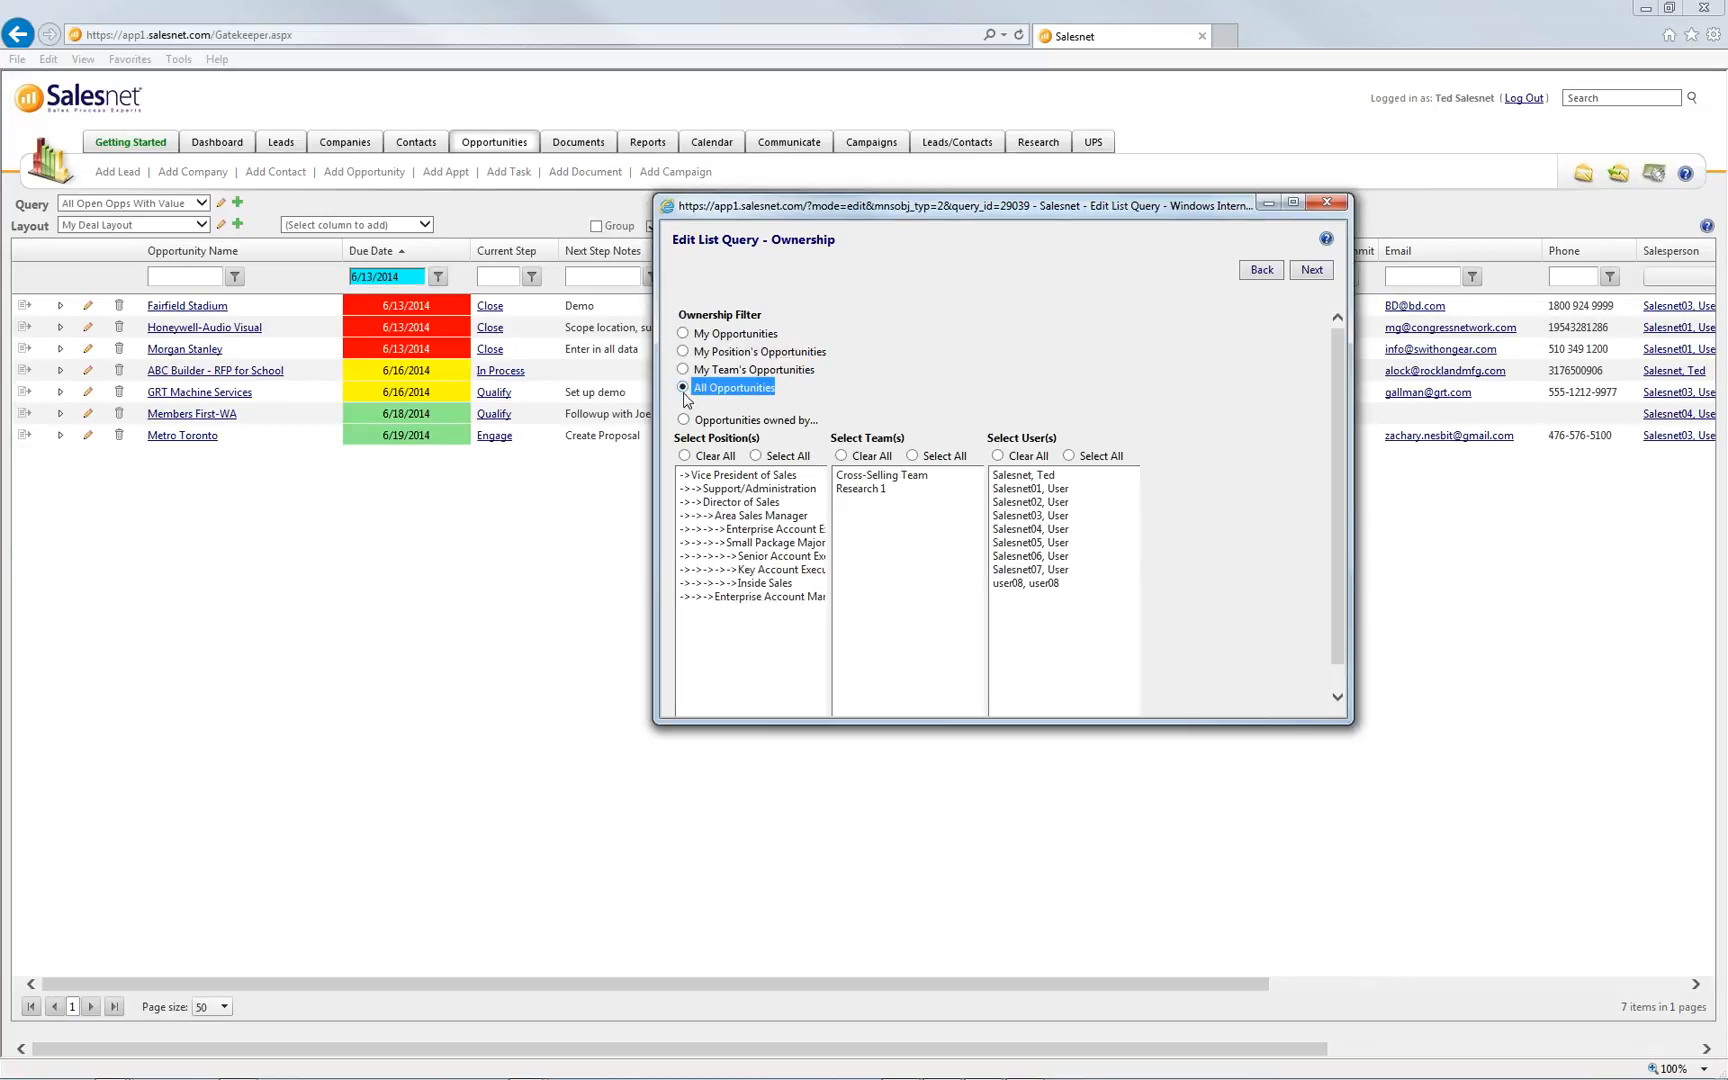
pyautogui.moveTo(948, 206); pyautogui.dragTo(1086, 424)
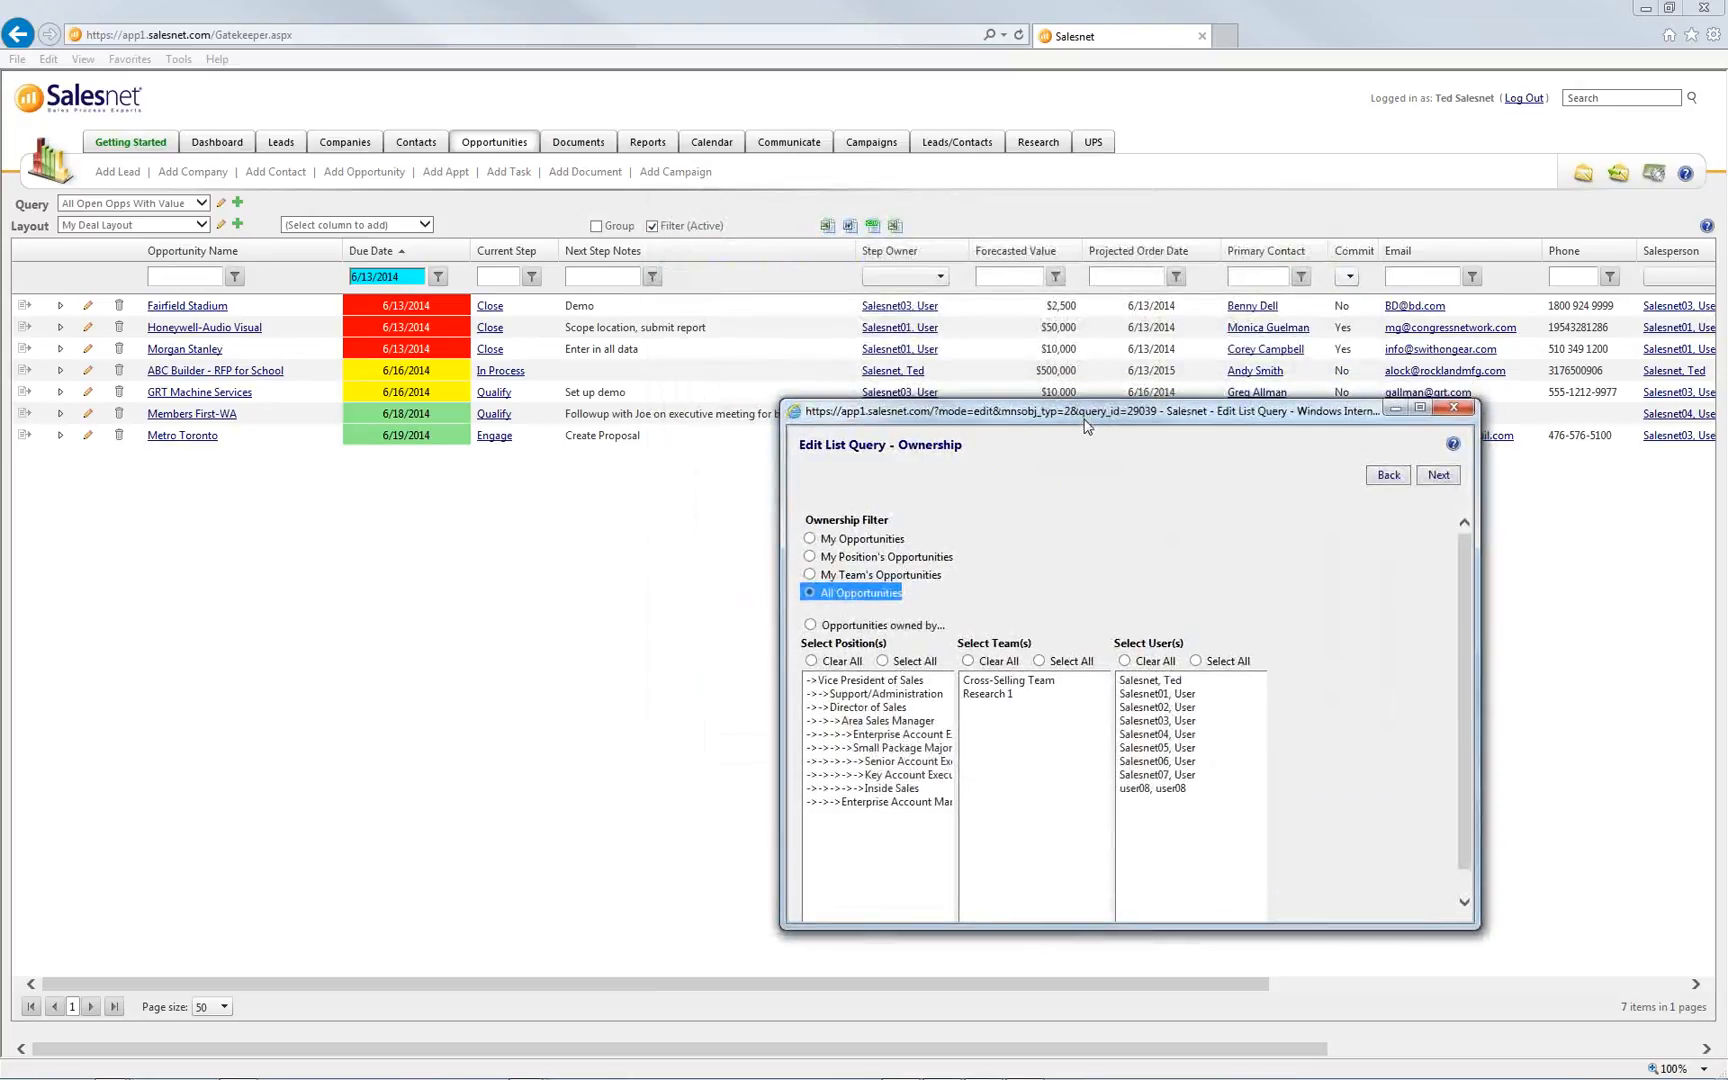
pyautogui.click(1438, 477)
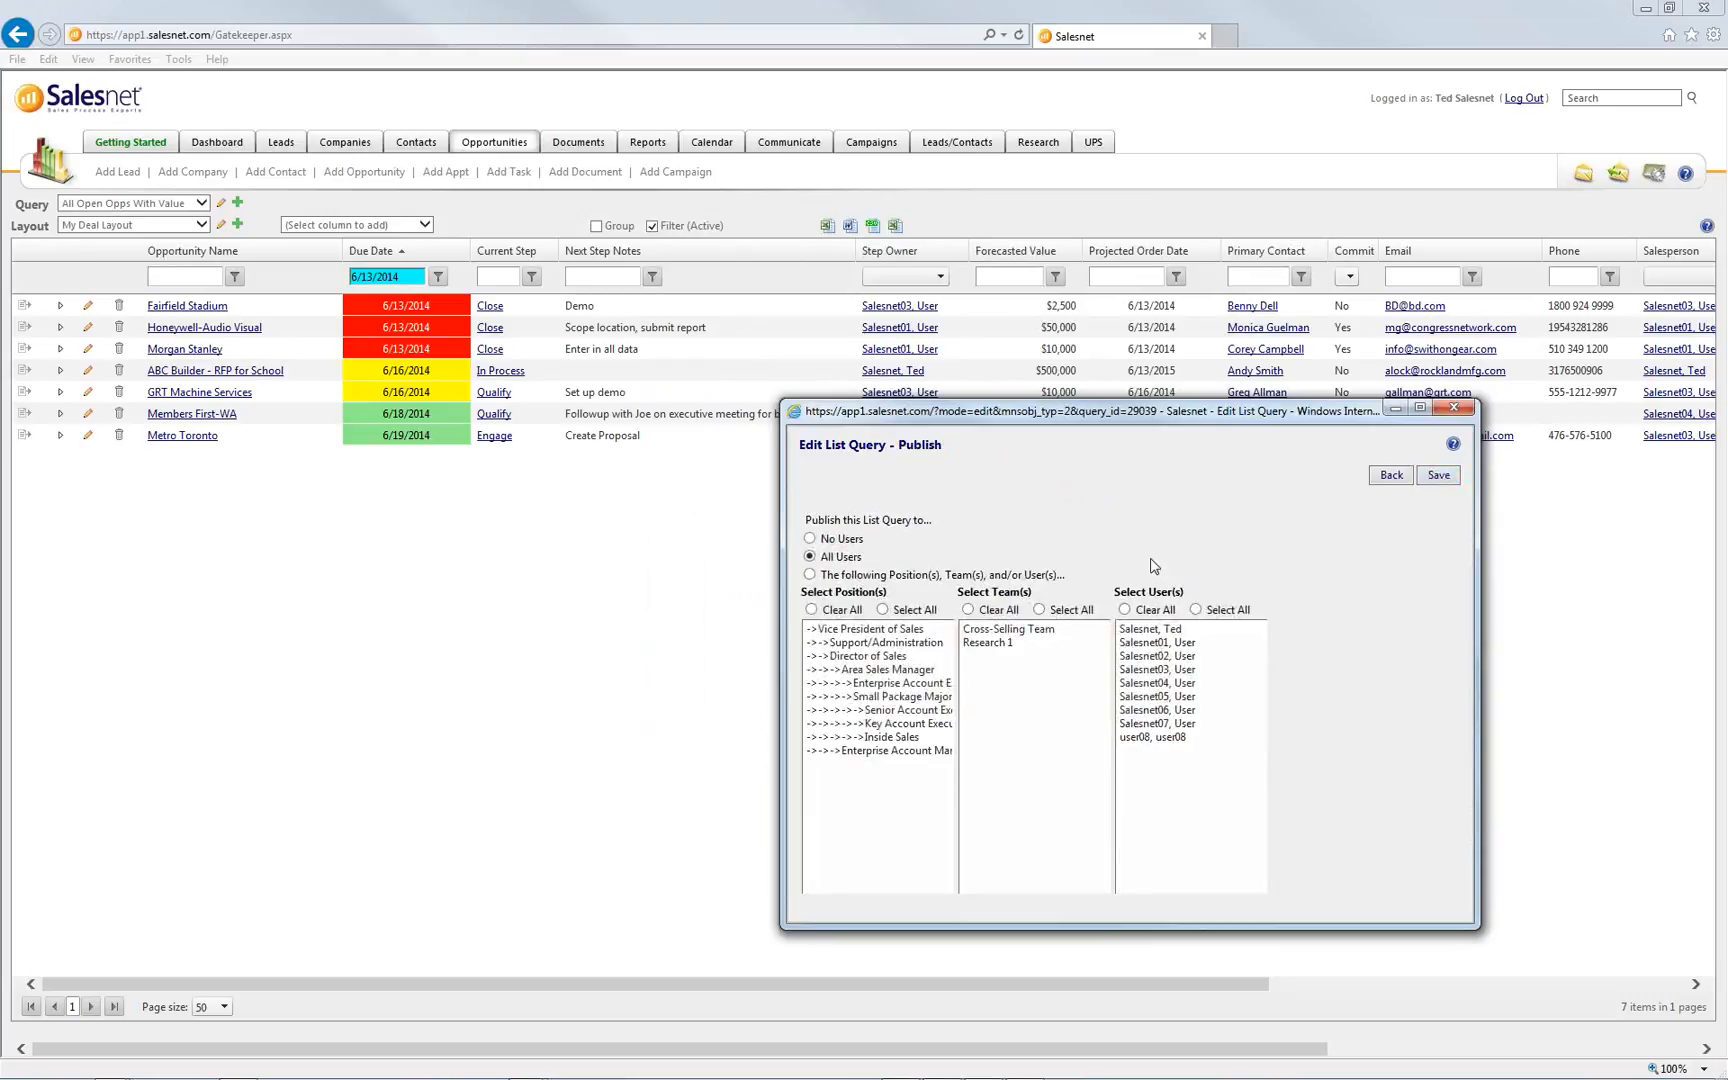
pyautogui.moveTo(893, 560); pyautogui.dragTo(802, 560)
pyautogui.click(876, 563)
pyautogui.click(1437, 476)
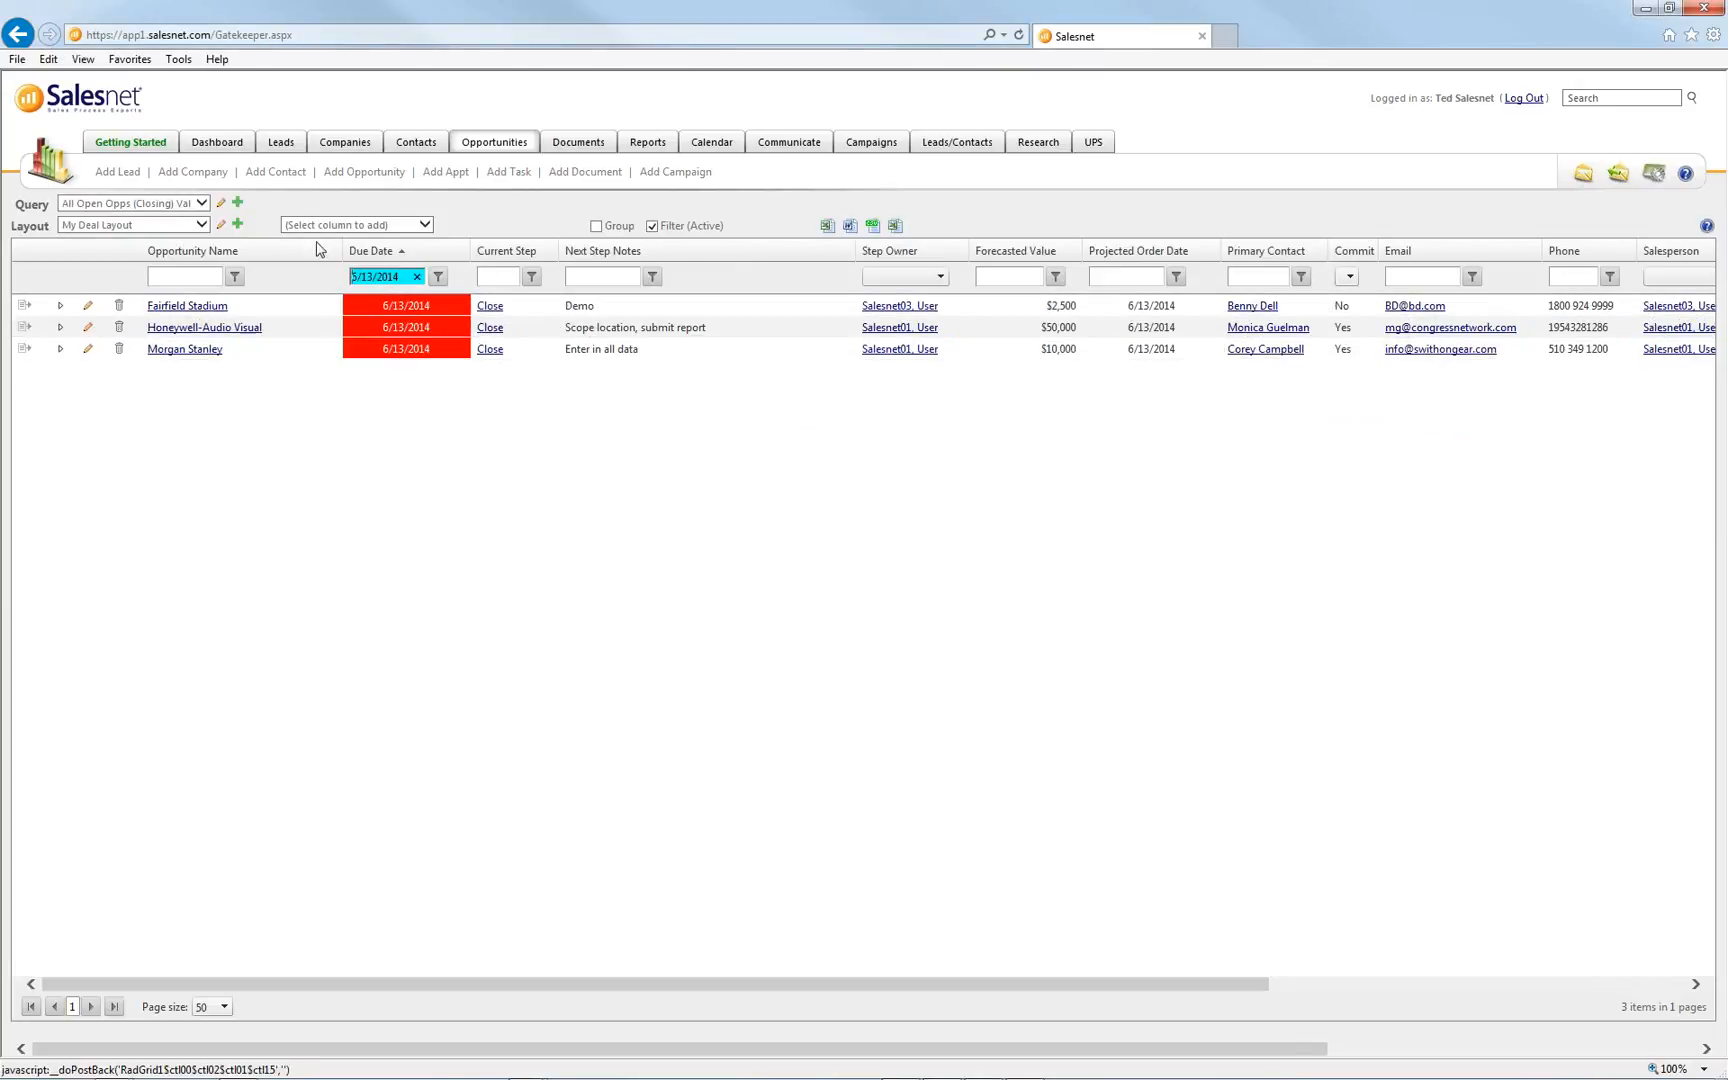
# Check the query list for the renamed query and clear the Due Date filter on the opportunities list
pyautogui.click(201, 207)
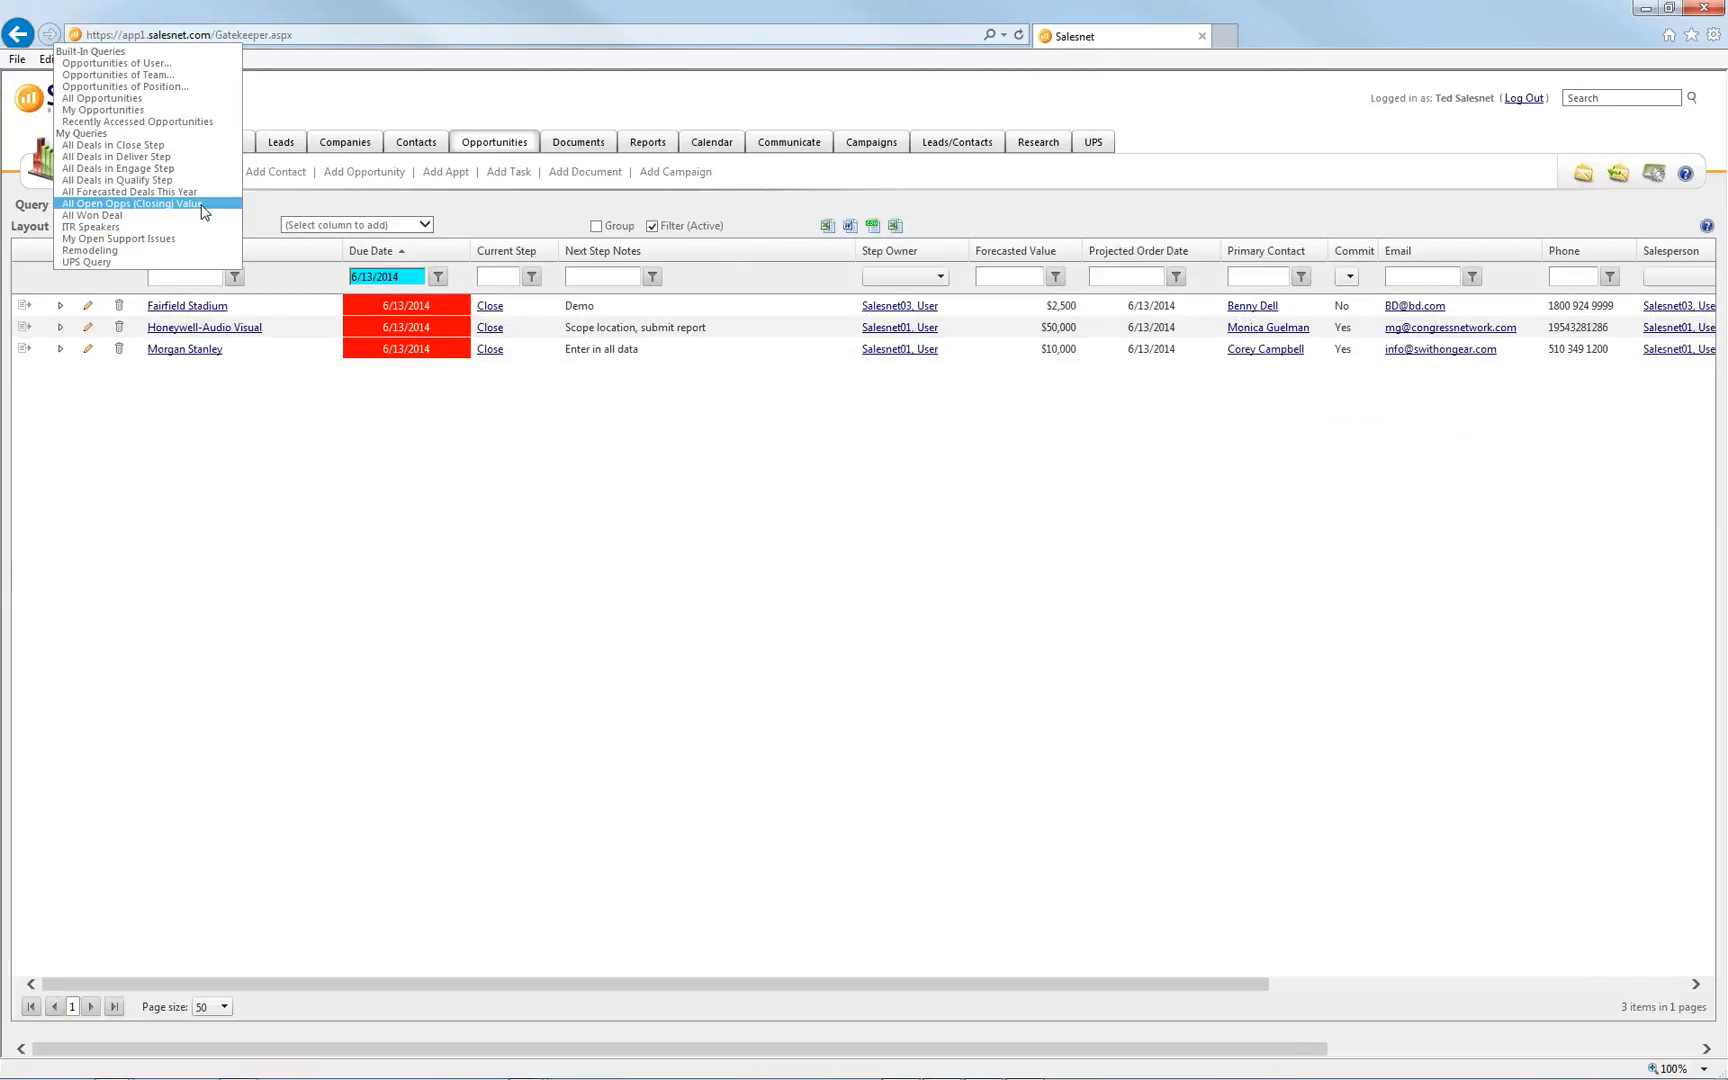
pyautogui.click(277, 207)
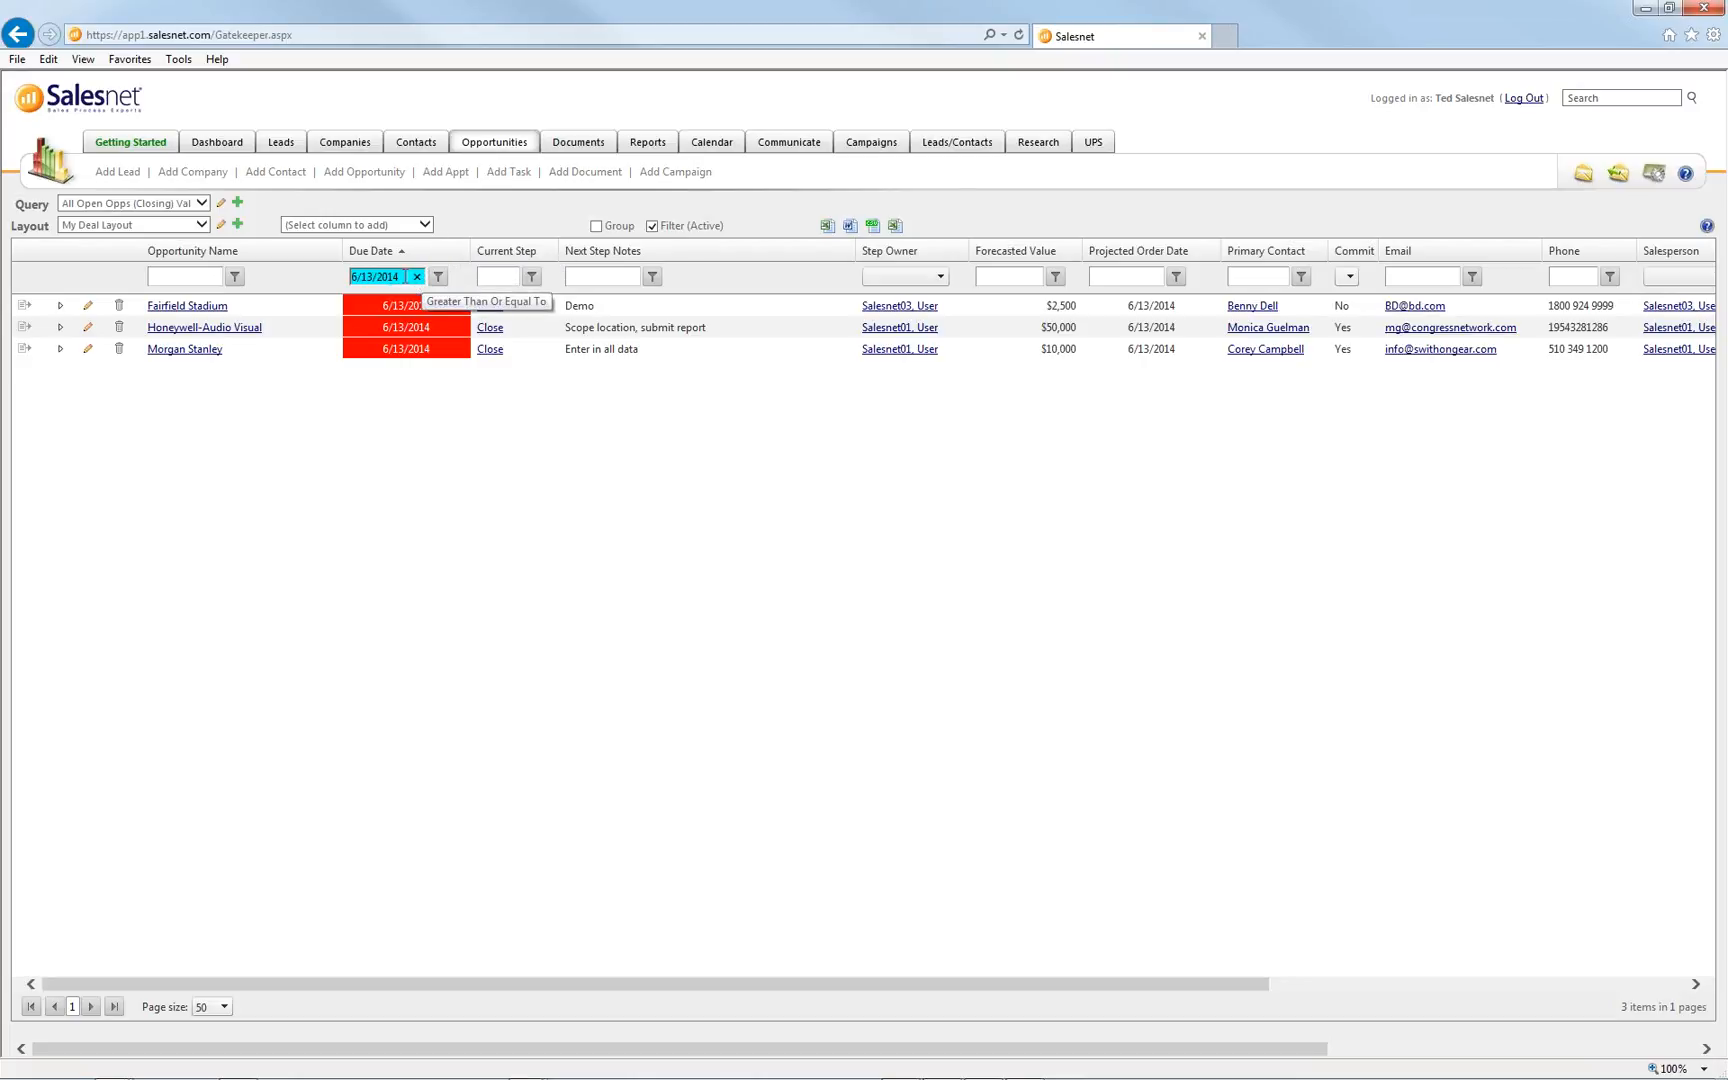
pyautogui.click(438, 277)
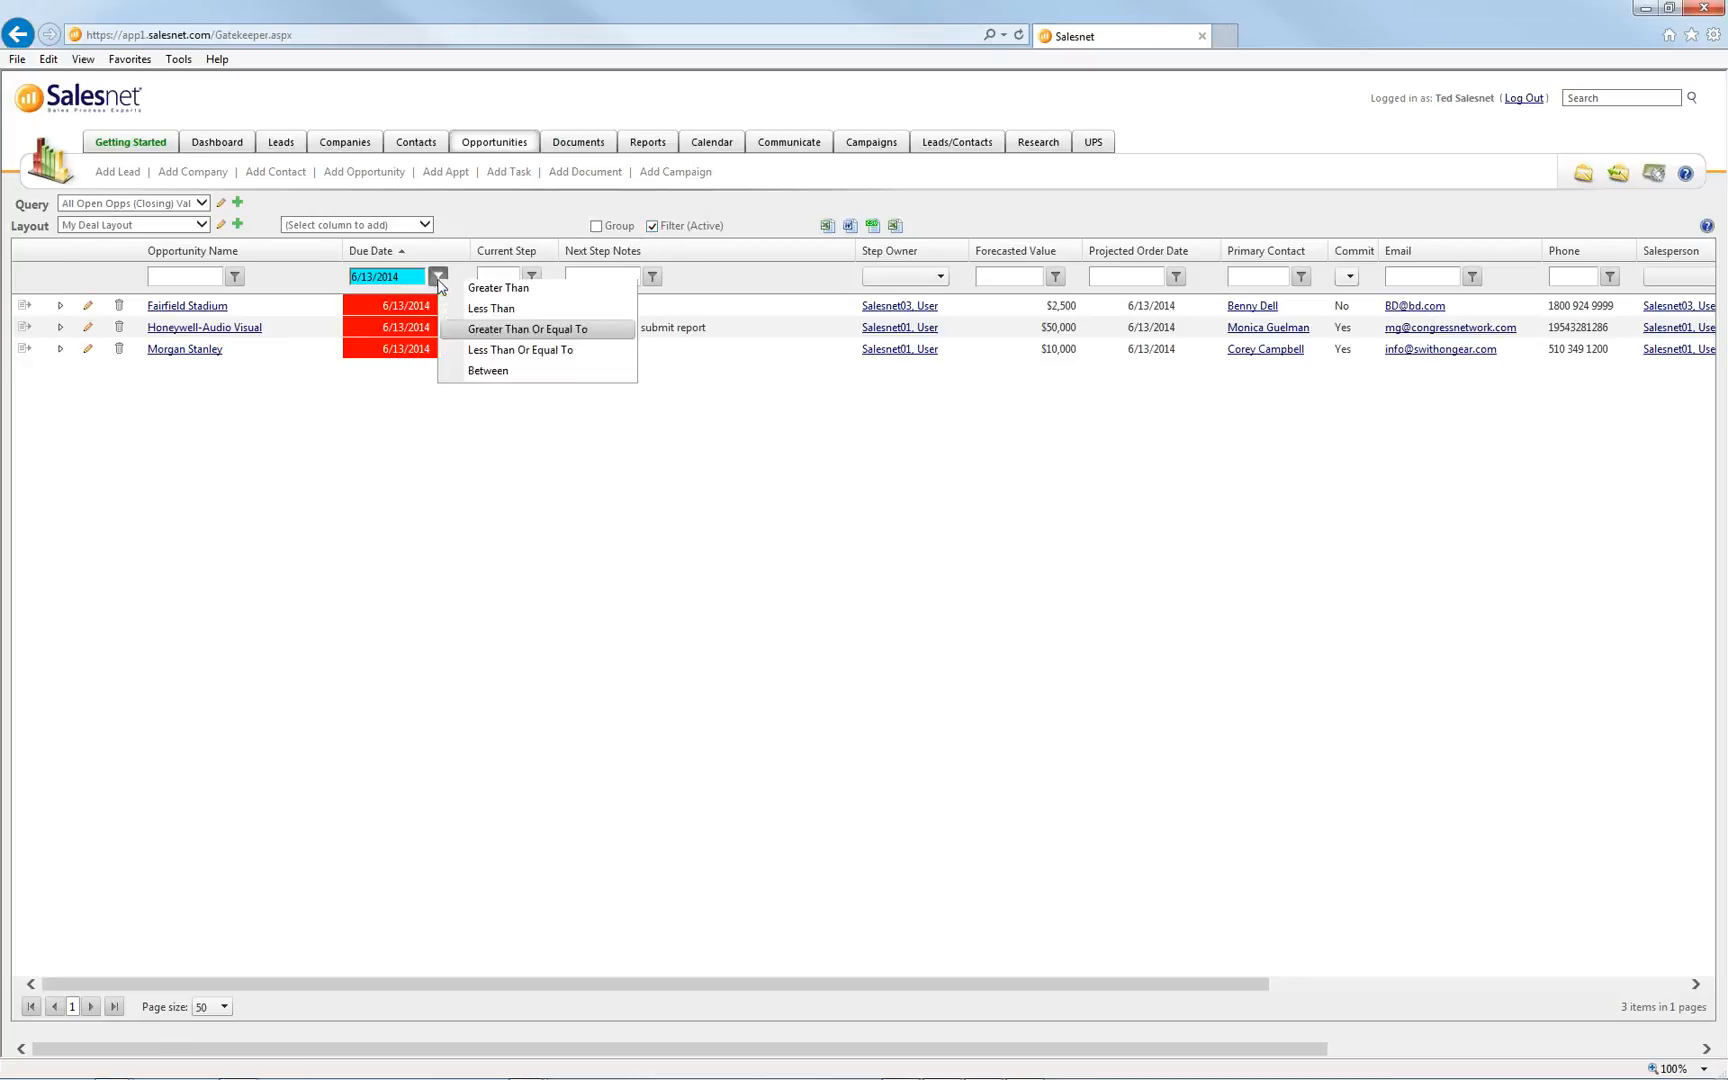
pyautogui.click(462, 292)
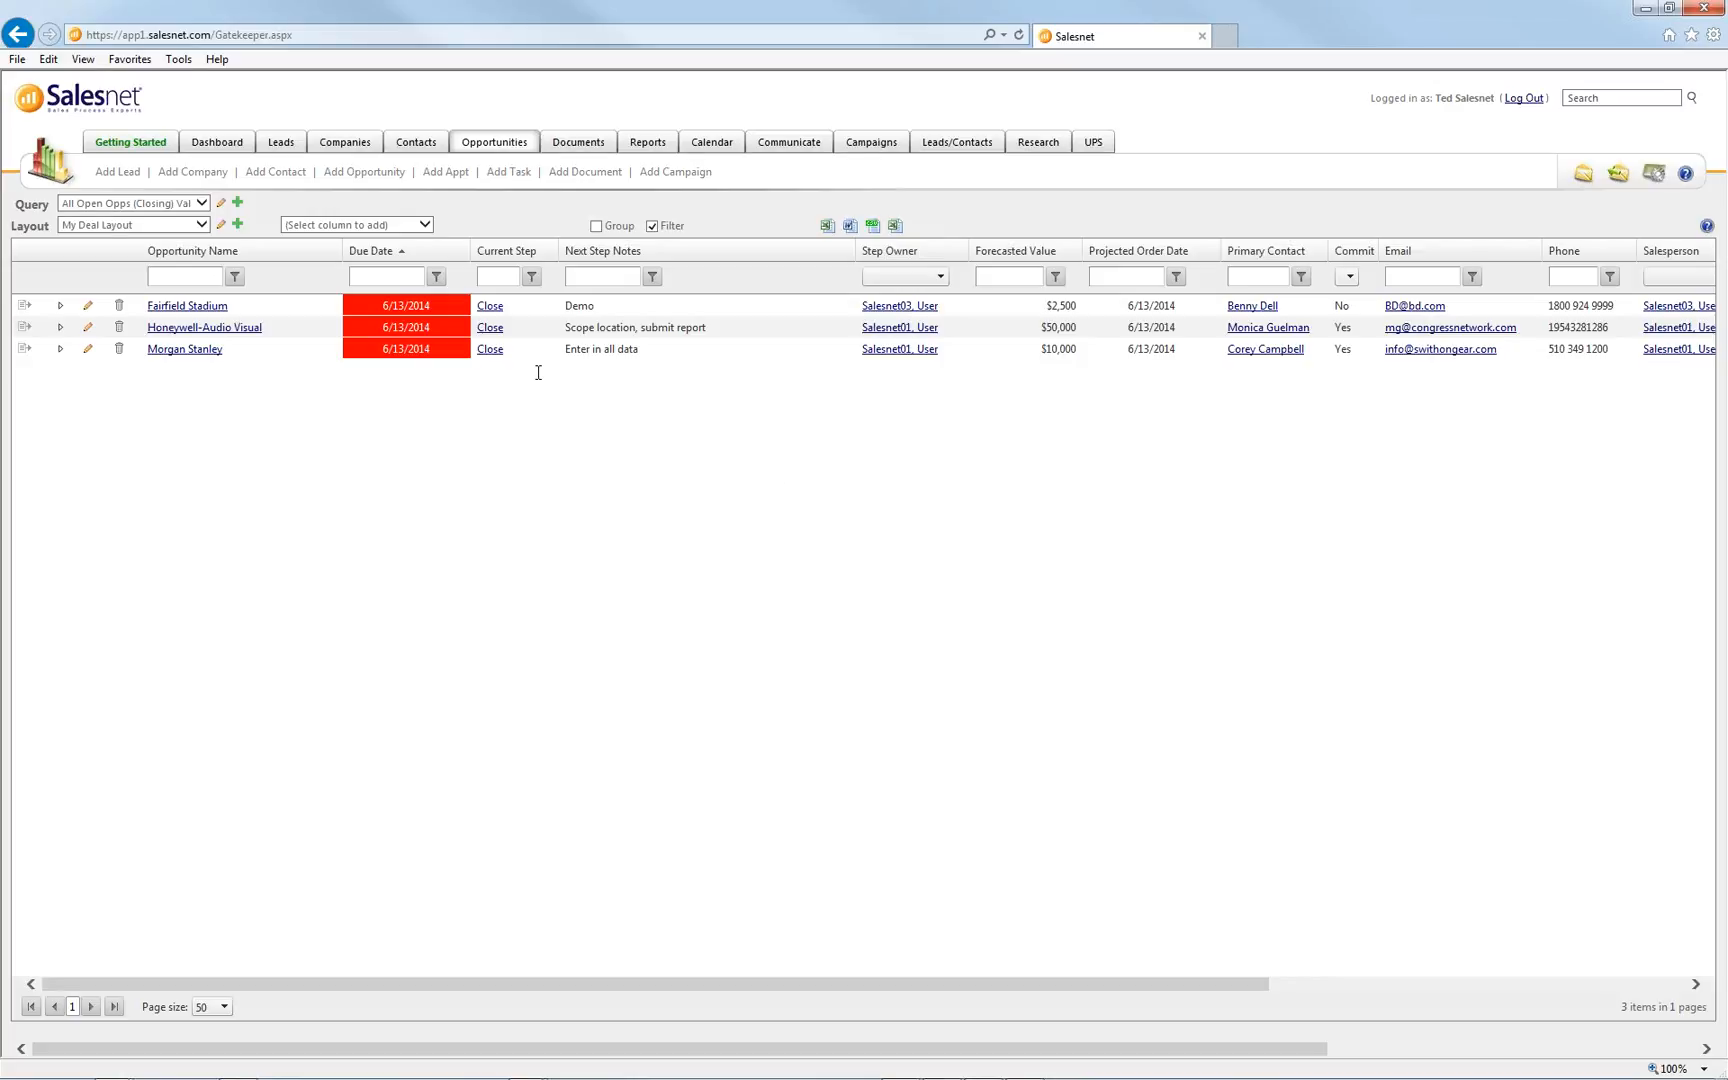
# Apply the All Deals in Close Step query and look through the deals it lists
pyautogui.click(201, 203)
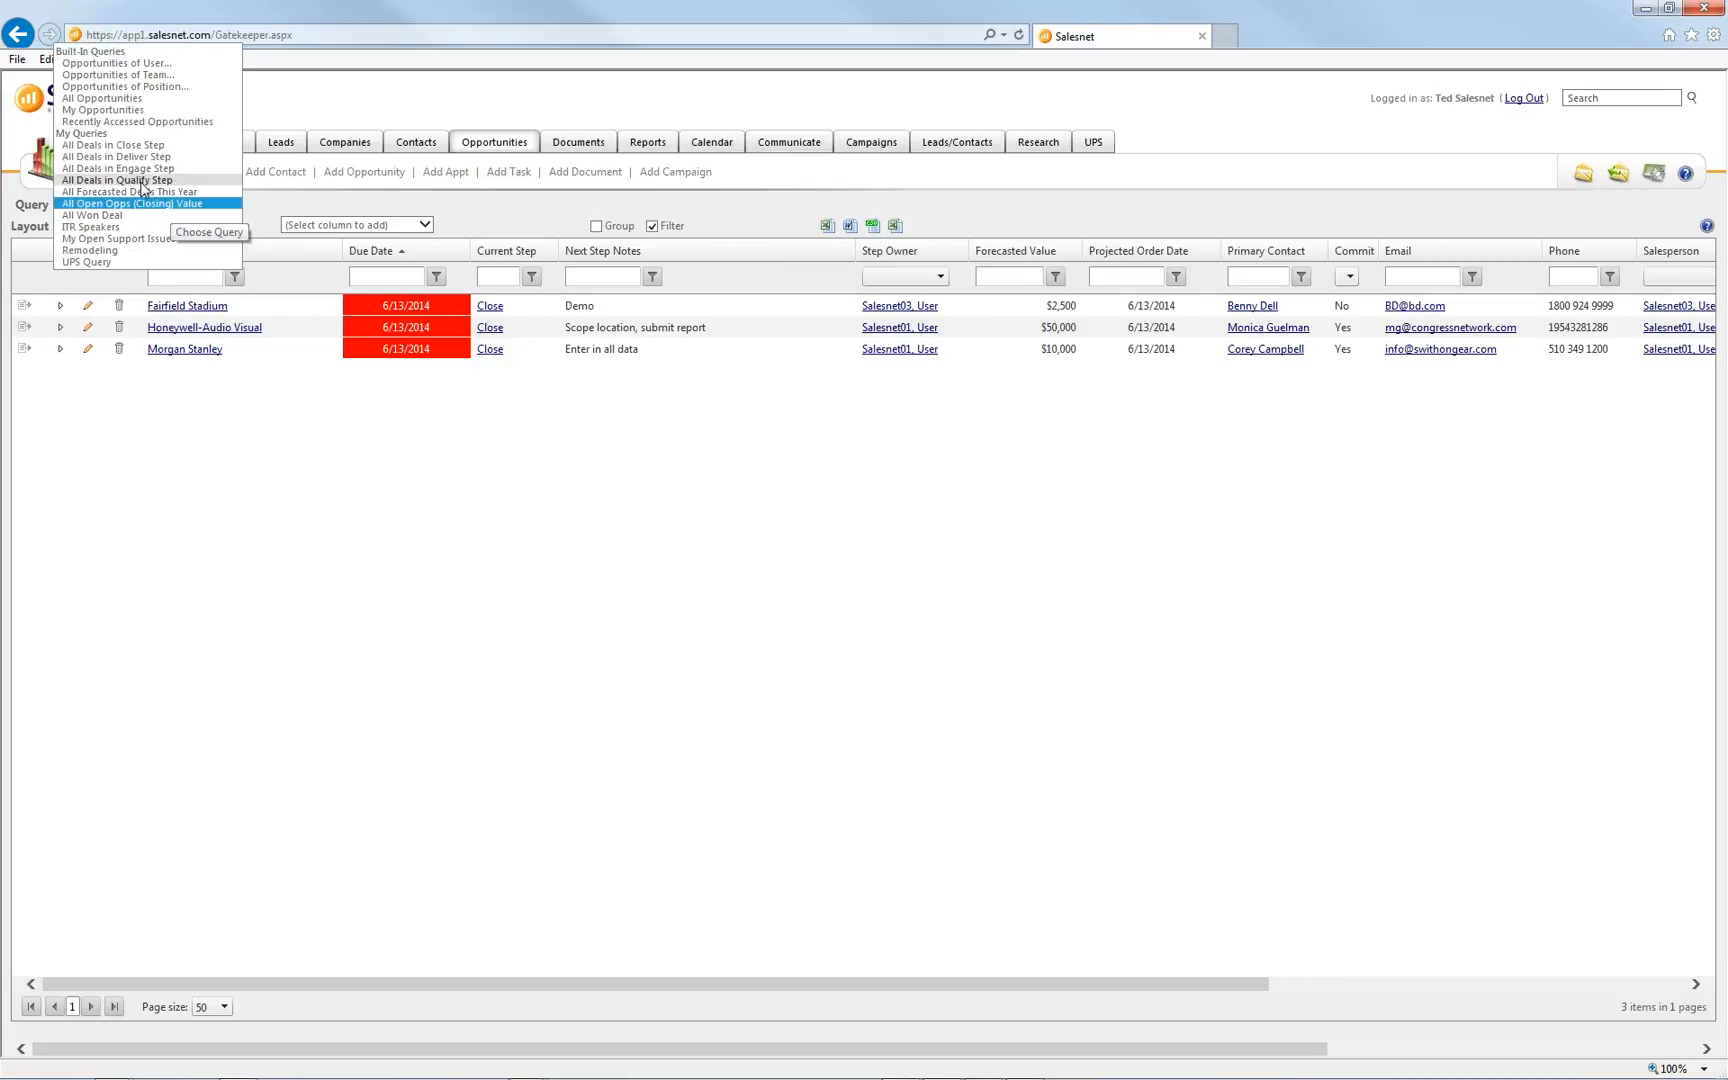
pyautogui.click(151, 146)
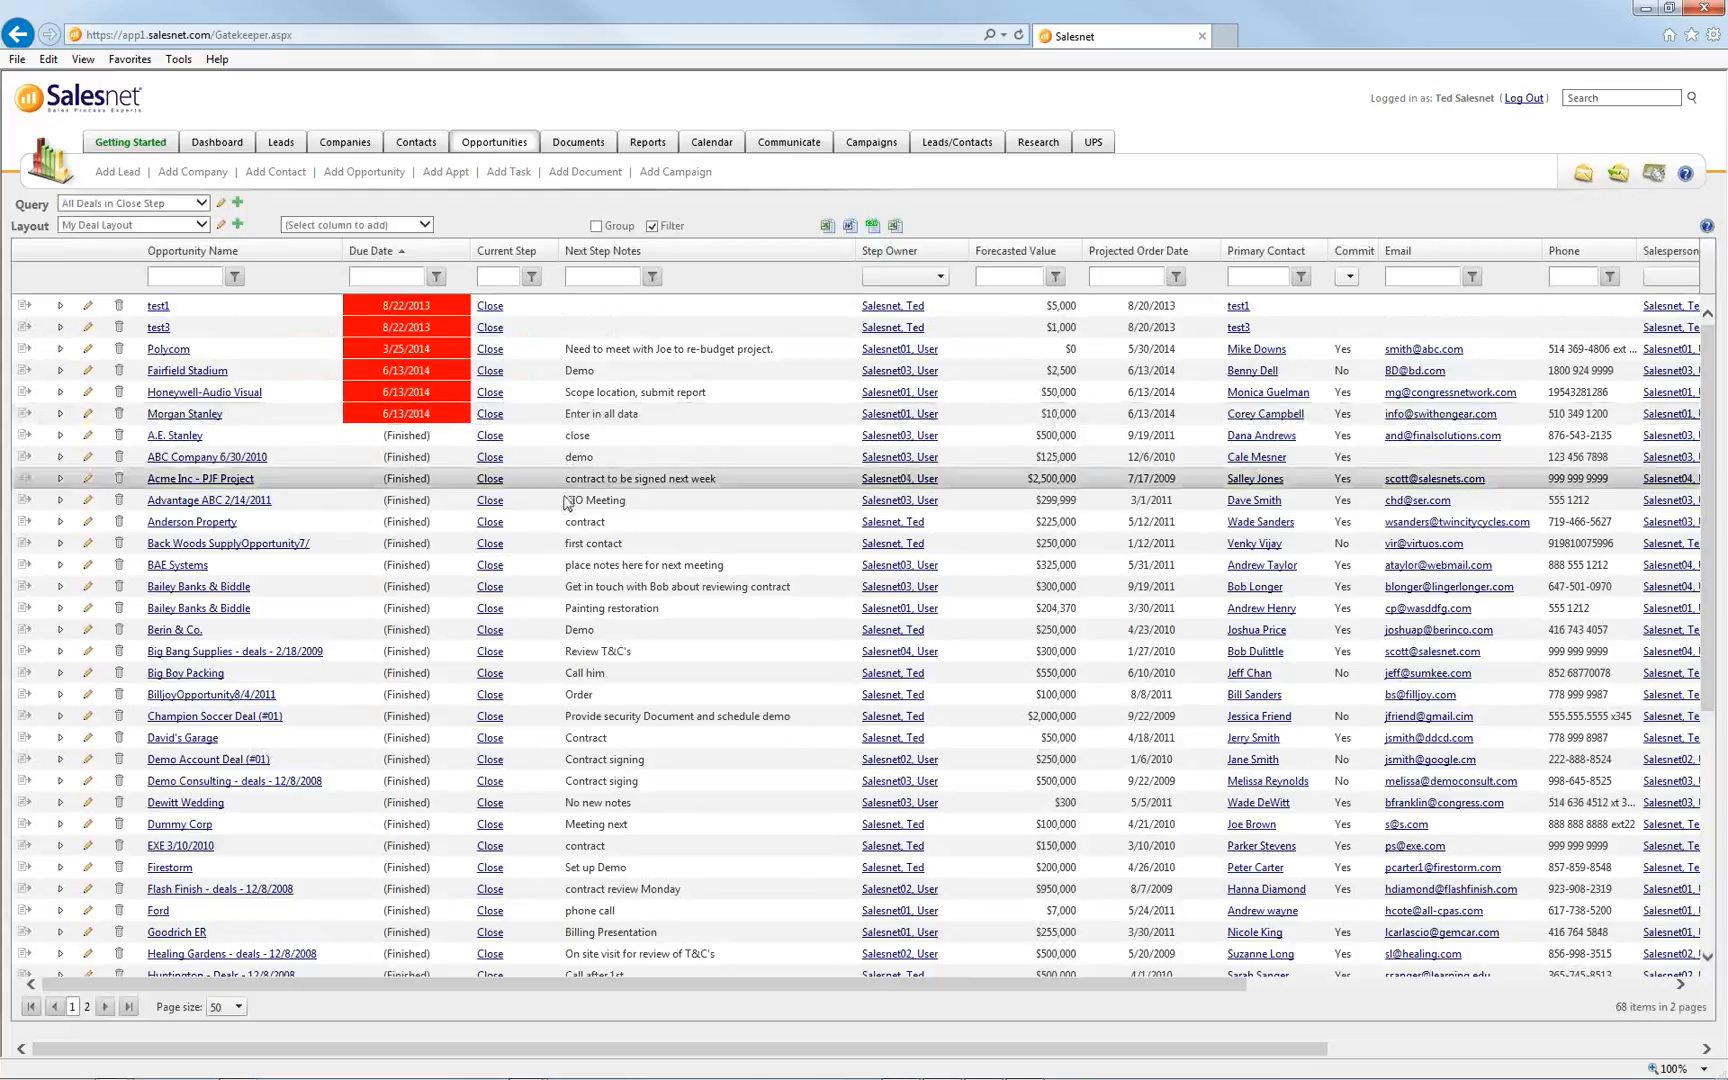
pyautogui.scroll(-3, 566, 503)
pyautogui.scroll(-1, 566, 503)
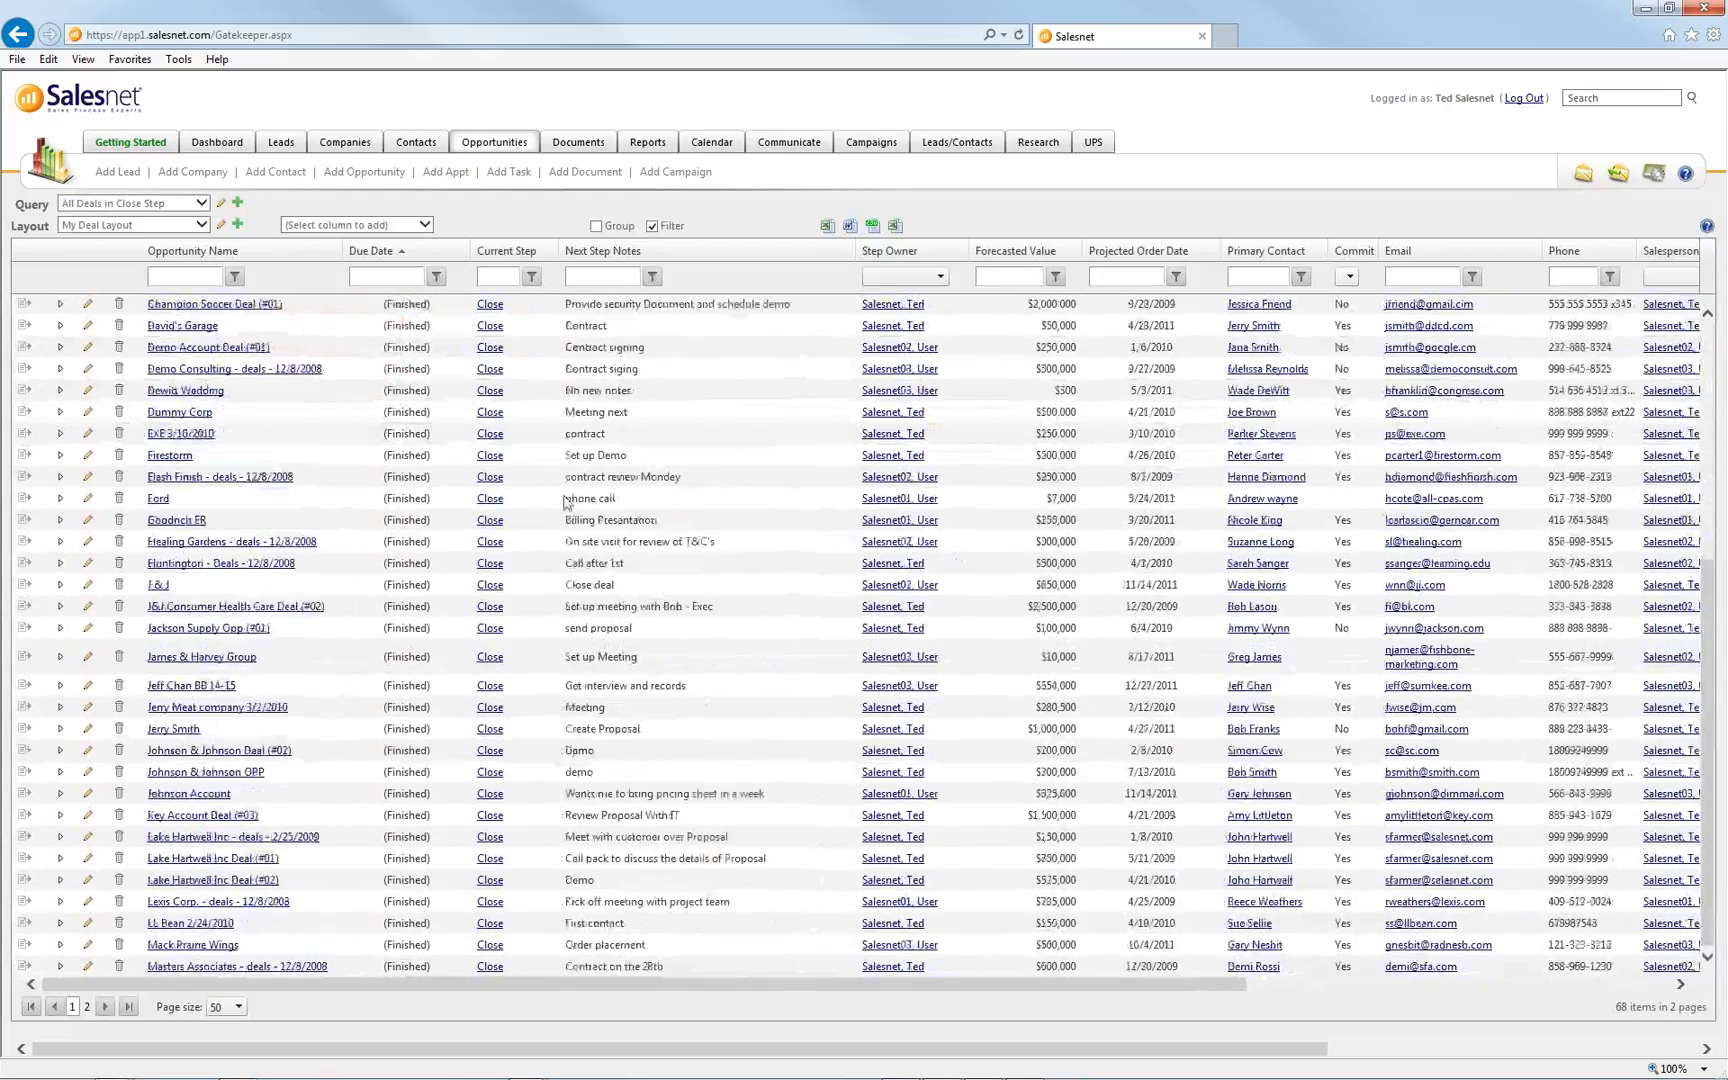
pyautogui.scroll(5, 530, 480)
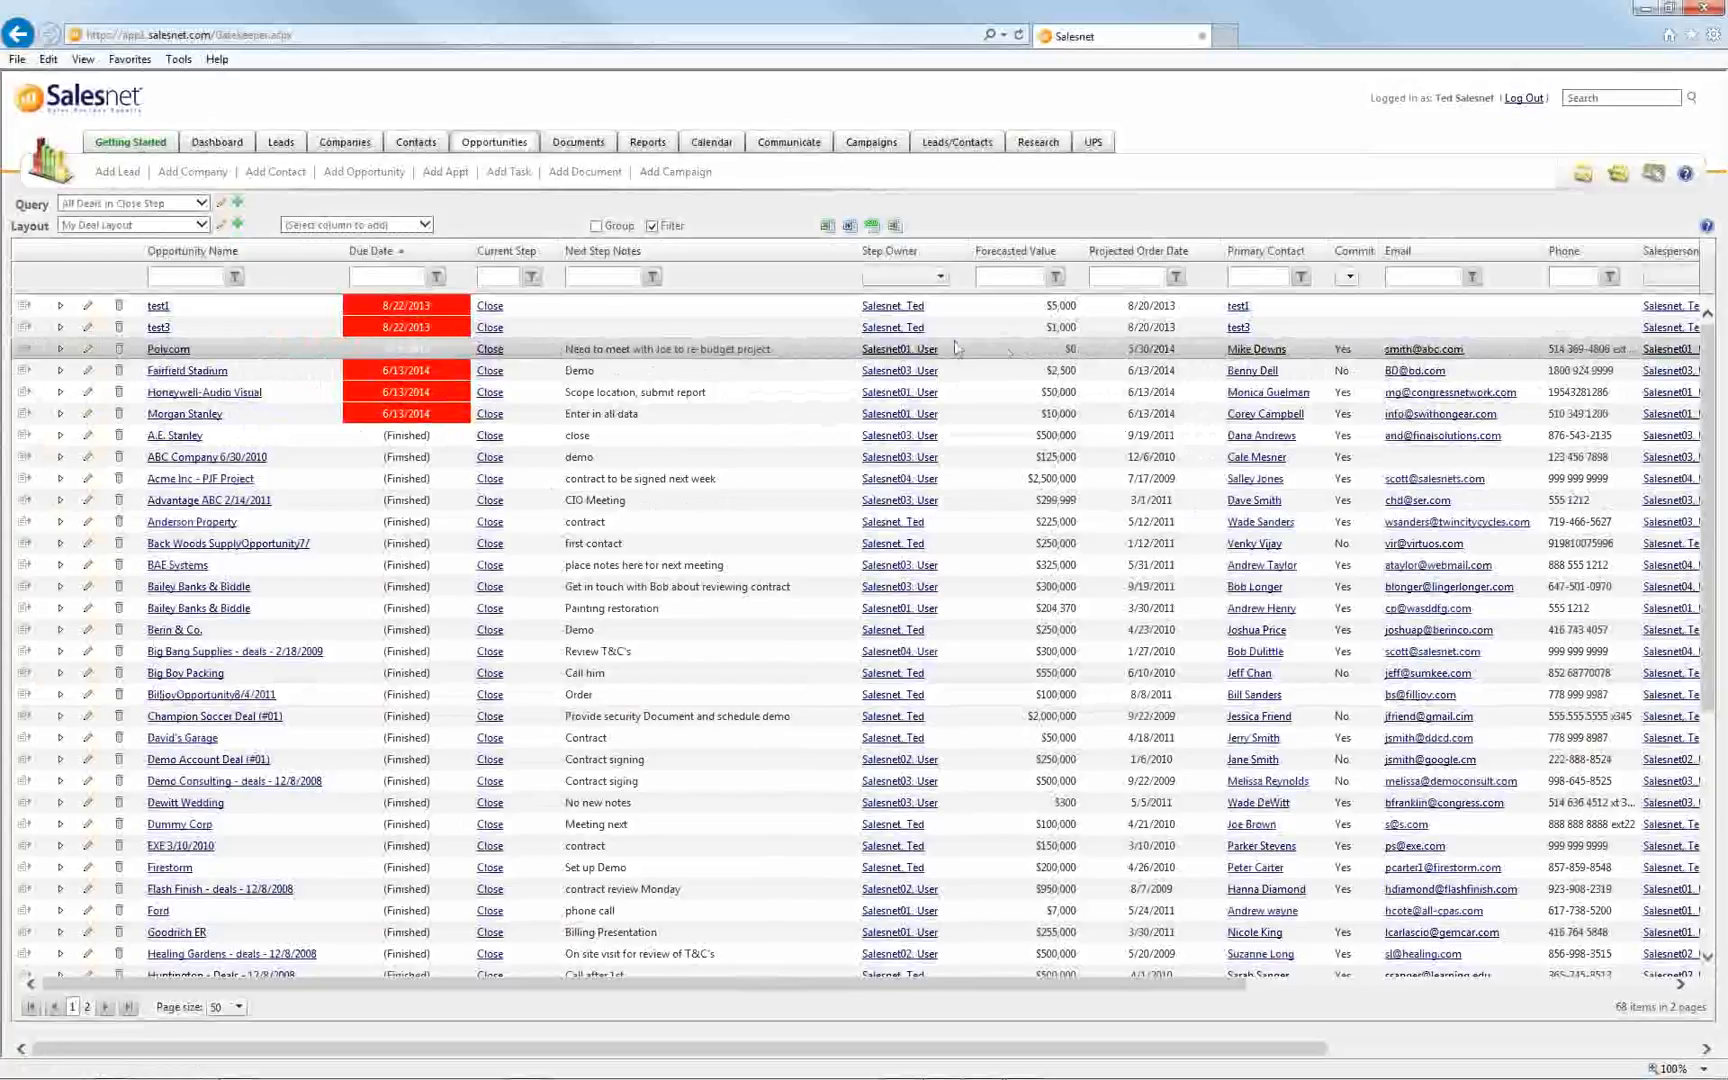
# Show My Opportunities in the Support Issues Listing layout, sorted by Due Date
pyautogui.click(205, 205)
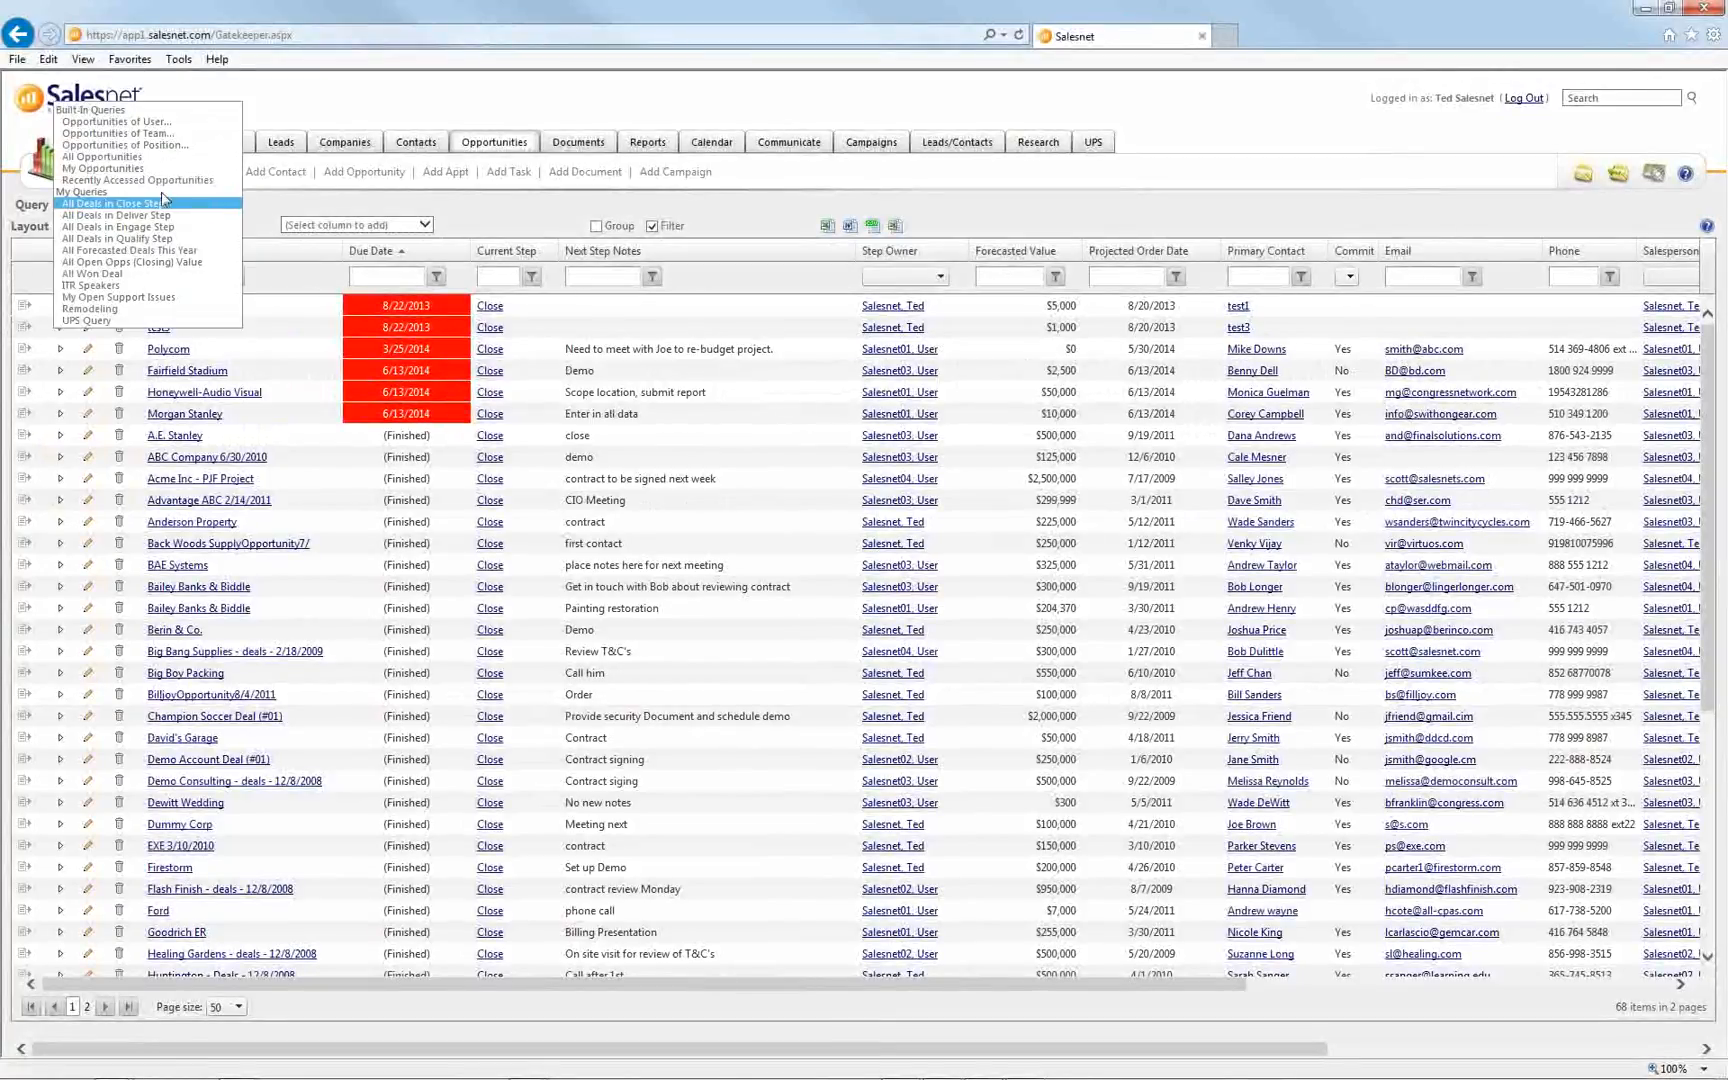
pyautogui.click(140, 168)
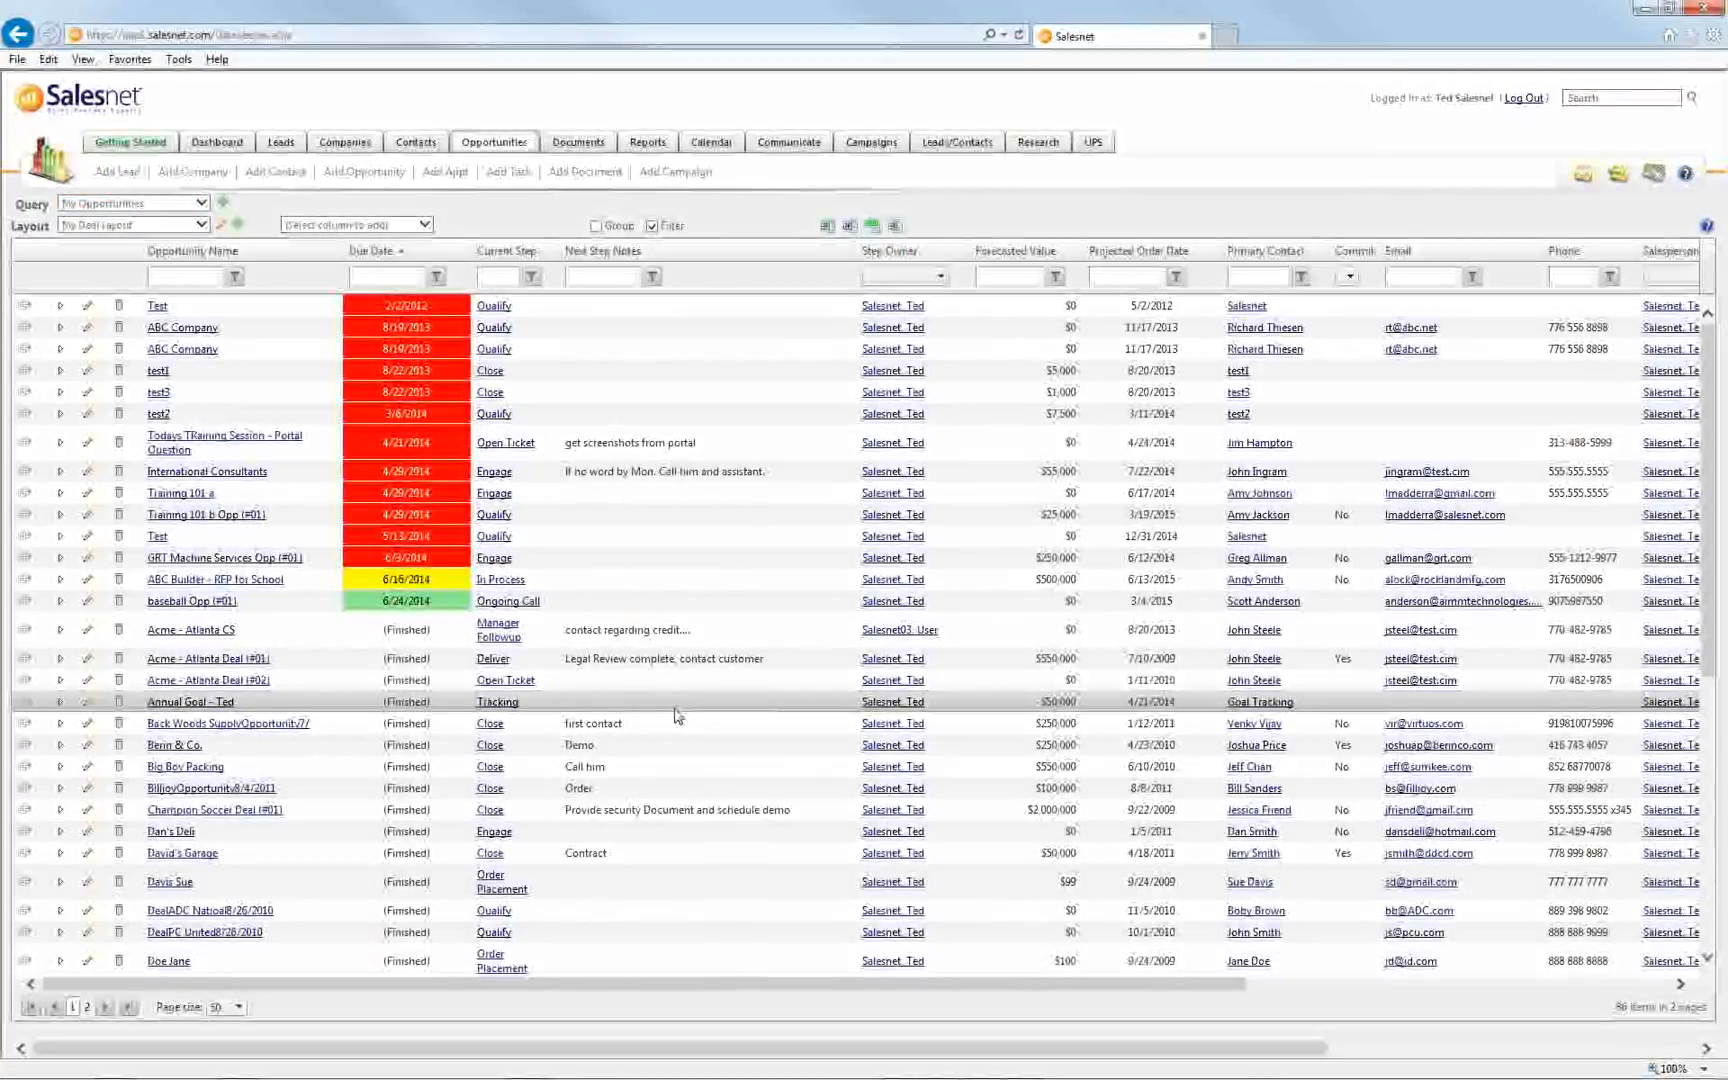
pyautogui.click(201, 226)
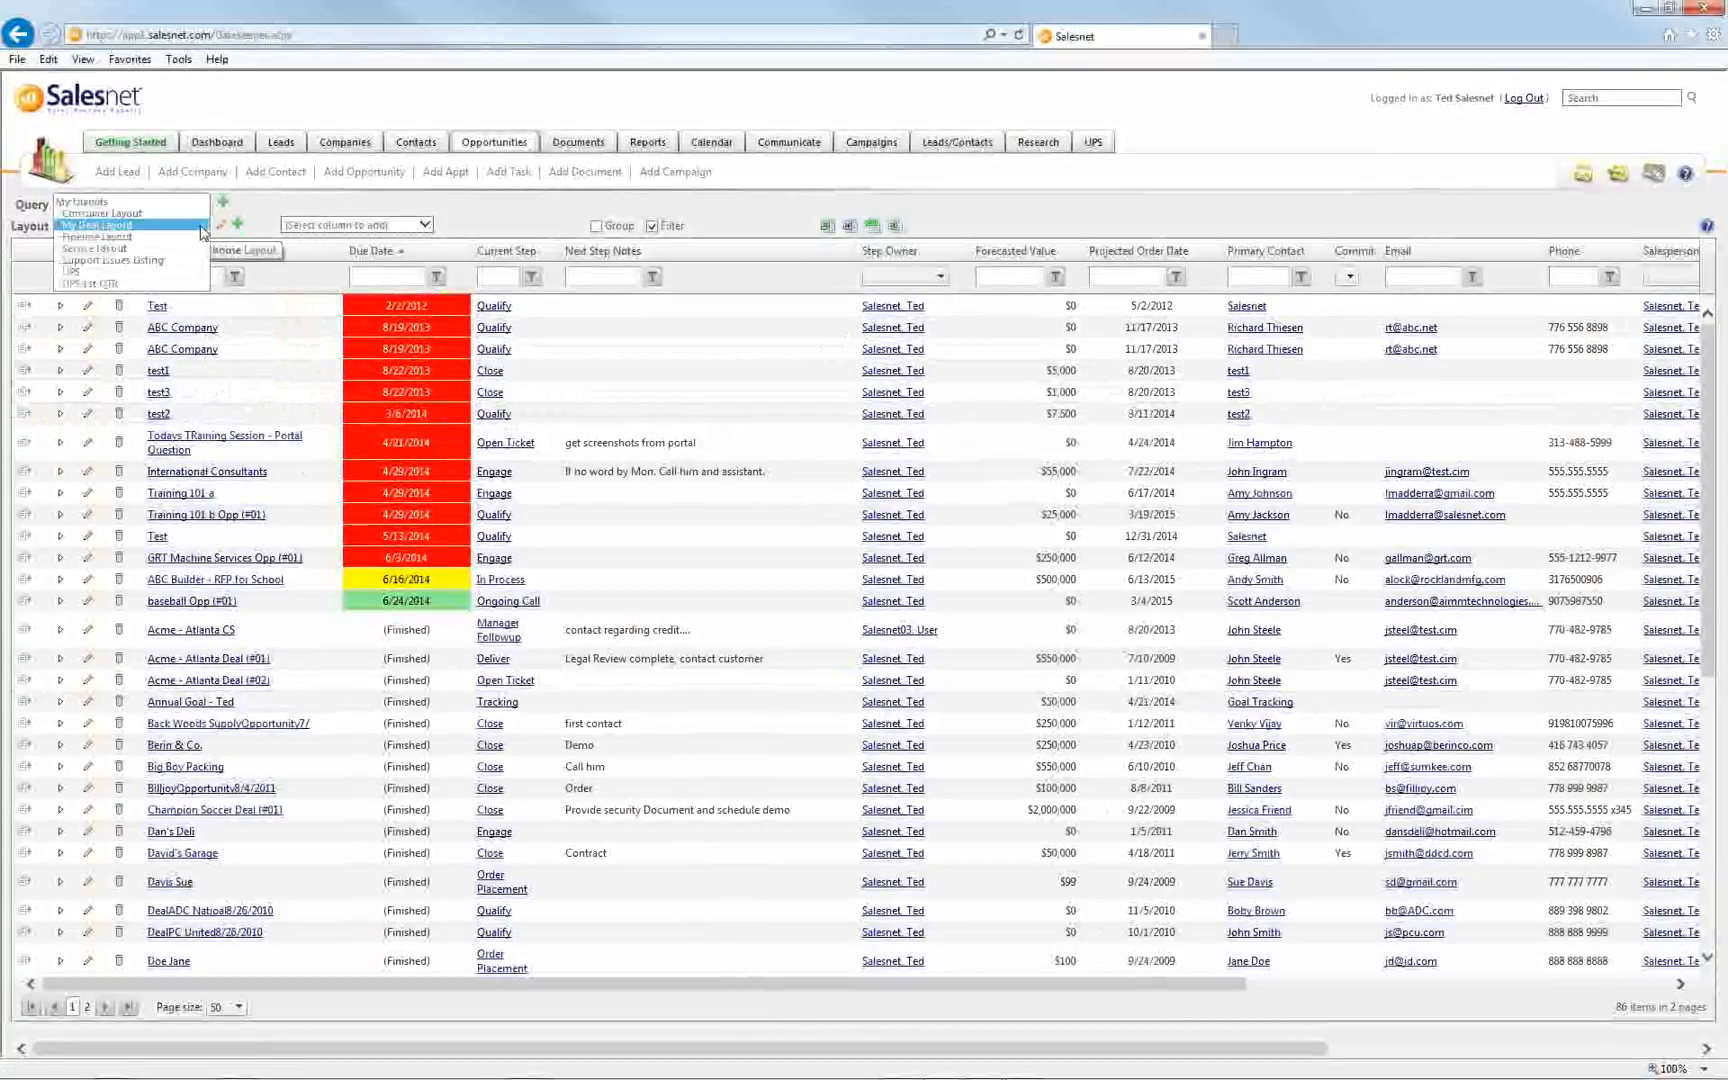
pyautogui.click(125, 260)
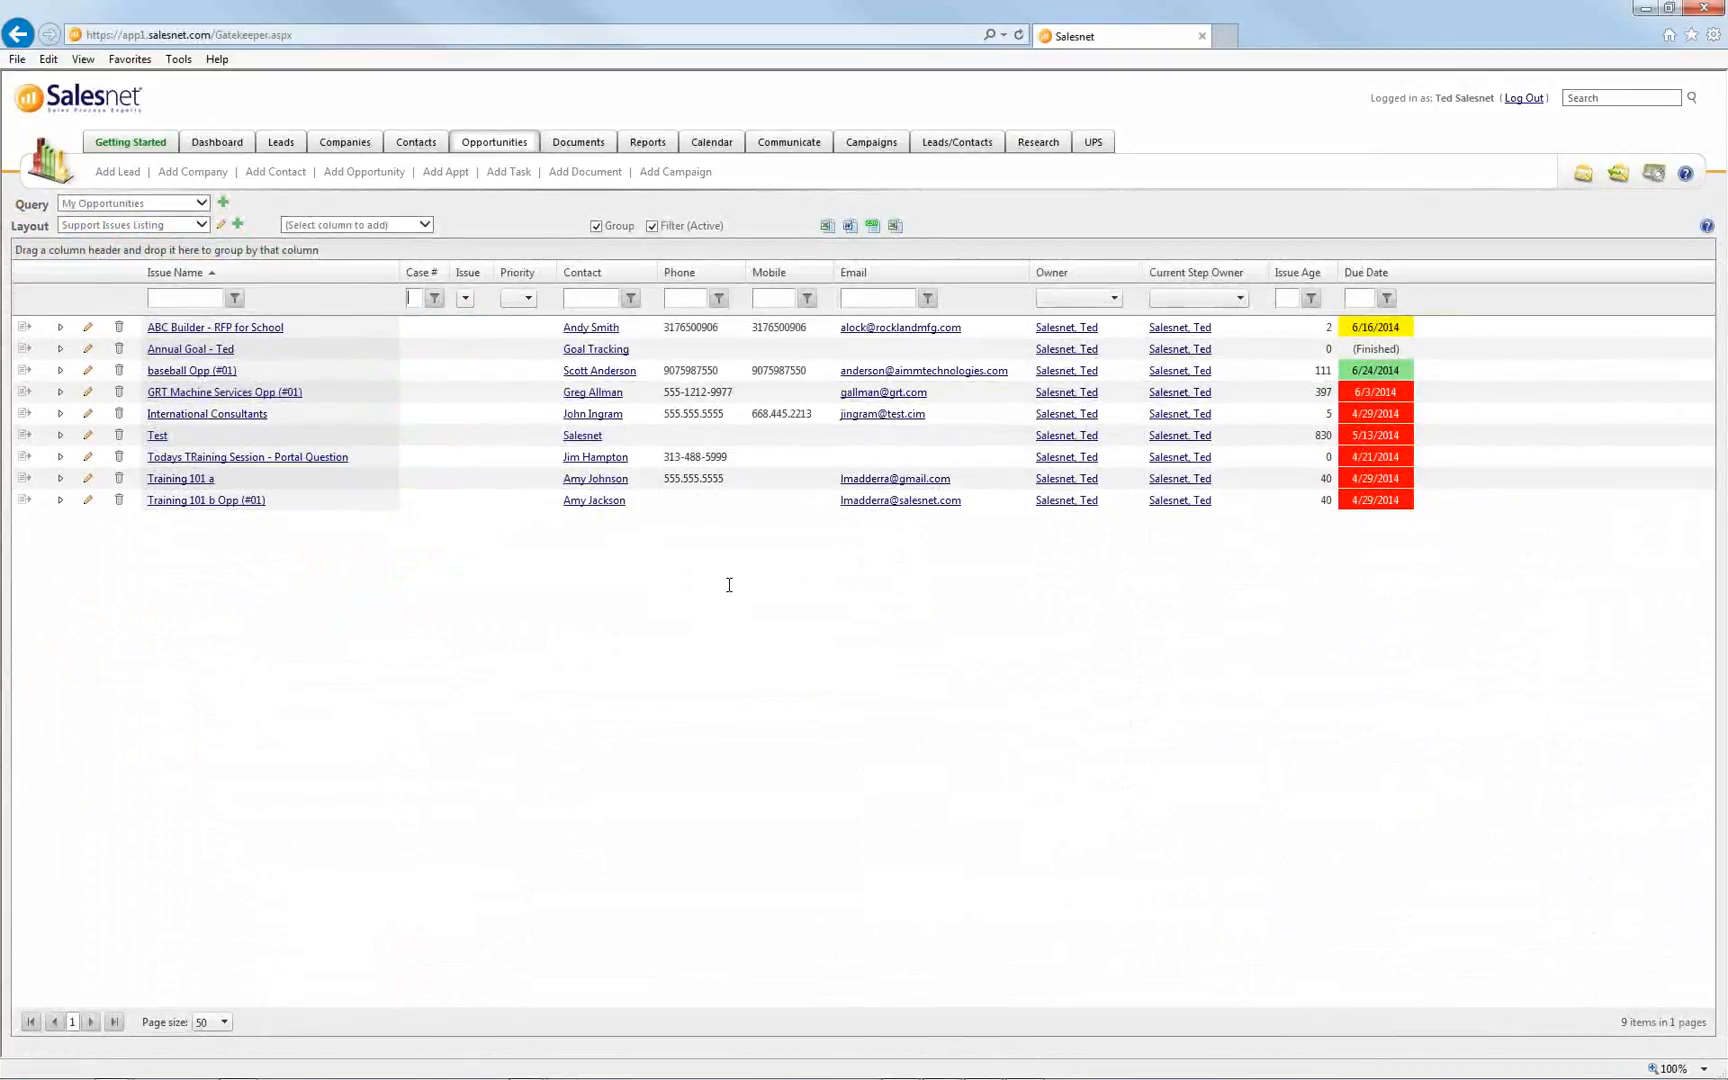
pyautogui.click(1366, 273)
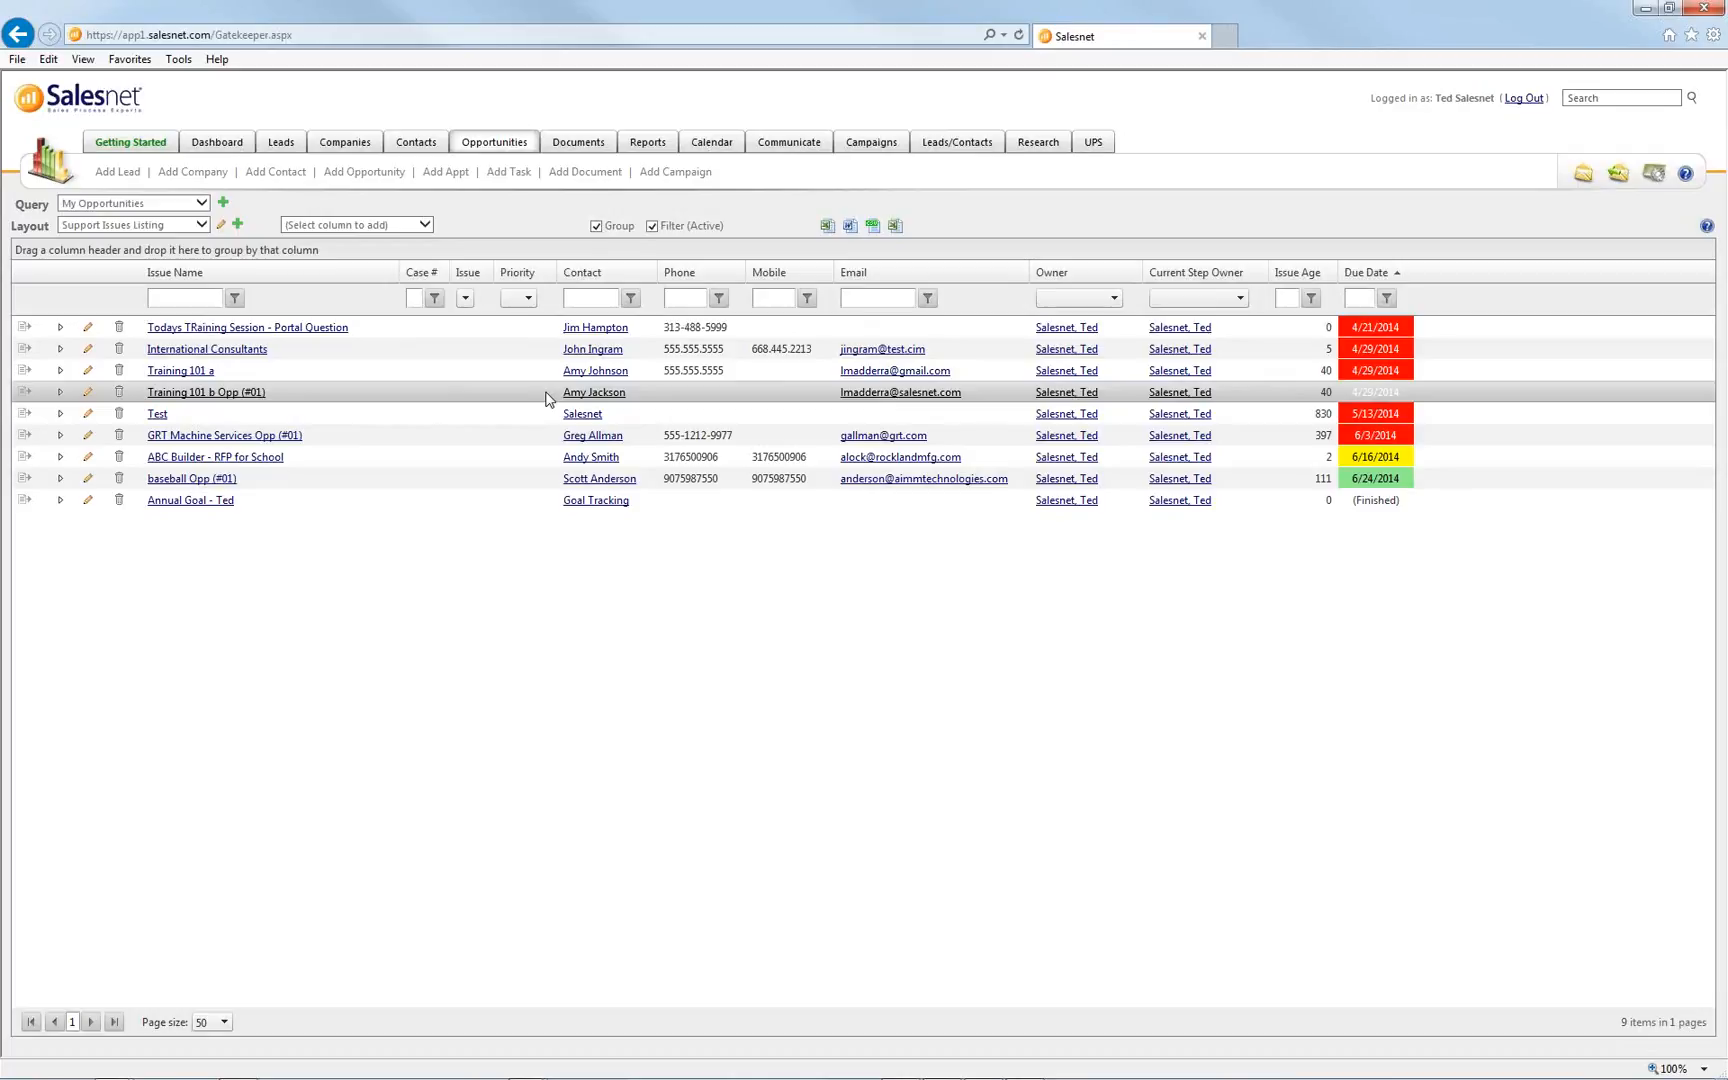
# Open the Support Issues Listing layout for editing and enlarge its window to examine all the selected fields
pyautogui.click(221, 226)
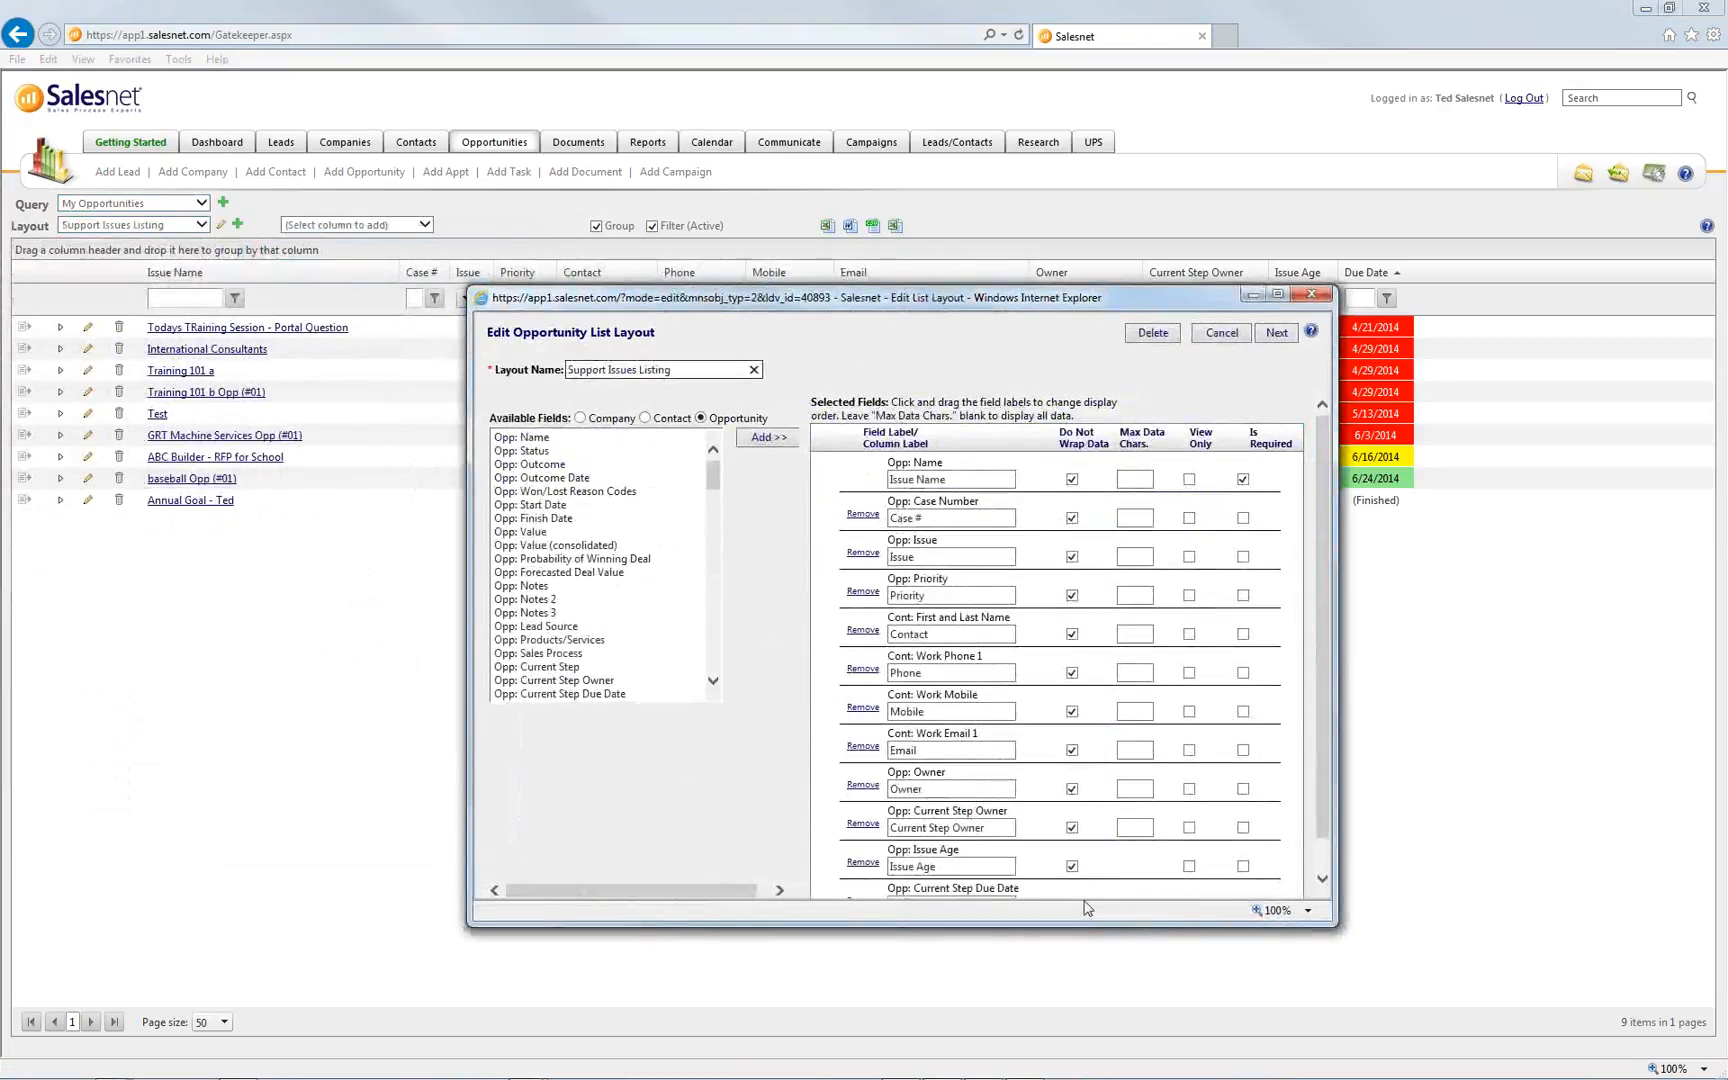
pyautogui.moveTo(1071, 922); pyautogui.dragTo(1071, 998)
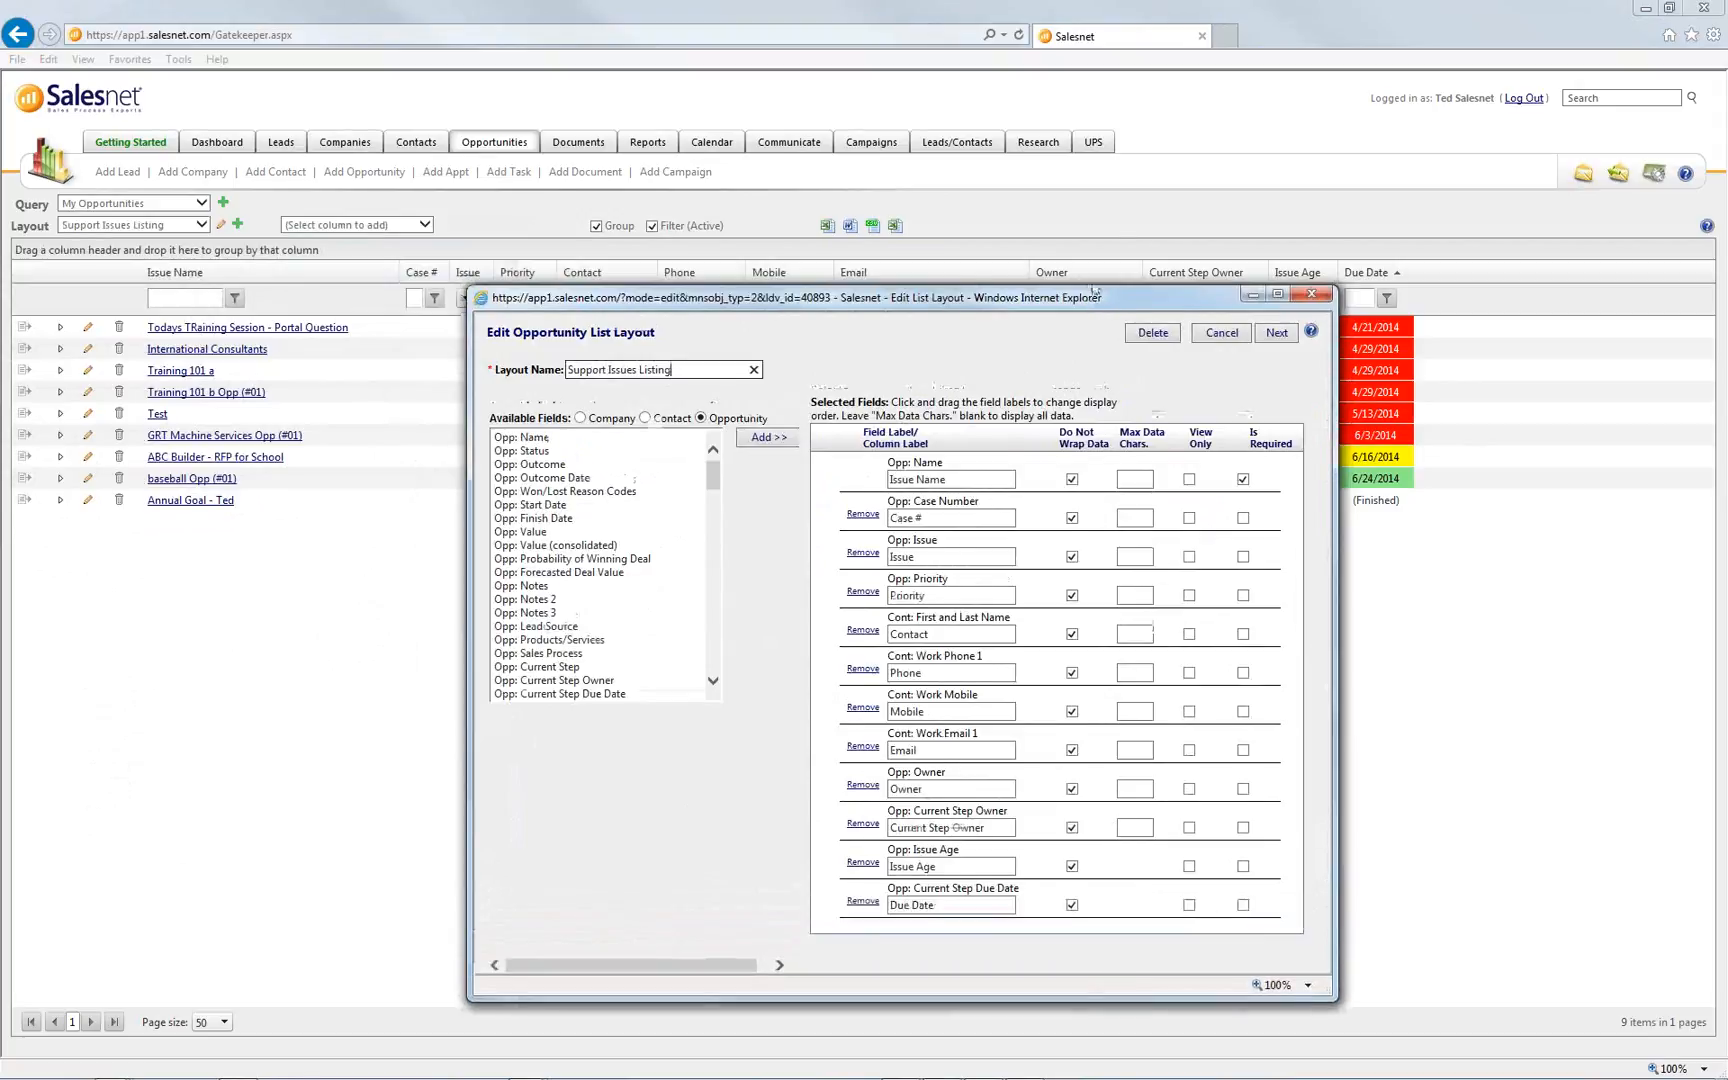
pyautogui.moveTo(1093, 290); pyautogui.dragTo(1099, 203)
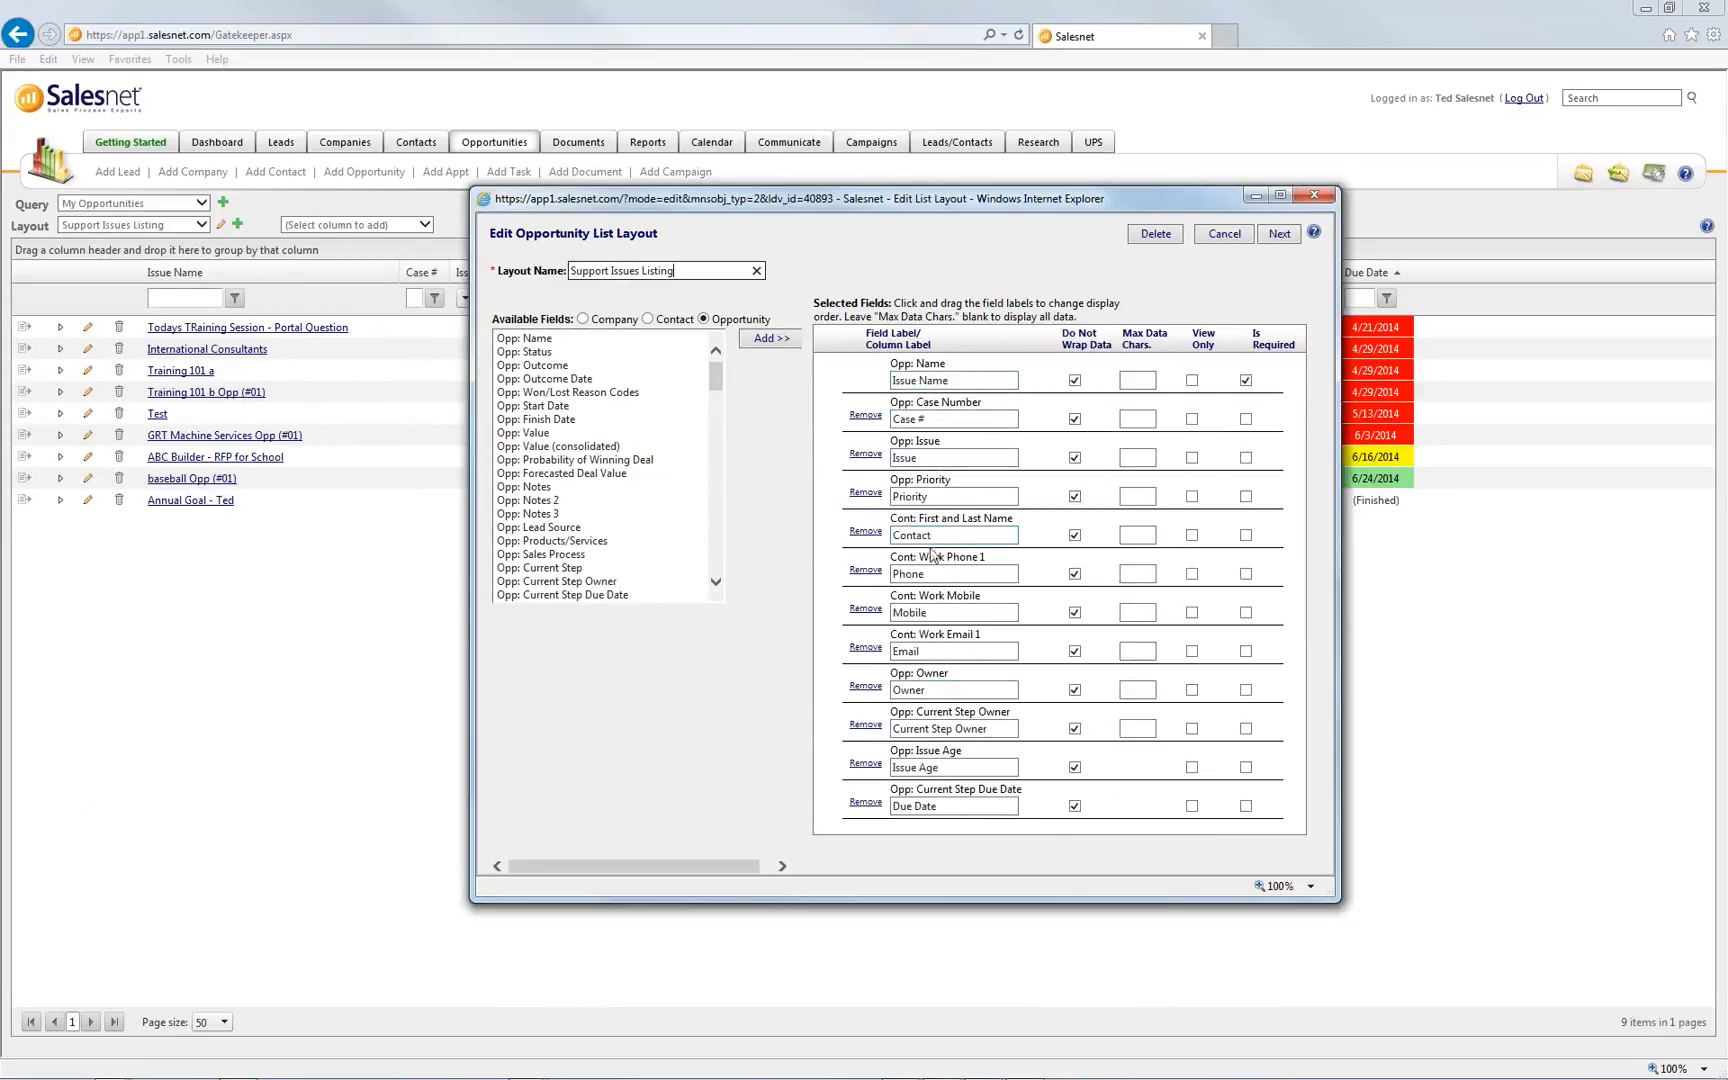
# Move Work Mobile above Work Phone 1 in the layout's selected fields and add the company field Co. Name
pyautogui.click(939, 596)
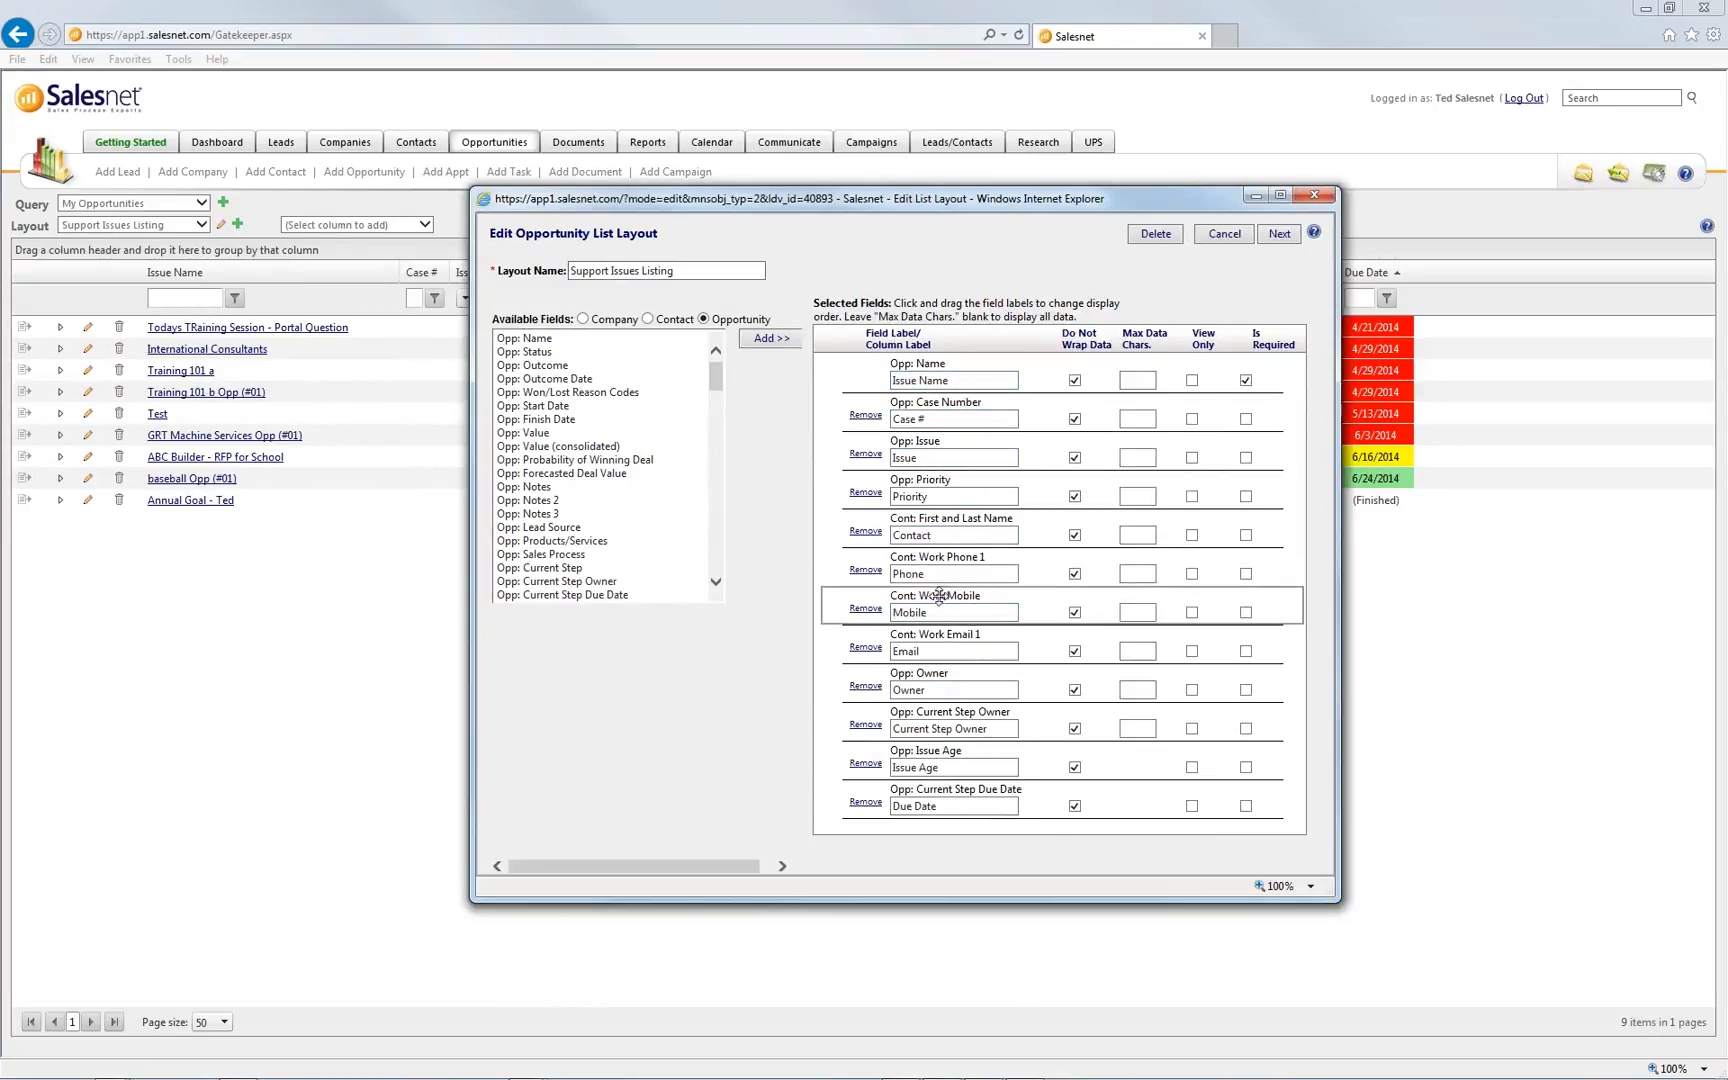
pyautogui.moveTo(939, 596); pyautogui.dragTo(939, 557)
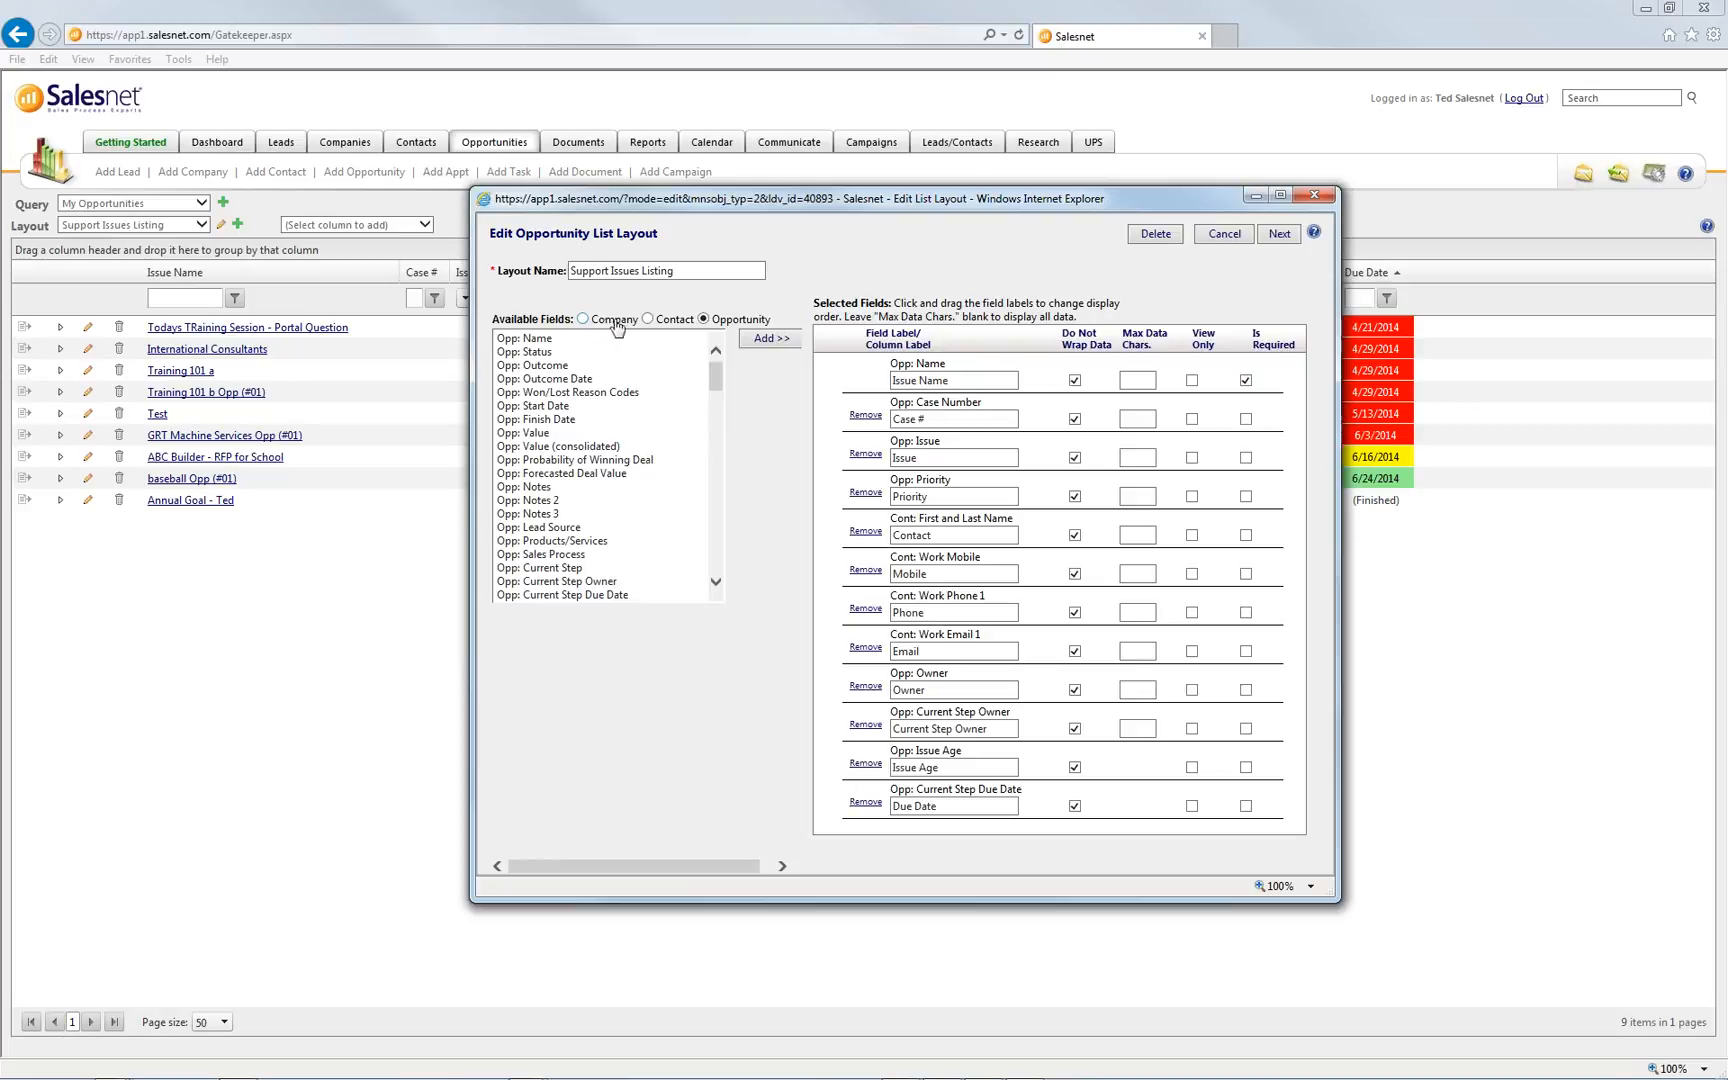
pyautogui.click(648, 319)
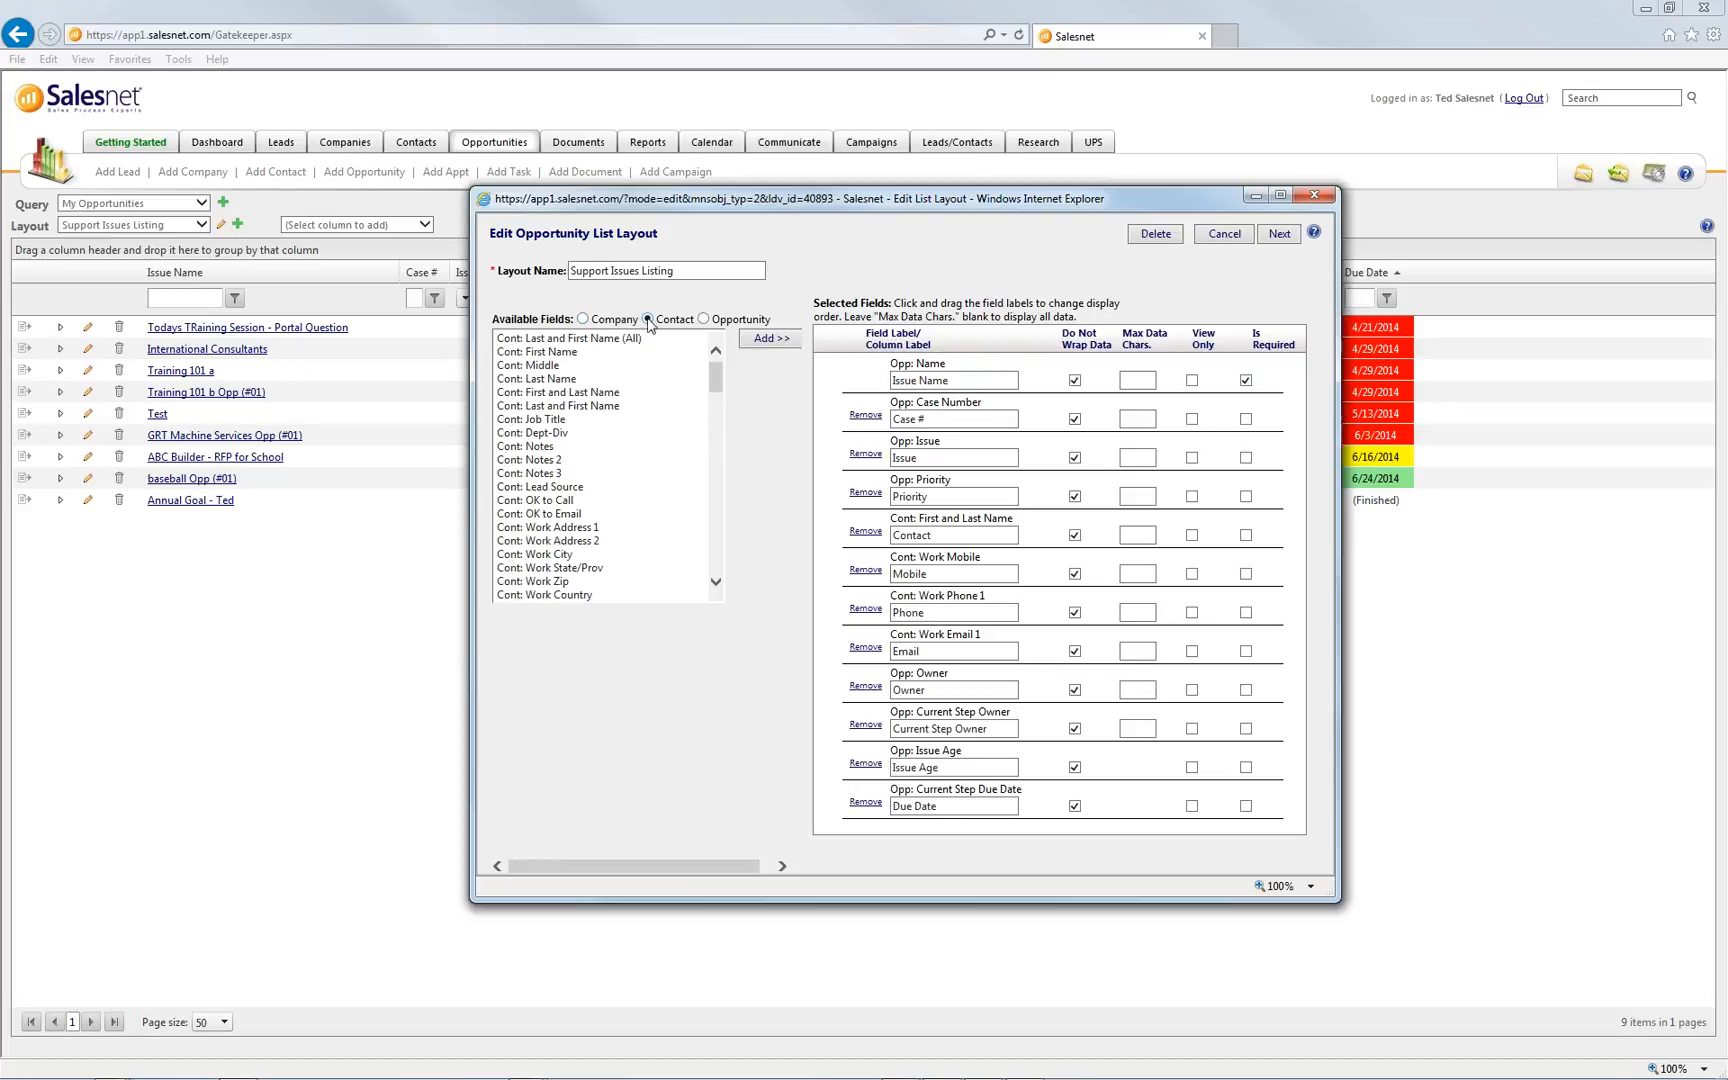
pyautogui.click(583, 319)
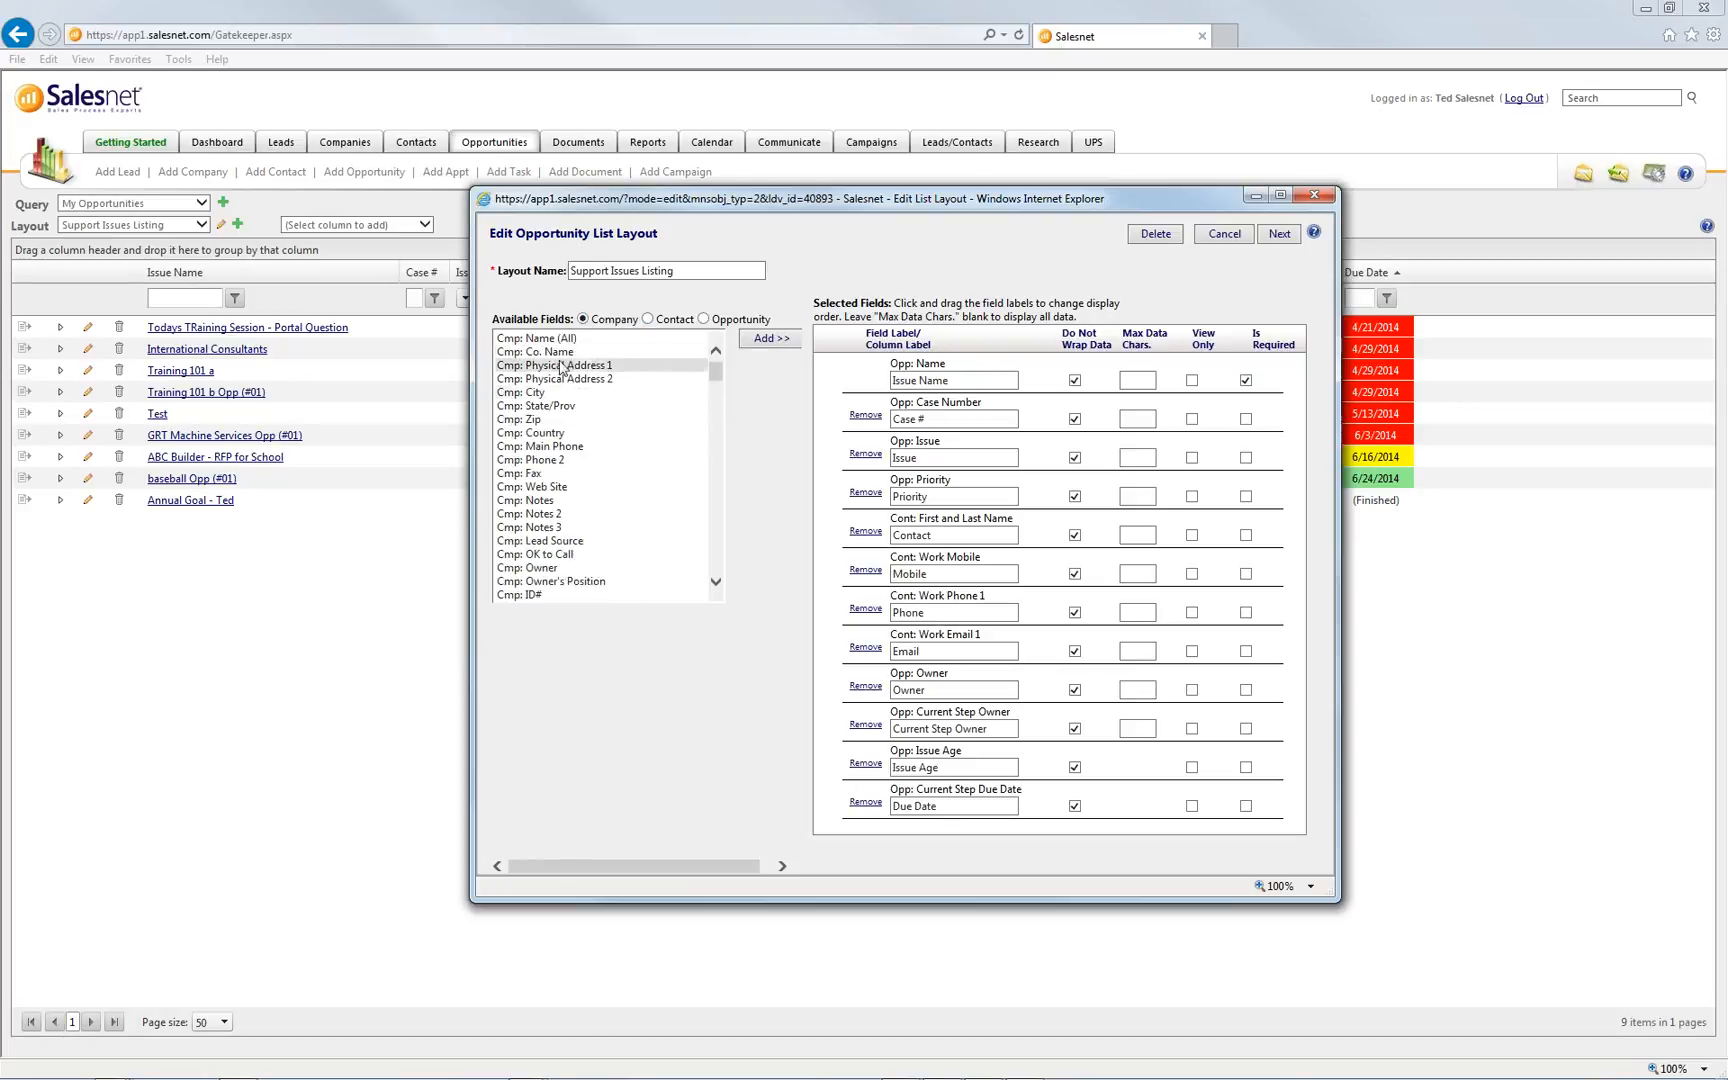
pyautogui.click(560, 352)
pyautogui.click(770, 338)
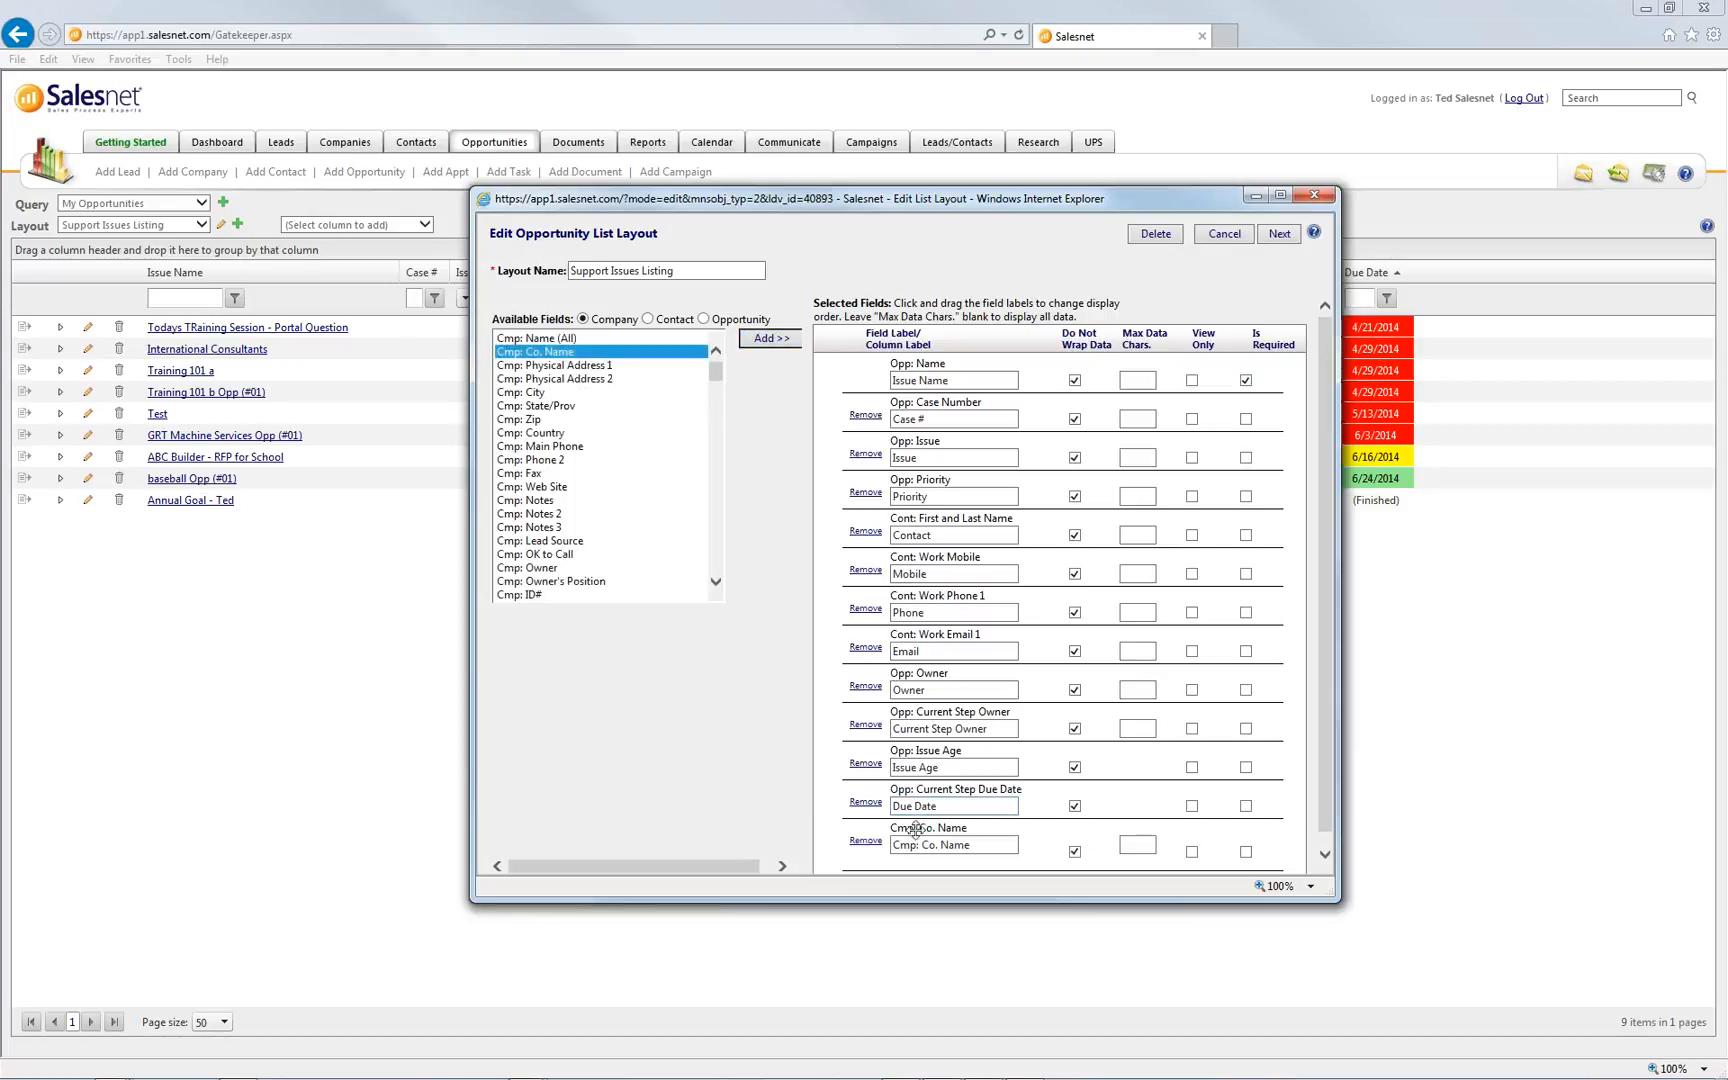
# Relabel the added company field Co. Name without its prefix and place it between Priority and Contact
pyautogui.moveTo(919, 844); pyautogui.dragTo(870, 852)
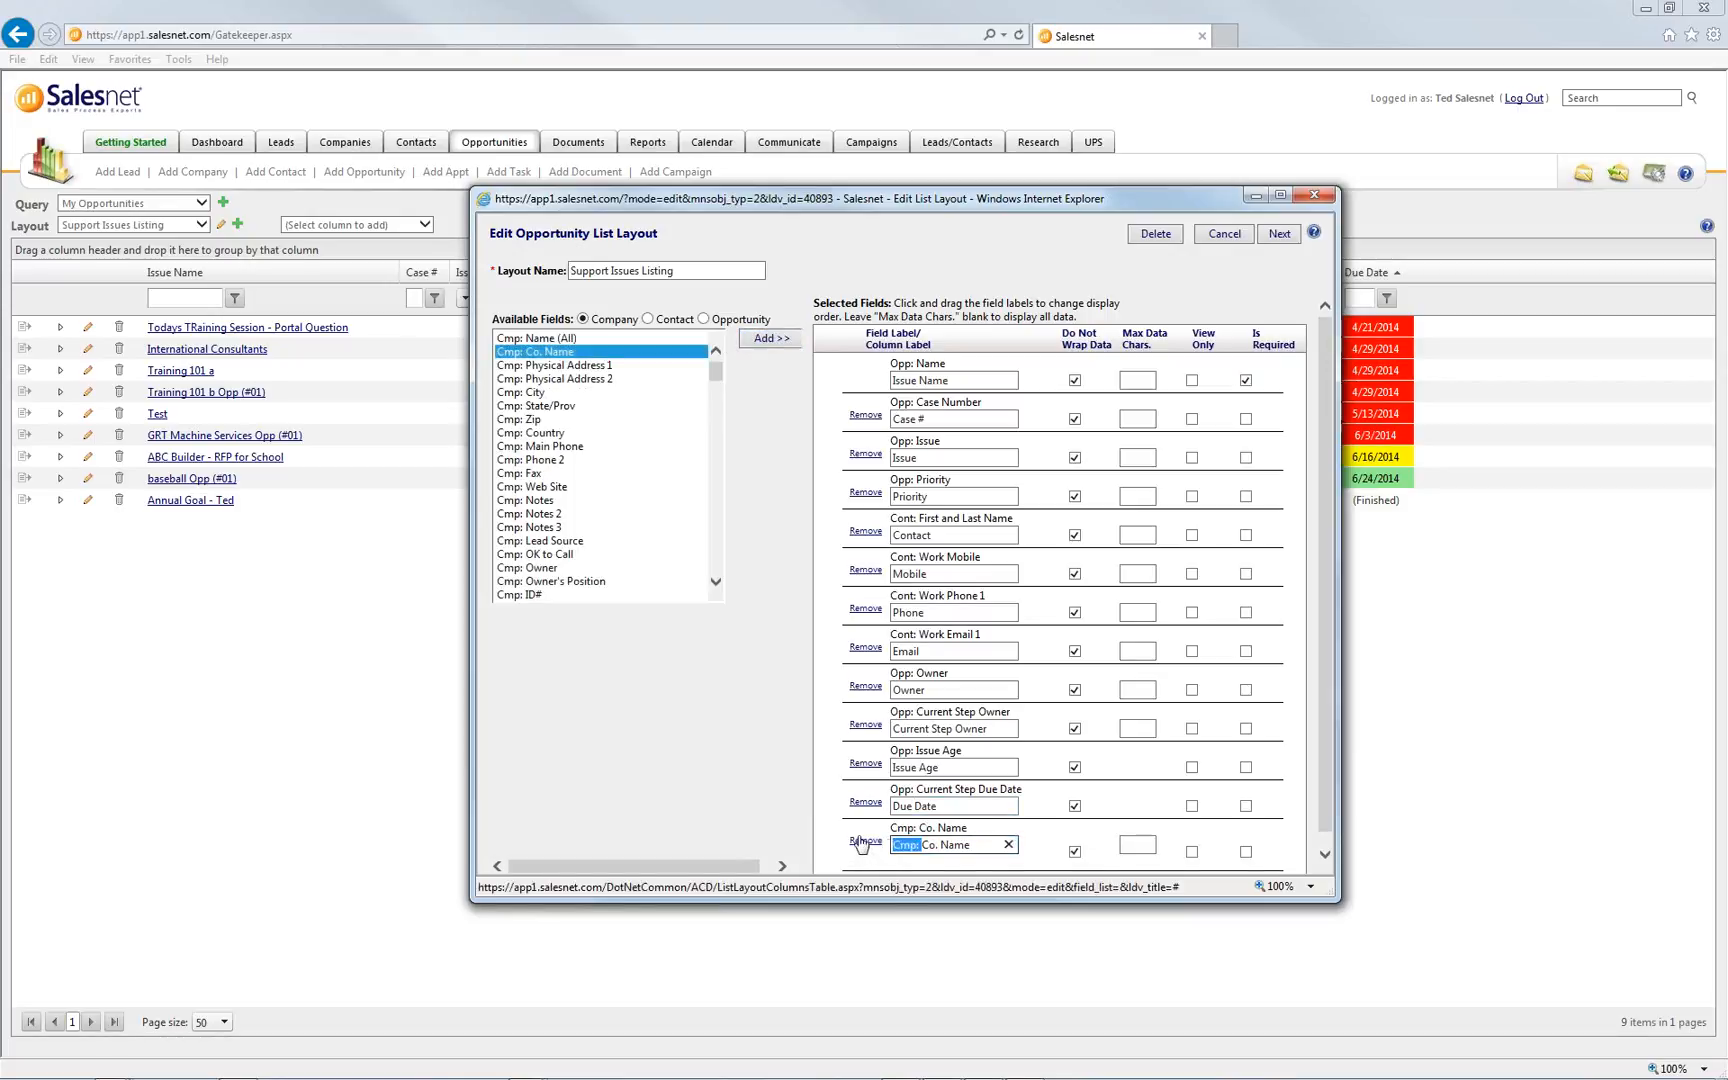
pyautogui.press('BackSpace')
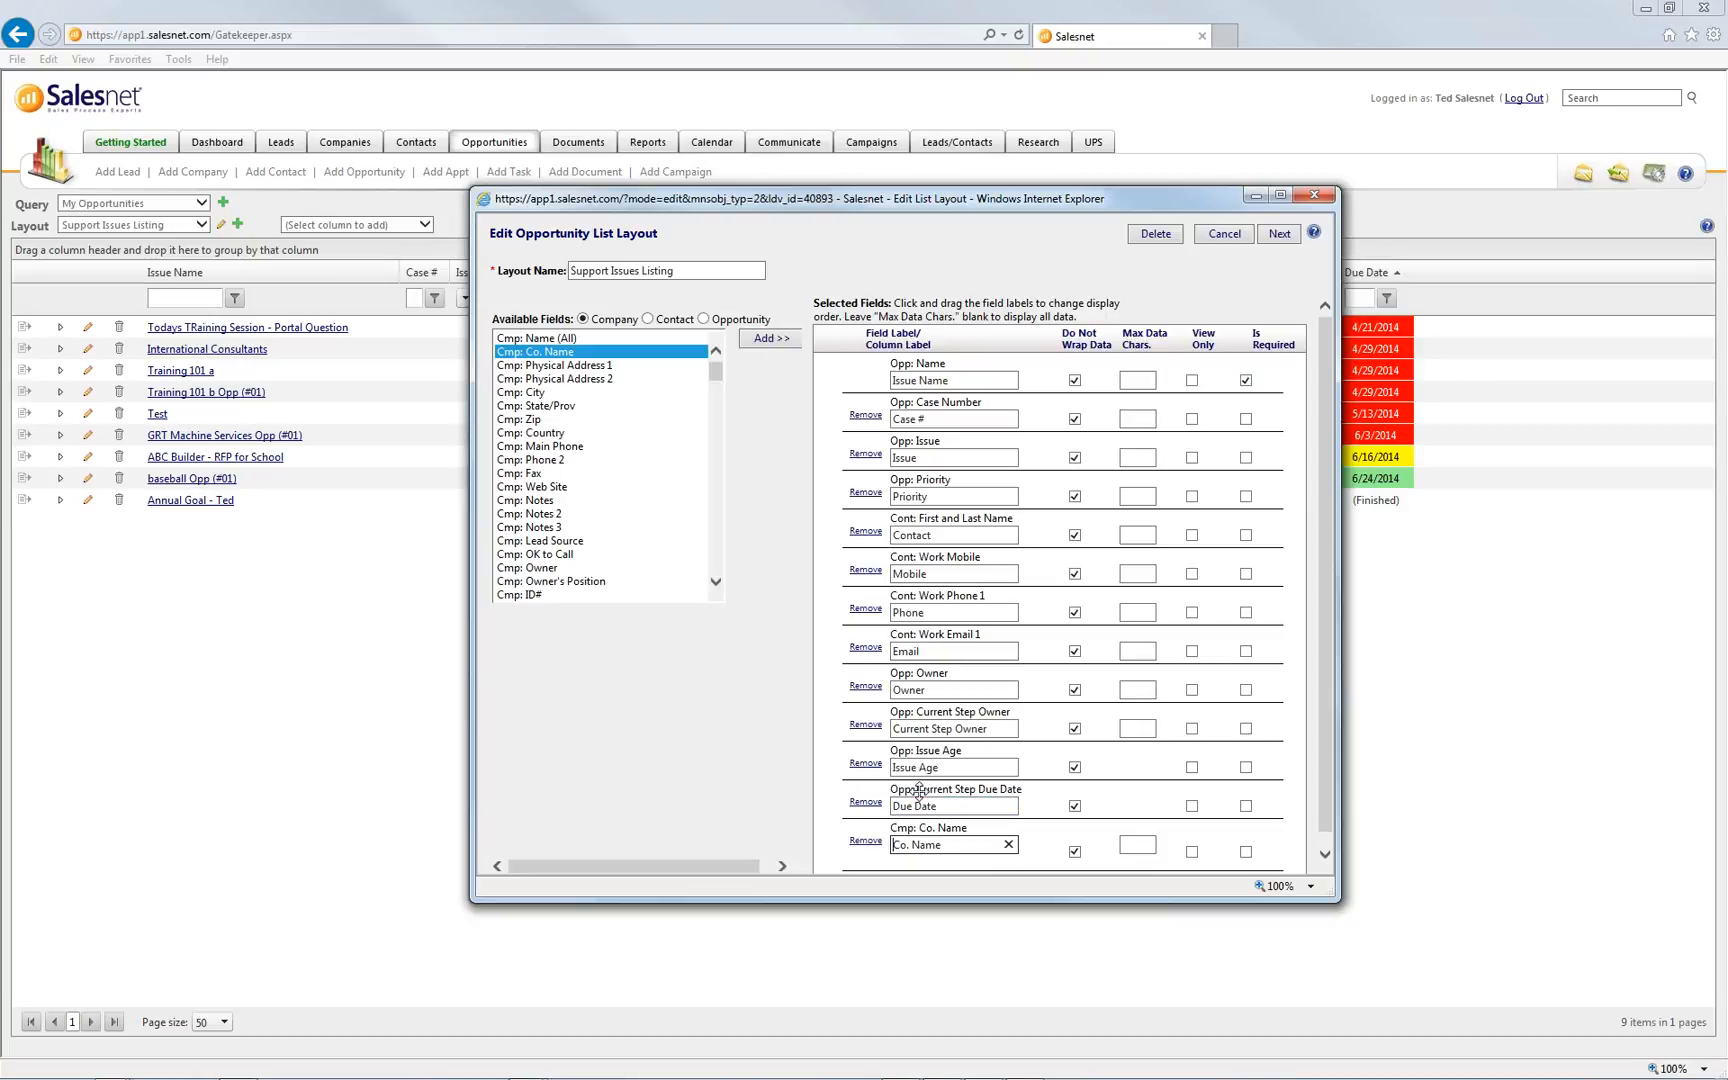
pyautogui.moveTo(925, 828); pyautogui.dragTo(952, 512)
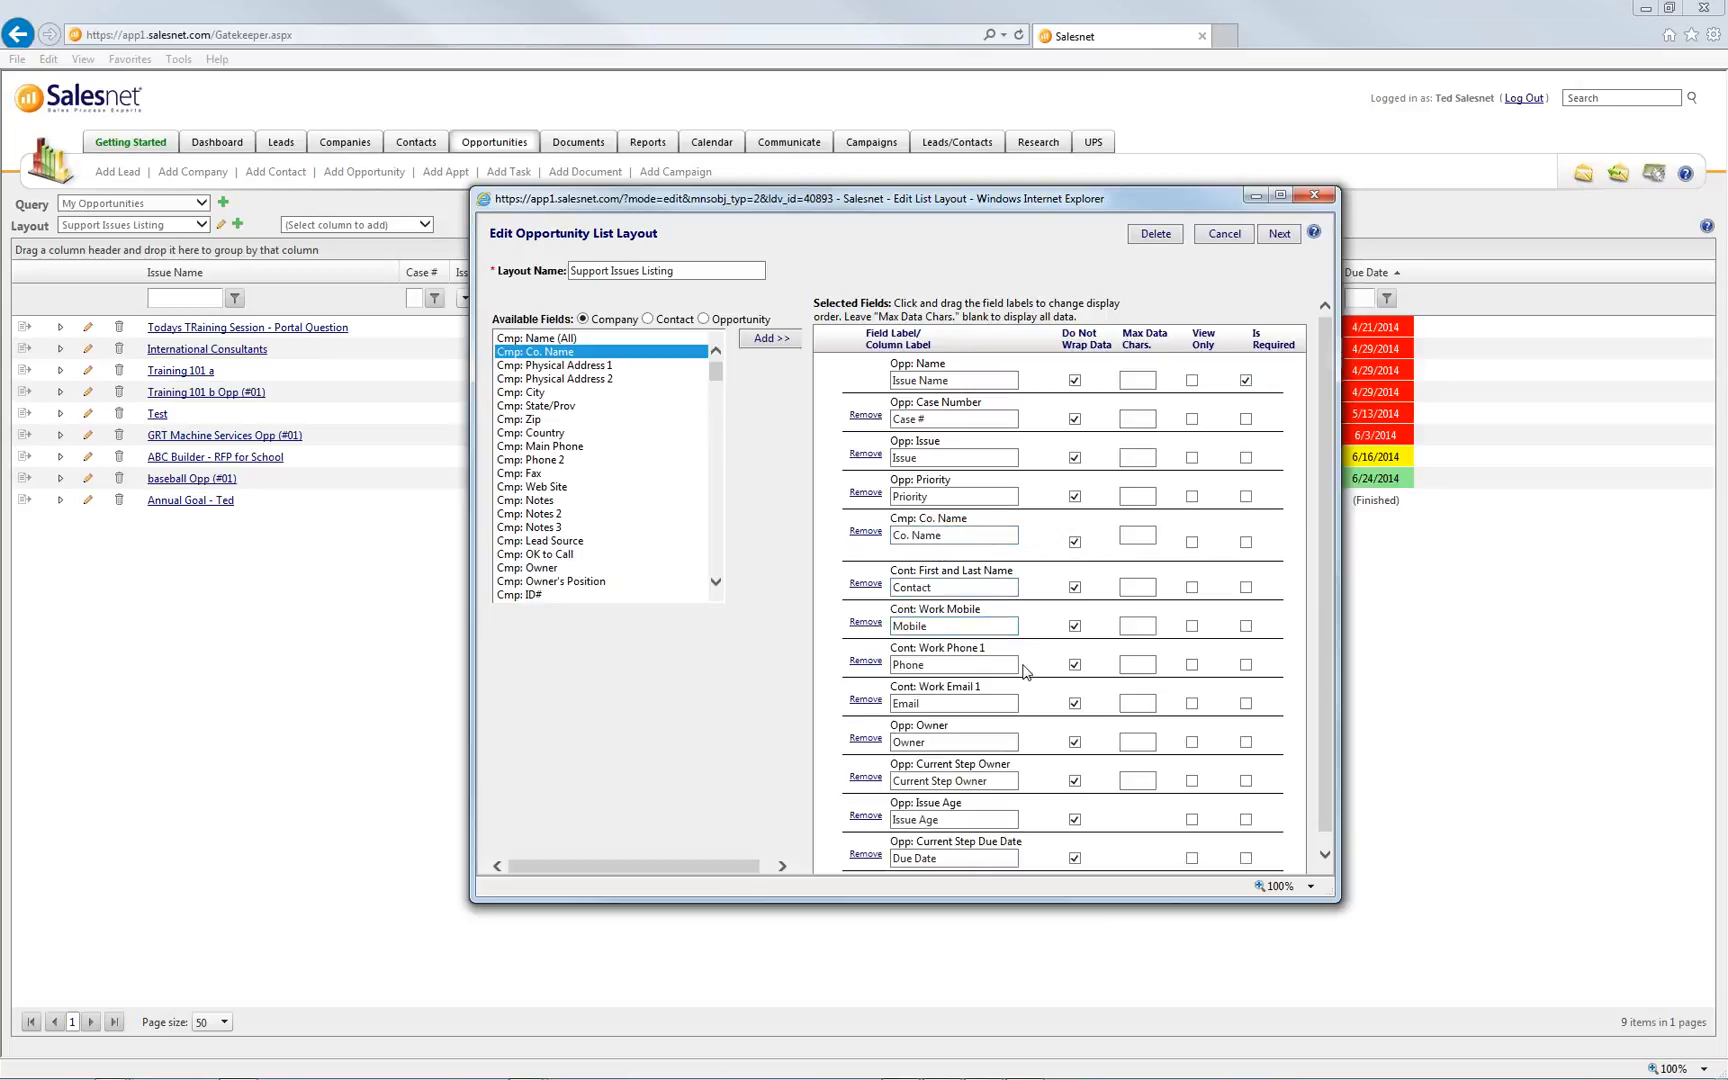
pyautogui.scroll(-1, 1025, 672)
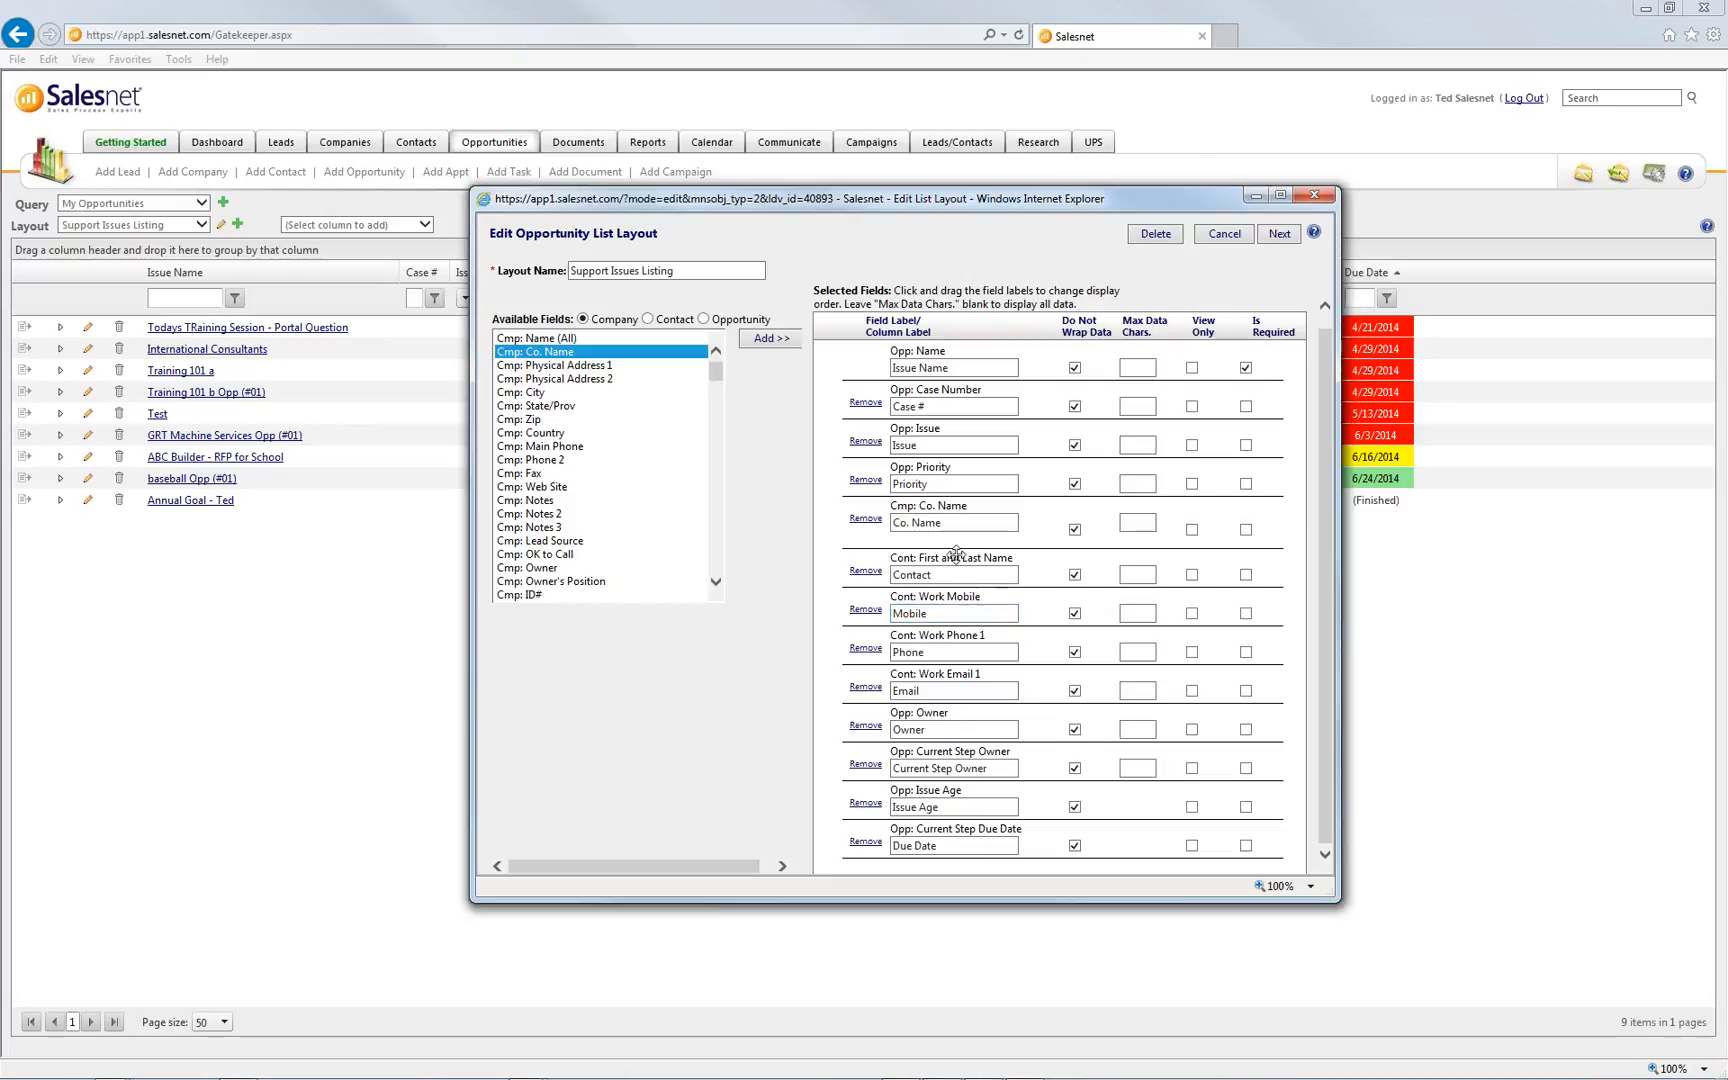
# Save the Support Issues Listing layout, published to All Users
pyautogui.click(948, 521)
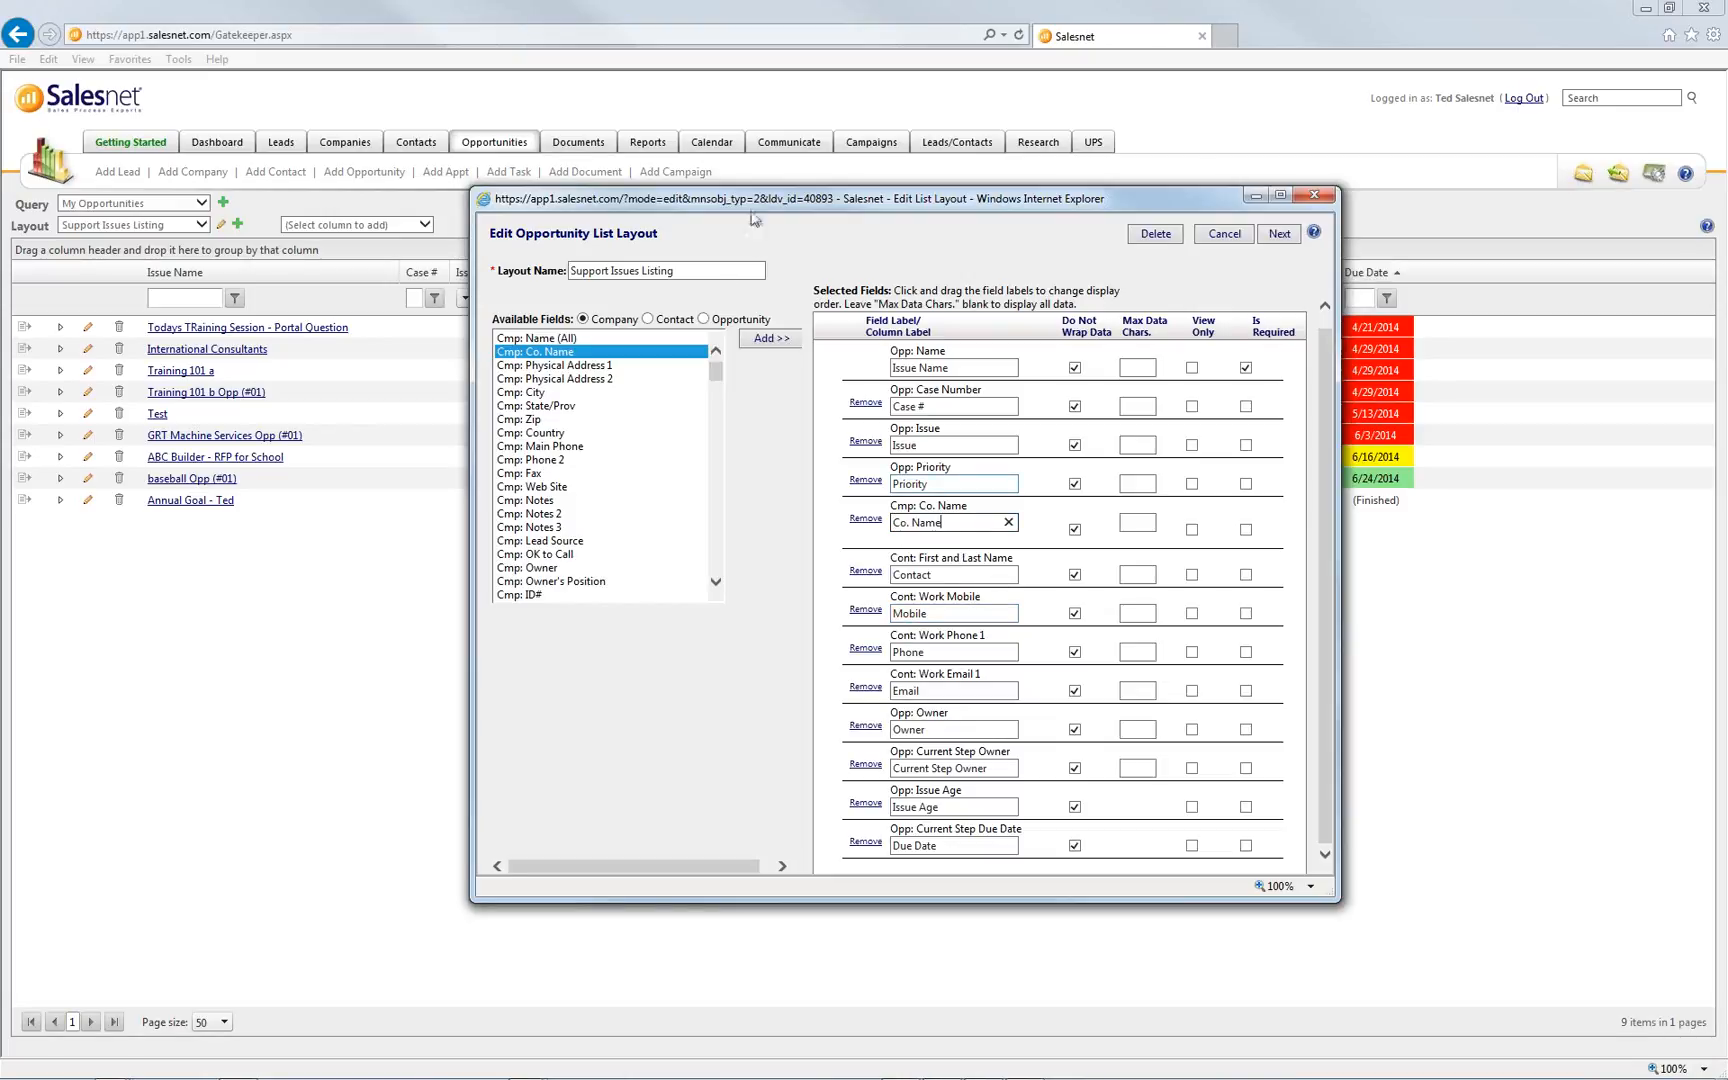
pyautogui.moveTo(766, 200); pyautogui.dragTo(927, 178)
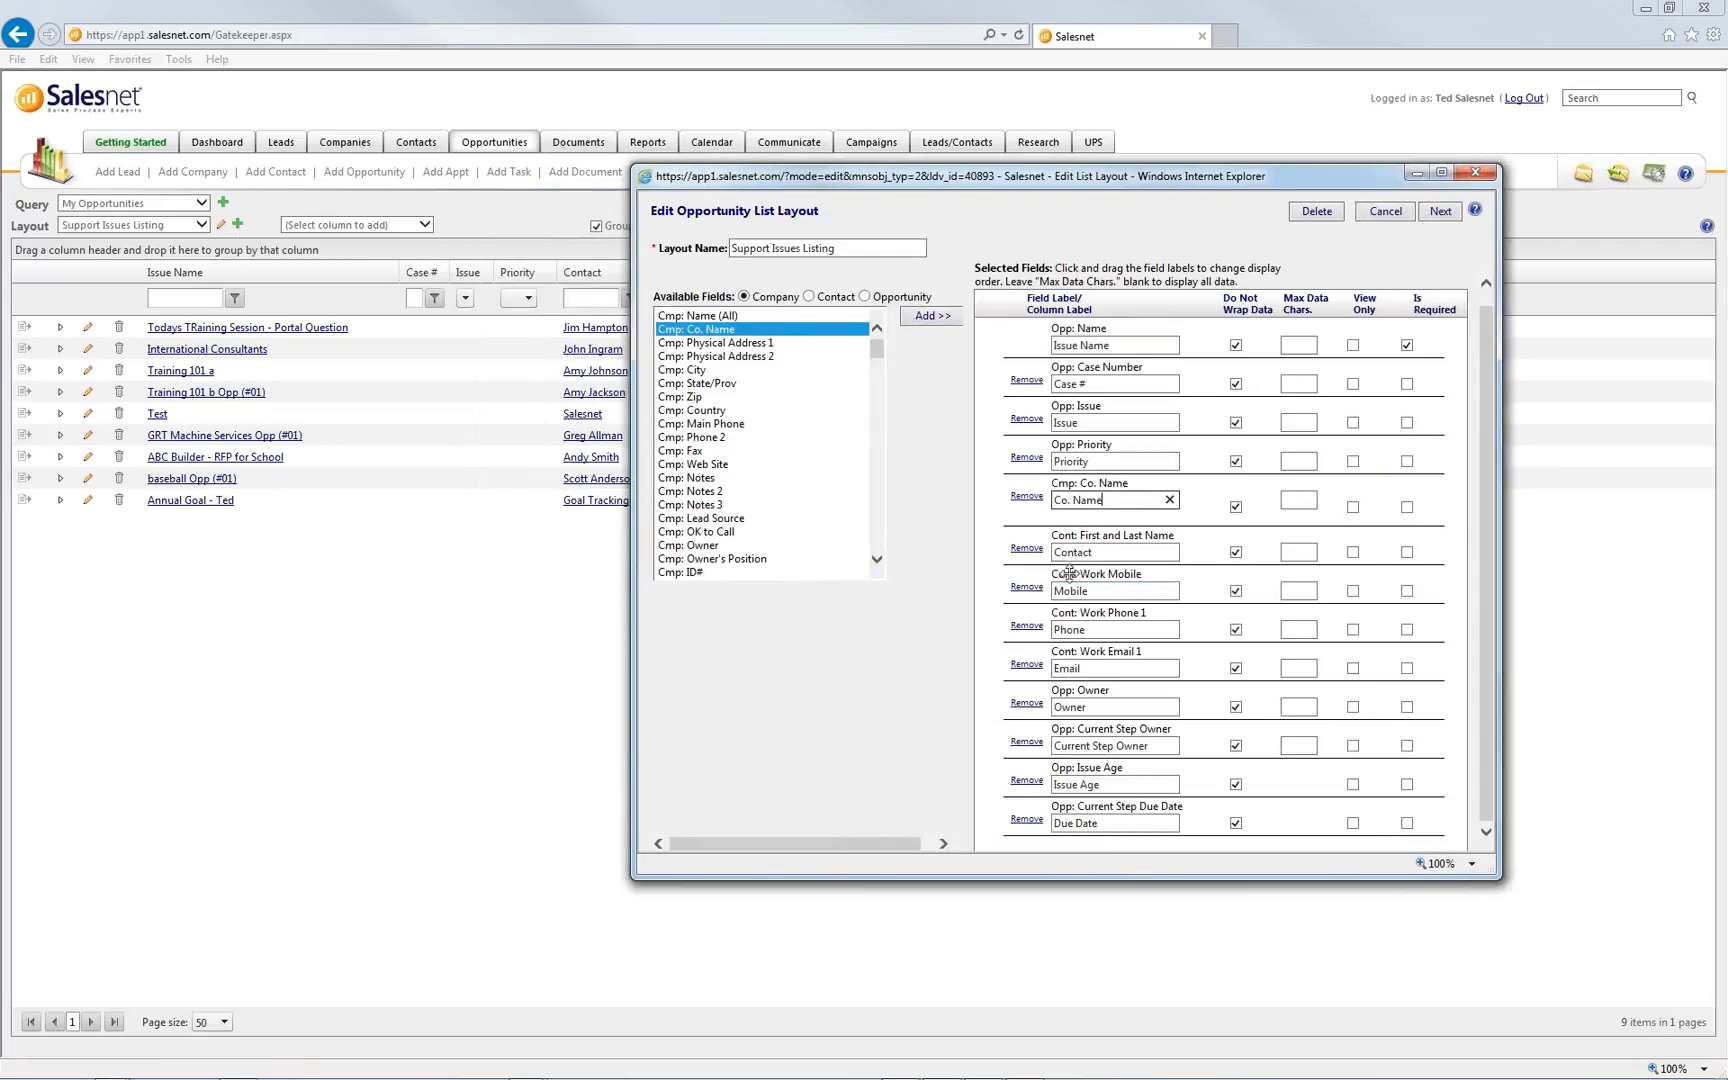
pyautogui.doubleClick(1100, 590)
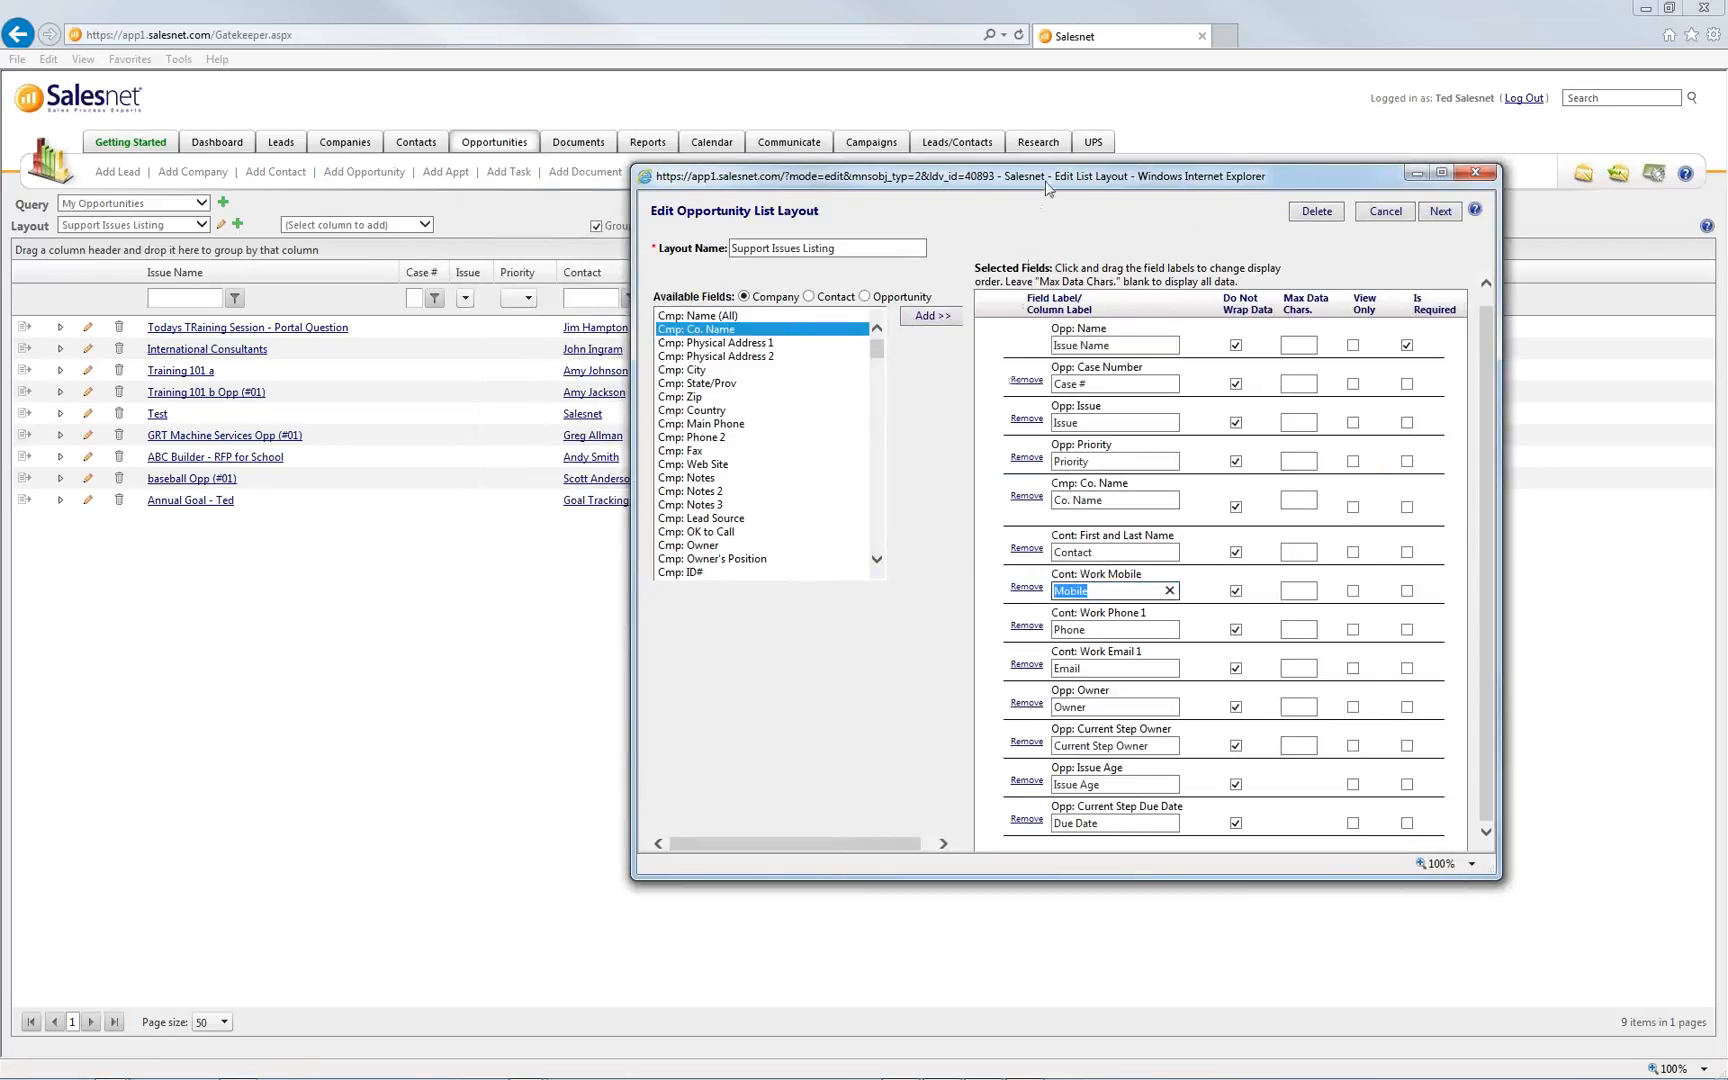
pyautogui.moveTo(1048, 184); pyautogui.dragTo(1052, 343)
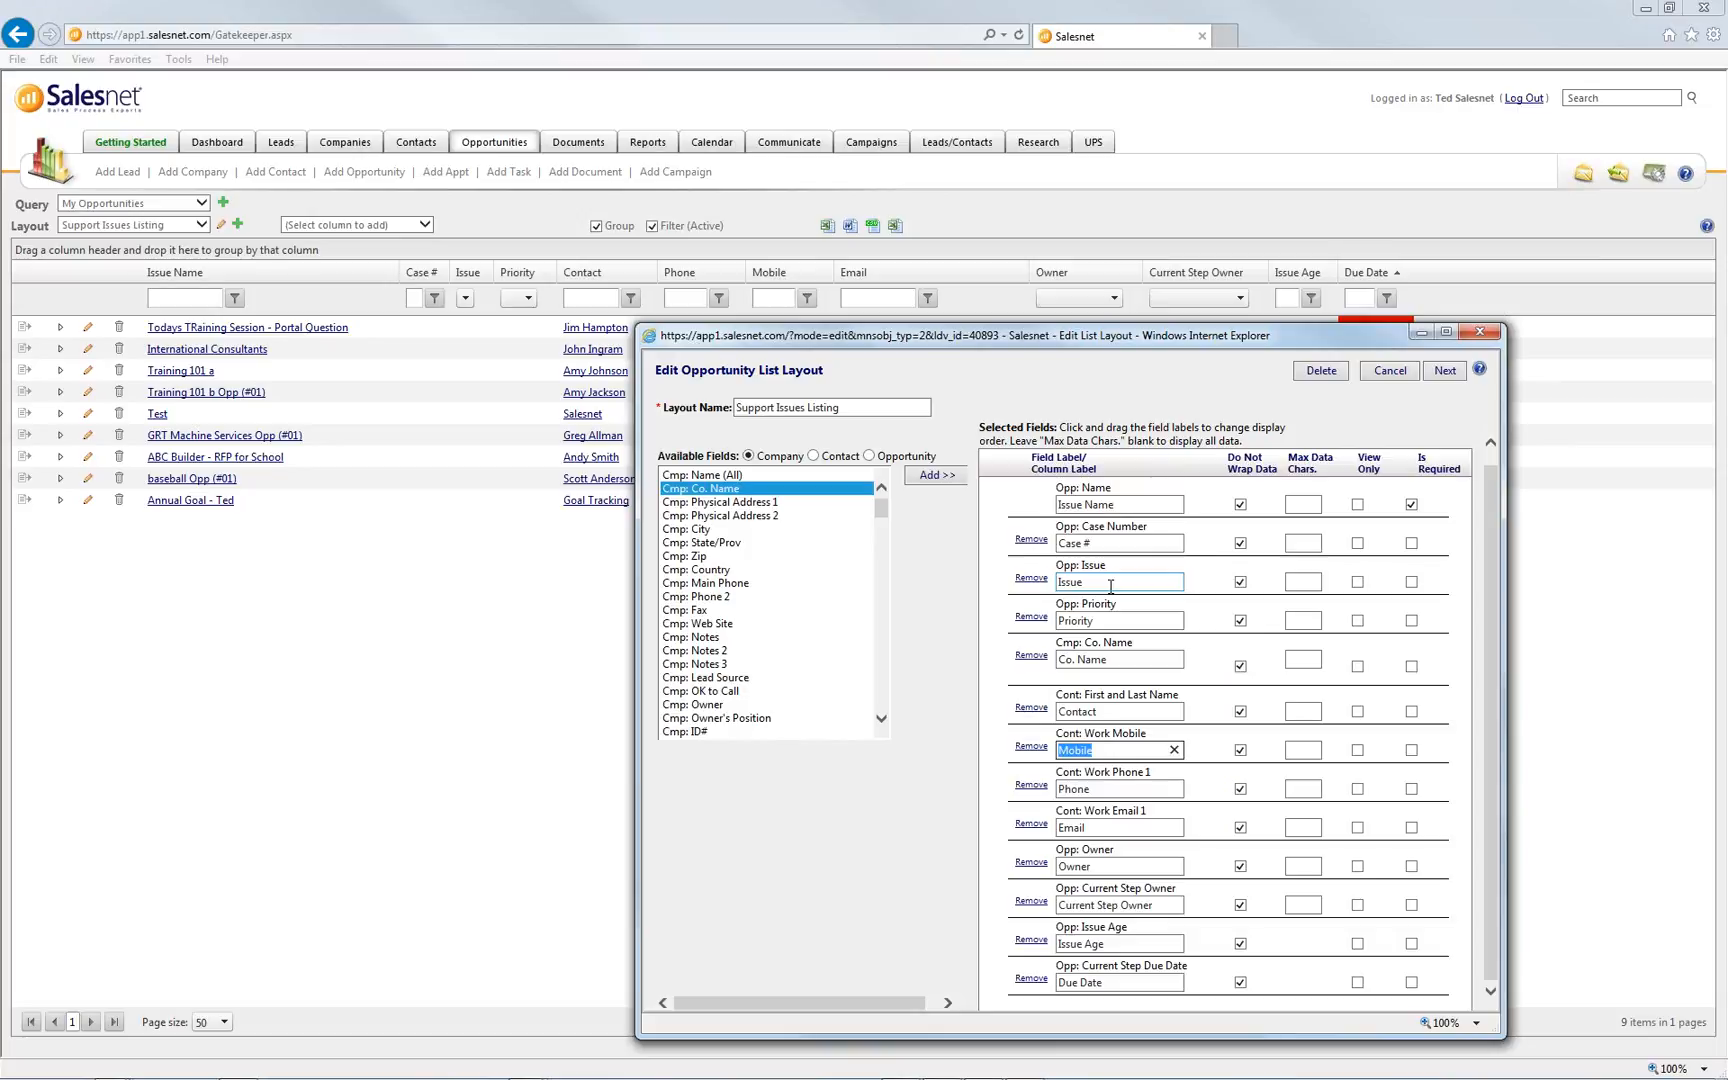
pyautogui.click(1447, 372)
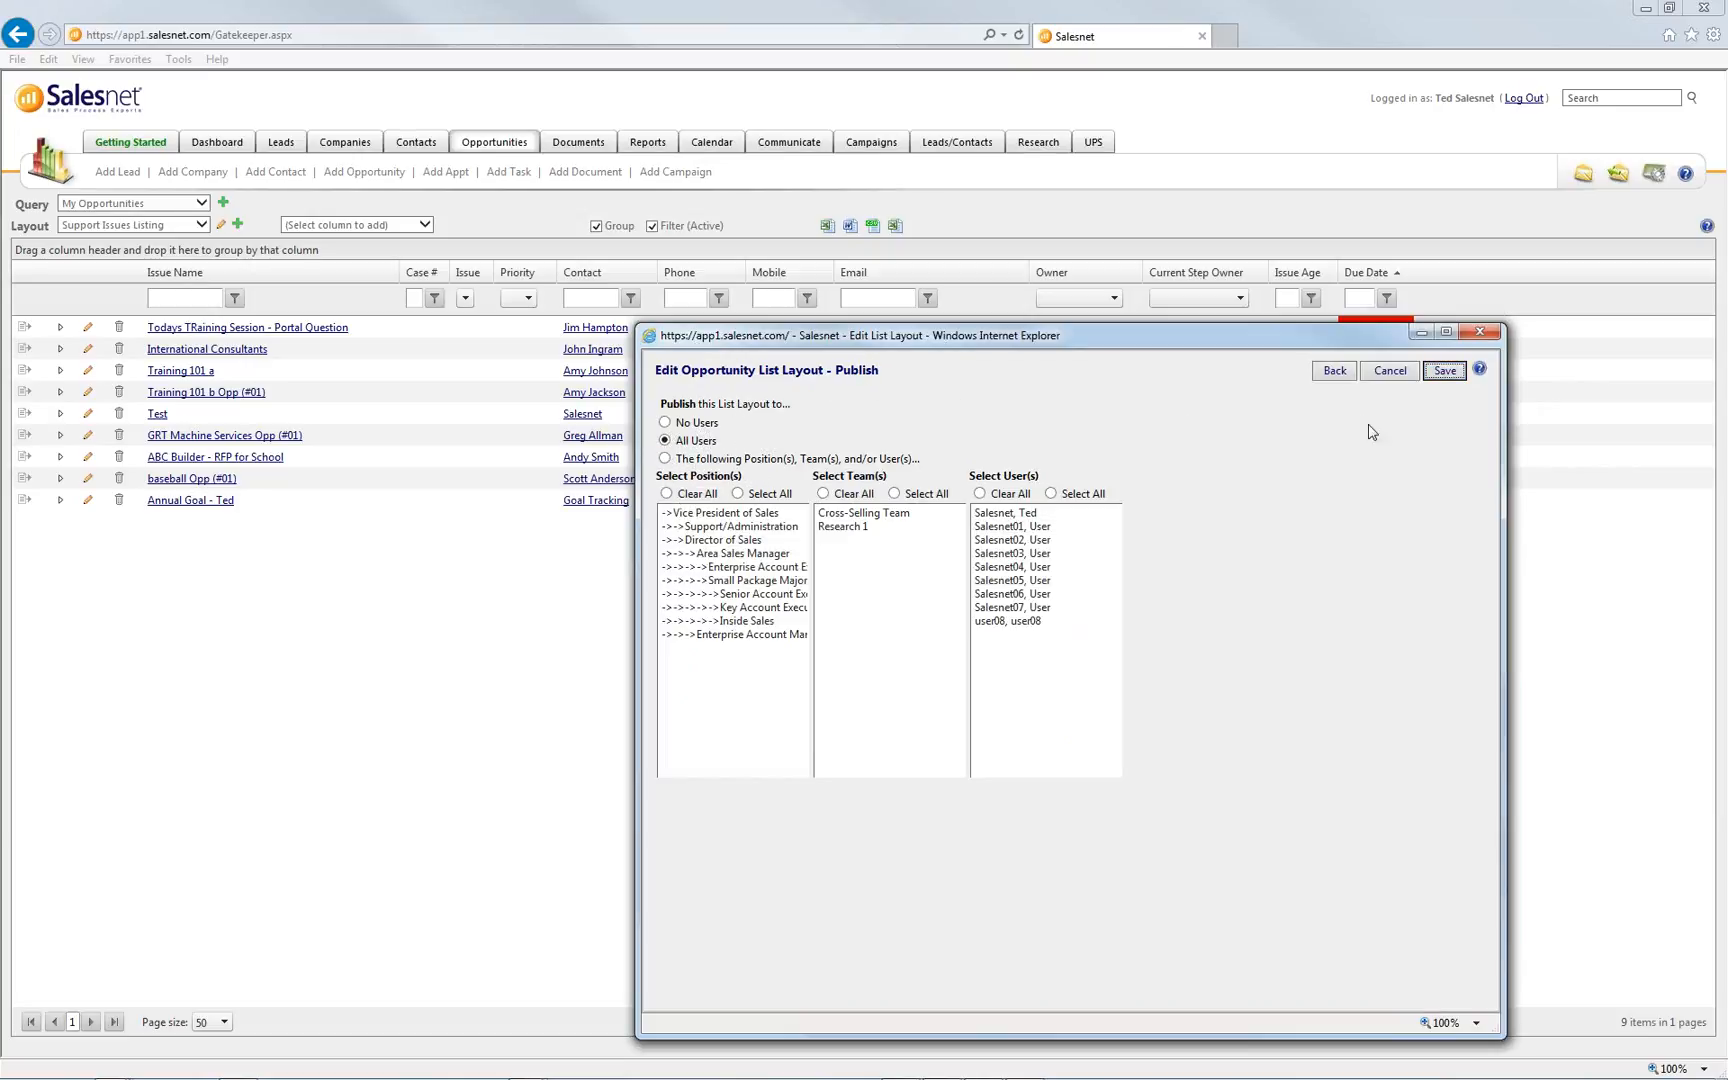
pyautogui.click(1443, 374)
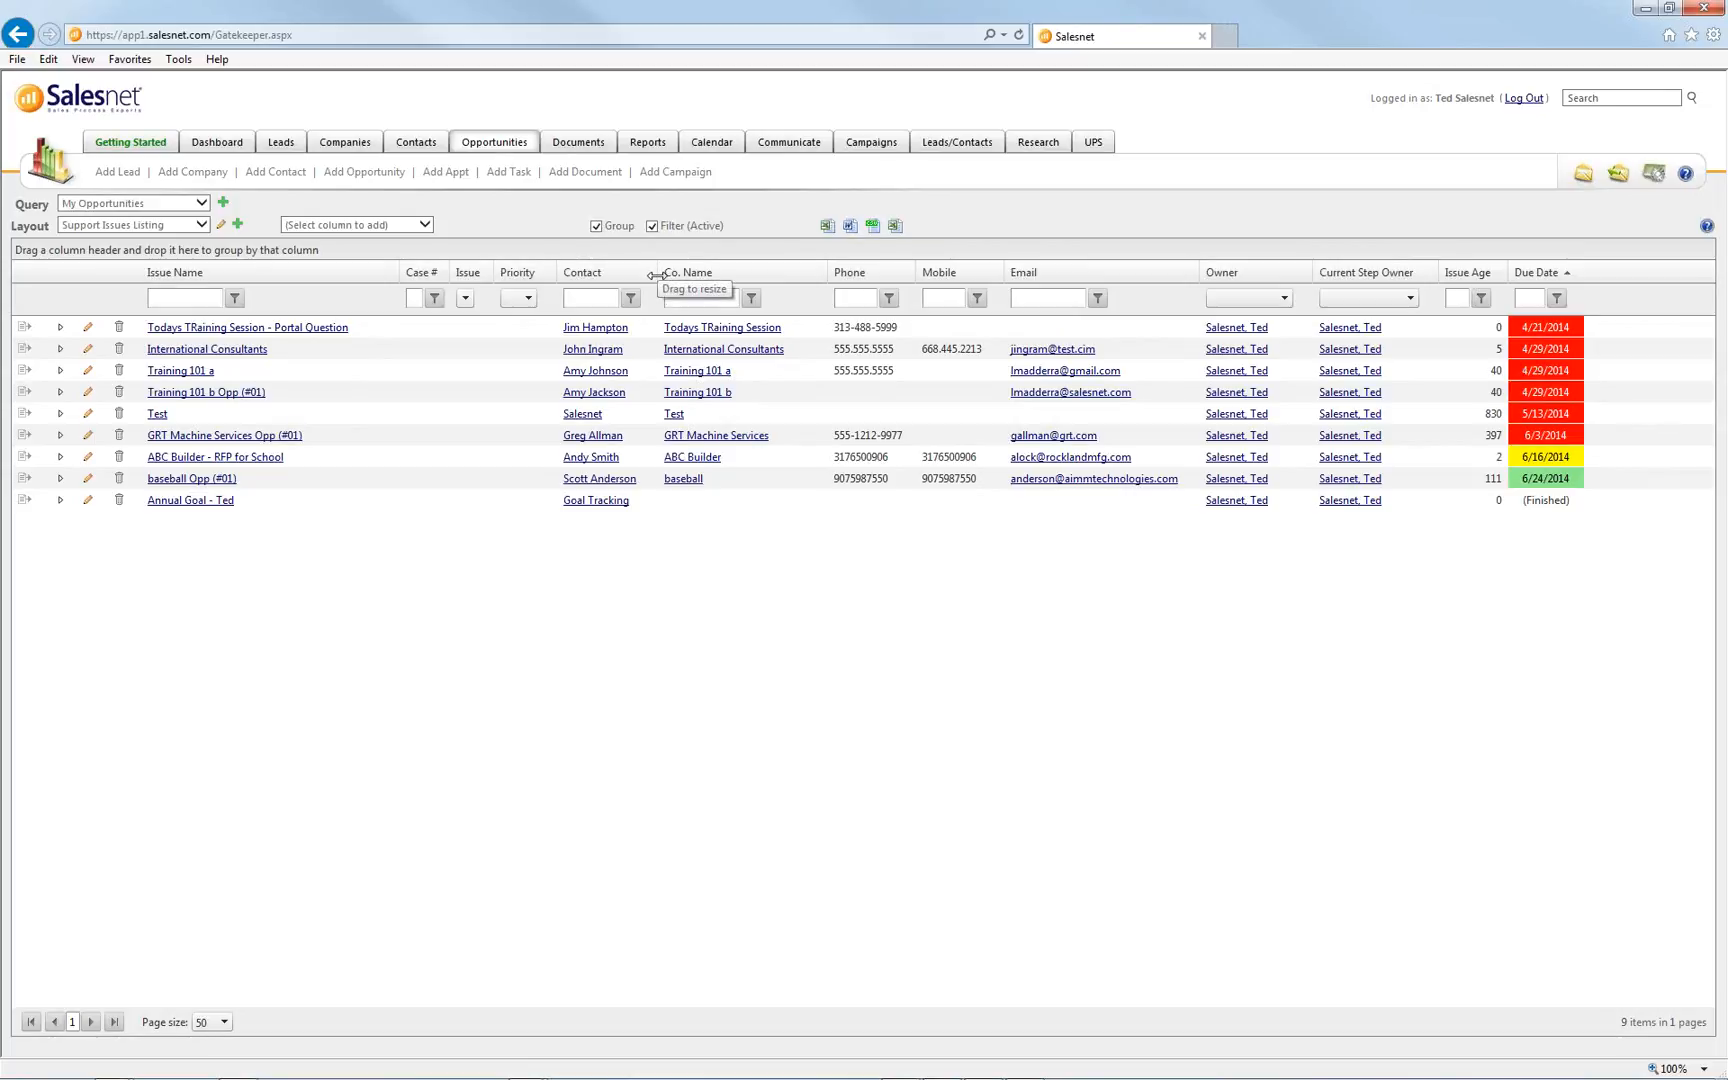
# Restore the opportunities list's default settings and turn its column filters back on
pyautogui.rightClick(658, 276)
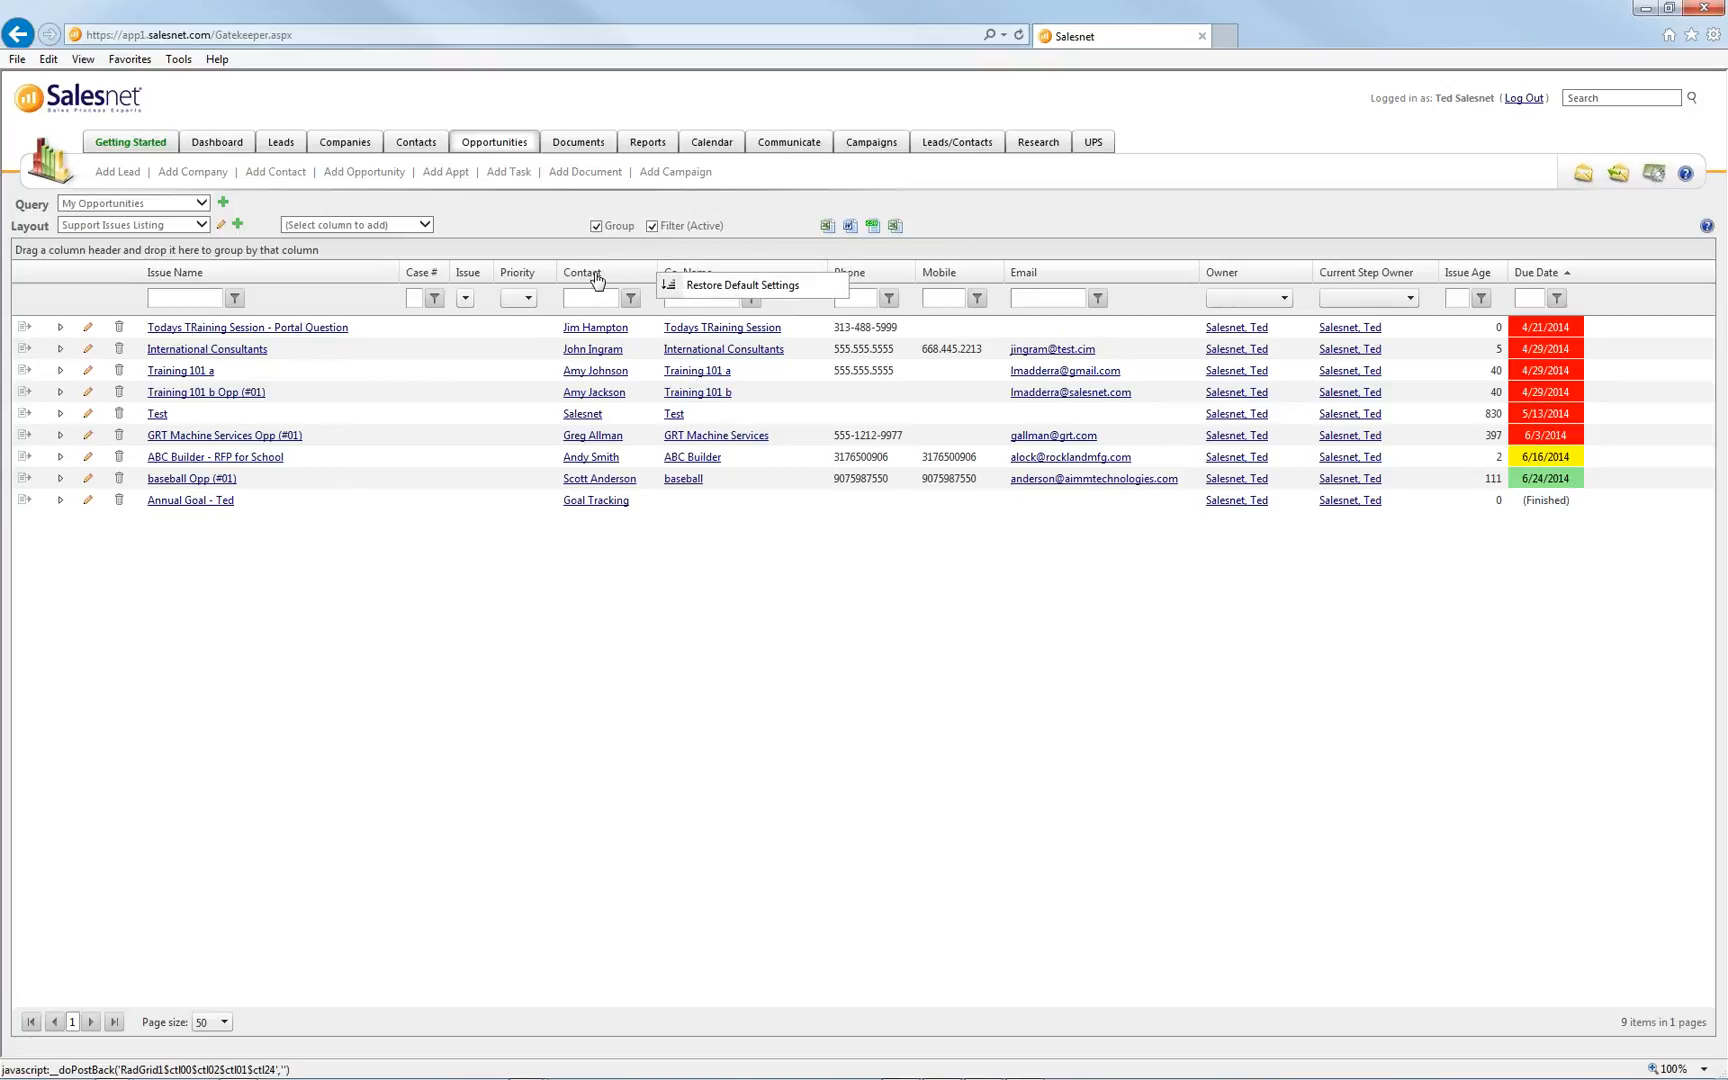
pyautogui.click(722, 289)
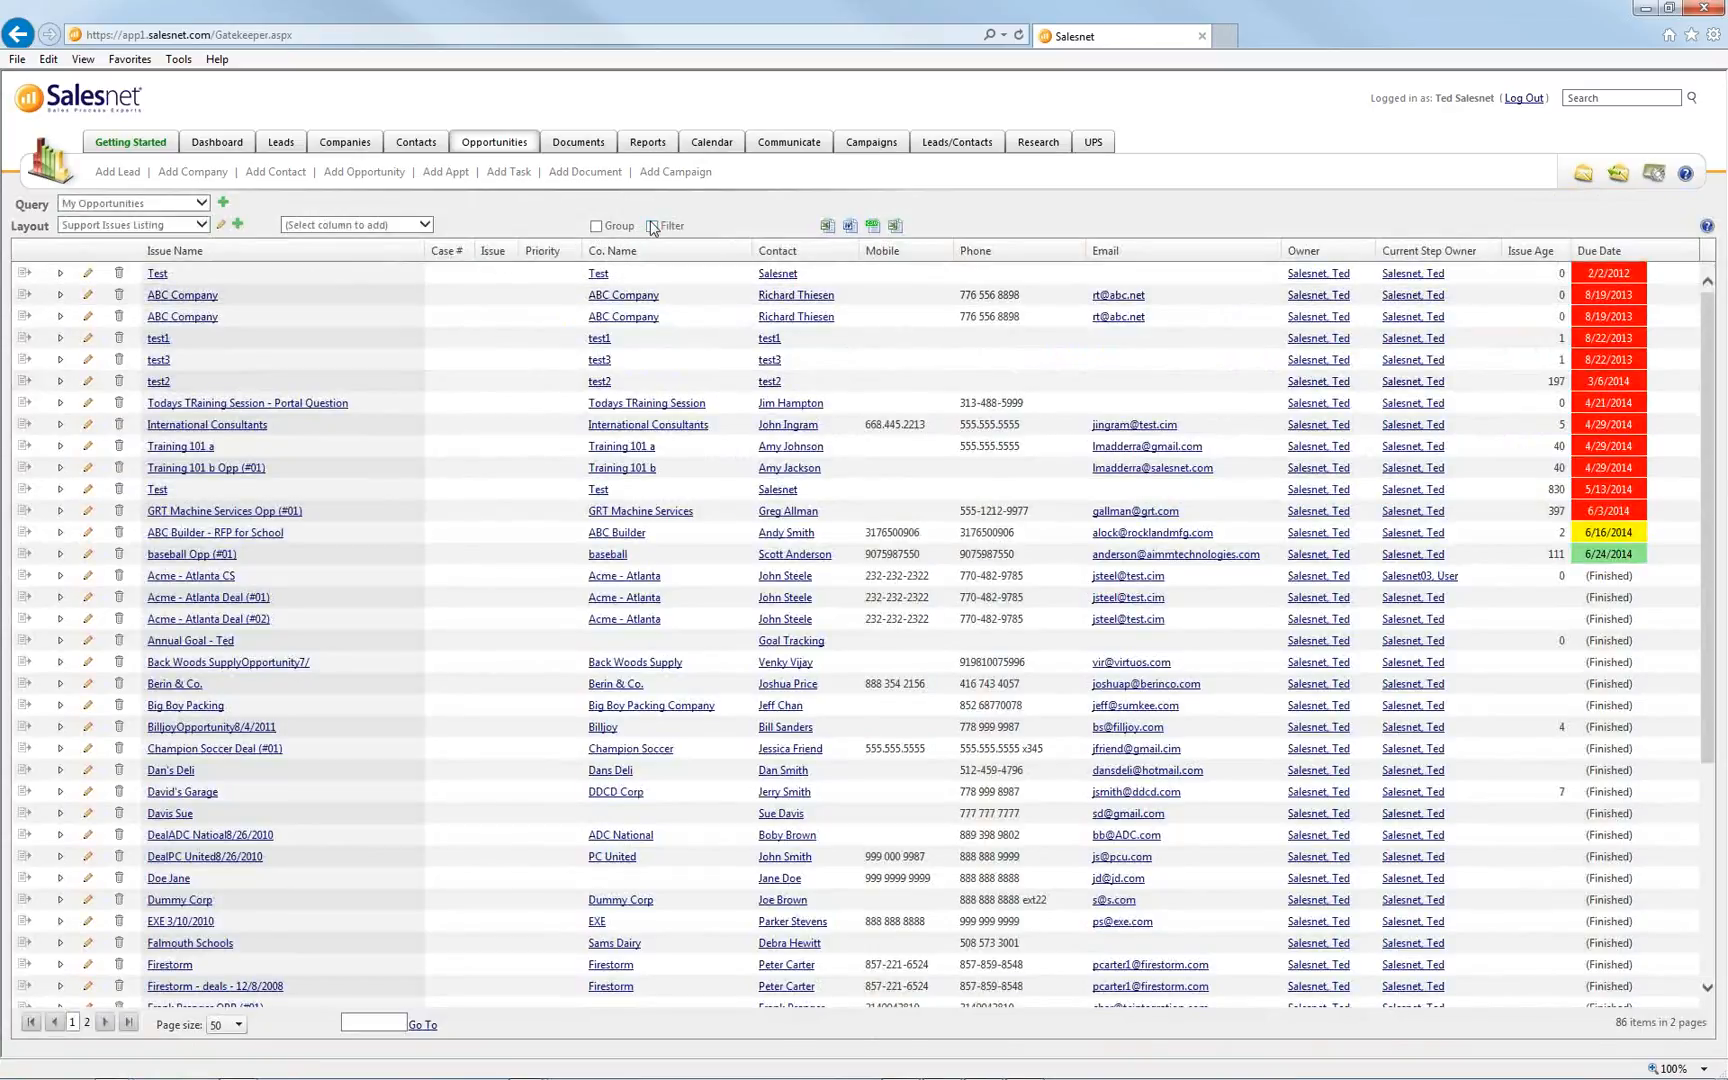
pyautogui.click(651, 226)
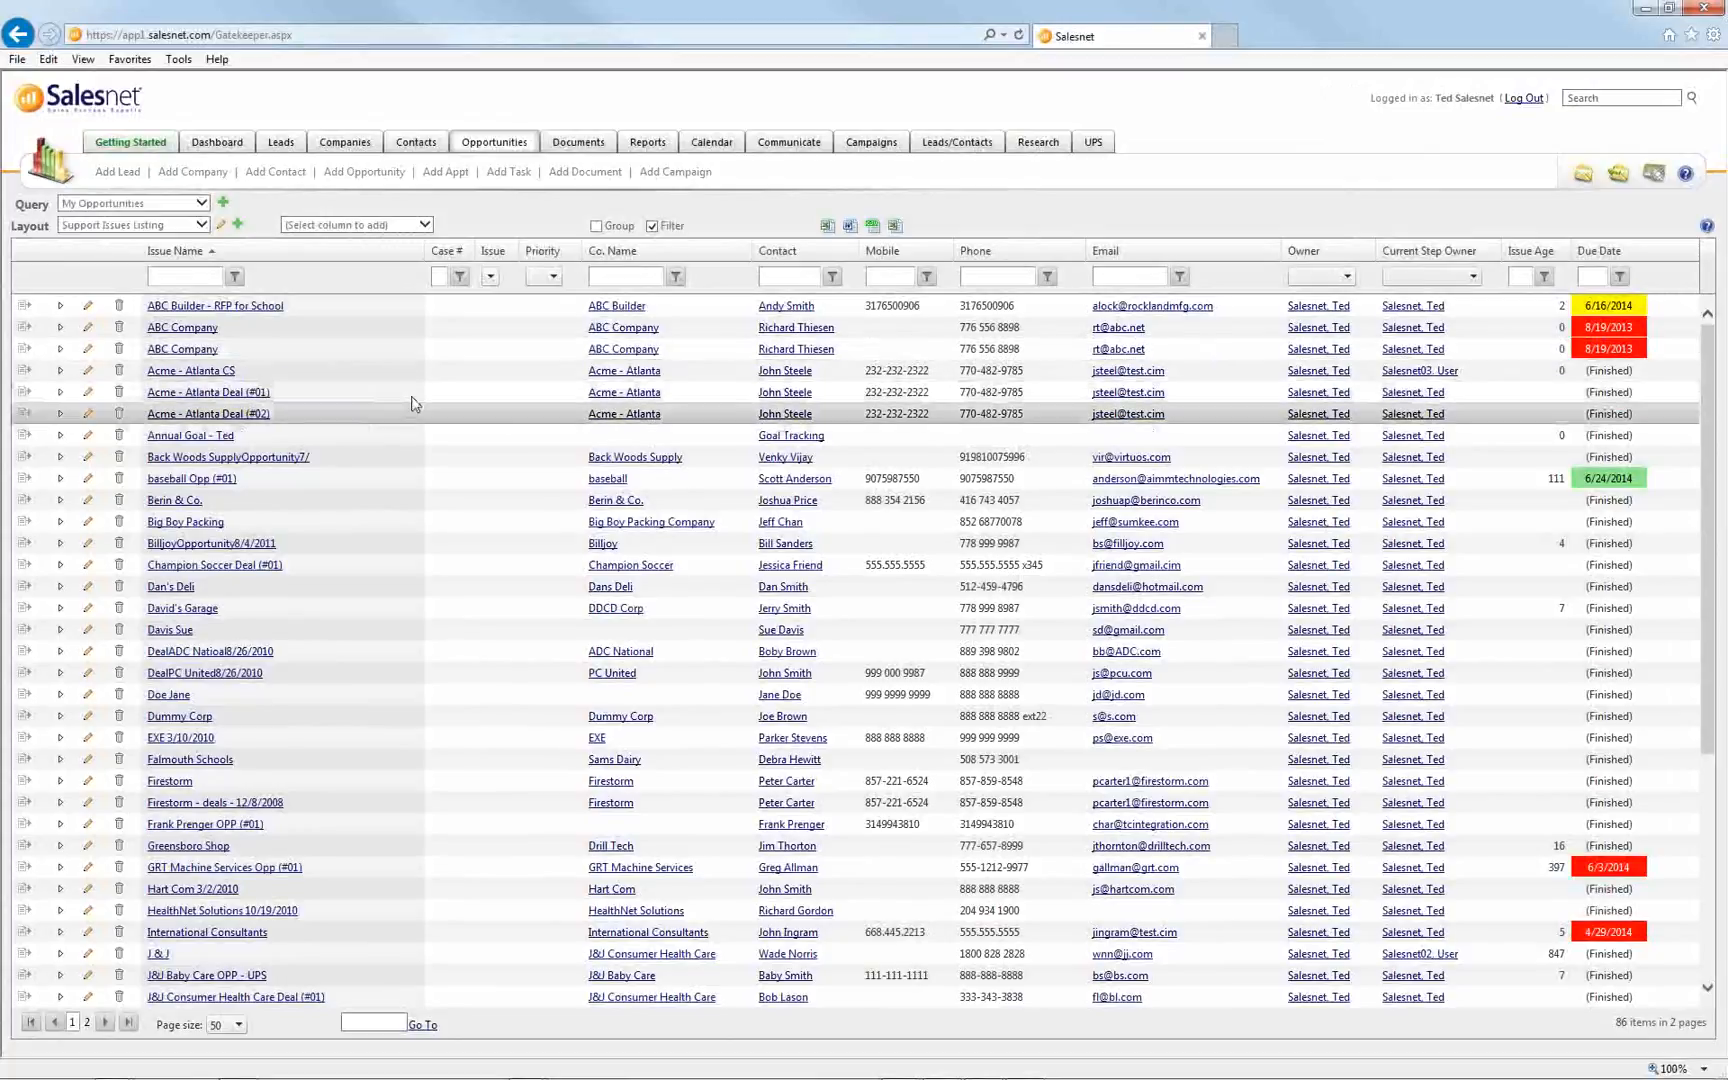
# Open inline editing for ABC Builder - RFP for School to examine its editable fields, and cancel without changes
pyautogui.click(60, 308)
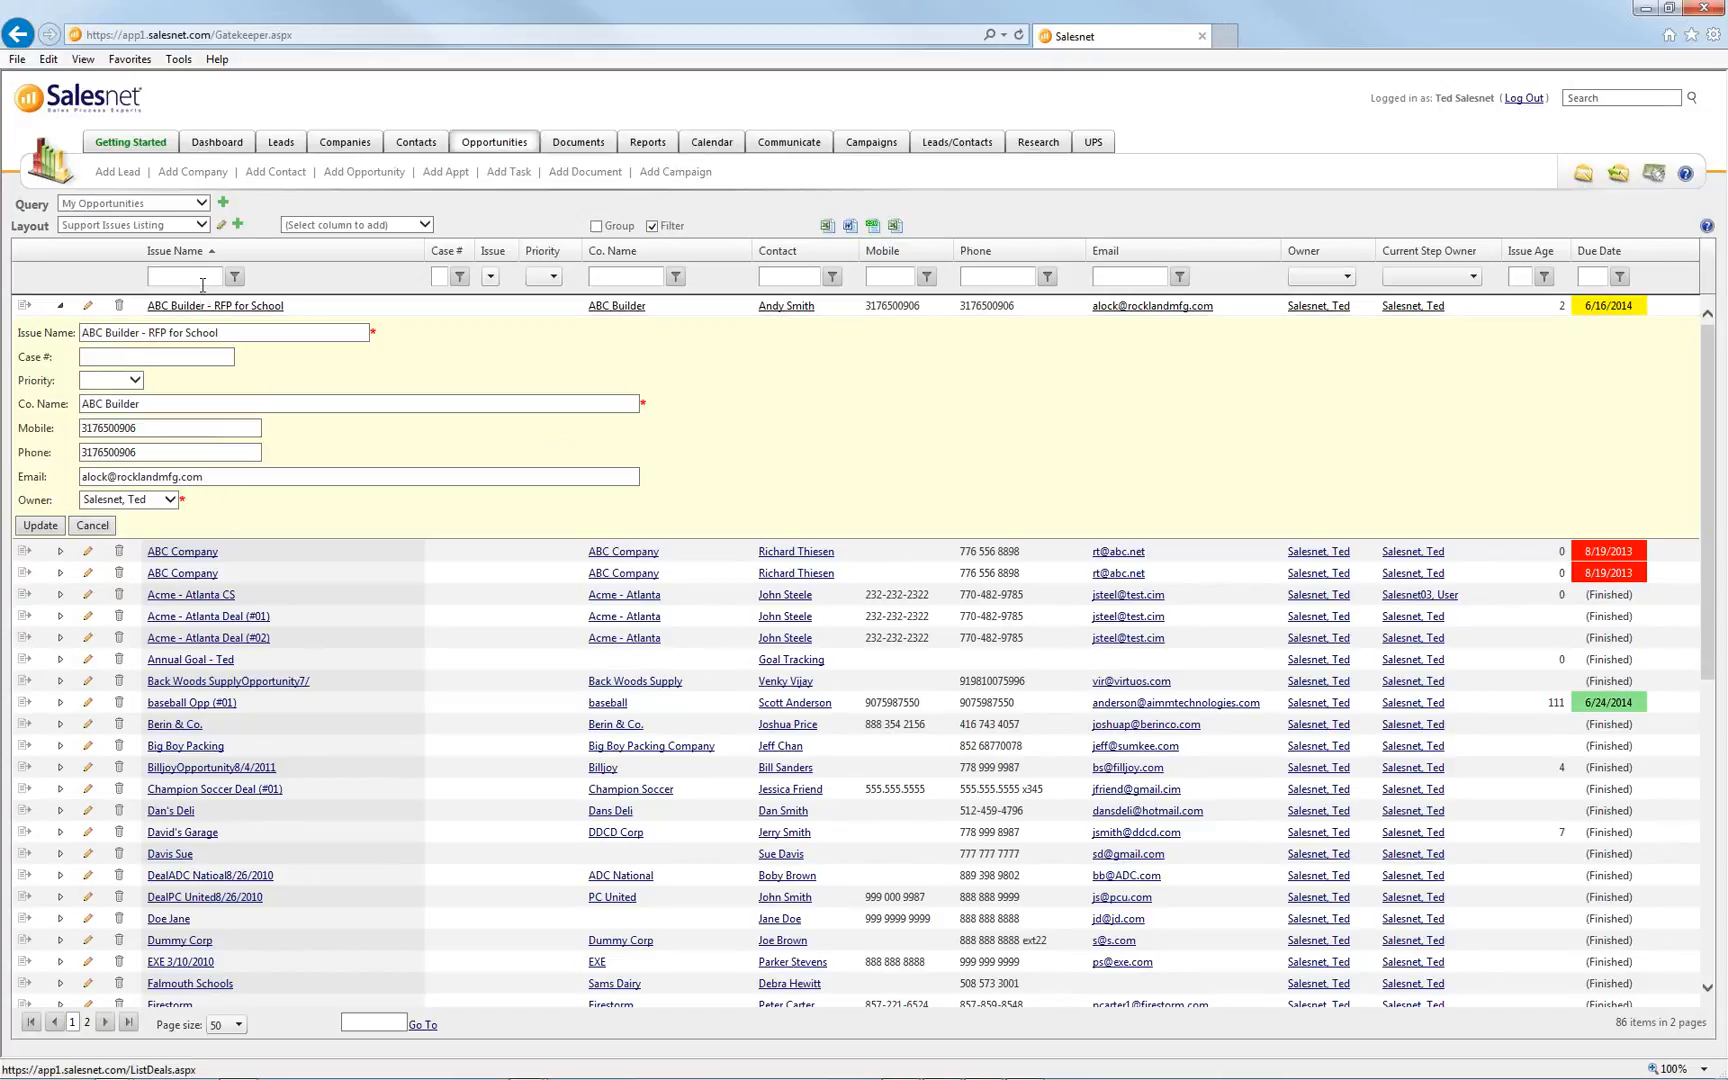
pyautogui.click(92, 525)
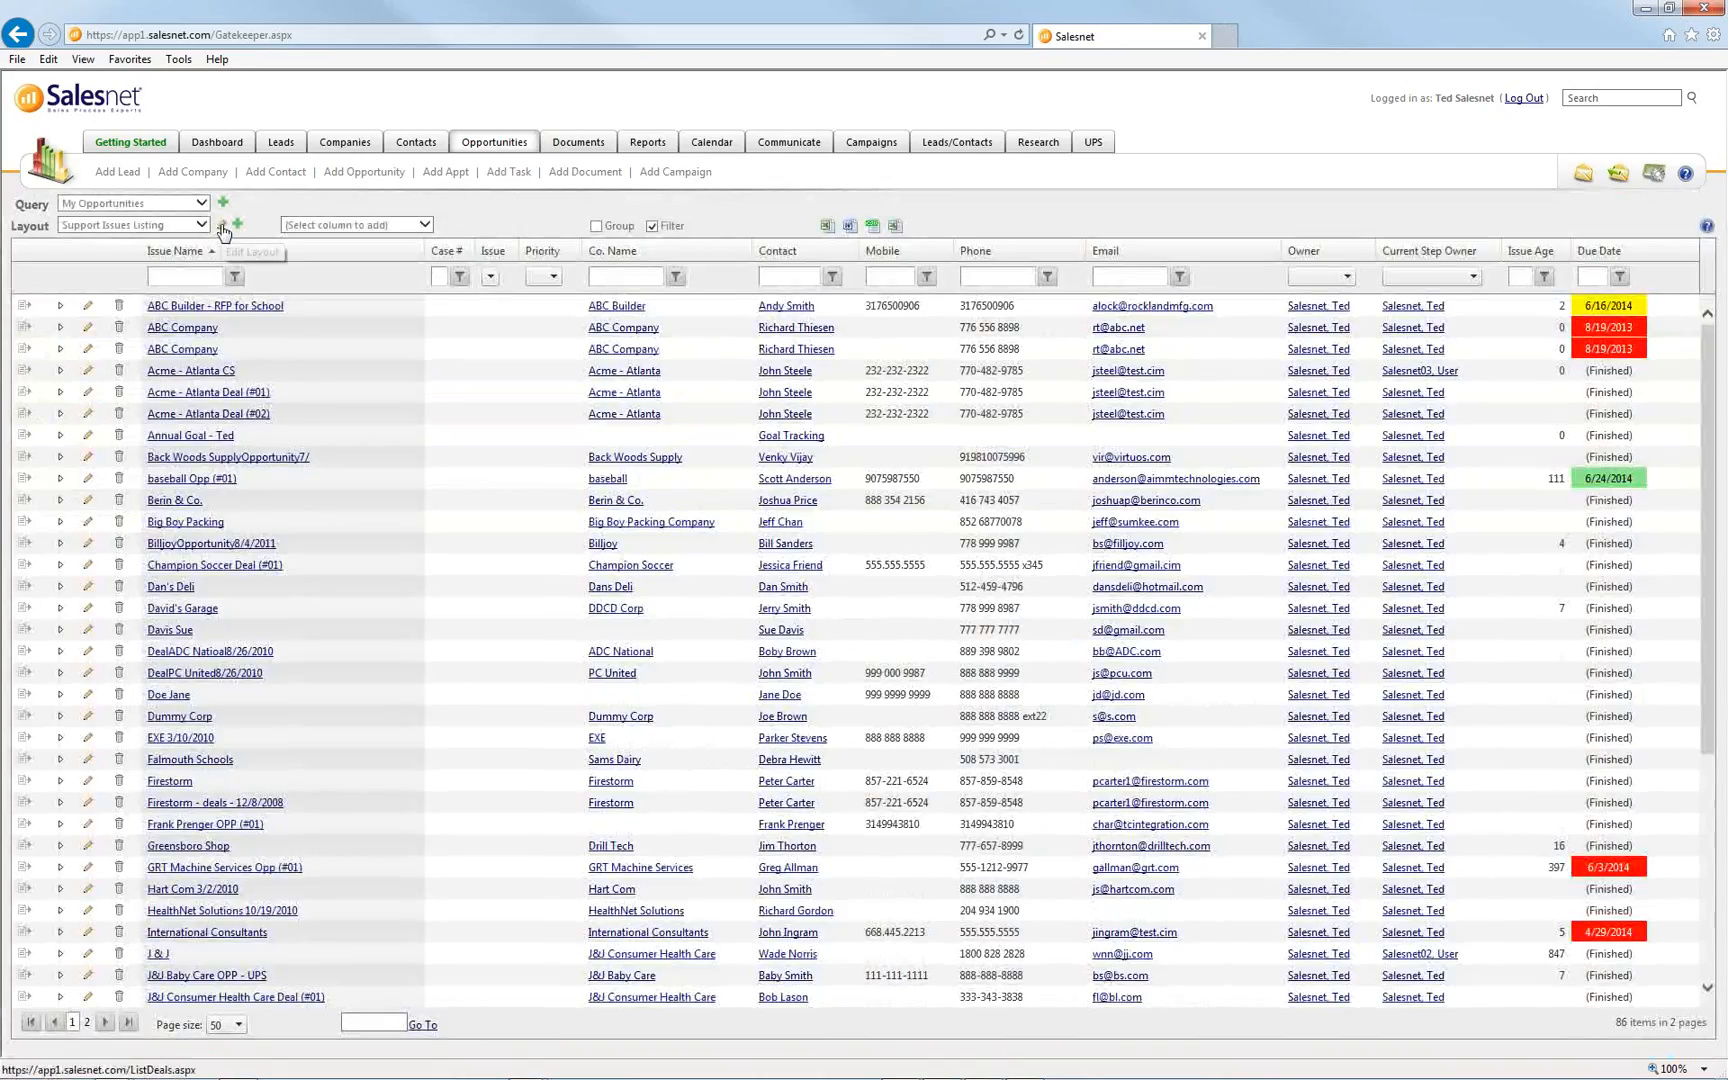
# In the Support Issues Listing layout, make Case #, Issue, Priority, Co. Name, Contact, Phone, Email, Owner and Current Step Owner view only
pyautogui.click(221, 226)
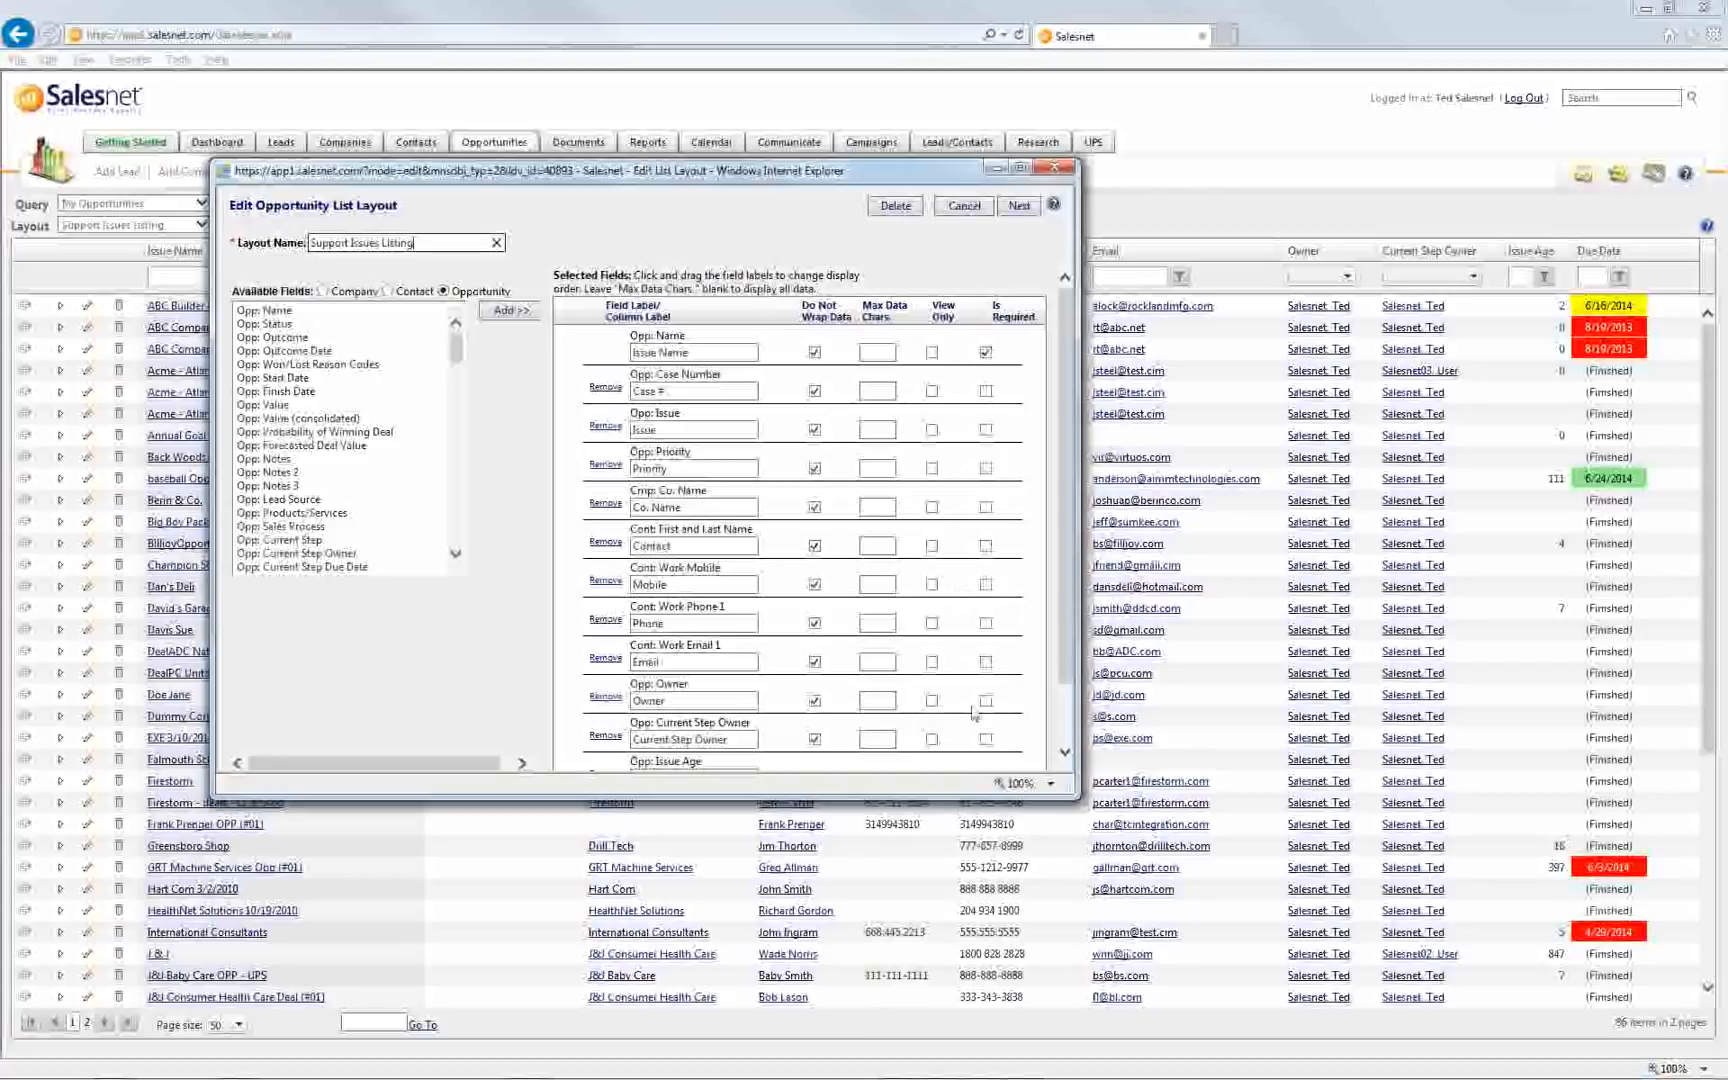
pyautogui.click(932, 391)
pyautogui.click(932, 430)
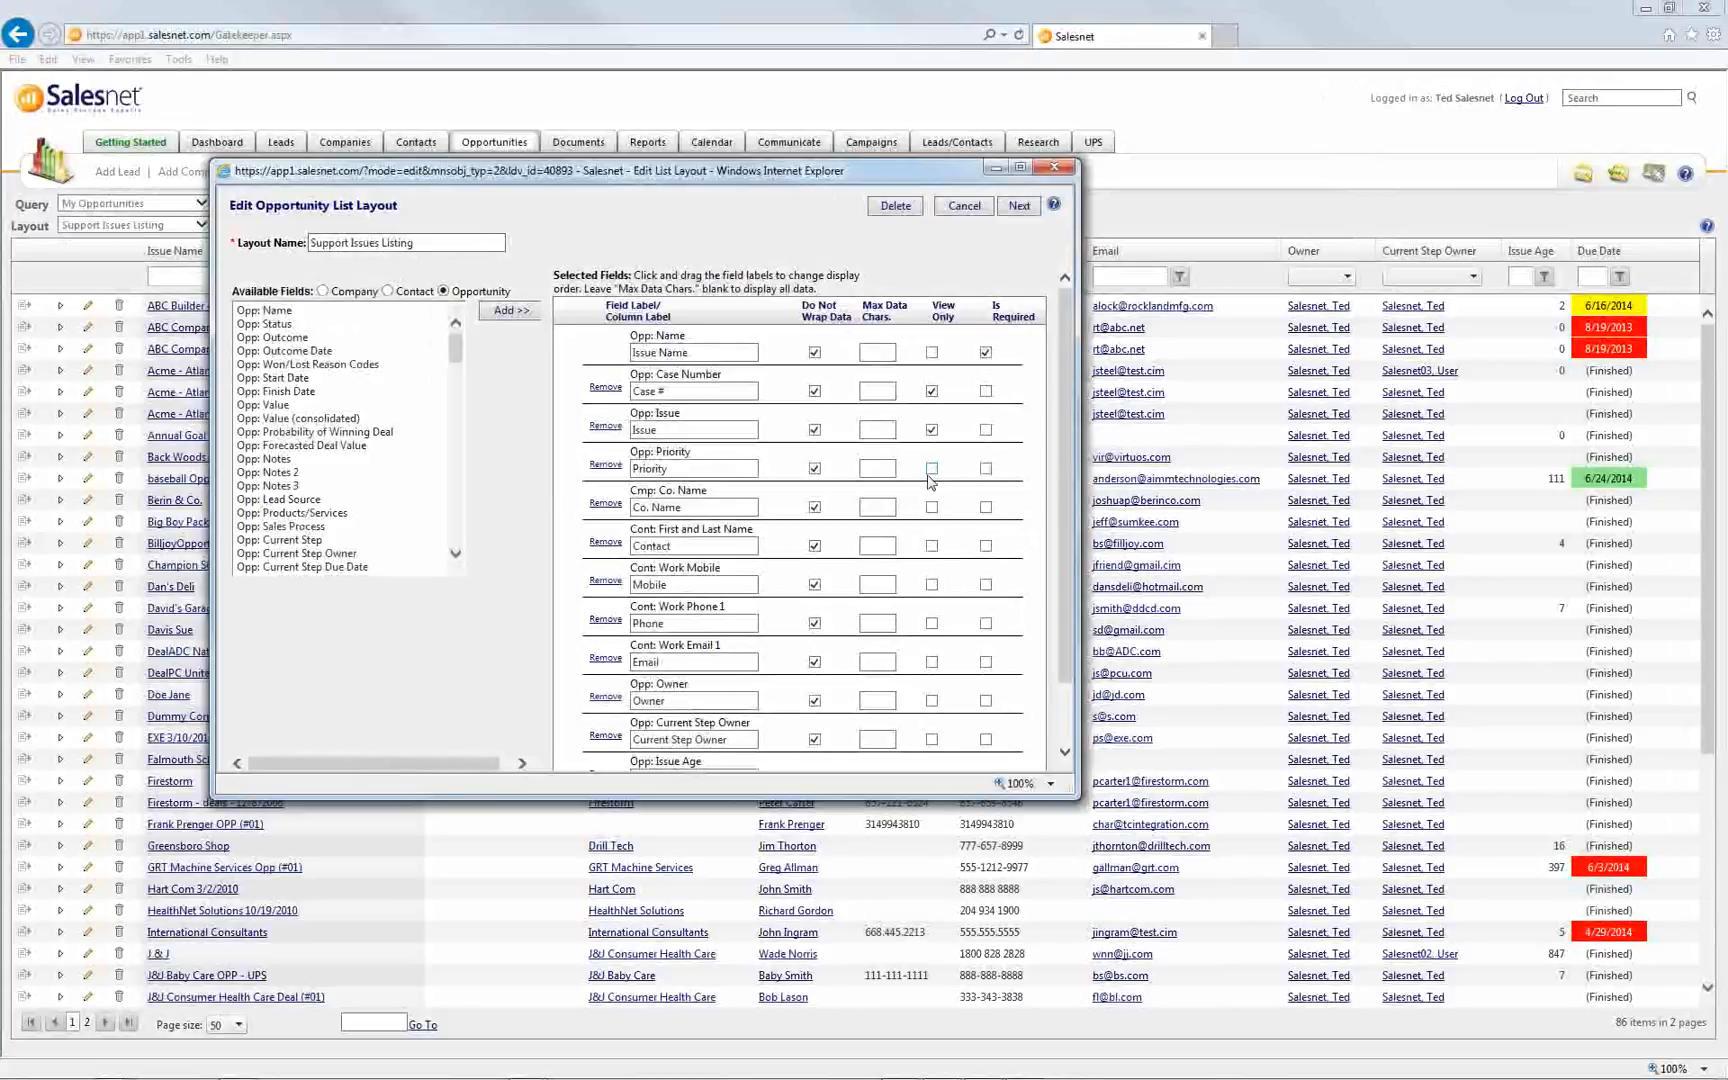
pyautogui.click(932, 468)
pyautogui.click(933, 507)
pyautogui.click(932, 547)
pyautogui.click(932, 623)
pyautogui.click(932, 662)
pyautogui.click(932, 700)
pyautogui.click(932, 739)
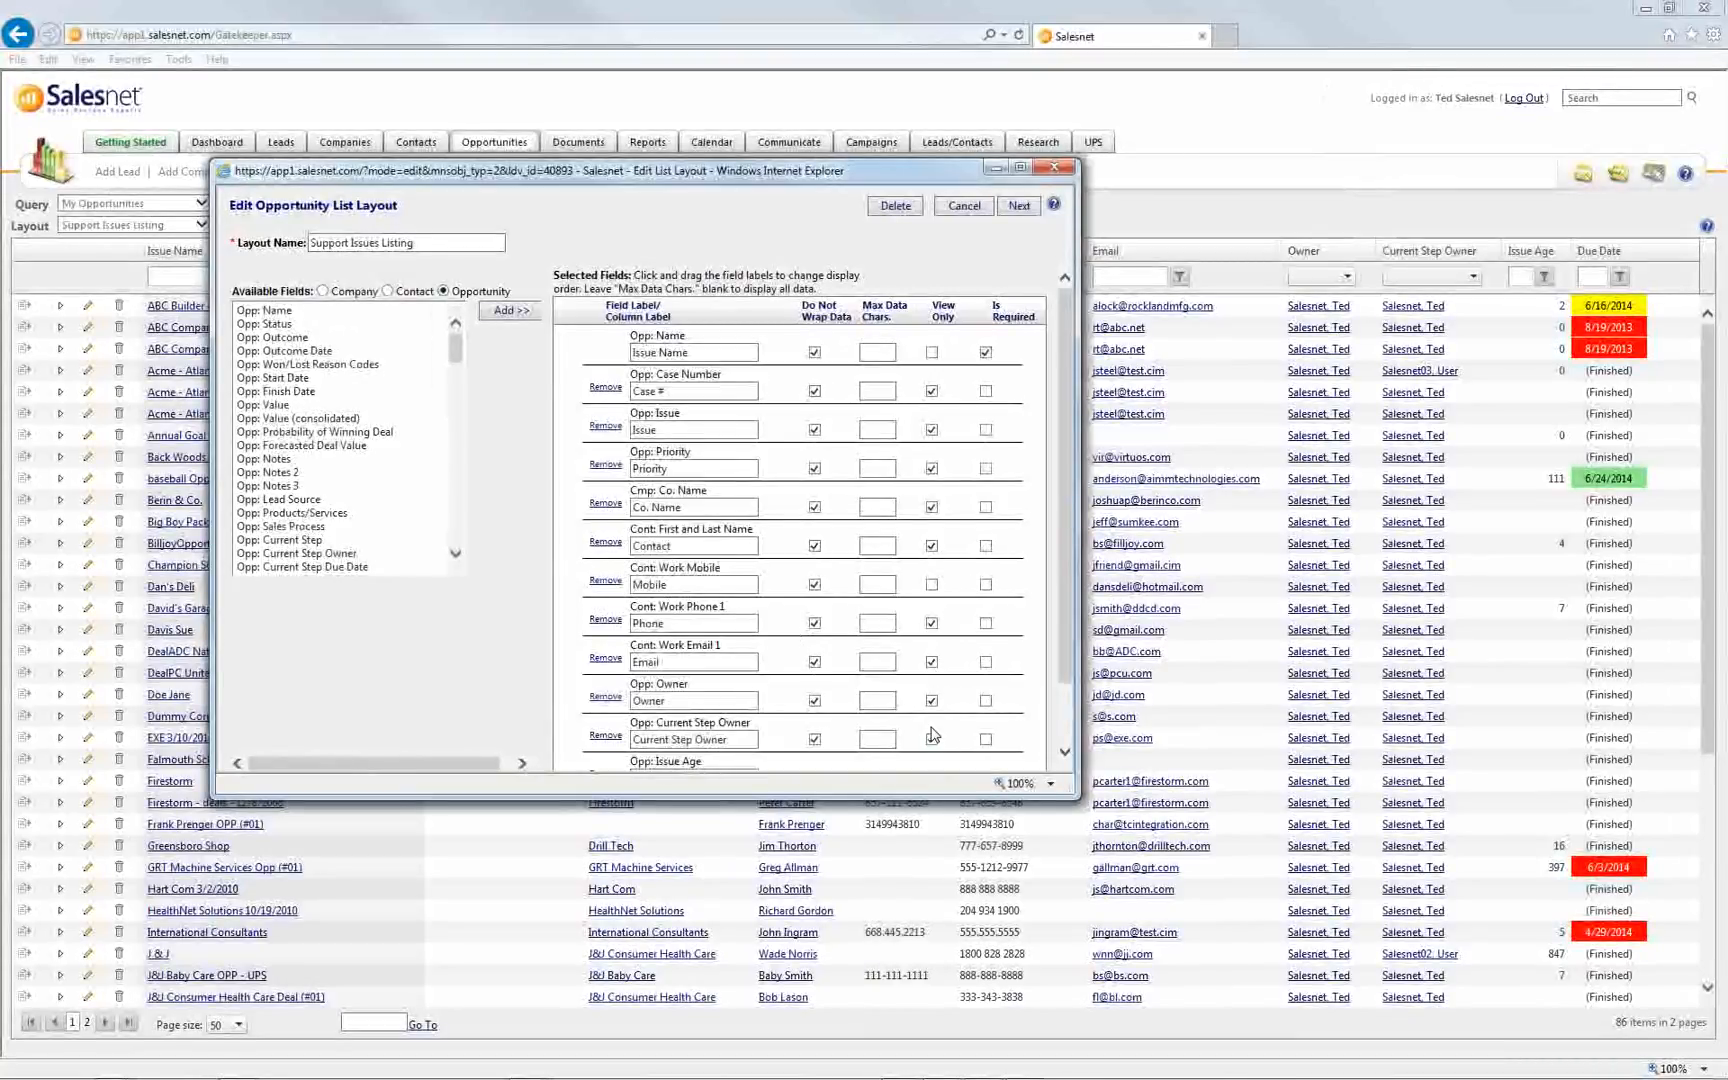
# Make Issue Name view only, leaving Mobile editable, and save the layout published to All Users
pyautogui.click(986, 586)
pyautogui.click(932, 352)
pyautogui.click(1019, 206)
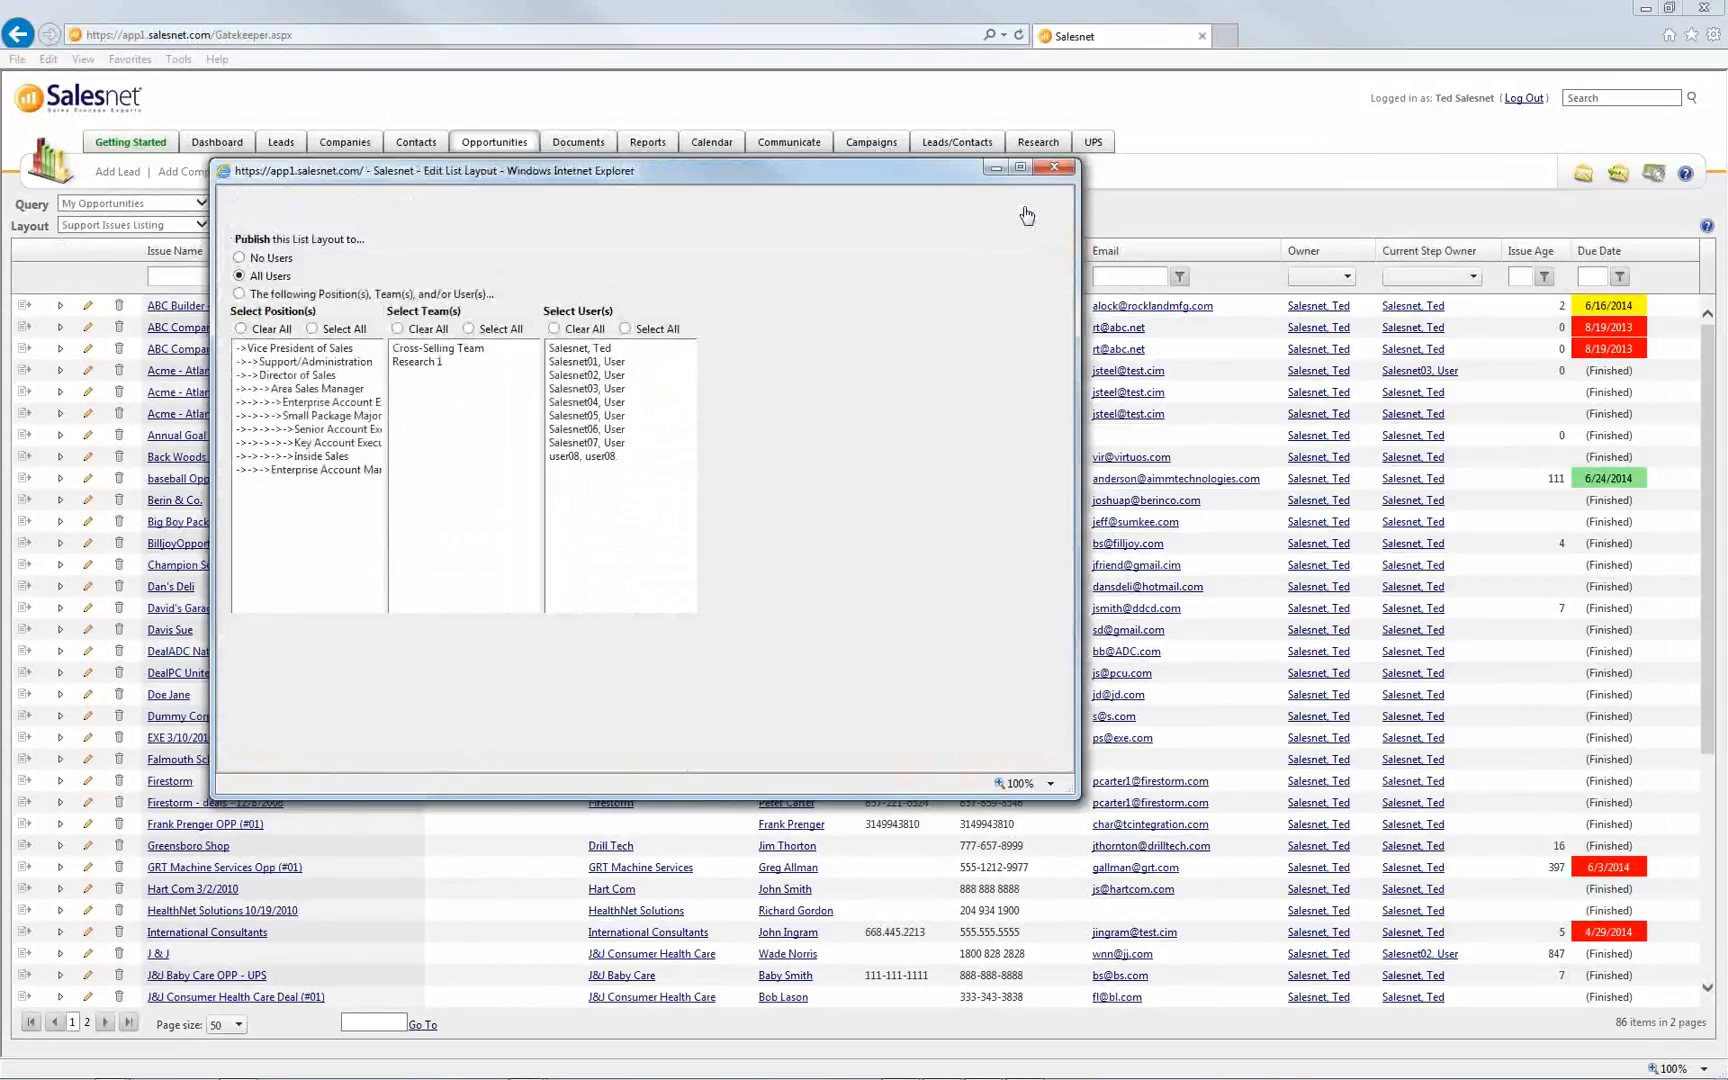
pyautogui.click(1027, 215)
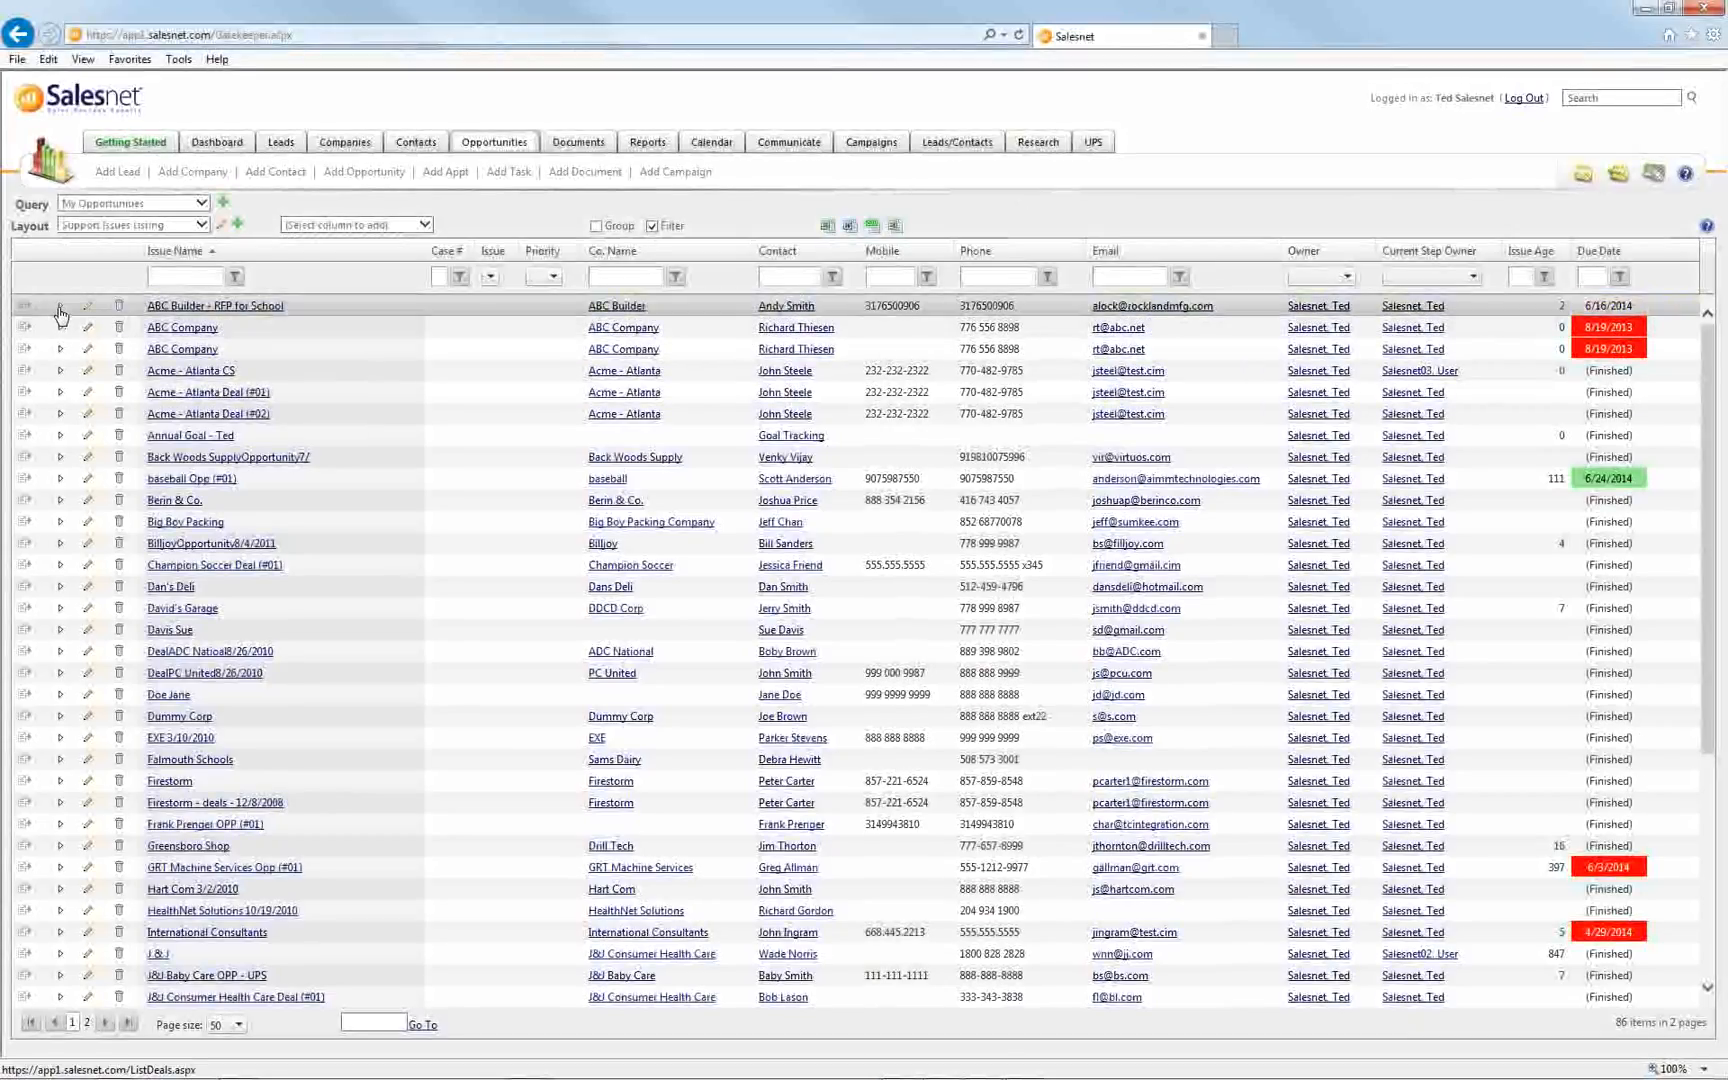
# Reformat the mobile number of ABC Builder - RFP for School inline with dots between the digit groups and update it
pyautogui.click(60, 313)
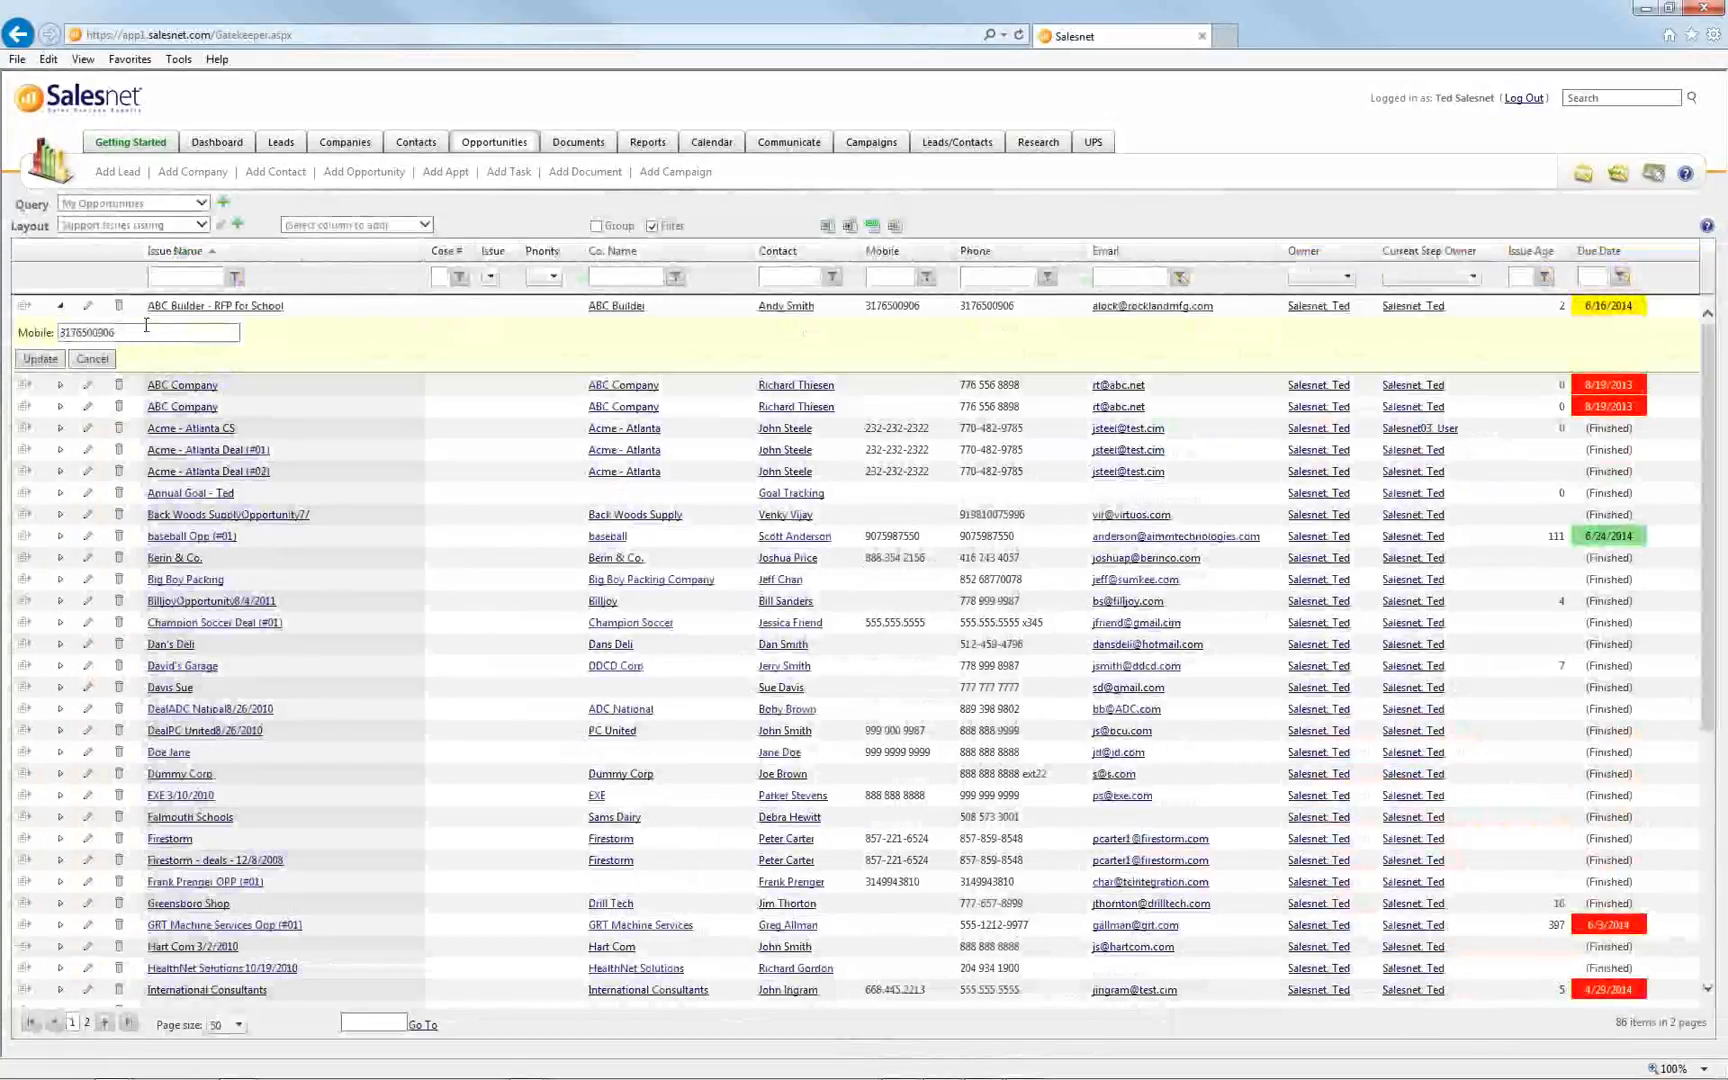
pyautogui.click(131, 337)
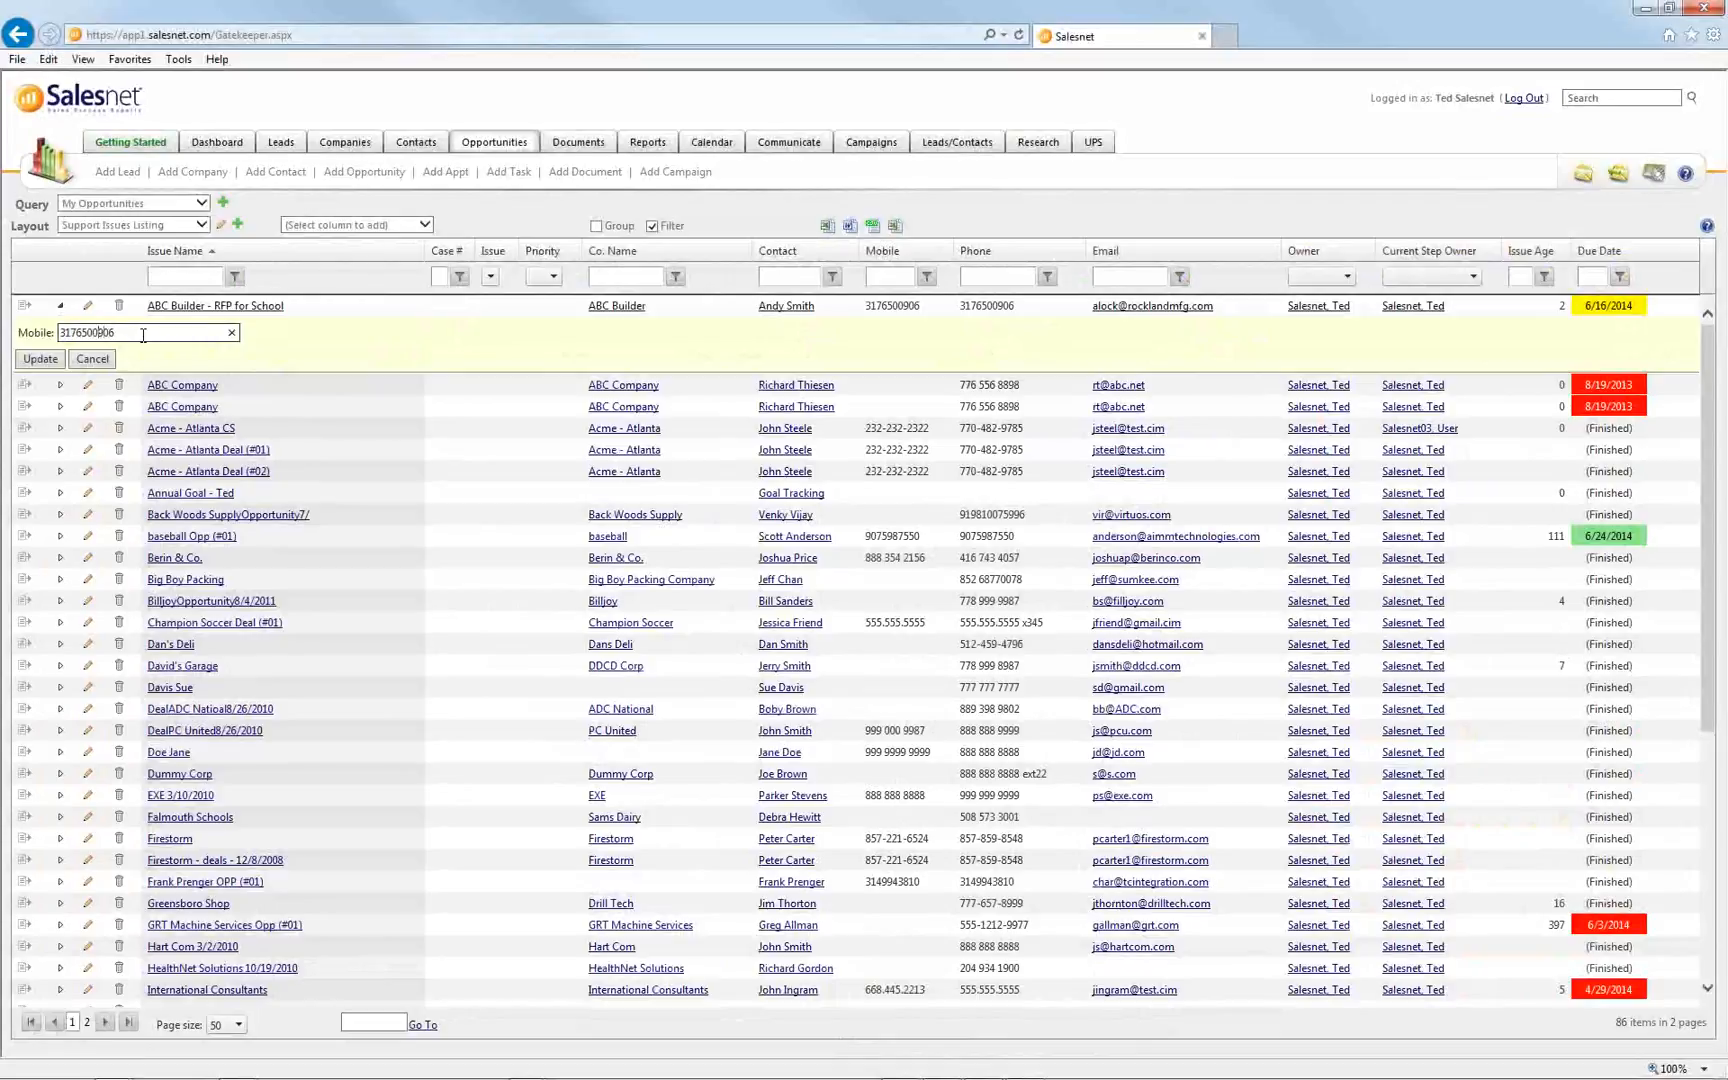
pyautogui.write('0')
pyautogui.click(41, 359)
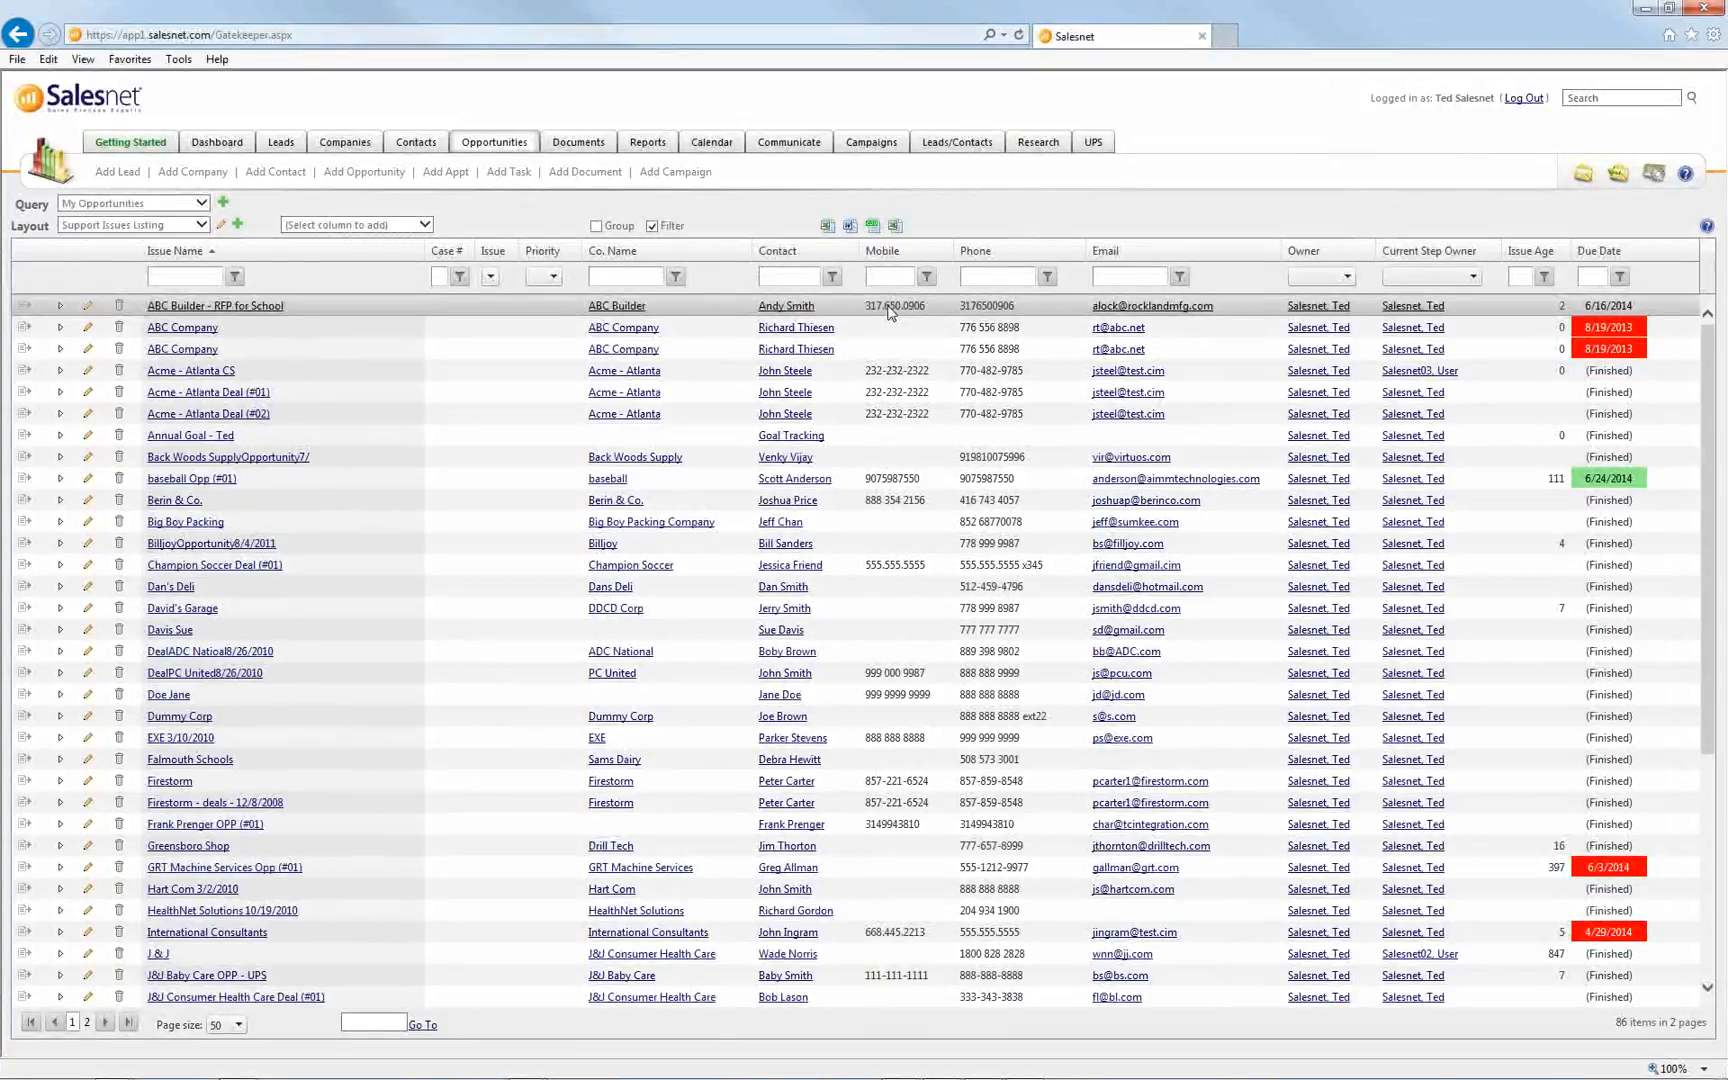
# Look through the actions available for the ABC Builder - RFP for School record
pyautogui.rightClick(948, 302)
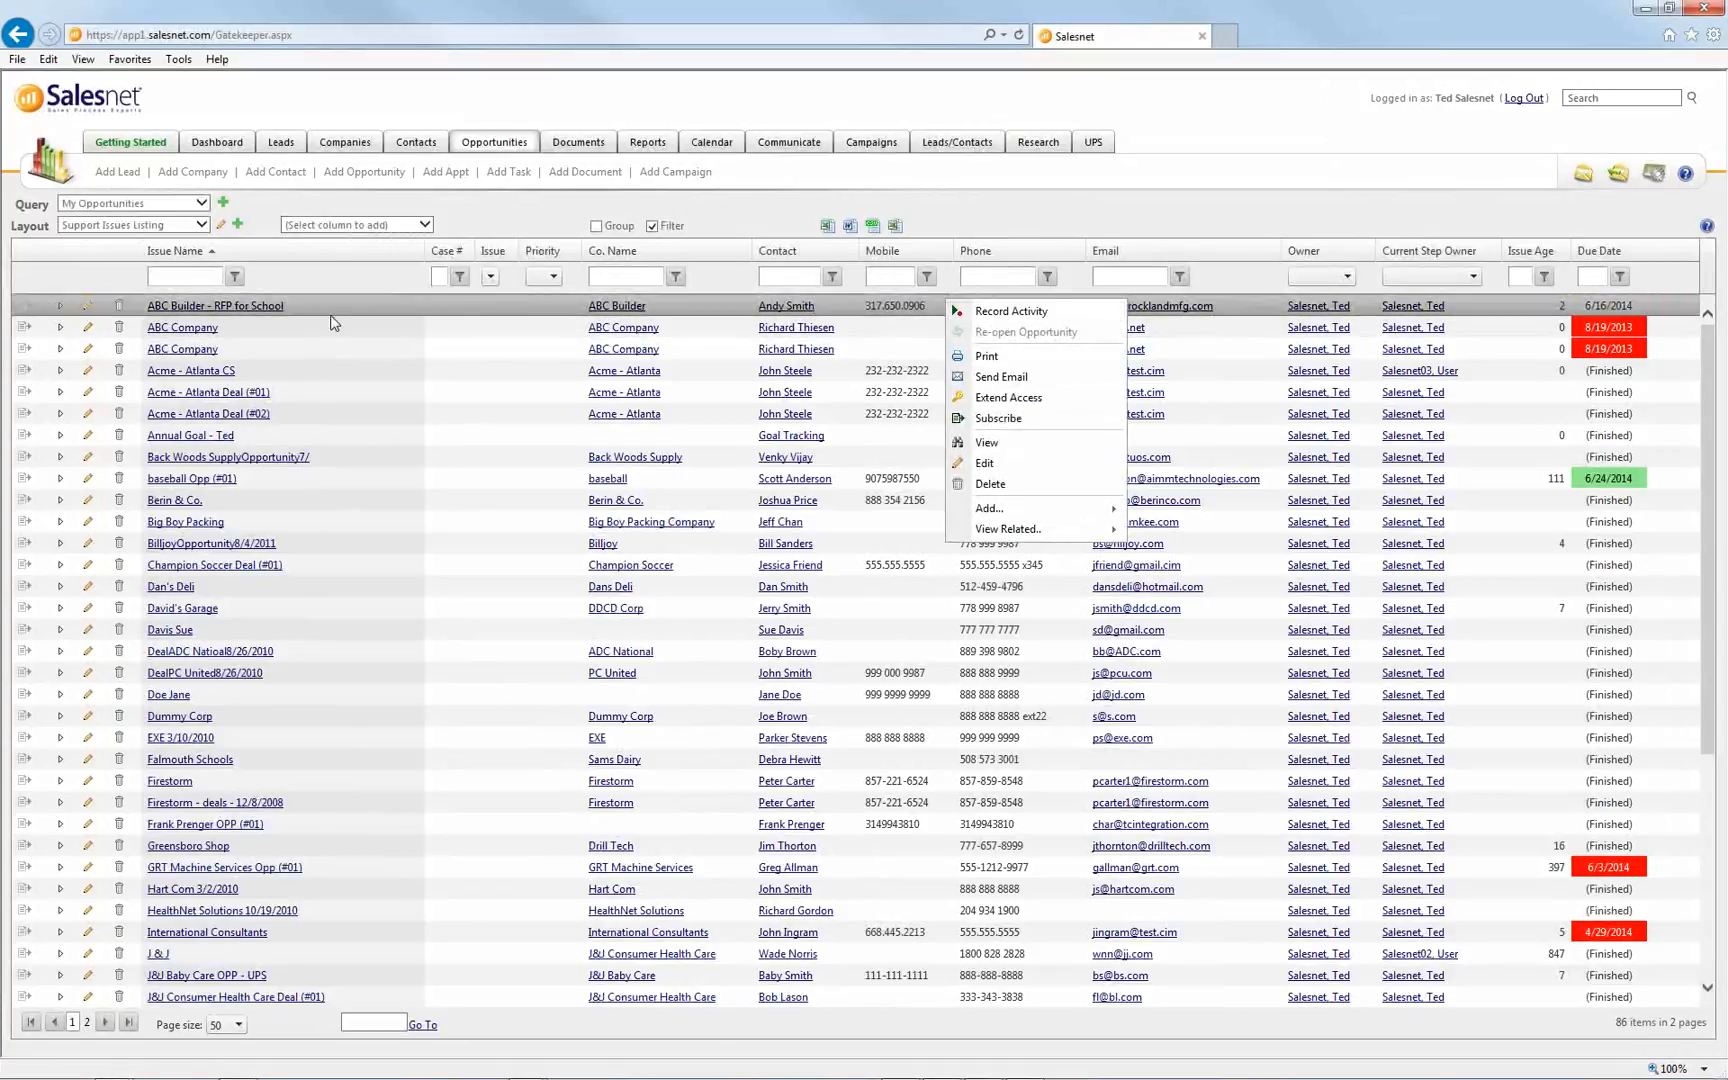
pyautogui.click(432, 316)
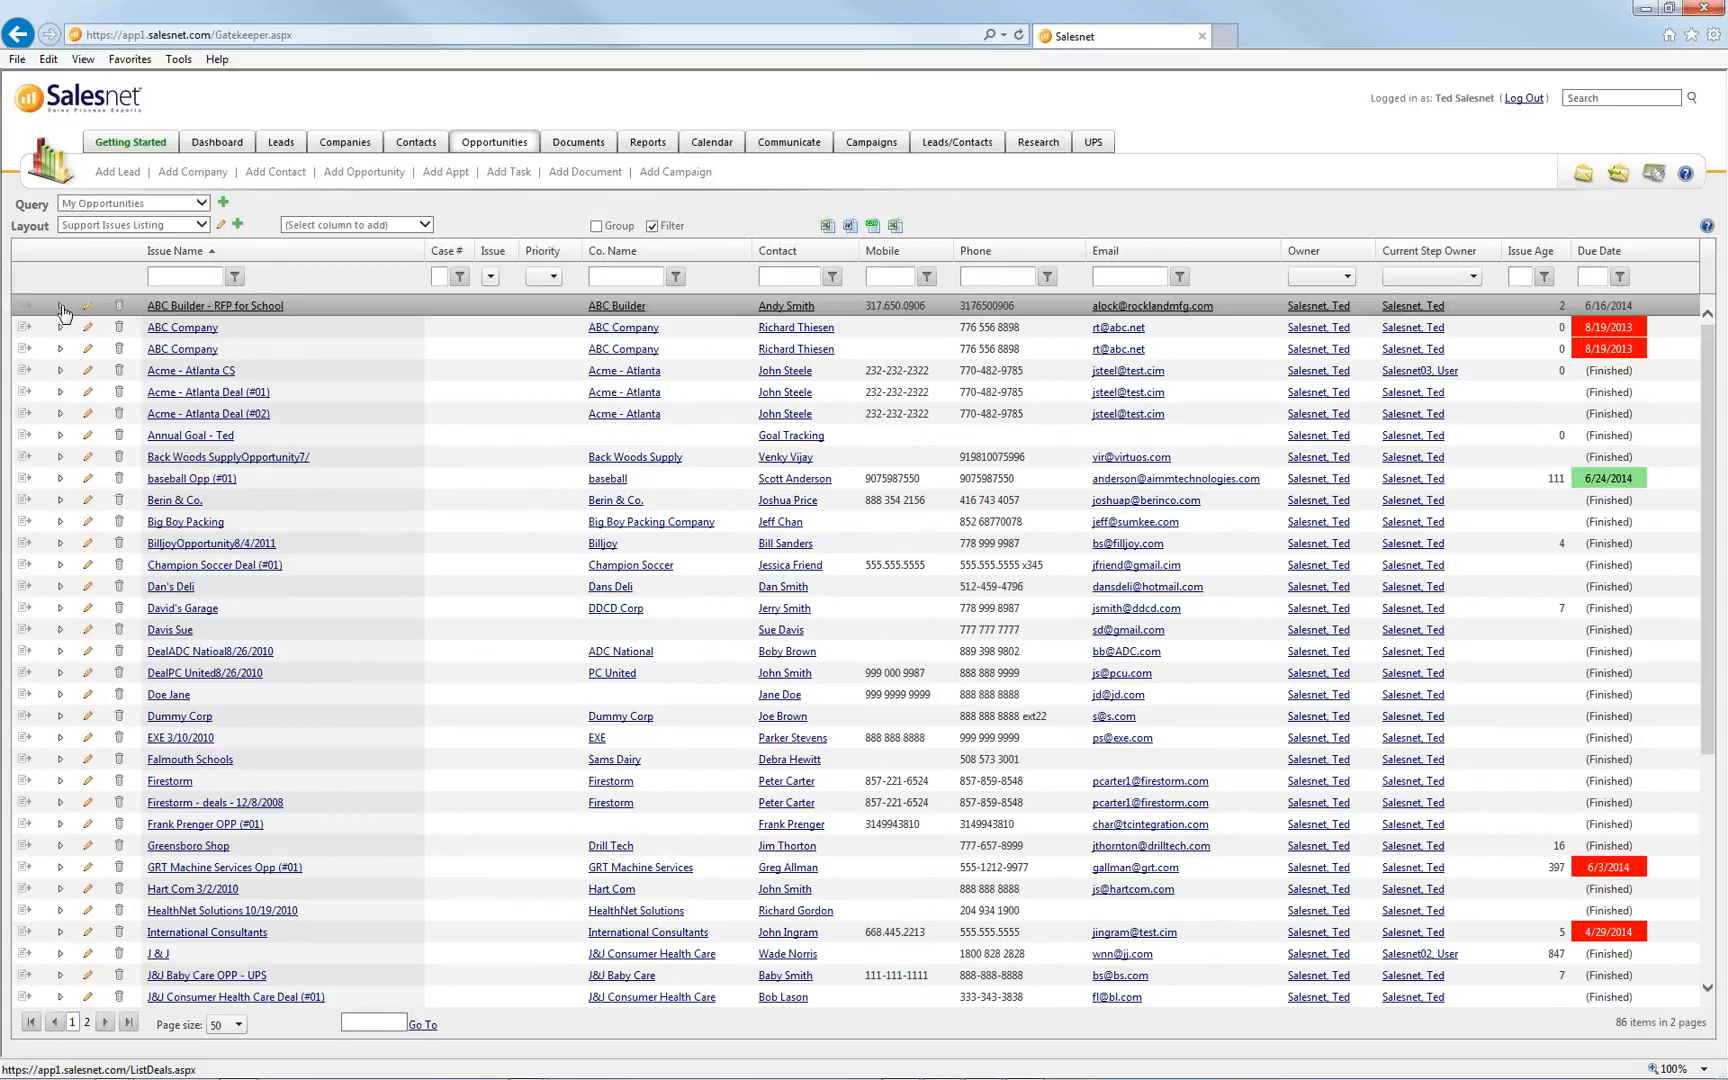
# Show My Opportunities in the Pipeline Layout and switch to the AdminTraining-Part3-NewFormat PowerPoint slide show
pyautogui.click(204, 229)
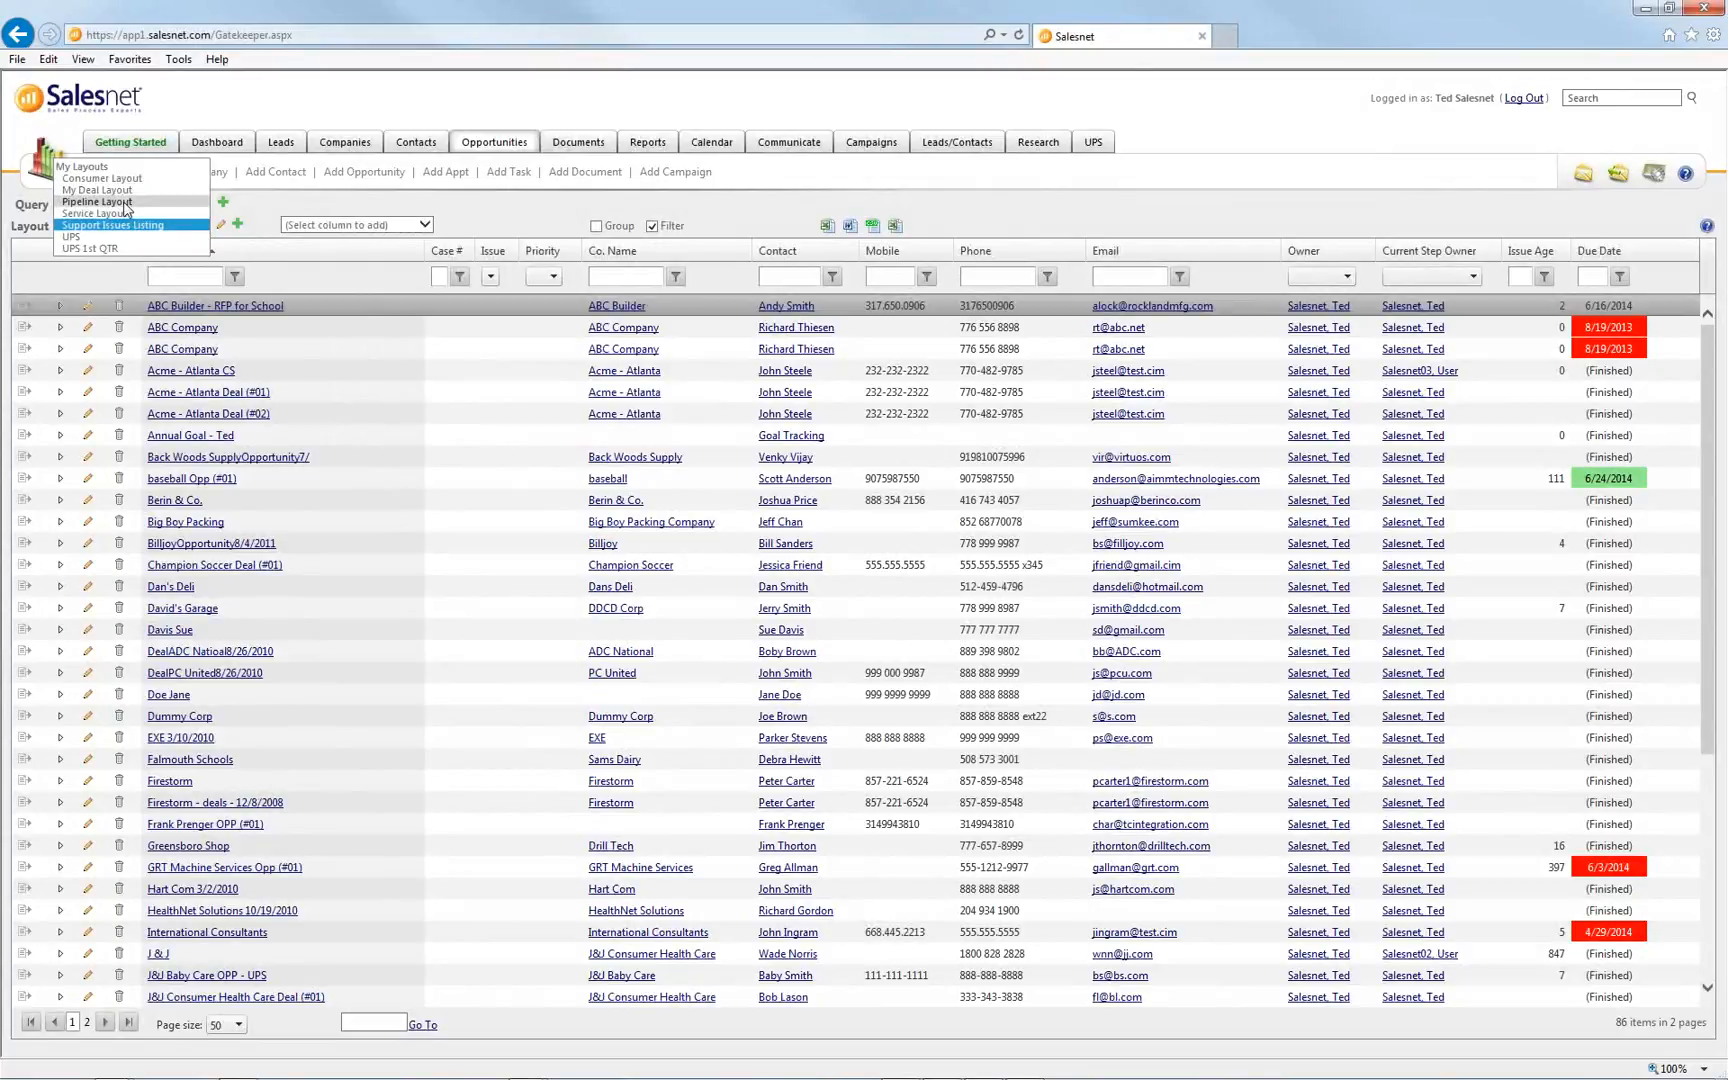
pyautogui.click(205, 228)
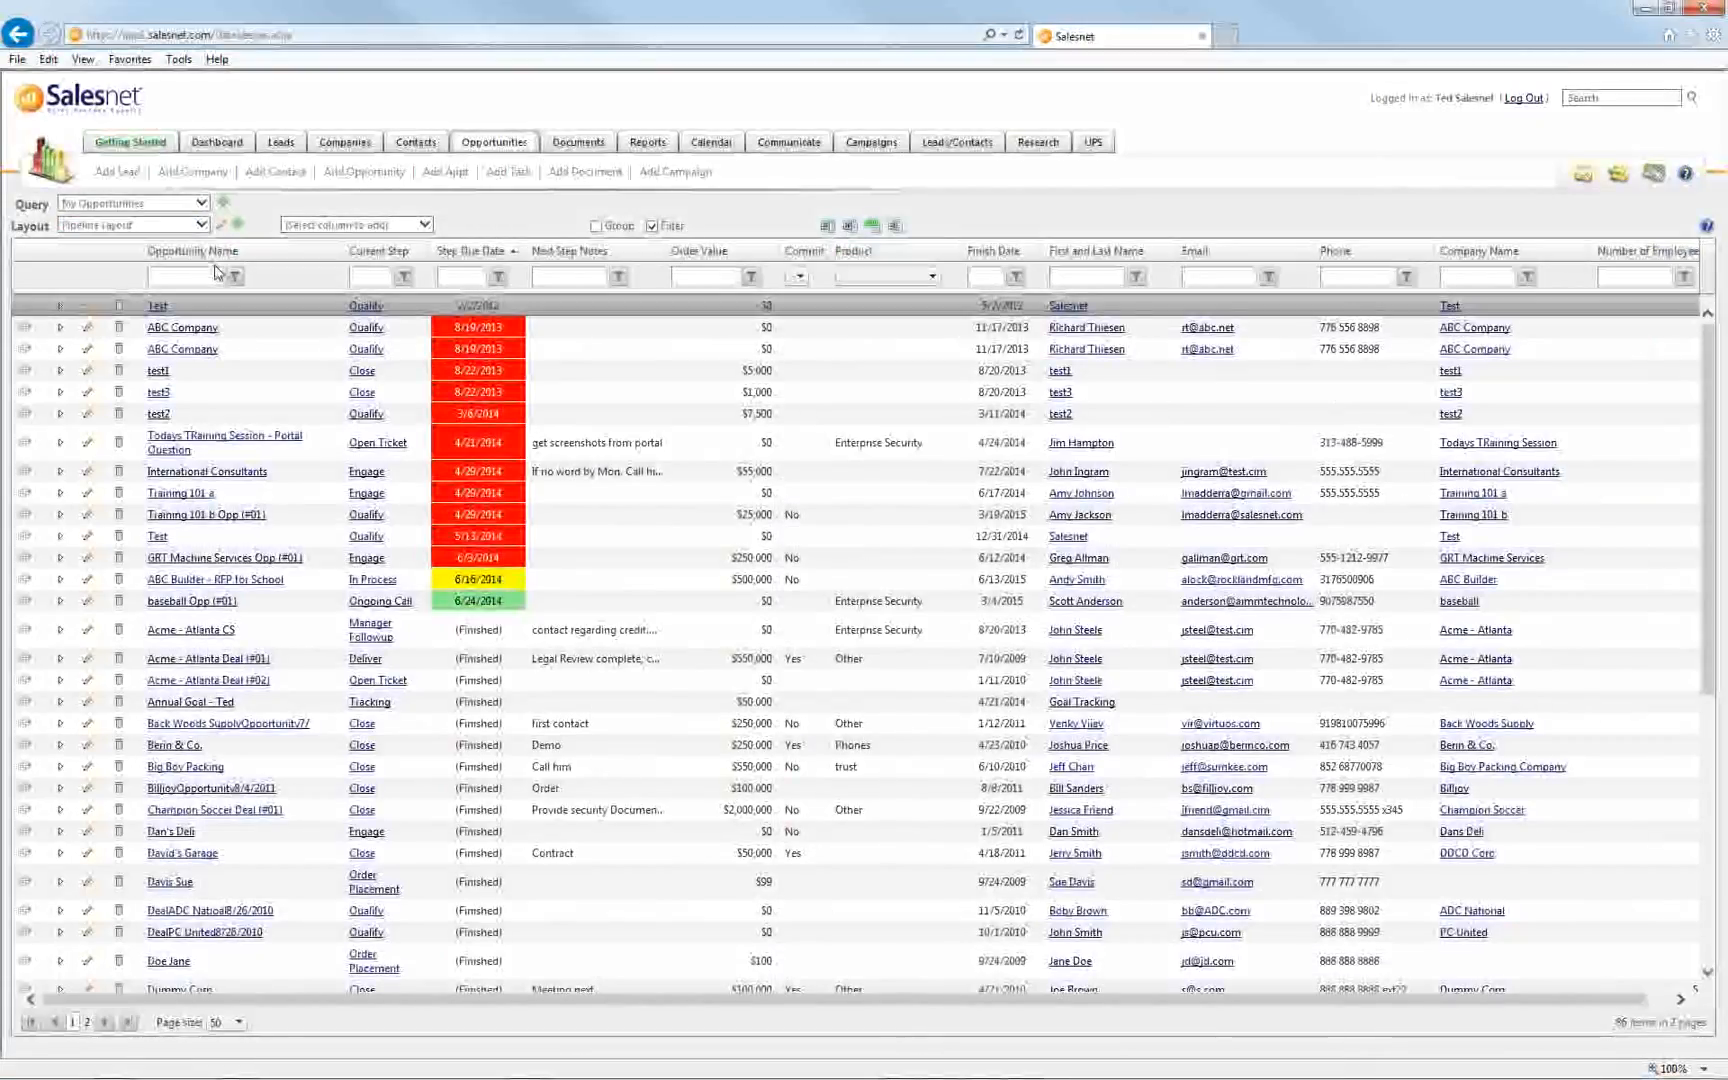
pyautogui.hotkey('alt', 'Tab')
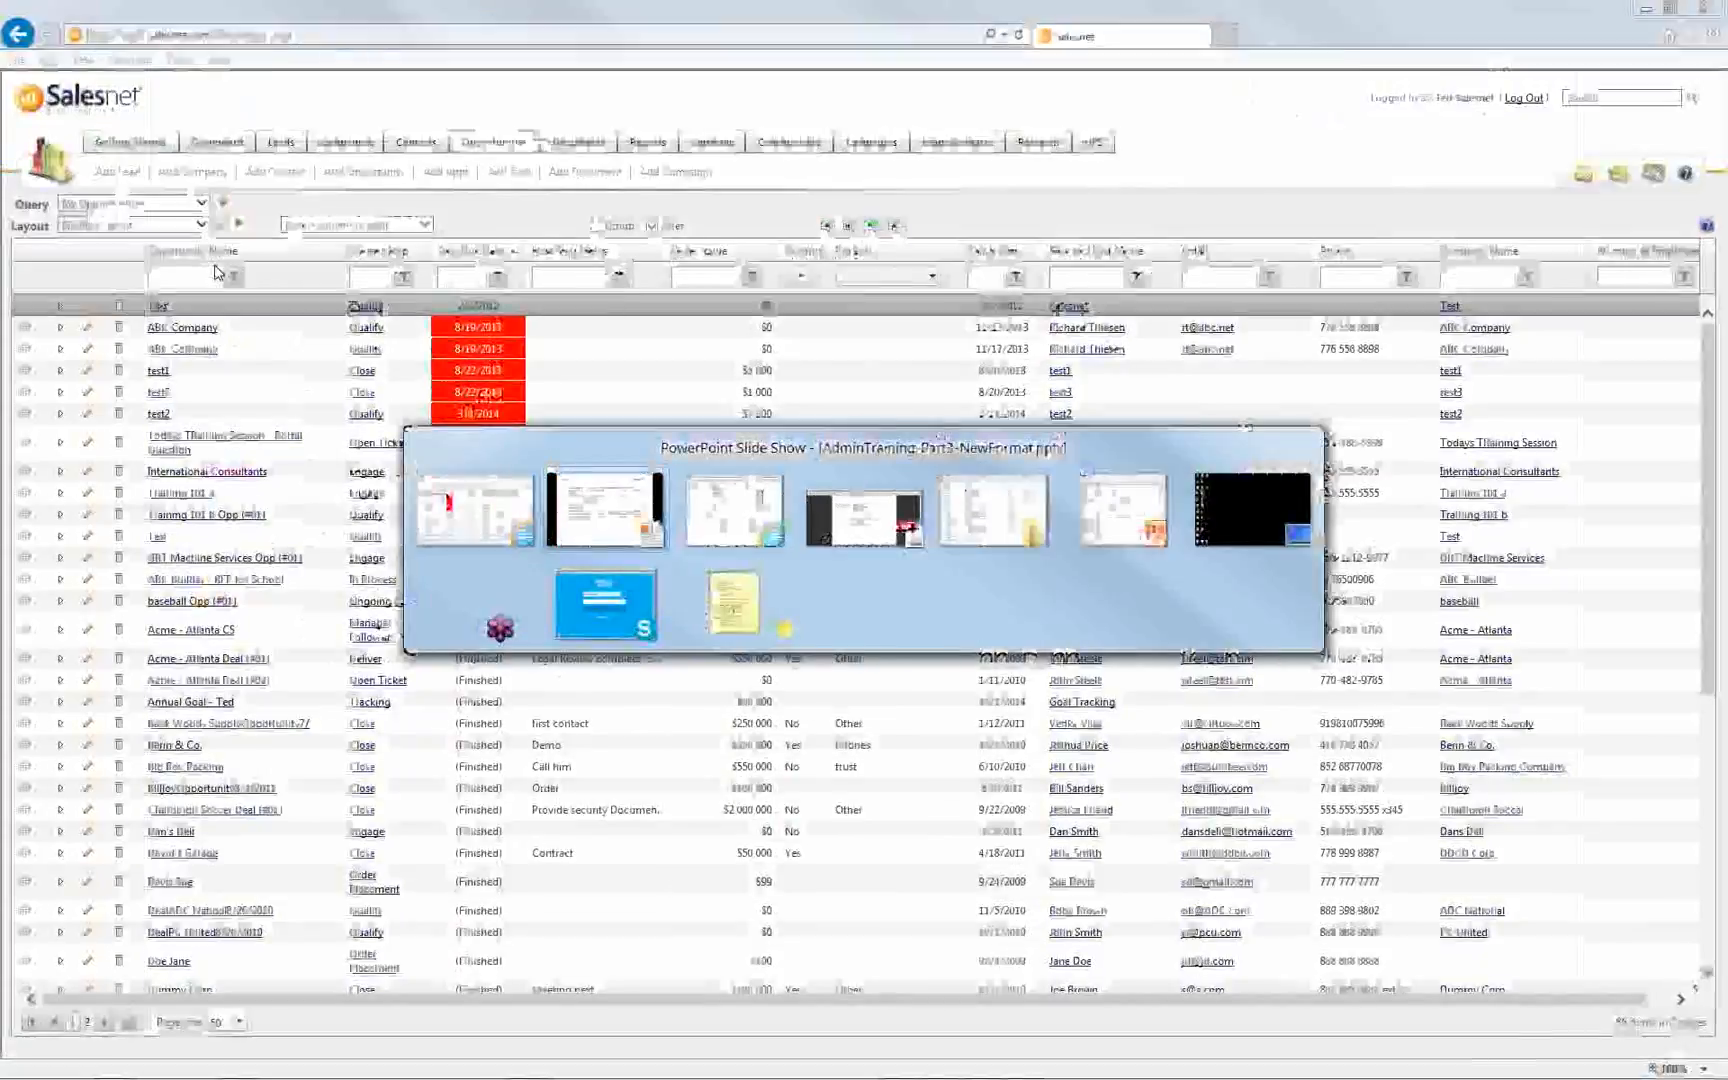
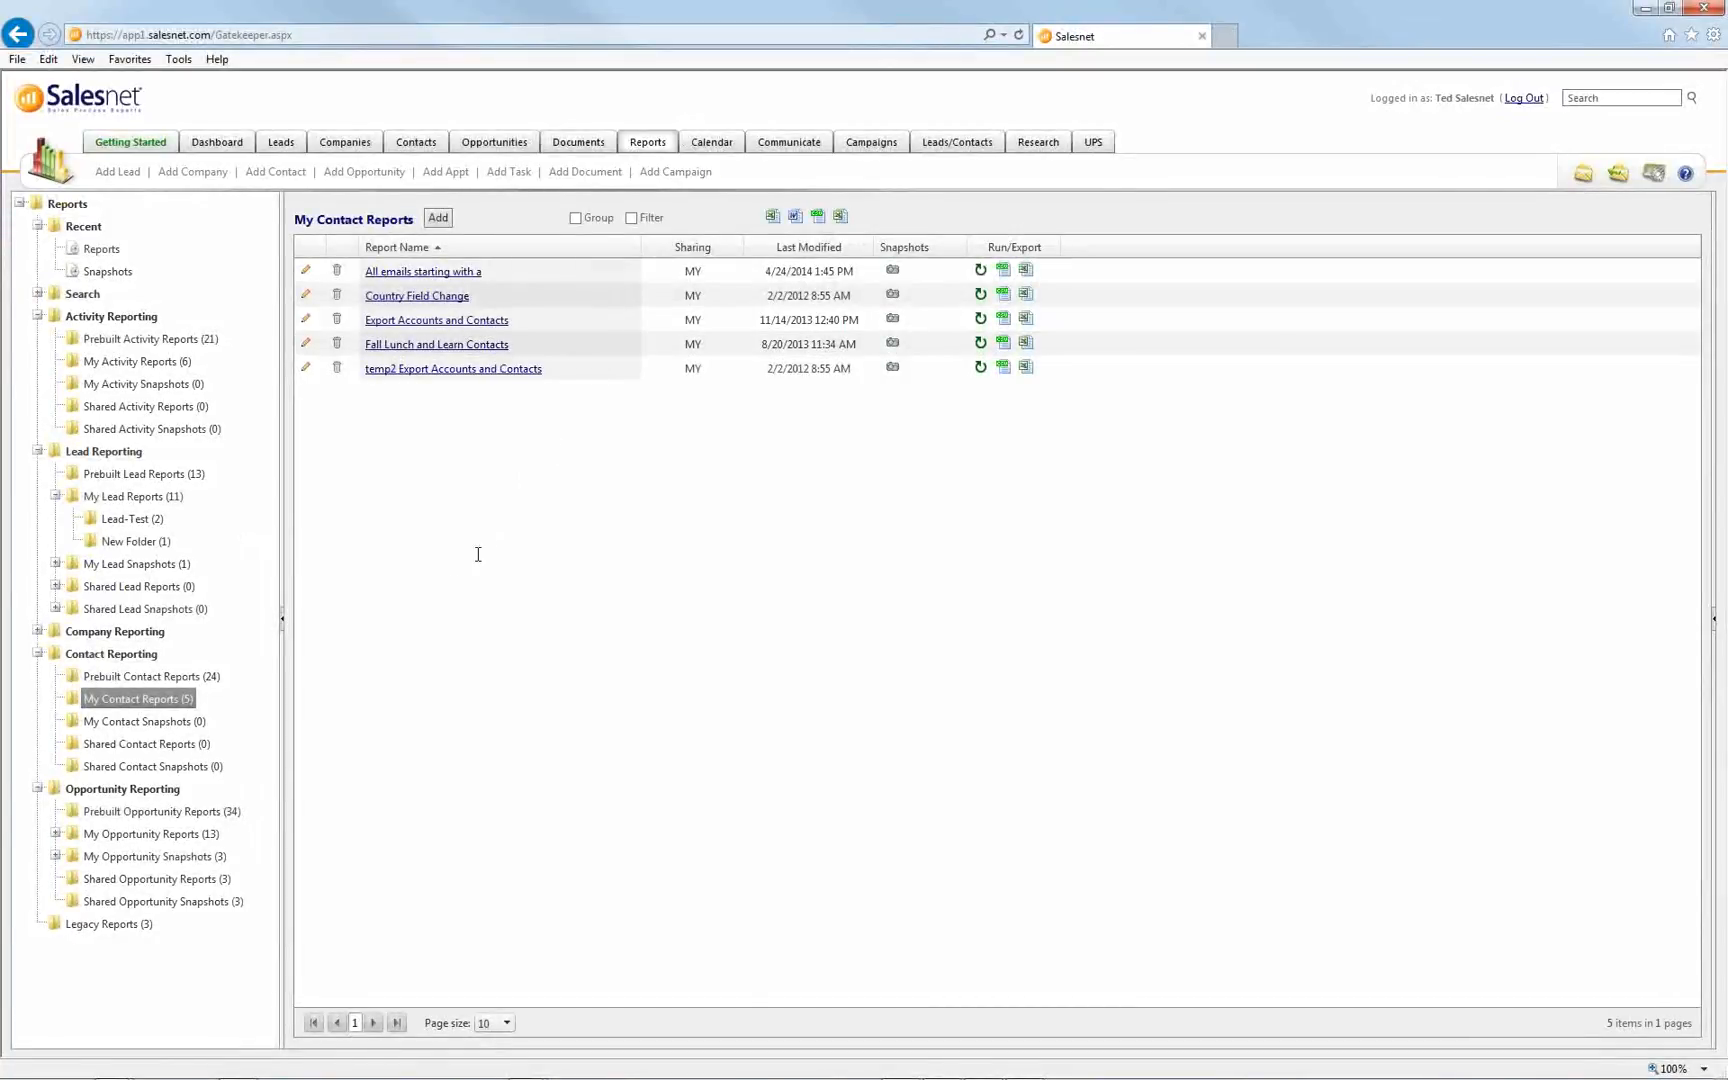
# Expand Company Reporting, collapse My Lead Reports, expand Shared Lead Reports, and list the Shared Opportunity Reports
pyautogui.click(37, 631)
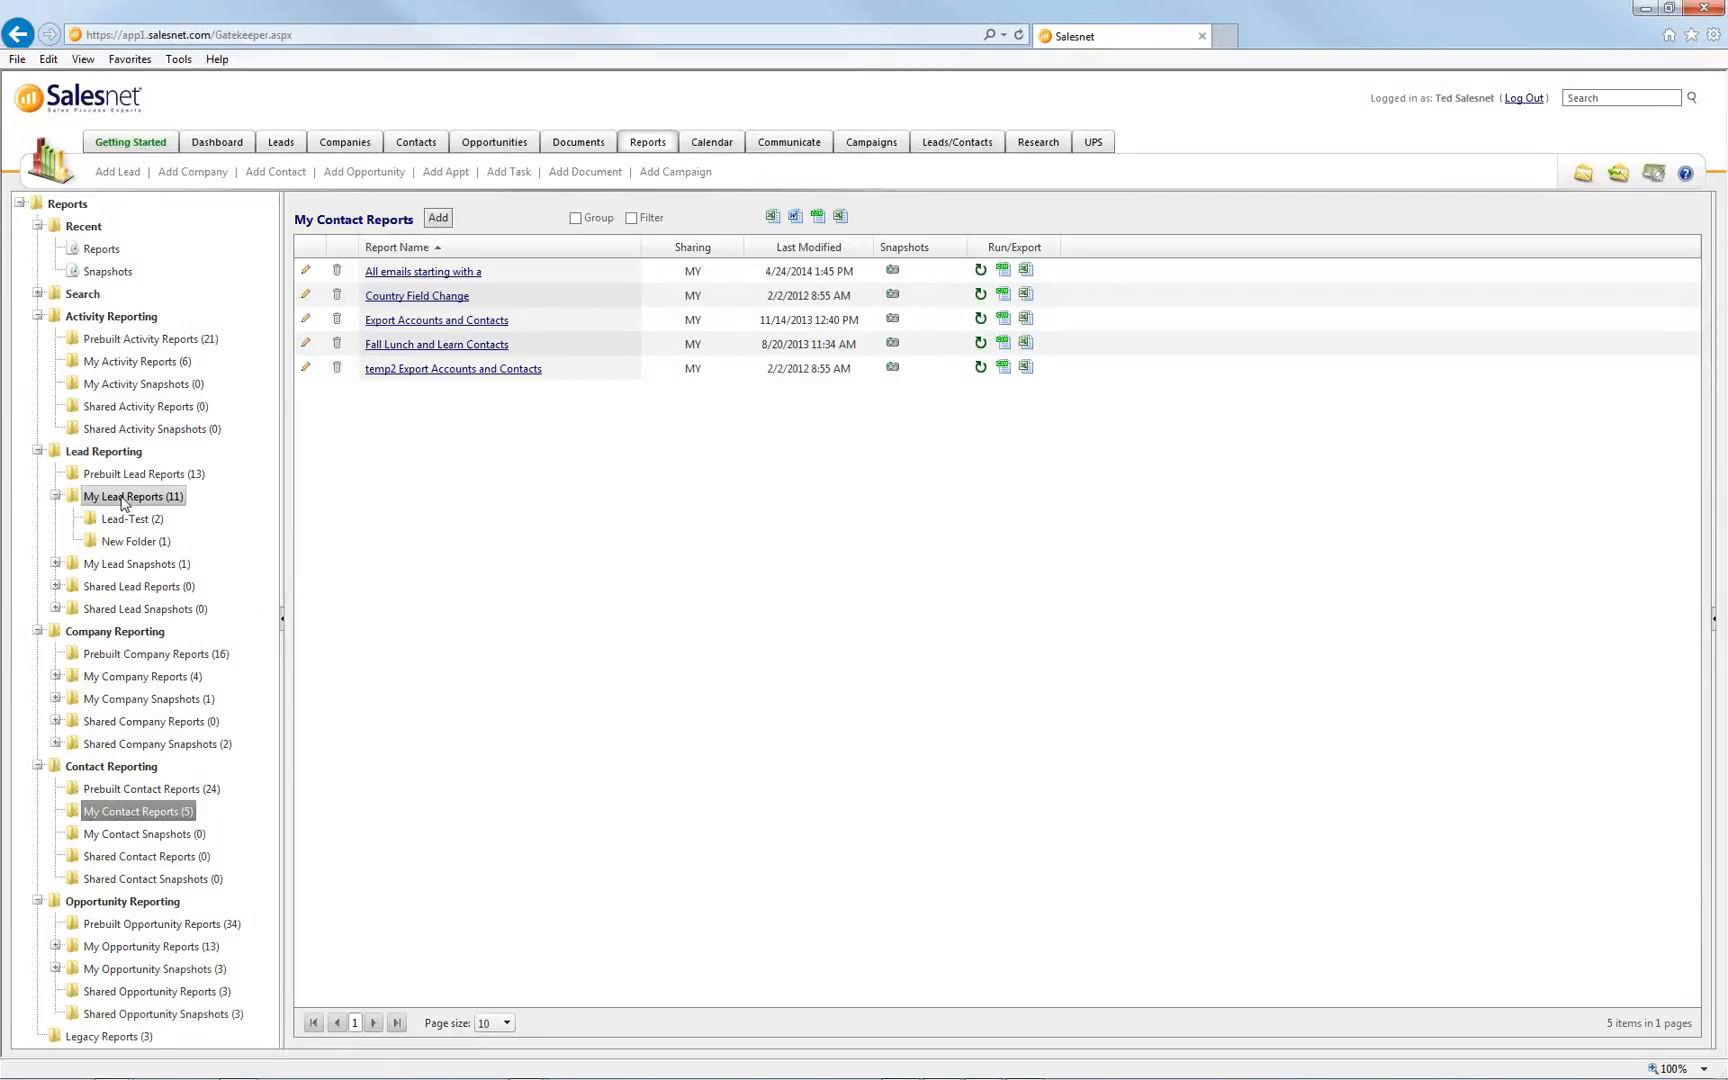
pyautogui.click(57, 497)
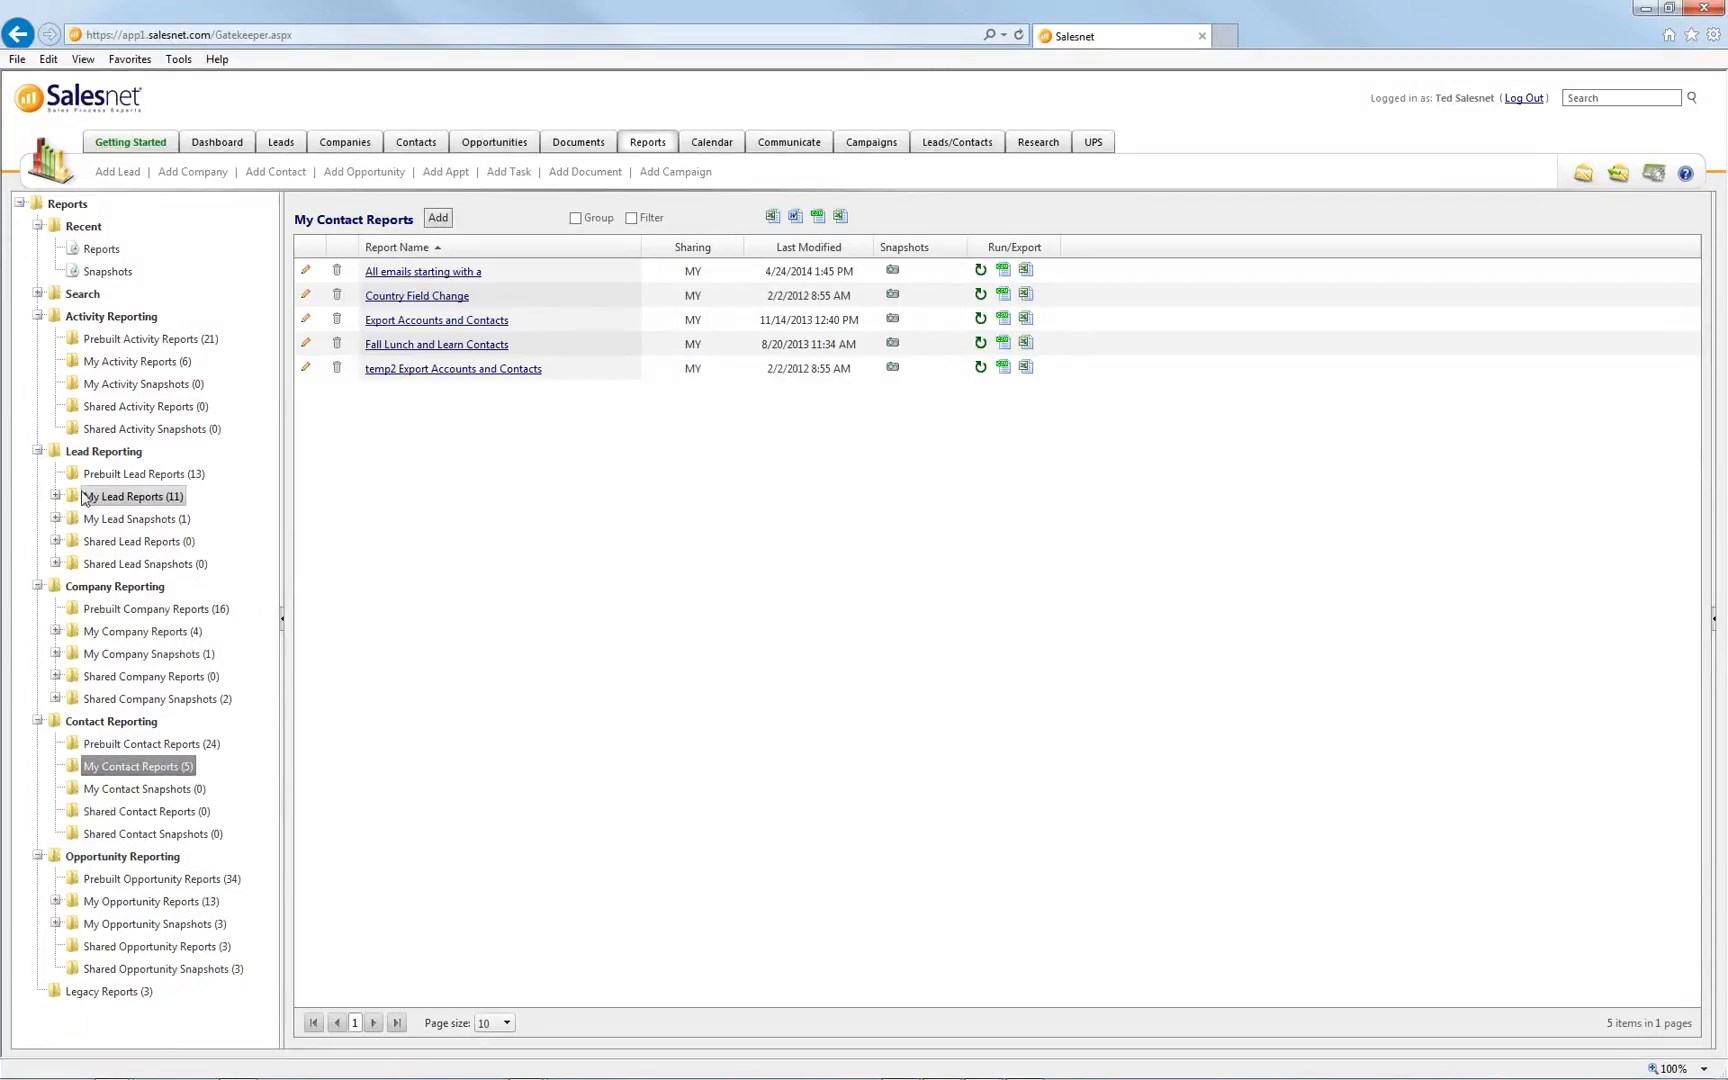
pyautogui.click(56, 541)
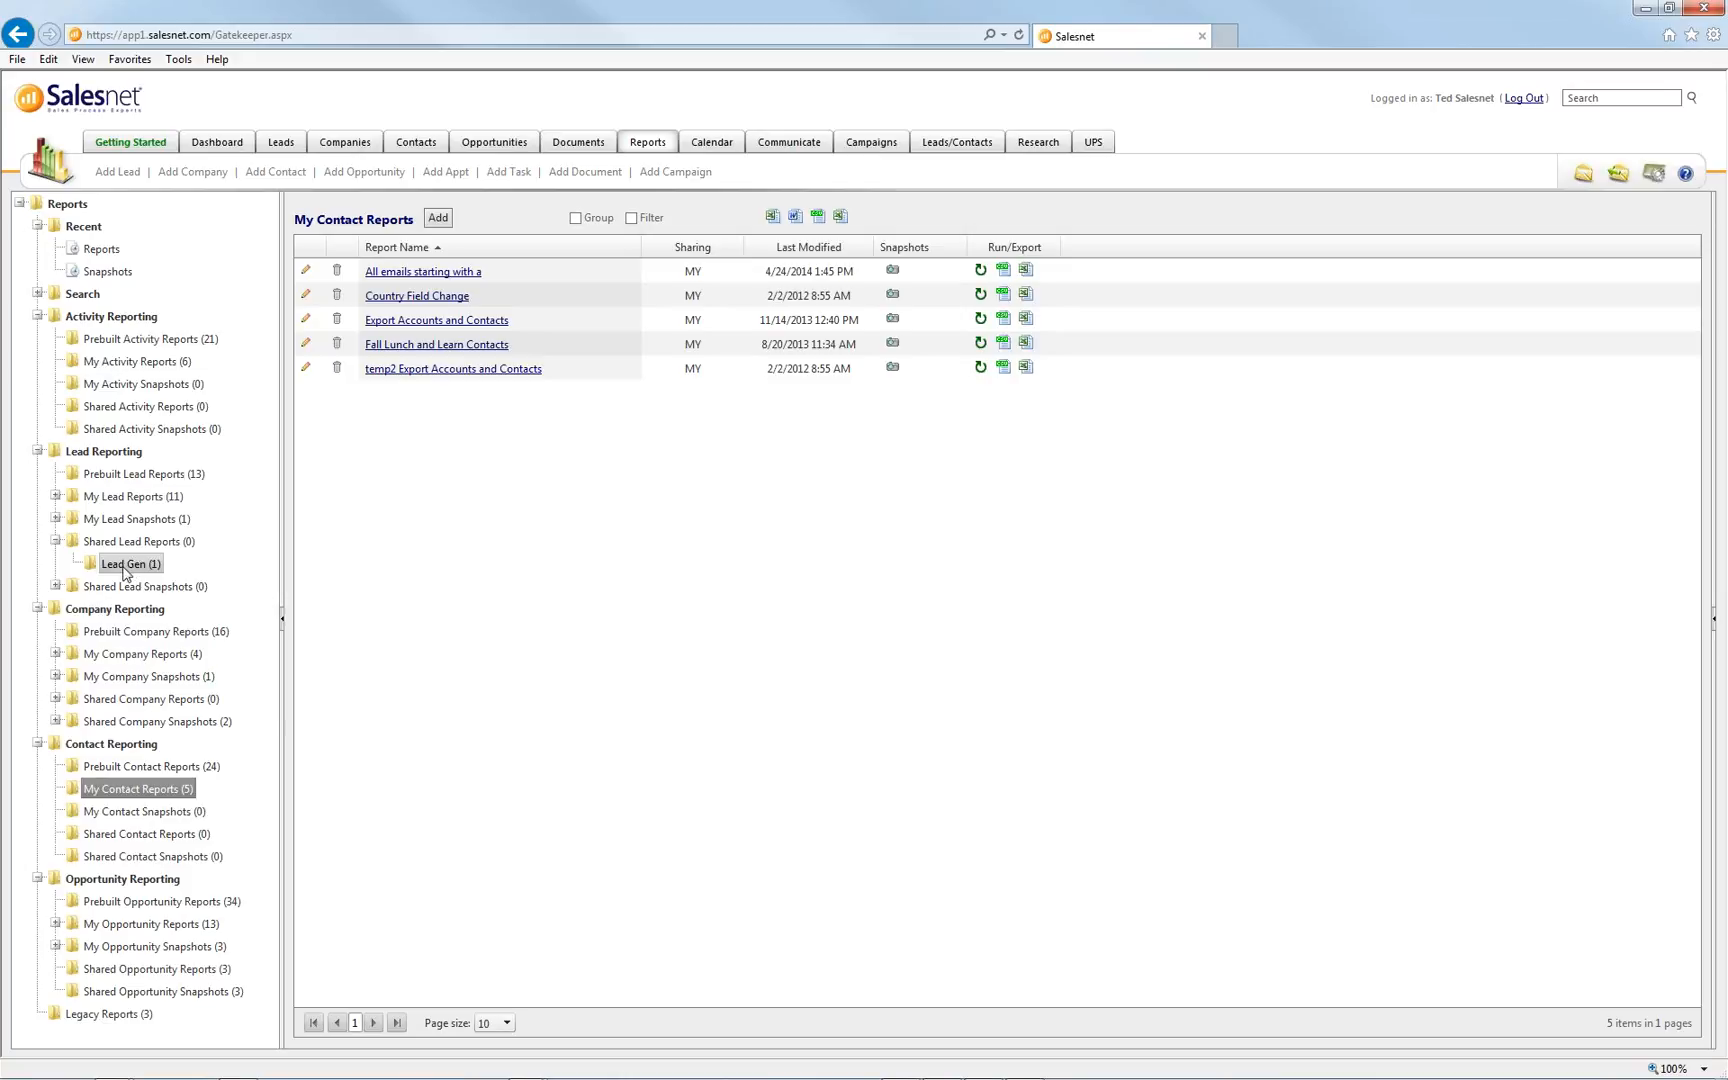
pyautogui.click(160, 969)
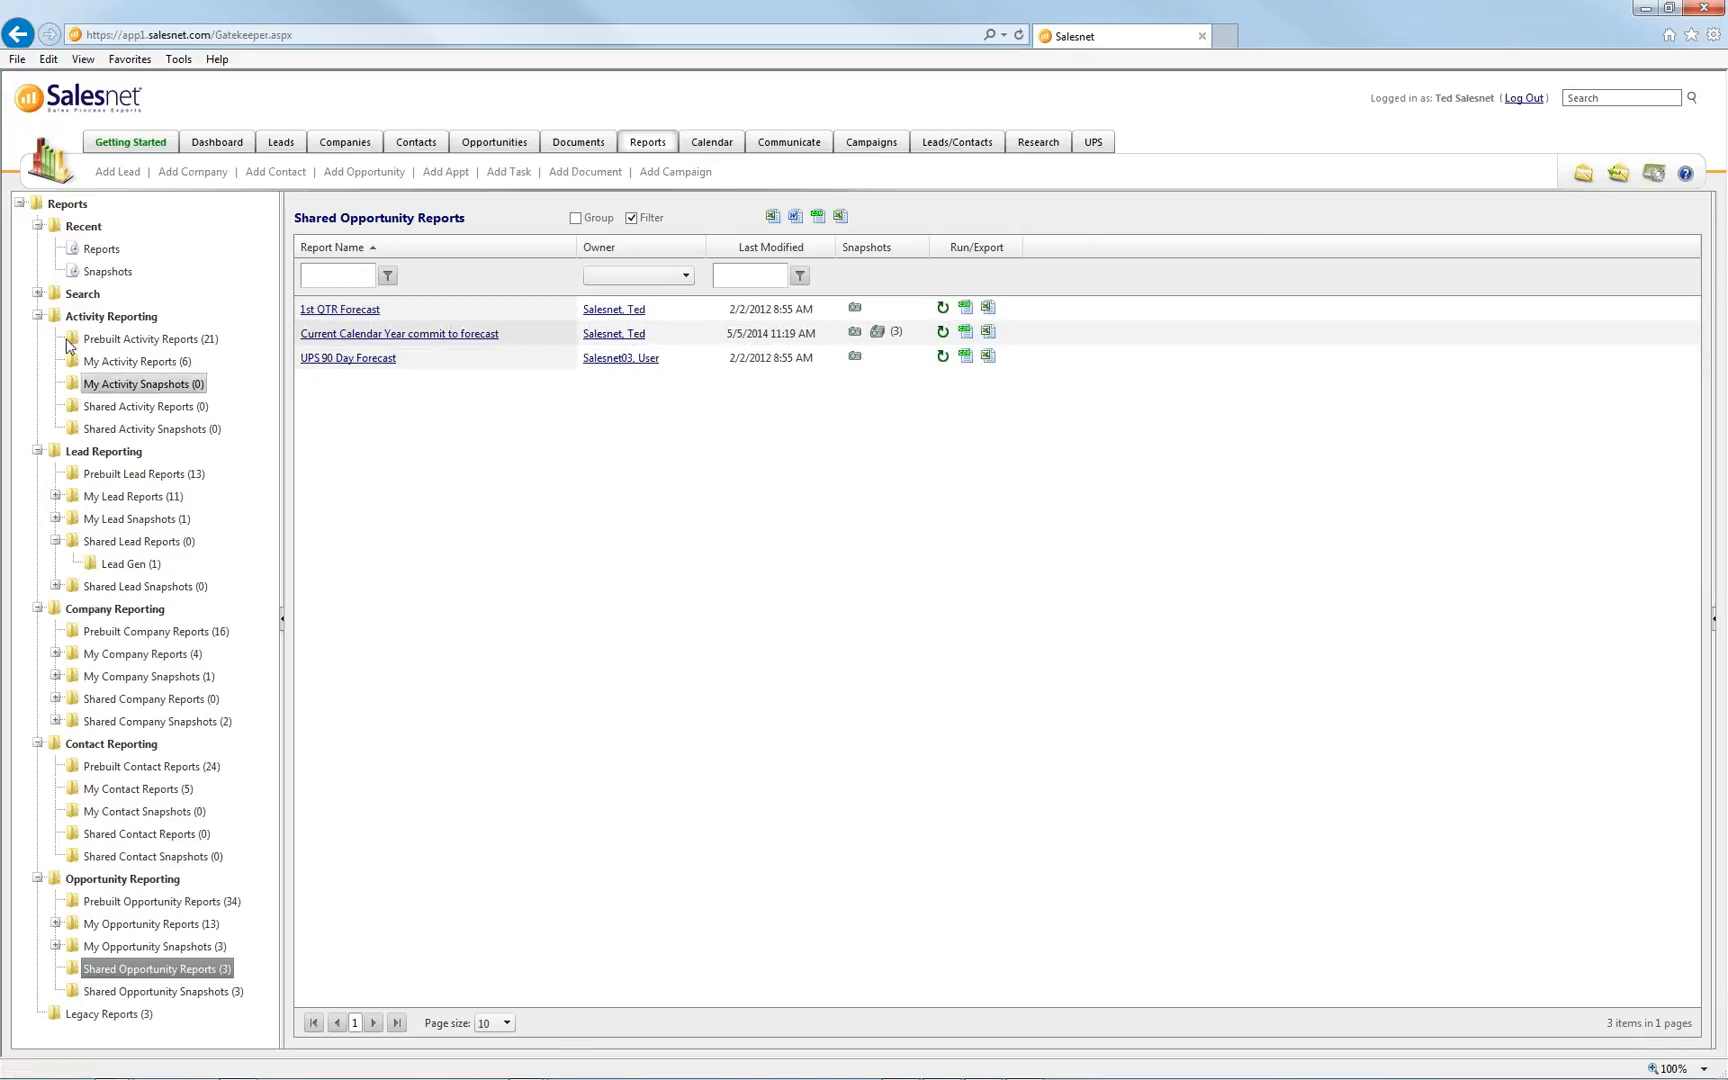
# List all reports through the report search with a page size of 50, filtered to the owner Salesnet03, User
pyautogui.click(38, 294)
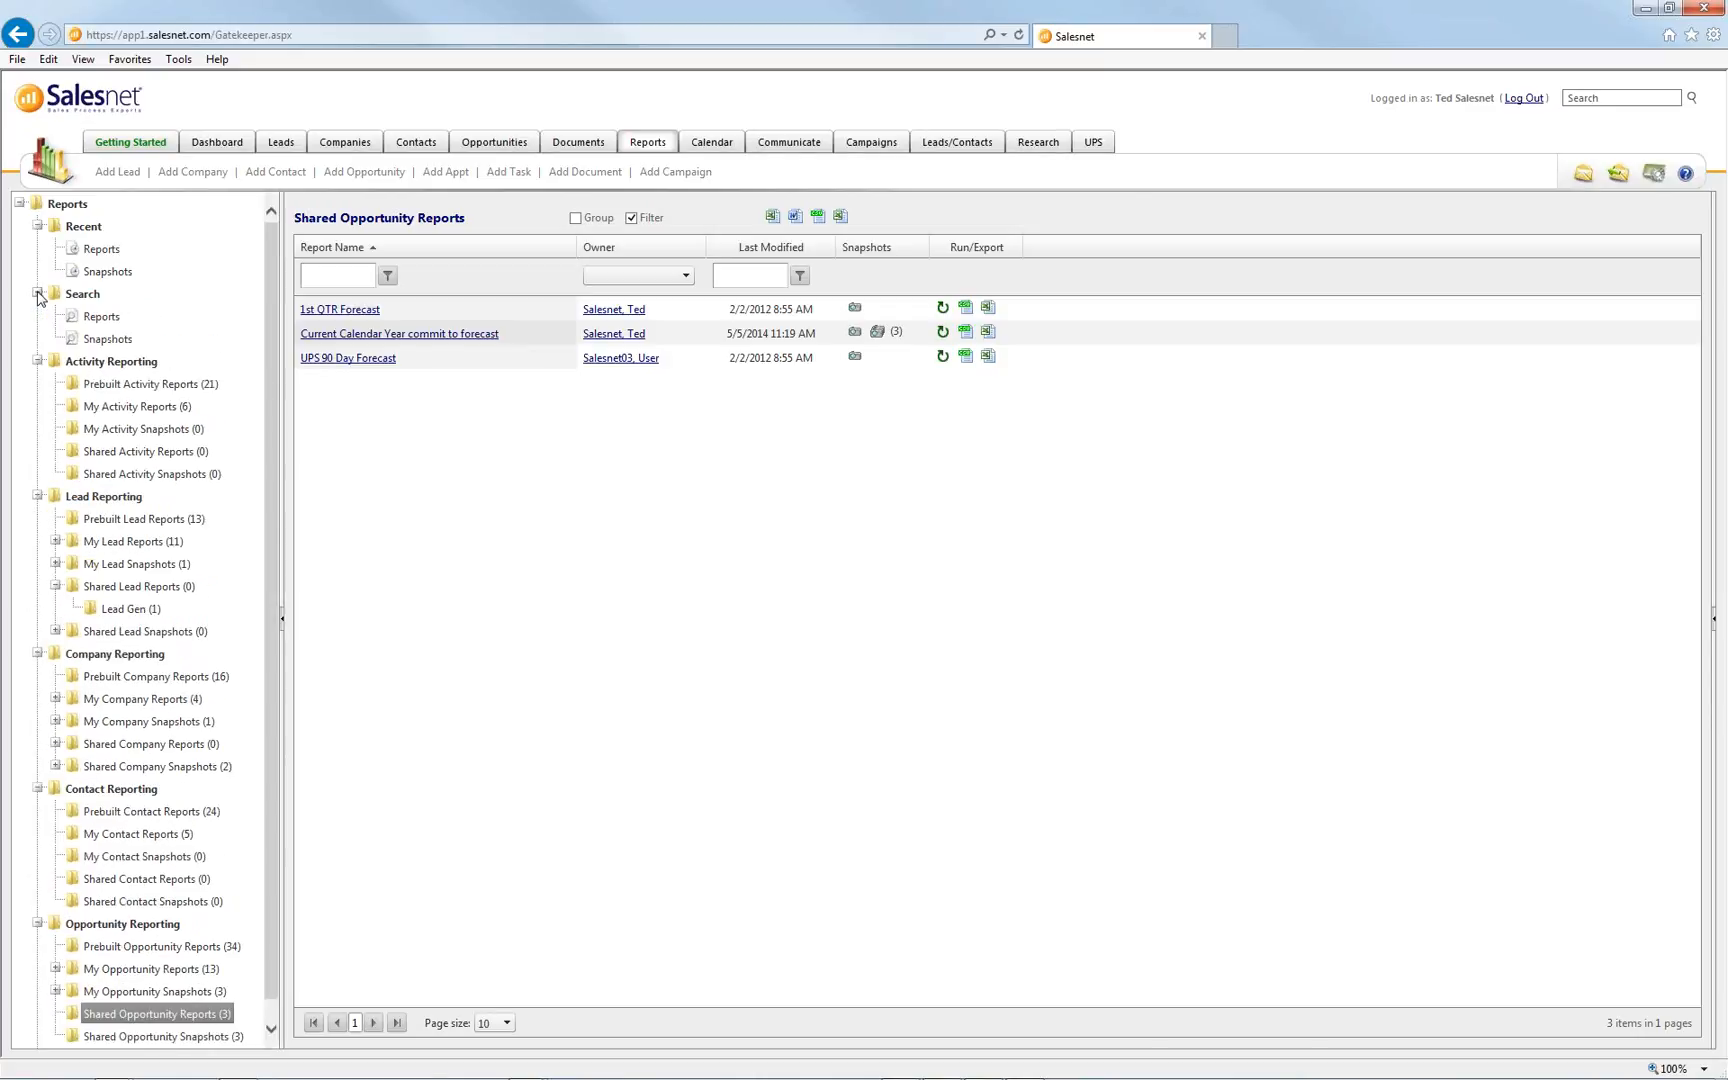
pyautogui.click(100, 317)
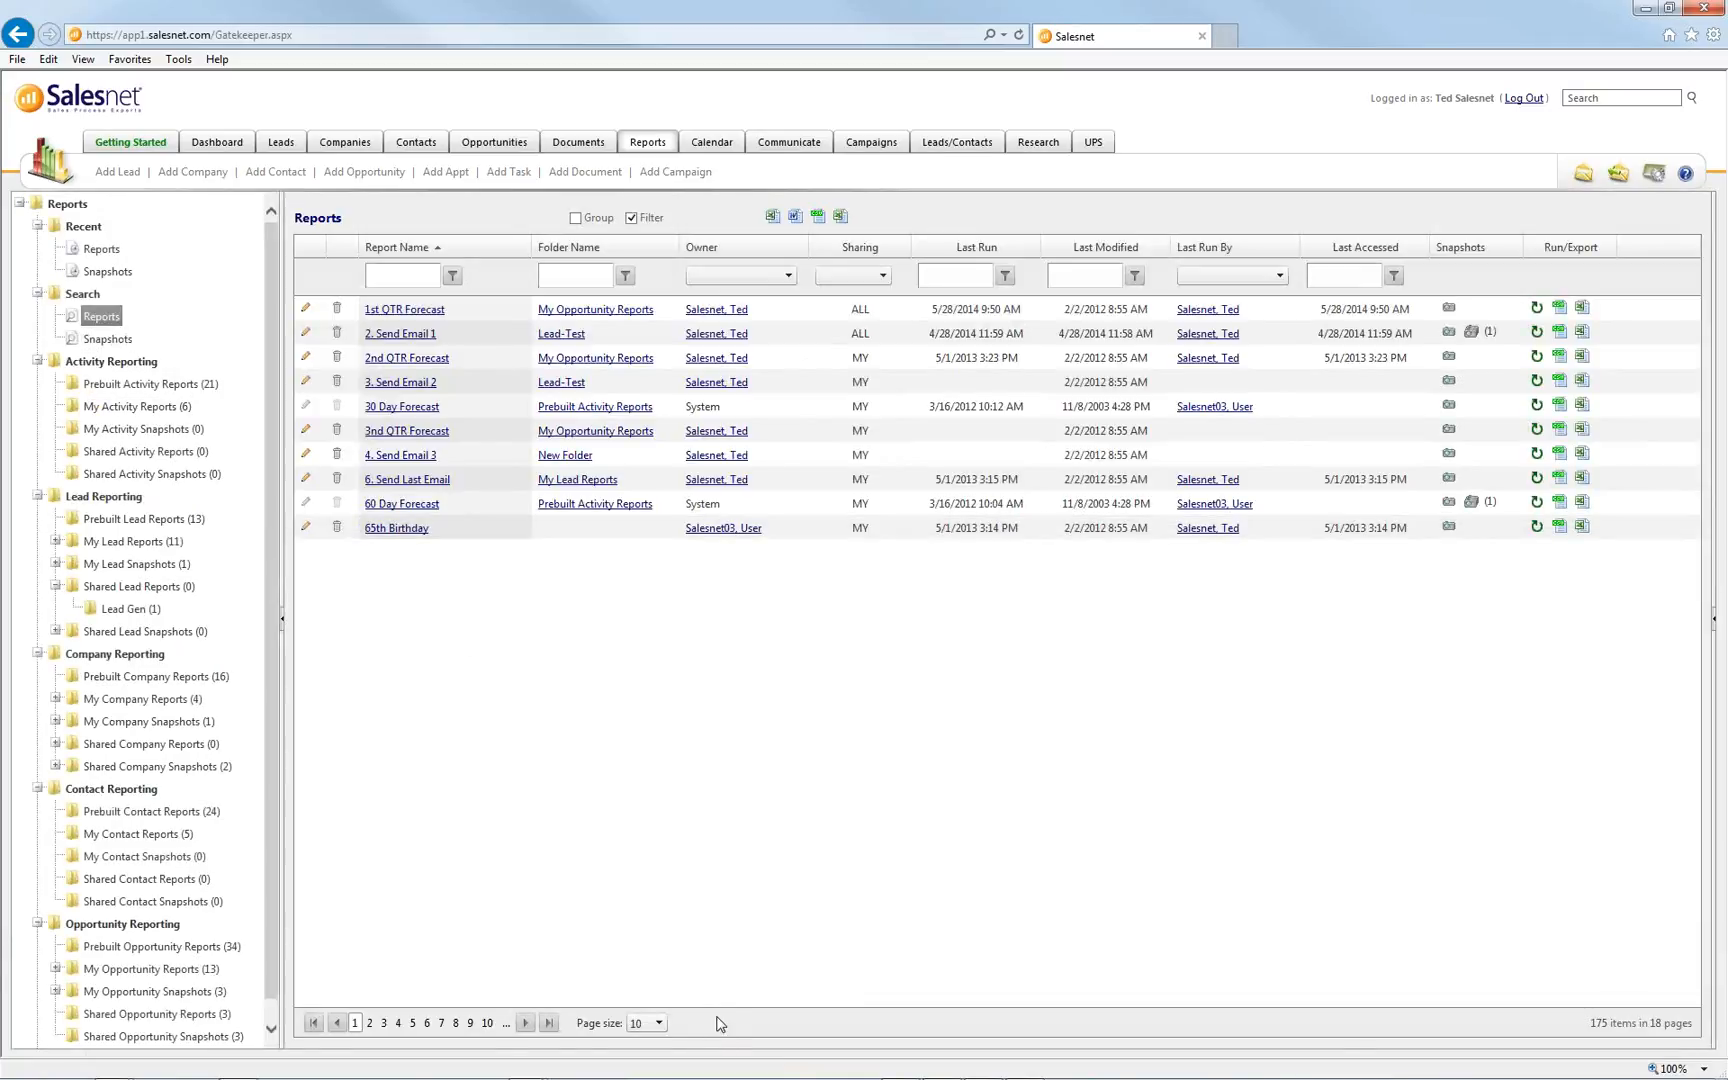
pyautogui.click(658, 1022)
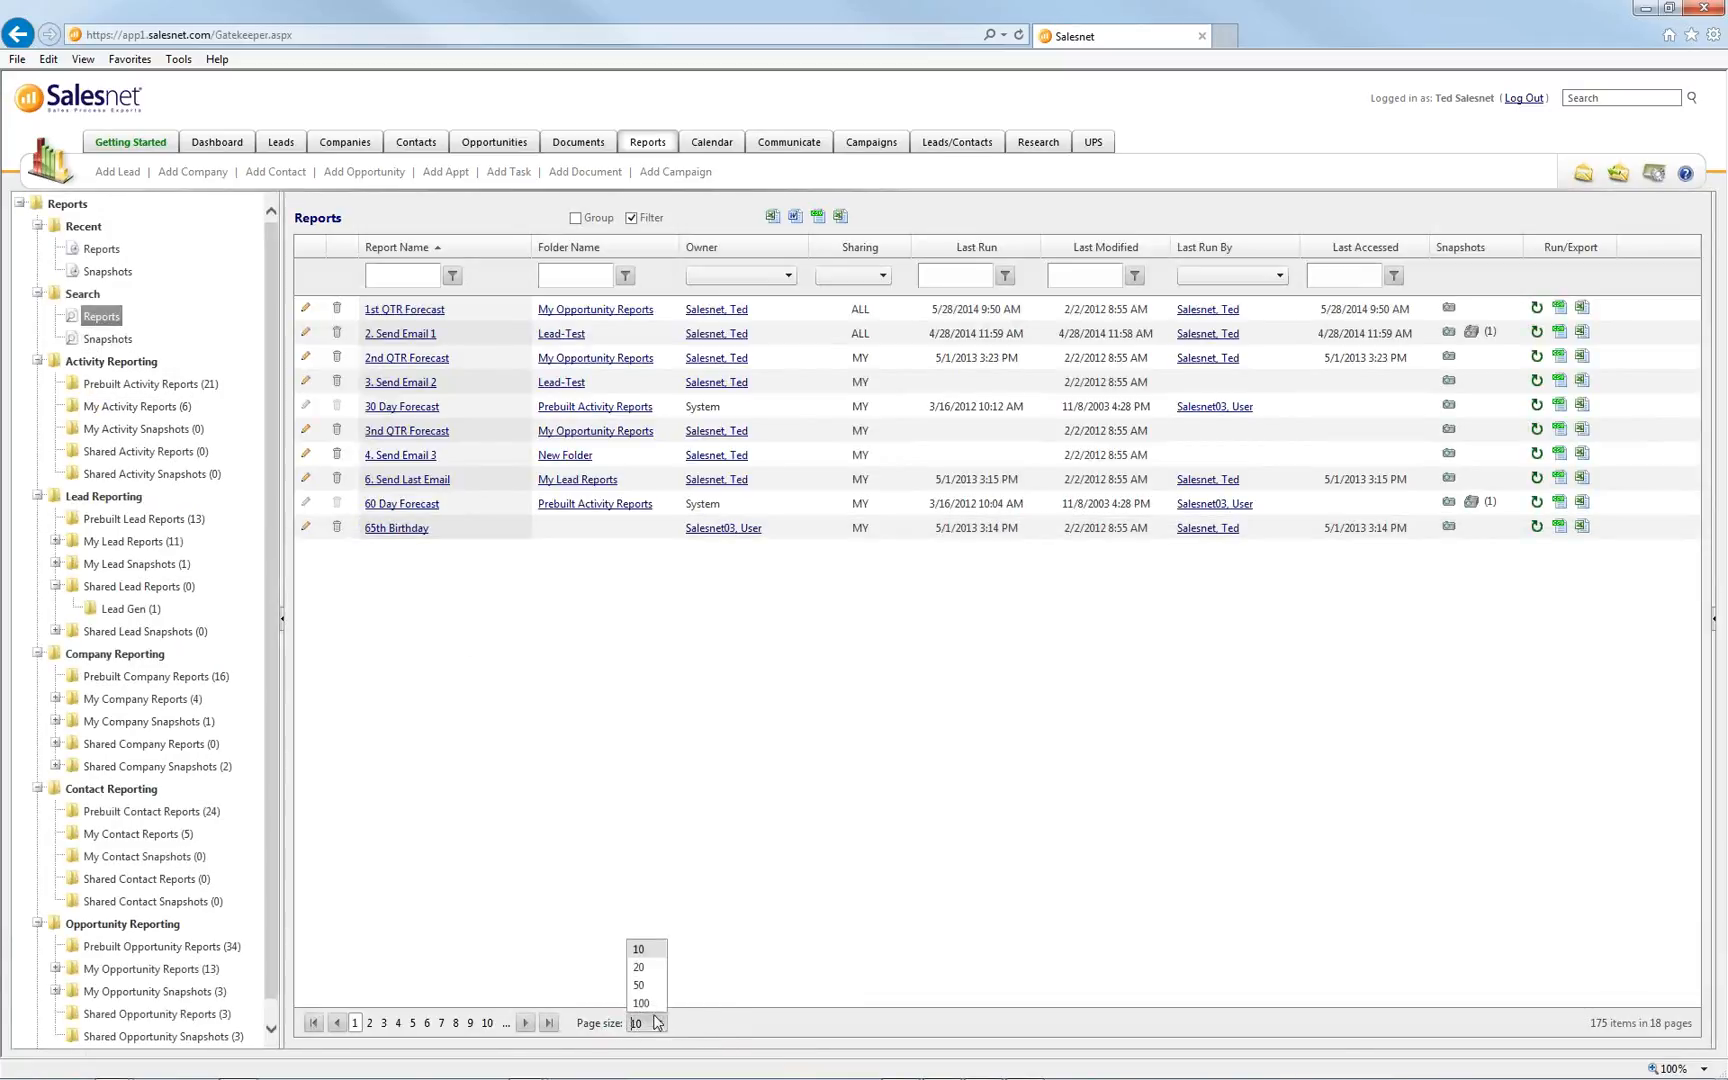
pyautogui.click(644, 983)
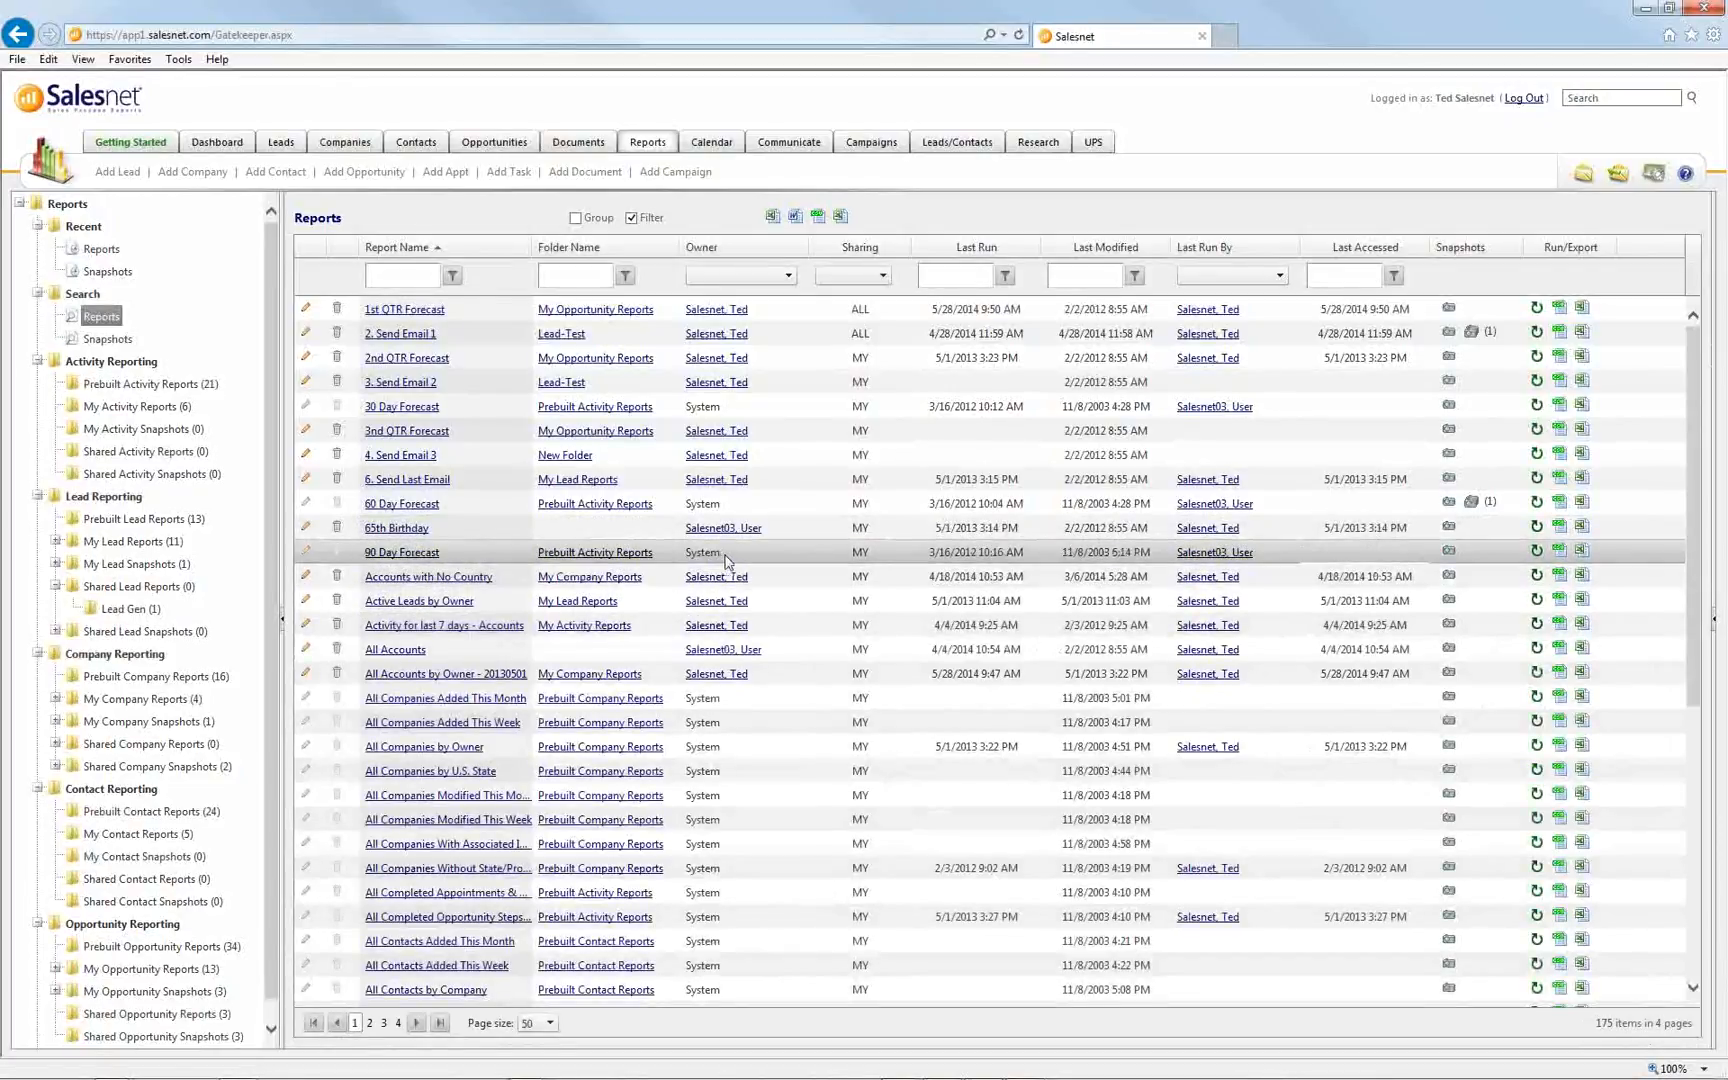
pyautogui.click(788, 278)
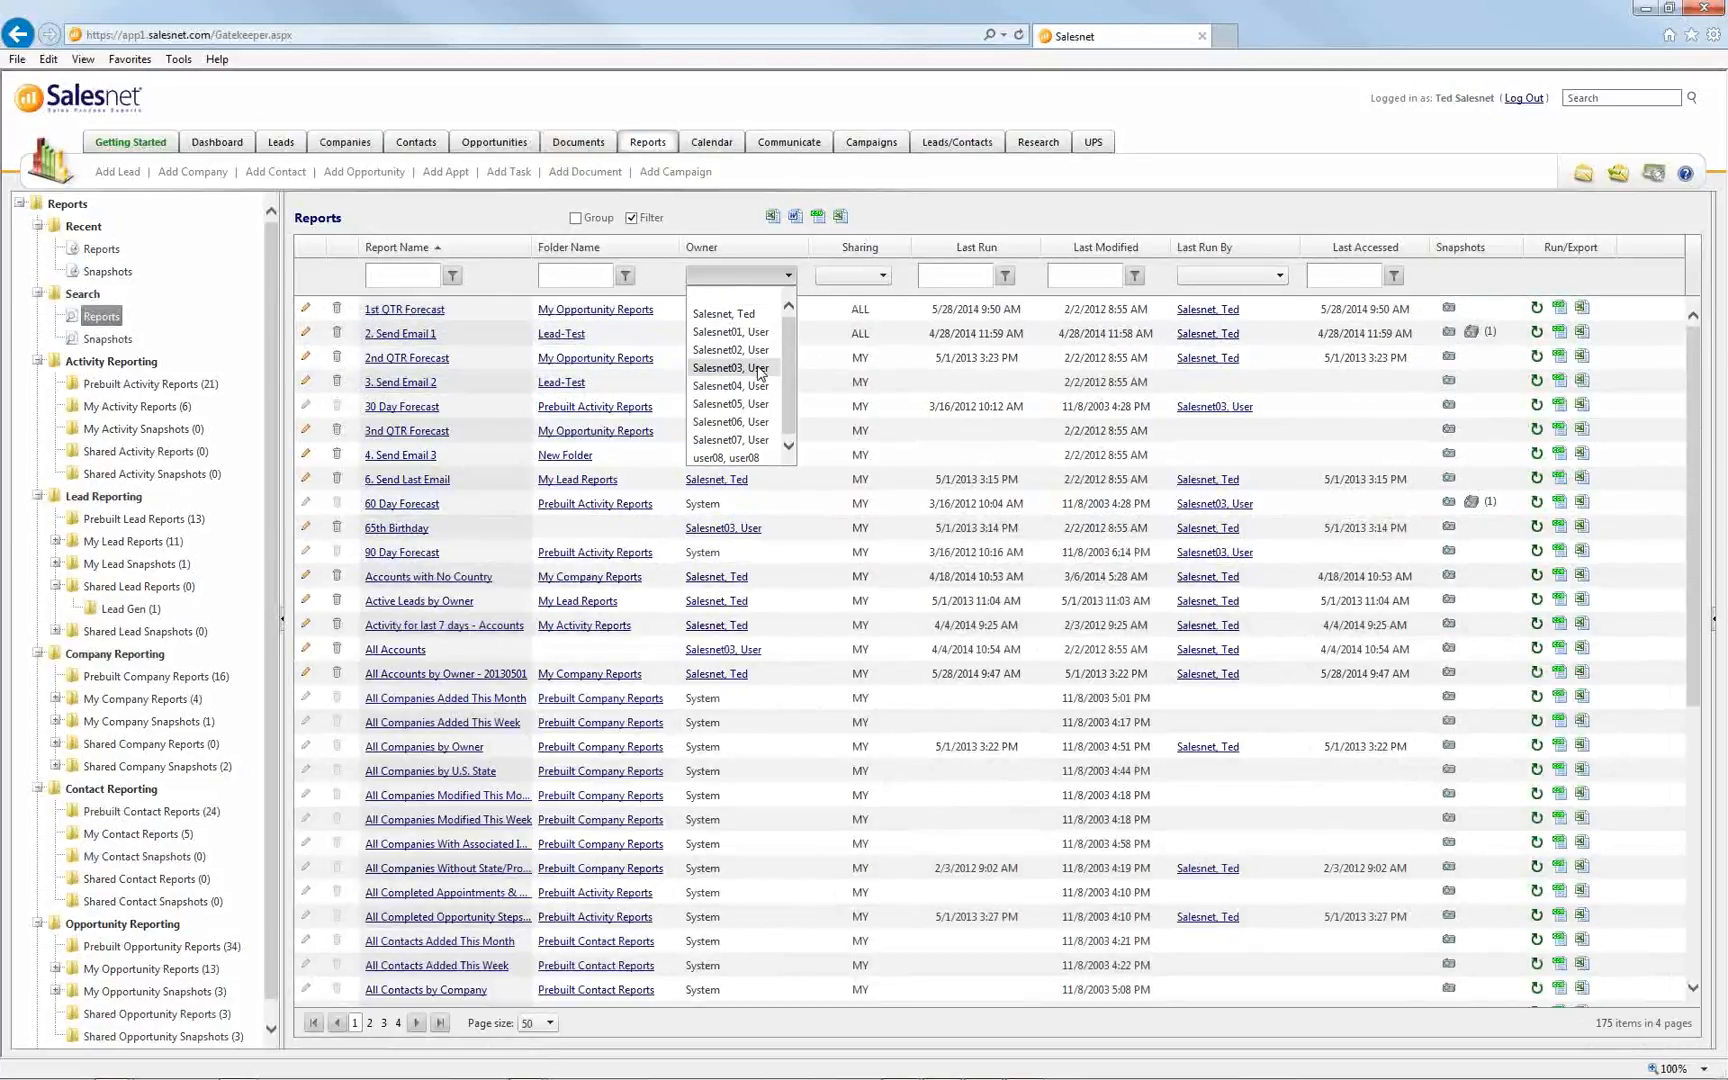
pyautogui.click(760, 372)
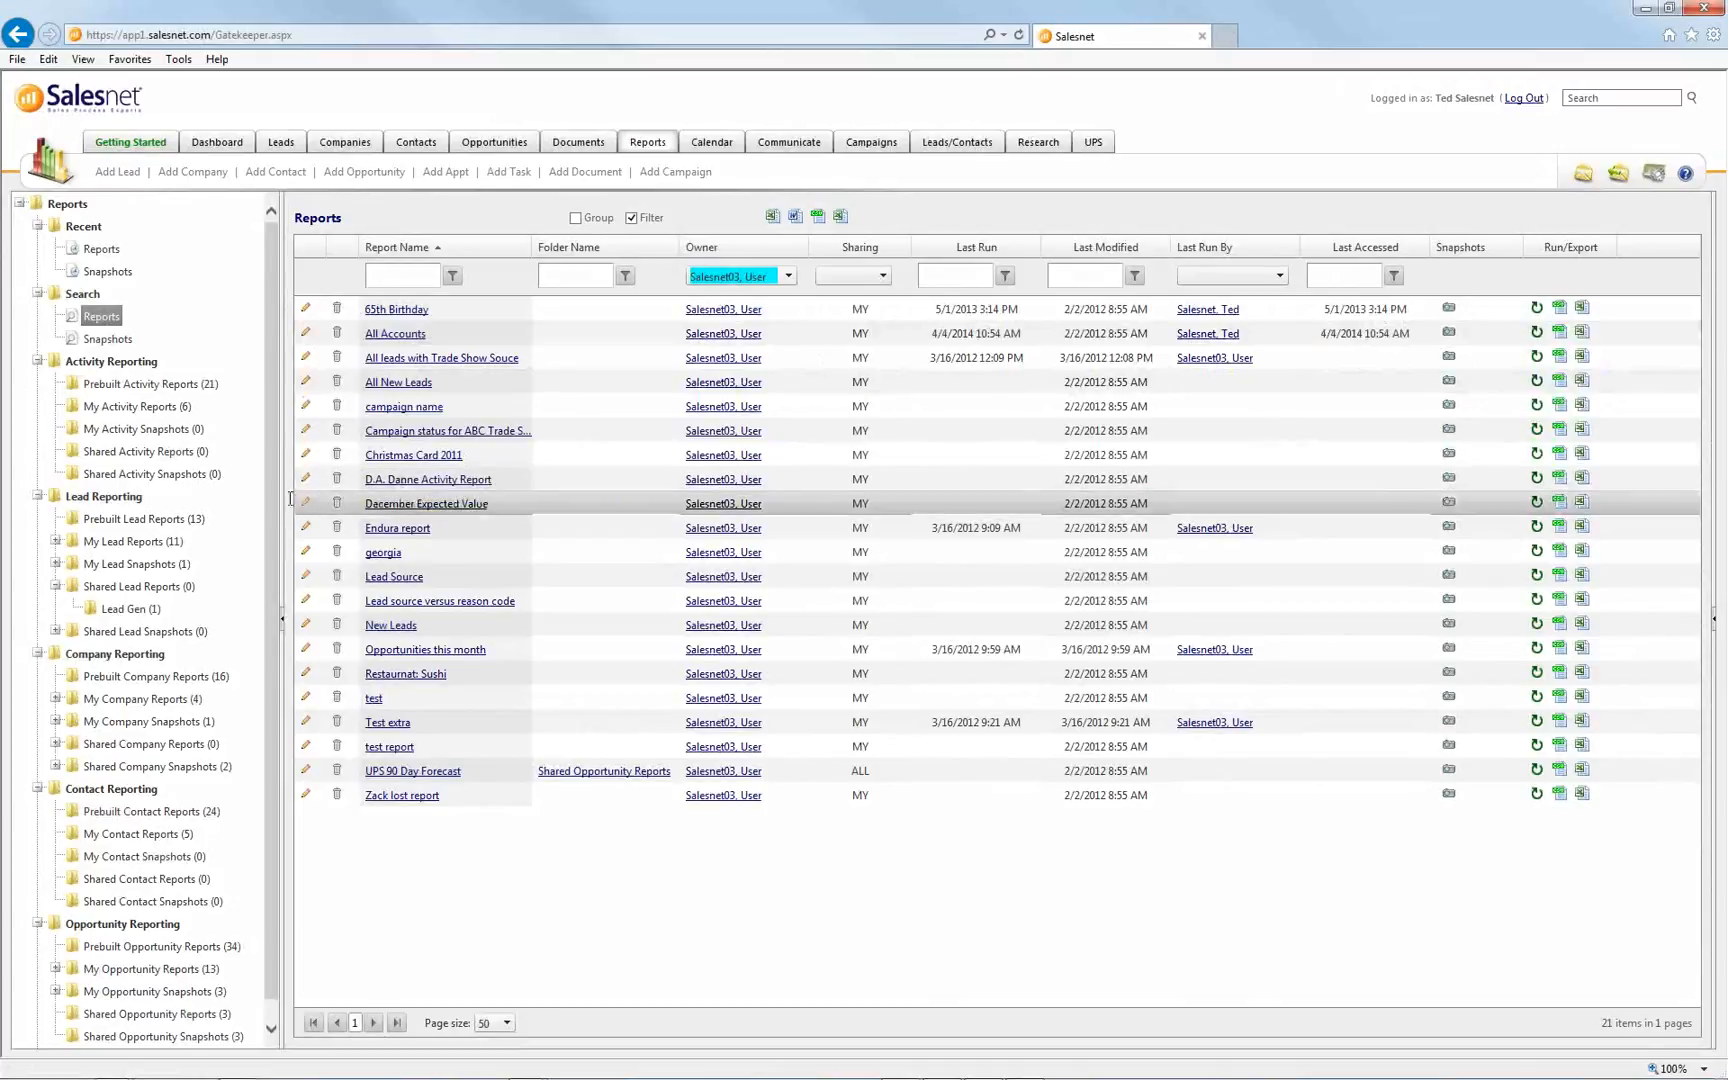
# Look into the My Opportunity Reports subfolders and collapse the whole Reports folder tree
pyautogui.moveTo(269, 512); pyautogui.dragTo(267, 558)
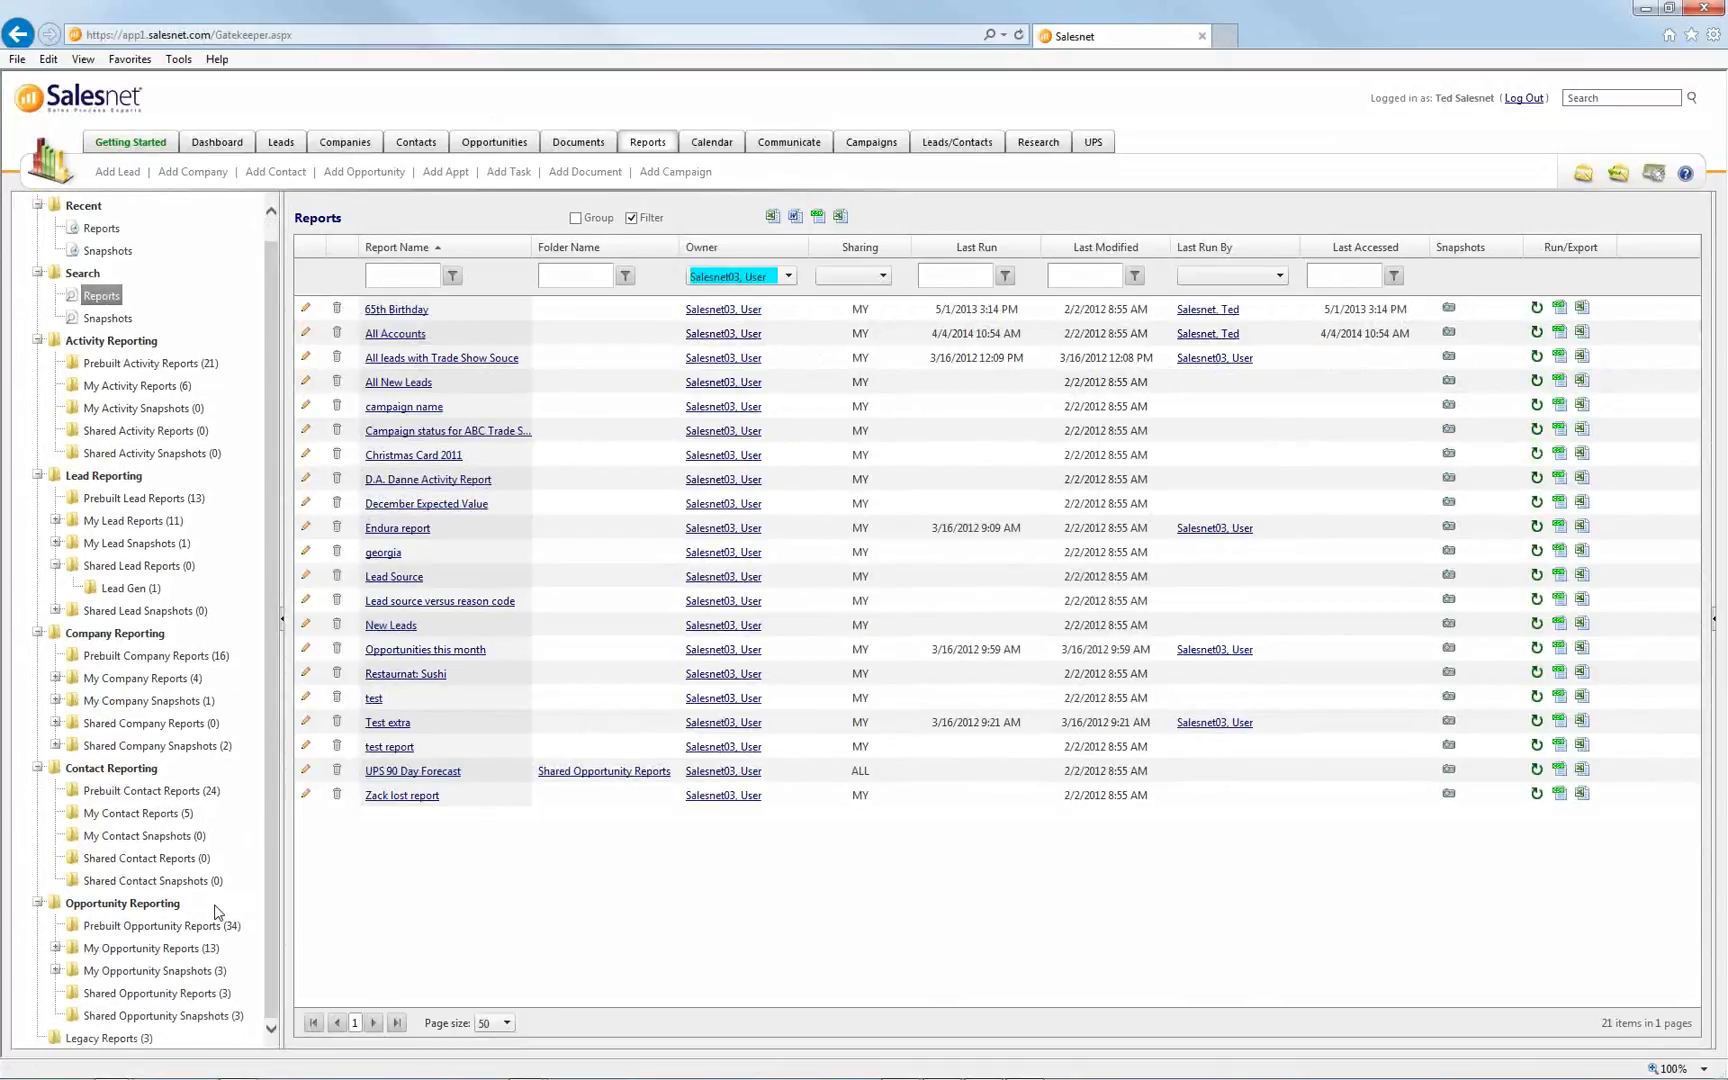
pyautogui.click(56, 948)
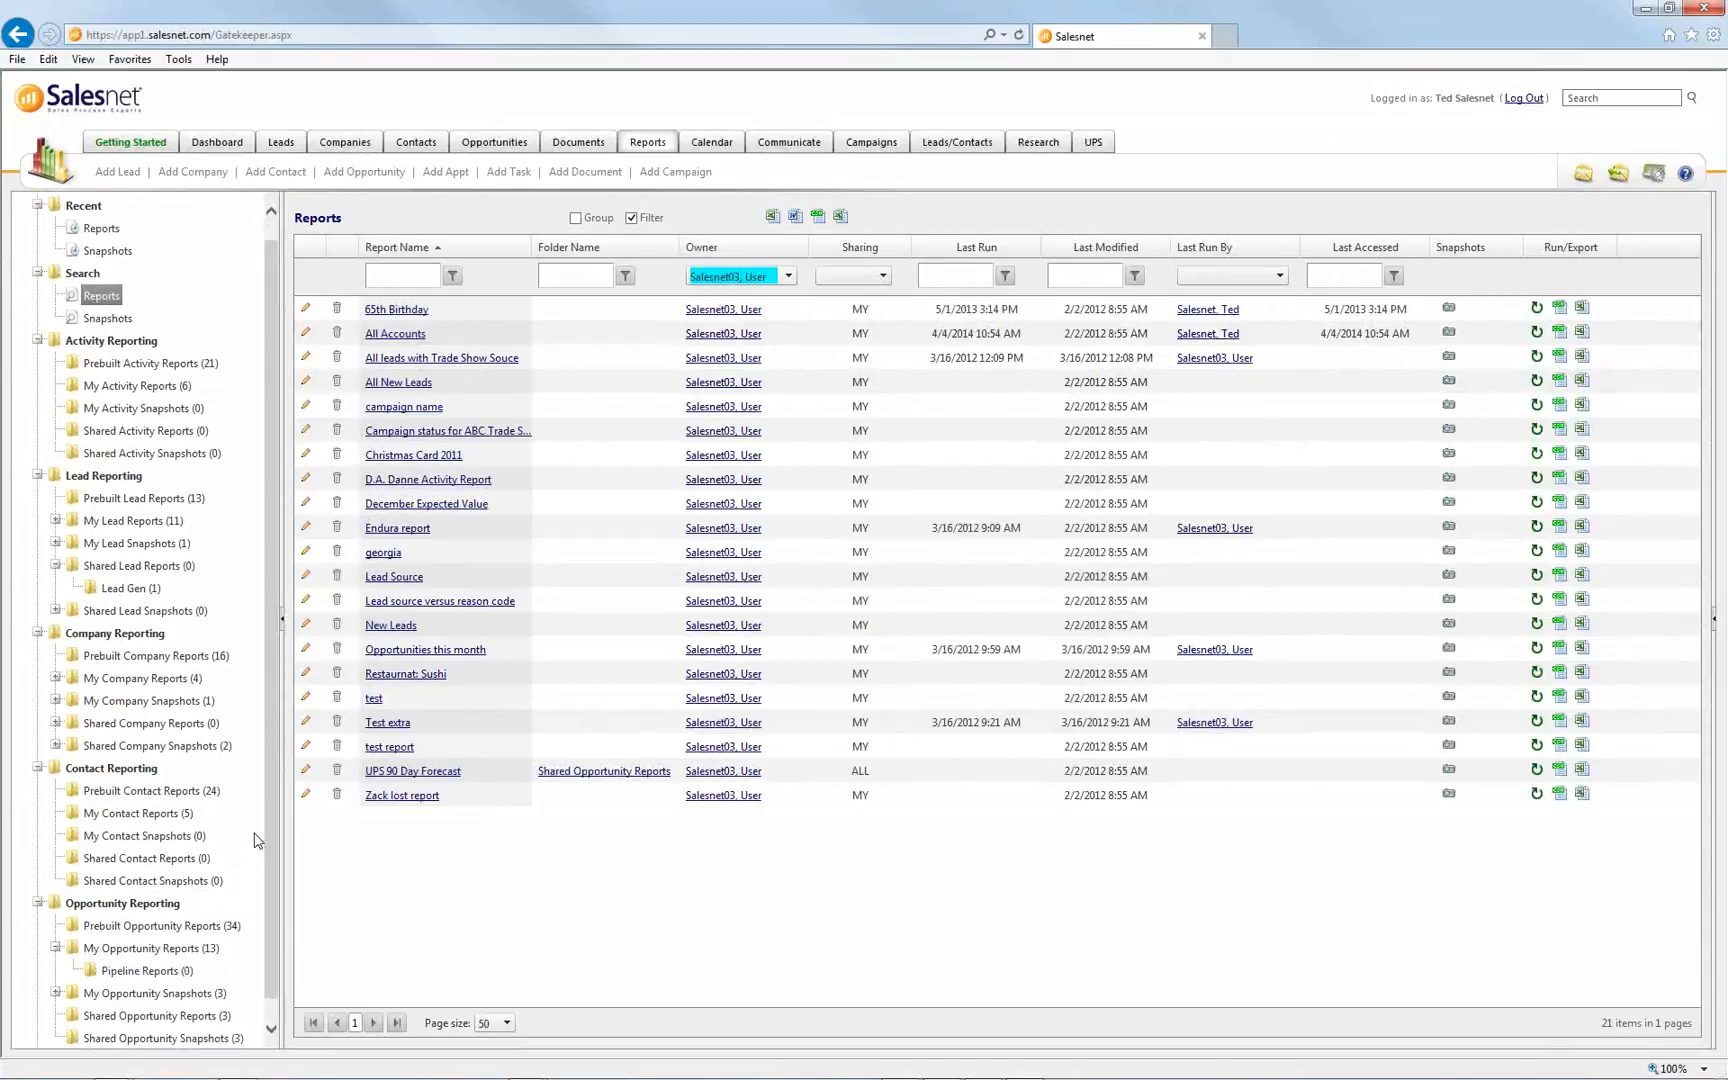
pyautogui.moveTo(269, 811); pyautogui.dragTo(270, 899)
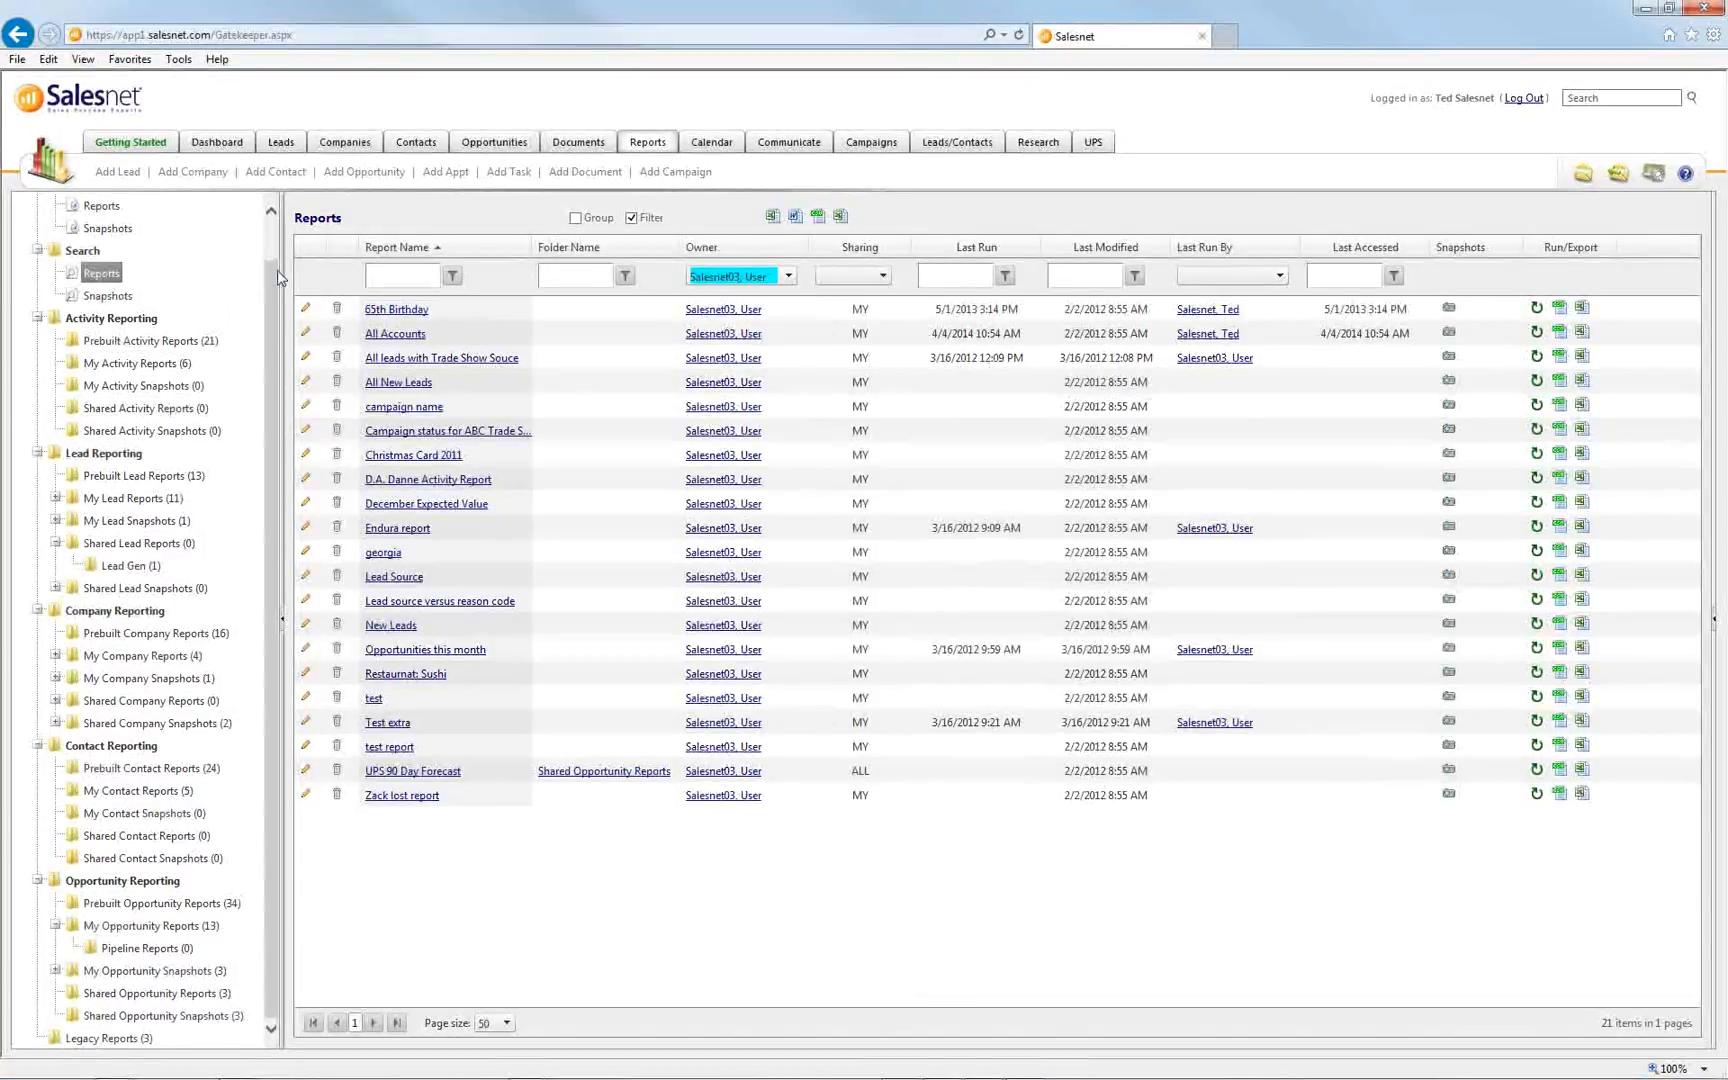
pyautogui.scroll(2, 145, 216)
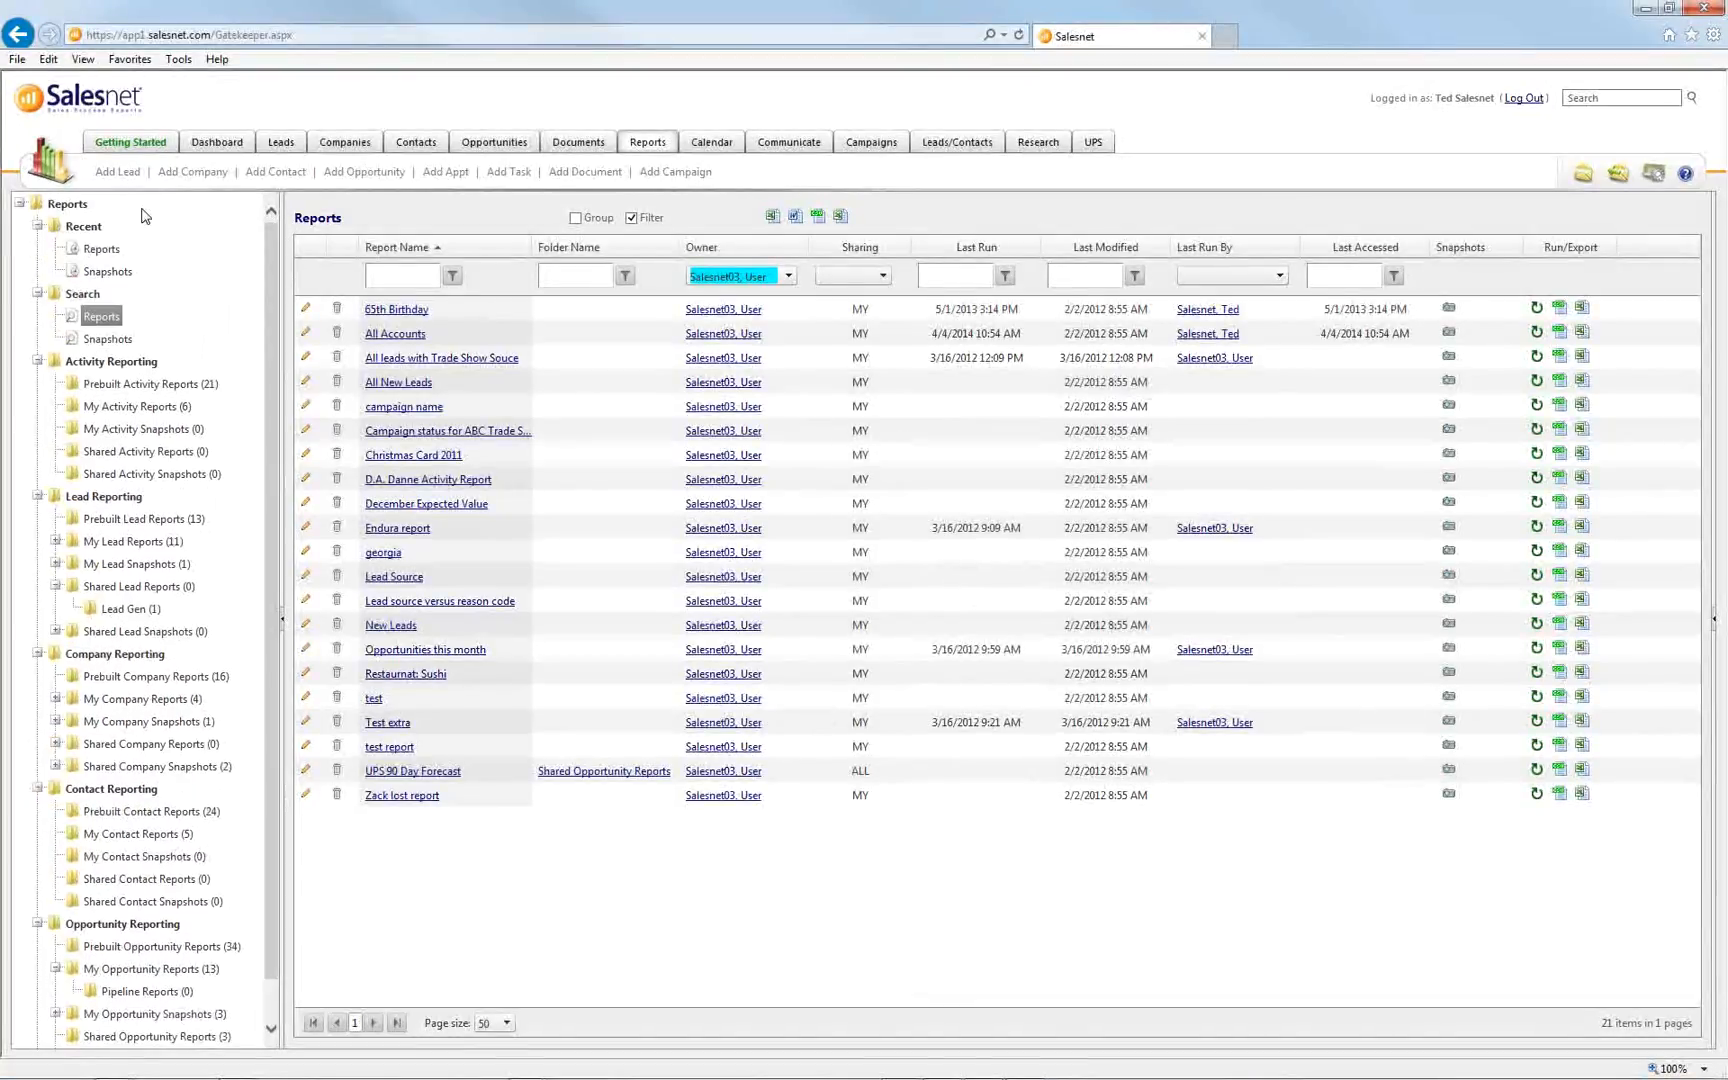
pyautogui.rightClick(67, 203)
pyautogui.click(89, 237)
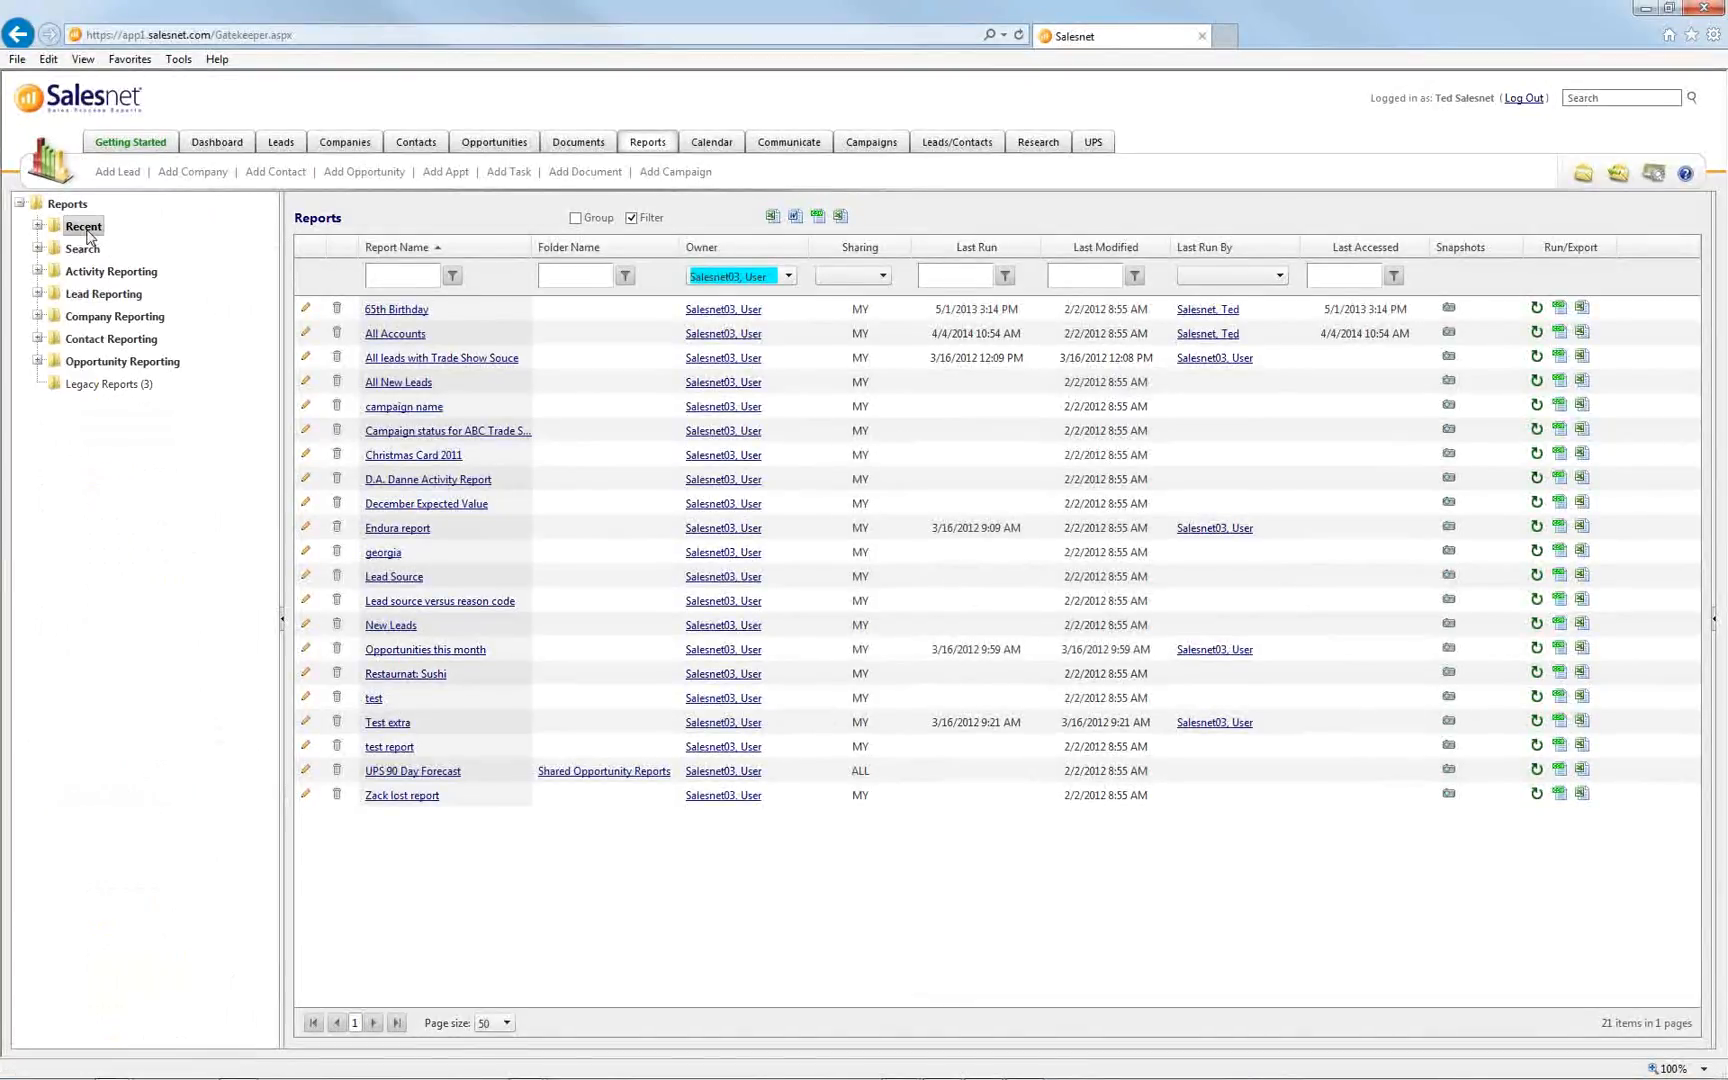
# Expand Opportunity Reporting and its My Opportunity Reports folder, and list My Opportunity Reports
pyautogui.click(38, 361)
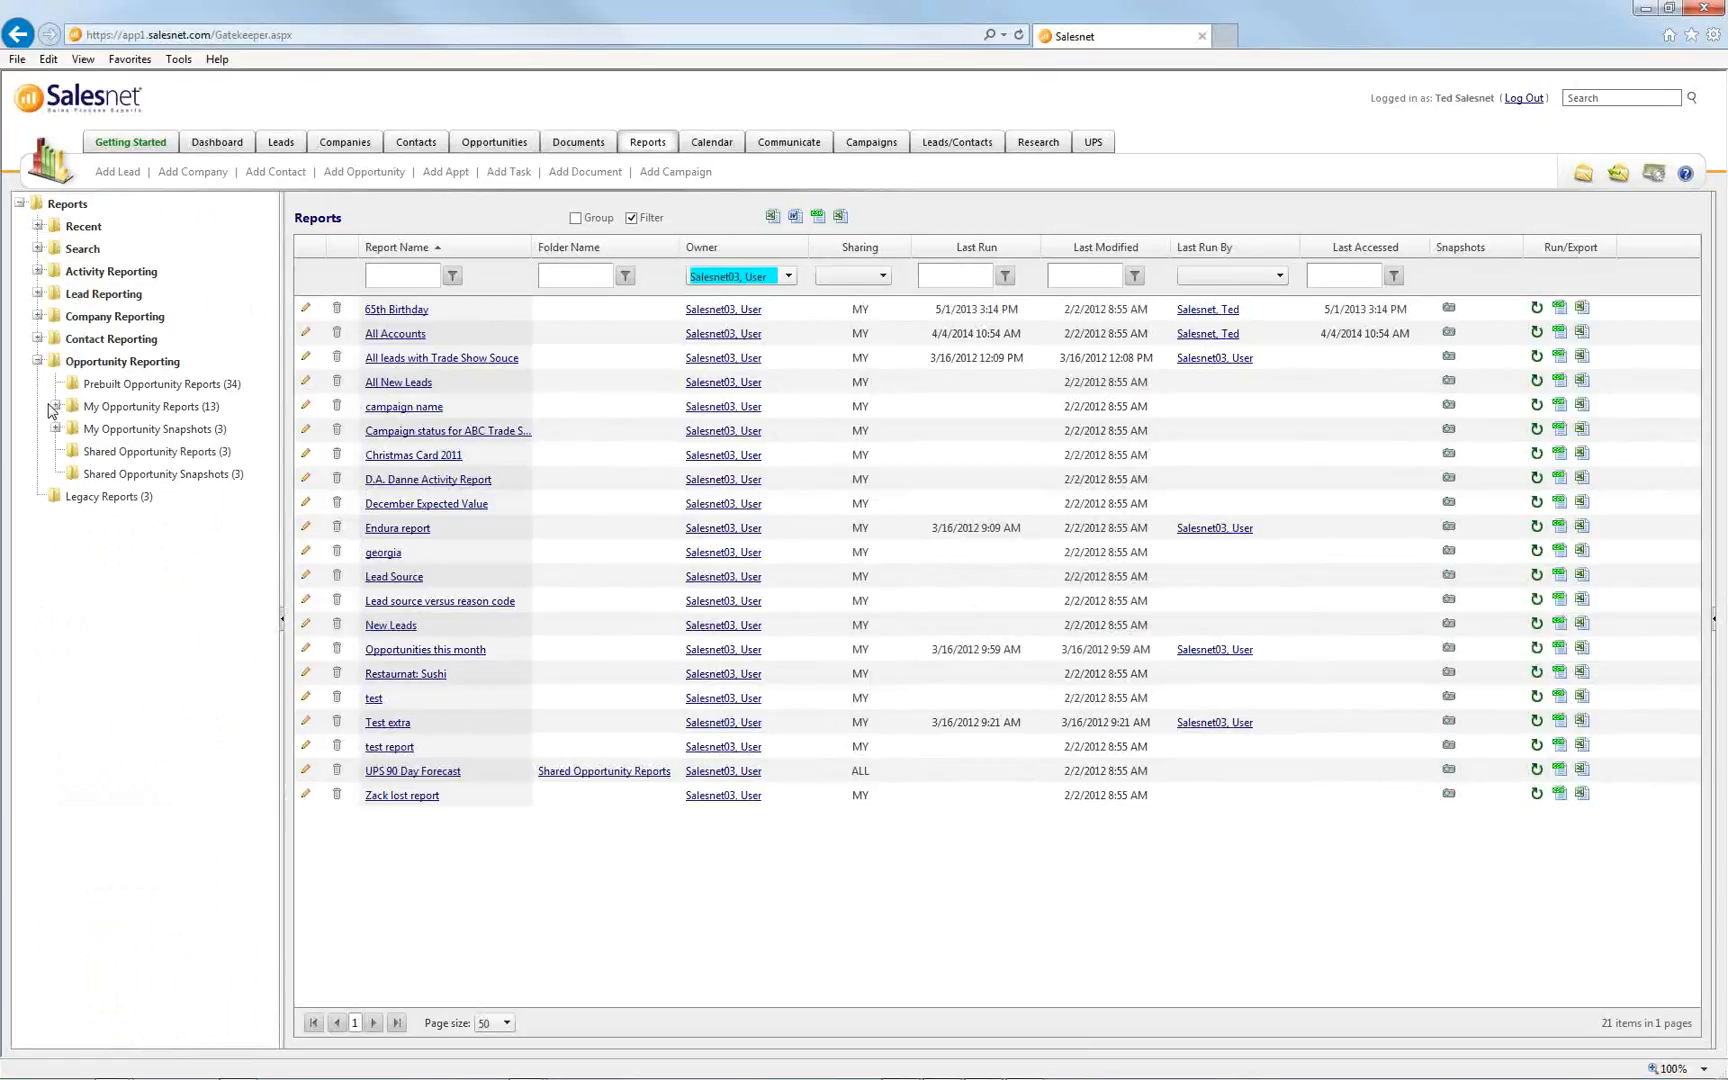
pyautogui.click(56, 407)
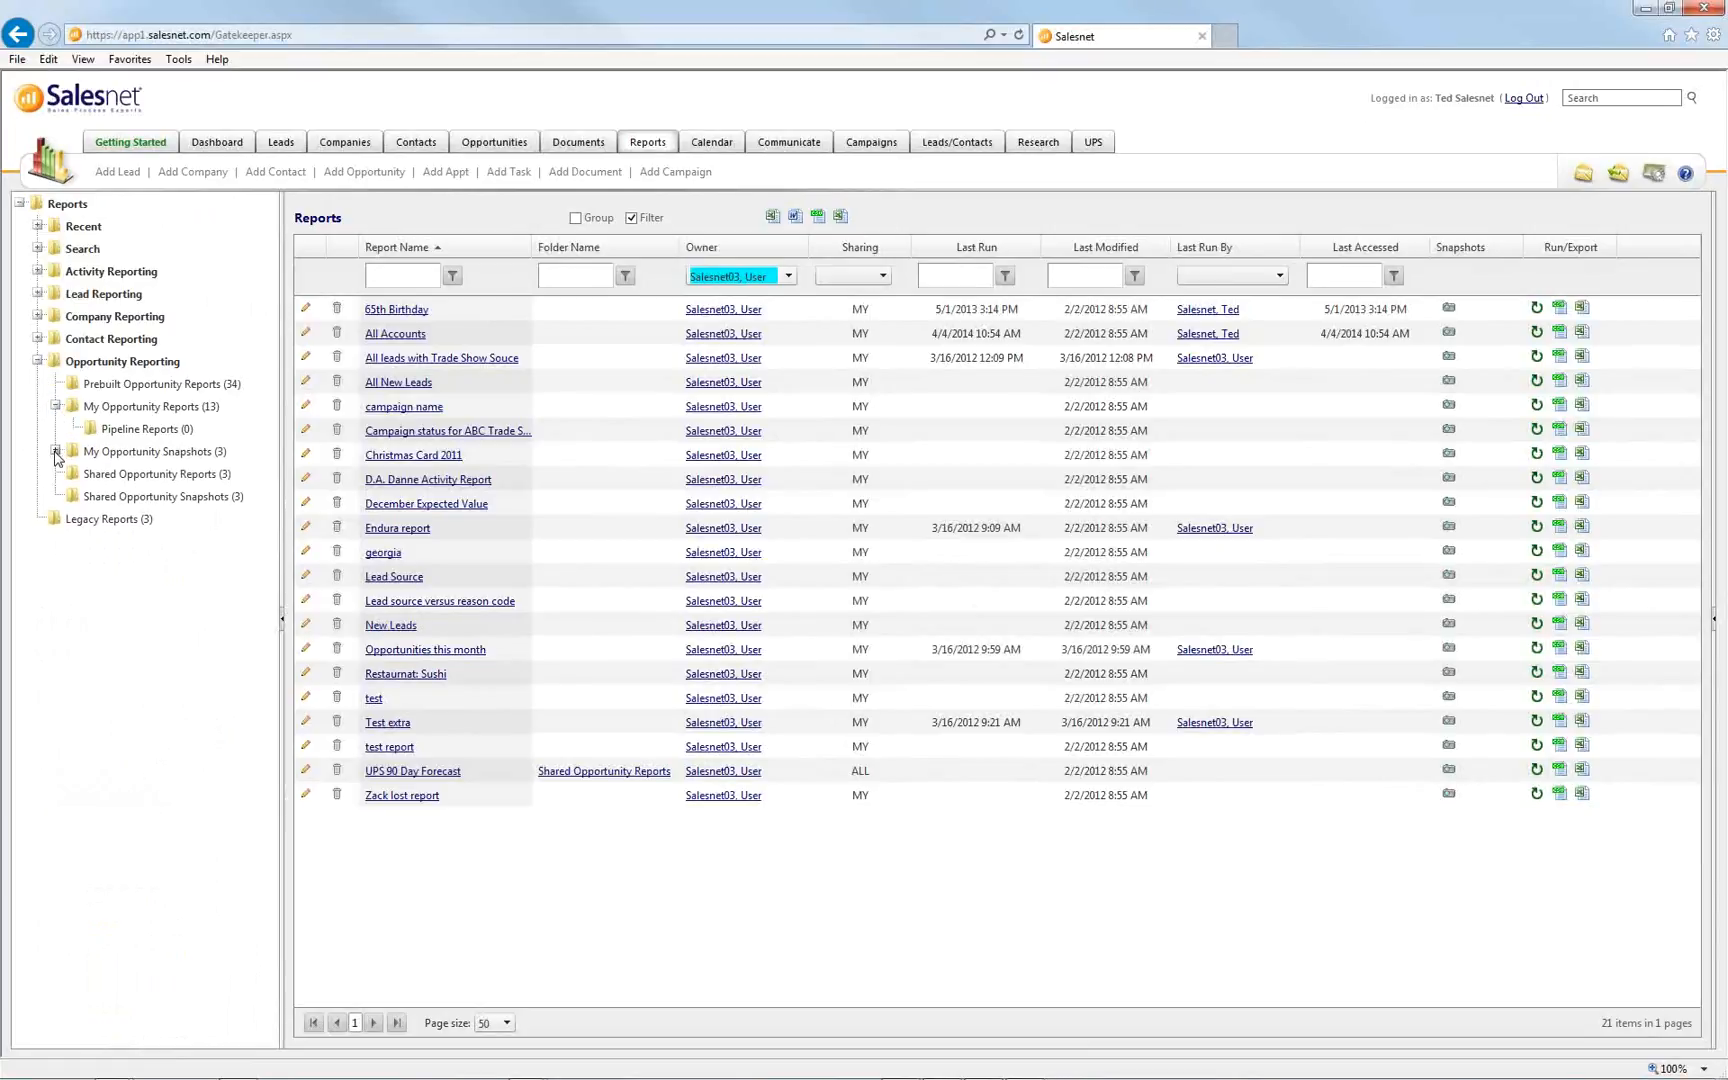
pyautogui.click(118, 410)
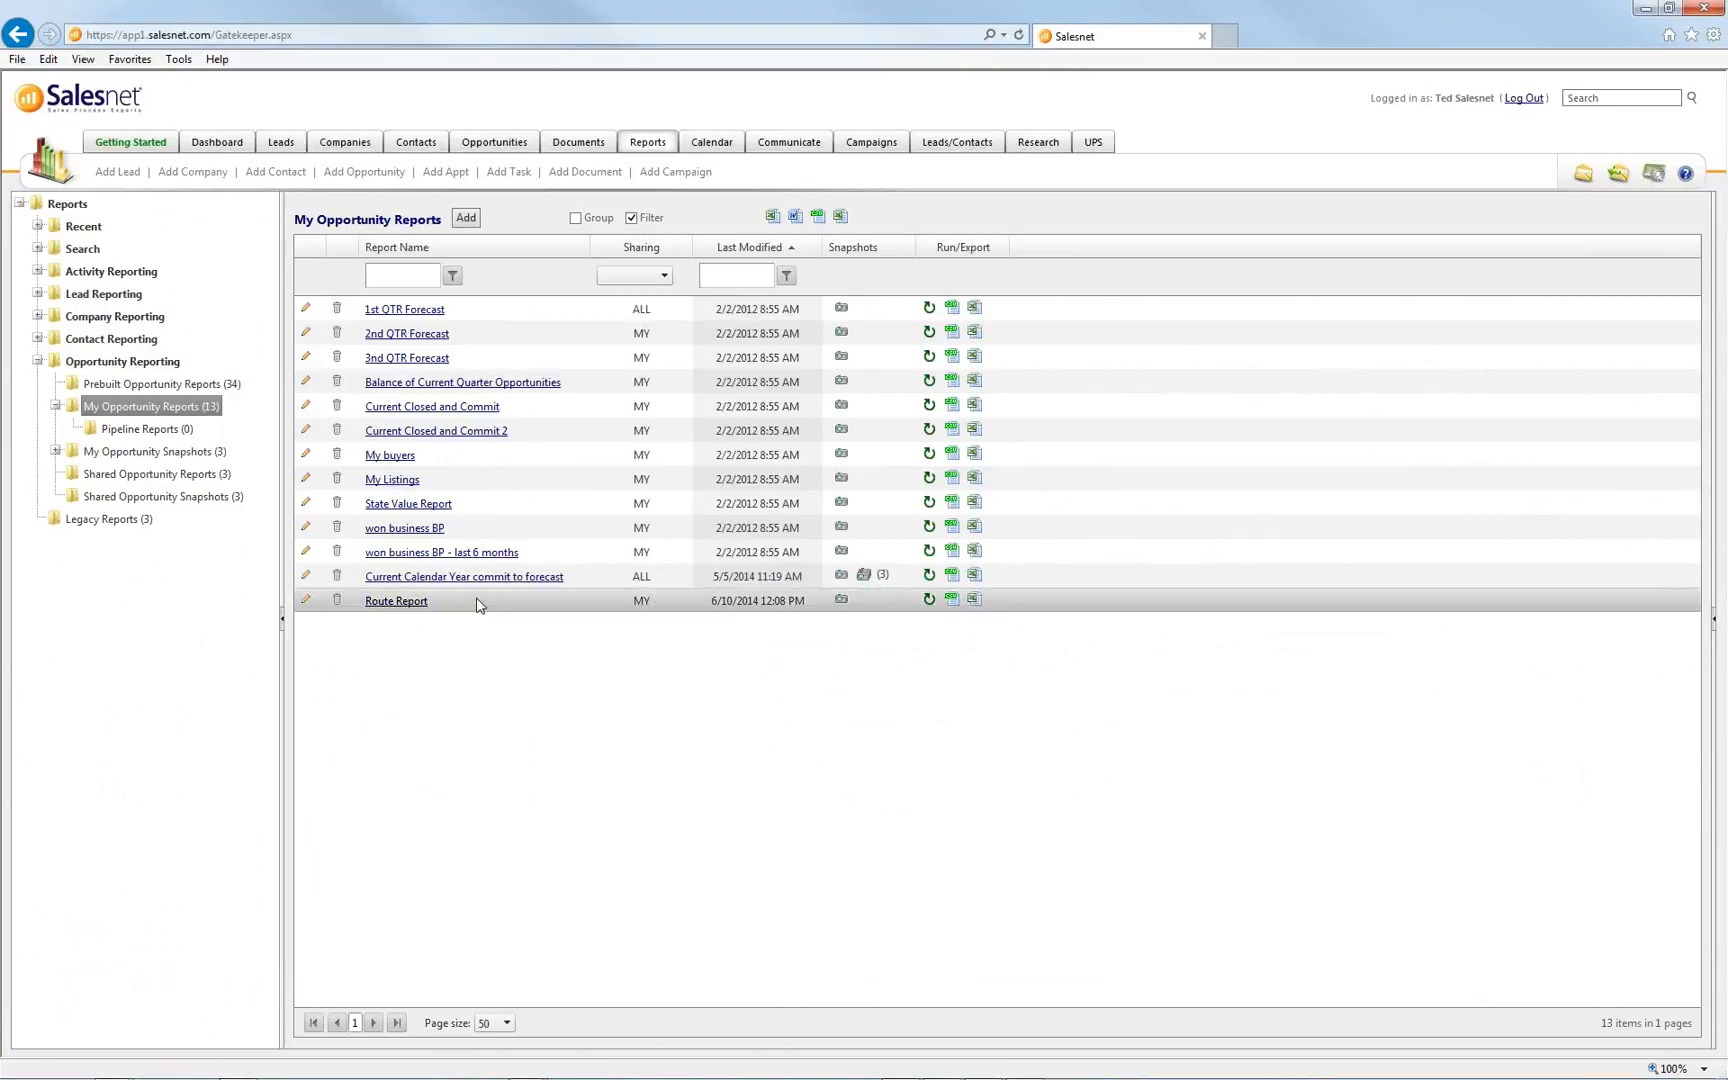
# Read the description of the won business BP report, run the report, and enlarge its window
pyautogui.moveTo(506, 585)
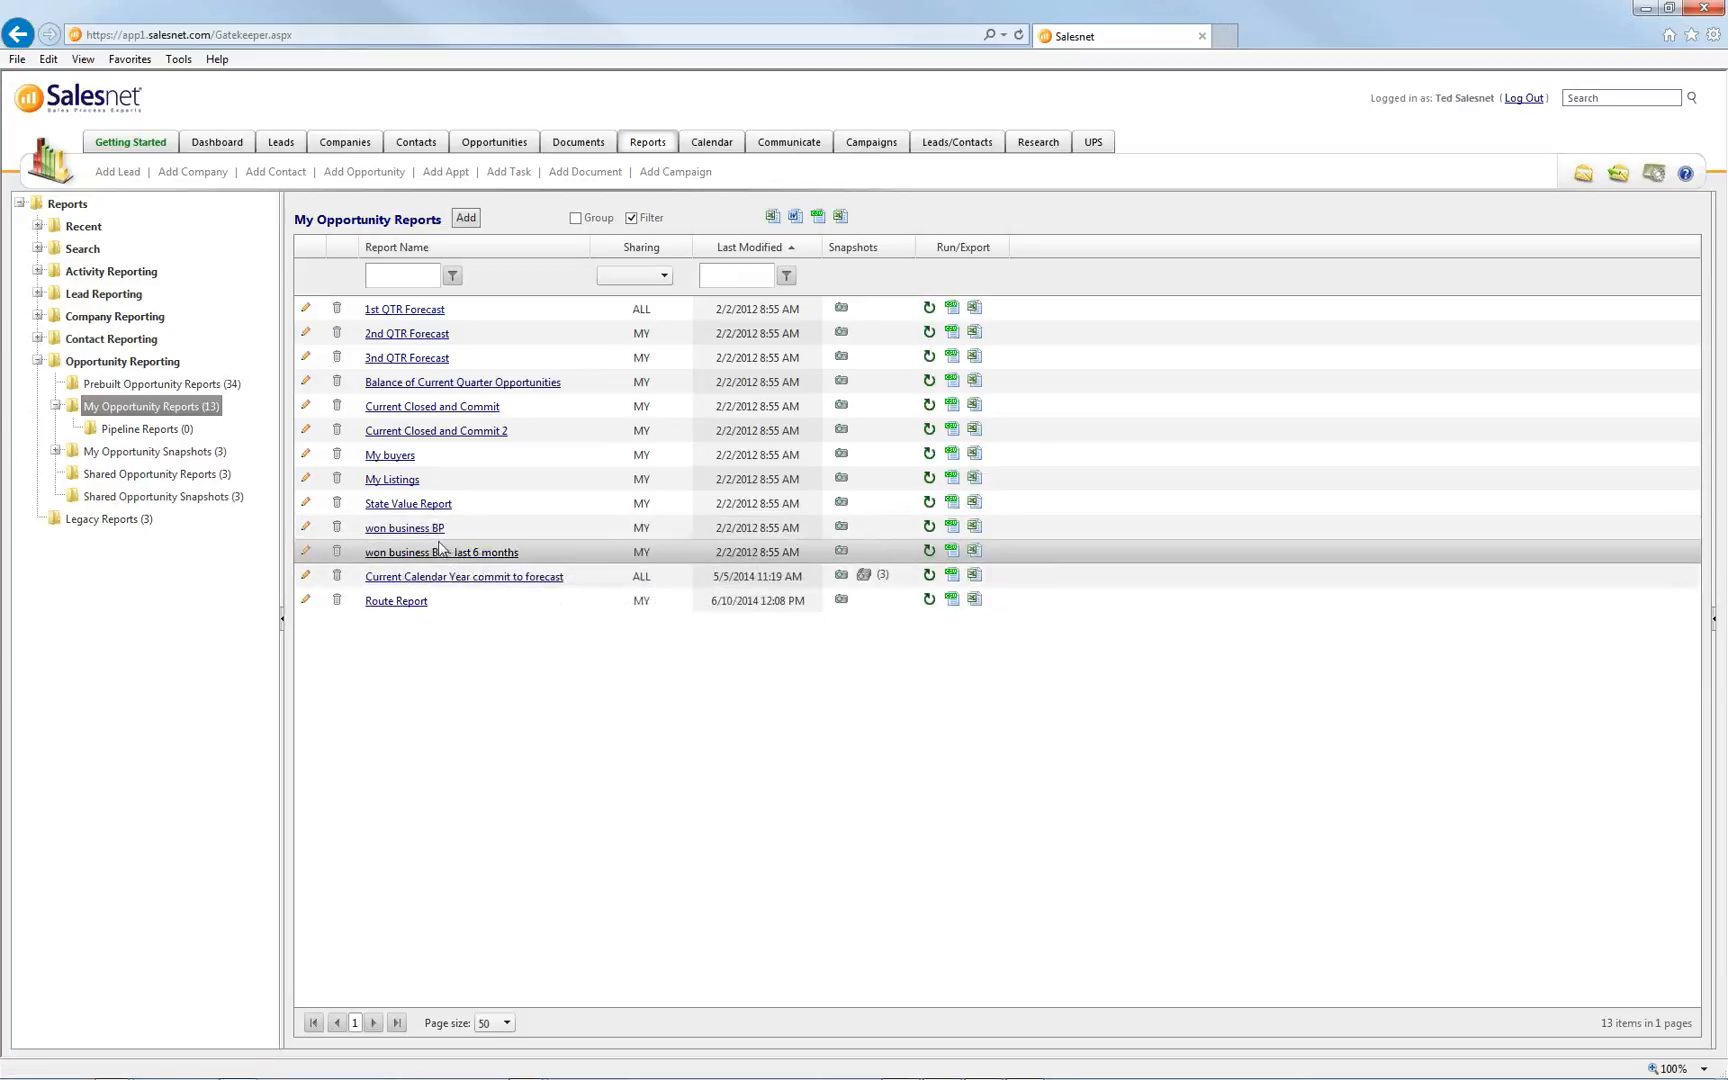
pyautogui.moveTo(437, 538)
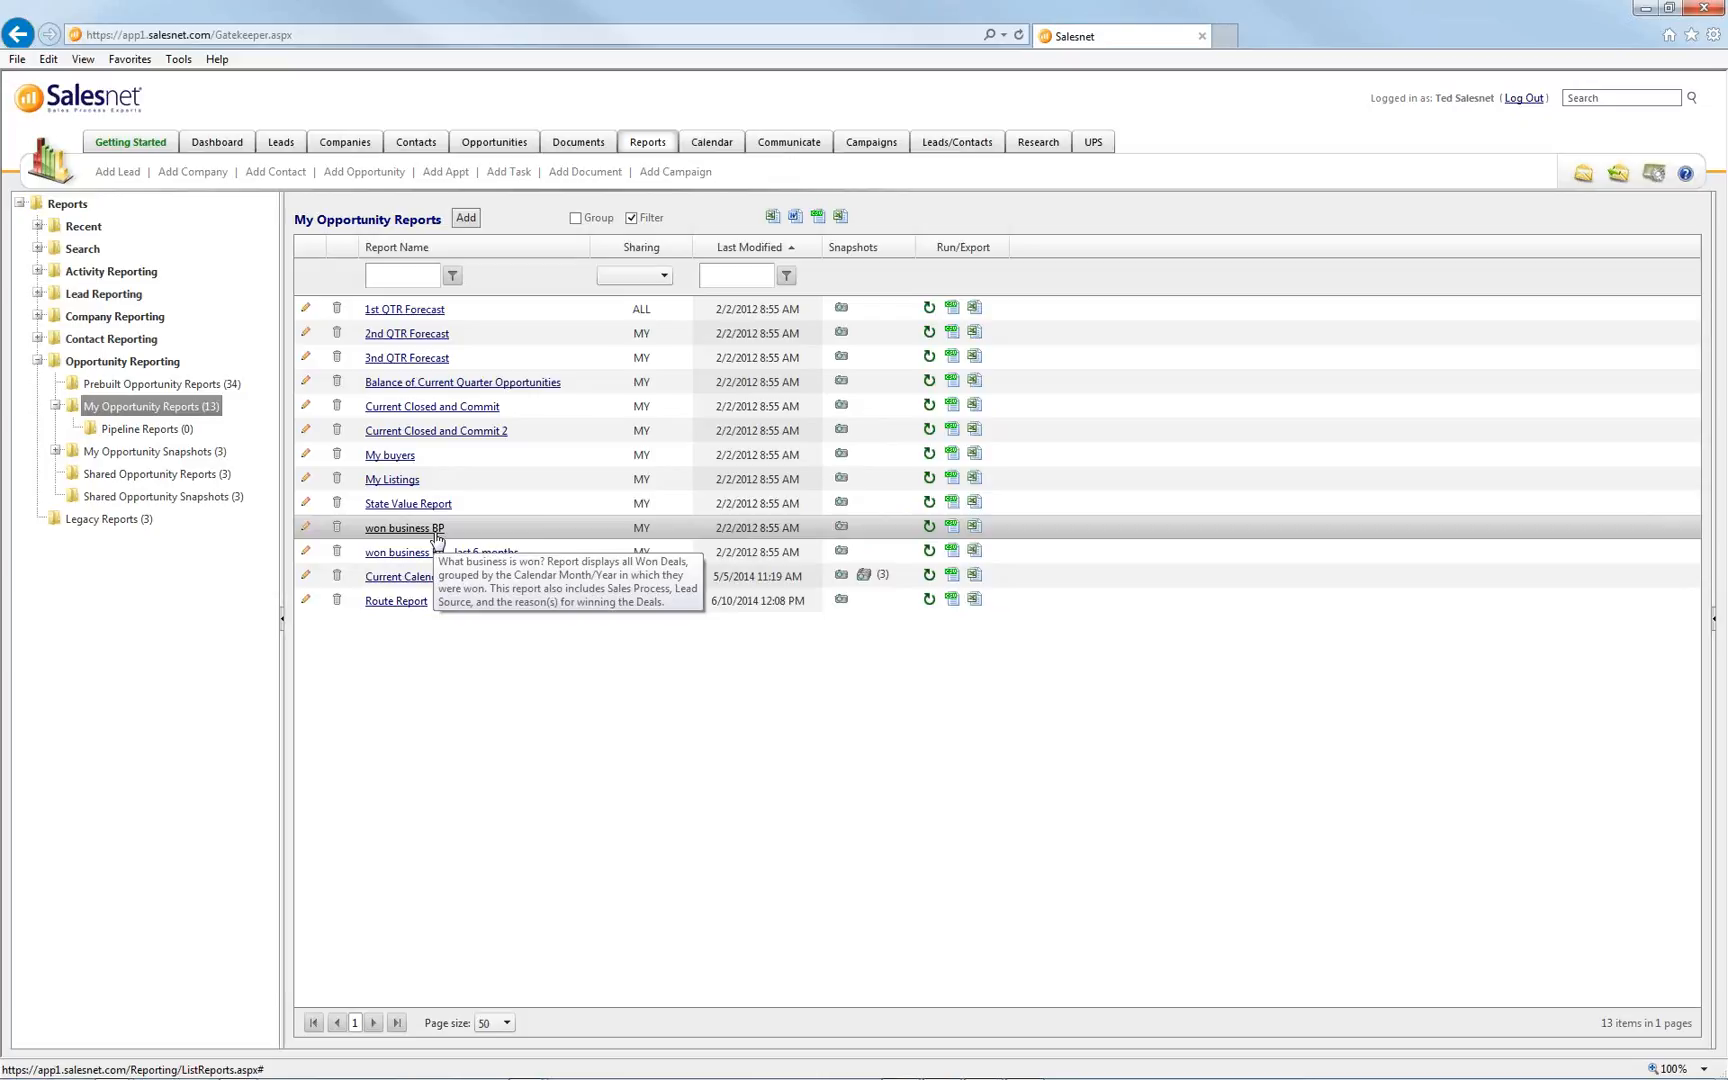
pyautogui.click(929, 526)
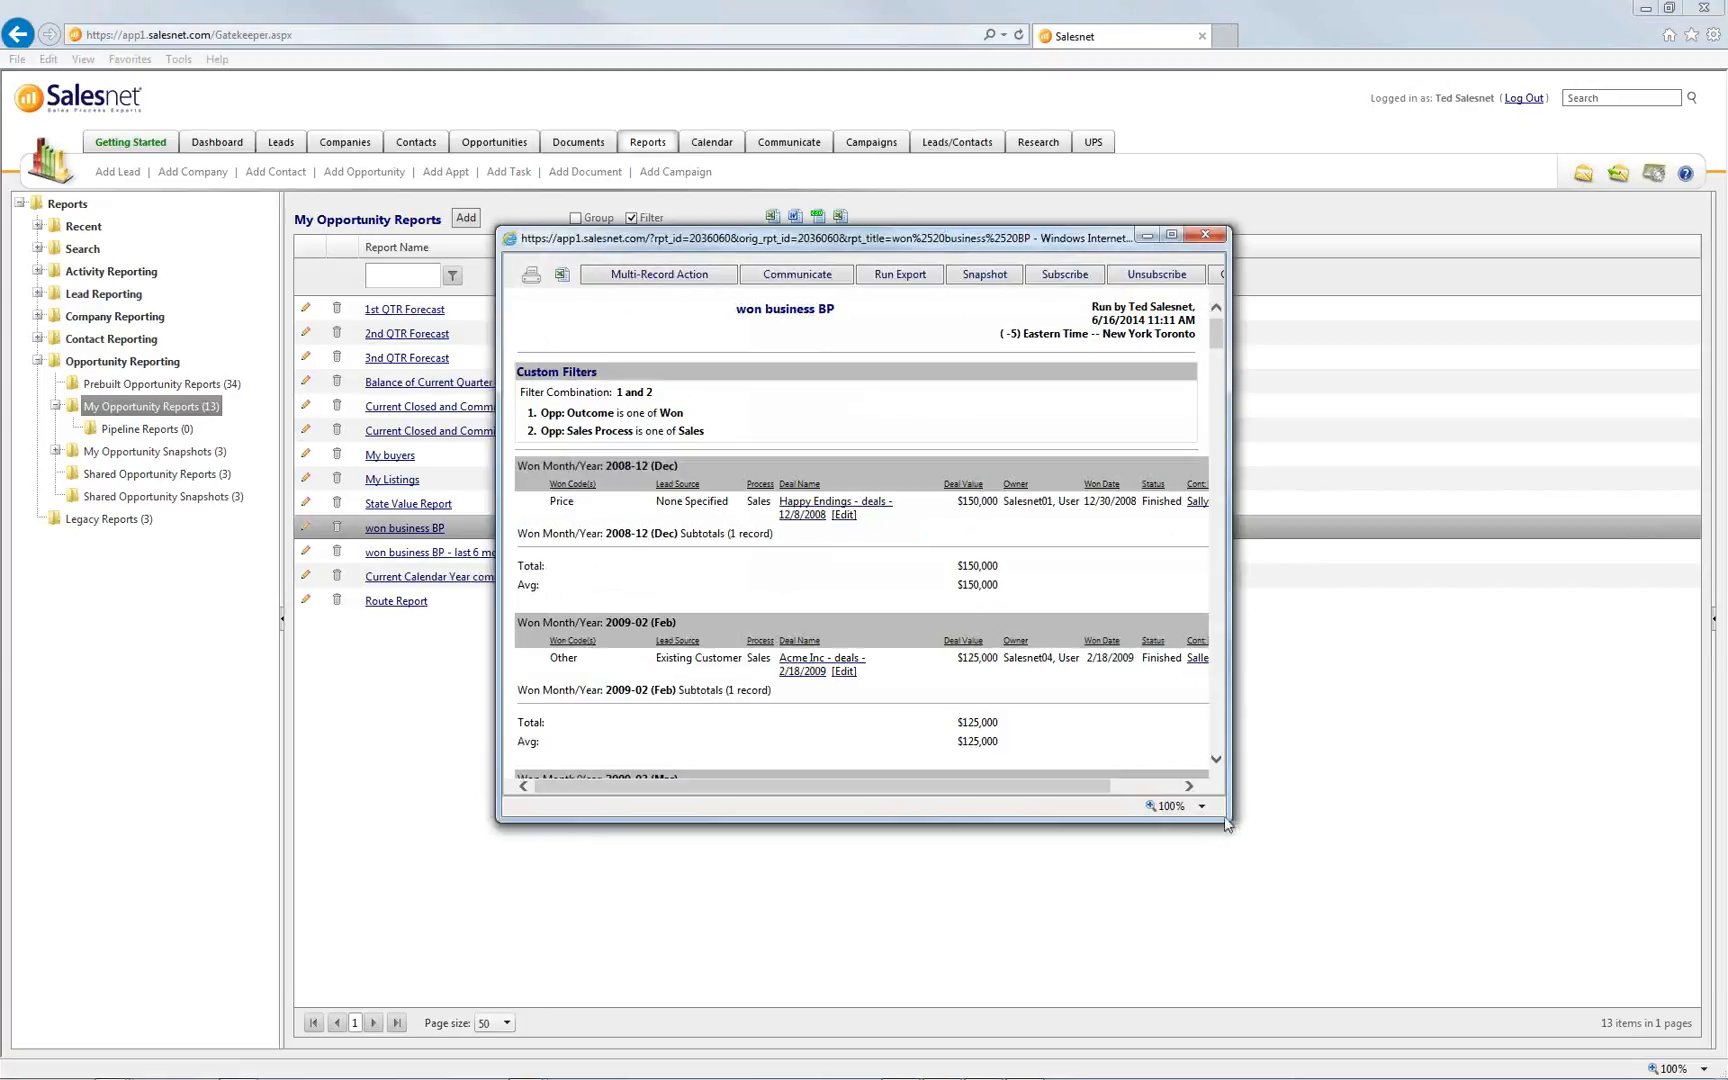
pyautogui.moveTo(1228, 820); pyautogui.dragTo(1578, 968)
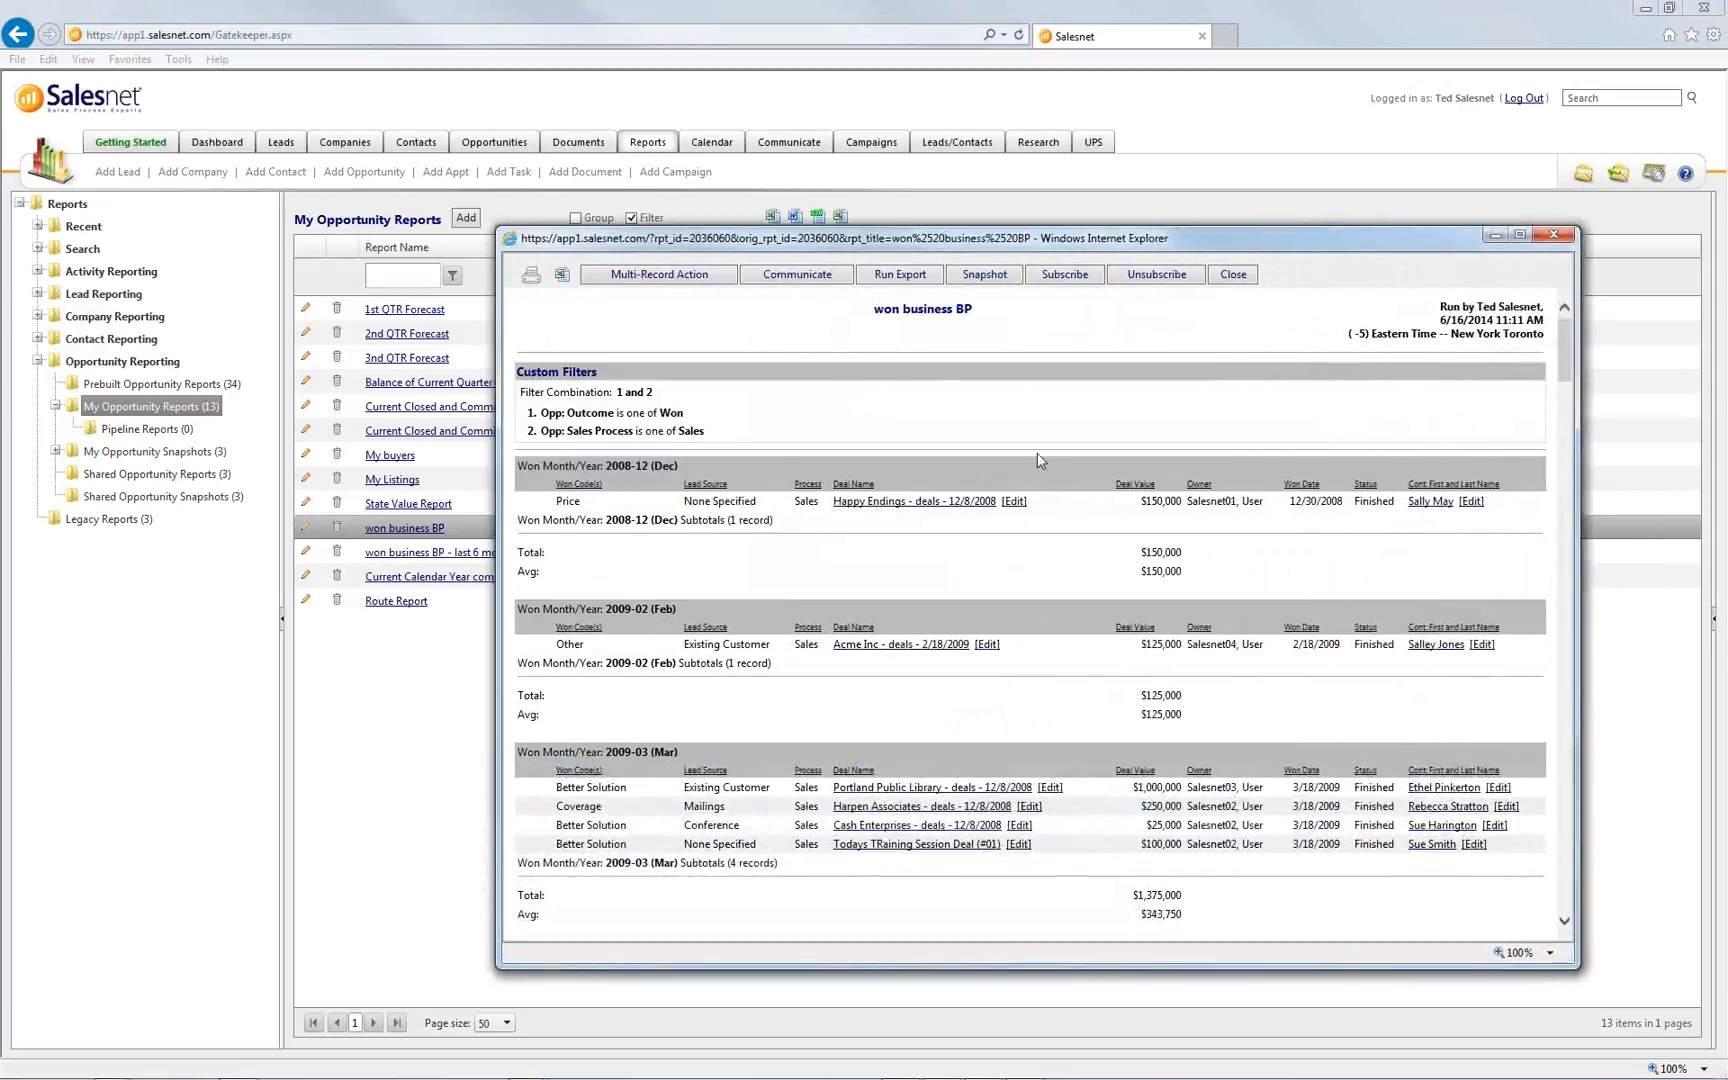
# Examine the title of the won business BP report and its custom filters on outcome and sales process
pyautogui.tripleClick(886, 308)
pyautogui.click(803, 406)
pyautogui.doubleClick(966, 310)
pyautogui.click(948, 308)
pyautogui.moveTo(522, 375)
pyautogui.mouseDown()
pyautogui.moveTo(750, 435)
pyautogui.moveTo(522, 390)
pyautogui.mouseUp()
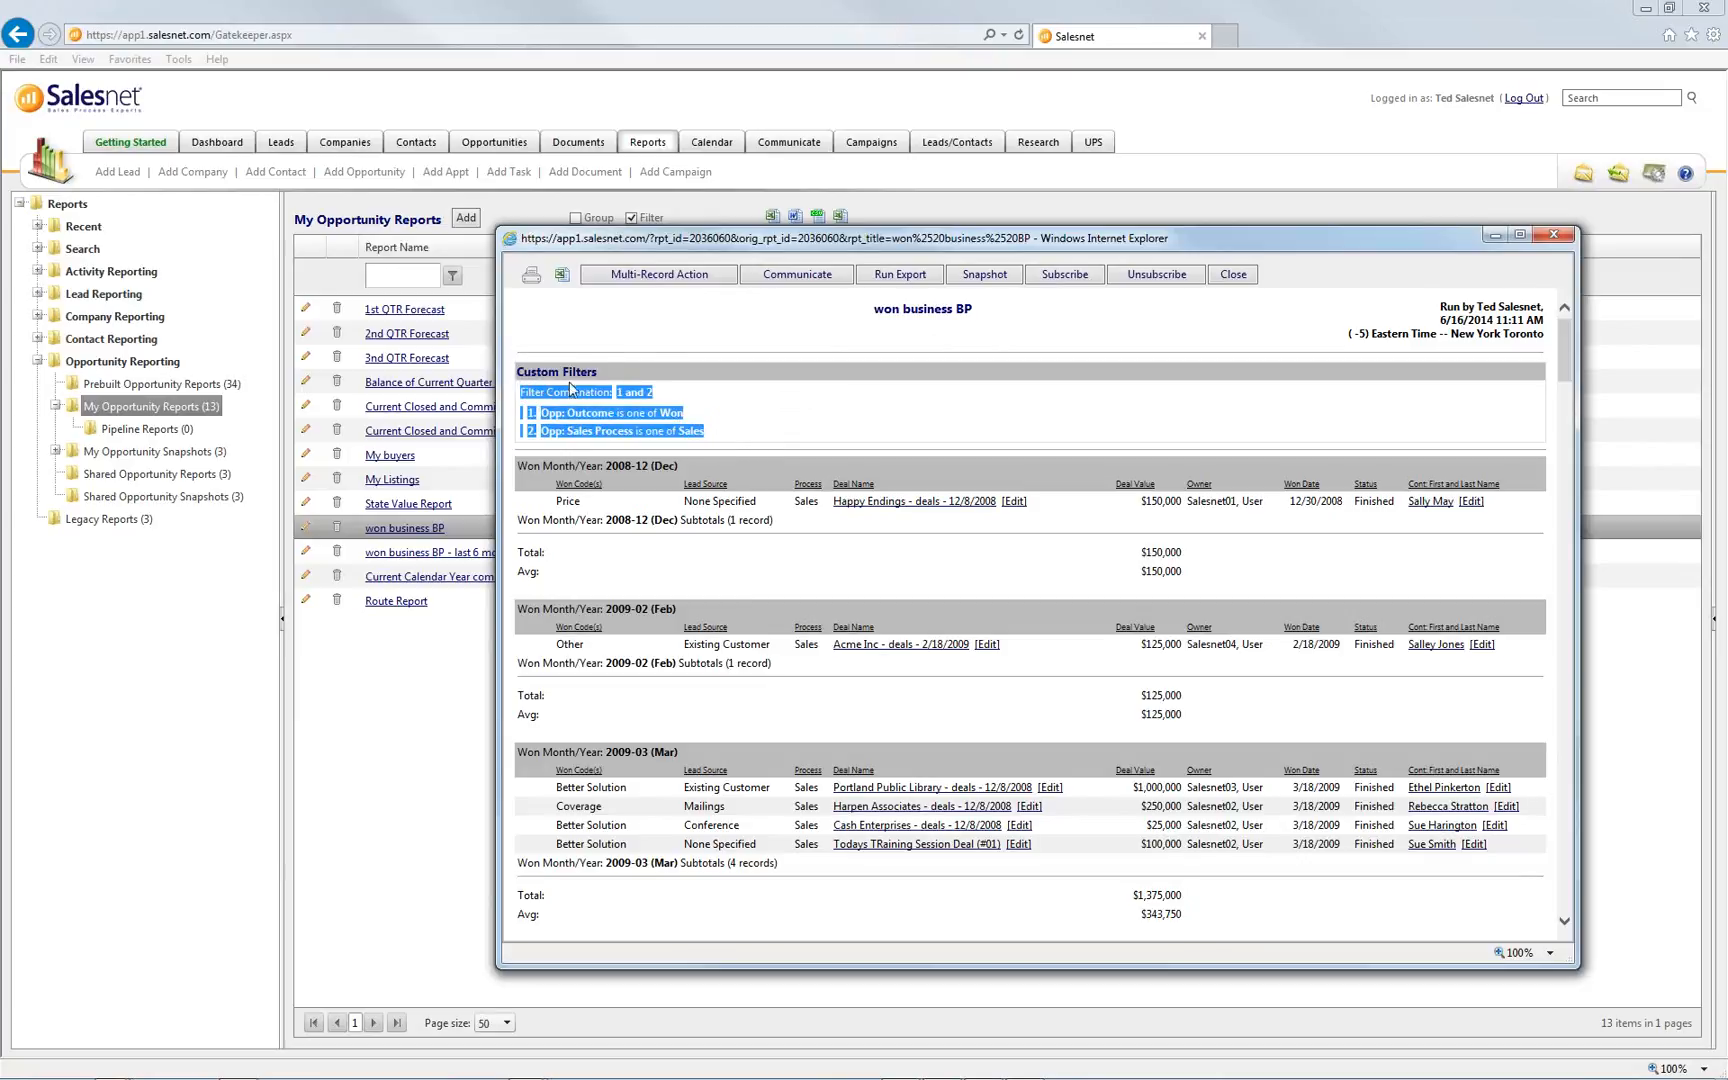
pyautogui.click(746, 447)
pyautogui.moveTo(740, 442); pyautogui.dragTo(522, 390)
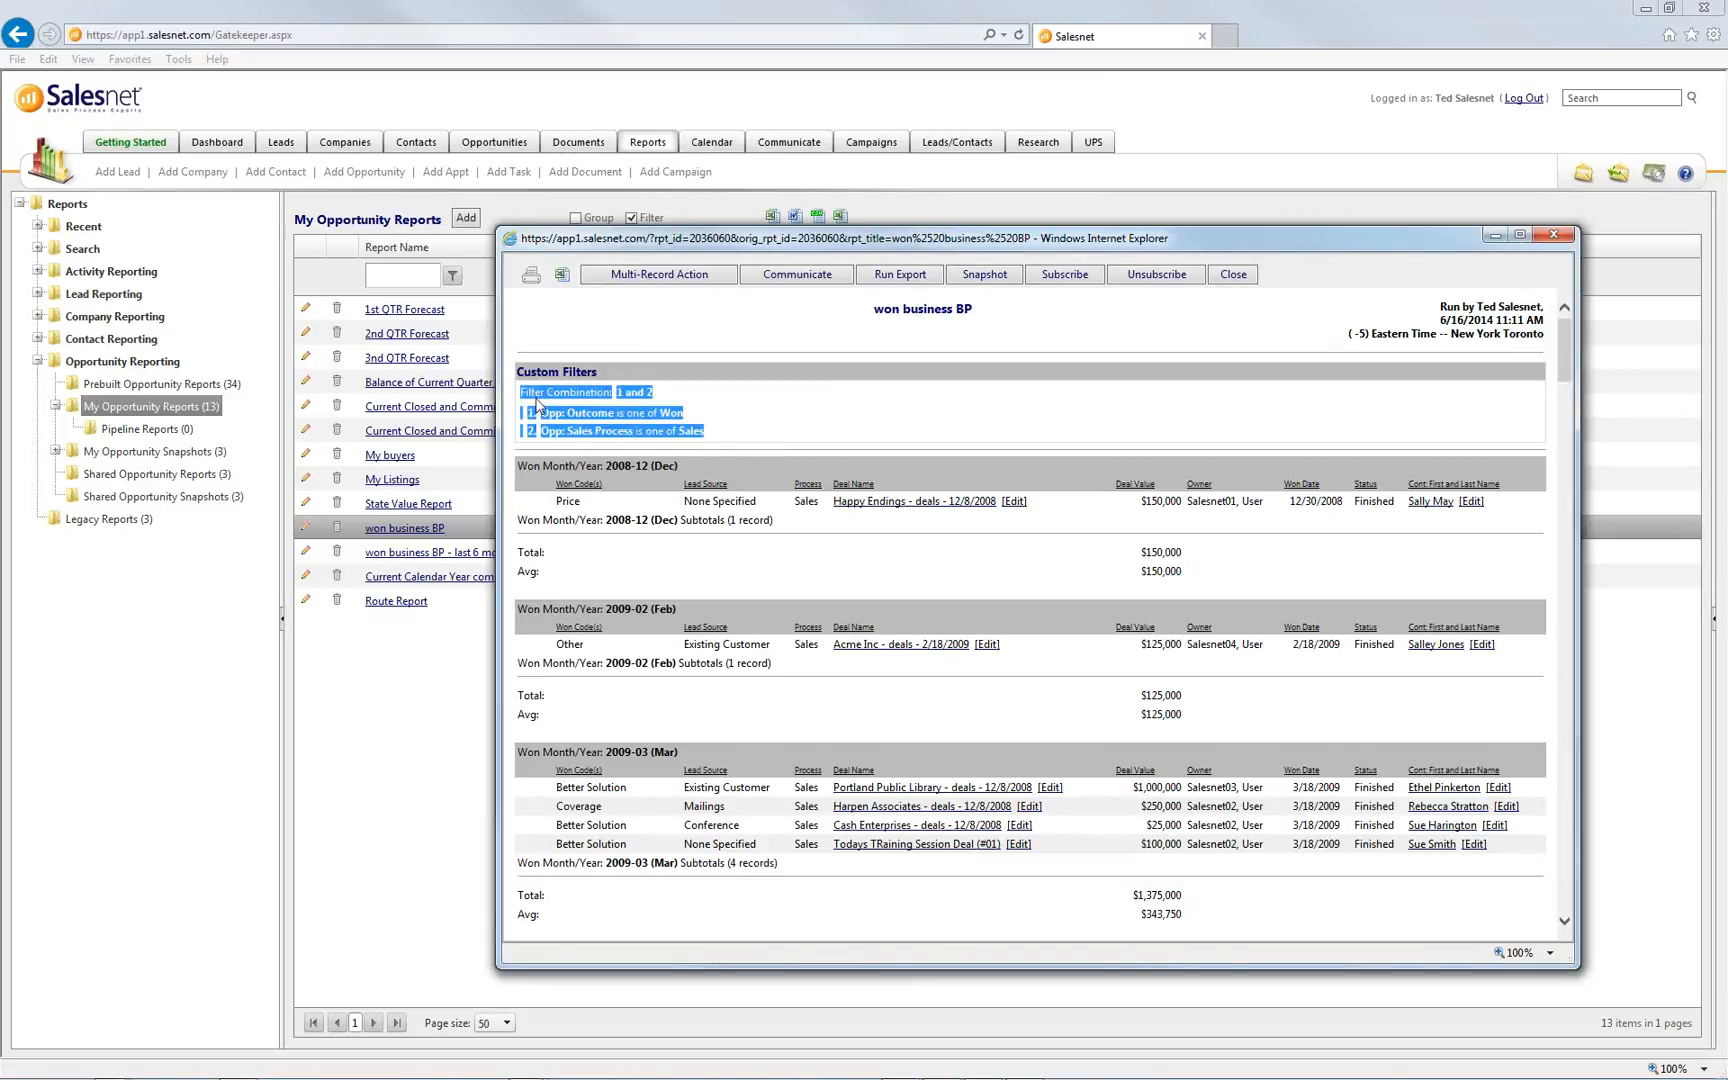
pyautogui.click(662, 405)
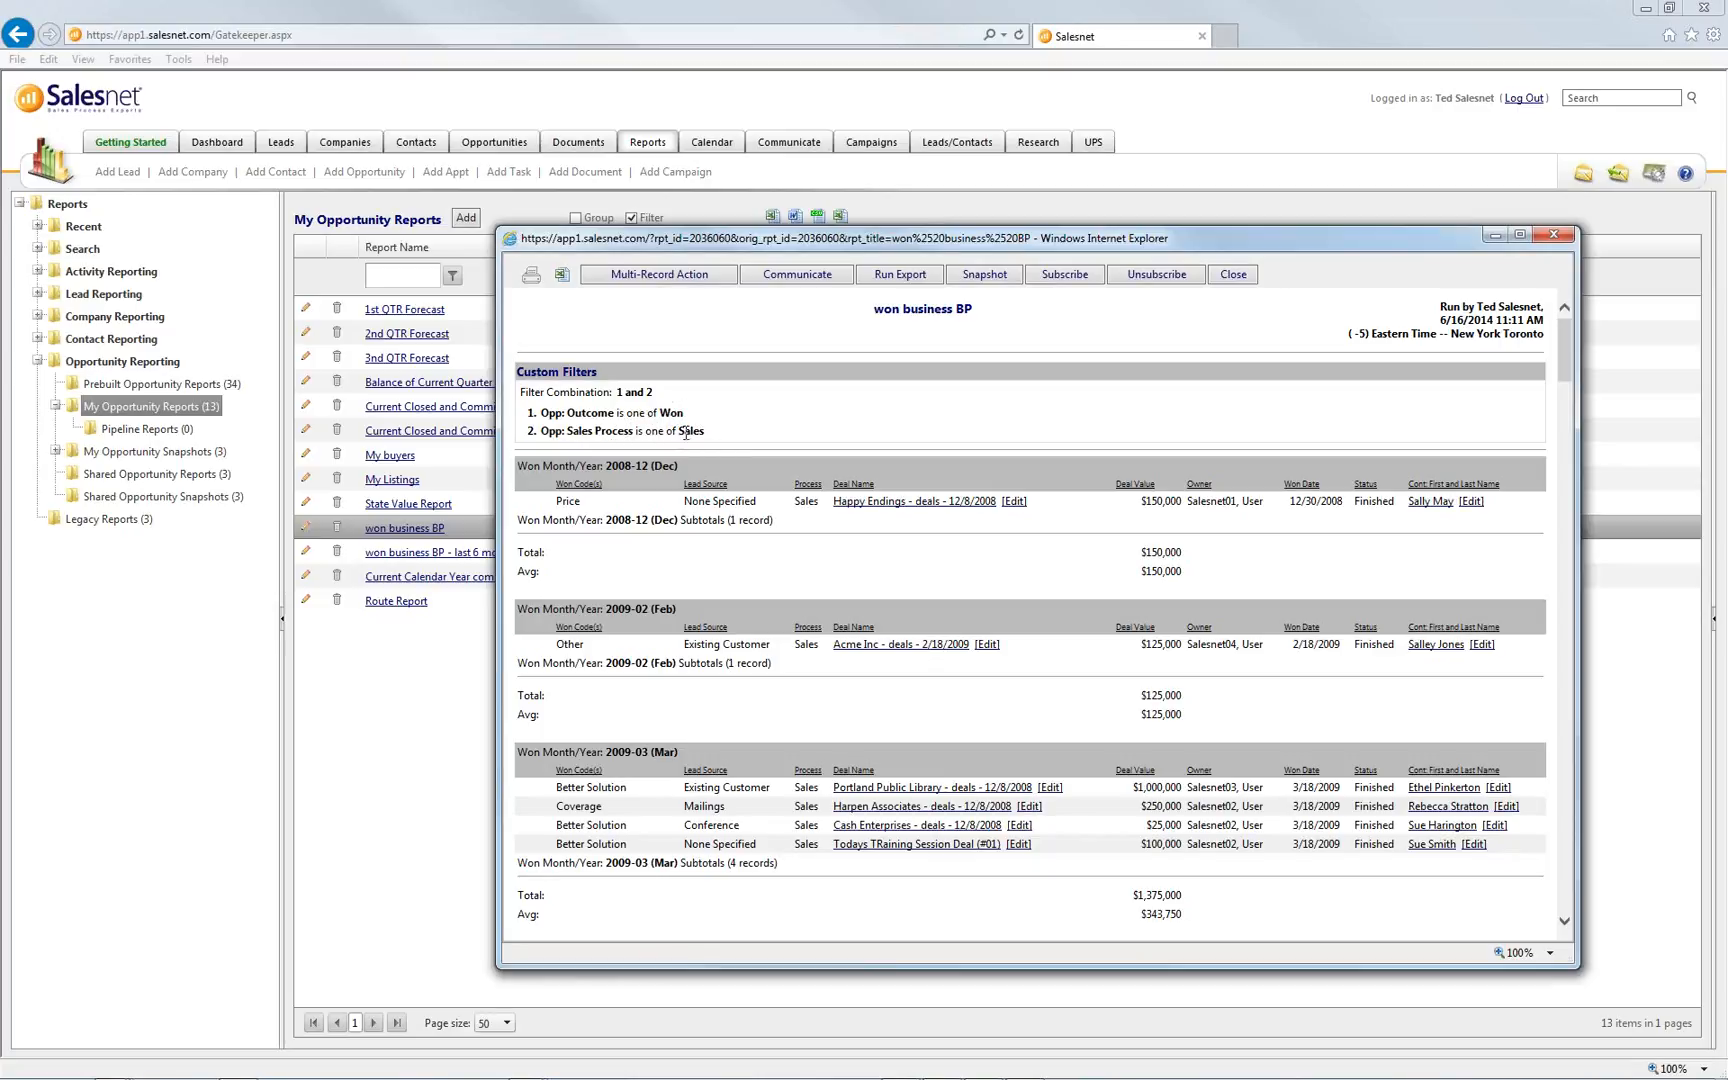
pyautogui.moveTo(712, 437); pyautogui.dragTo(538, 416)
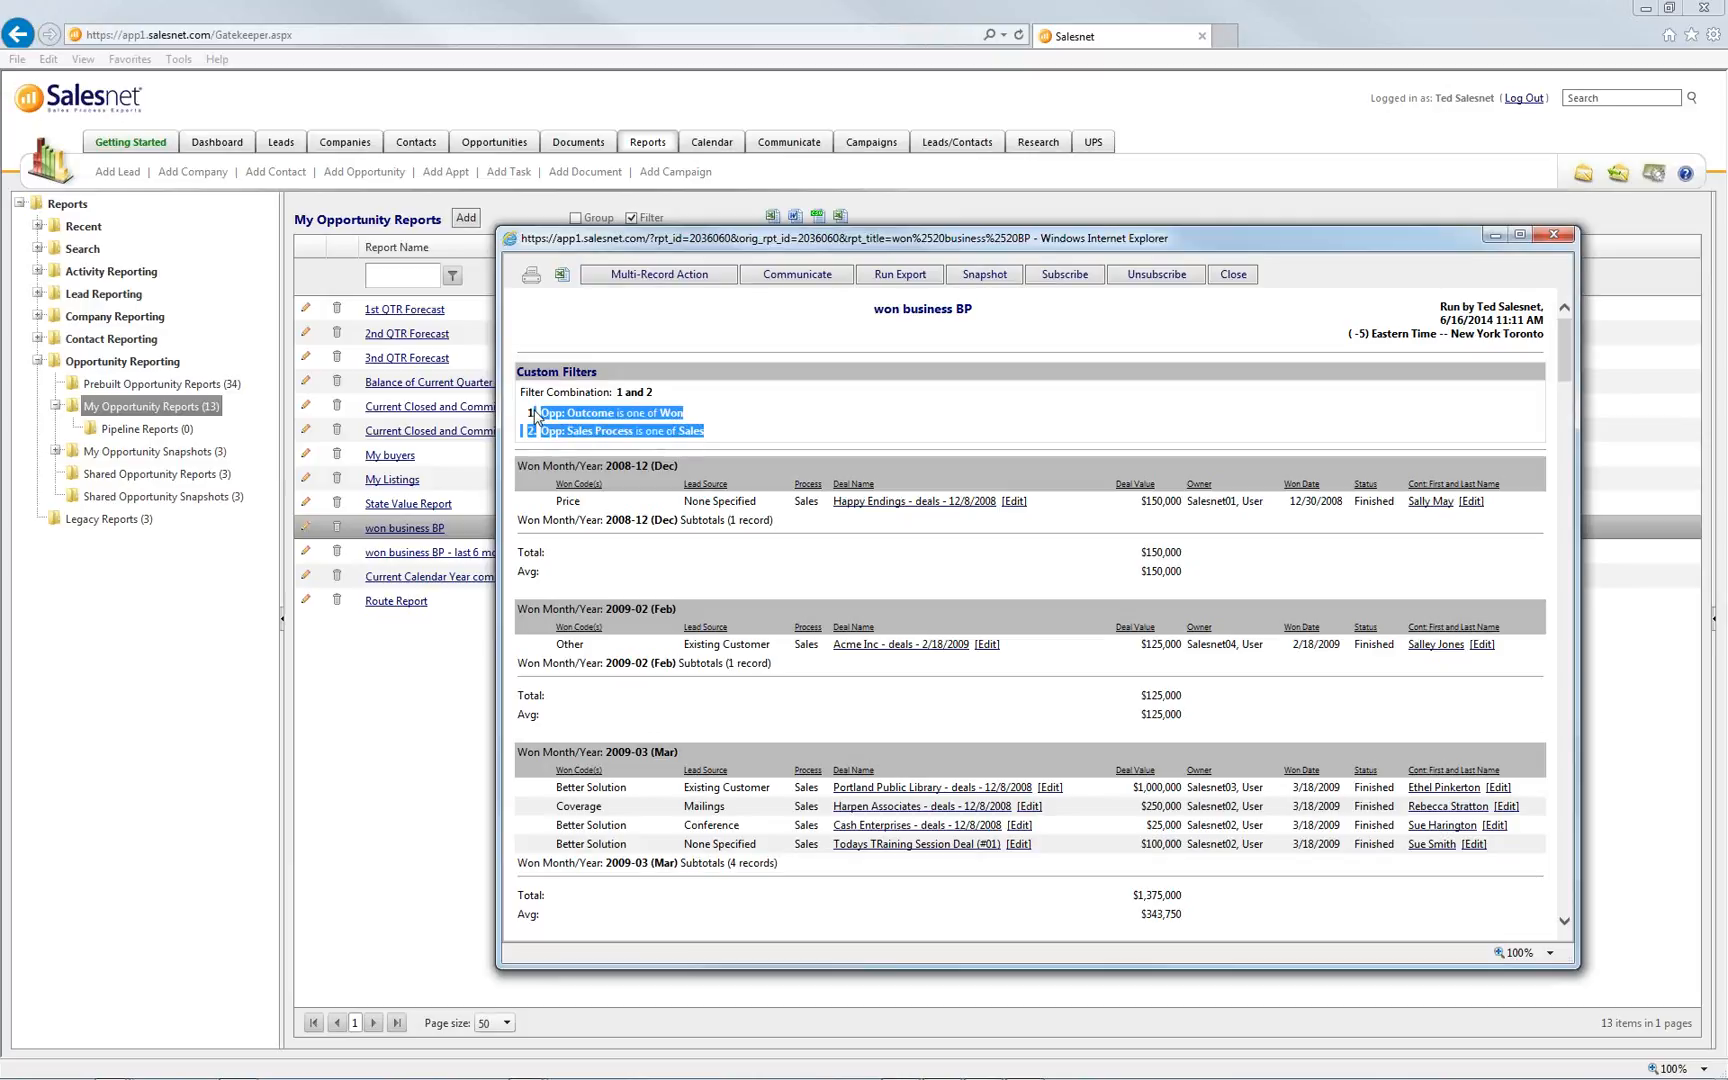
pyautogui.click(724, 438)
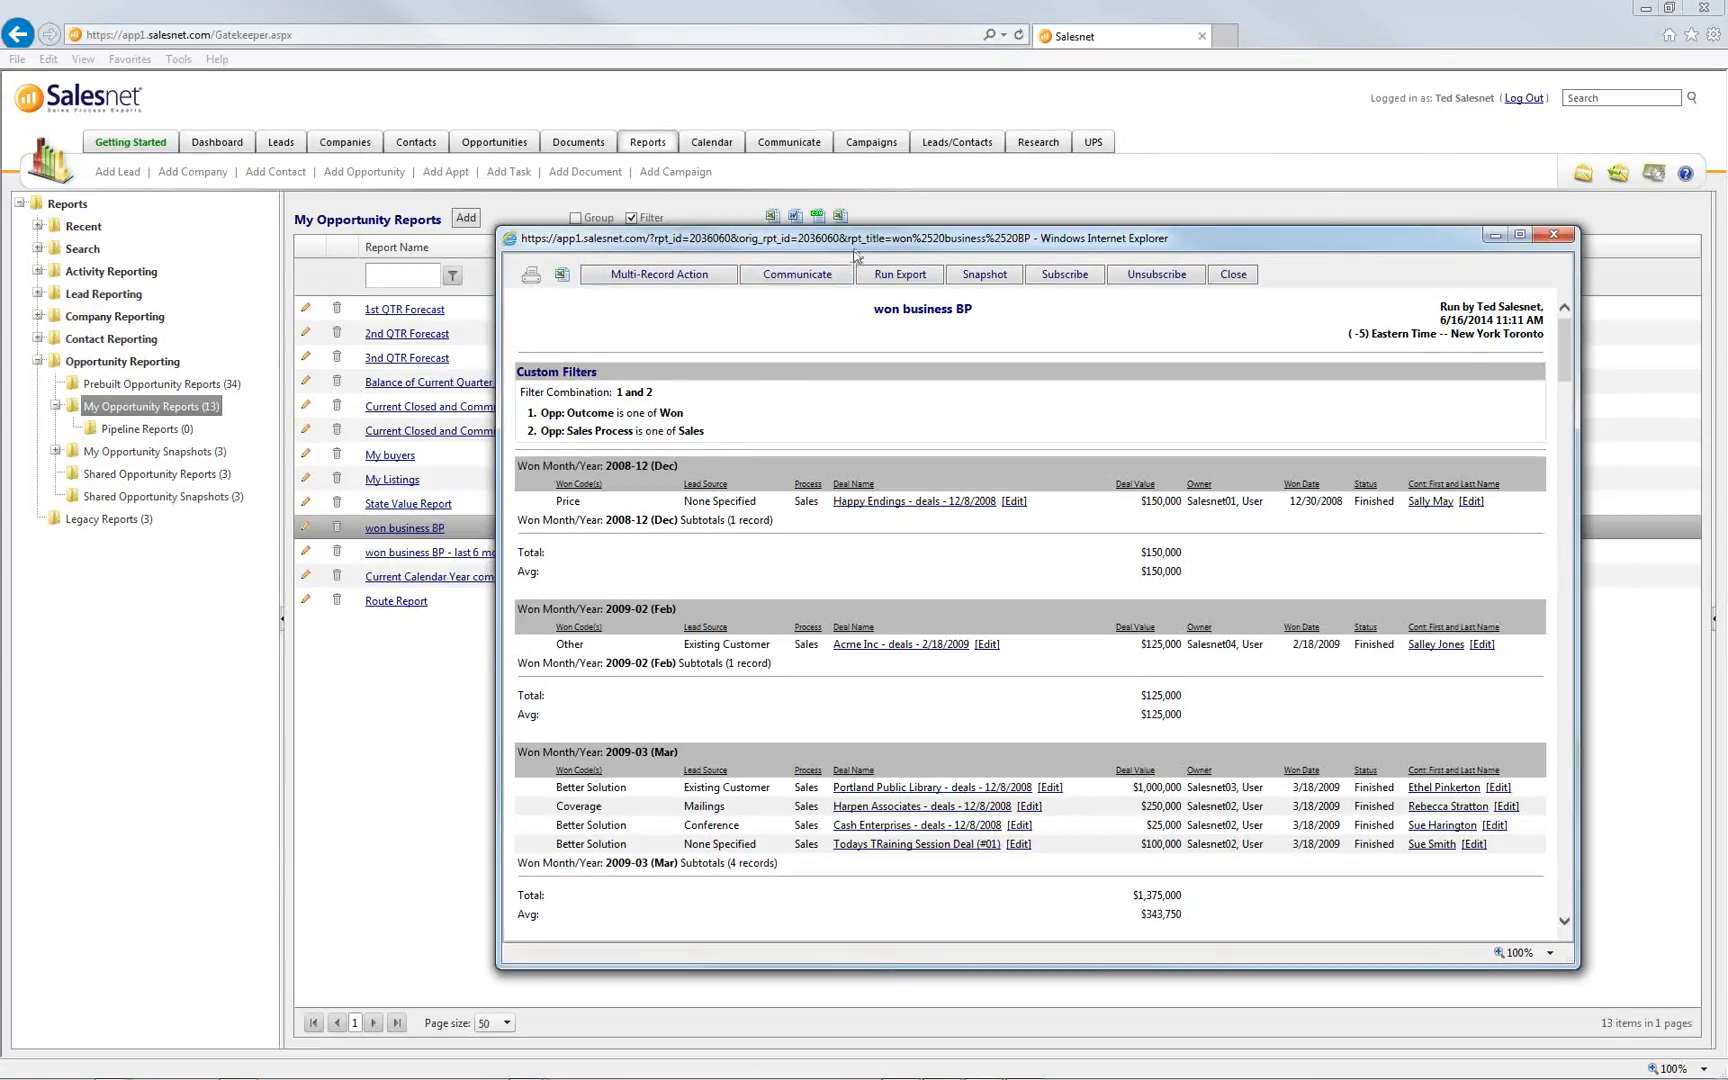
# Reposition the report window and examine the deals grouped by won month/year with their totals and averages
pyautogui.moveTo(838, 231); pyautogui.dragTo(752, 148)
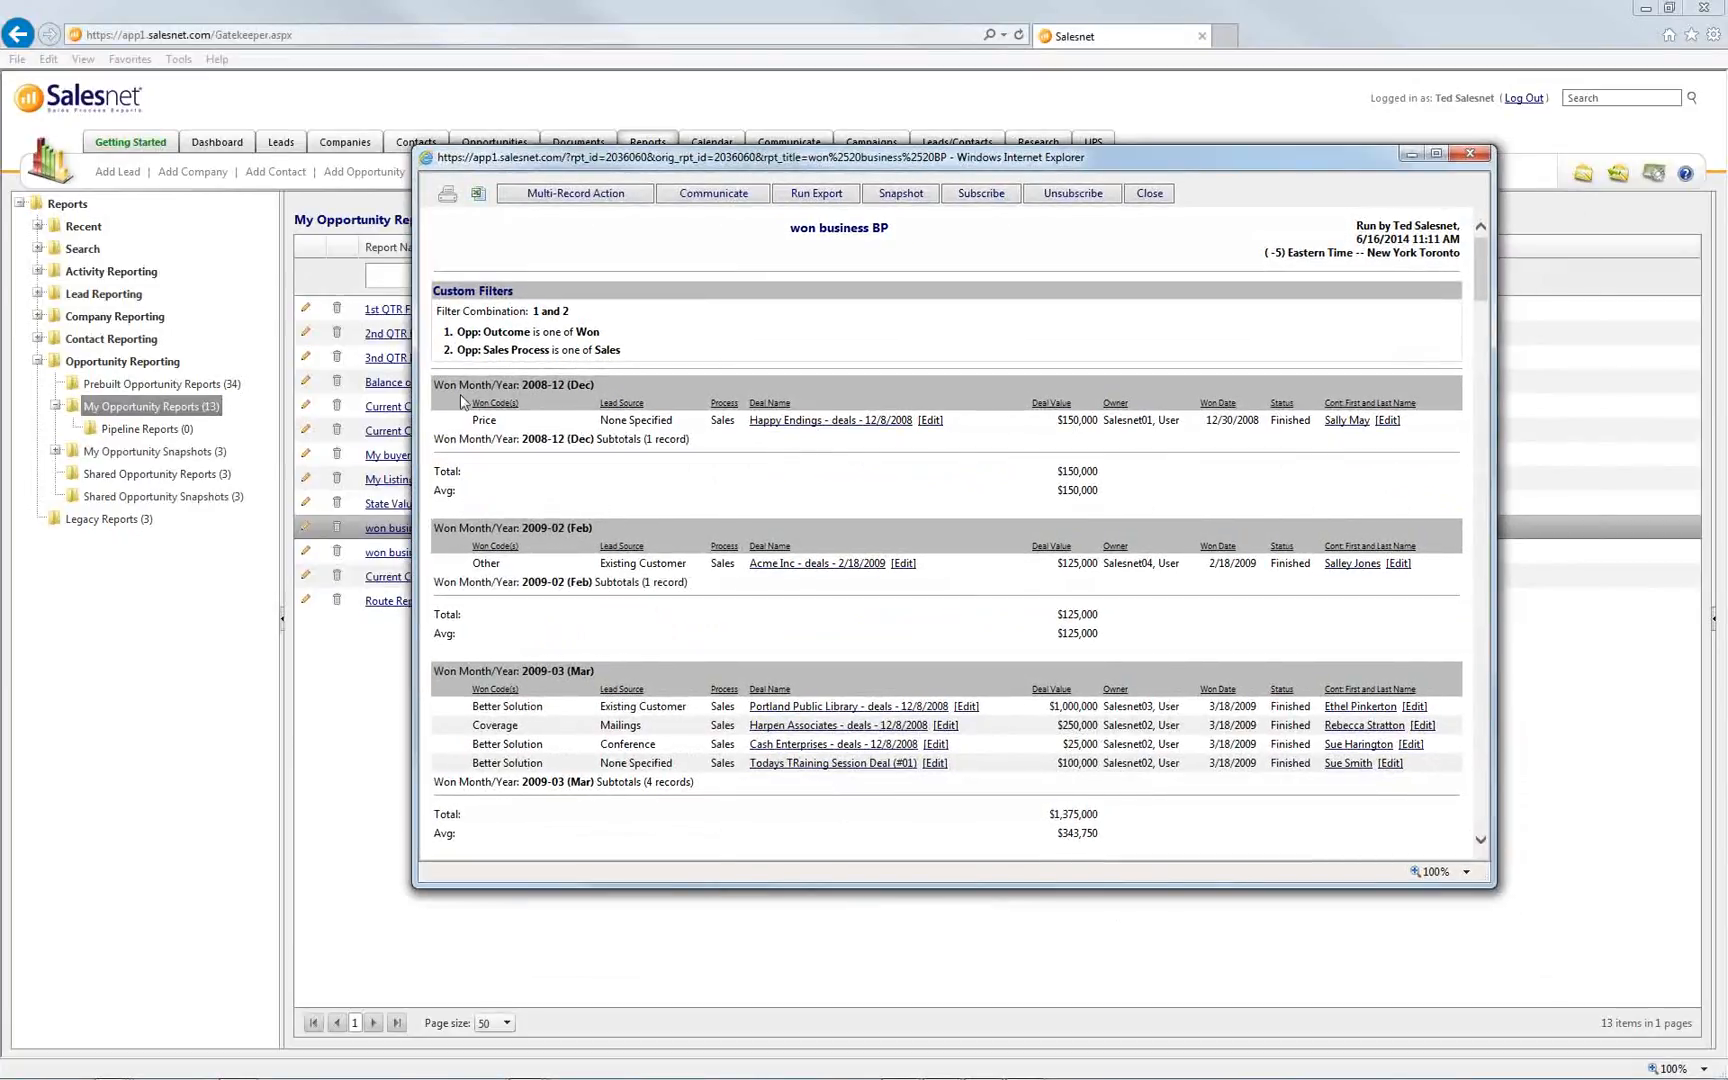
pyautogui.moveTo(442, 386); pyautogui.dragTo(609, 376)
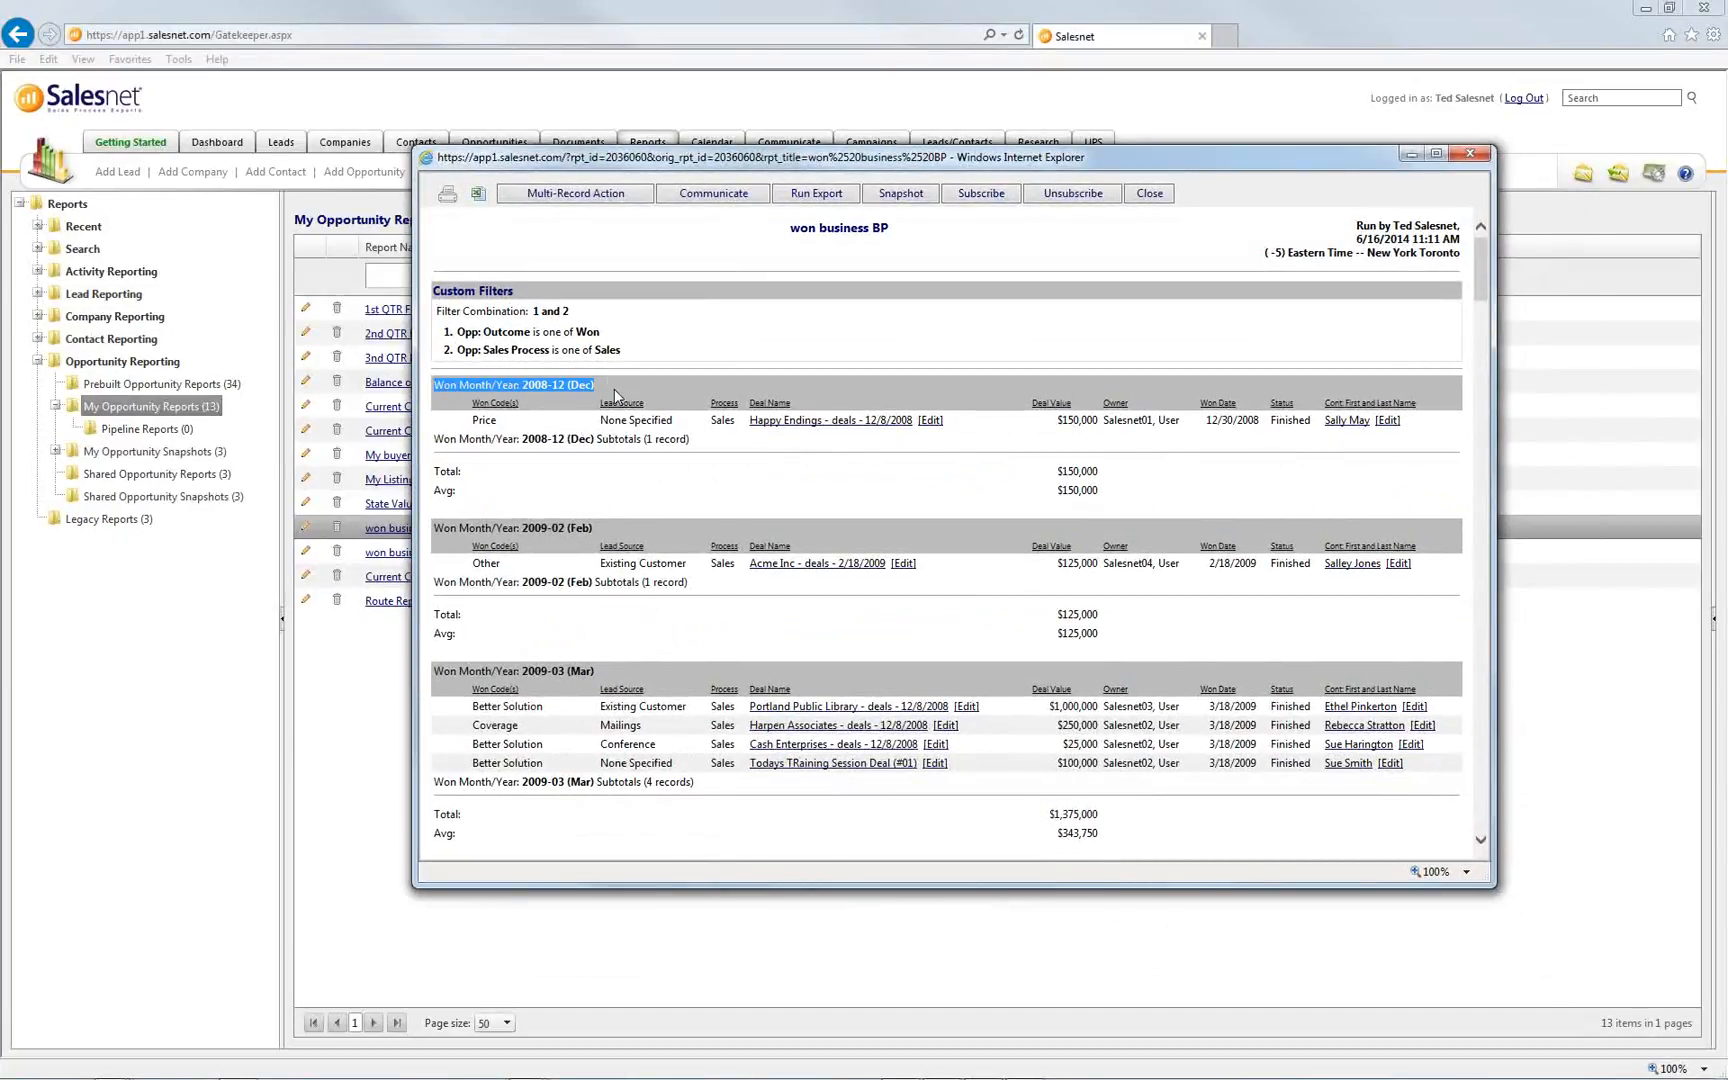
pyautogui.click(702, 381)
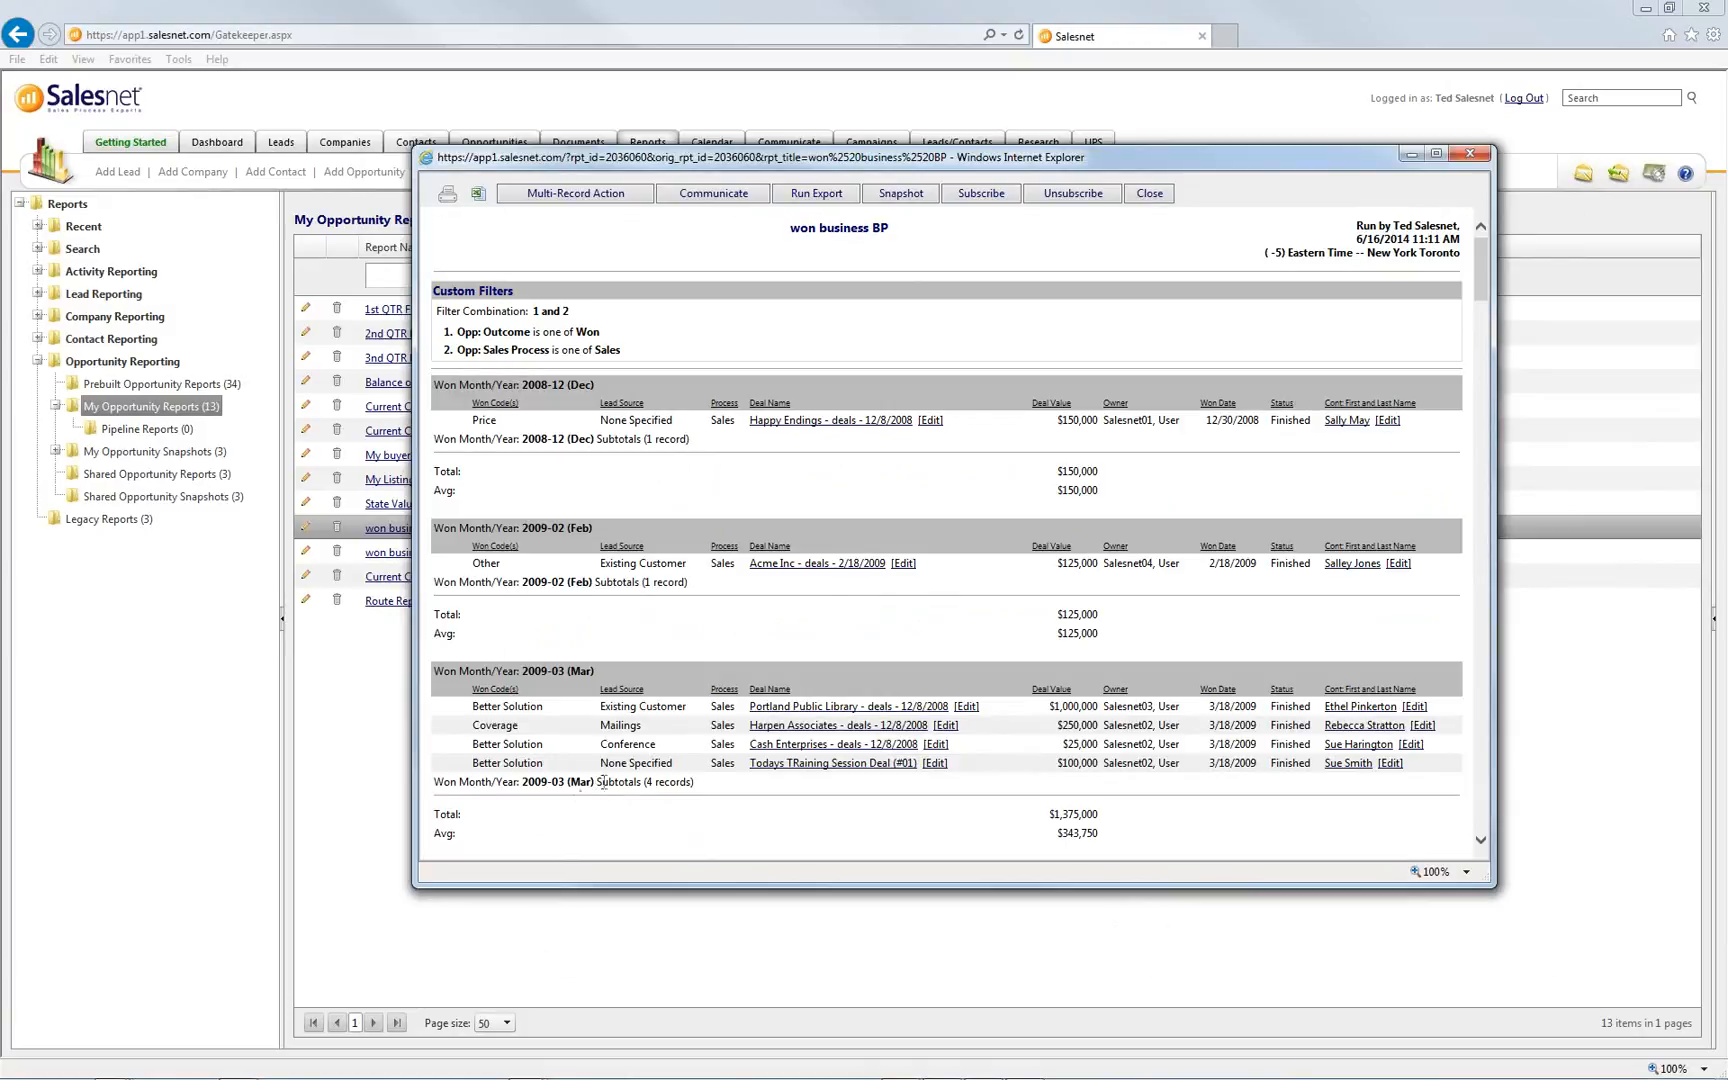
pyautogui.scroll(-5, 597, 775)
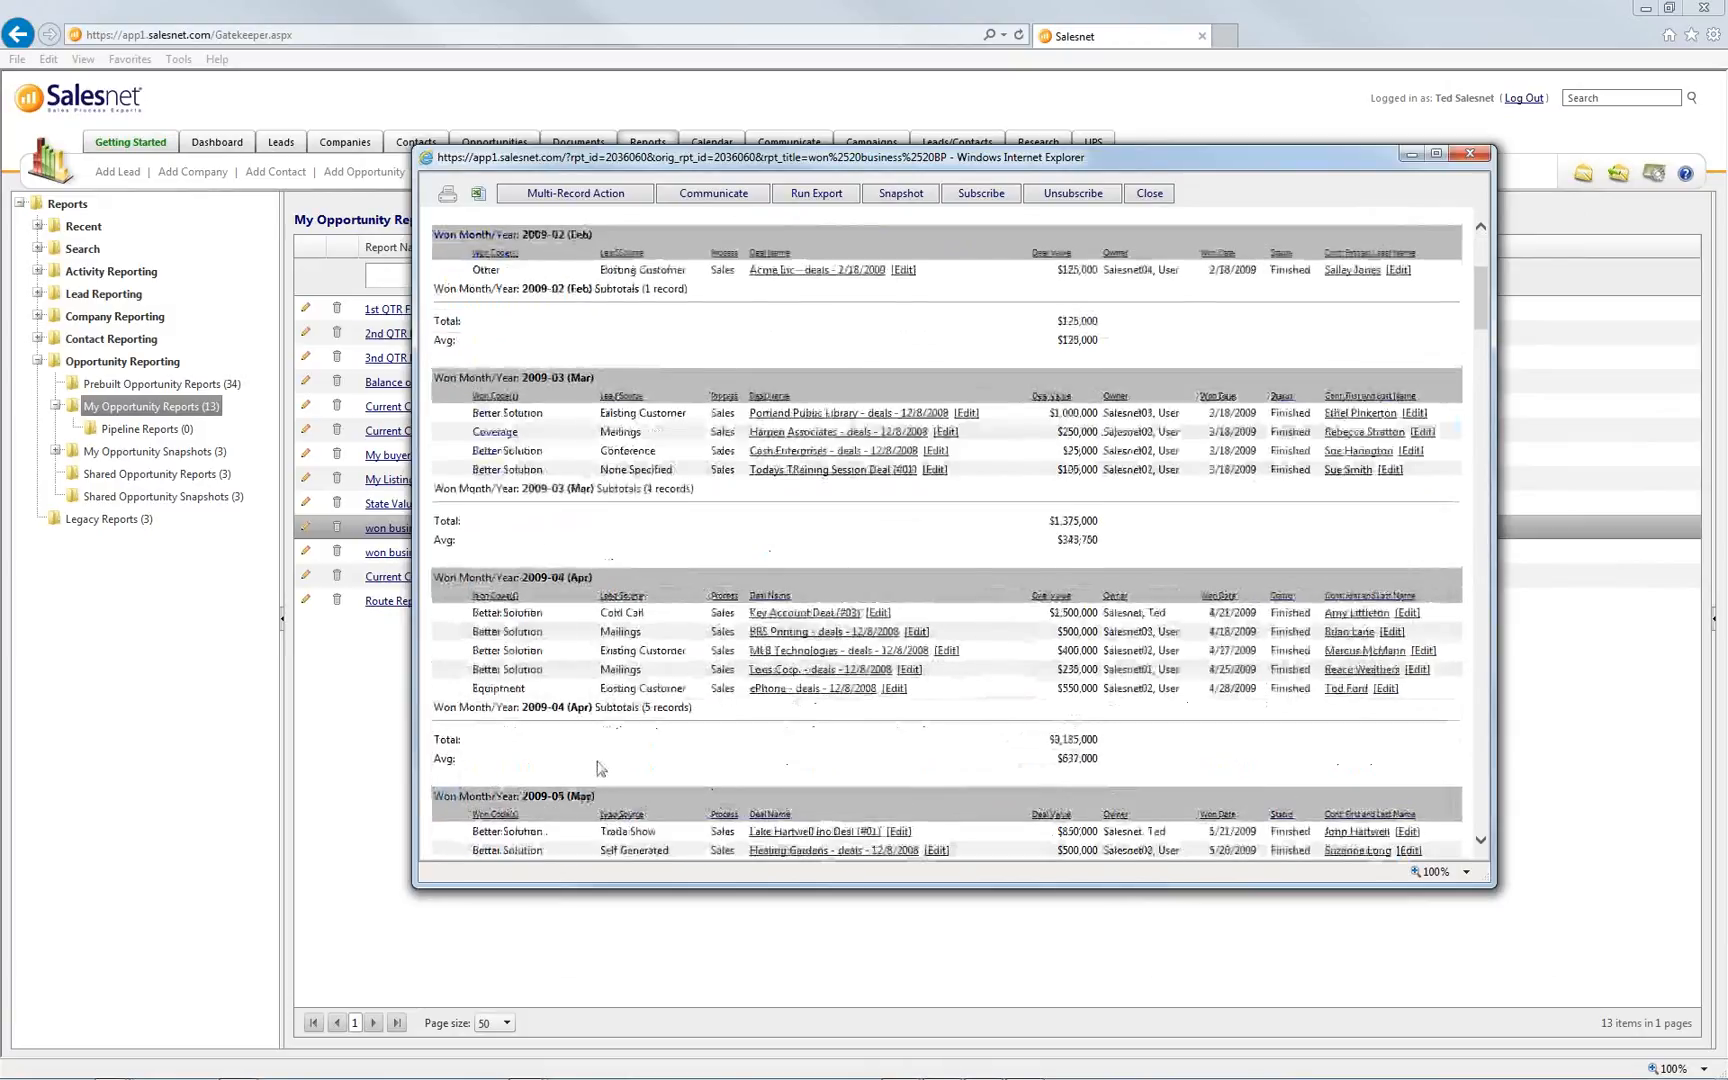
pyautogui.scroll(-4, 597, 768)
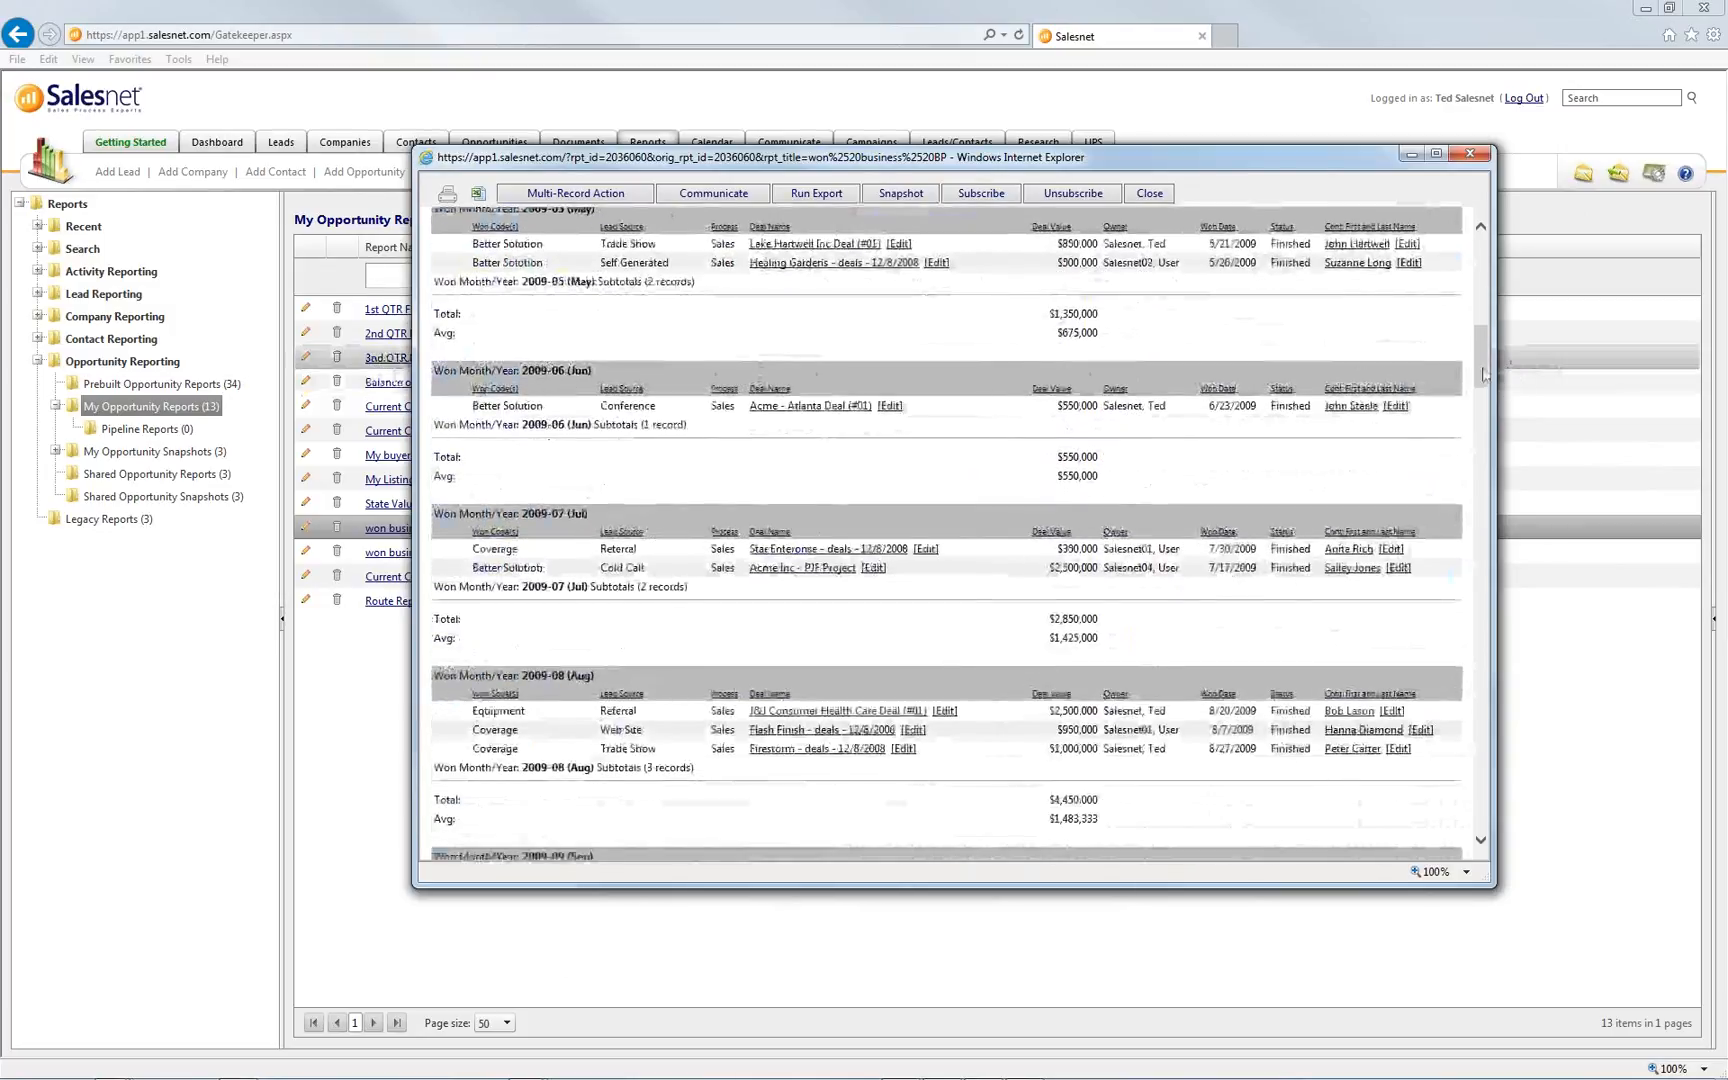
pyautogui.moveTo(1482, 380); pyautogui.dragTo(1484, 431)
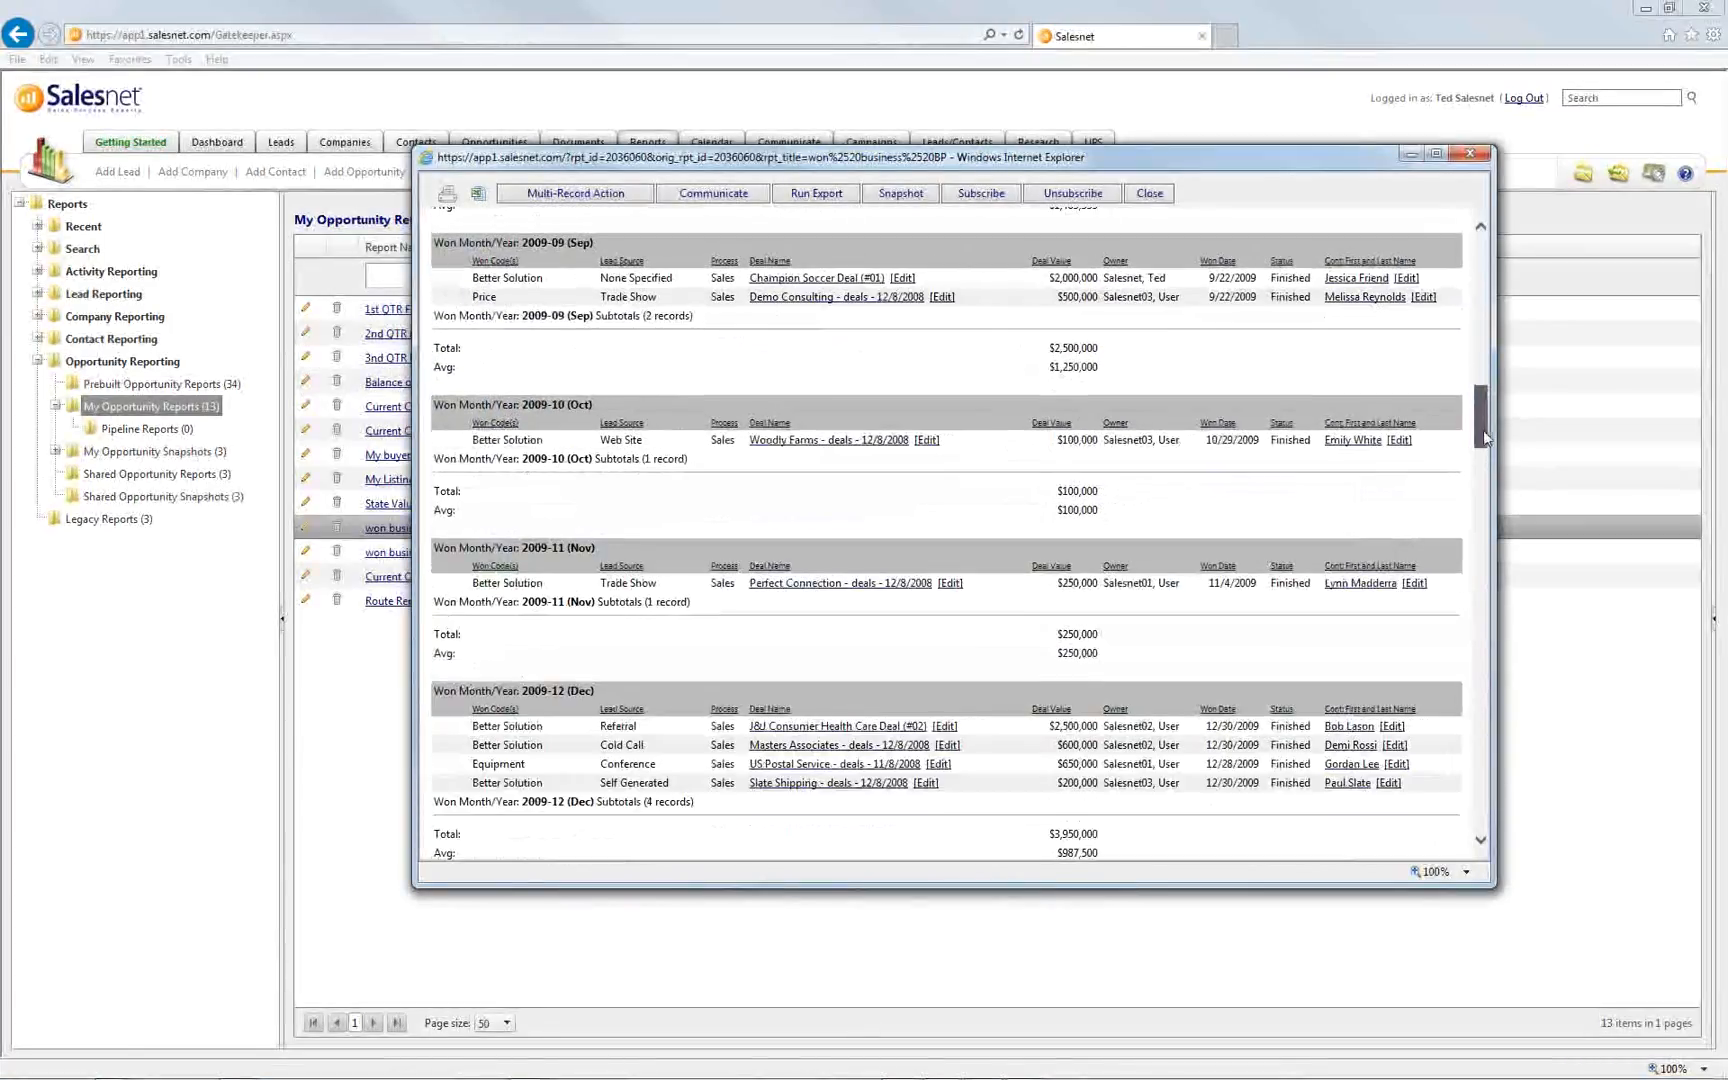
pyautogui.moveTo(1112, 660); pyautogui.dragTo(1046, 633)
pyautogui.click(1118, 517)
# Check the grand total and average deal value at the report's end and return to its beginning
pyautogui.moveTo(1479, 410); pyautogui.dragTo(1481, 795)
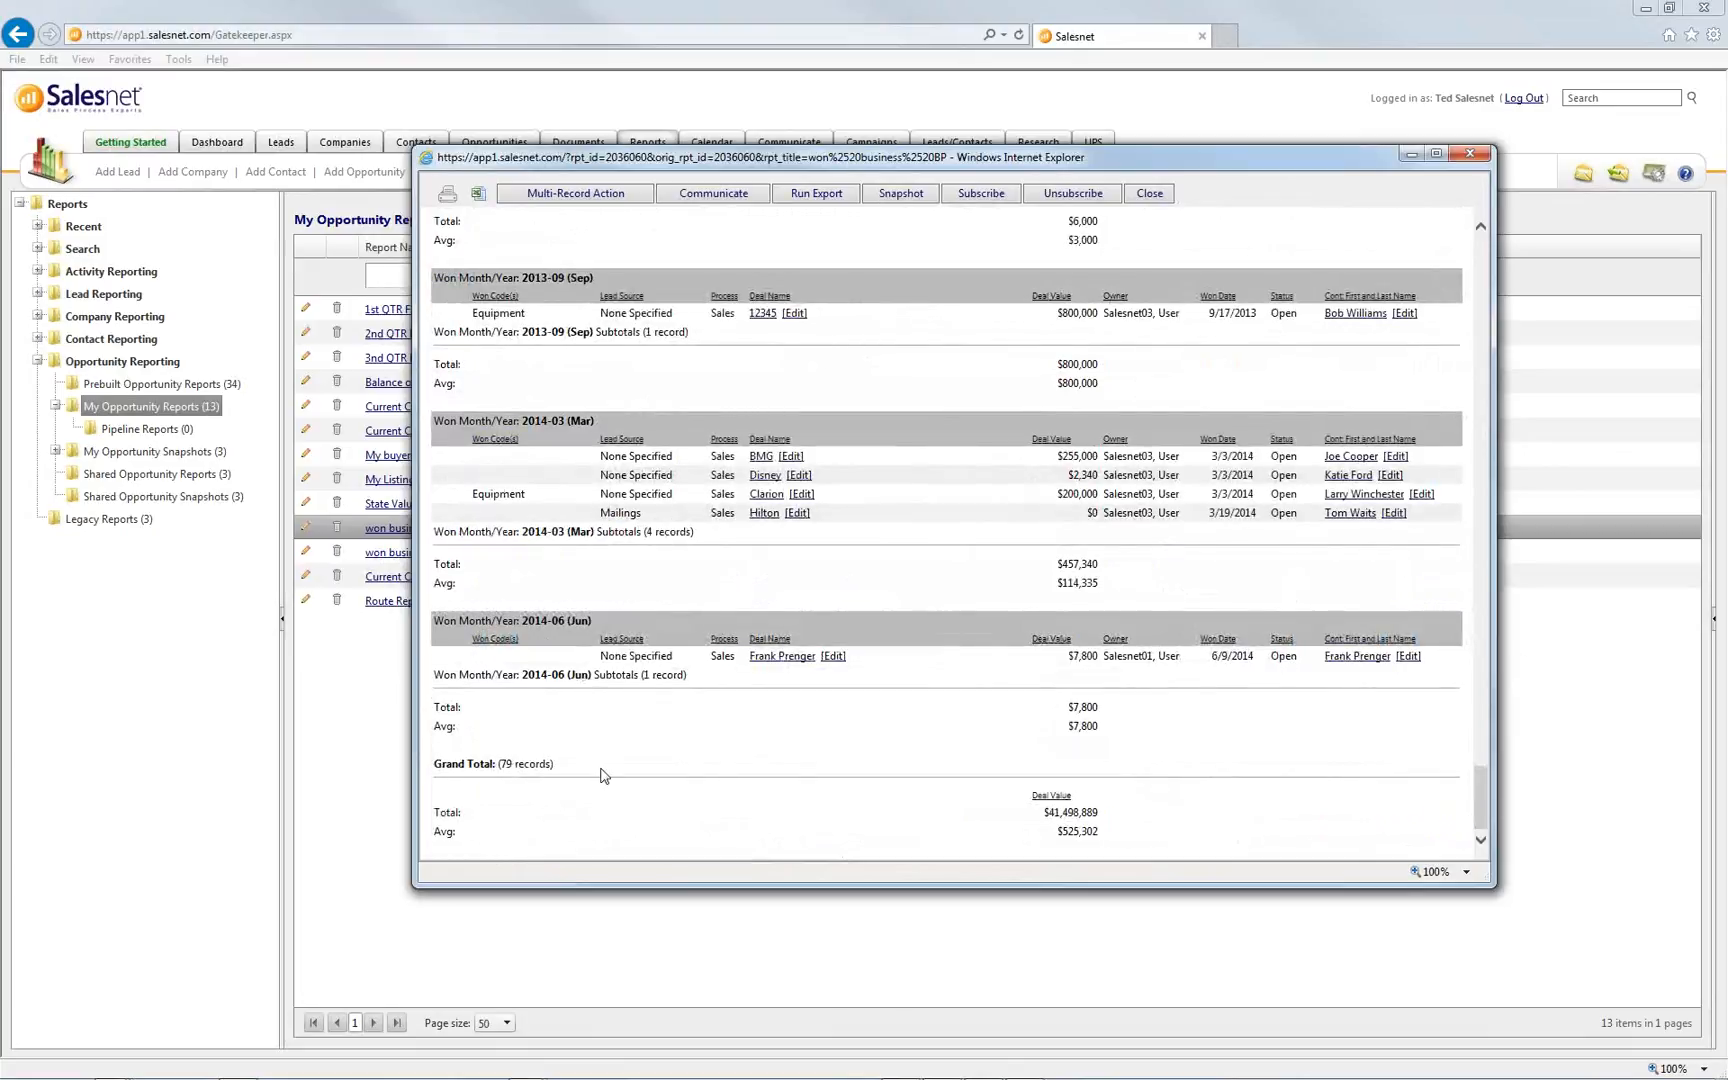
pyautogui.moveTo(434, 765); pyautogui.dragTo(494, 766)
pyautogui.moveTo(980, 795); pyautogui.dragTo(1135, 840)
pyautogui.click(1161, 838)
pyautogui.moveTo(1484, 815); pyautogui.dragTo(1479, 265)
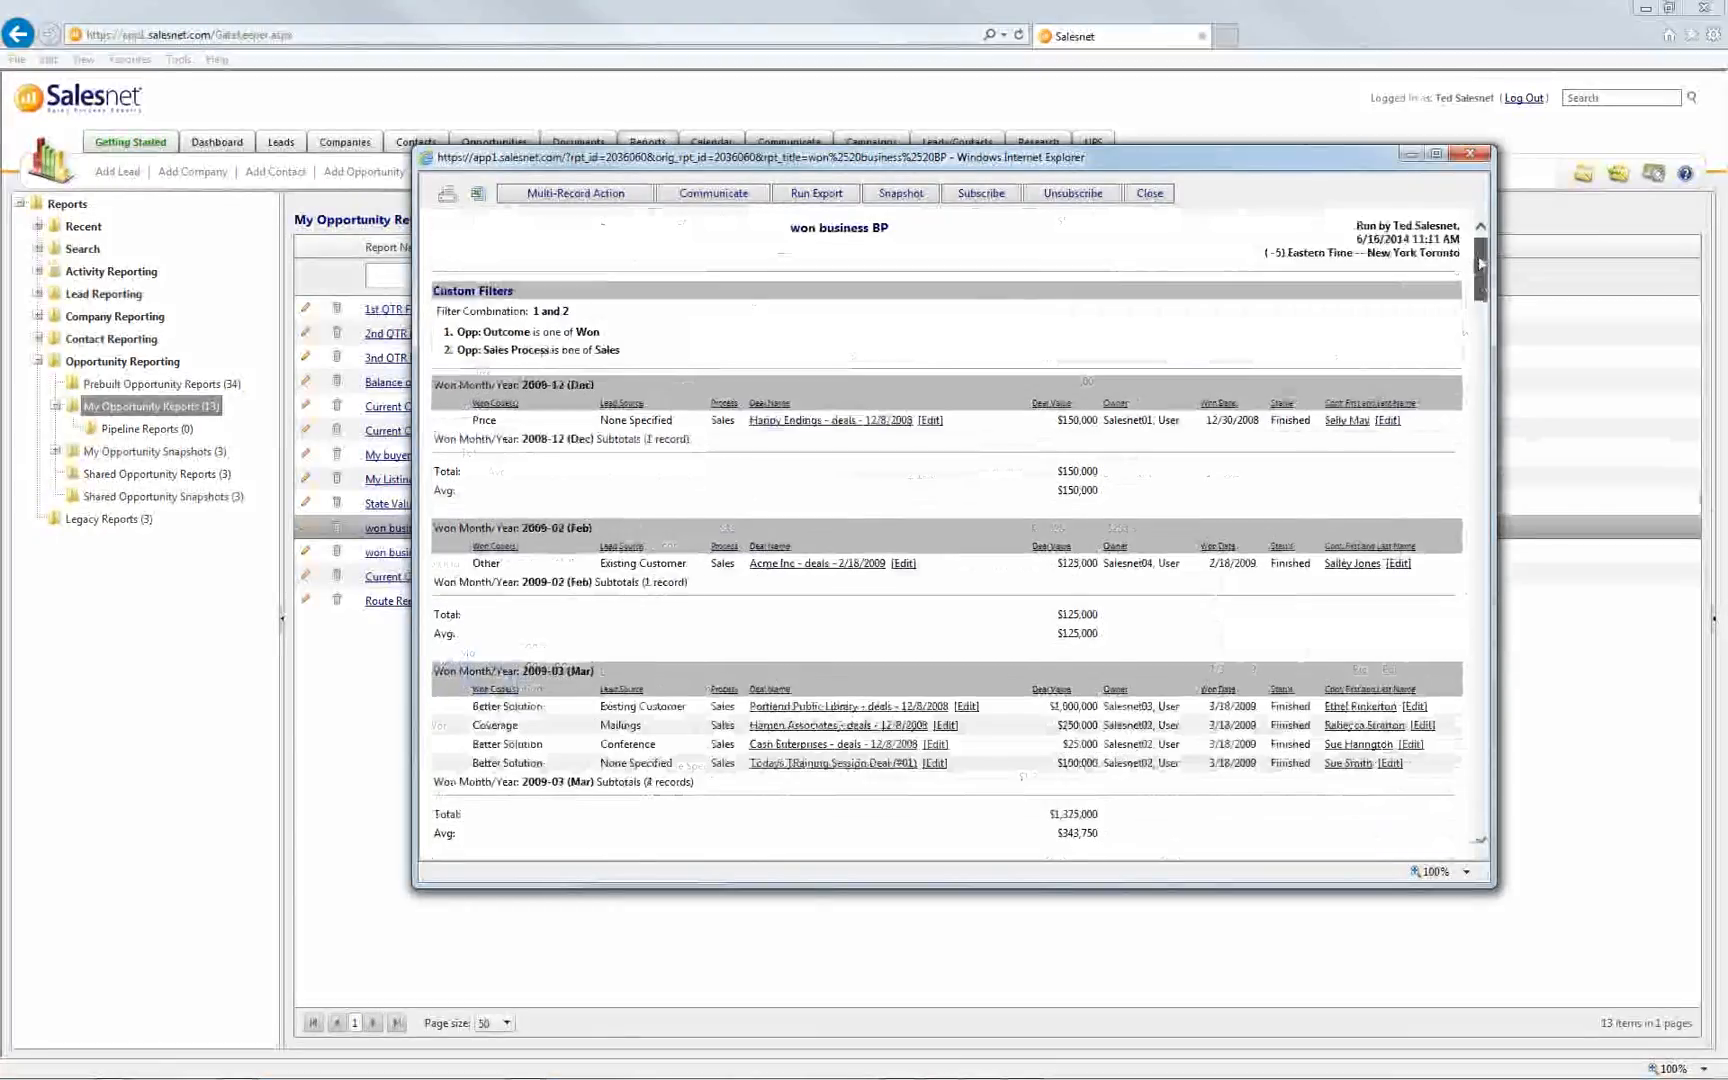
# Close the won business BP report output, review its definition's ownership filter, and close the definition
pyautogui.click(1469, 153)
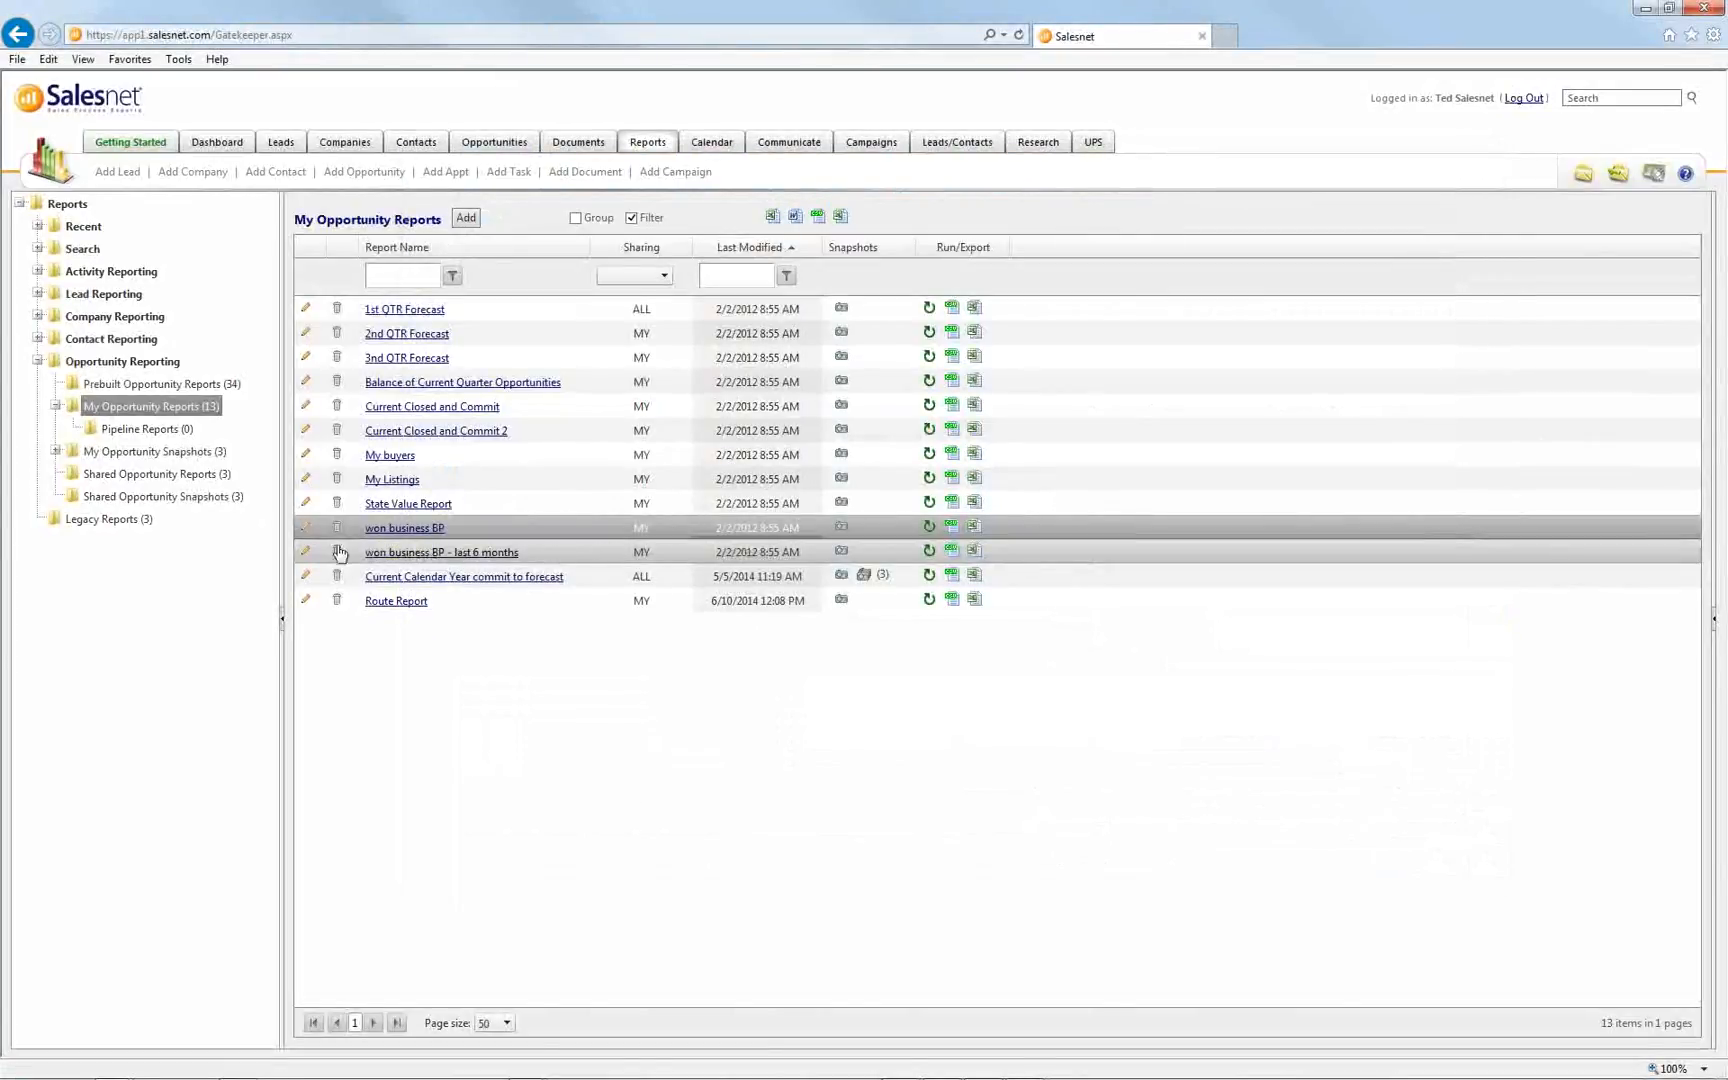
pyautogui.click(305, 531)
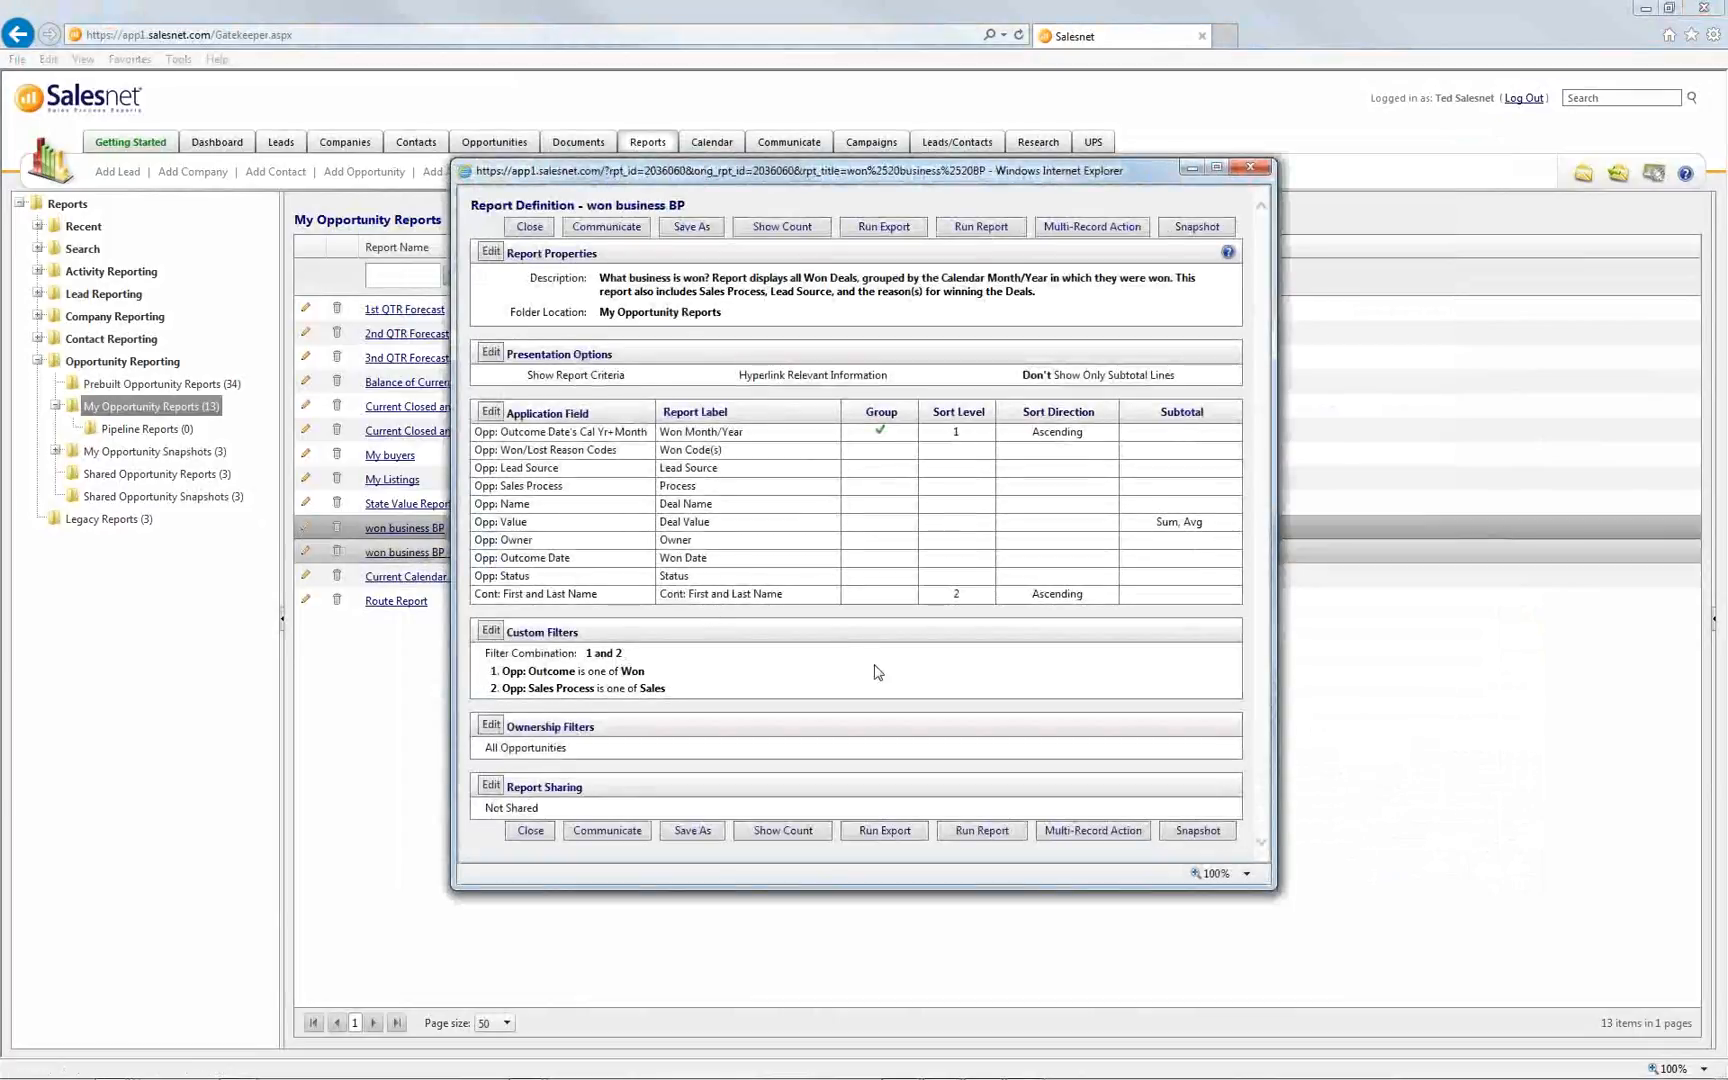
pyautogui.moveTo(580, 751); pyautogui.dragTo(485, 735)
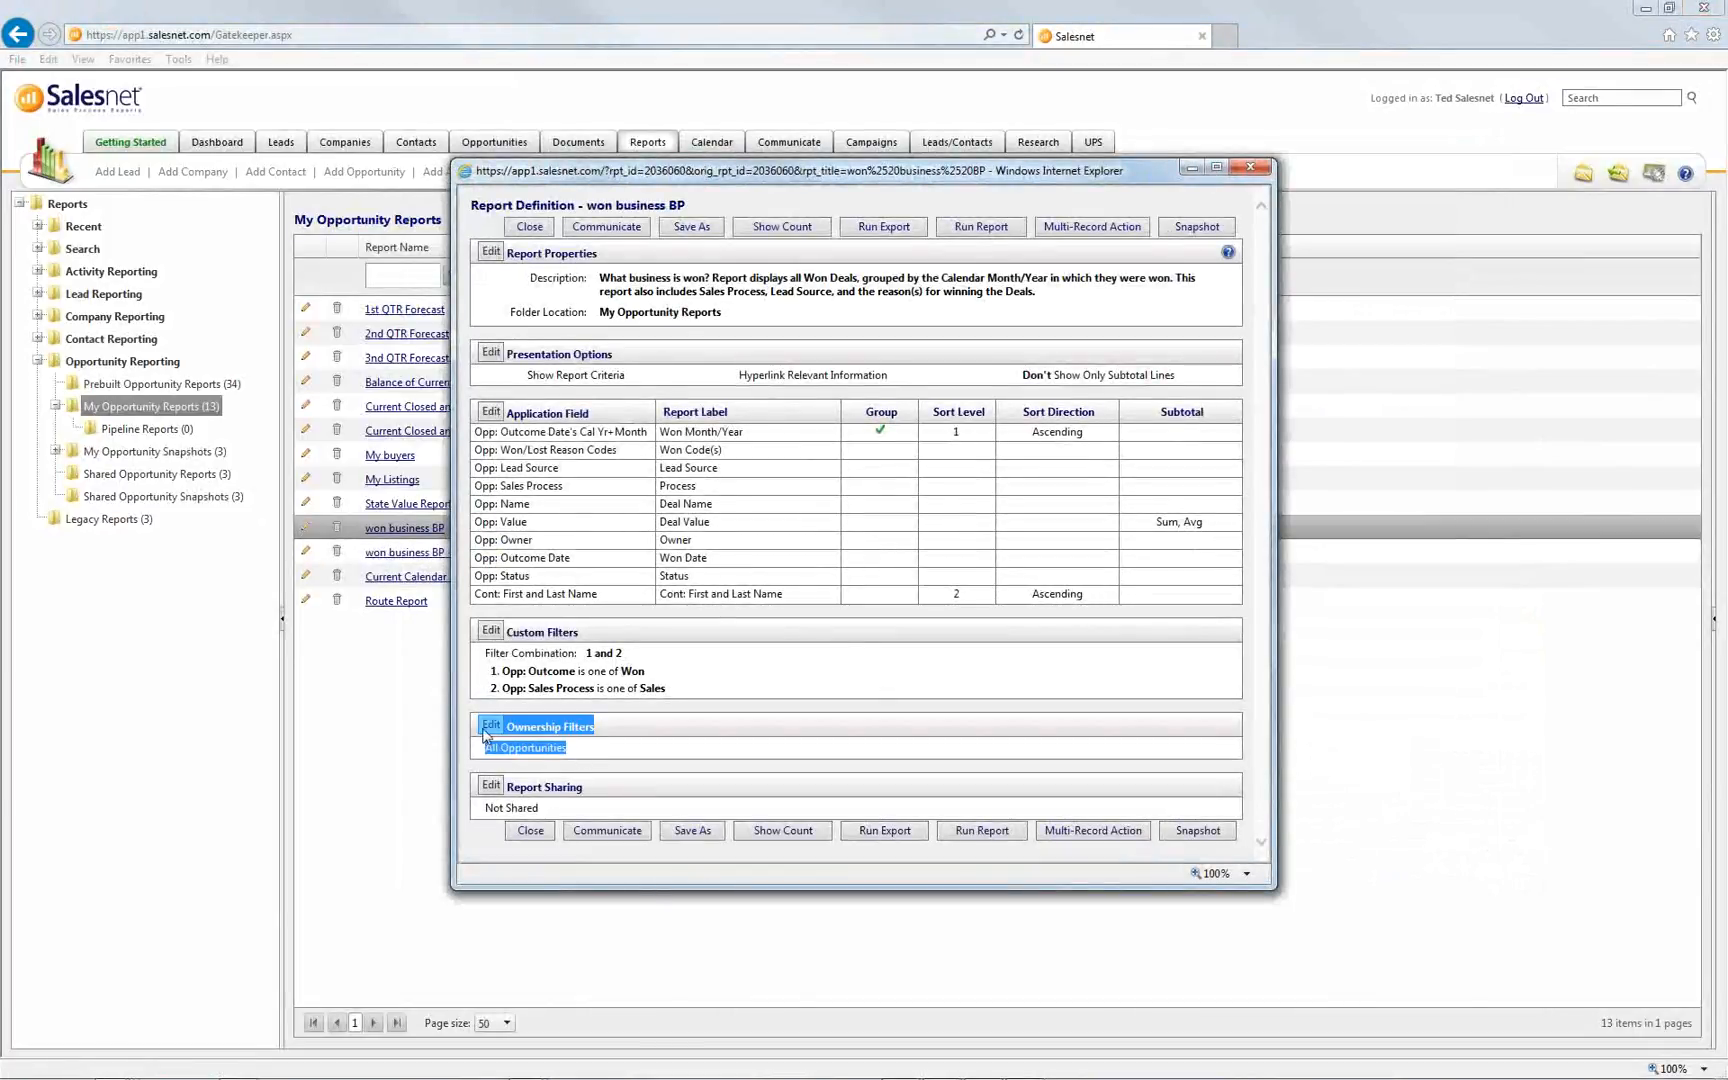
pyautogui.click(680, 760)
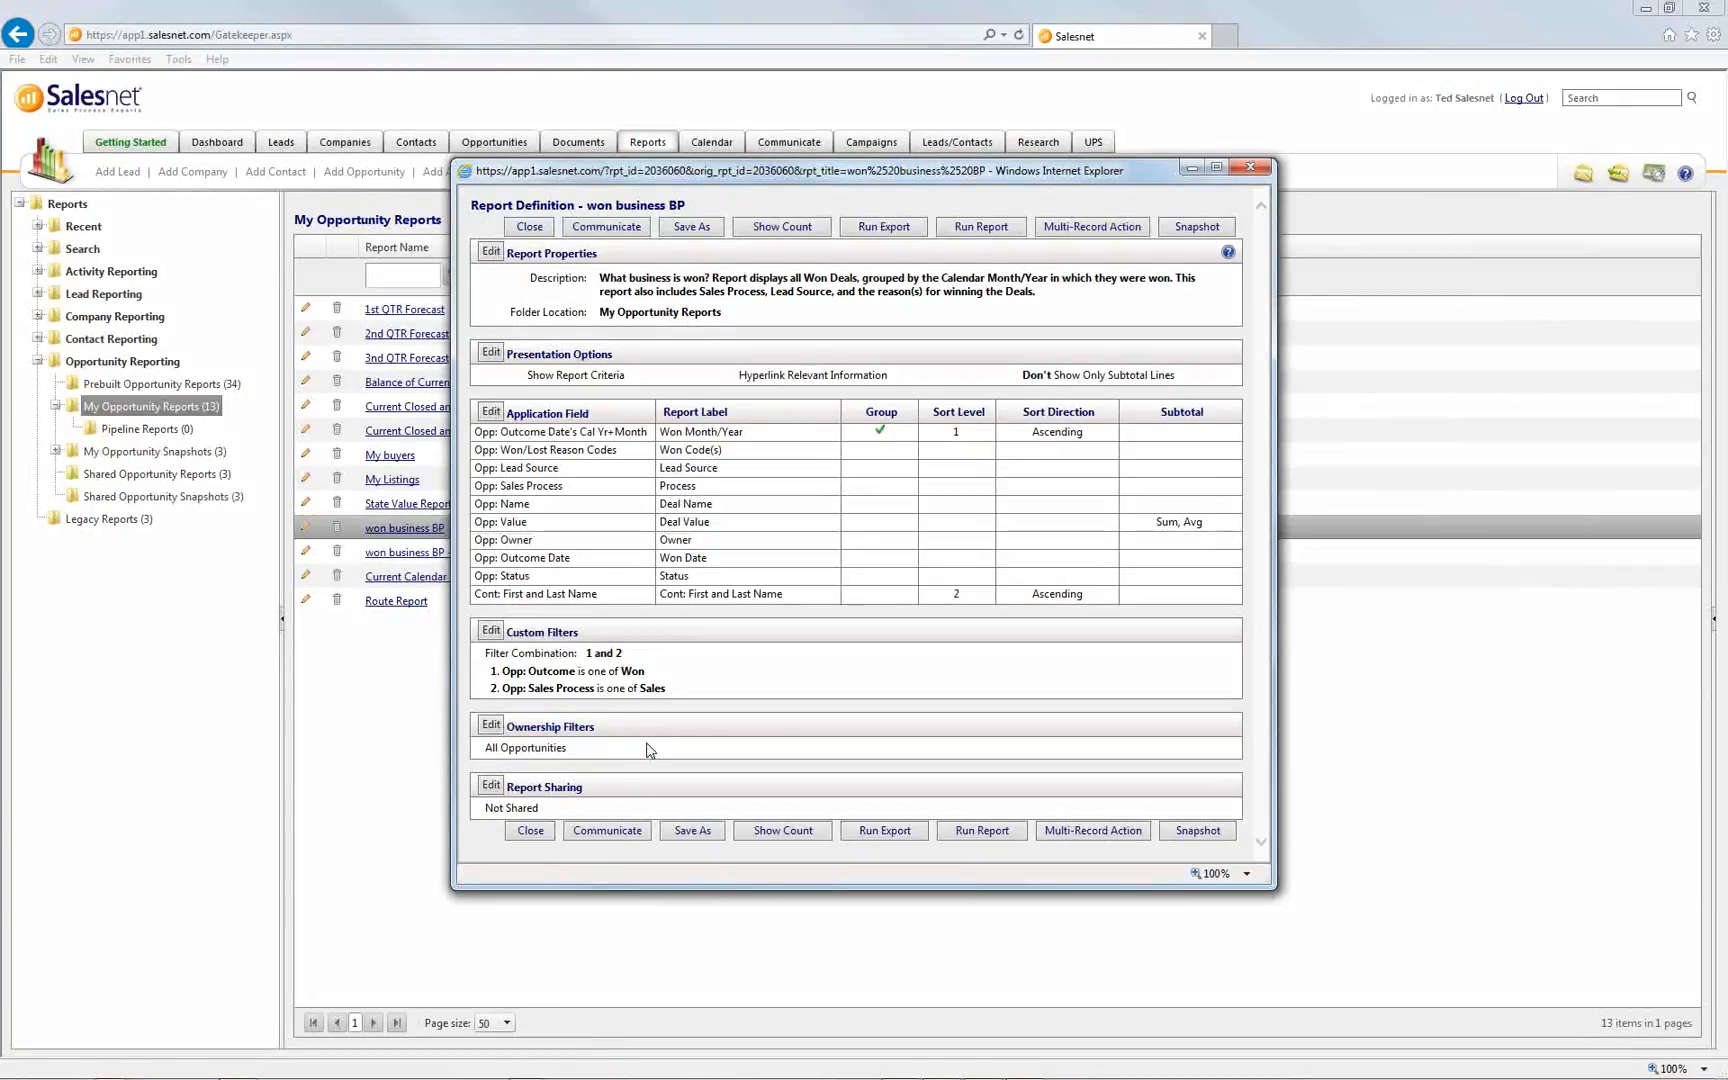
pyautogui.click(1250, 167)
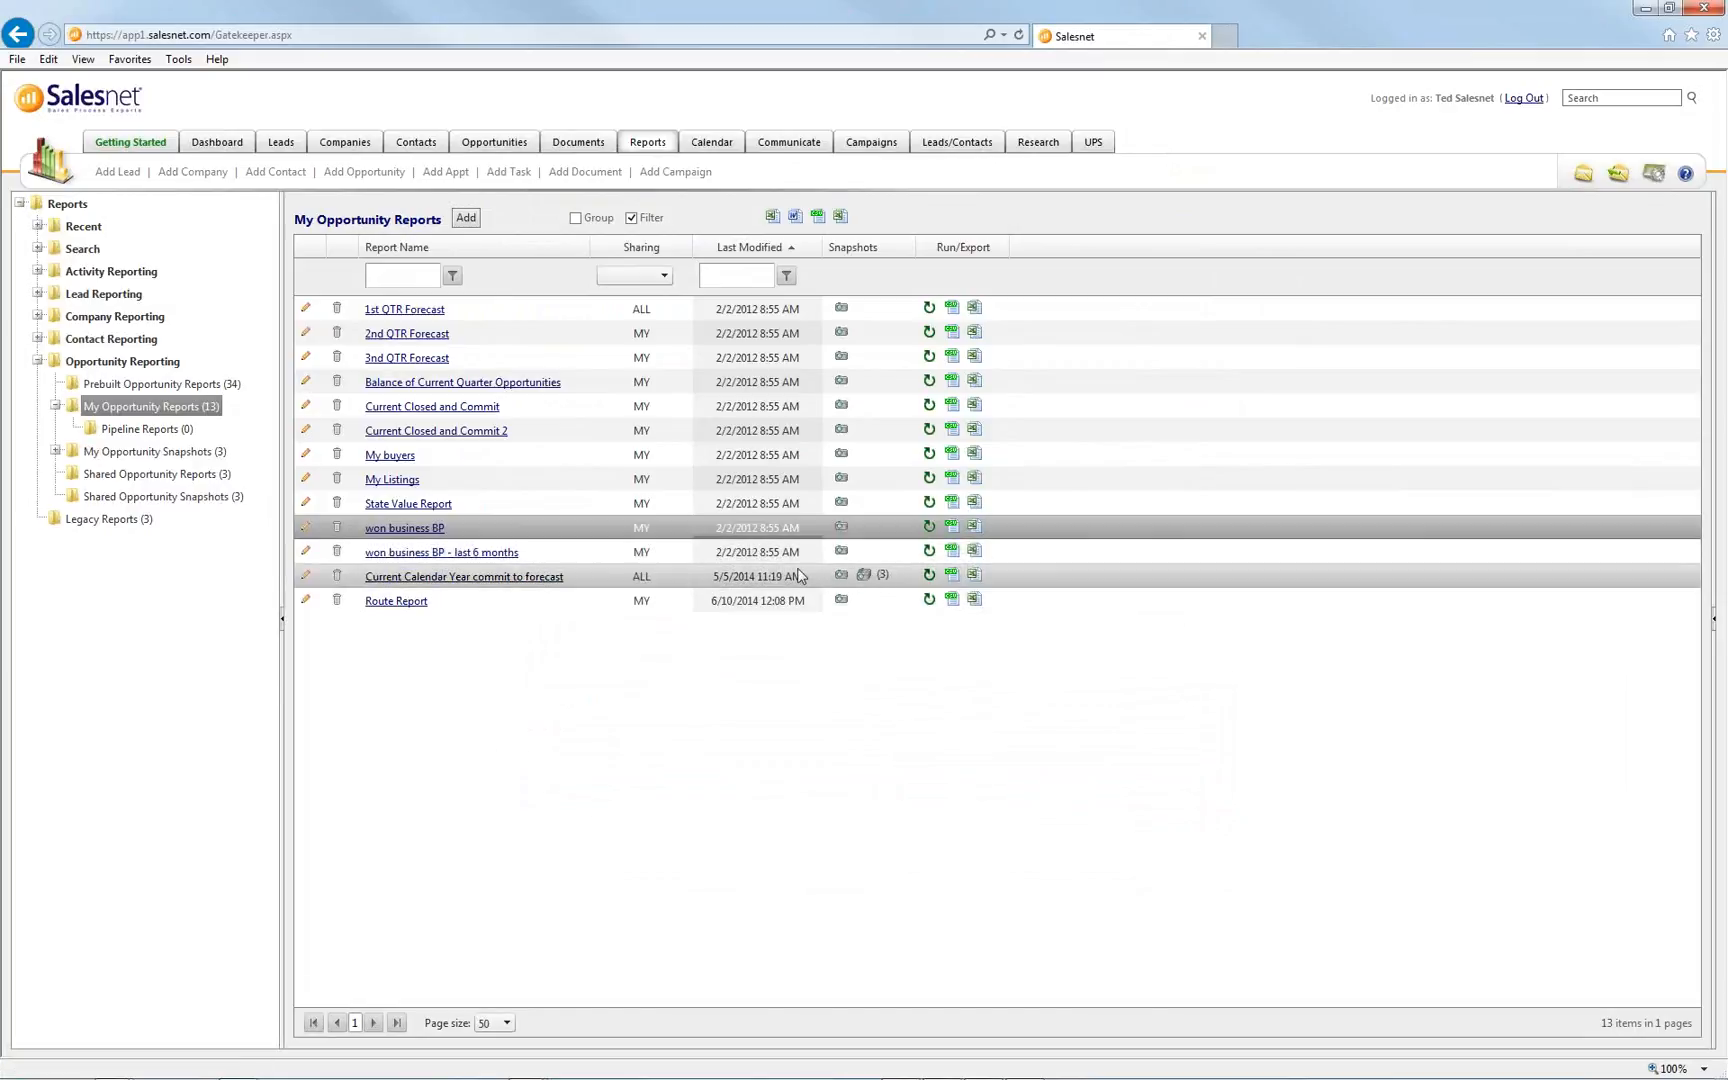
# View the snapshots of the Current Calendar Year commit to forecast report and the overall snapshot search list, returning to My Opportunity Reports
pyautogui.click(616, 584)
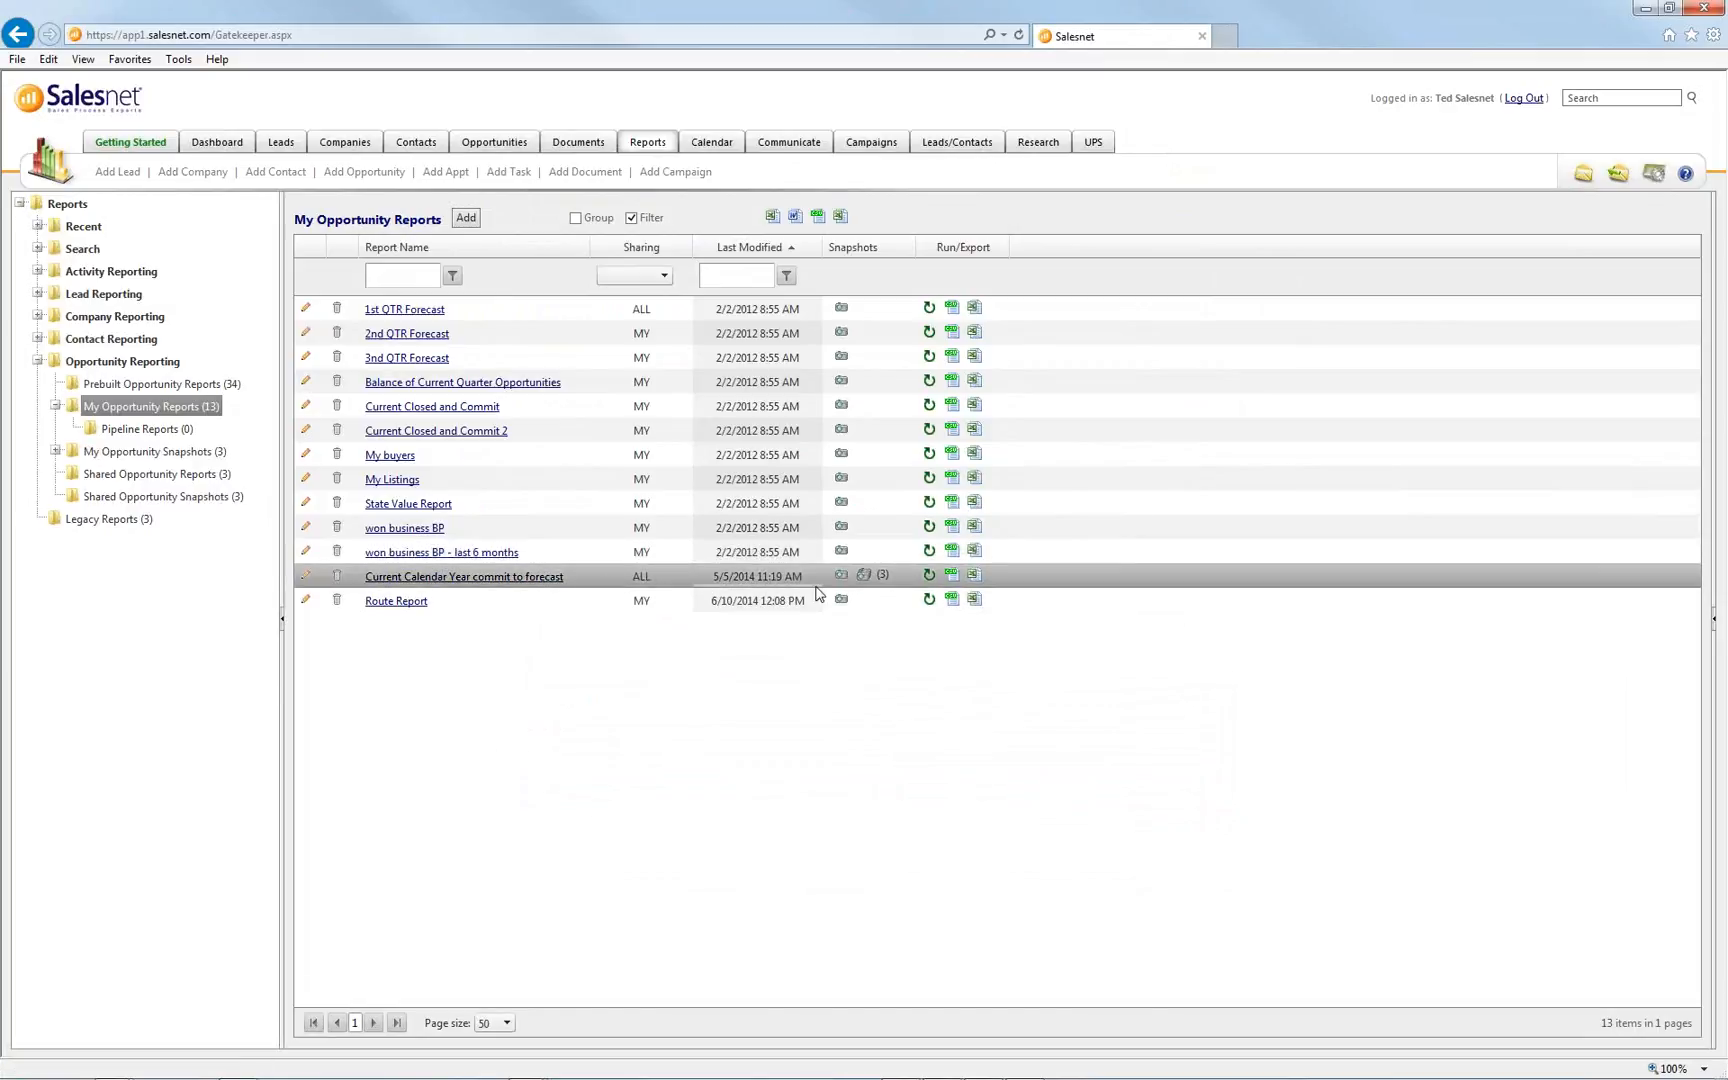
pyautogui.click(866, 576)
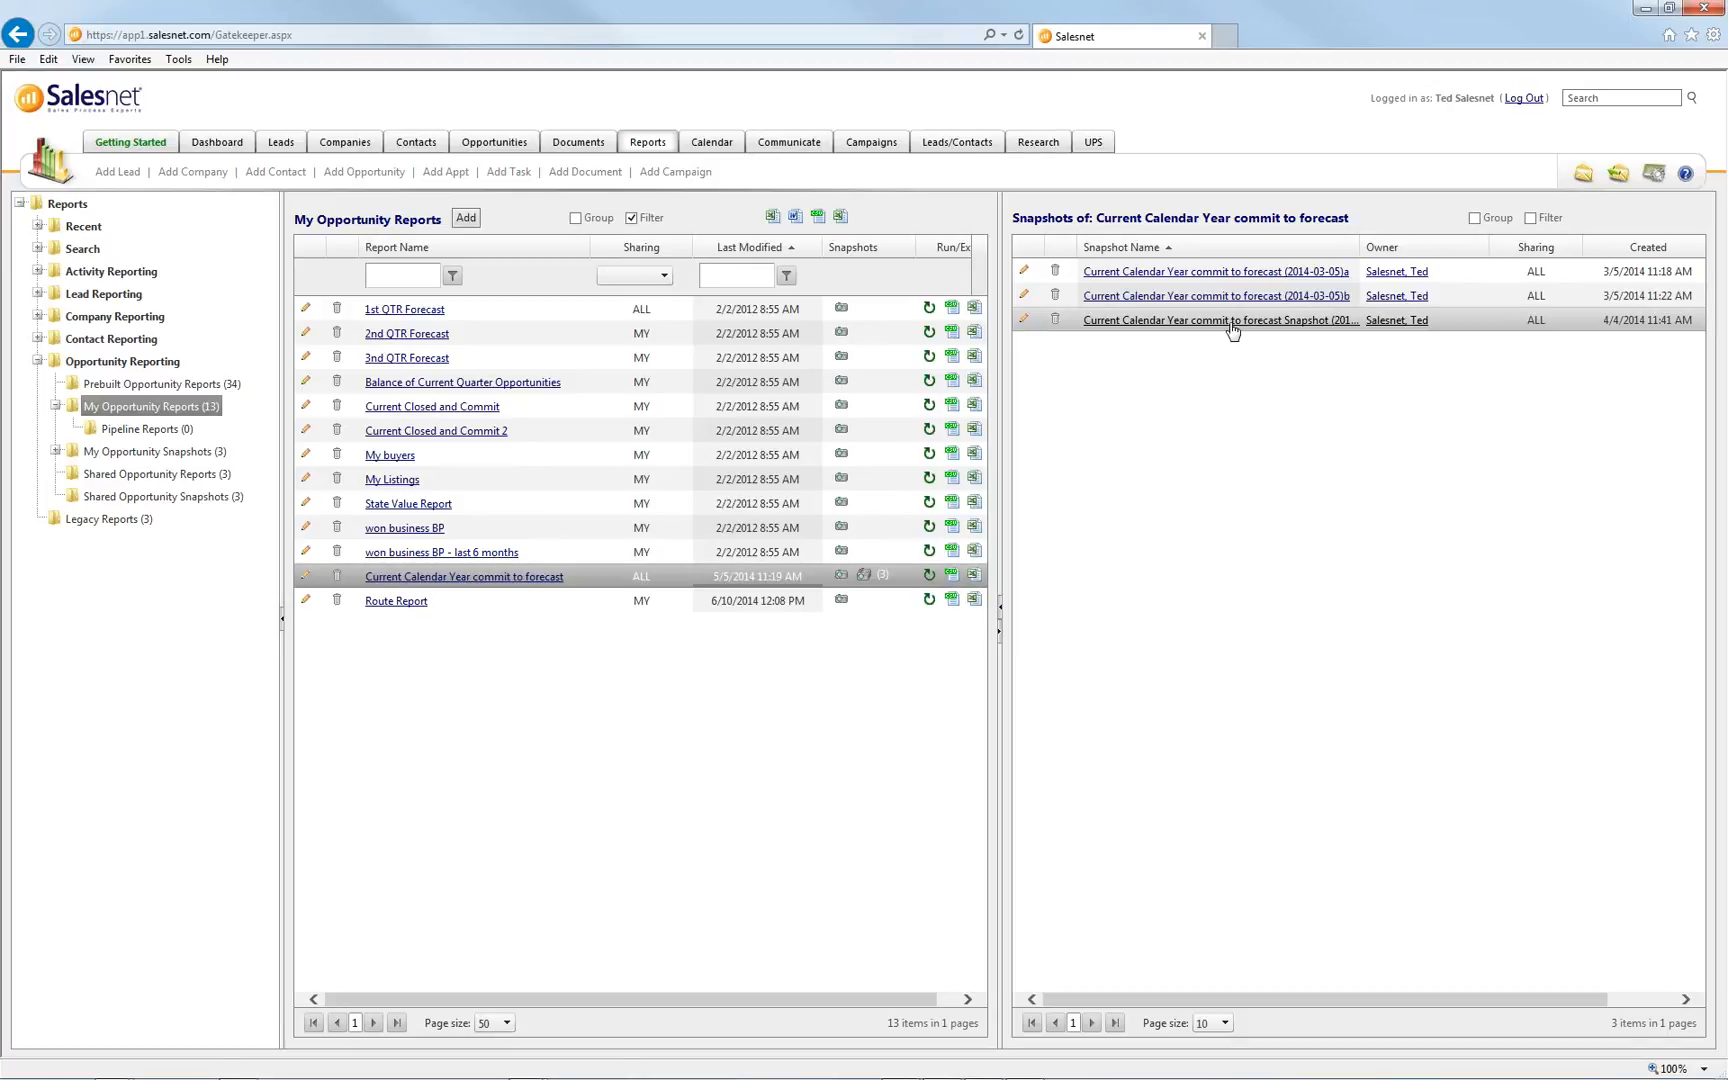
pyautogui.click(38, 248)
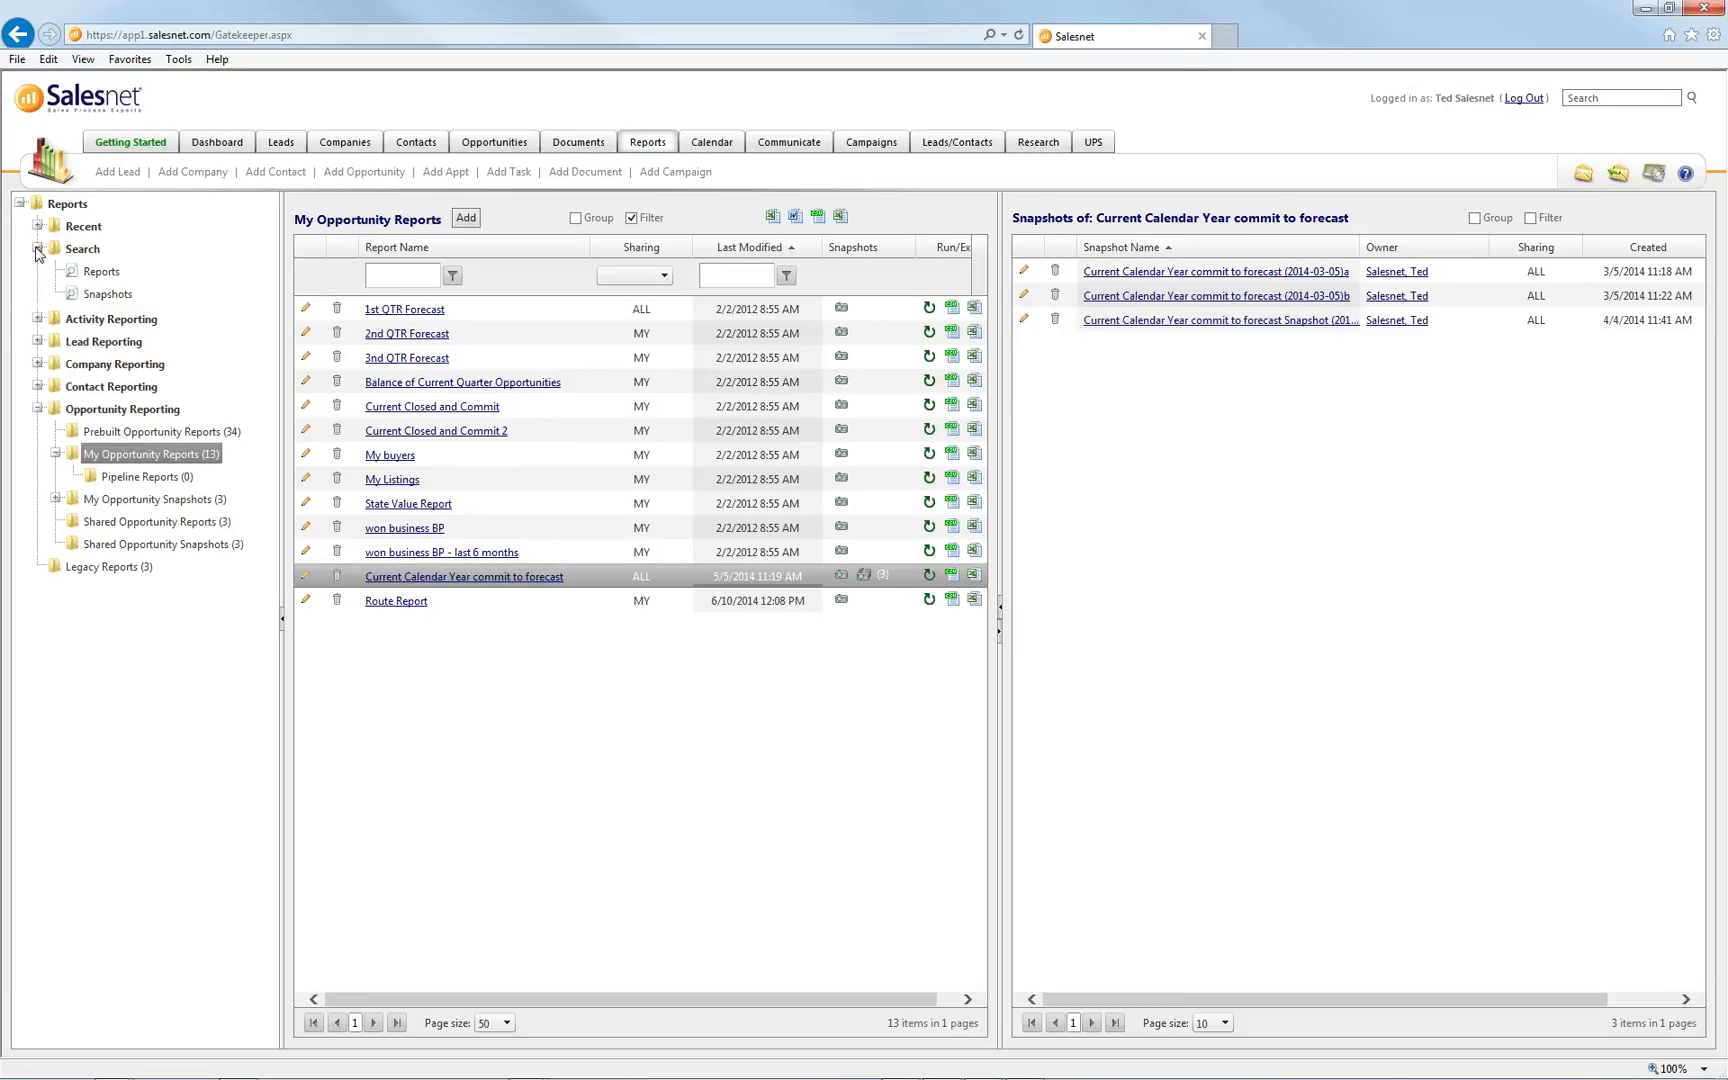
pyautogui.click(105, 295)
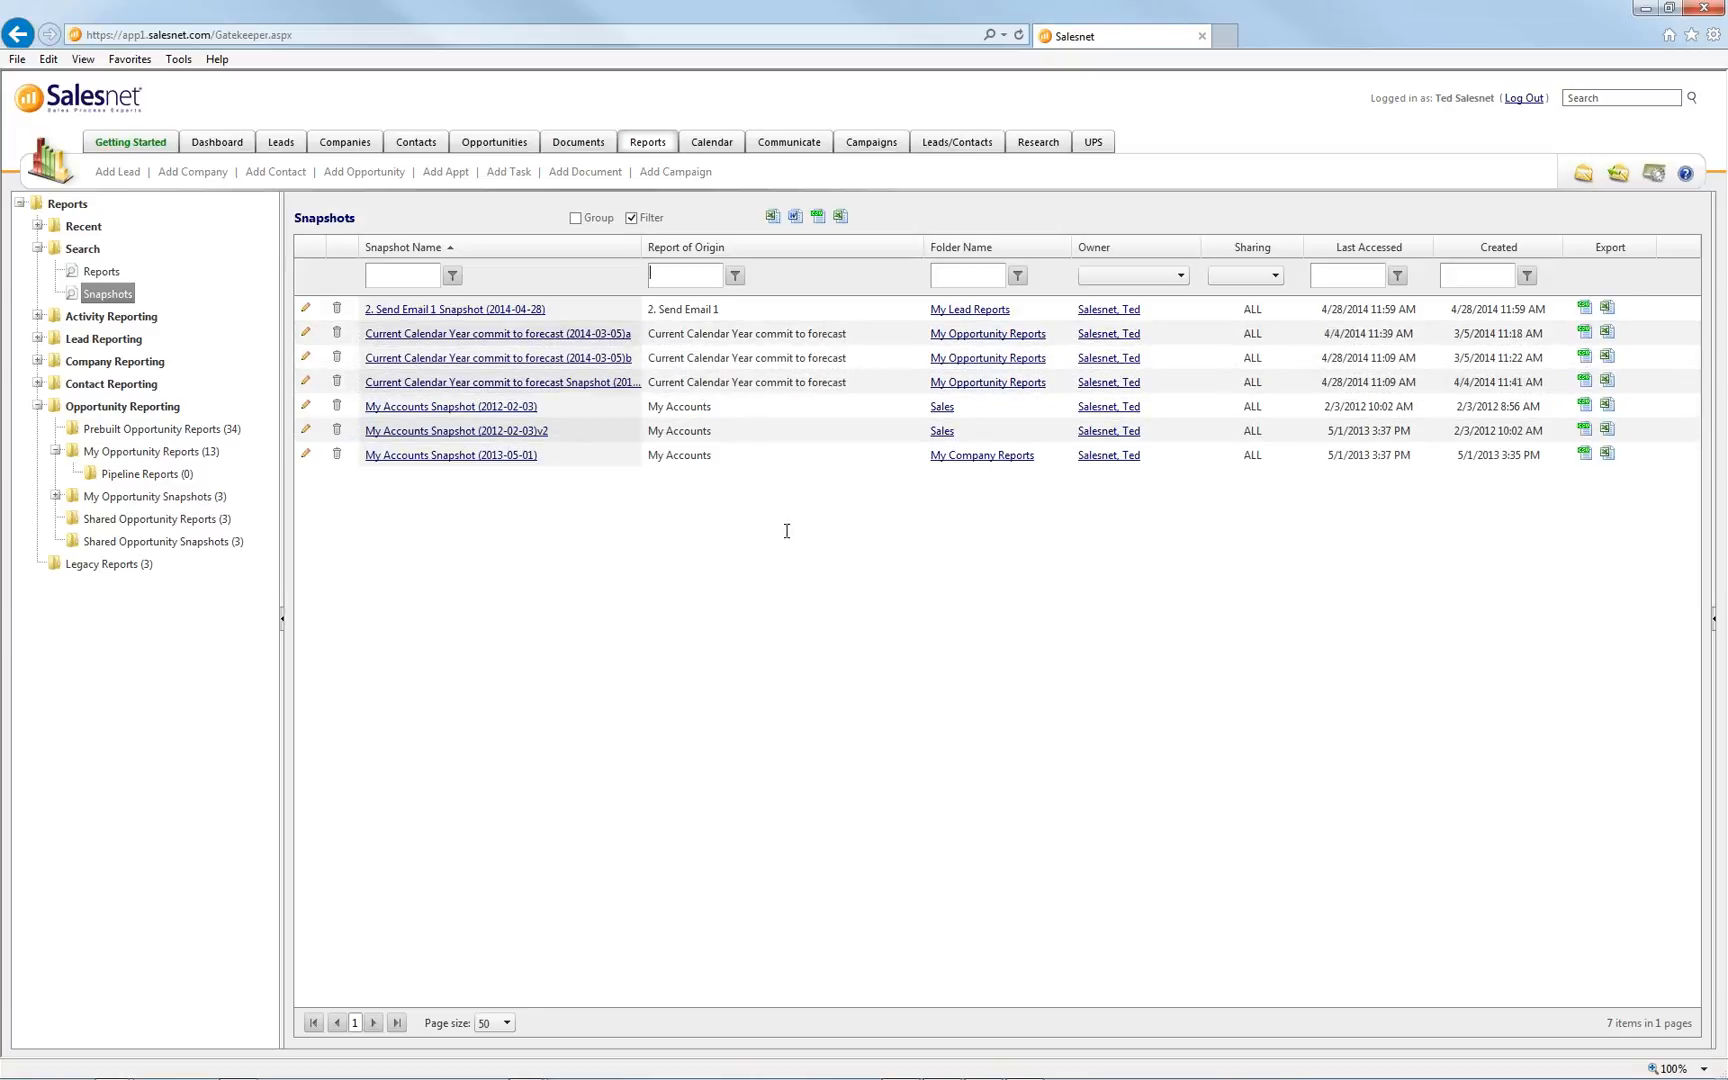
pyautogui.click(168, 459)
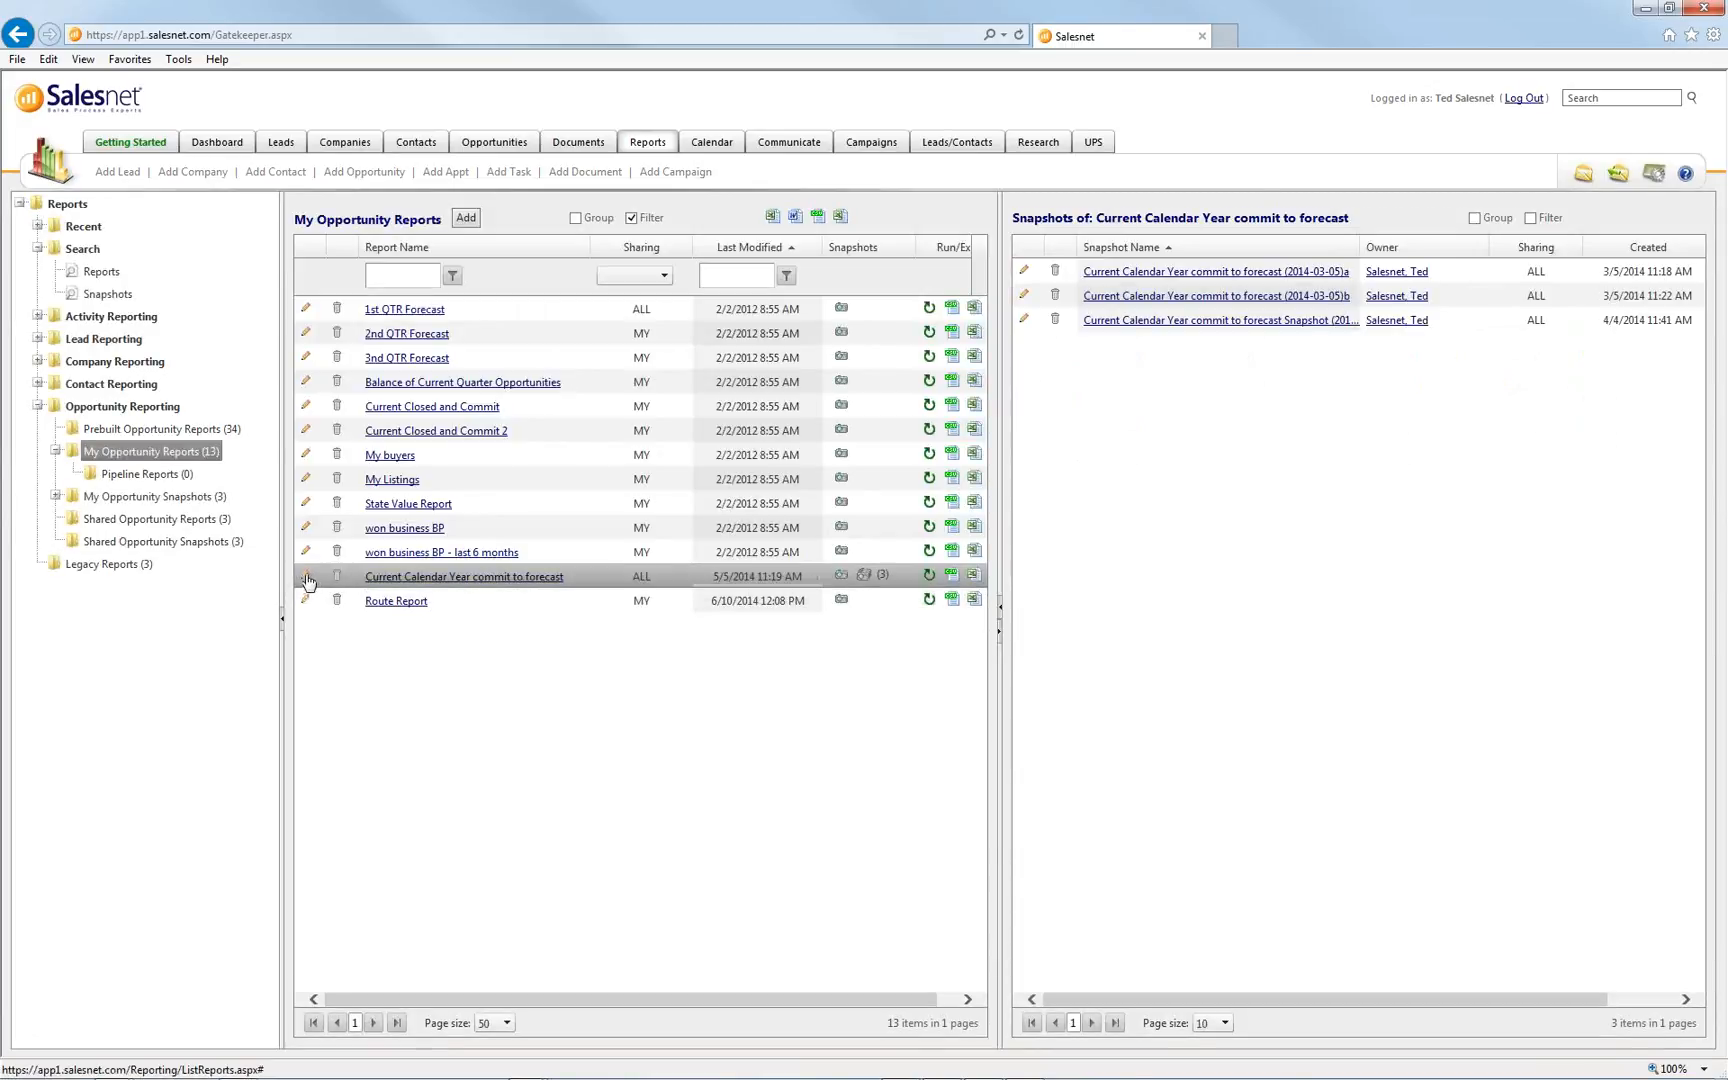
# Open the definition of the Current Calendar Year commit to forecast report and check how many records it returns
pyautogui.click(306, 580)
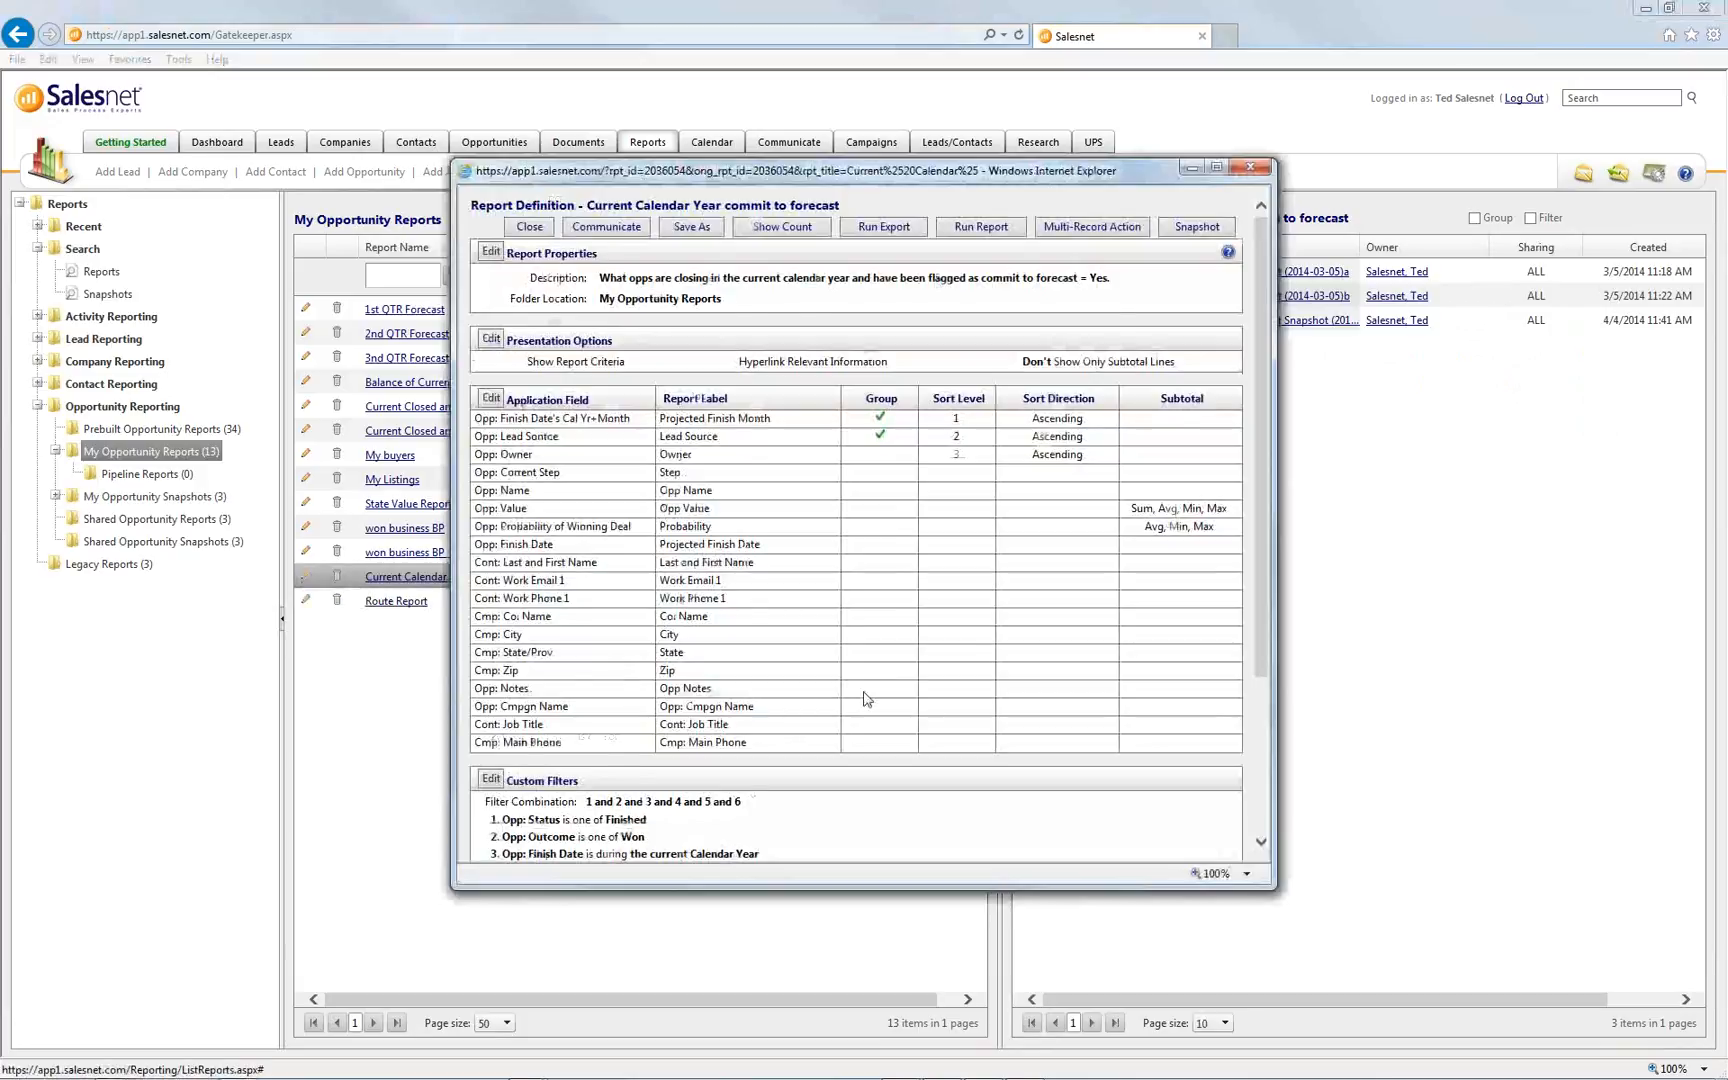
pyautogui.scroll(-5, 866, 698)
pyautogui.scroll(5, 866, 698)
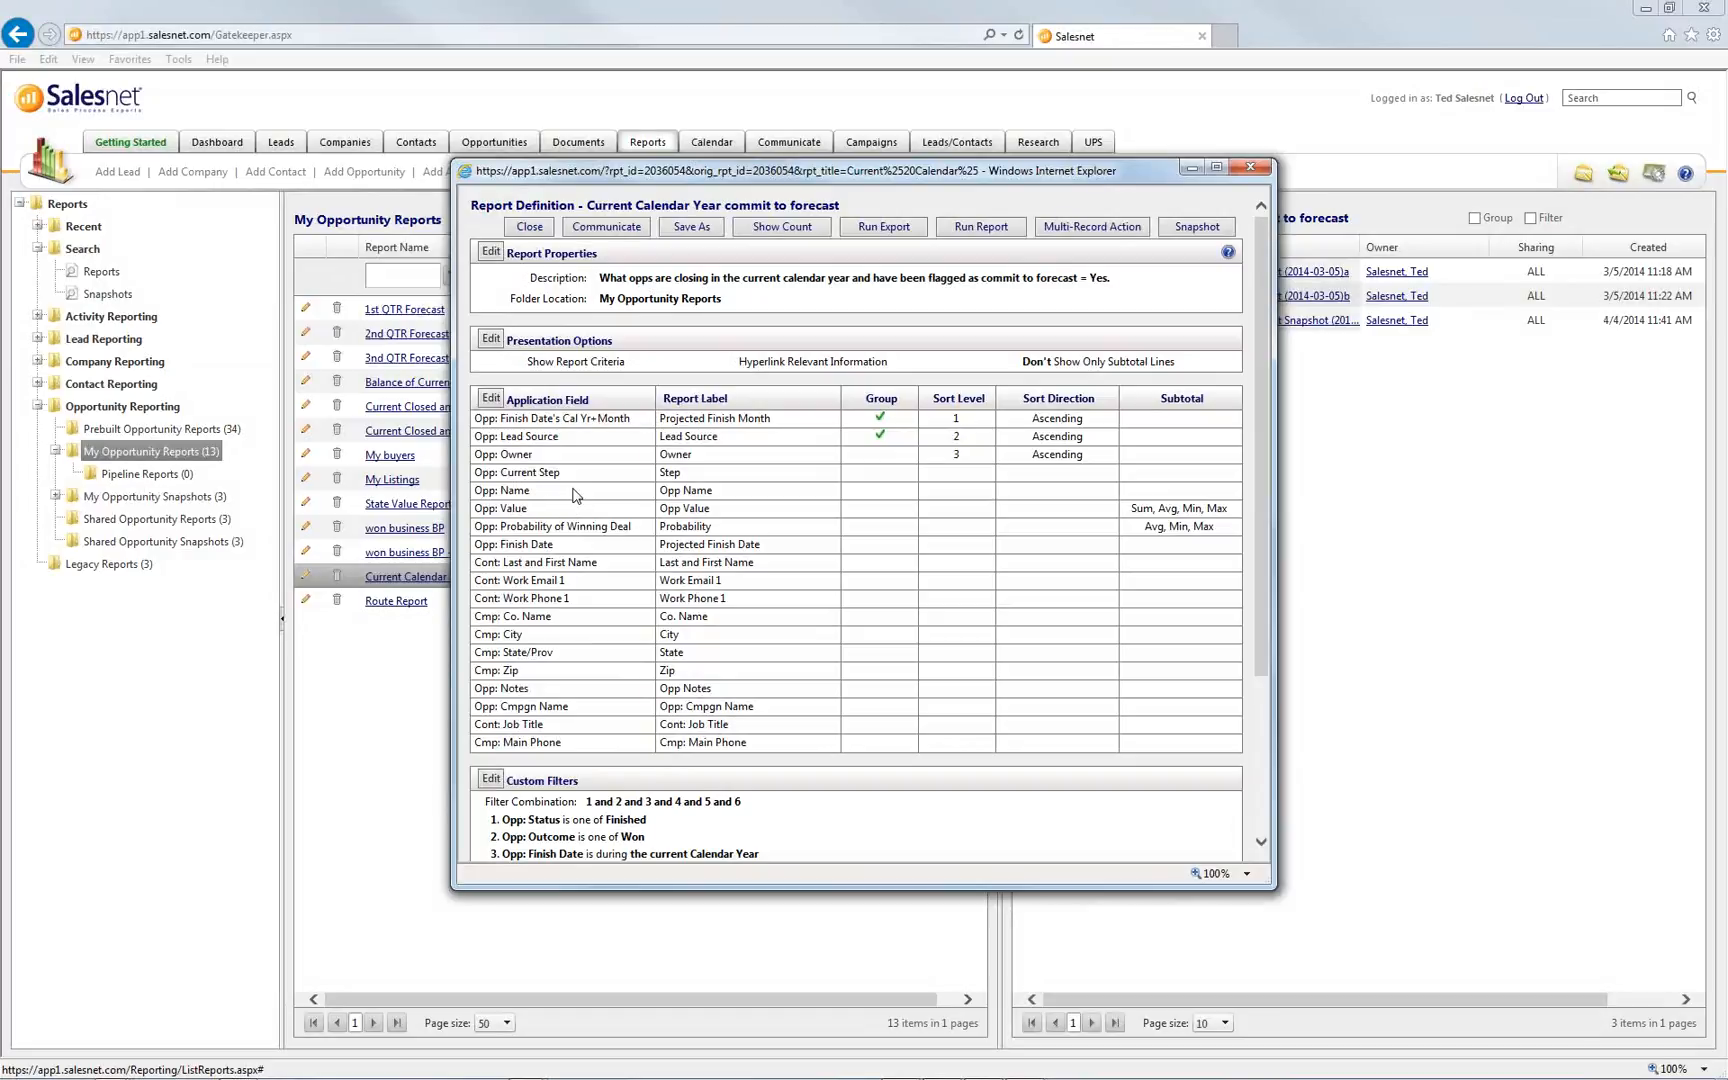
pyautogui.click(786, 233)
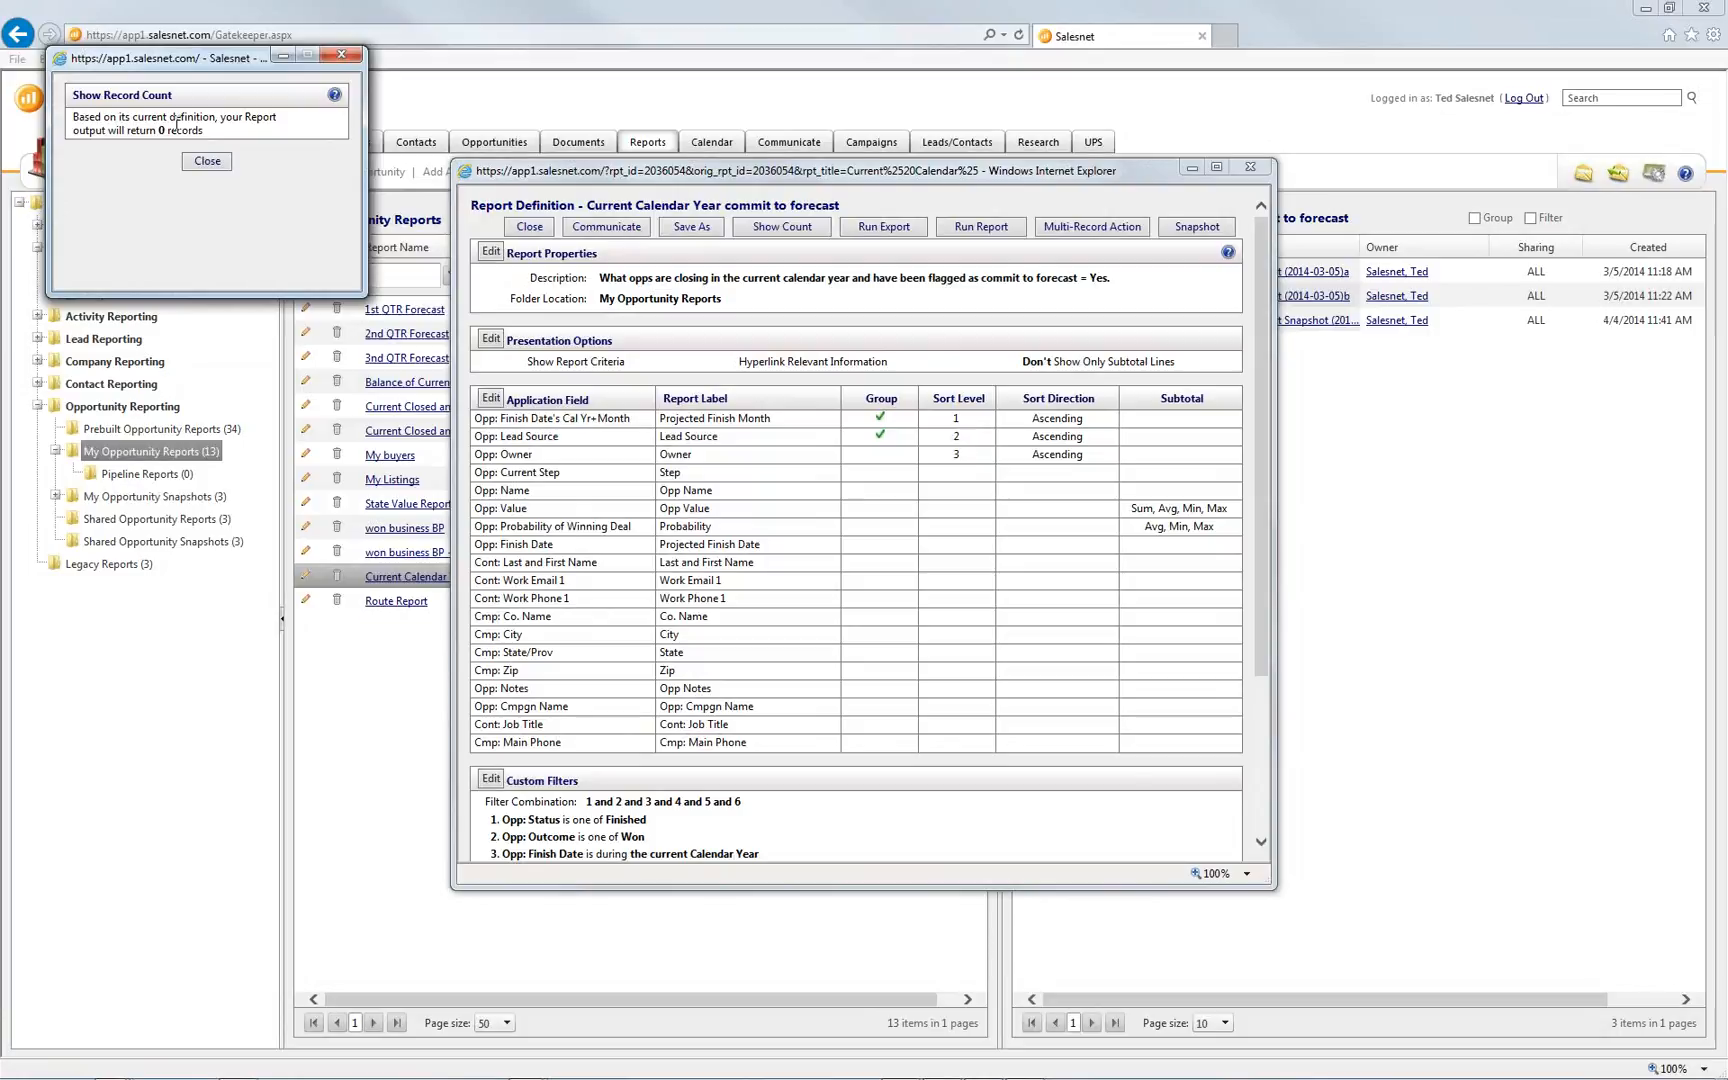
pyautogui.tripleClick(189, 121)
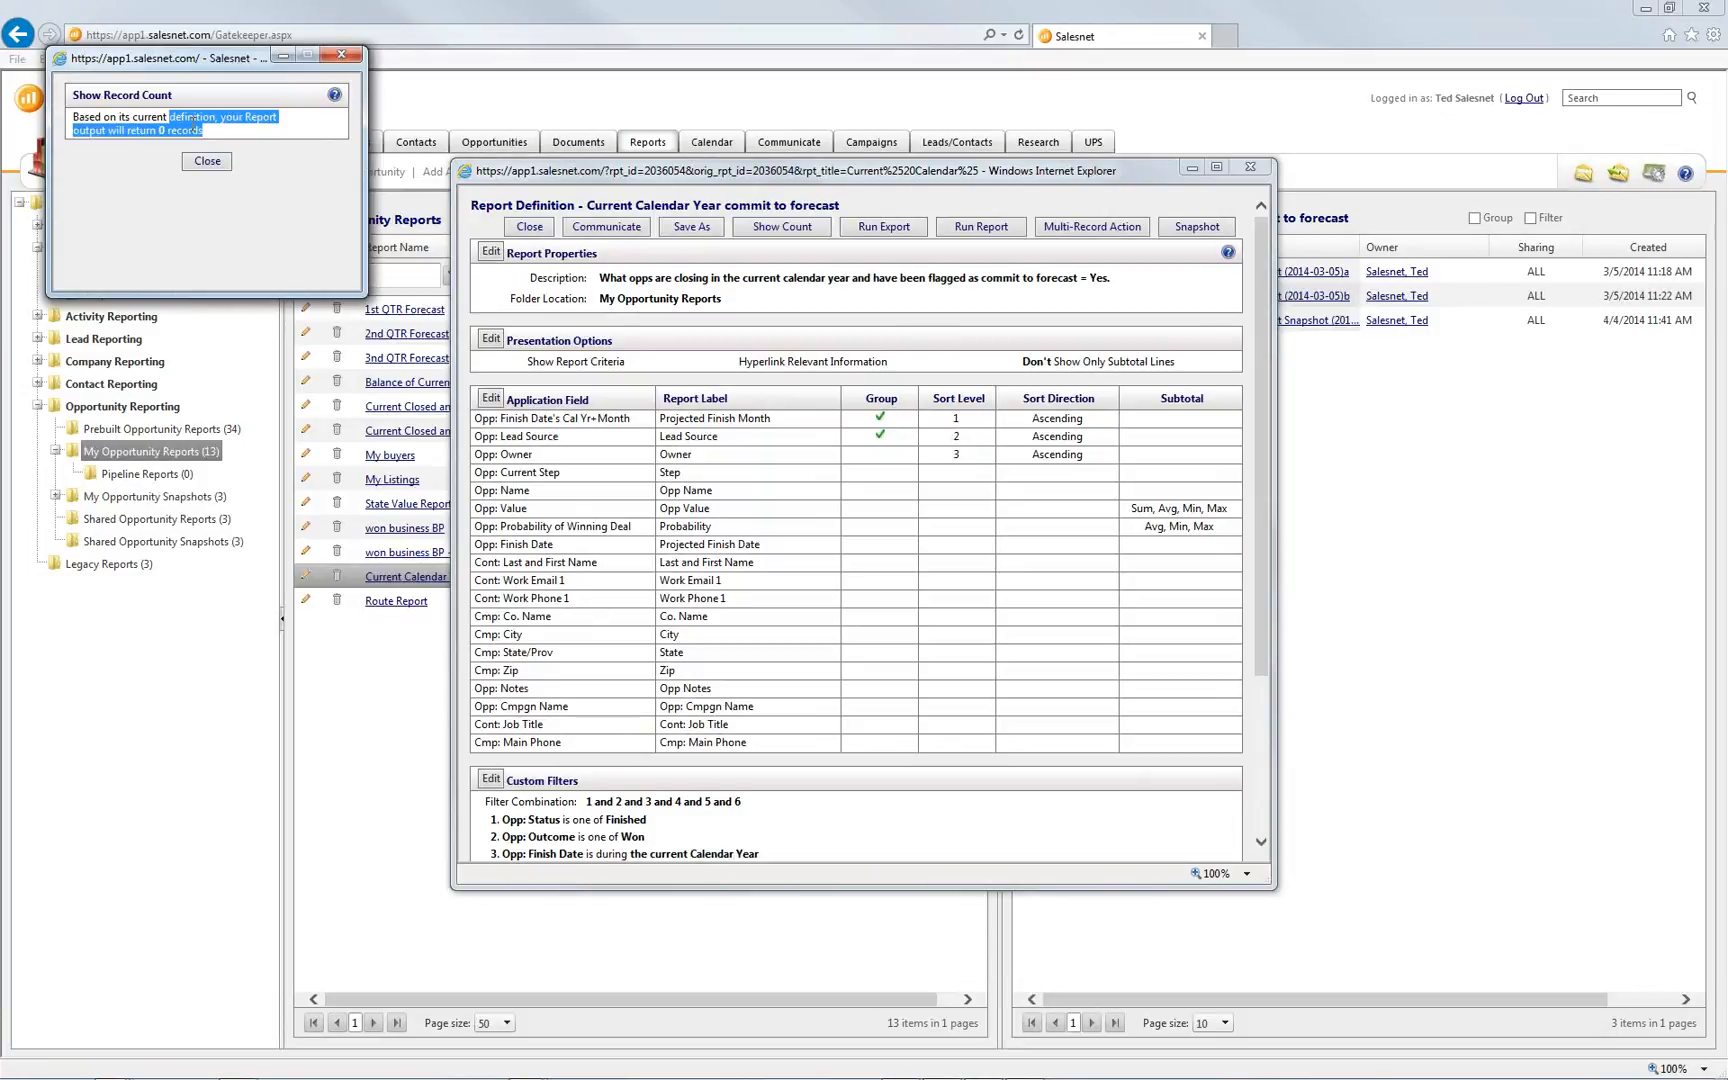
pyautogui.click(222, 140)
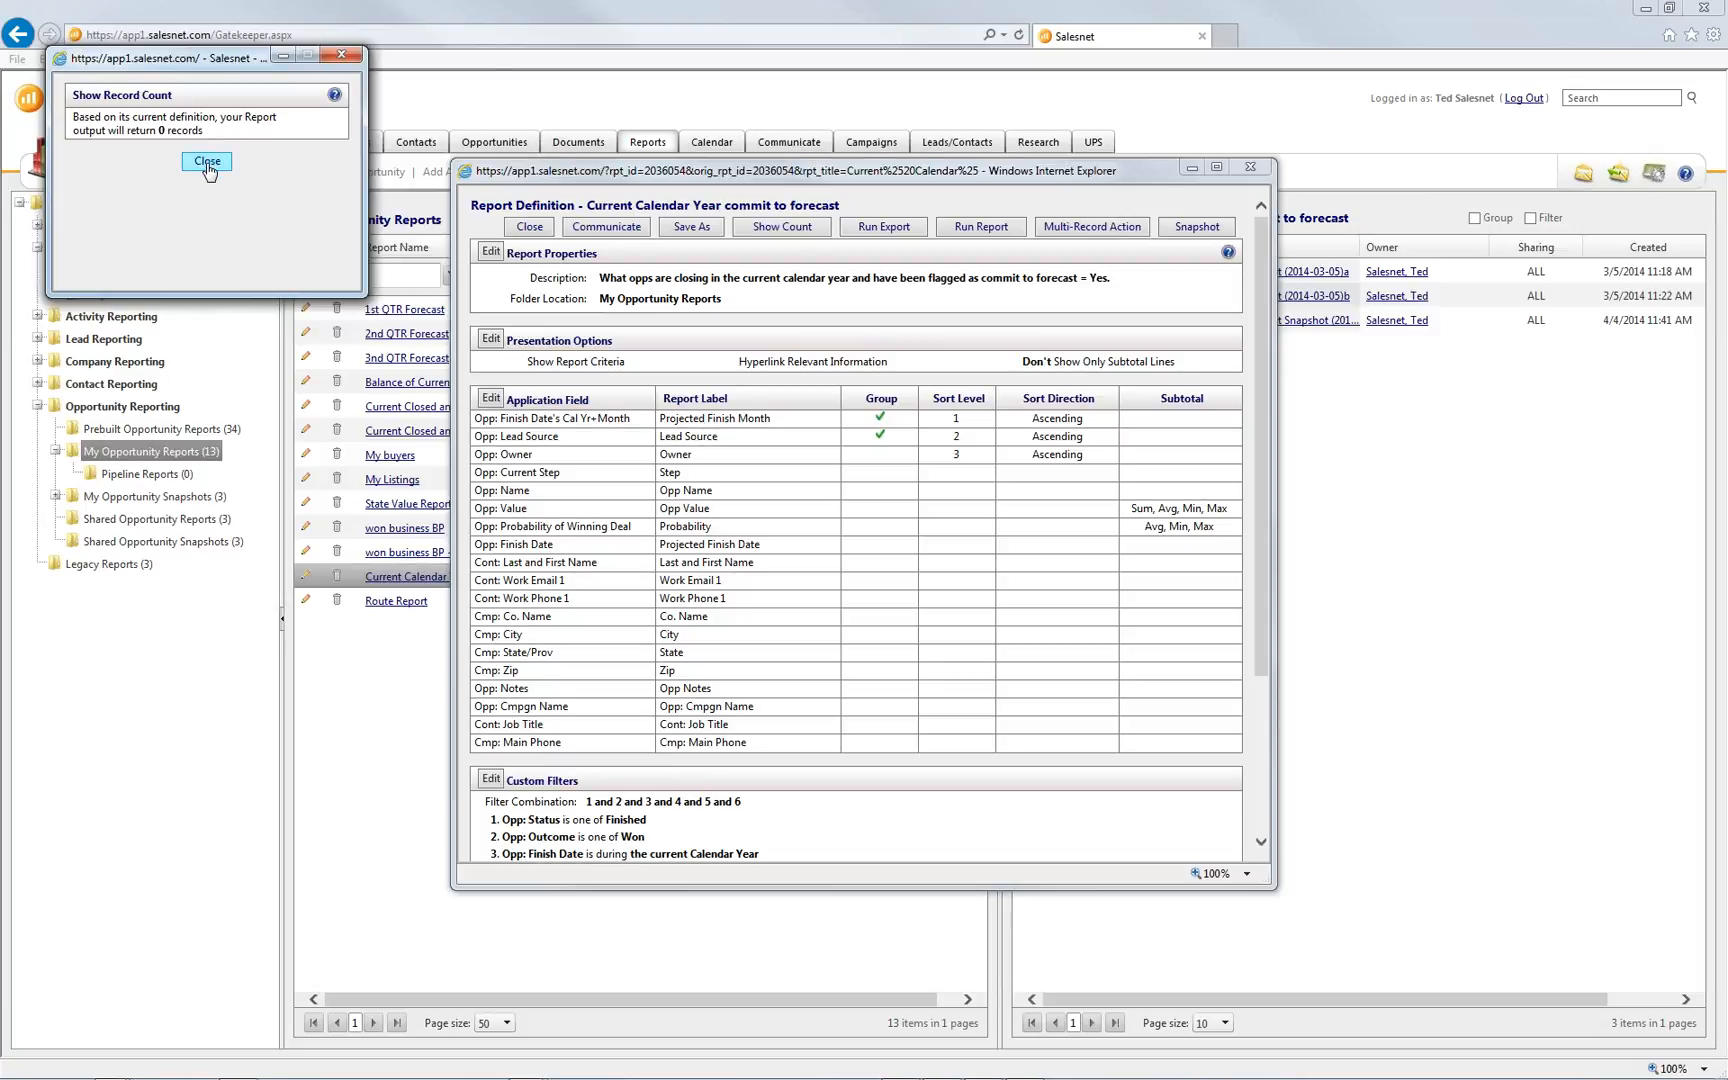
pyautogui.click(207, 163)
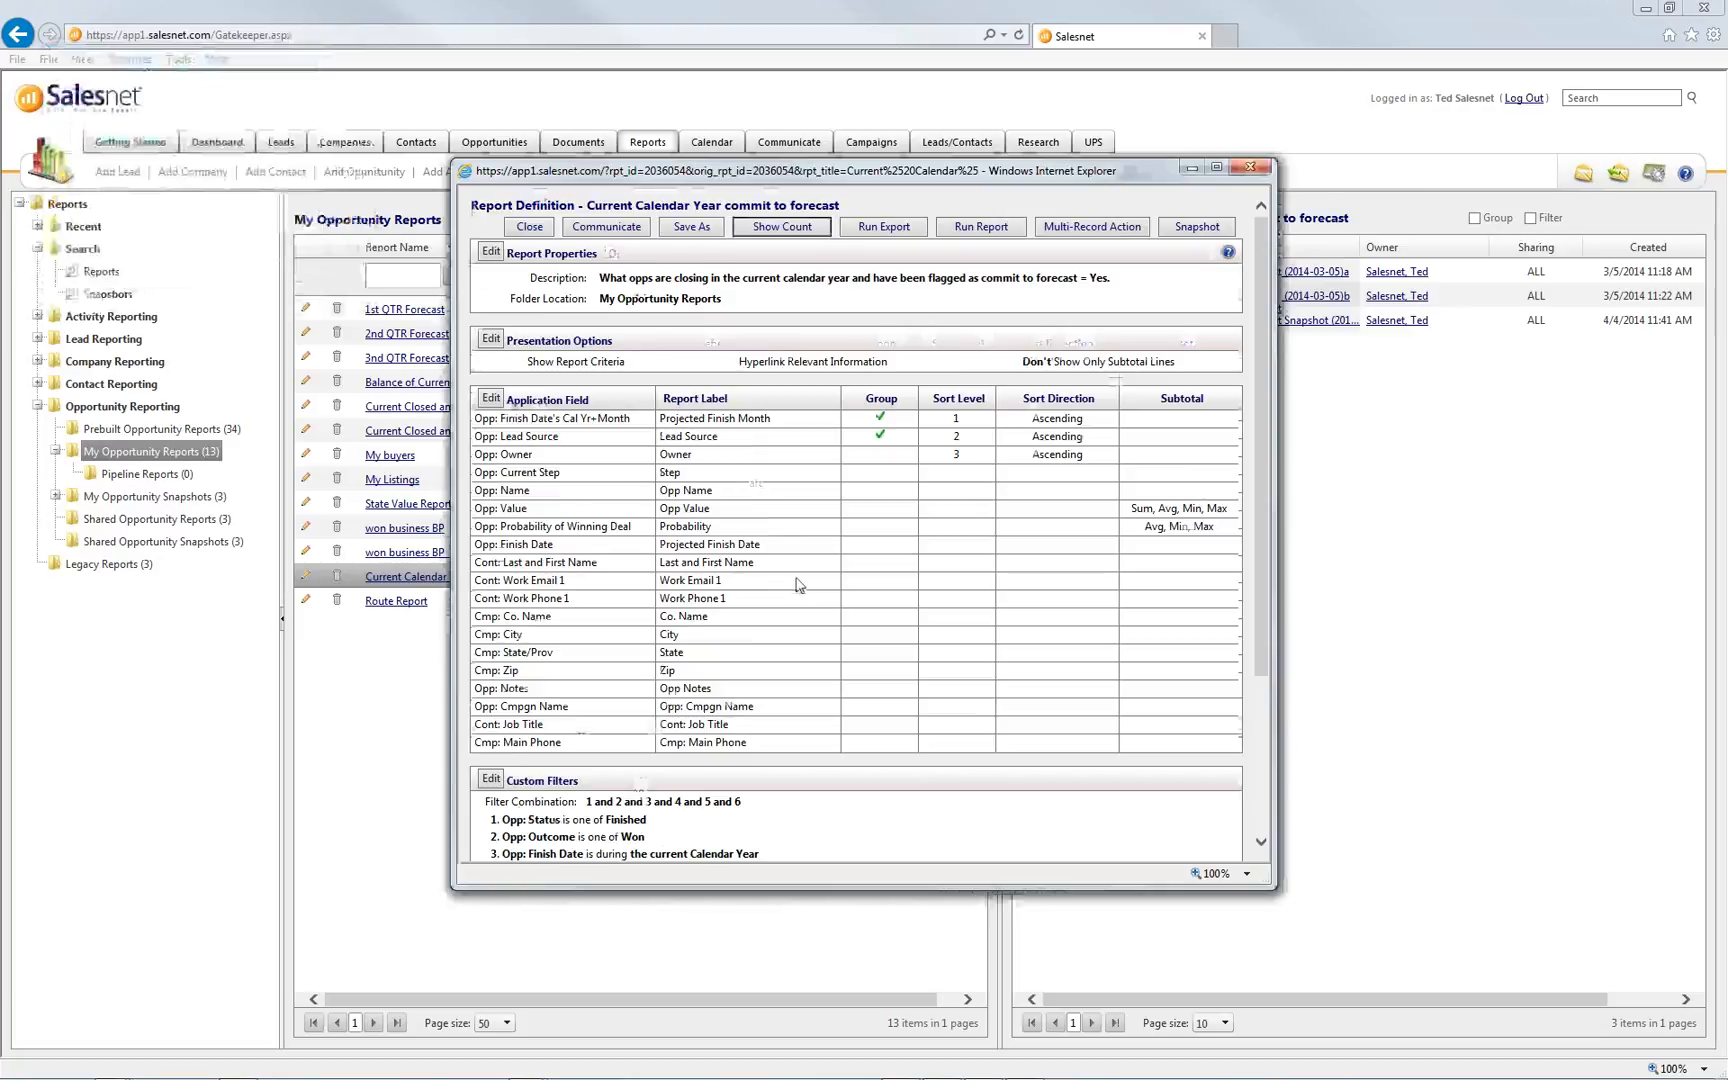
# Examine the custom filters and ownership filters in the Current Calendar Year commit to forecast definition
pyautogui.scroll(-5, 798, 584)
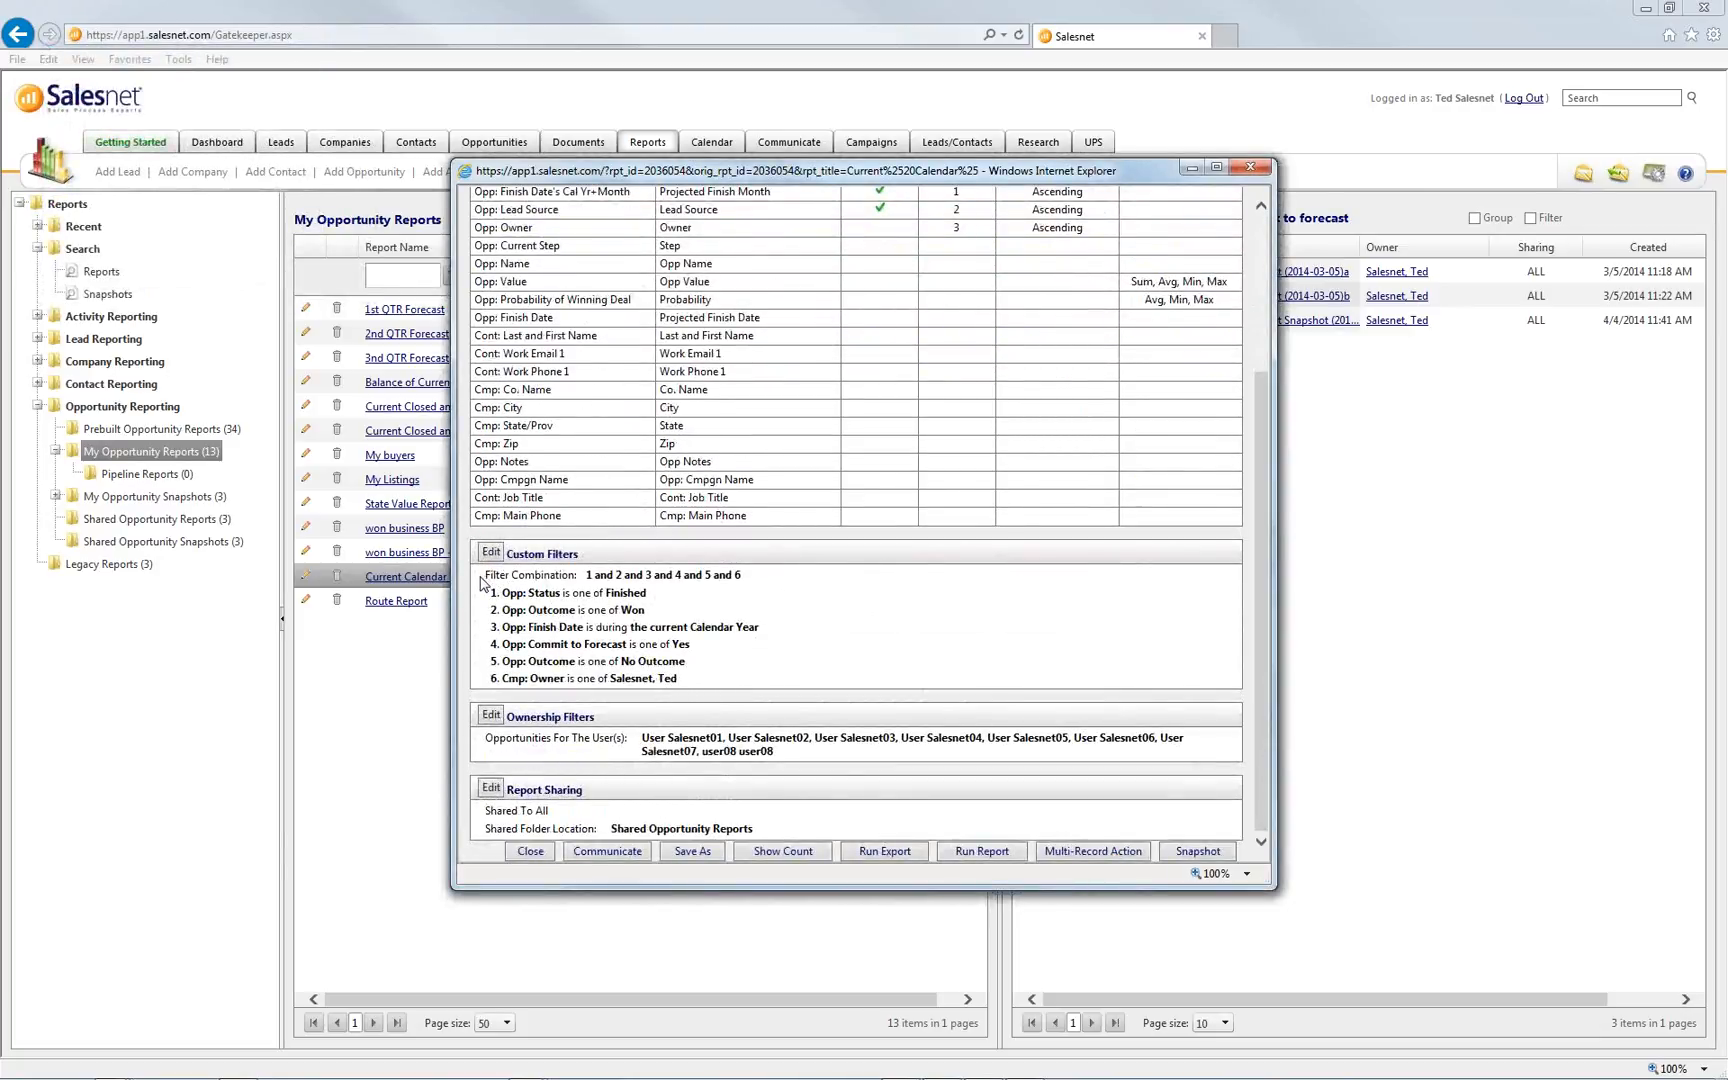
pyautogui.moveTo(481, 577); pyautogui.dragTo(910, 770)
pyautogui.click(910, 760)
pyautogui.moveTo(716, 686); pyautogui.dragTo(488, 575)
pyautogui.click(758, 672)
# Edit the report's custom filters, removing Cmp: Owner, Opp: Status and the second Opp: Outcome from the selected filters
pyautogui.click(494, 559)
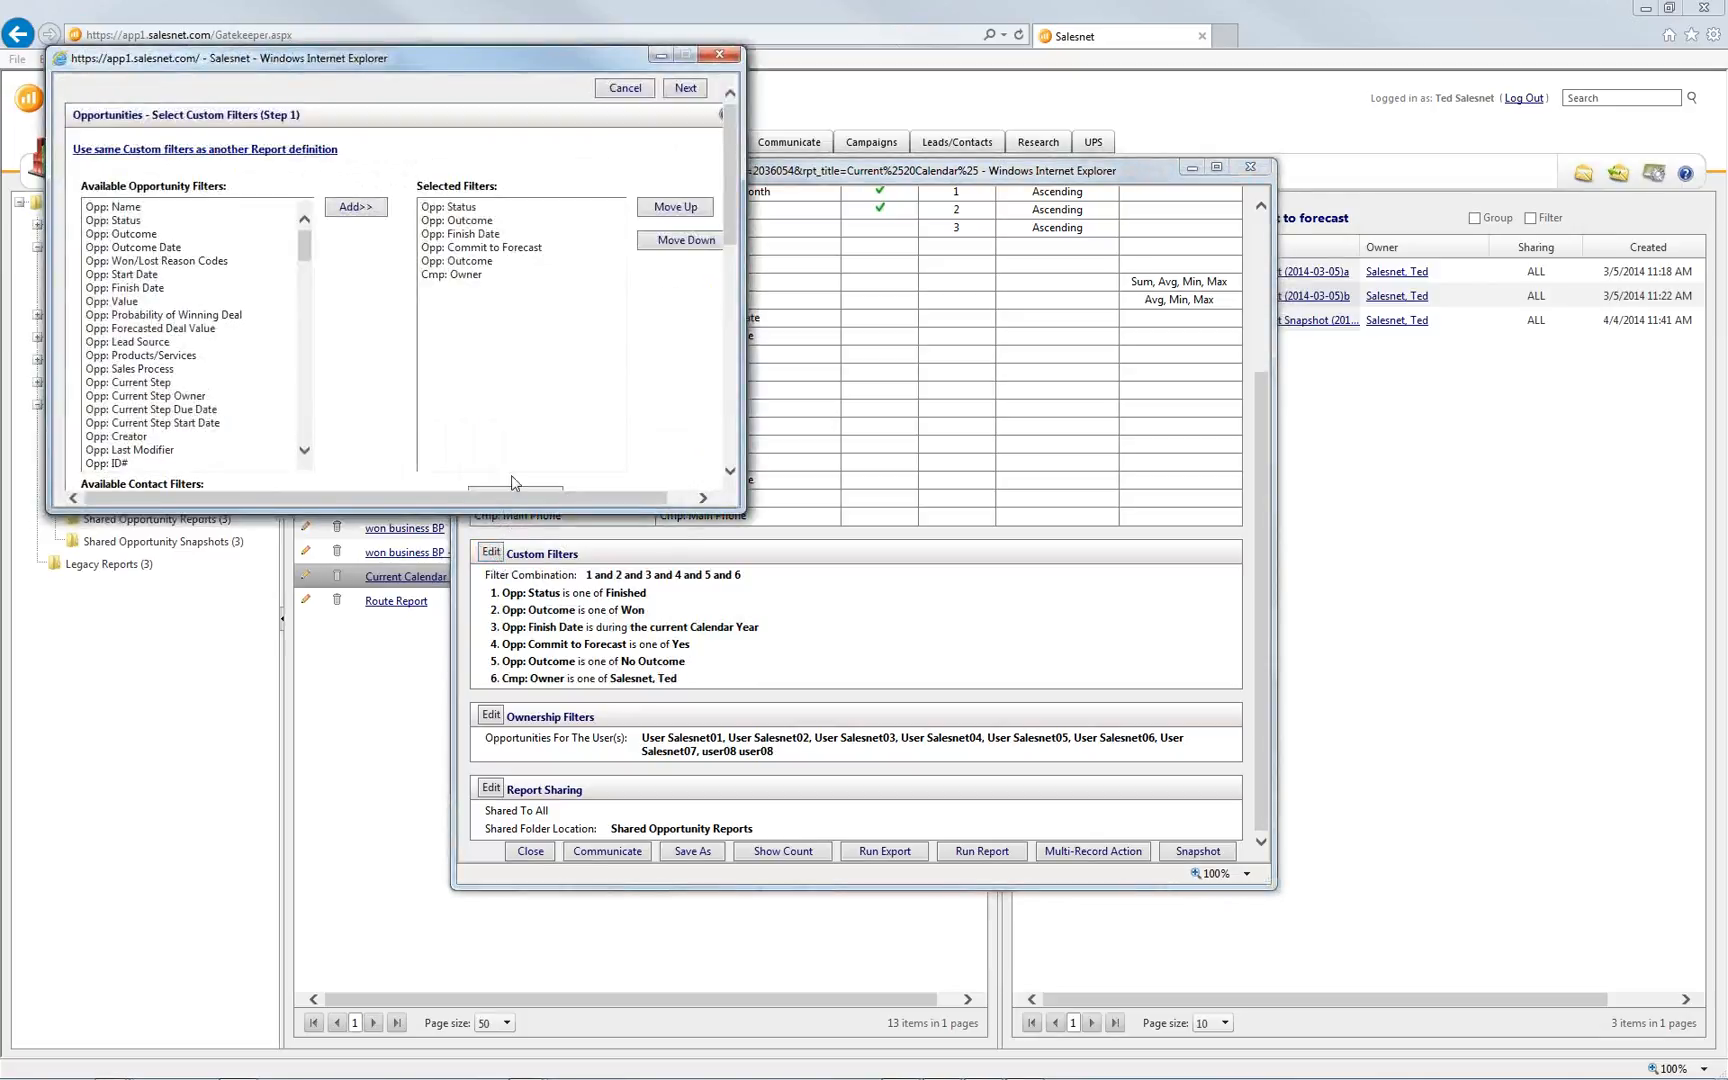
pyautogui.click(514, 277)
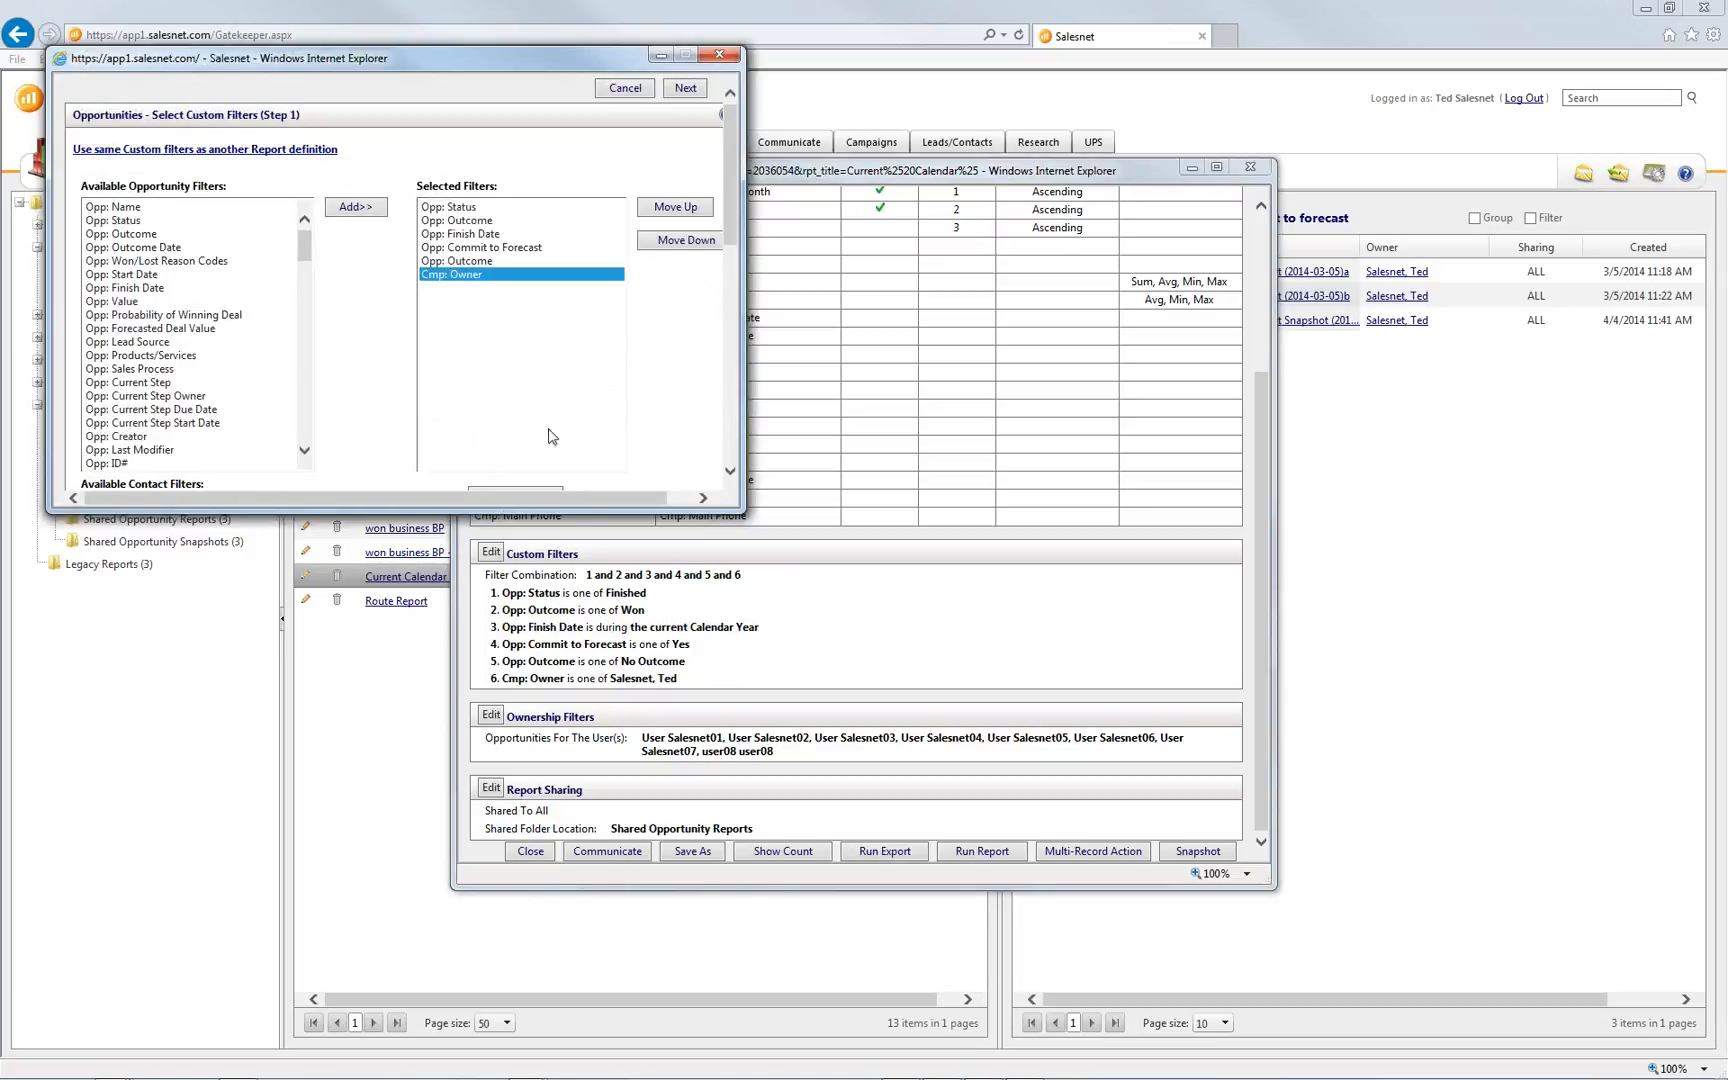
pyautogui.click(547, 496)
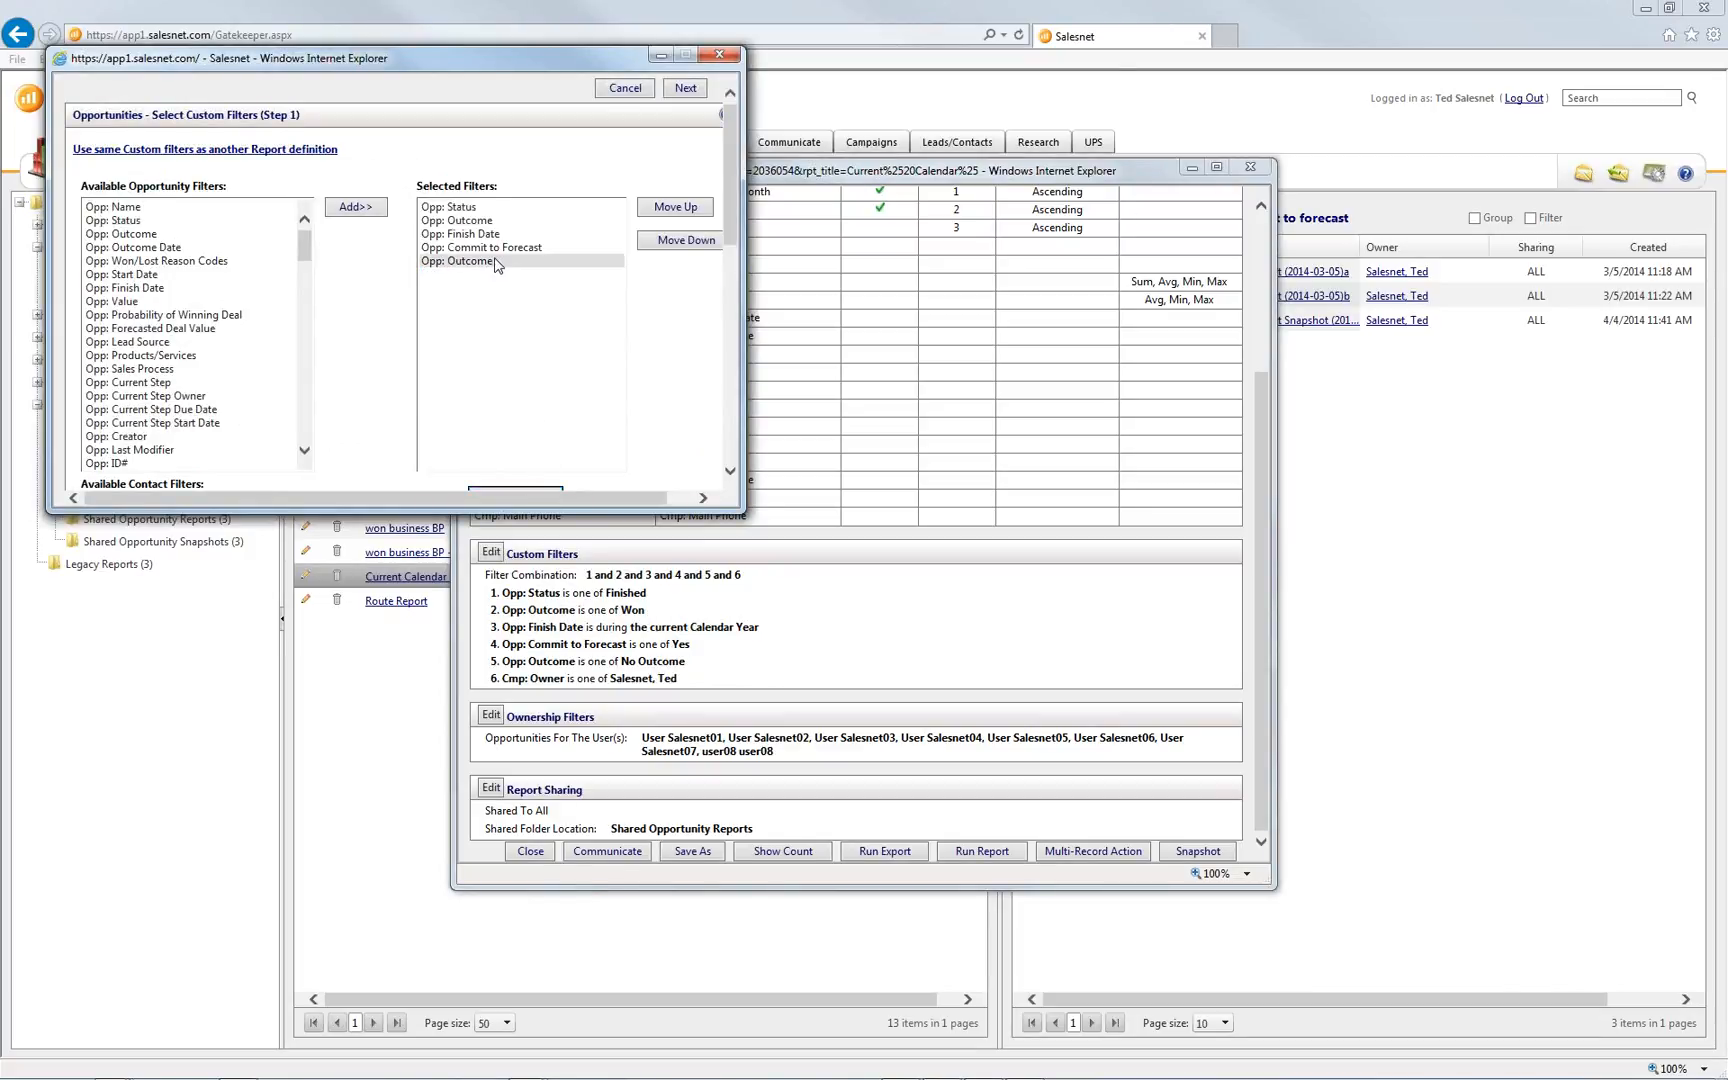
pyautogui.moveTo(556, 66); pyautogui.dragTo(1346, 502)
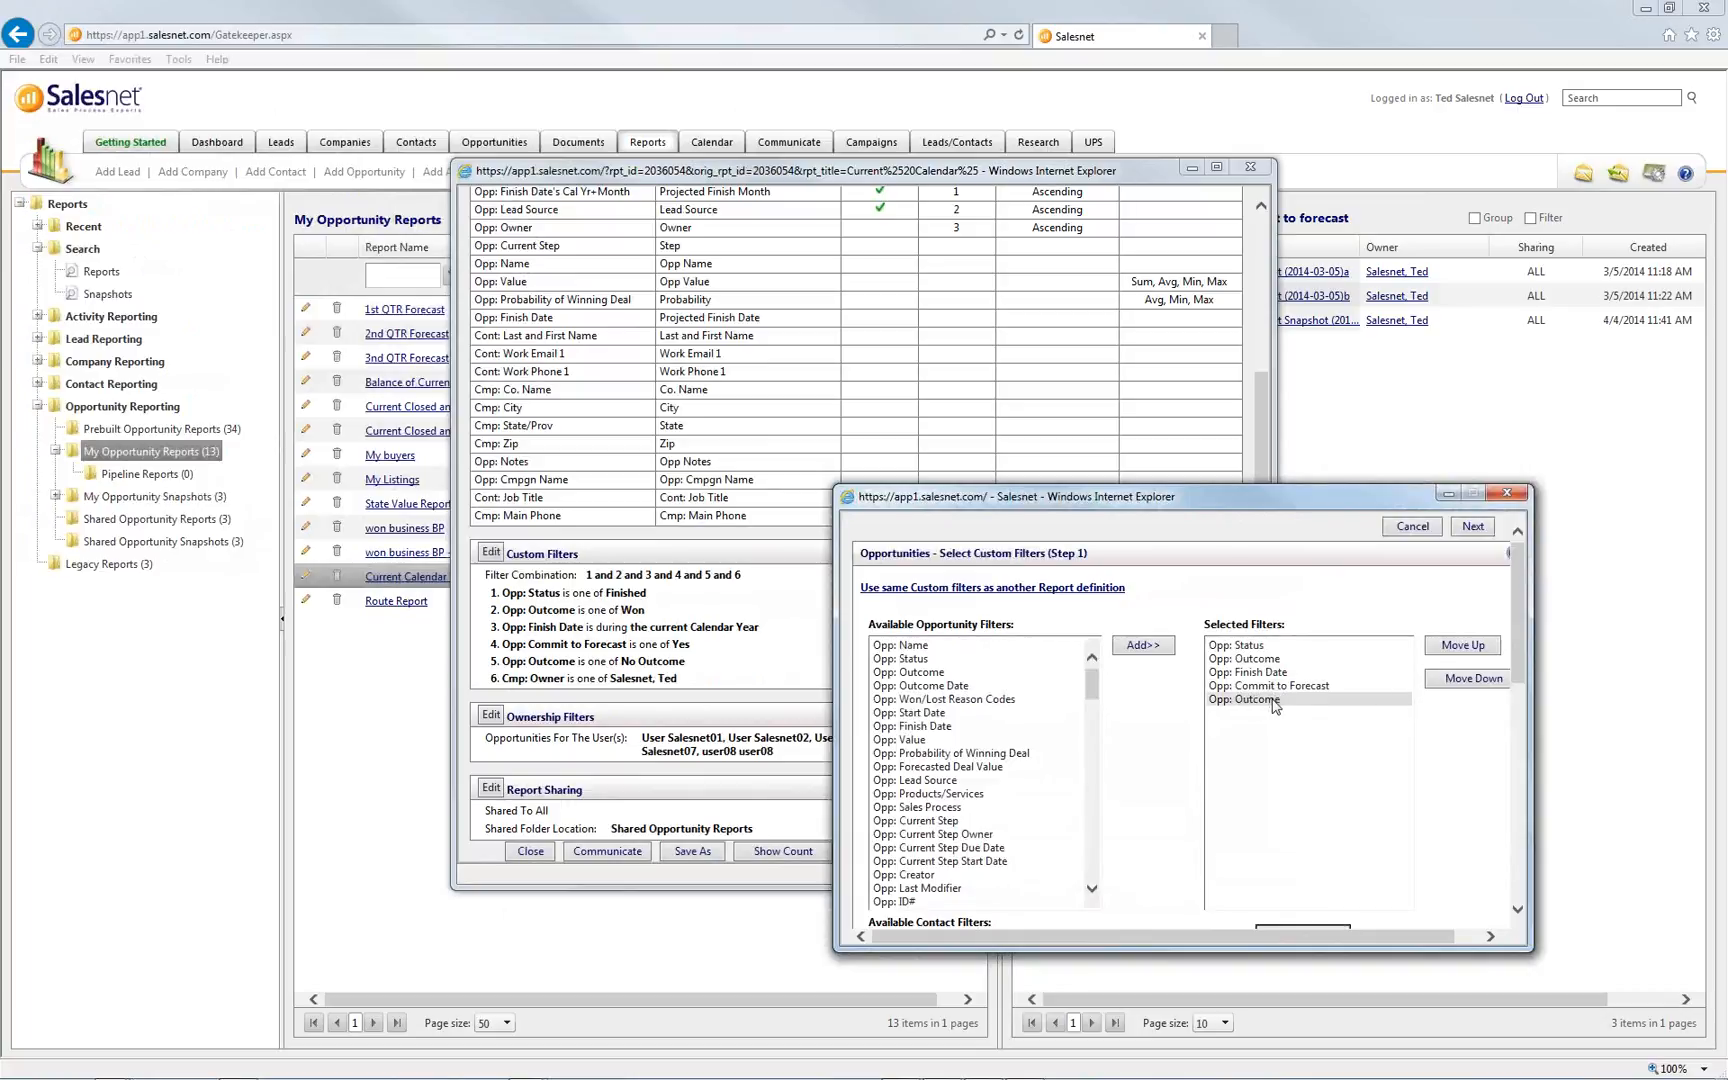
pyautogui.click(1285, 648)
pyautogui.click(1333, 930)
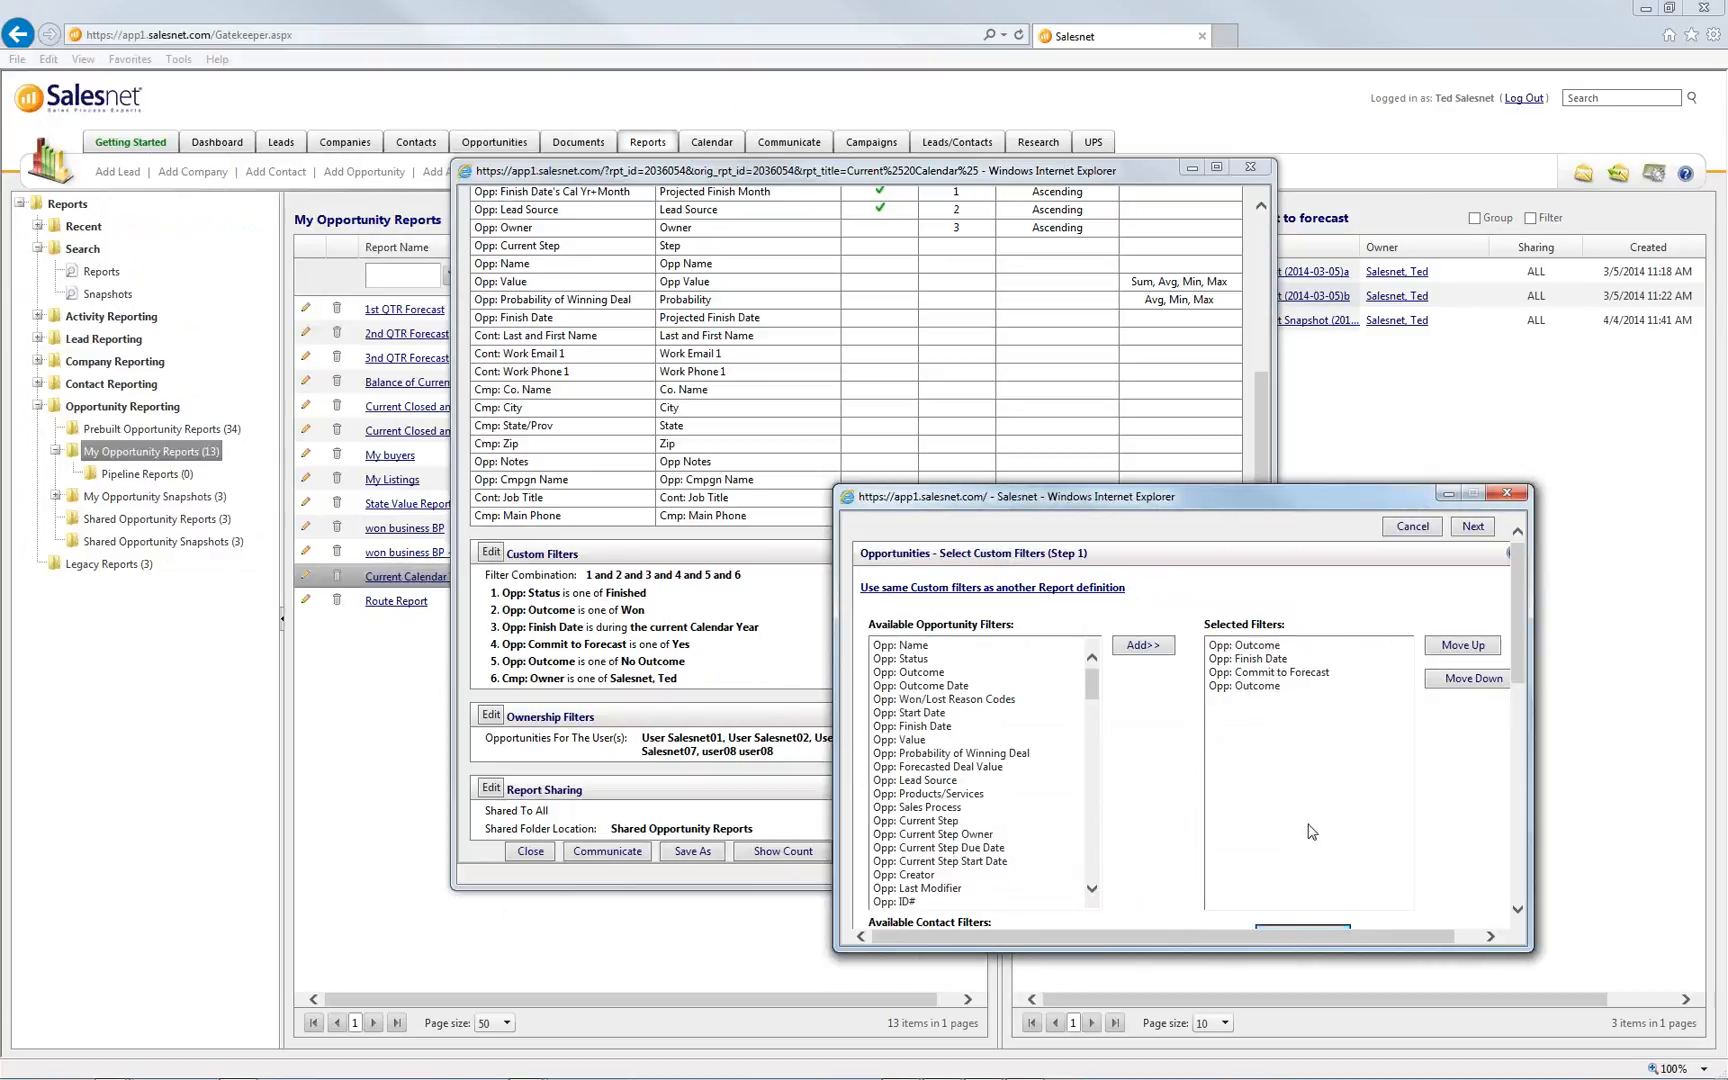
pyautogui.click(1273, 689)
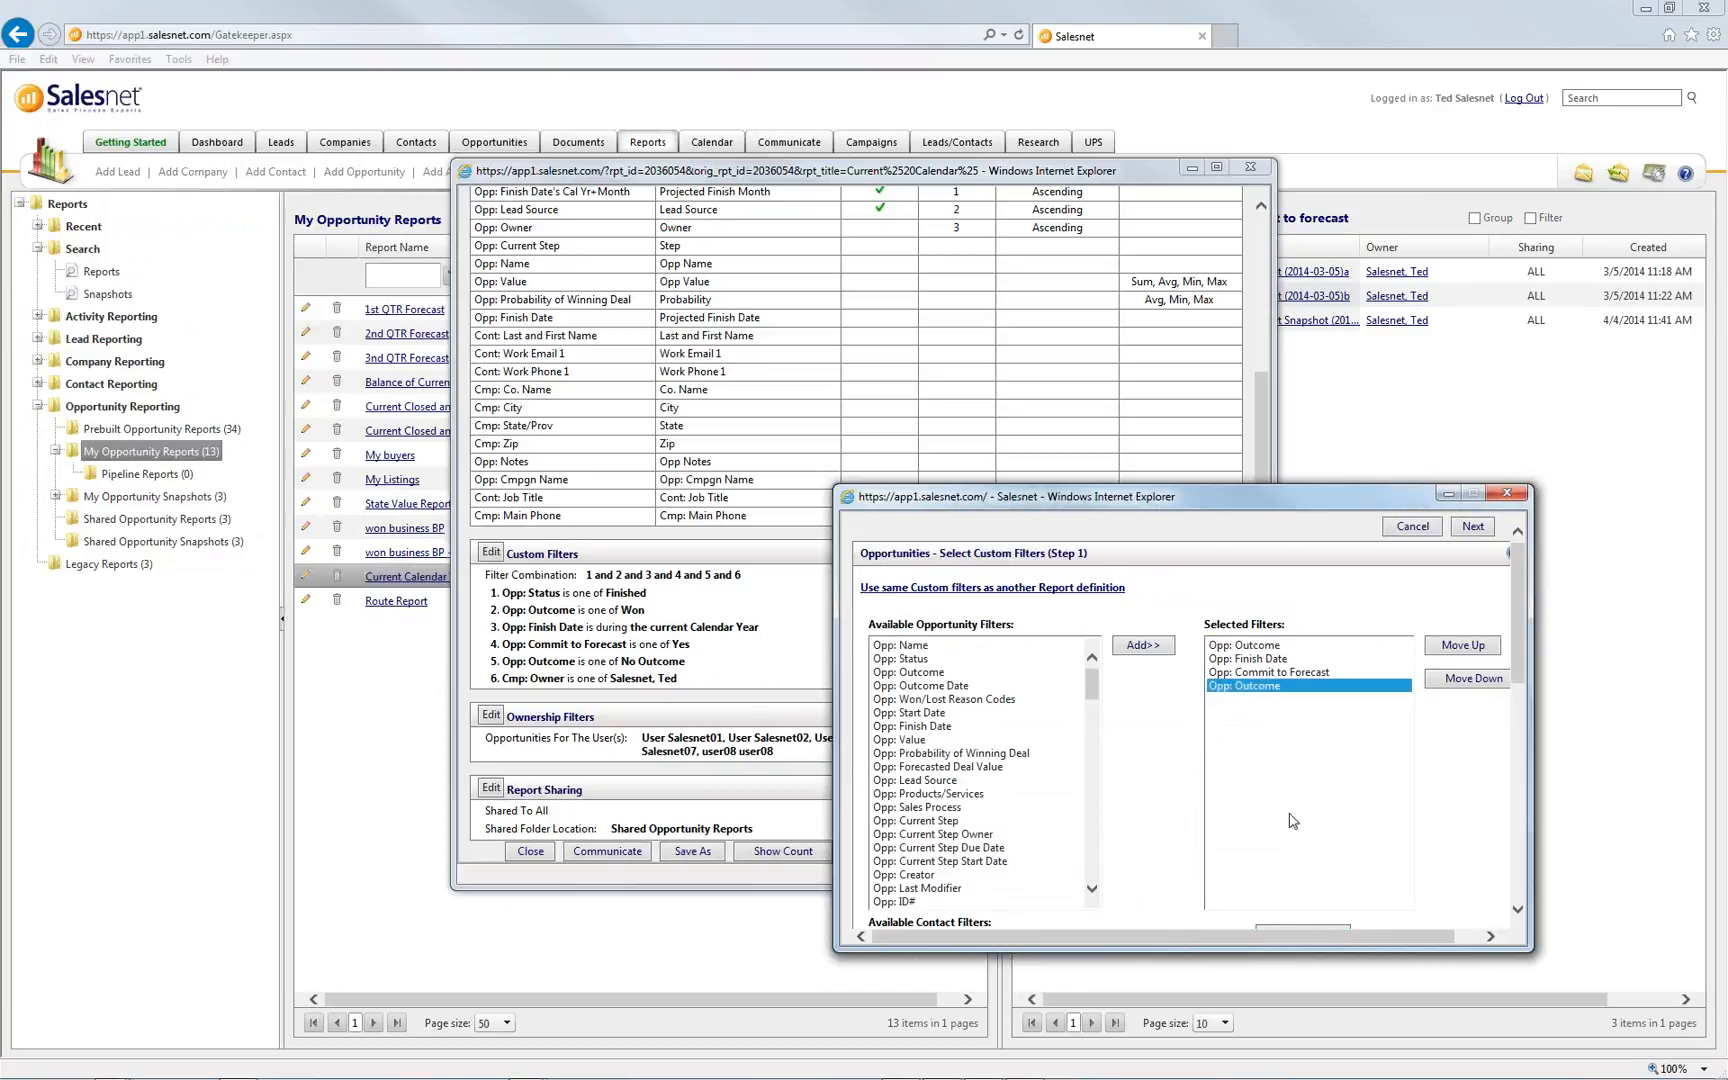
pyautogui.click(1318, 927)
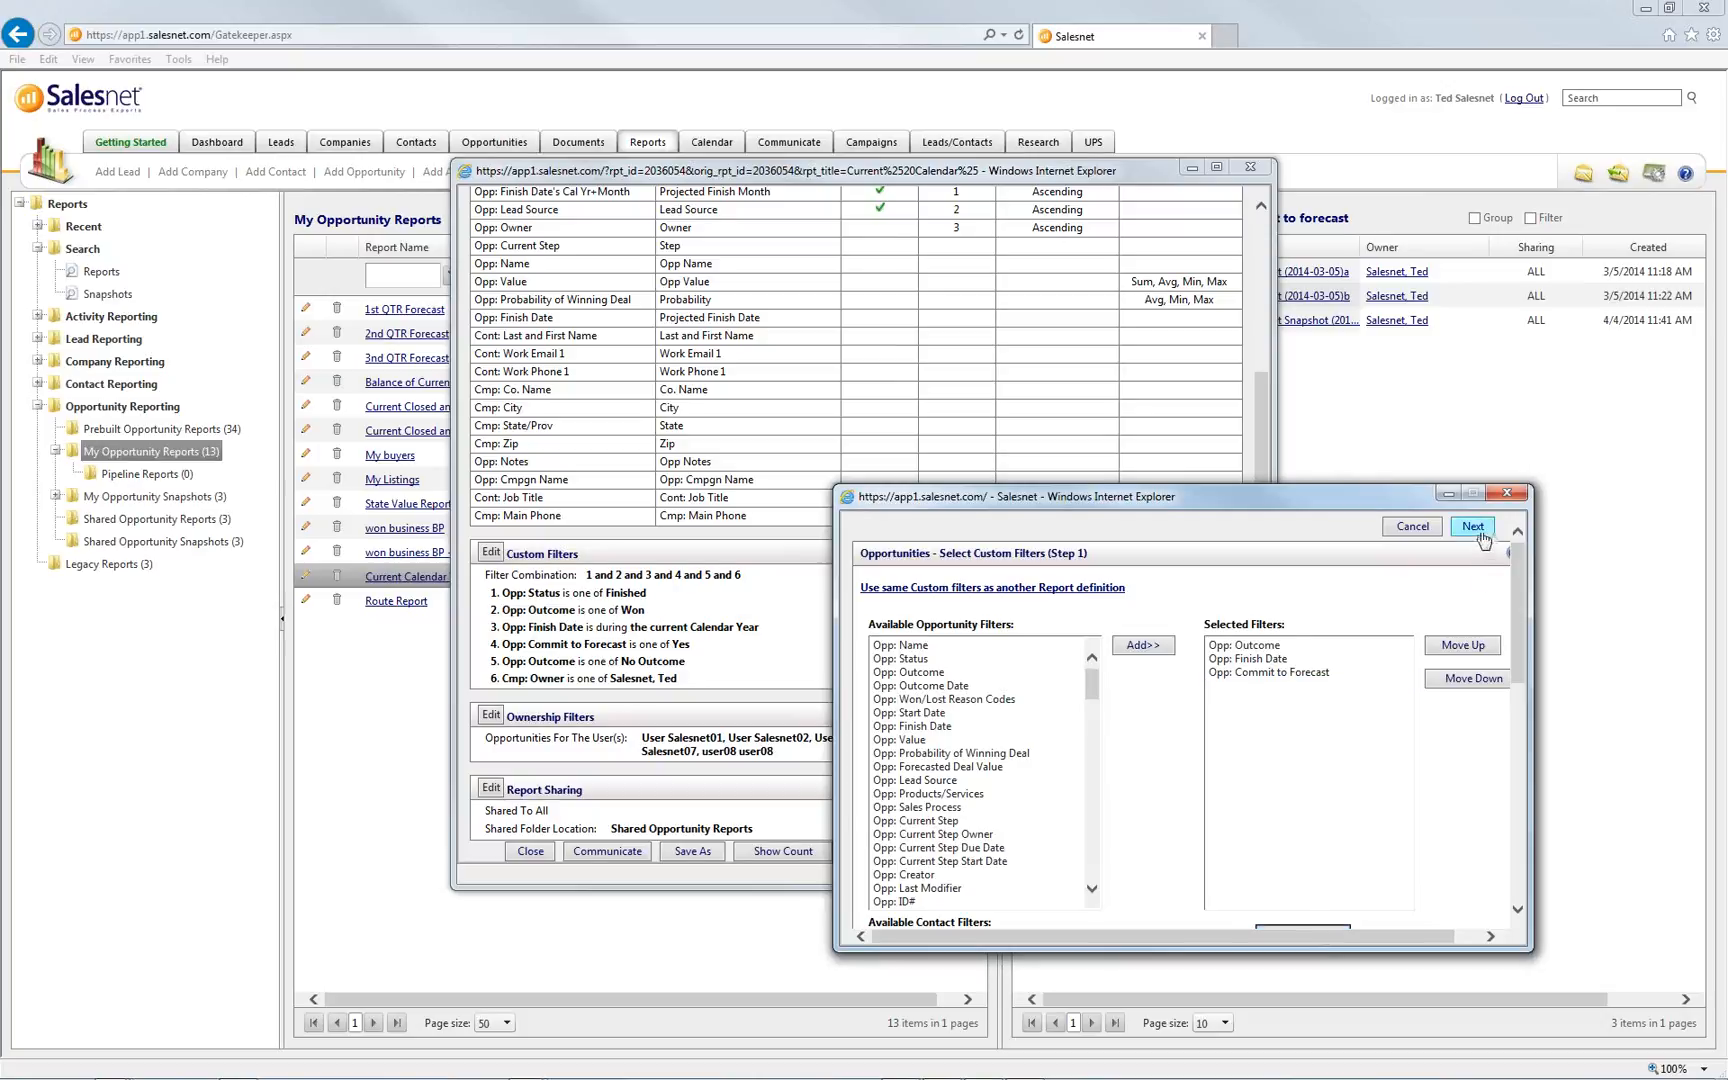
# Continue to the filter values, set Opp: Outcome to No Outcome only, and save the custom filters
pyautogui.moveTo(1356, 500); pyautogui.dragTo(1342, 450)
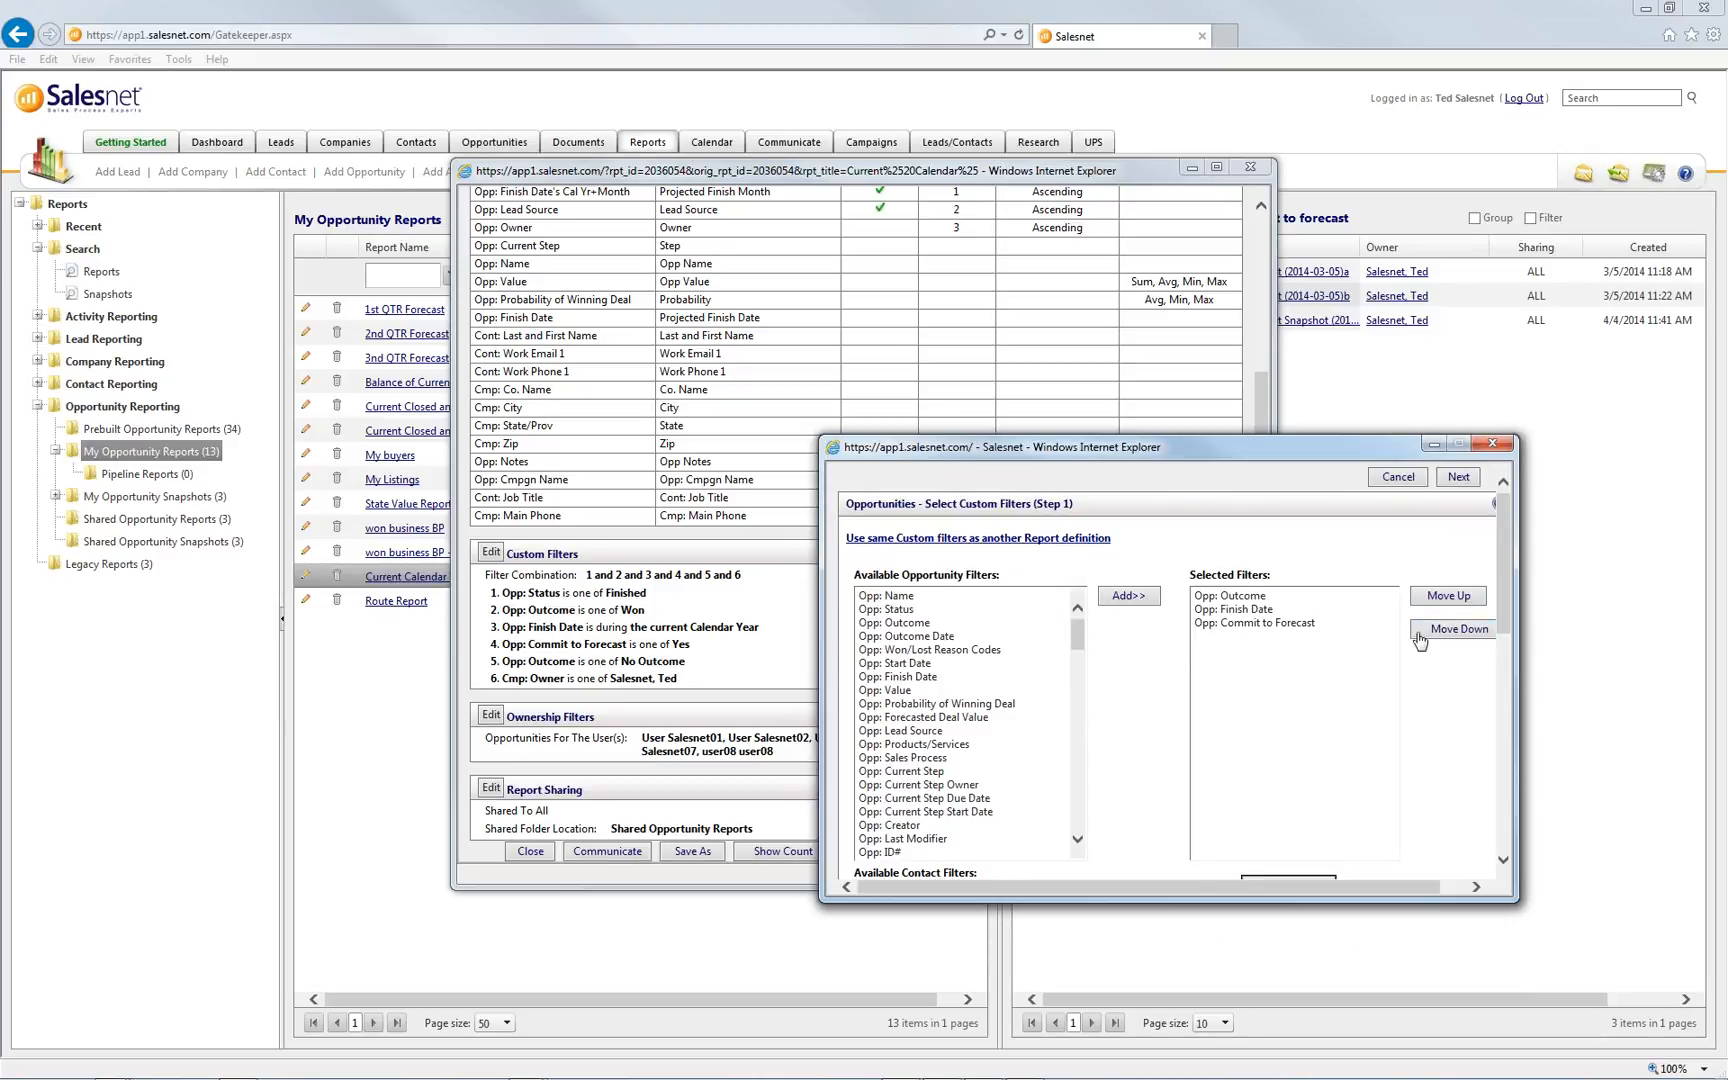
pyautogui.click(1458, 478)
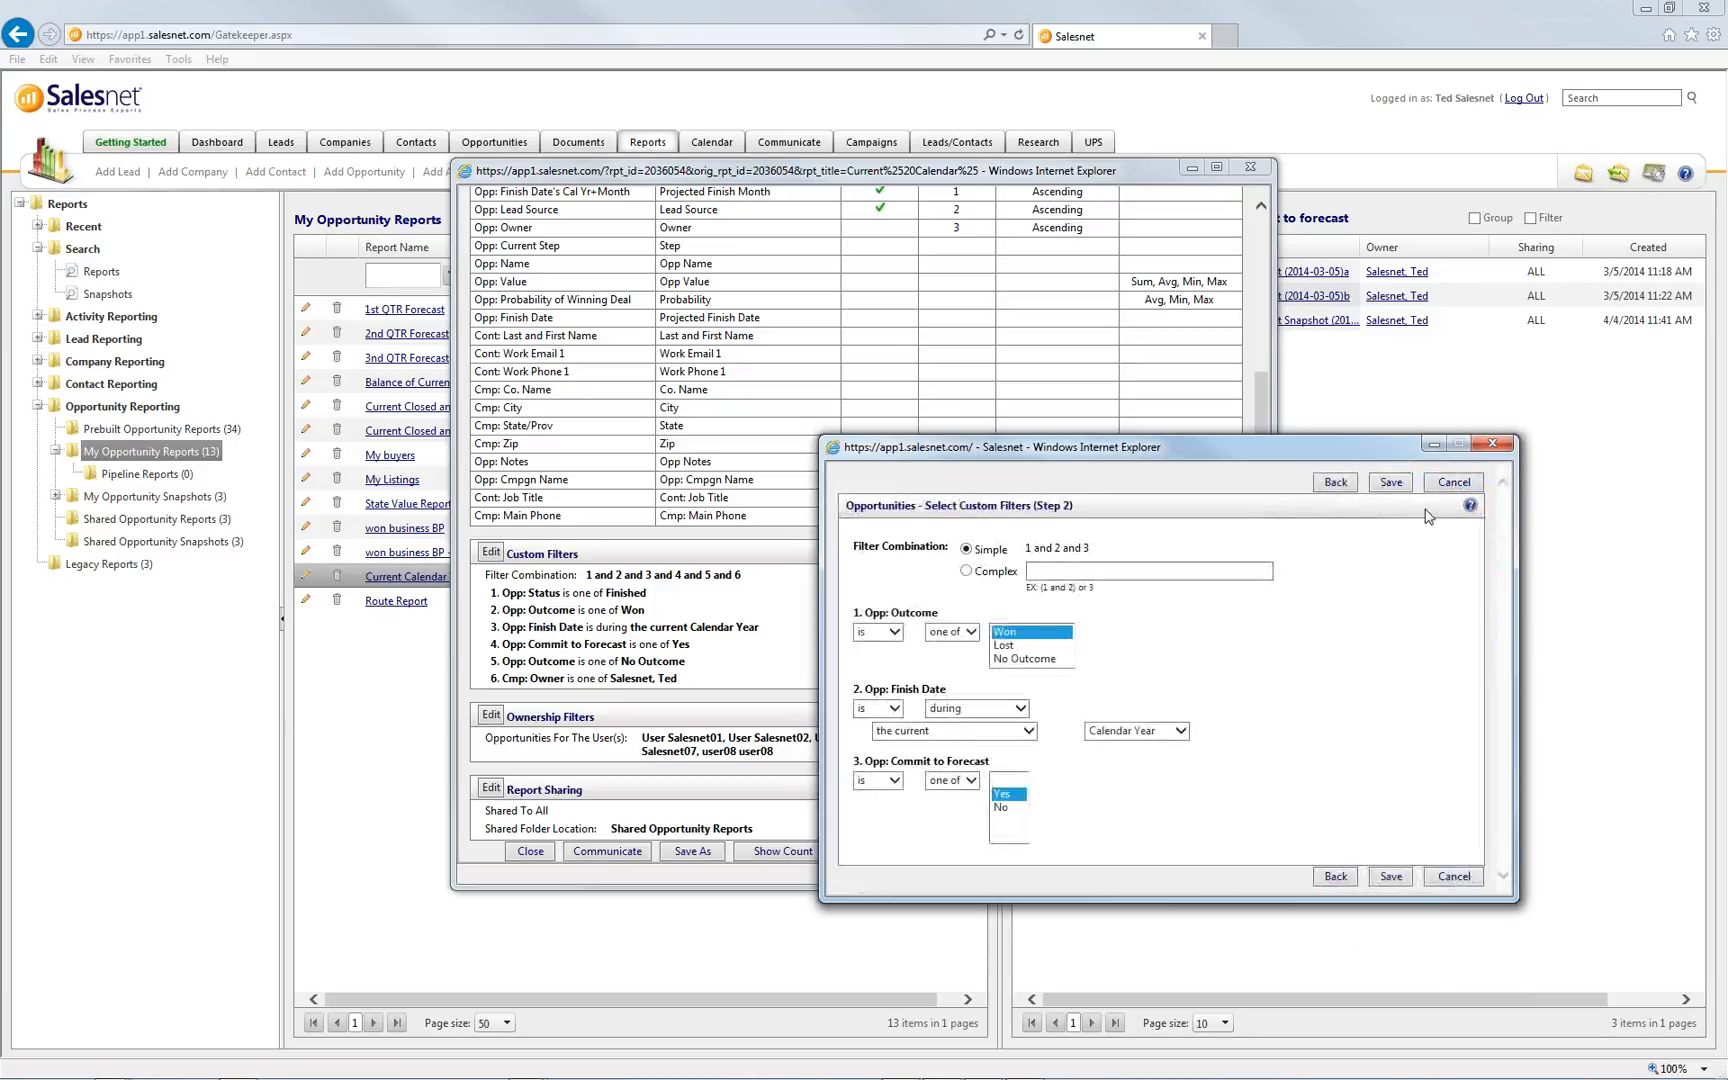
pyautogui.moveTo(943, 616); pyautogui.dragTo(866, 616)
pyautogui.keyDown('ctrl'); pyautogui.click(1030, 646); pyautogui.keyUp('ctrl')
pyautogui.click(1030, 646)
pyautogui.keyDown('ctrl'); pyautogui.click(1030, 636); pyautogui.keyUp('ctrl')
pyautogui.click(1030, 636)
pyautogui.click(1033, 660)
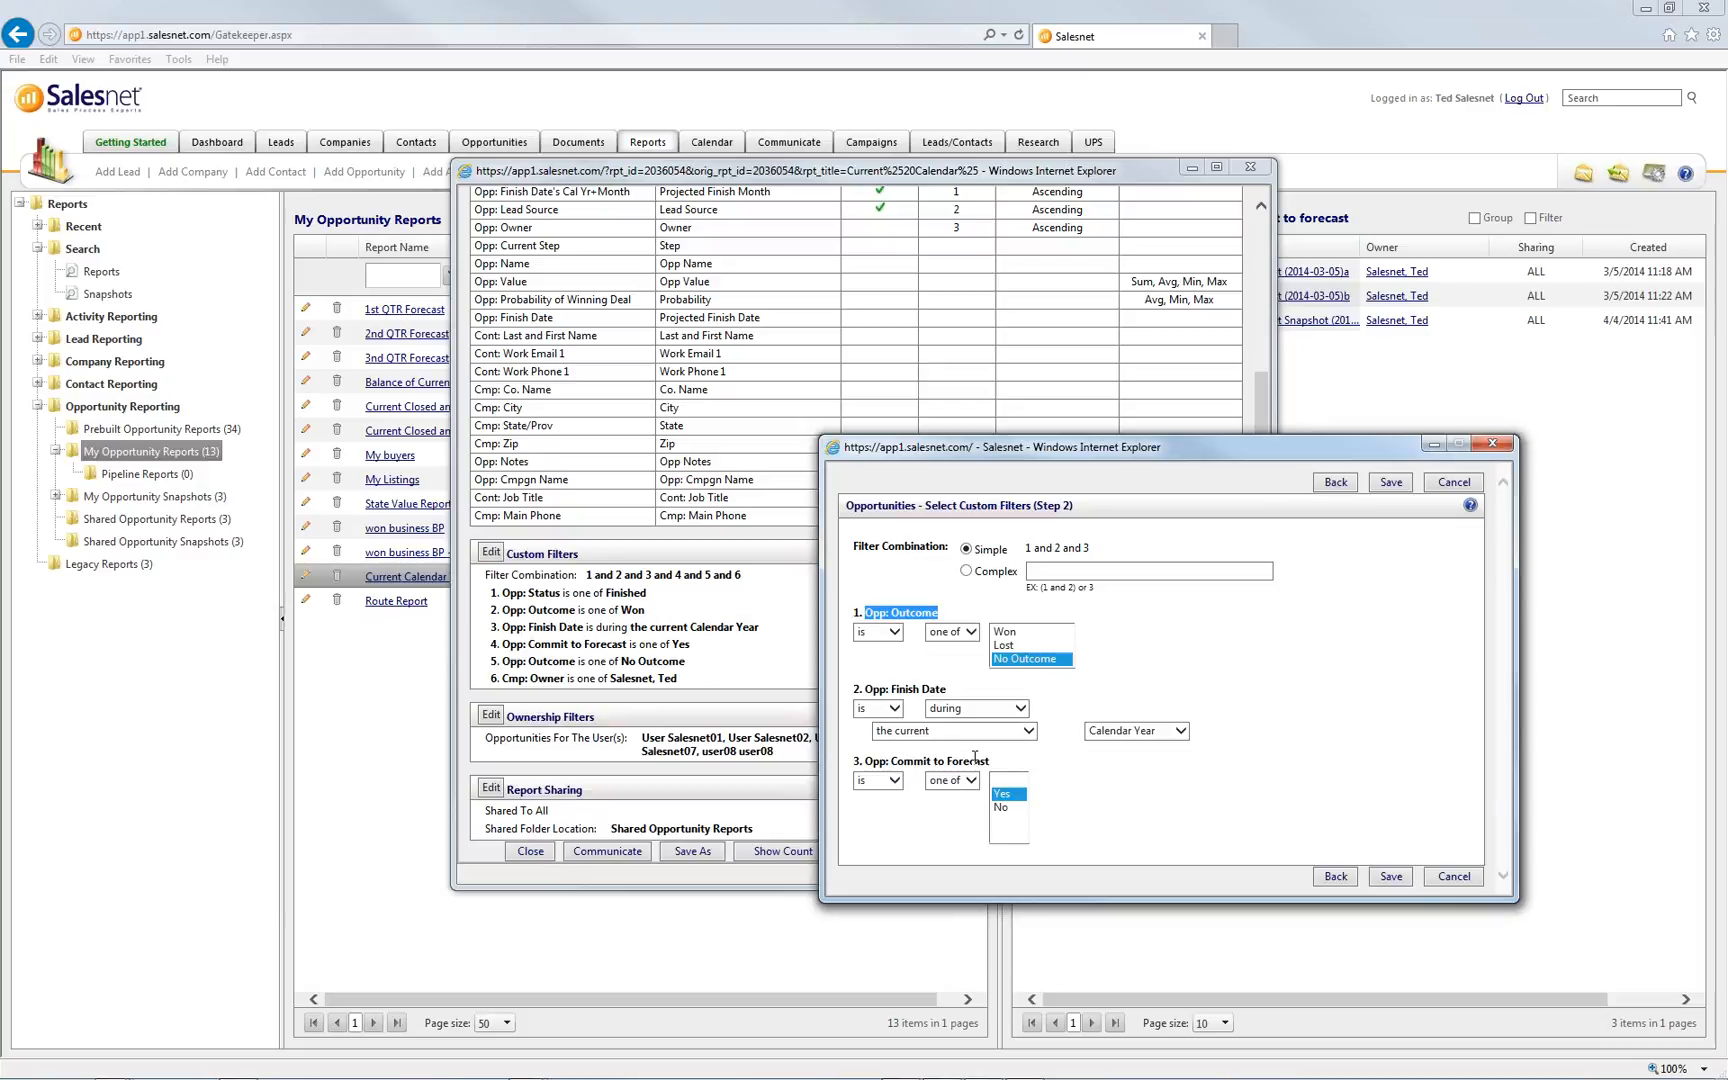
pyautogui.click(1391, 877)
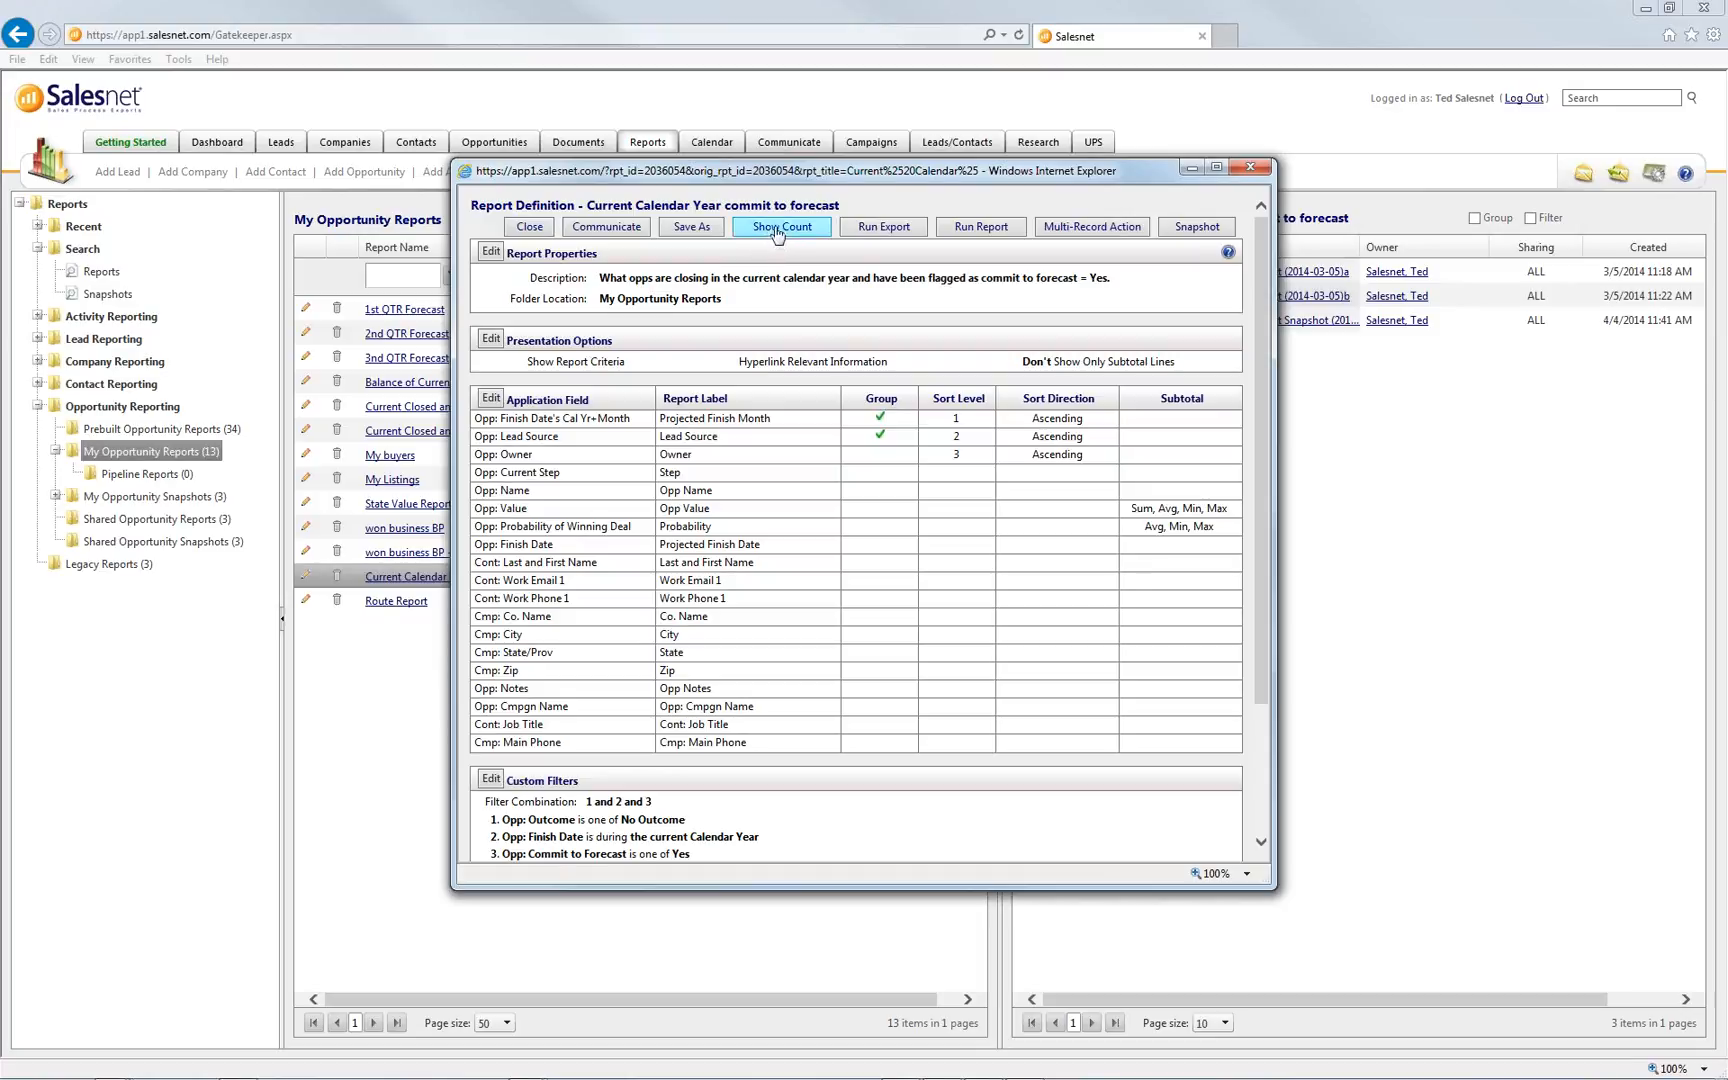
# Recheck the report's record count, run the Current Calendar Year commit to forecast report, and enlarge its output window
pyautogui.click(777, 227)
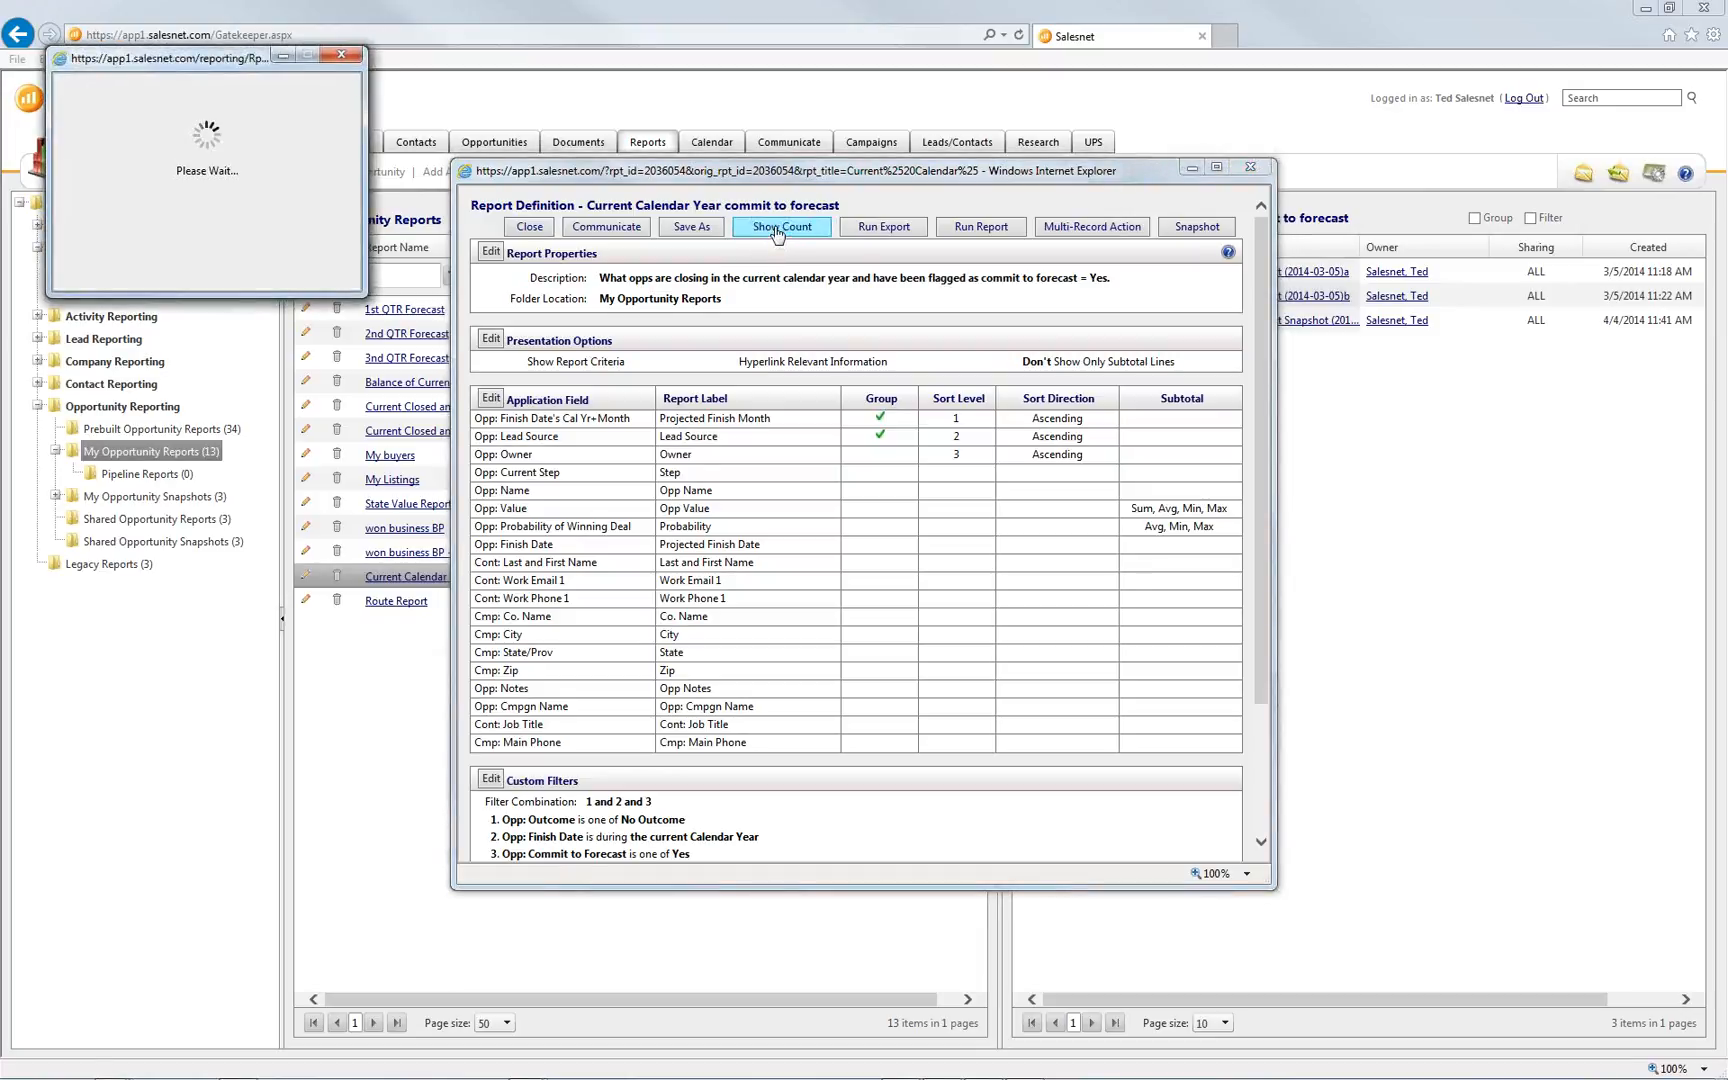
pyautogui.click(207, 163)
pyautogui.moveTo(1274, 888); pyautogui.dragTo(1404, 1007)
pyautogui.click(1128, 229)
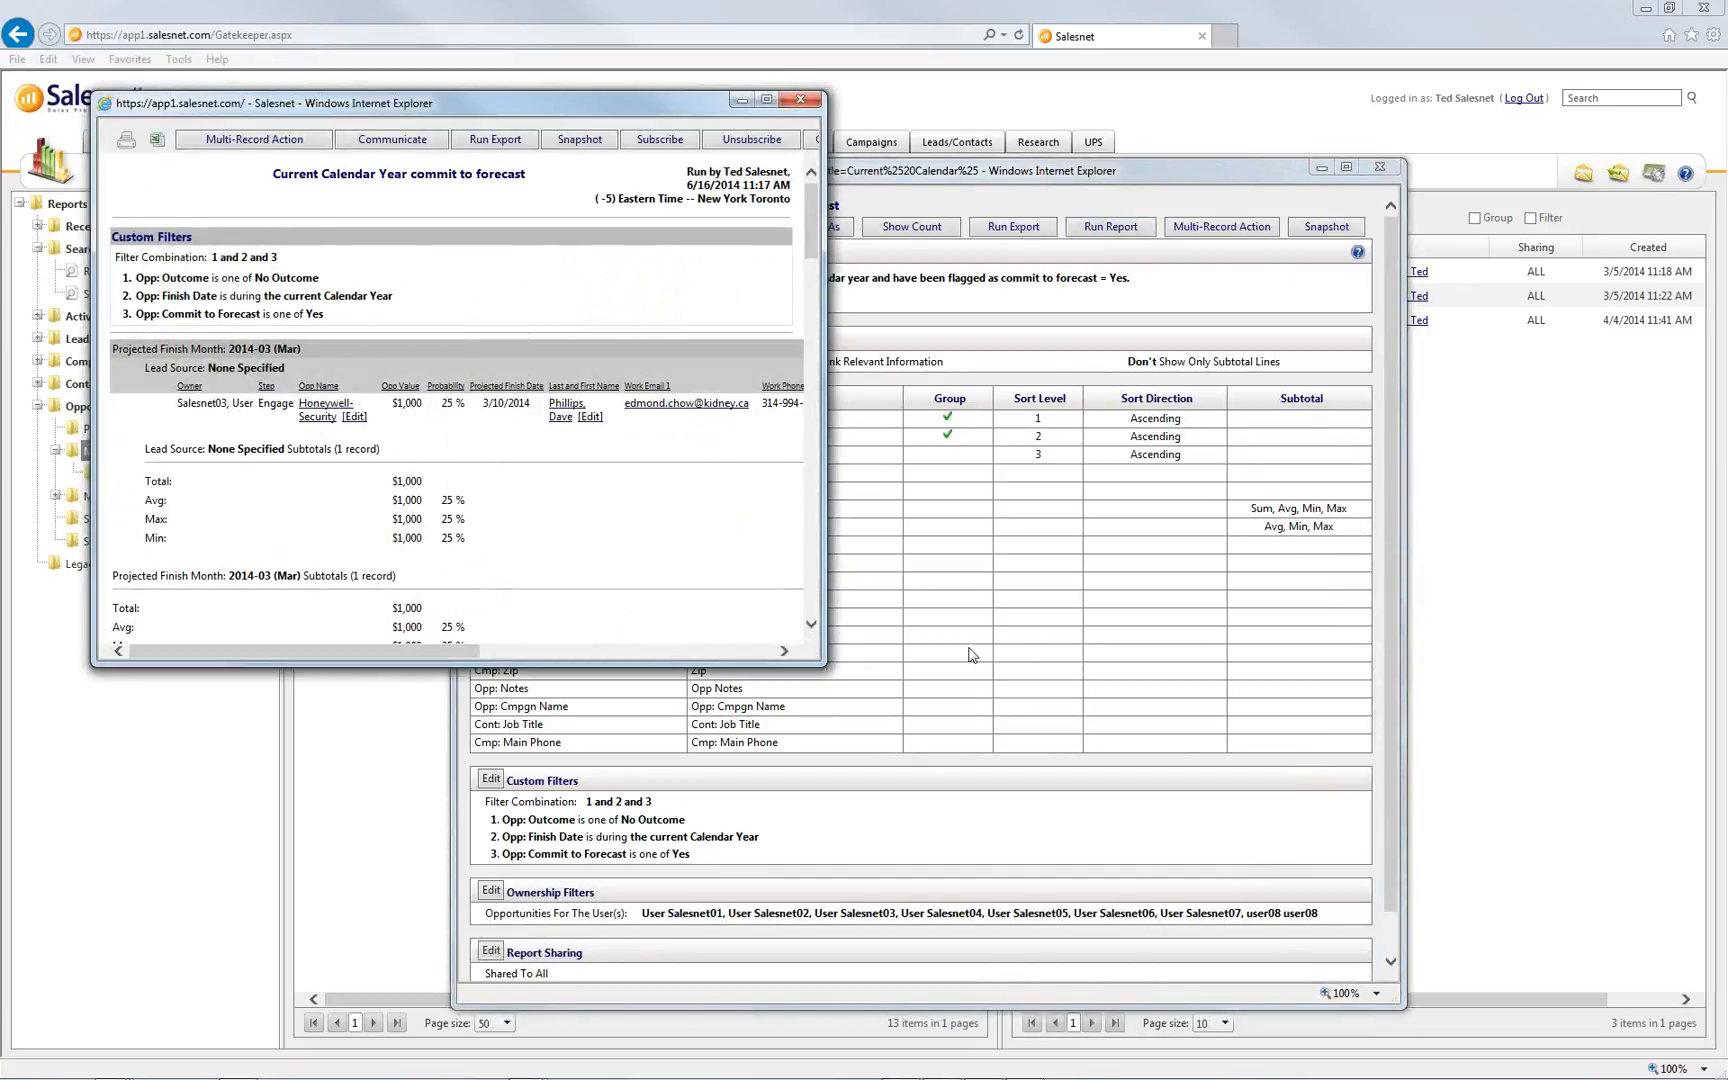
pyautogui.moveTo(850, 684); pyautogui.dragTo(1350, 916)
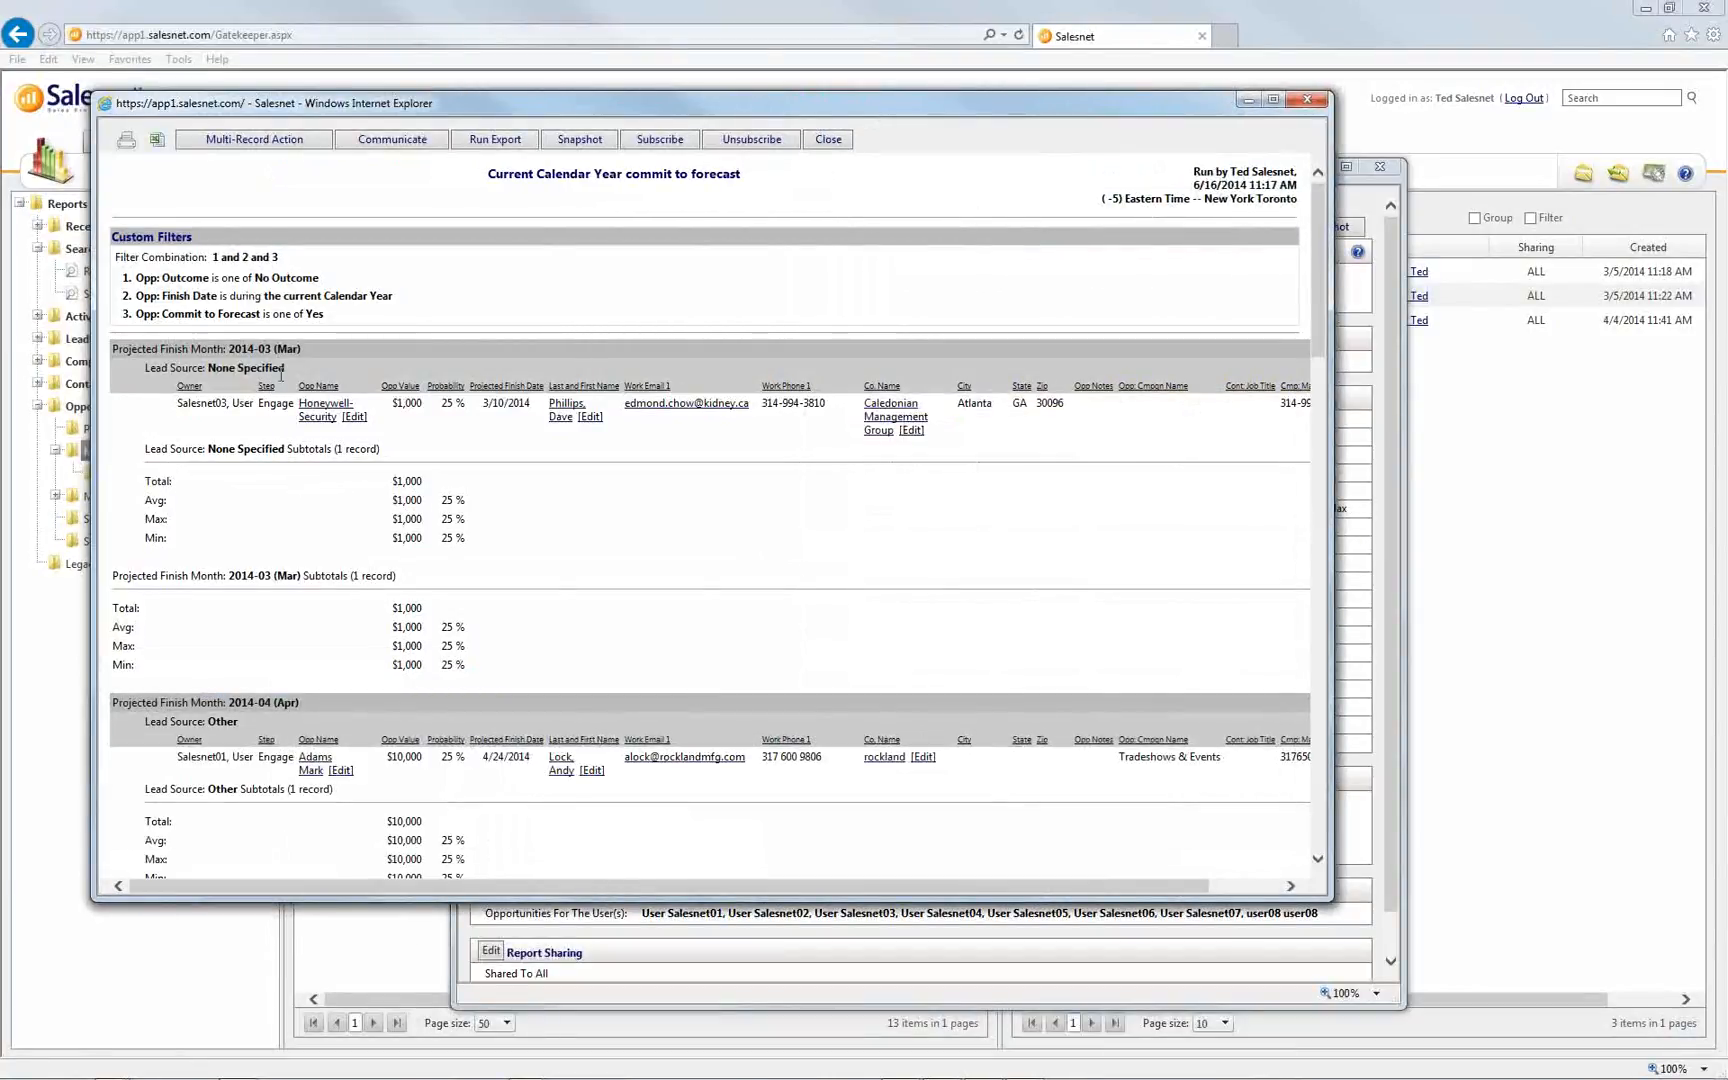
# Examine the report output's projected finish month groups from March to May 2014, including their subtotals
pyautogui.click(328, 416)
pyautogui.moveTo(114, 350); pyautogui.dragTo(303, 365)
pyautogui.click(190, 352)
pyautogui.moveTo(117, 349); pyautogui.dragTo(303, 350)
pyautogui.click(300, 352)
pyautogui.scroll(-5, 268, 573)
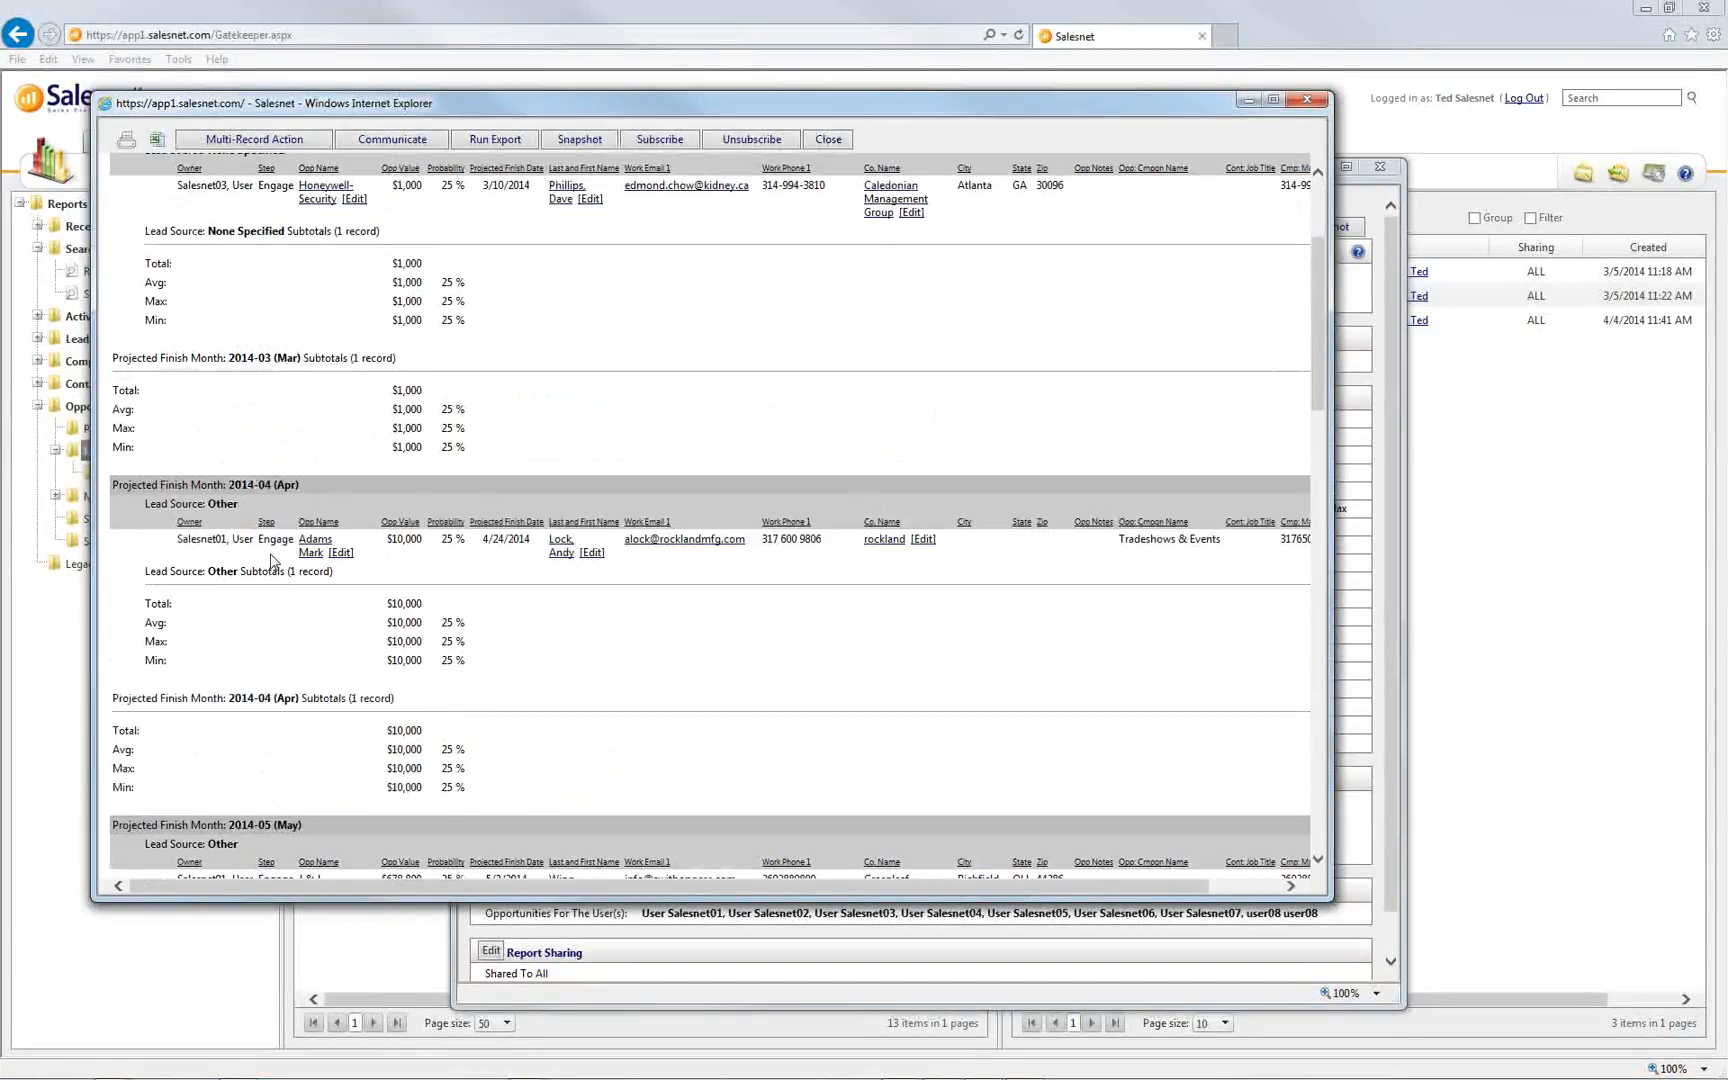
pyautogui.scroll(-5, 276, 446)
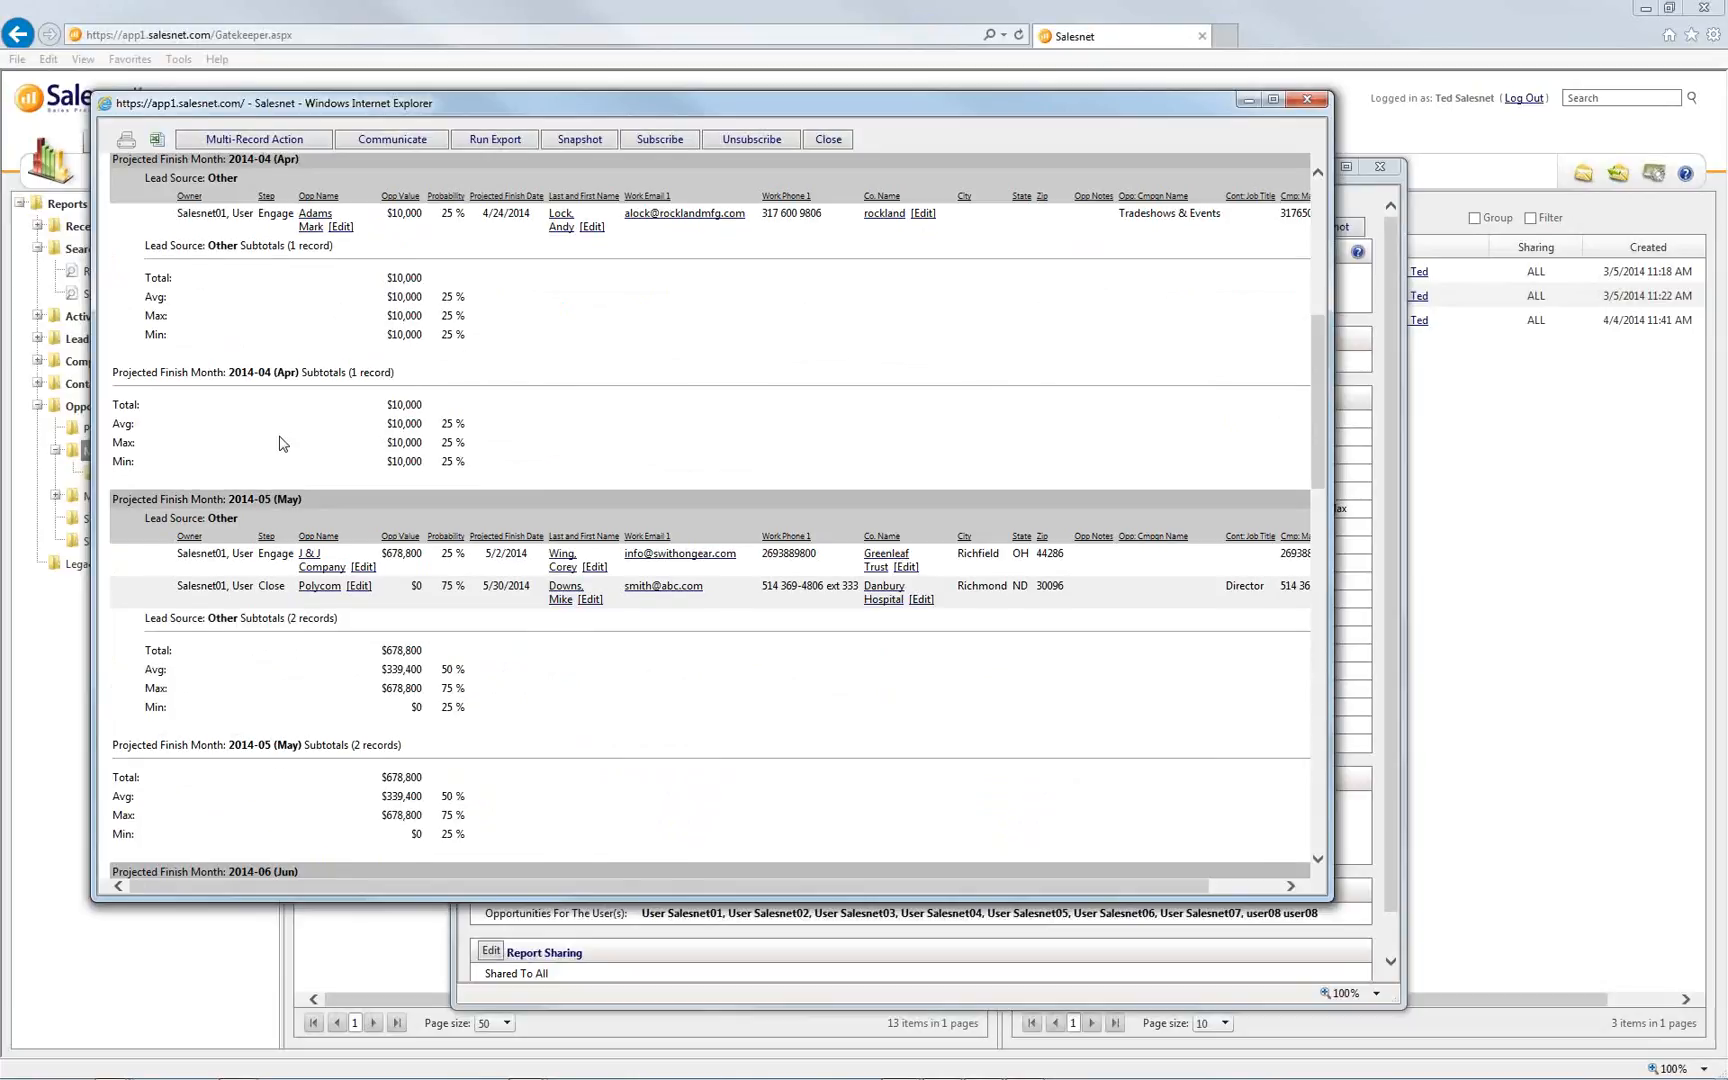
pyautogui.scroll(-3, 276, 446)
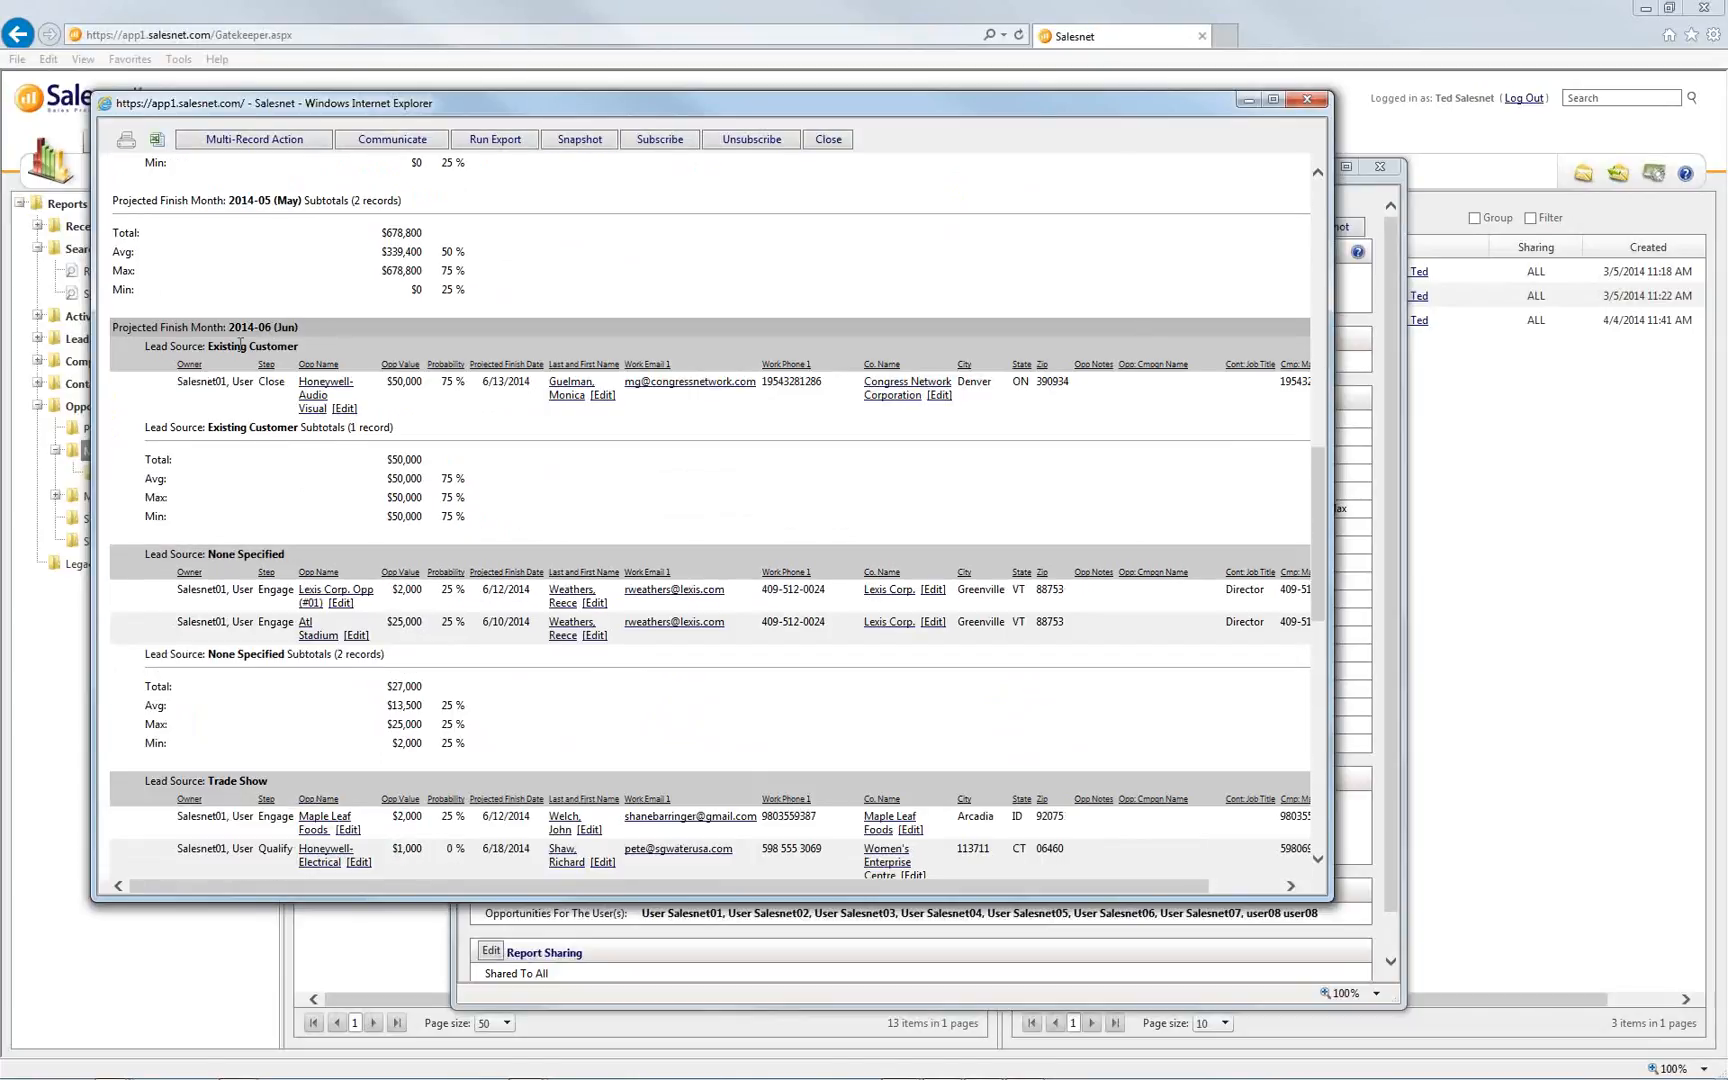
# Examine the June lead source groups, the October group and the Grand Total, and close the report output
pyautogui.moveTo(222, 346); pyautogui.dragTo(298, 348)
pyautogui.scroll(-2, 308, 502)
pyautogui.scroll(-2, 328, 612)
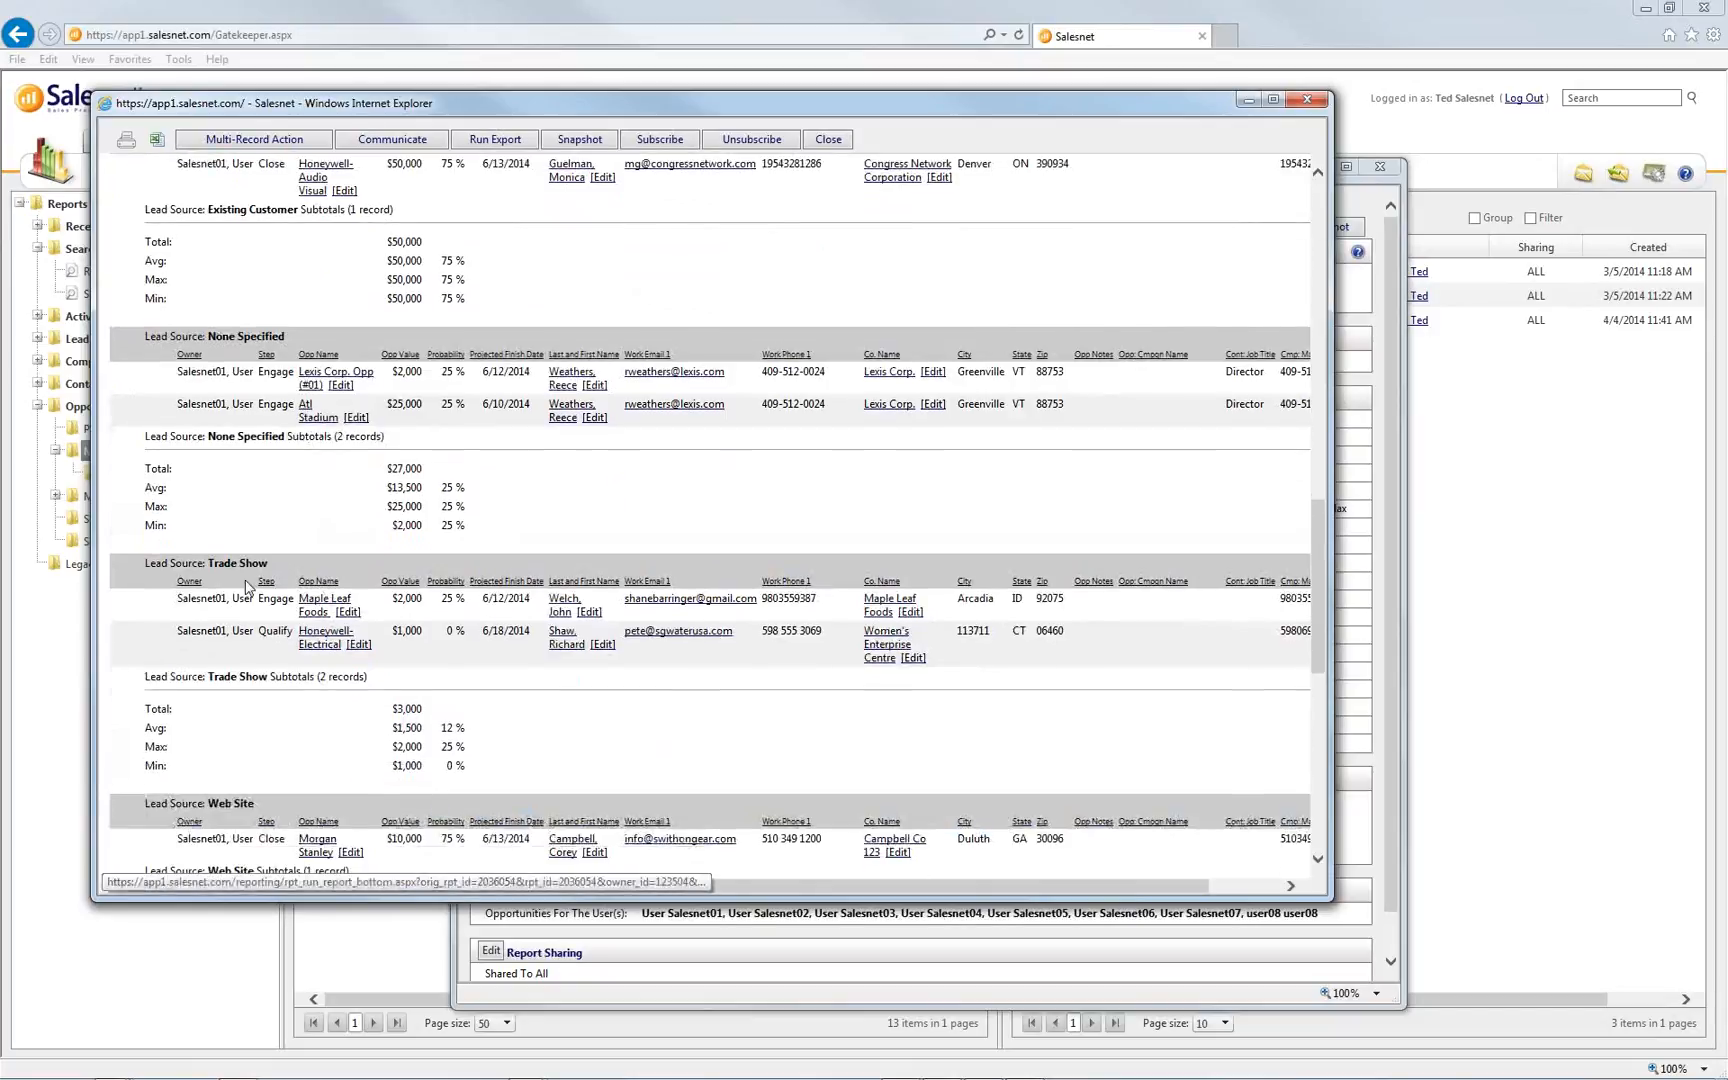
pyautogui.scroll(-2, 448, 684)
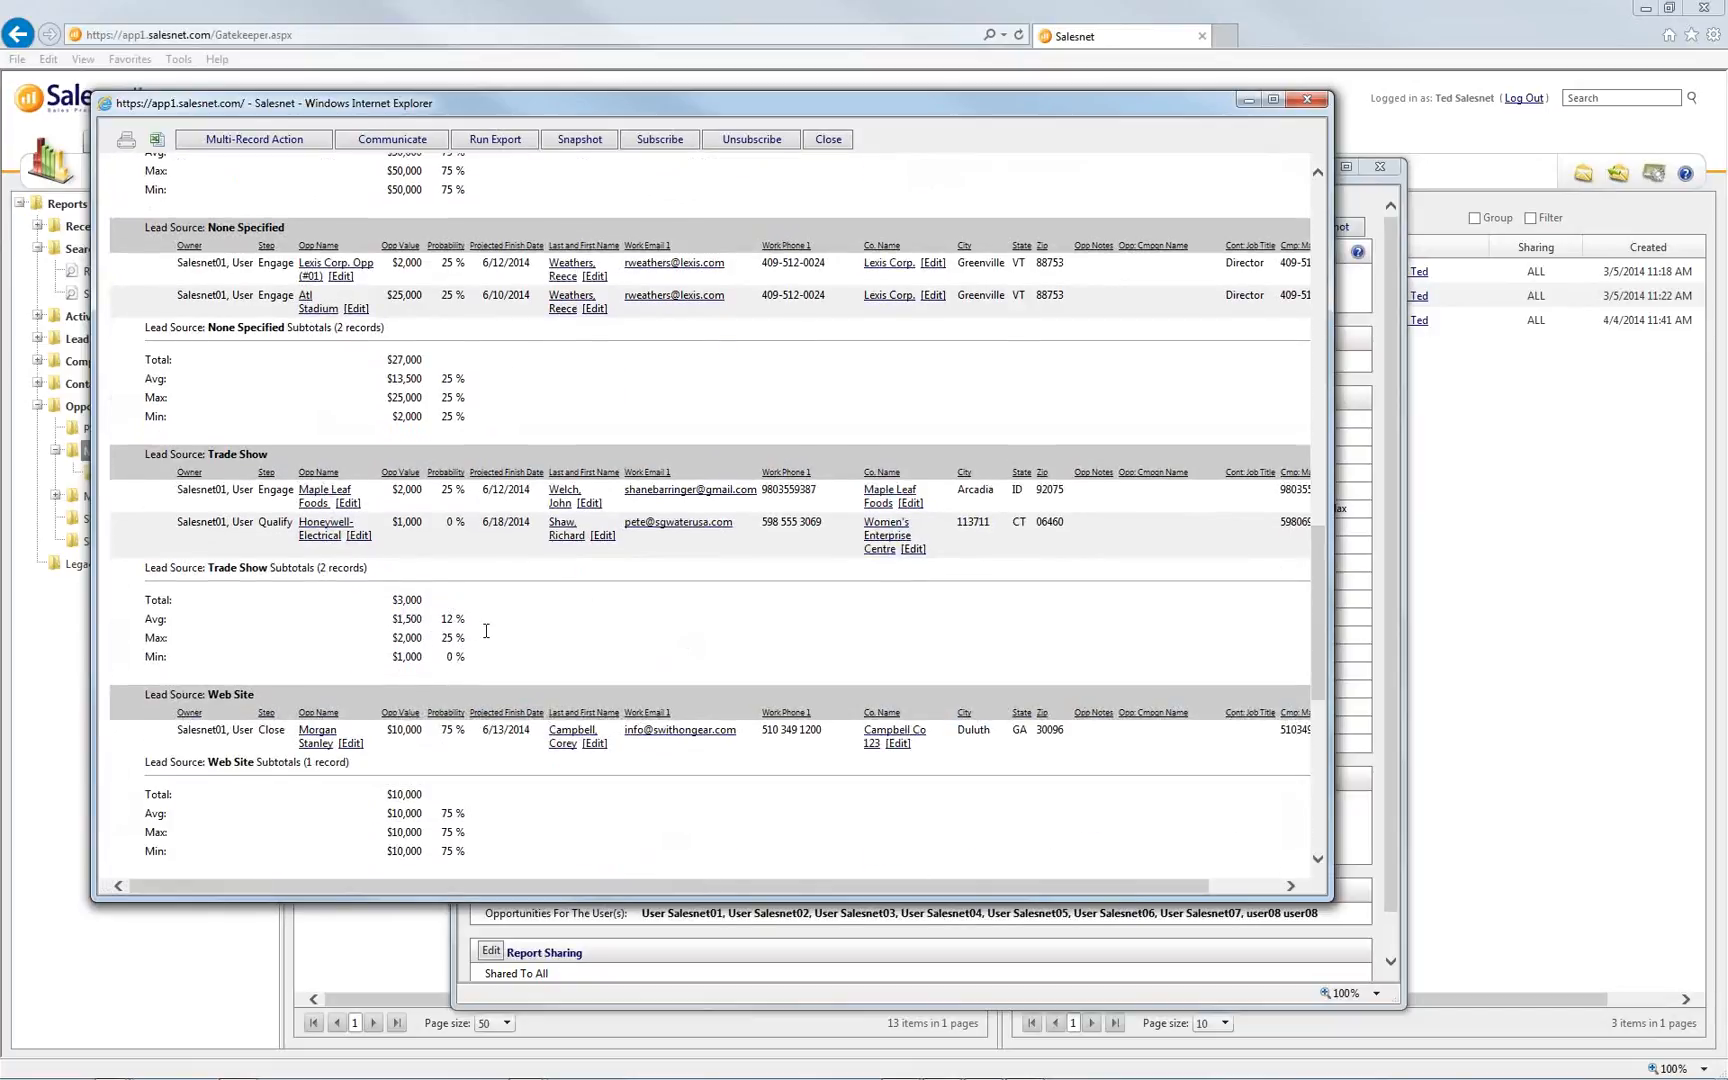
pyautogui.scroll(-6, 486, 630)
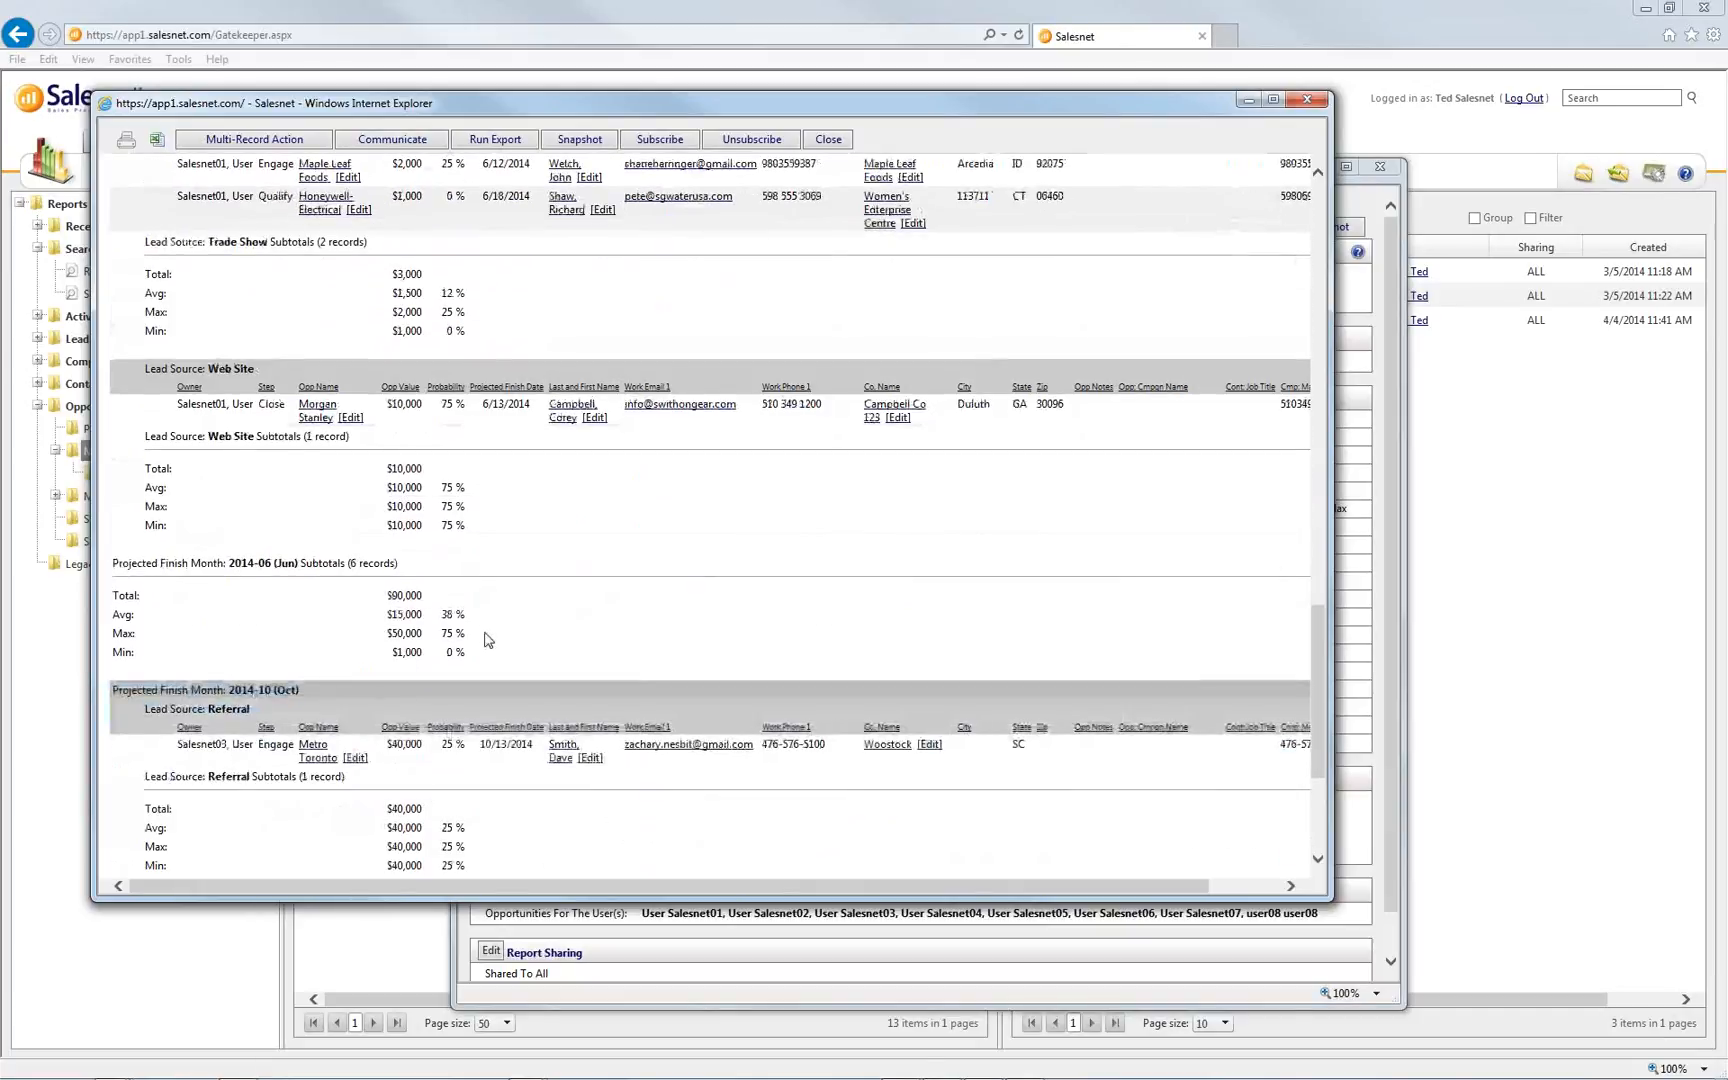
pyautogui.scroll(-5, 486, 632)
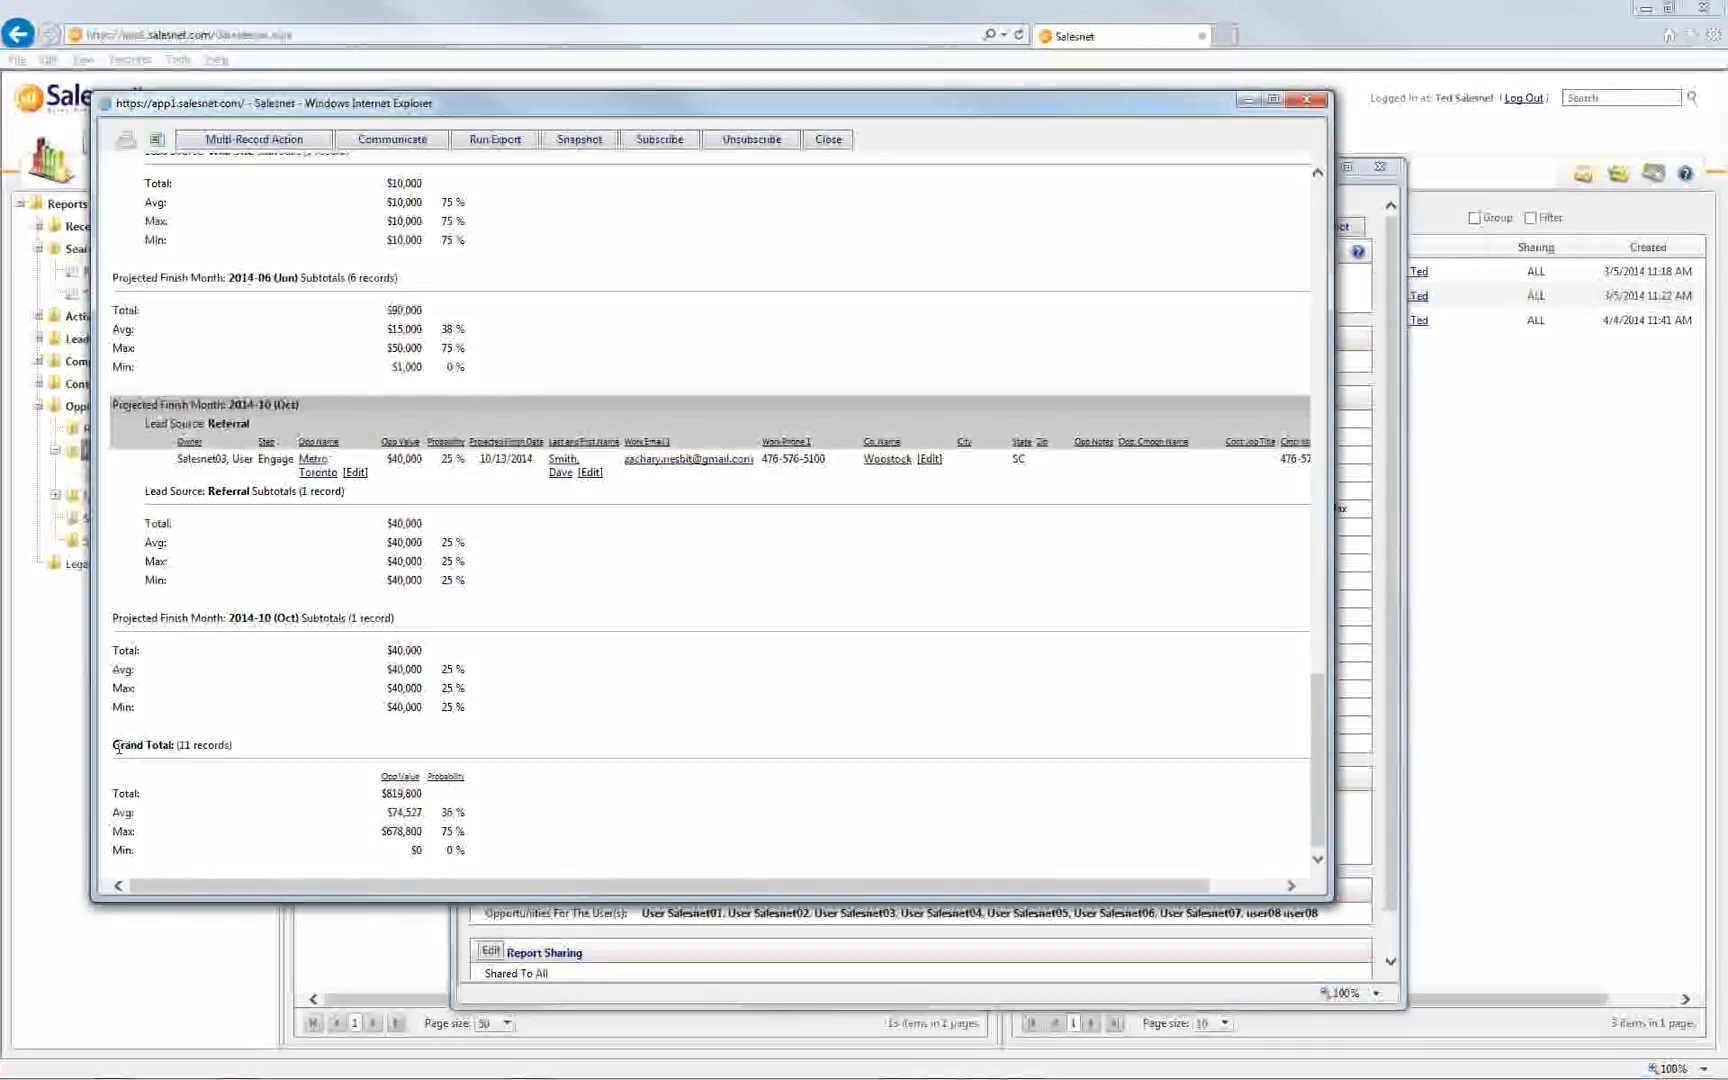
pyautogui.moveTo(112, 745); pyautogui.dragTo(242, 748)
pyautogui.moveTo(473, 853); pyautogui.dragTo(245, 782)
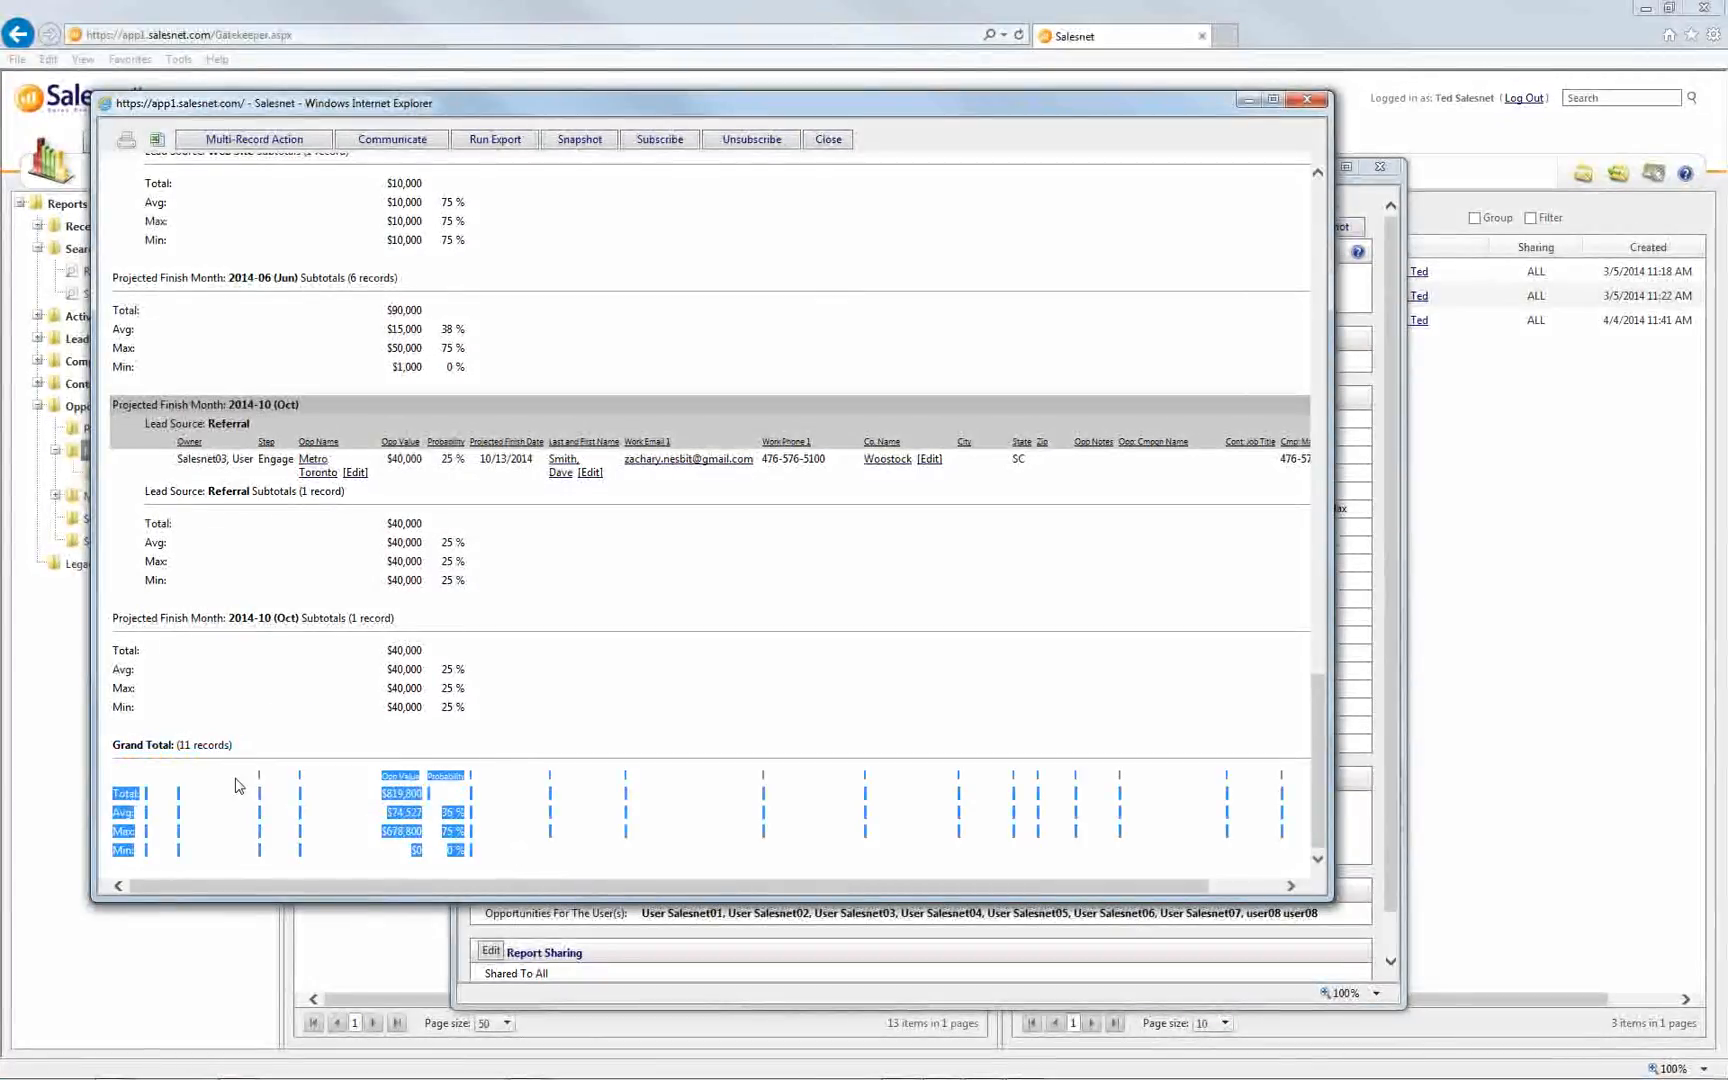
pyautogui.click(430, 806)
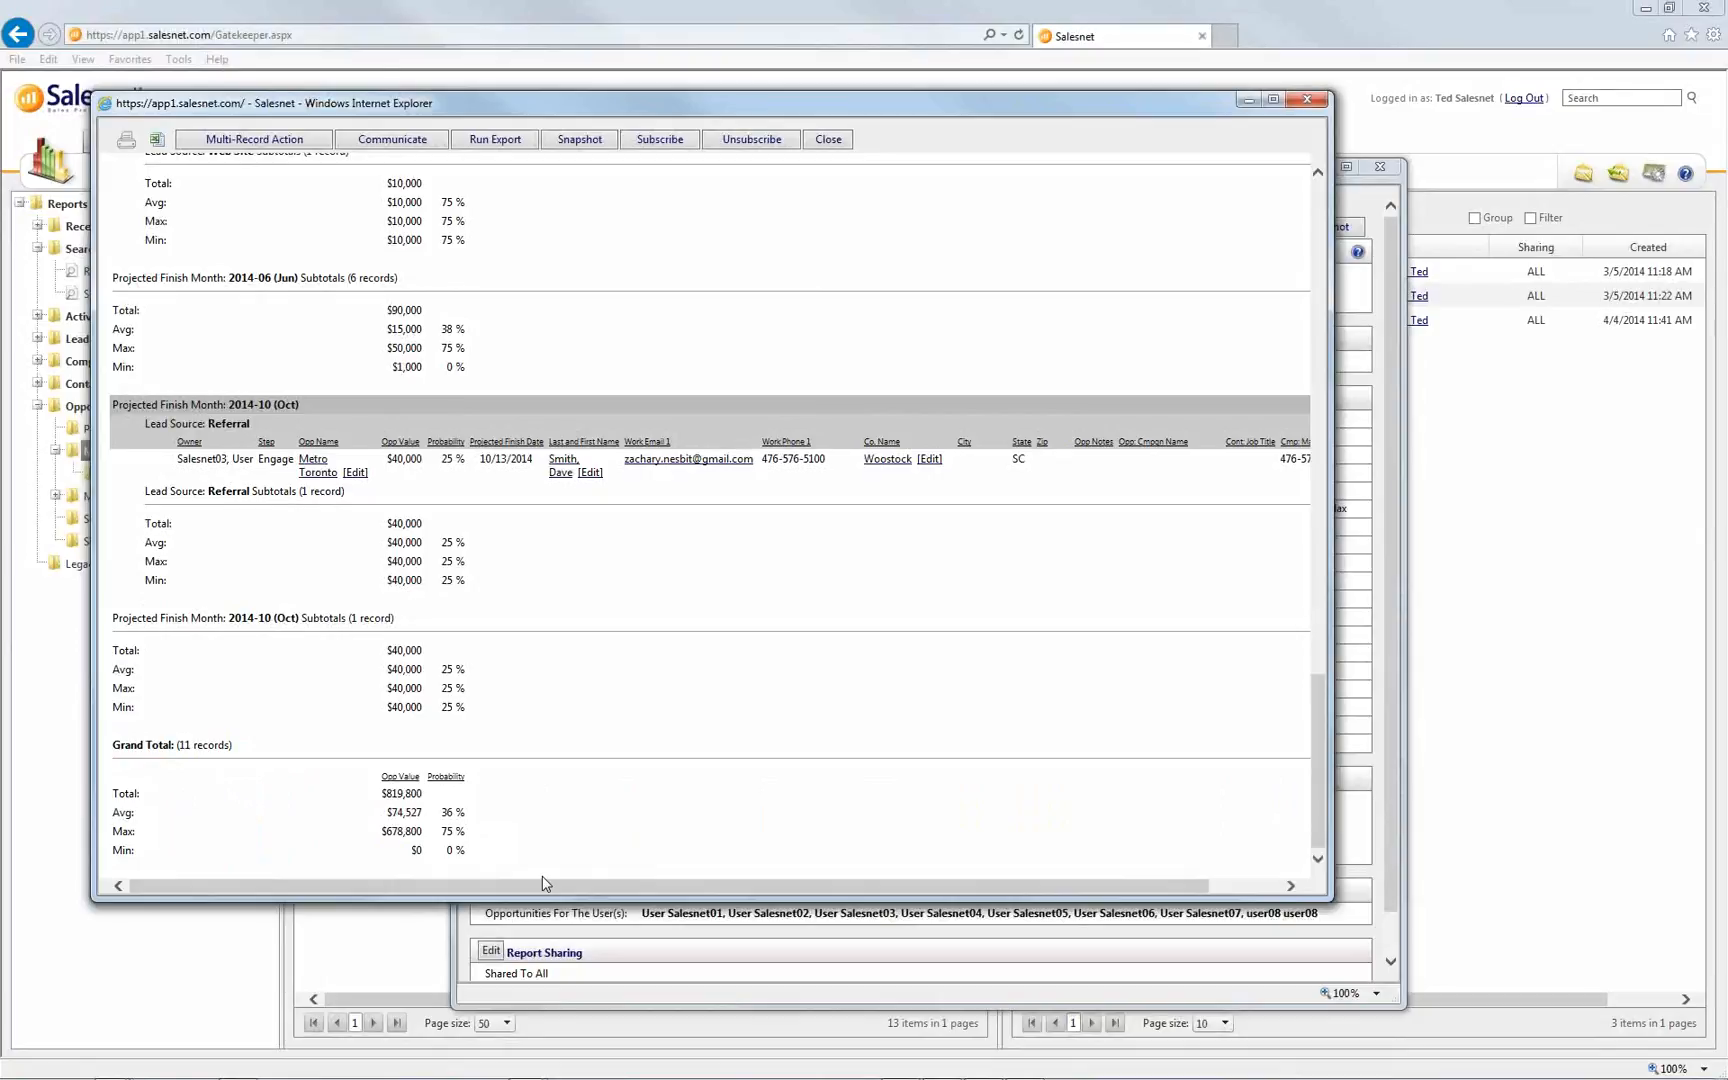
pyautogui.click(1310, 98)
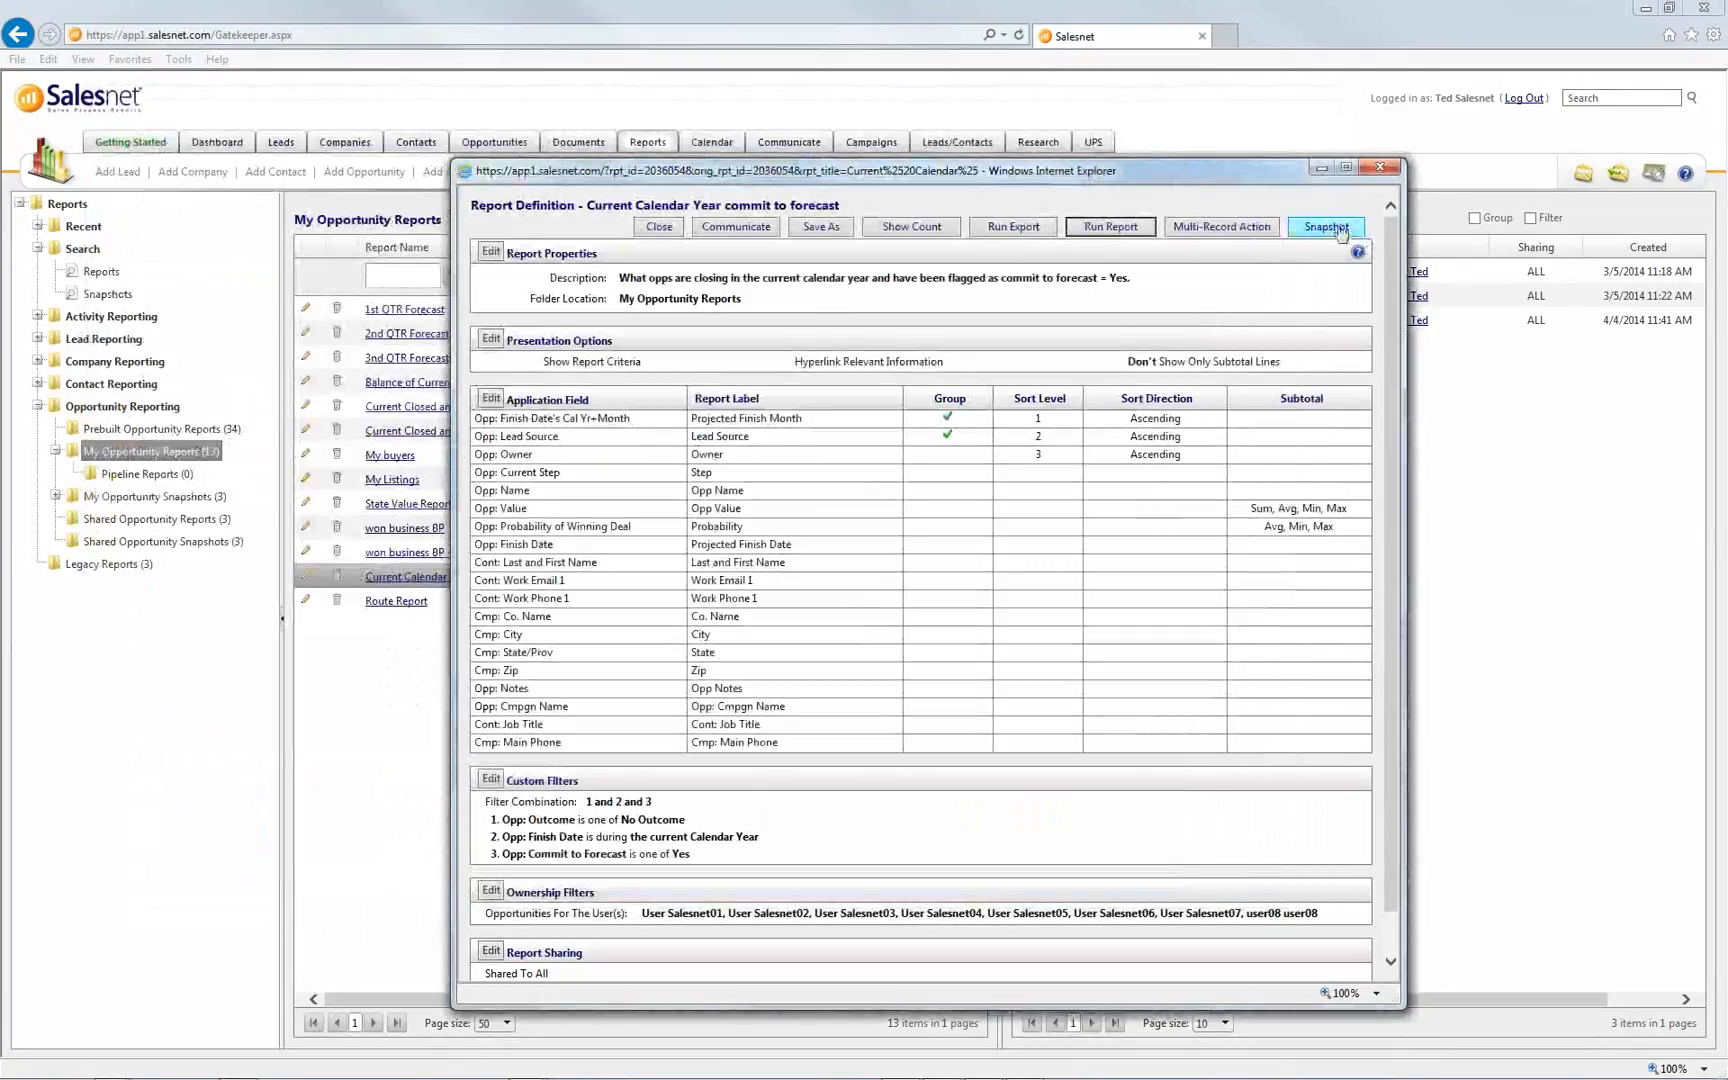
pyautogui.click(1327, 227)
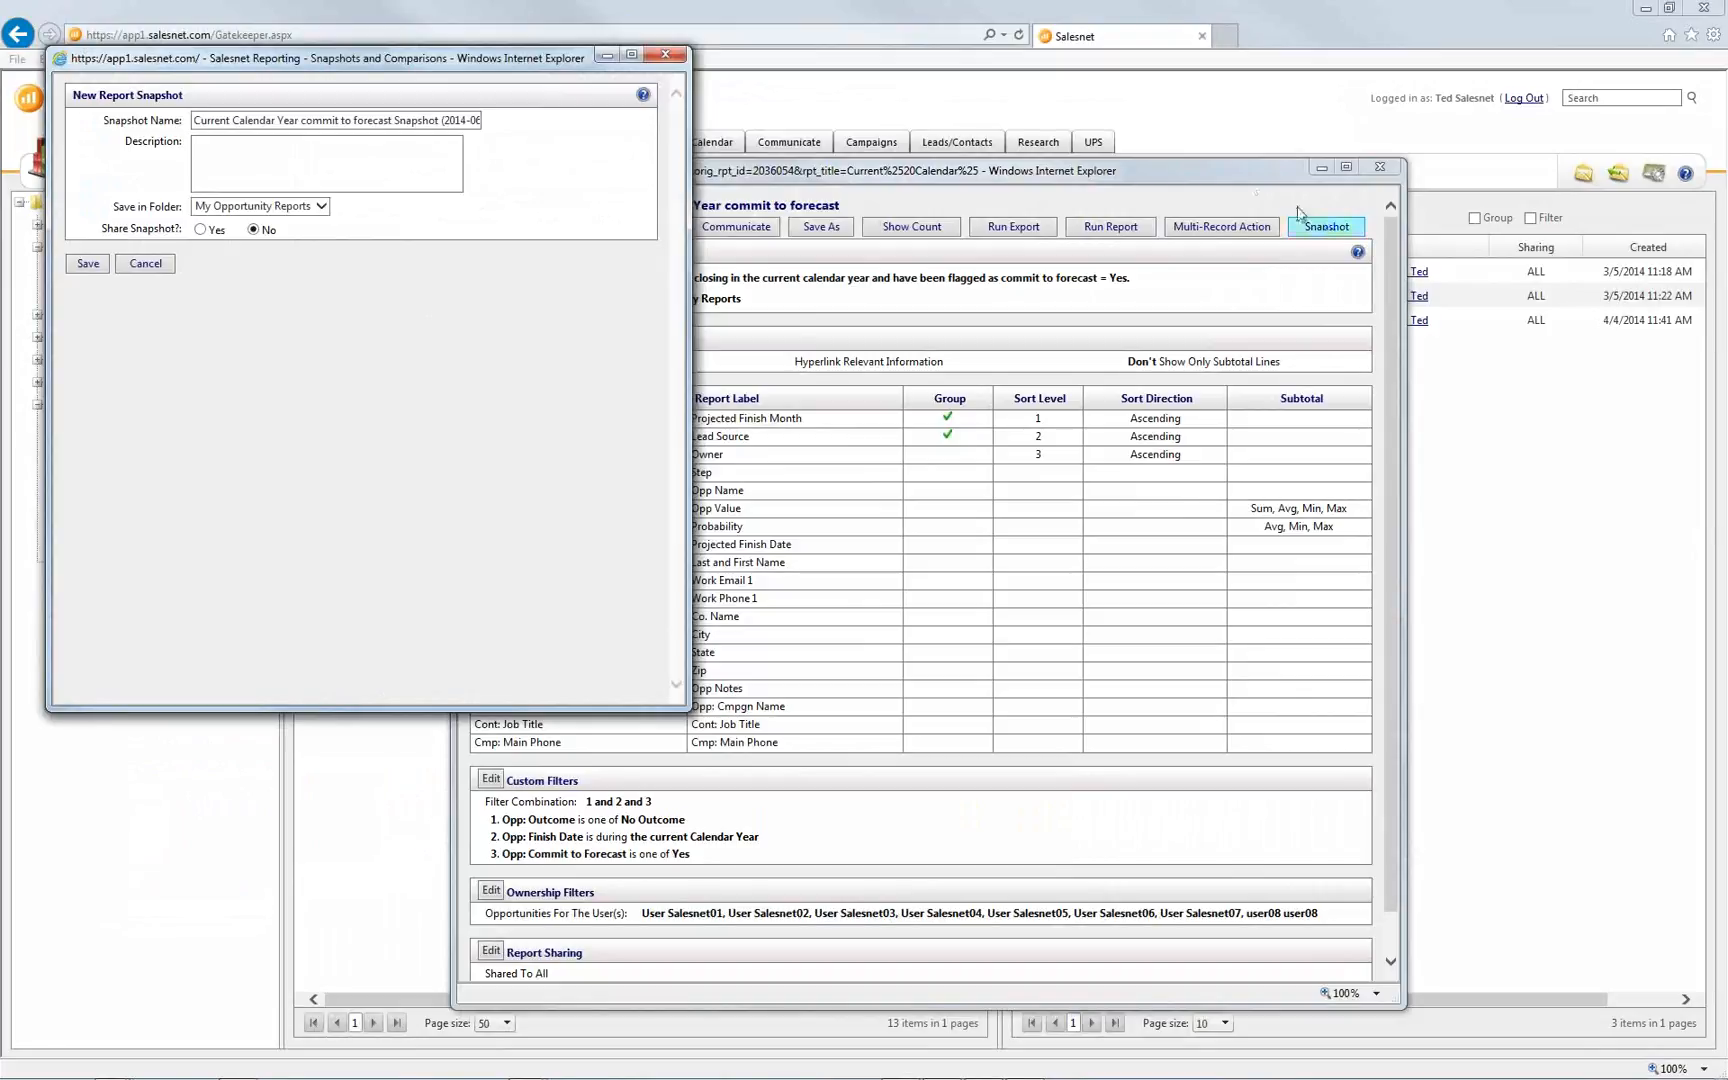
pyautogui.moveTo(1245, 175); pyautogui.dragTo(1295, 459)
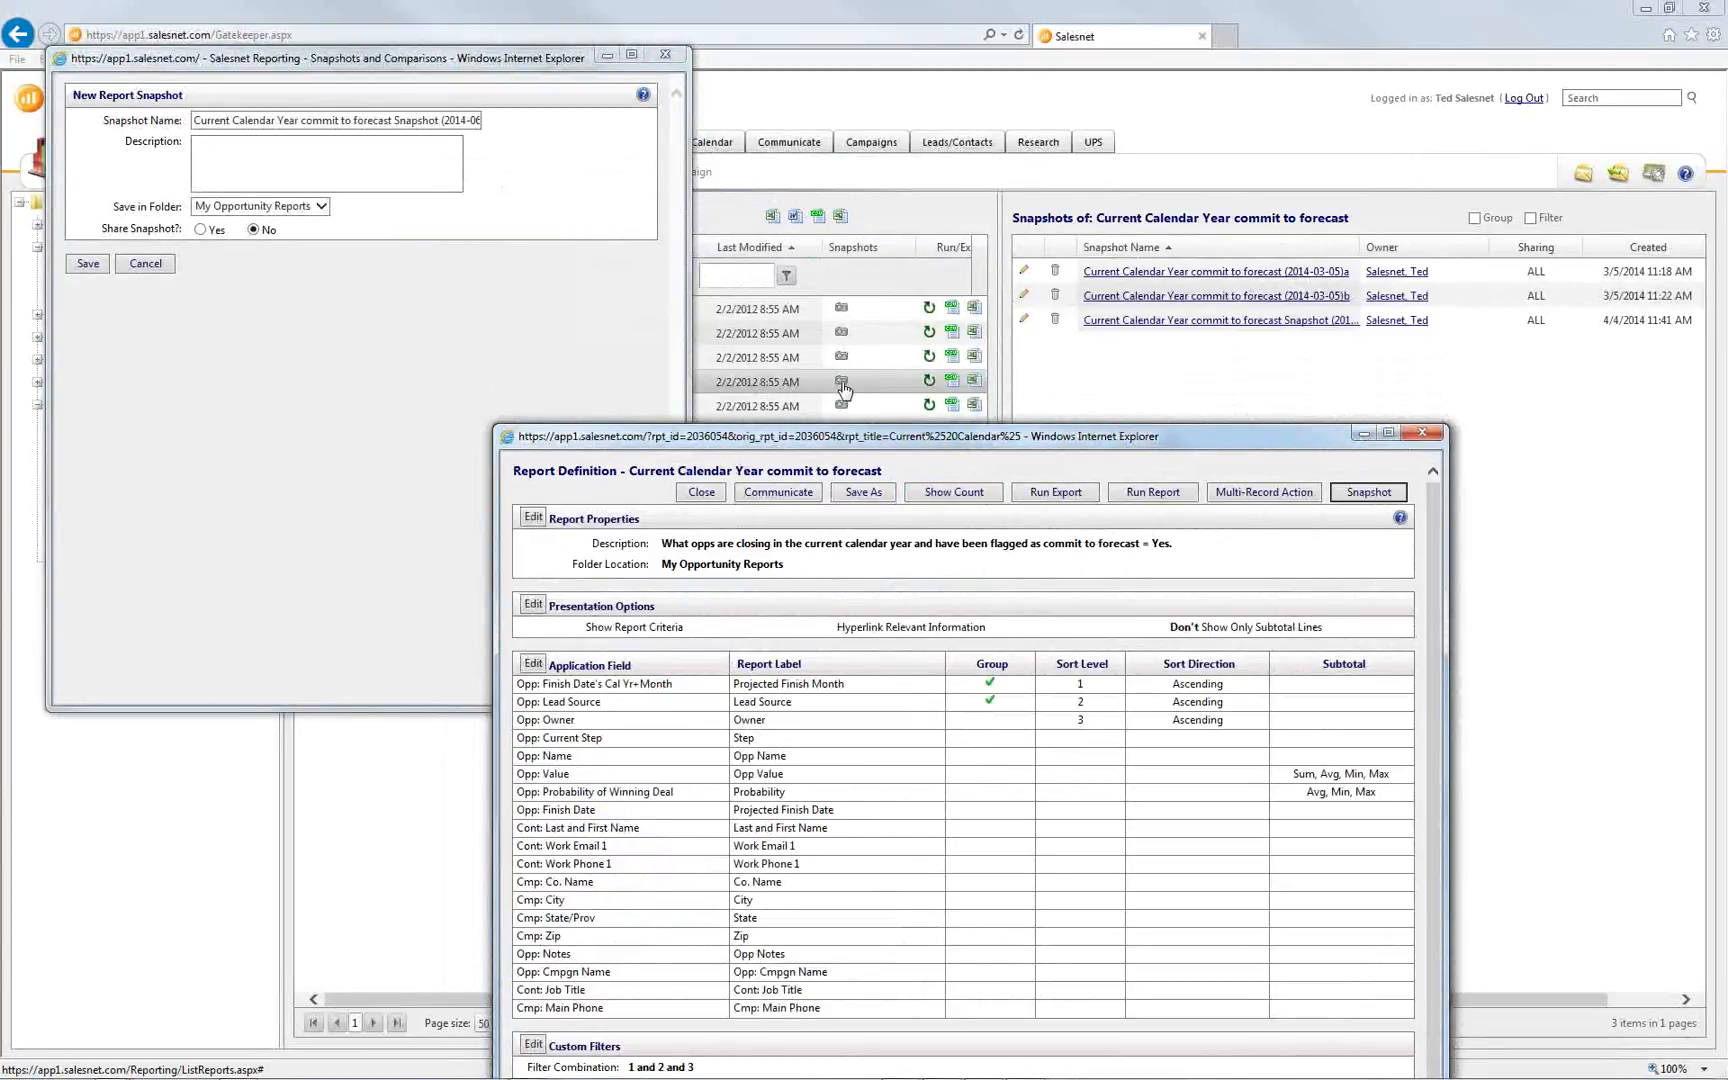
pyautogui.click(1421, 432)
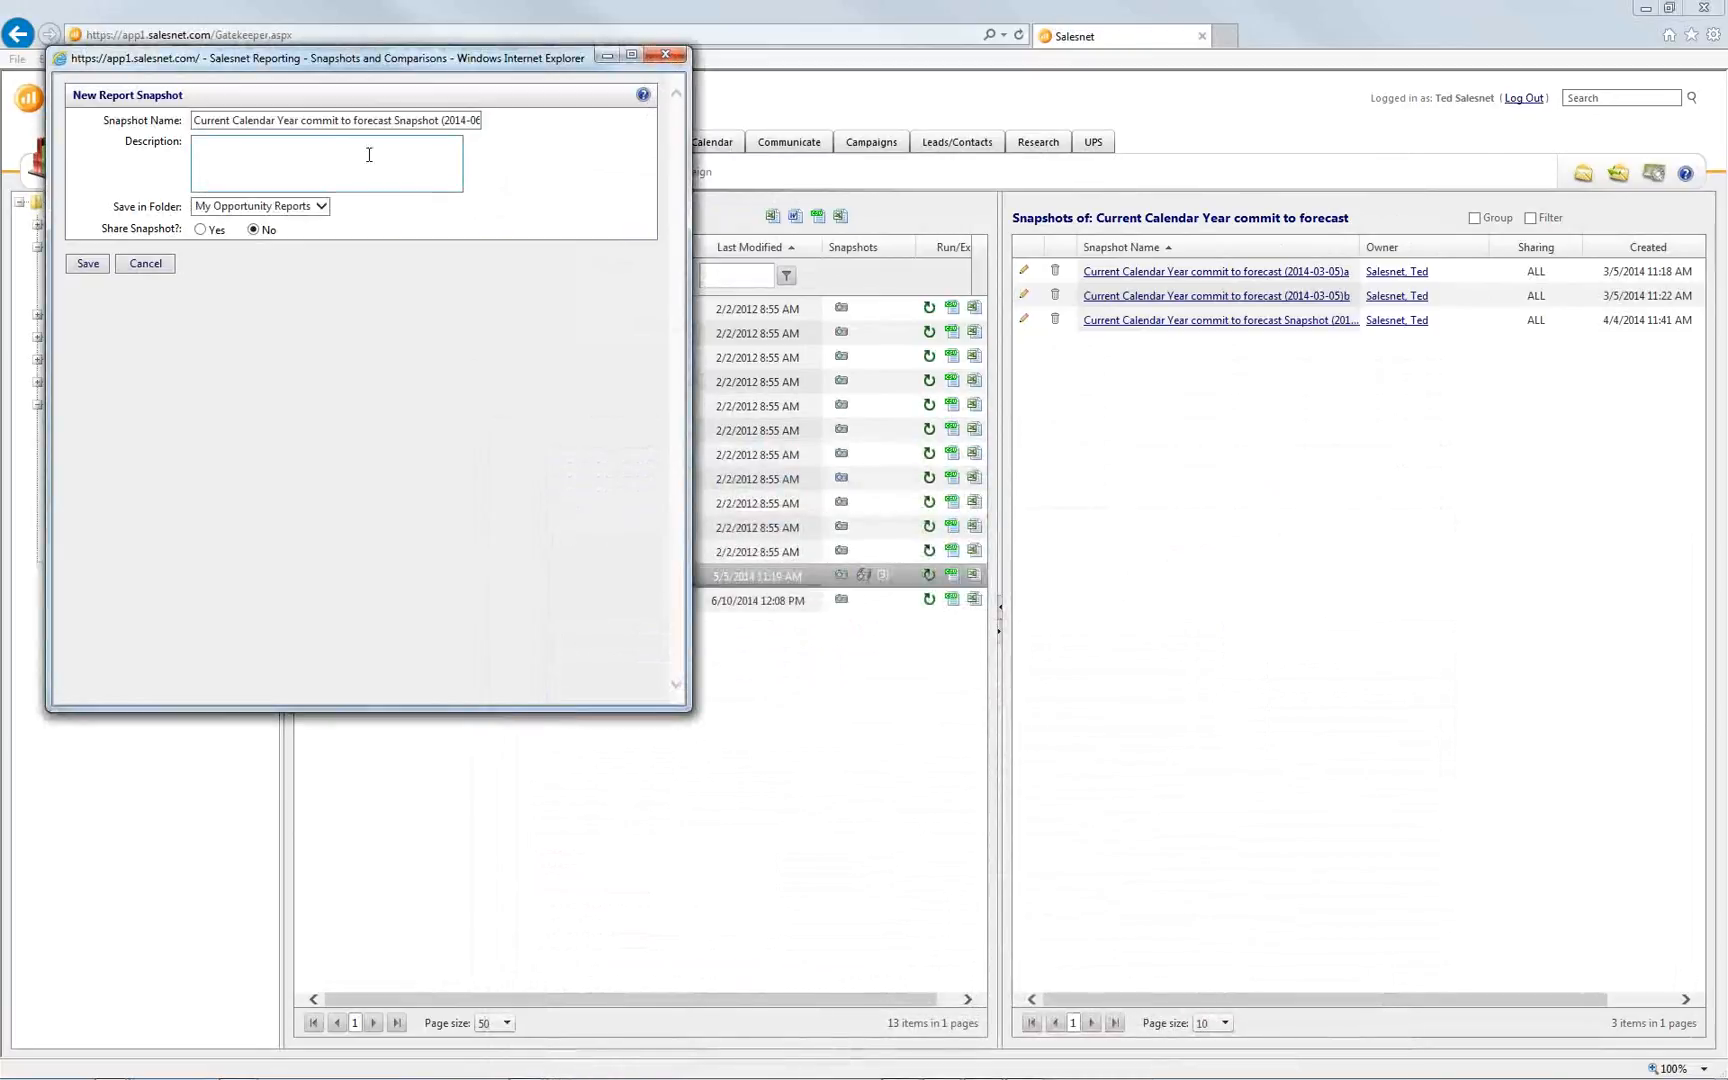
pyautogui.click(662, 57)
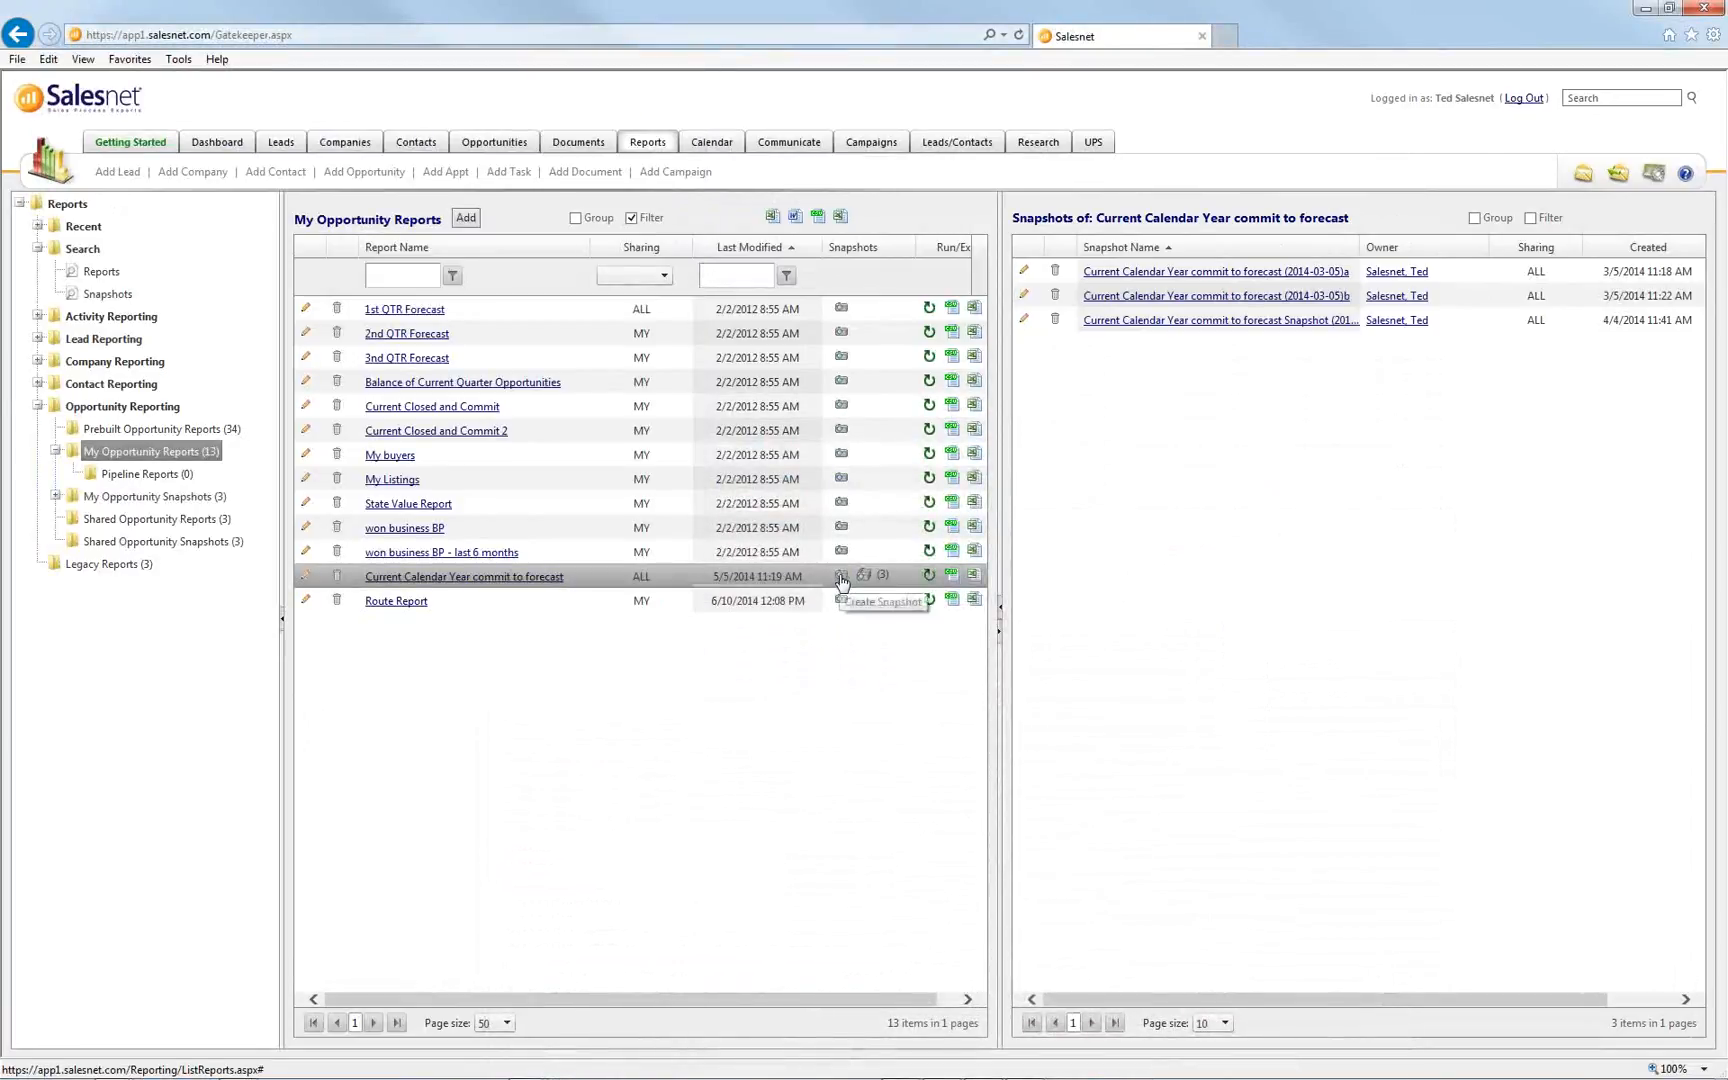
# Create a snapshot of Current Calendar Year commit to forecast shared with all users, and widen the snapshot list's Snapshot Name column
pyautogui.click(841, 578)
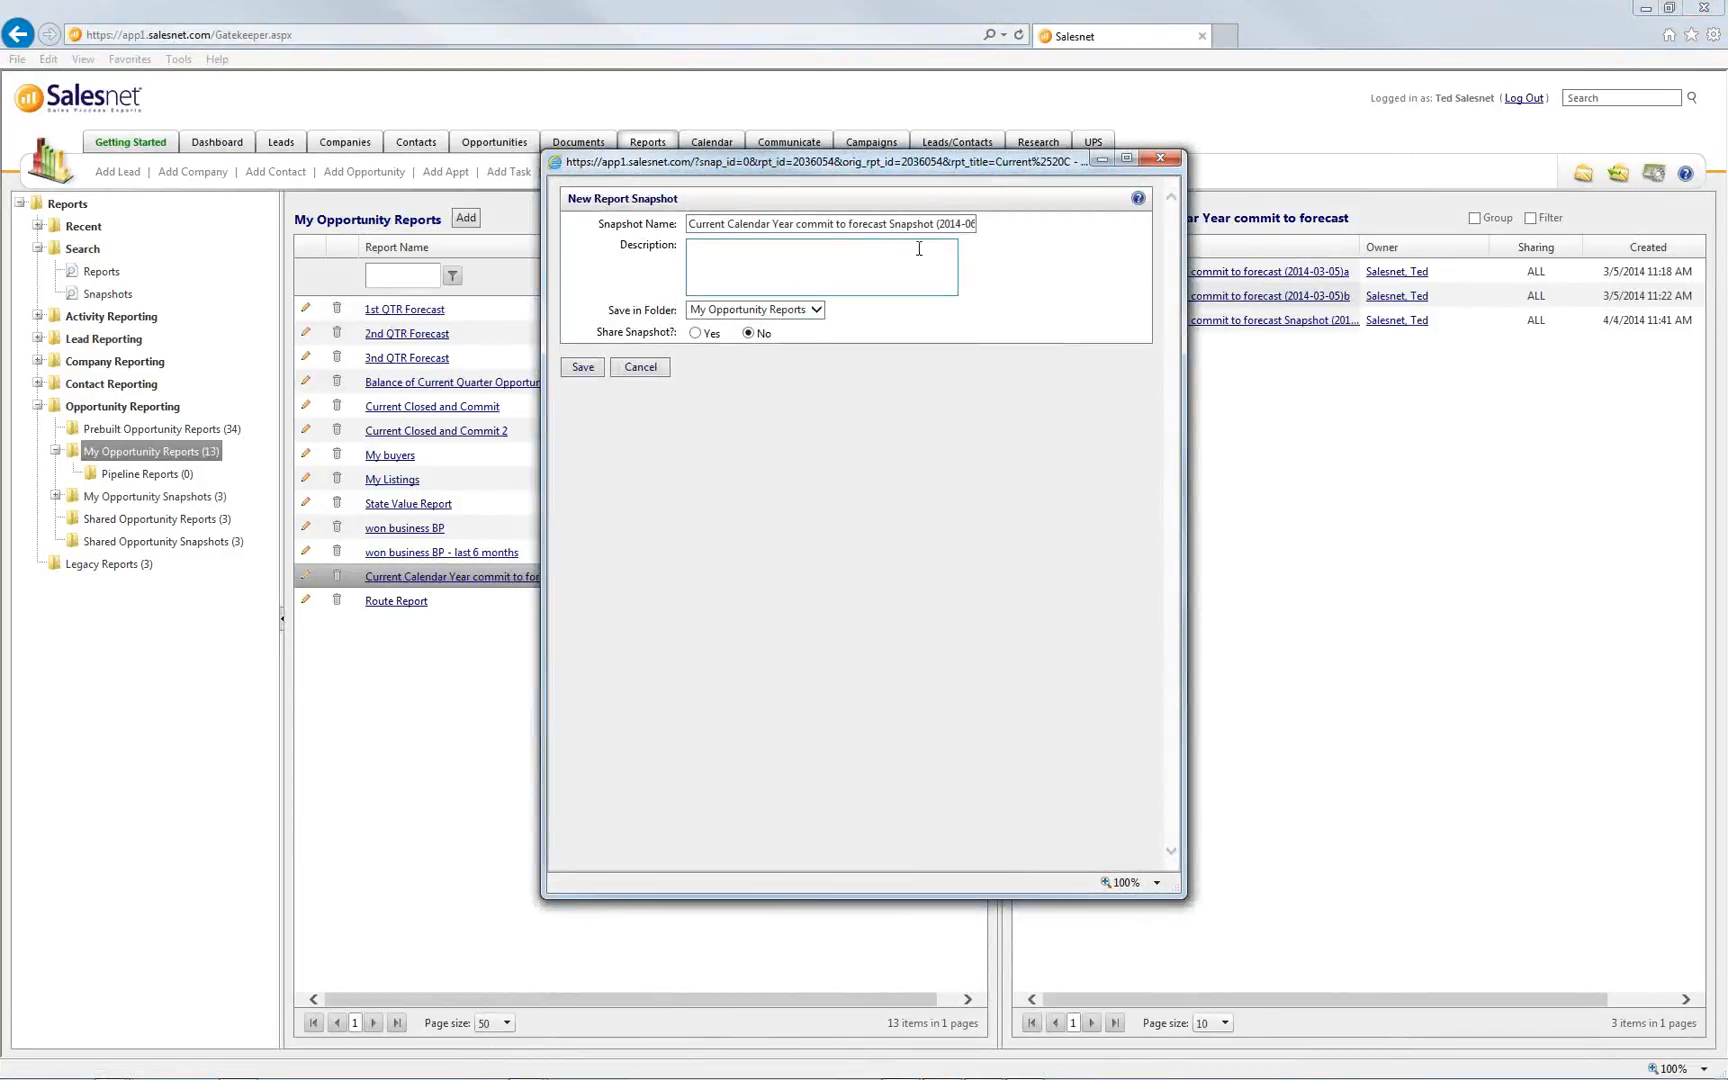
pyautogui.moveTo(689, 225); pyautogui.dragTo(966, 226)
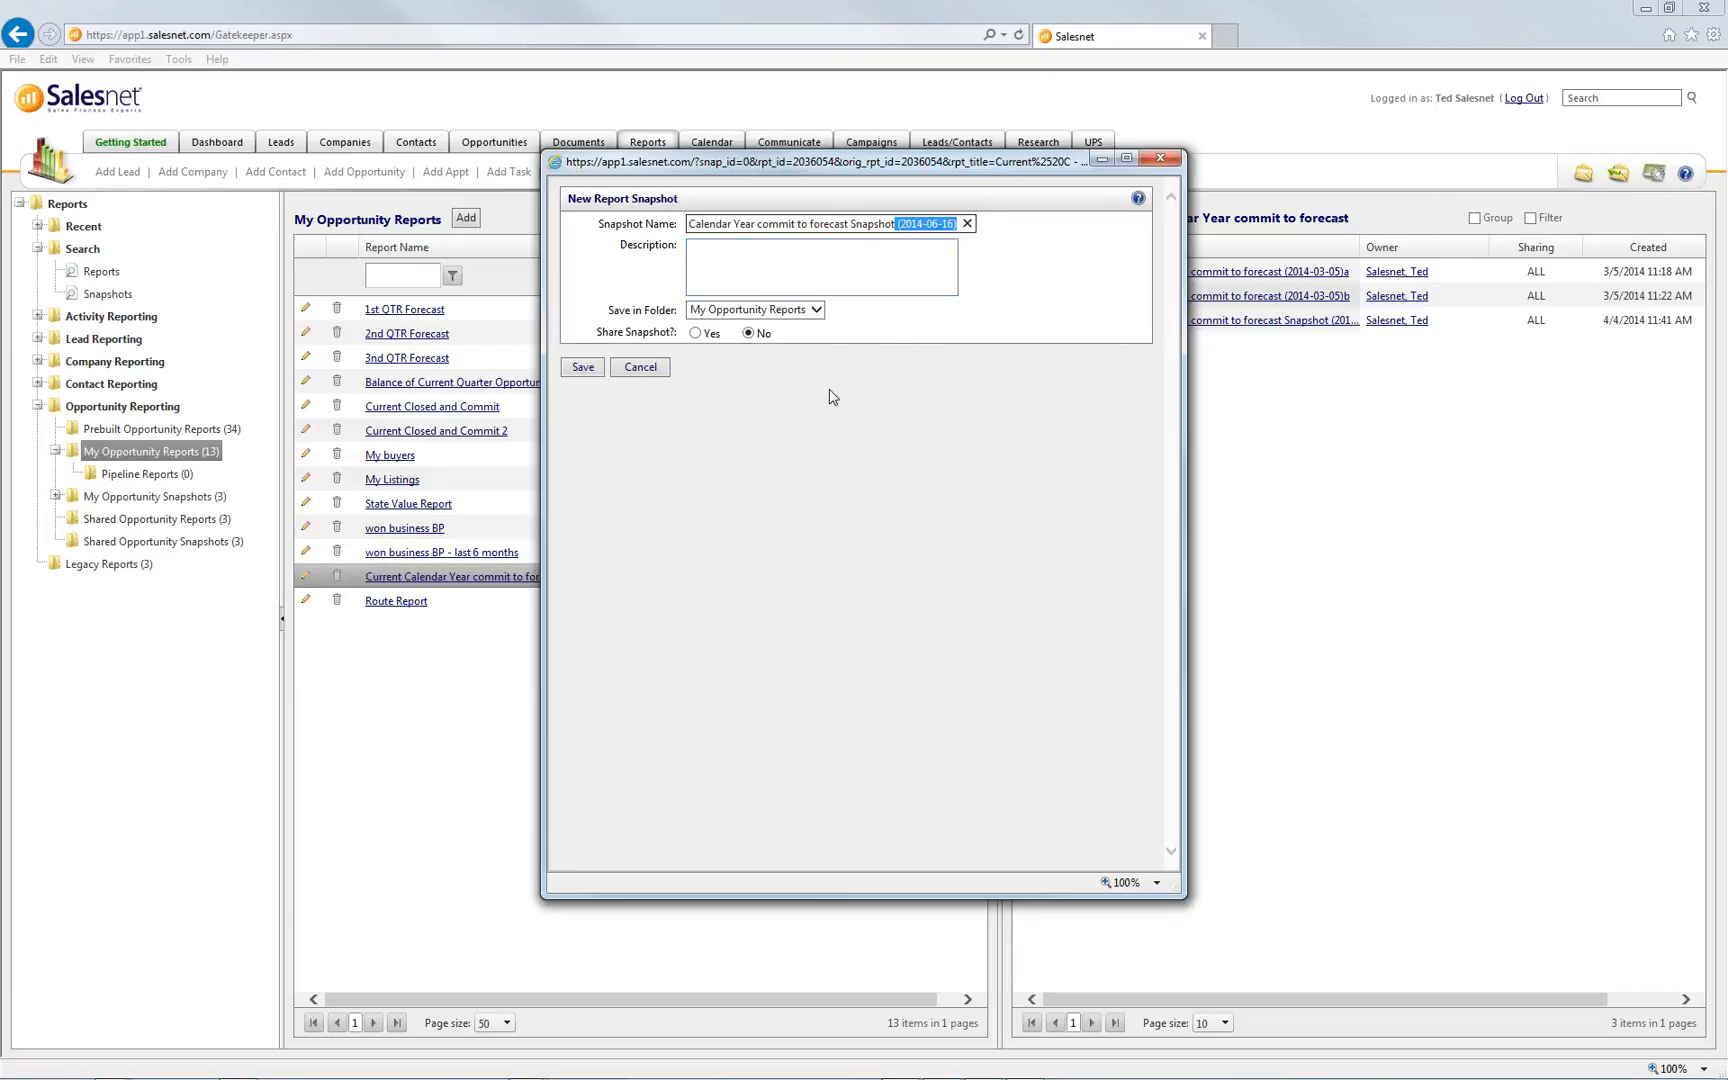
pyautogui.click(695, 333)
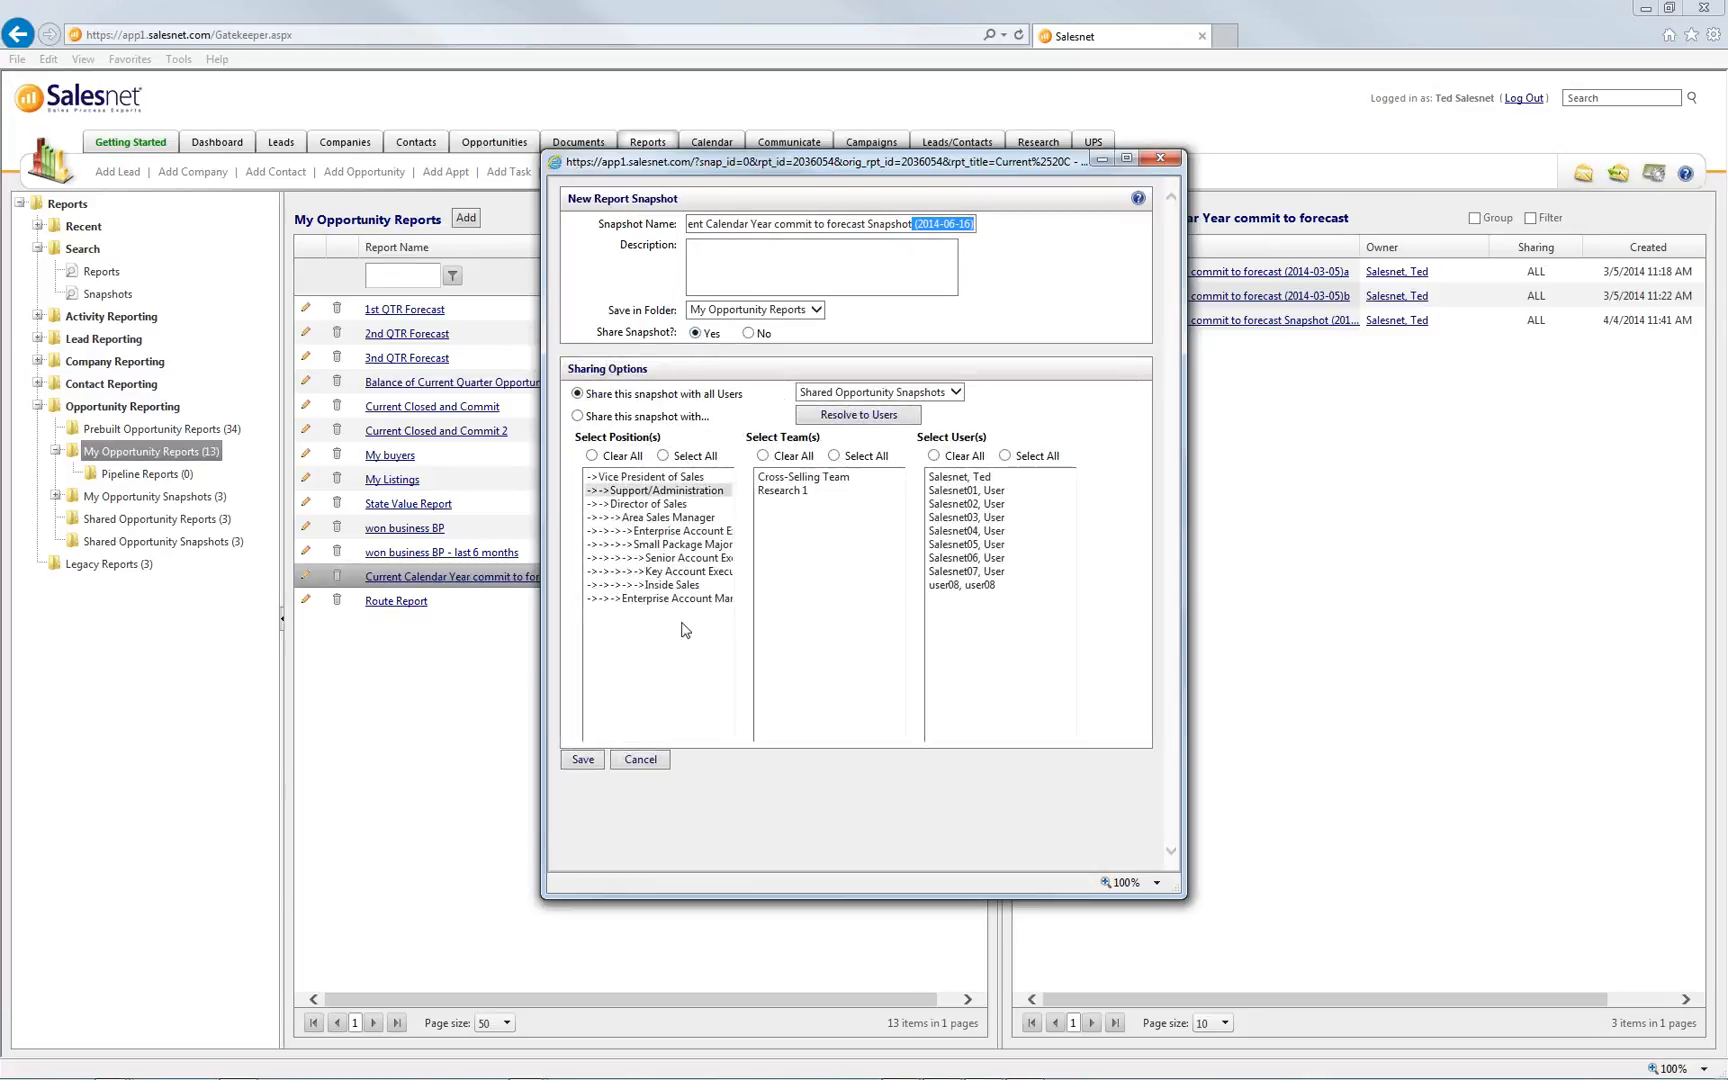
pyautogui.click(581, 762)
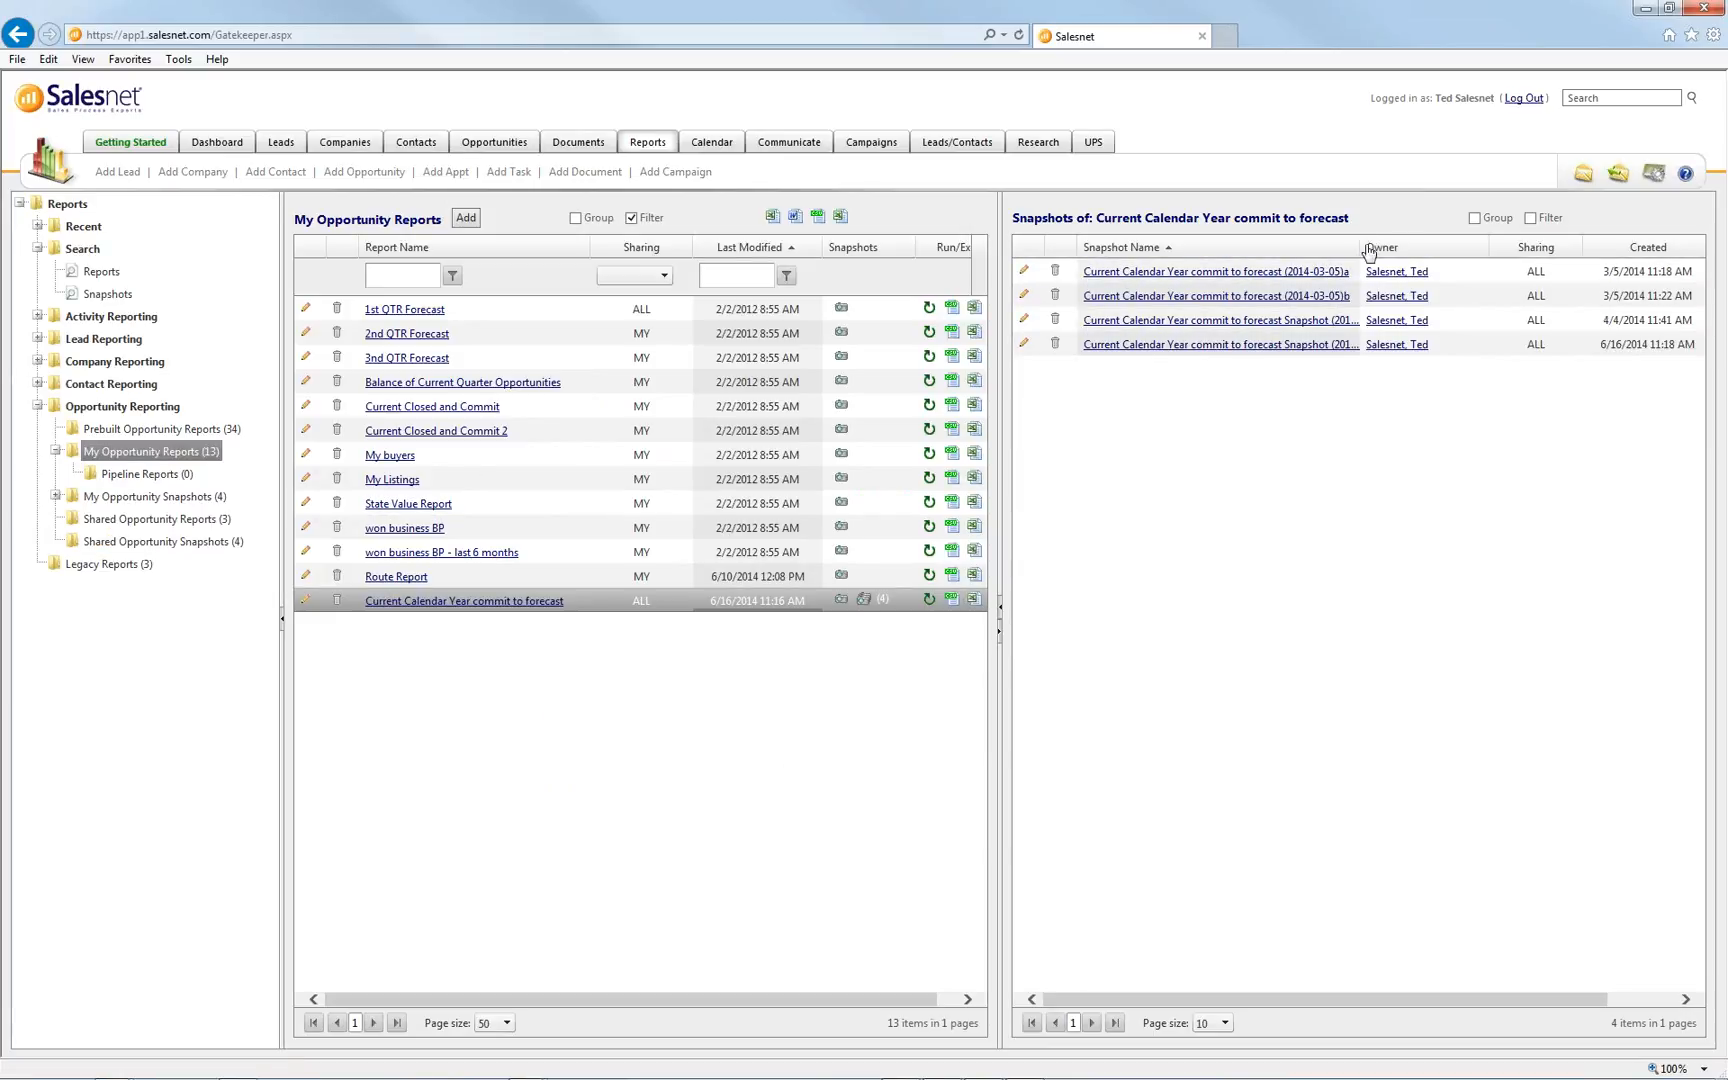
pyautogui.moveTo(1360, 244); pyautogui.dragTo(1456, 244)
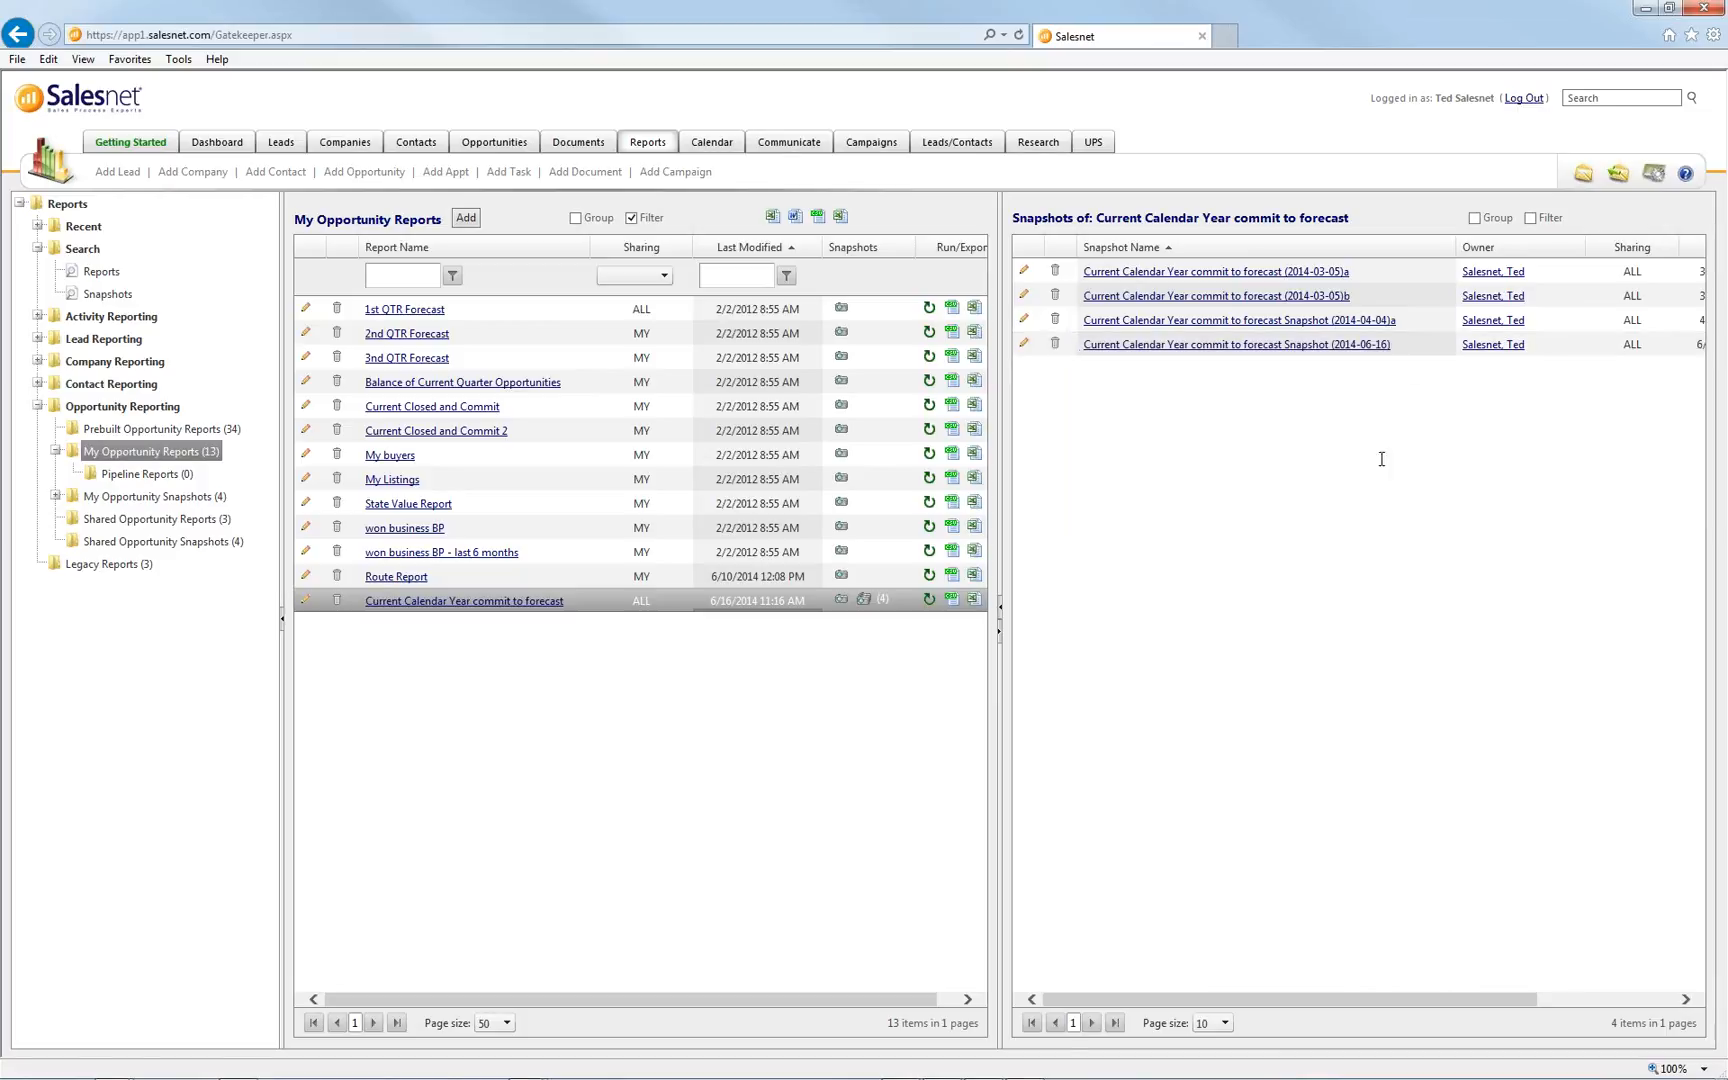
# Browse the Prebuilt Opportunity Reports folder and open the definition of All Overdue Opportunities
pyautogui.click(180, 427)
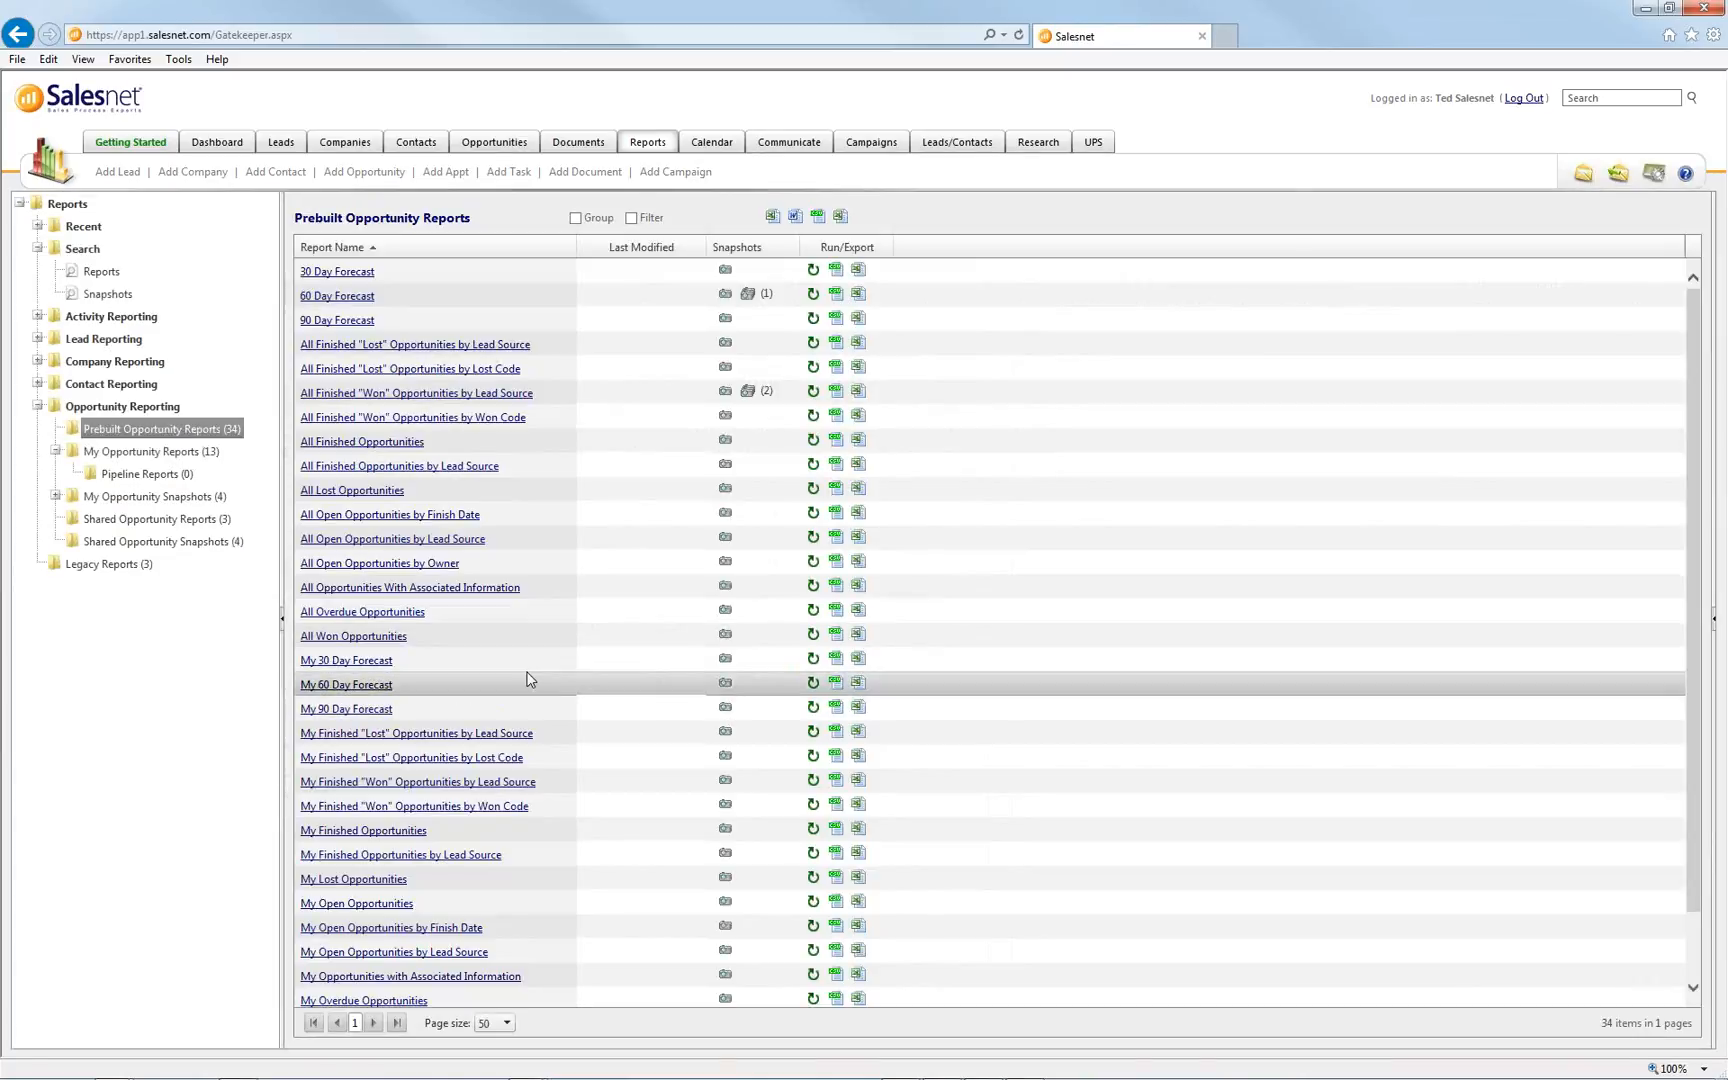
pyautogui.scroll(-2, 528, 680)
pyautogui.moveTo(368, 542)
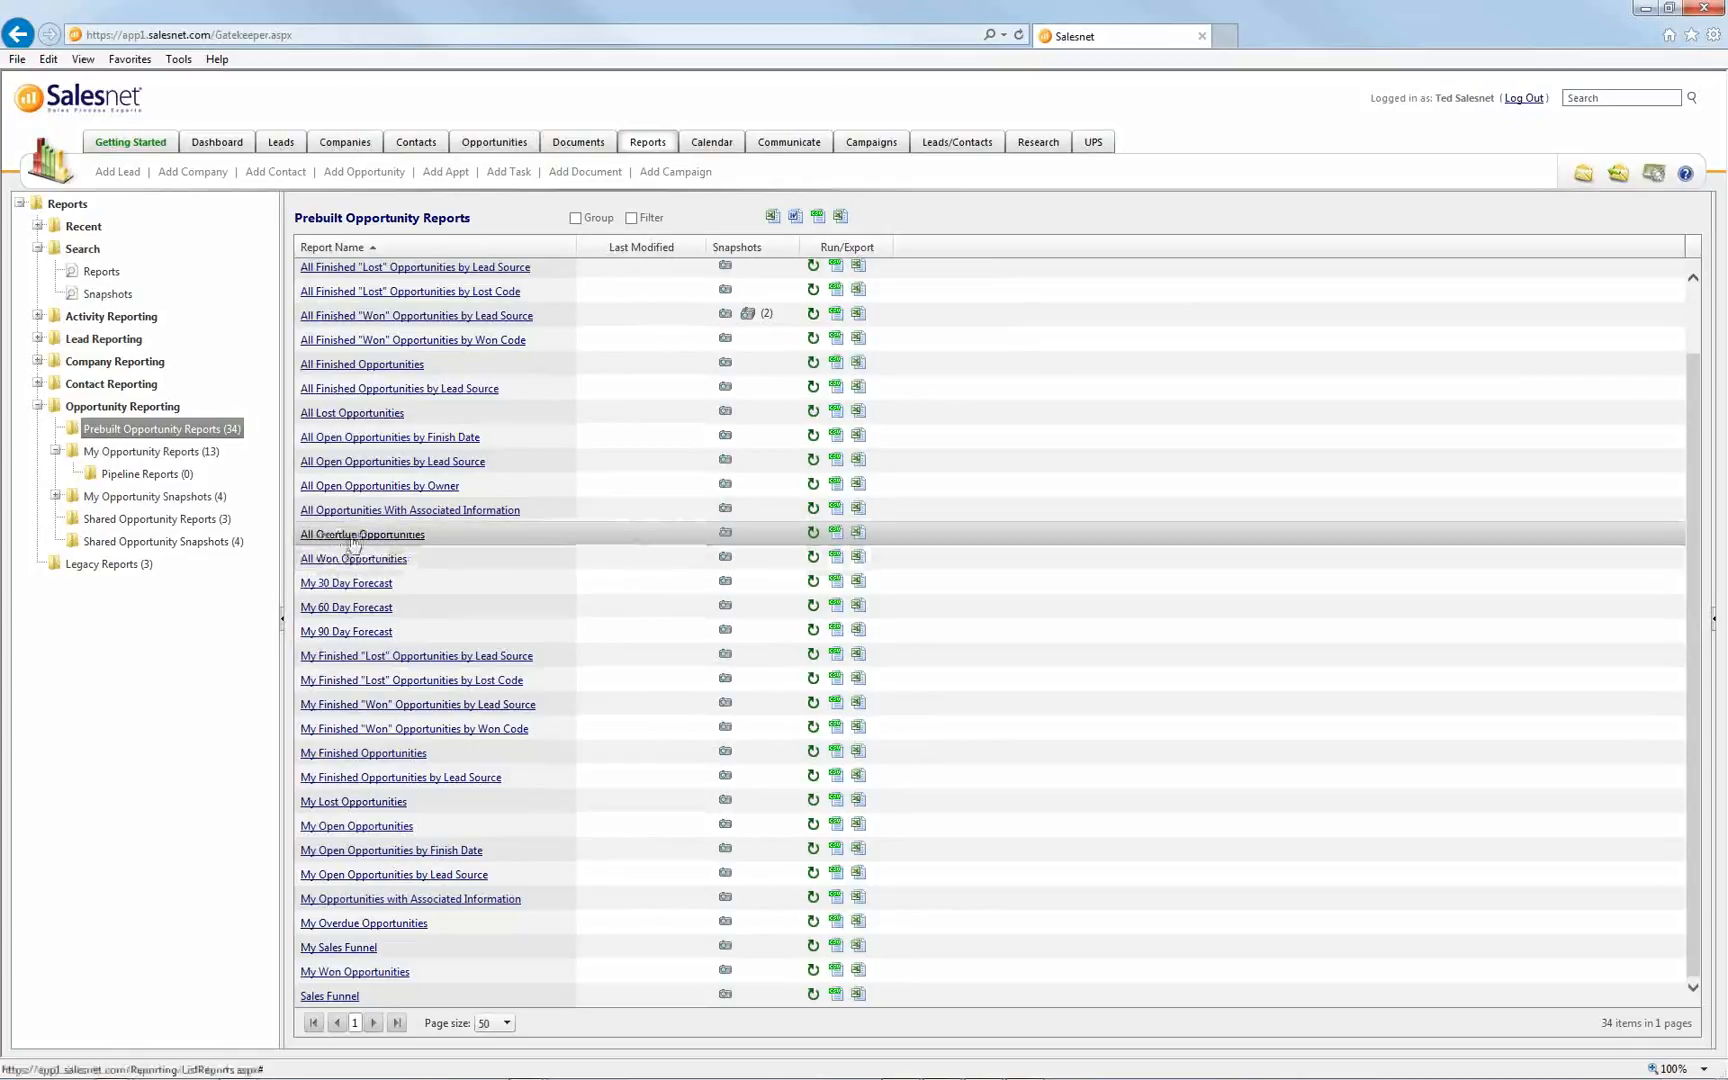
pyautogui.click(353, 538)
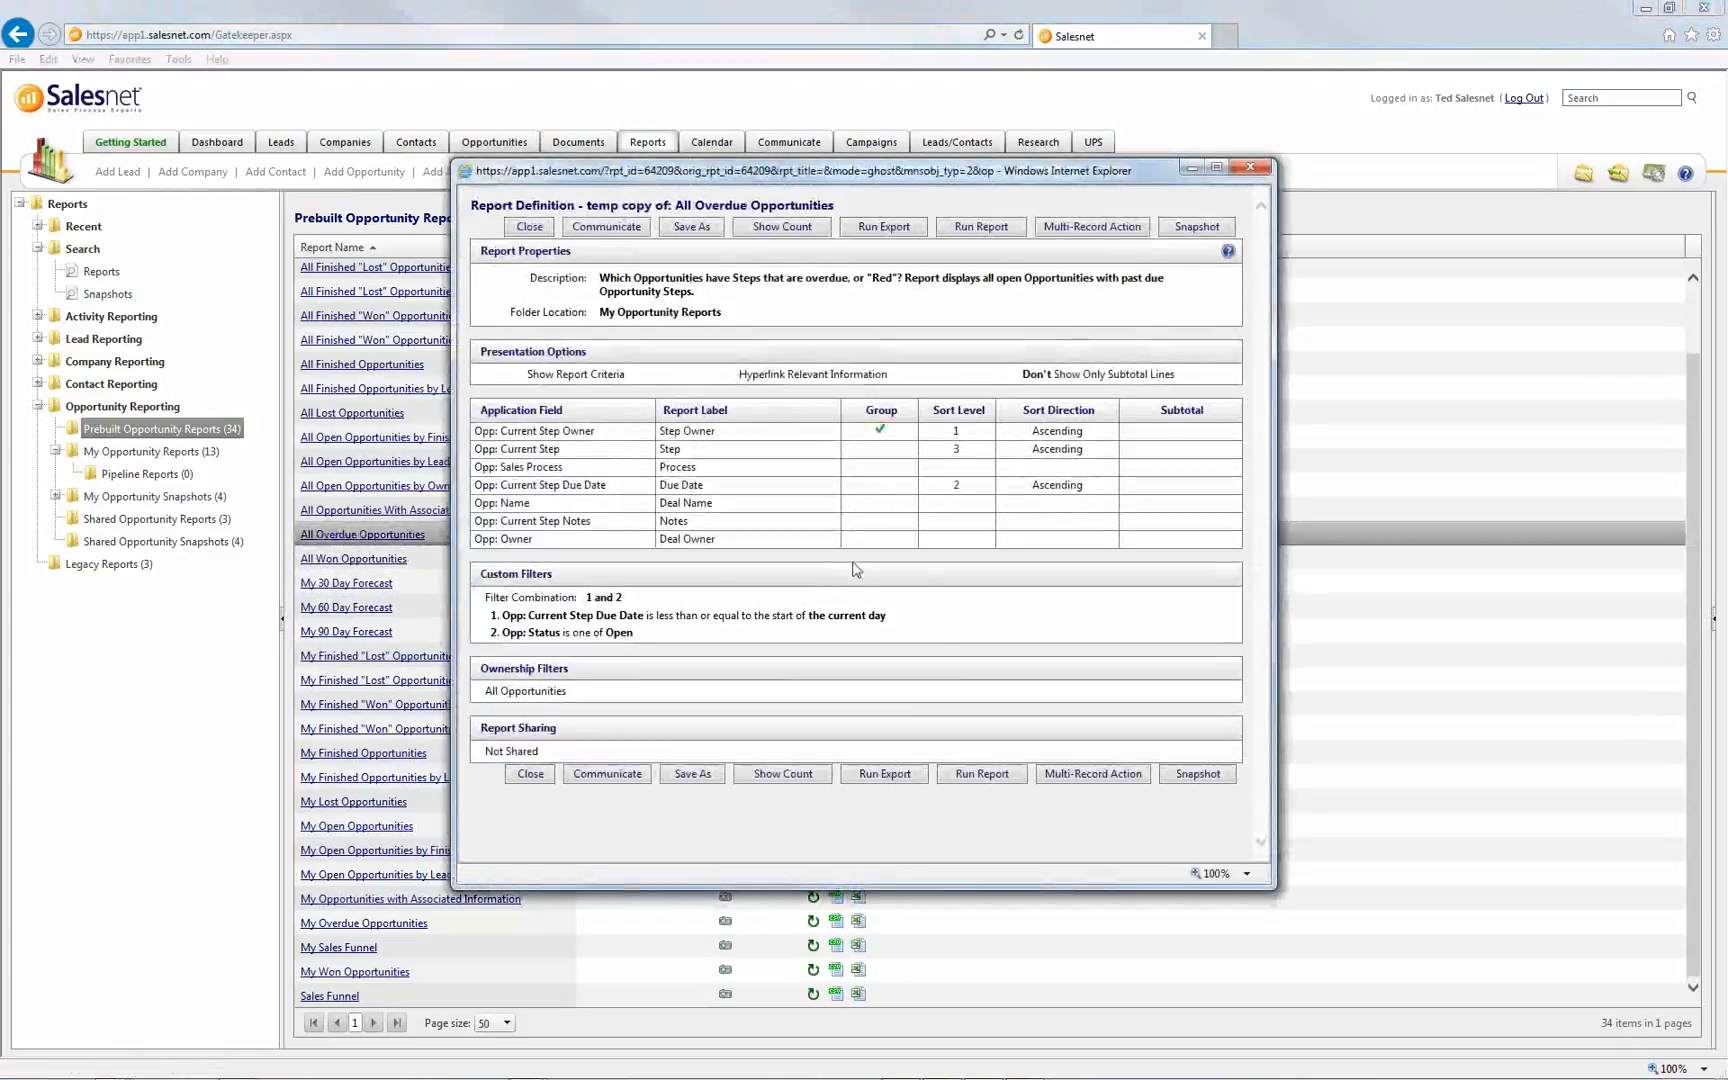
# Check the record count of All Overdue Opportunities and review its application field layout
pyautogui.click(762, 229)
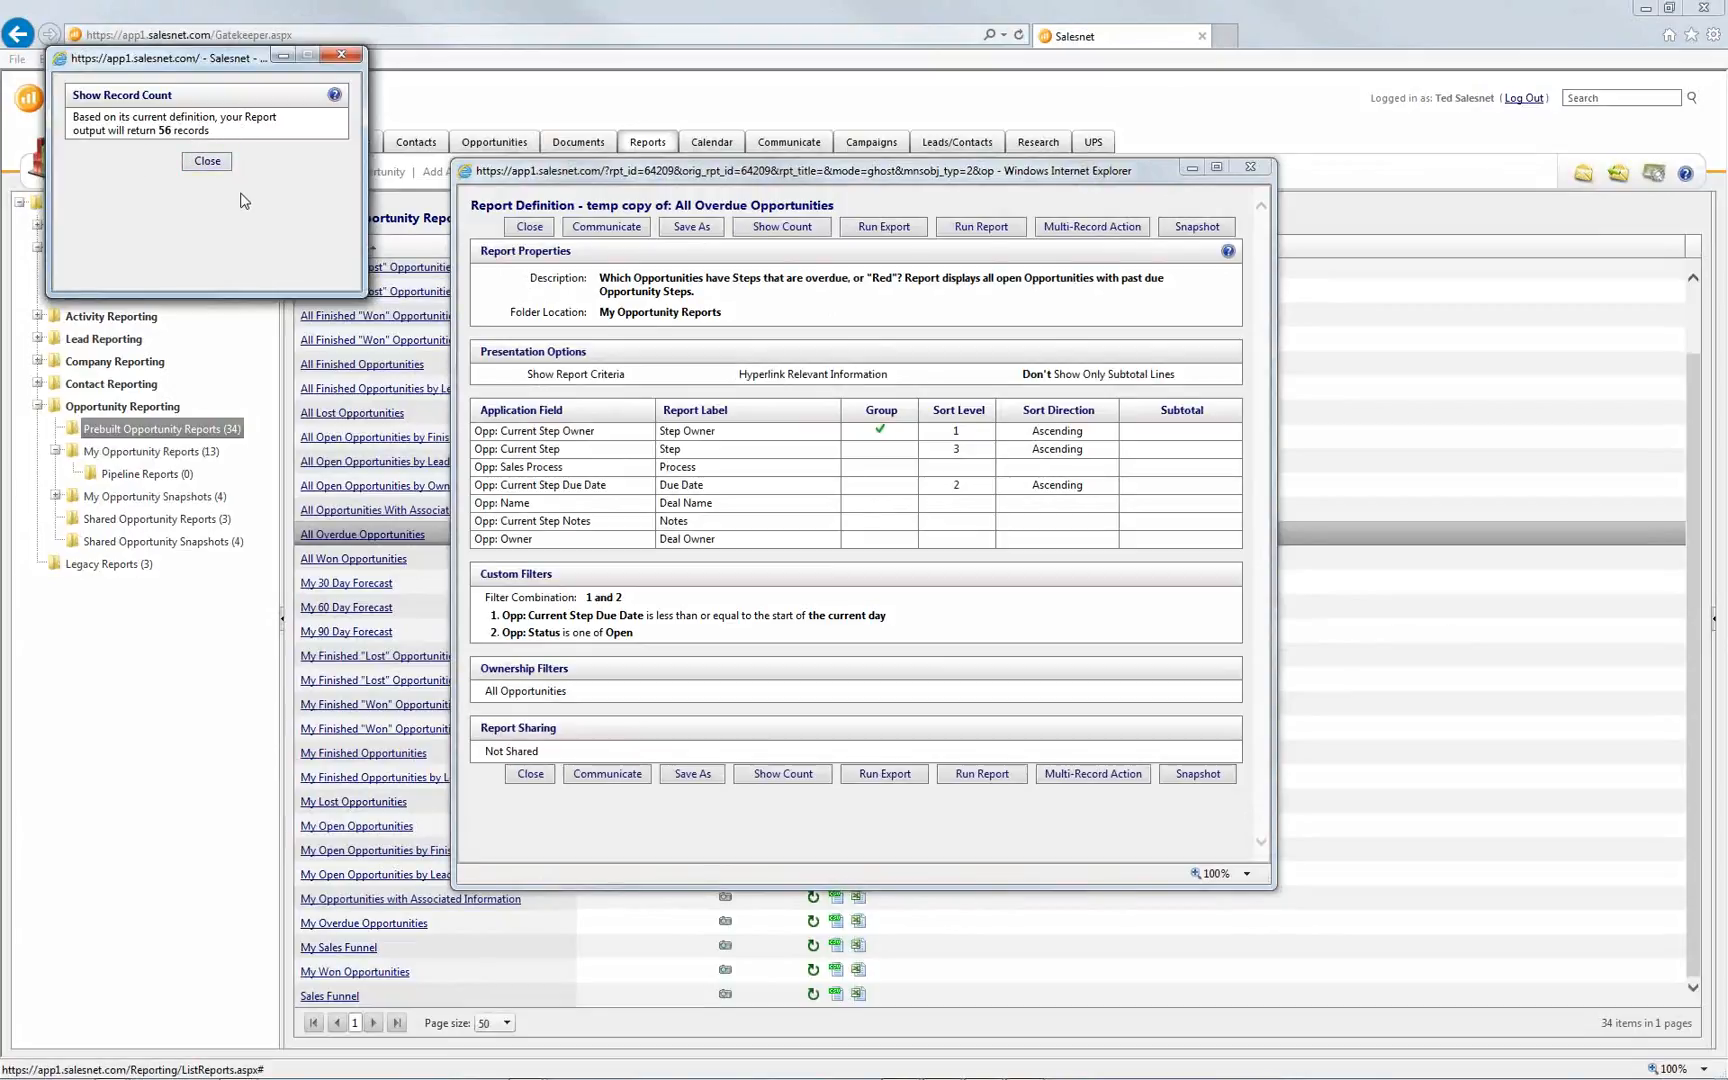
pyautogui.click(212, 168)
pyautogui.moveTo(752, 545); pyautogui.dragTo(508, 430)
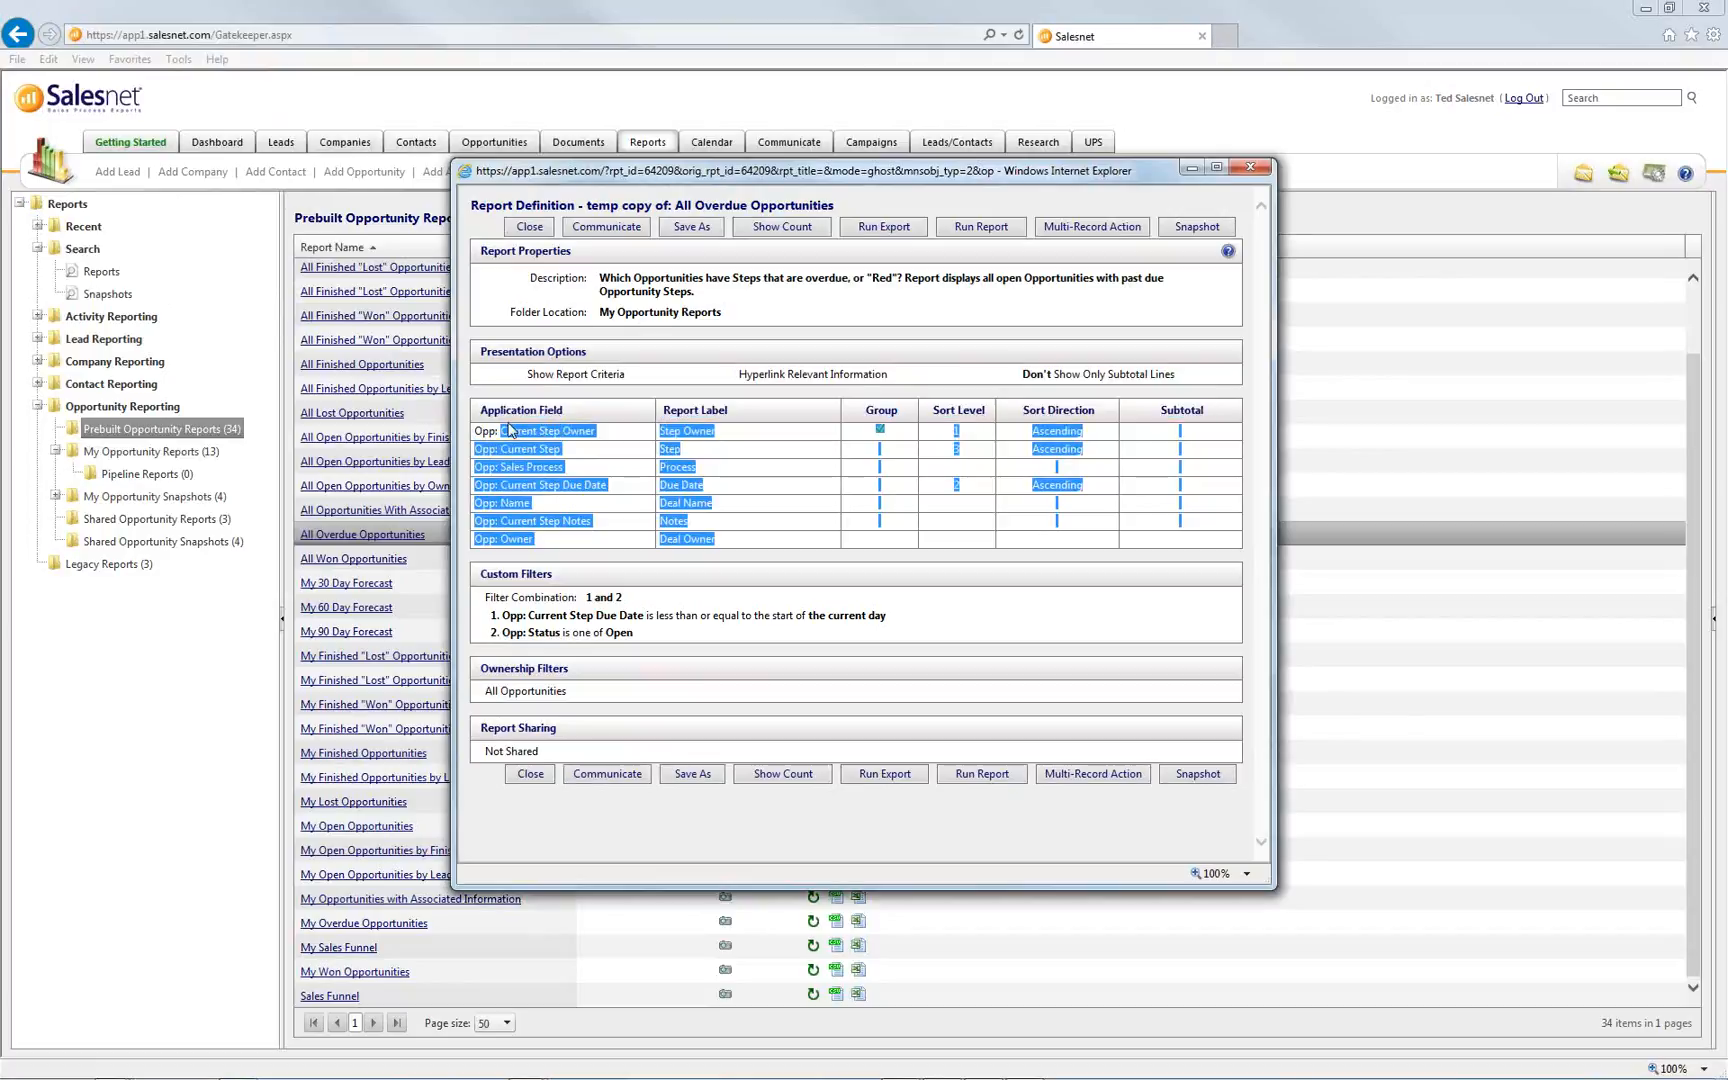
pyautogui.moveTo(766, 538); pyautogui.dragTo(490, 408)
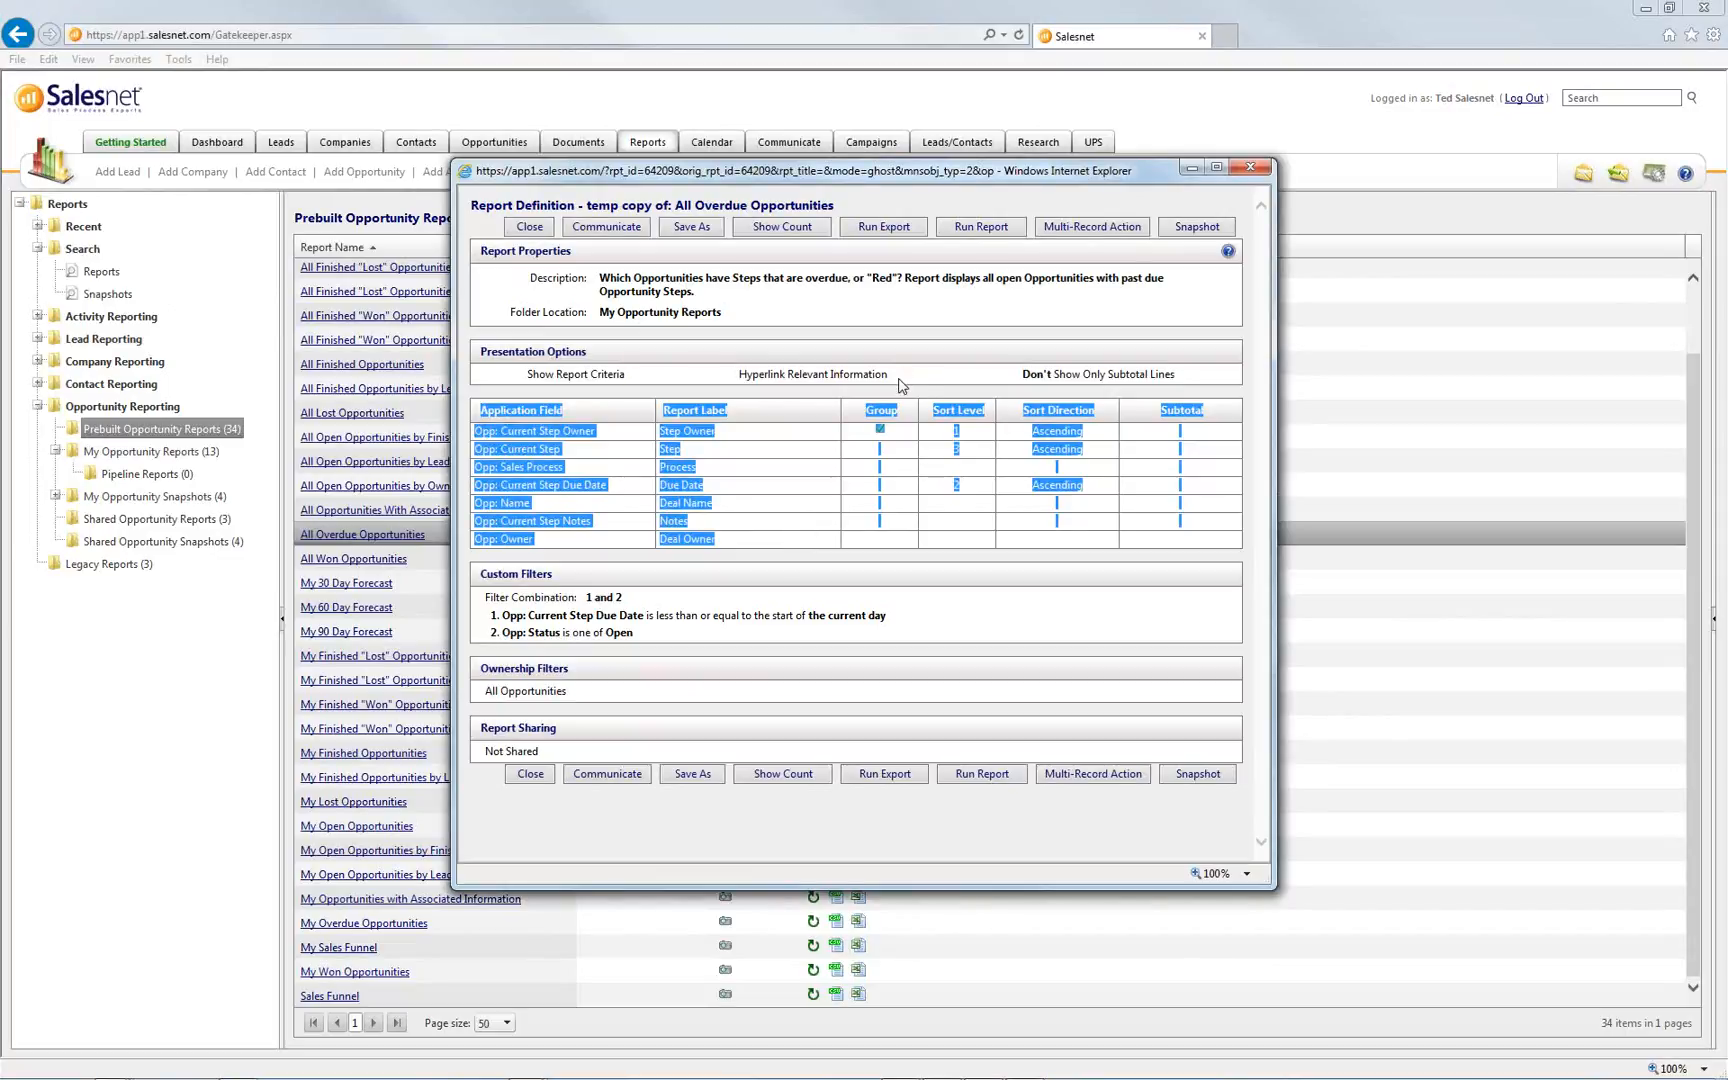
# Save a copy of the report as All Overdue Opps for Demo in the Pipeline Reports folder, with the description cleared
pyautogui.click(698, 232)
pyautogui.moveTo(851, 428); pyautogui.dragTo(705, 418)
pyautogui.press('Delete')
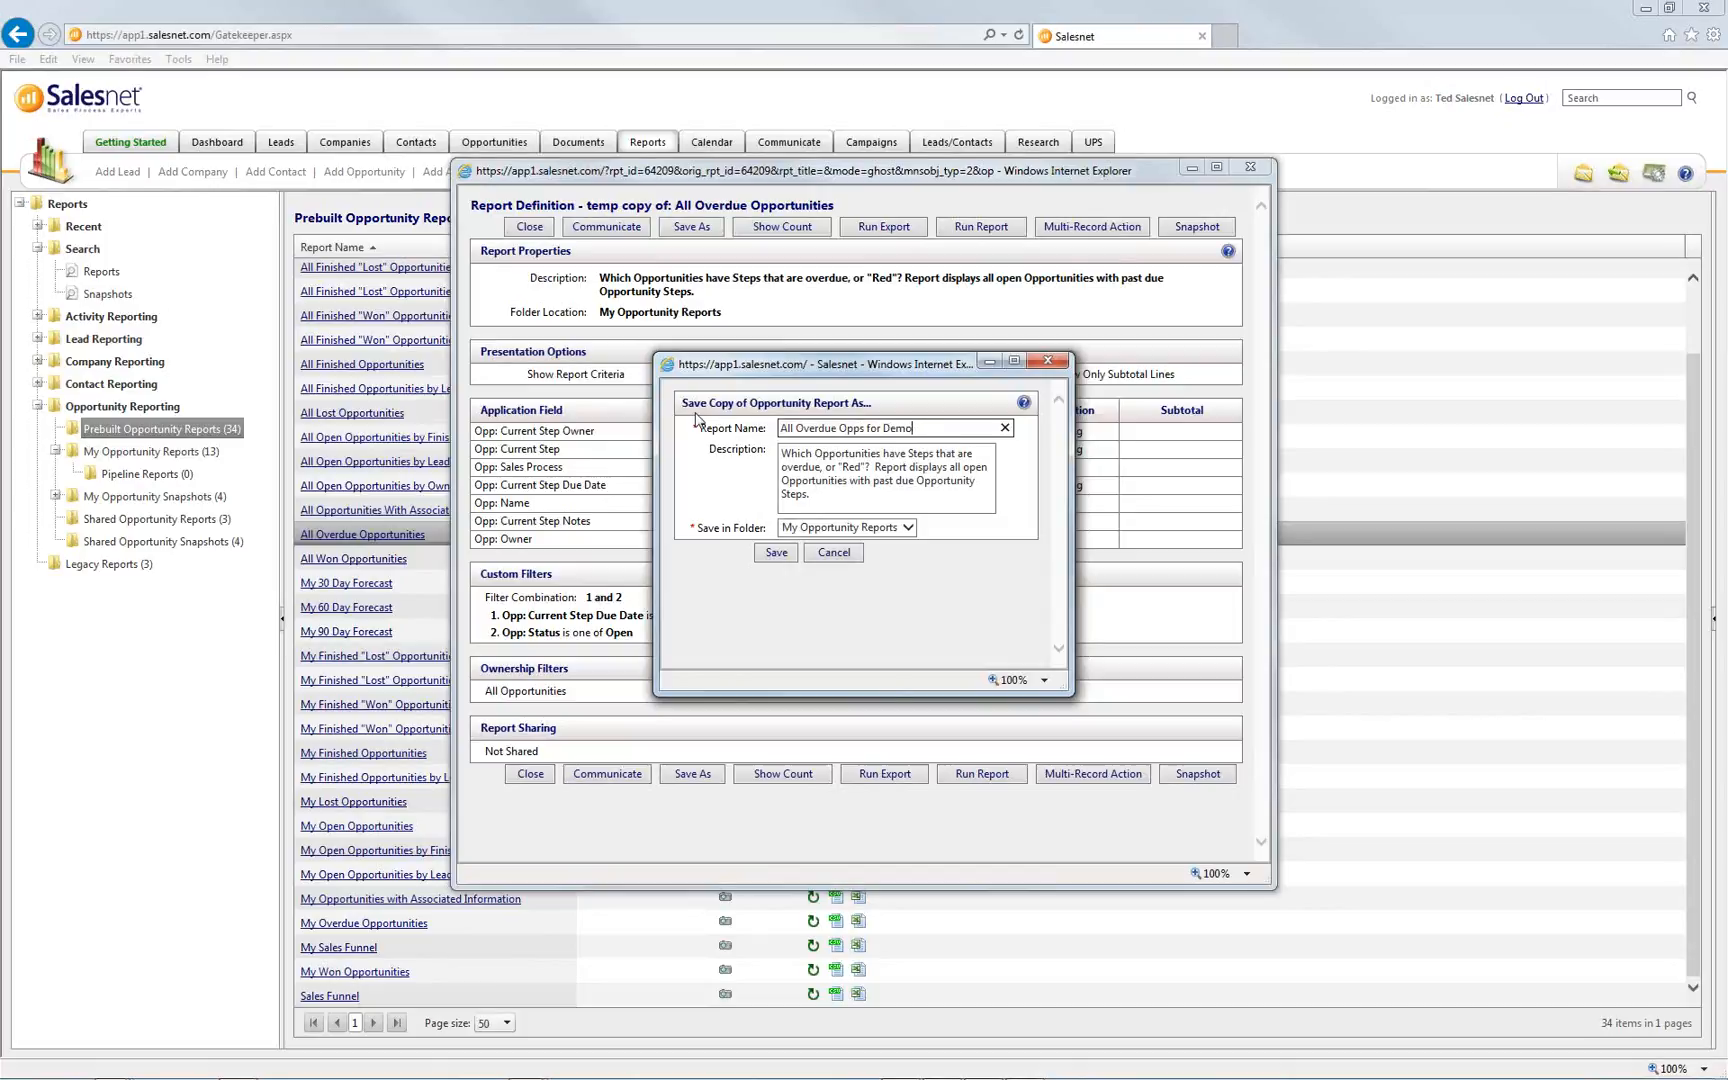
pyautogui.moveTo(841, 498); pyautogui.dragTo(749, 432)
pyautogui.press('Delete')
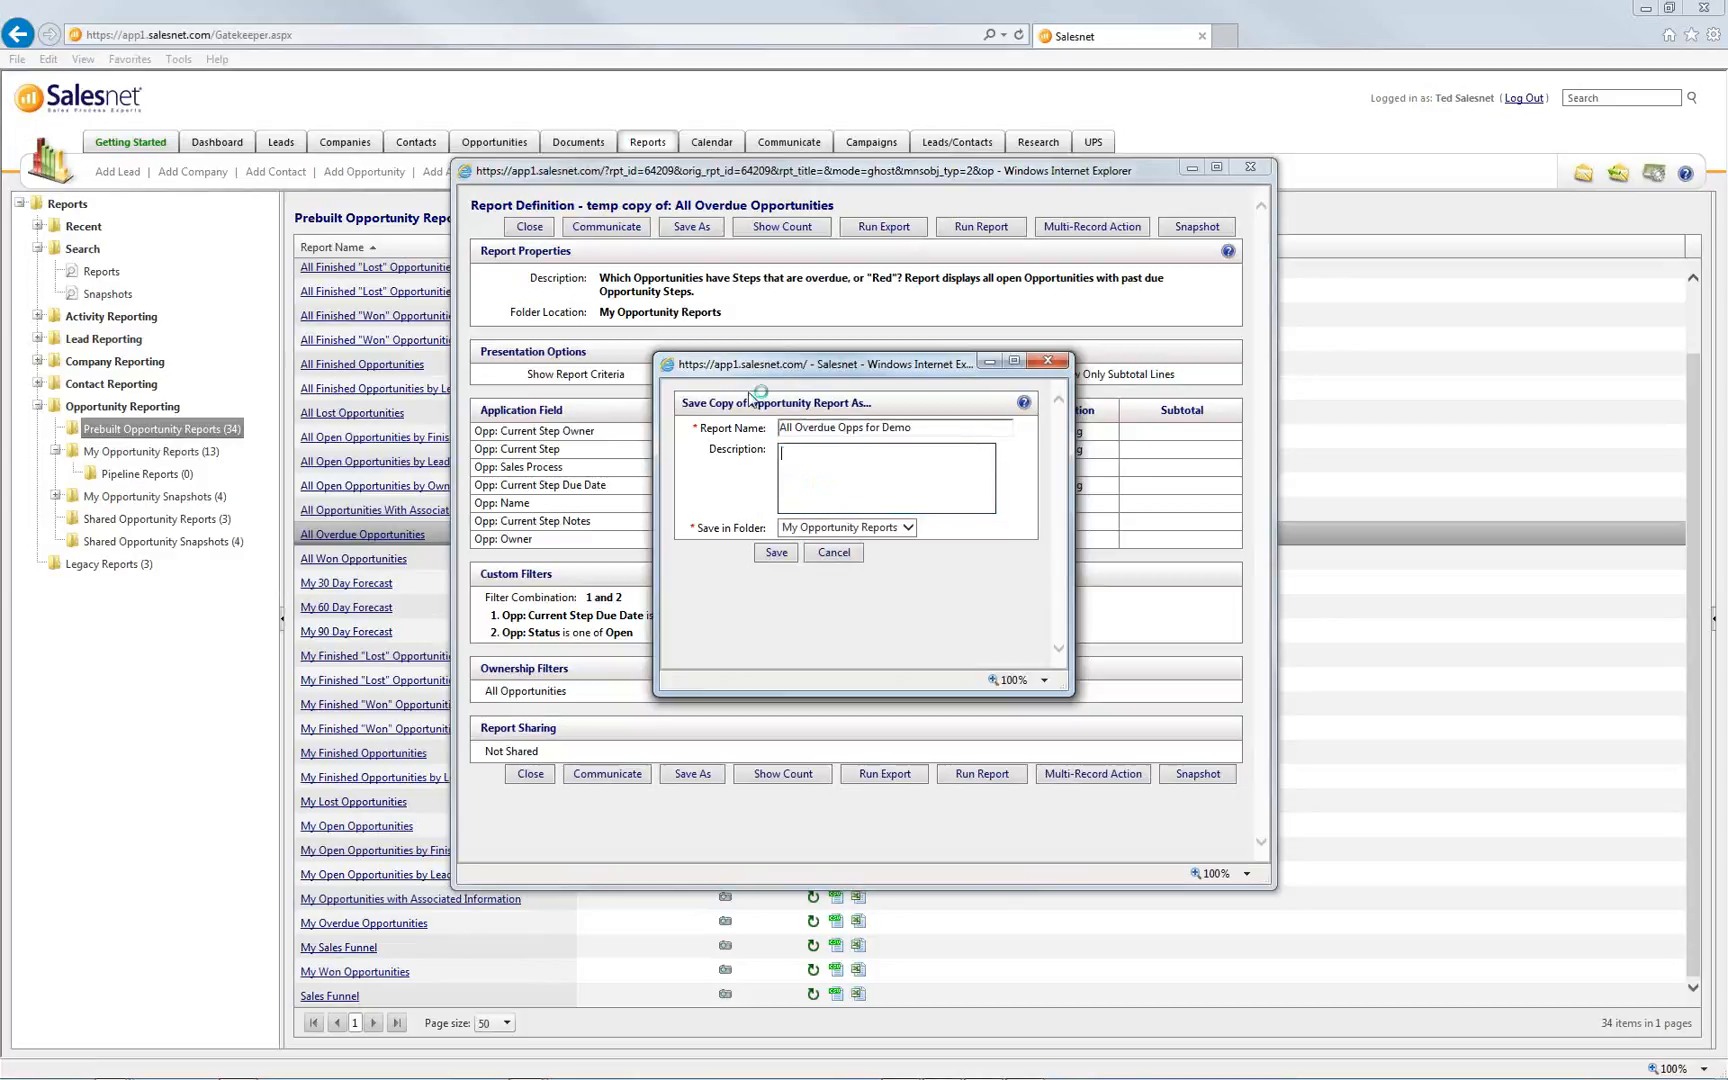
pyautogui.click(875, 529)
pyautogui.click(872, 541)
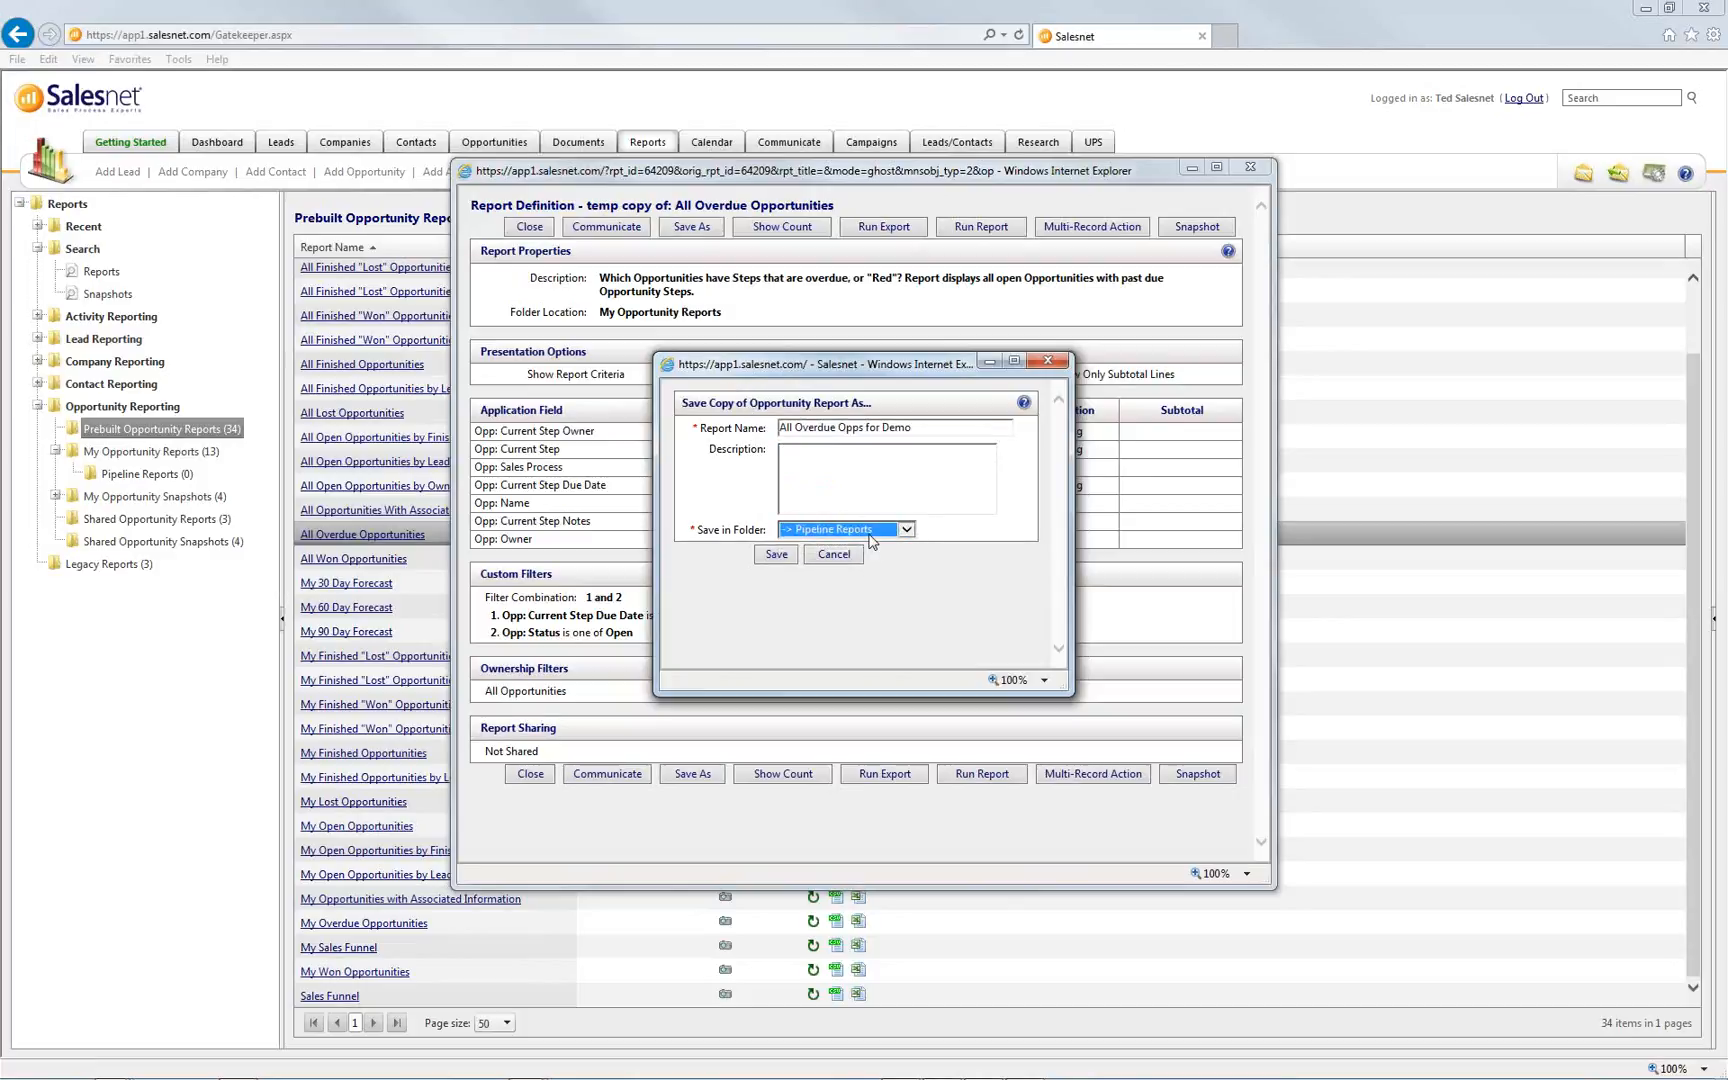
pyautogui.click(843, 533)
pyautogui.click(812, 531)
pyautogui.click(776, 556)
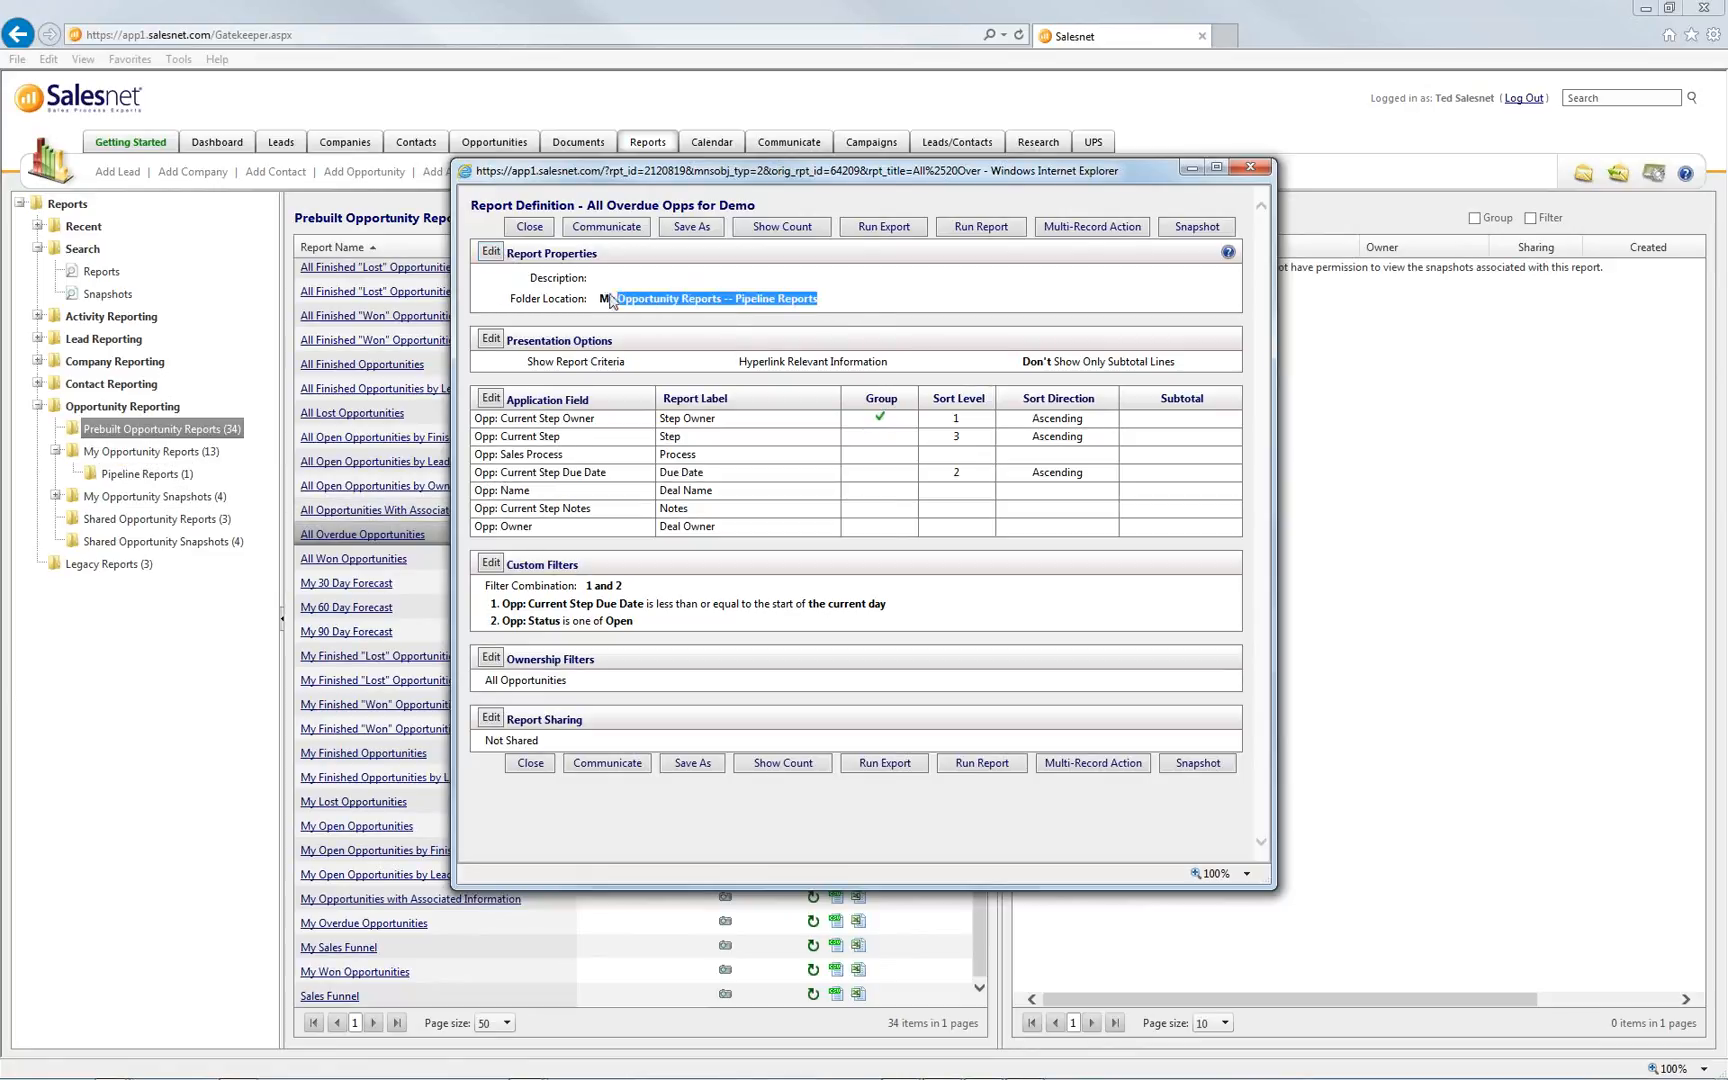
# Review the copied report's properties, and try enabling Show Only Subtotal Lines in its presentation options
pyautogui.click(494, 261)
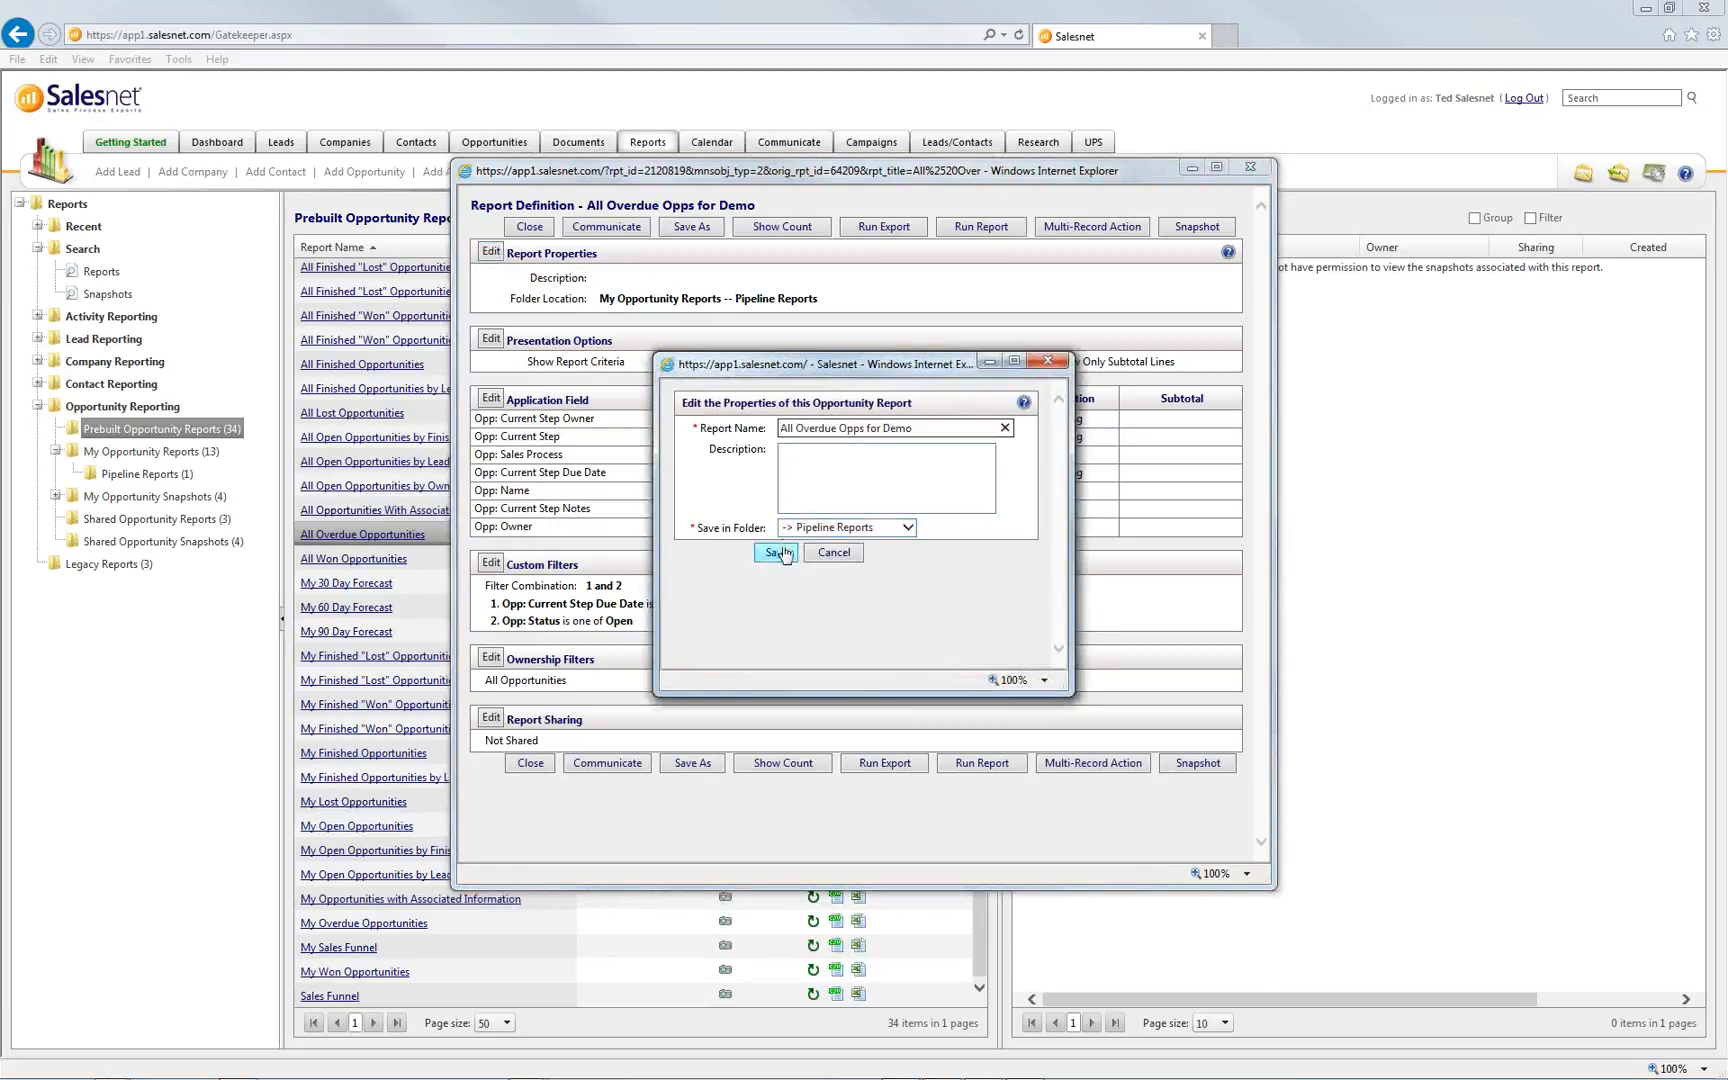
pyautogui.click(828, 556)
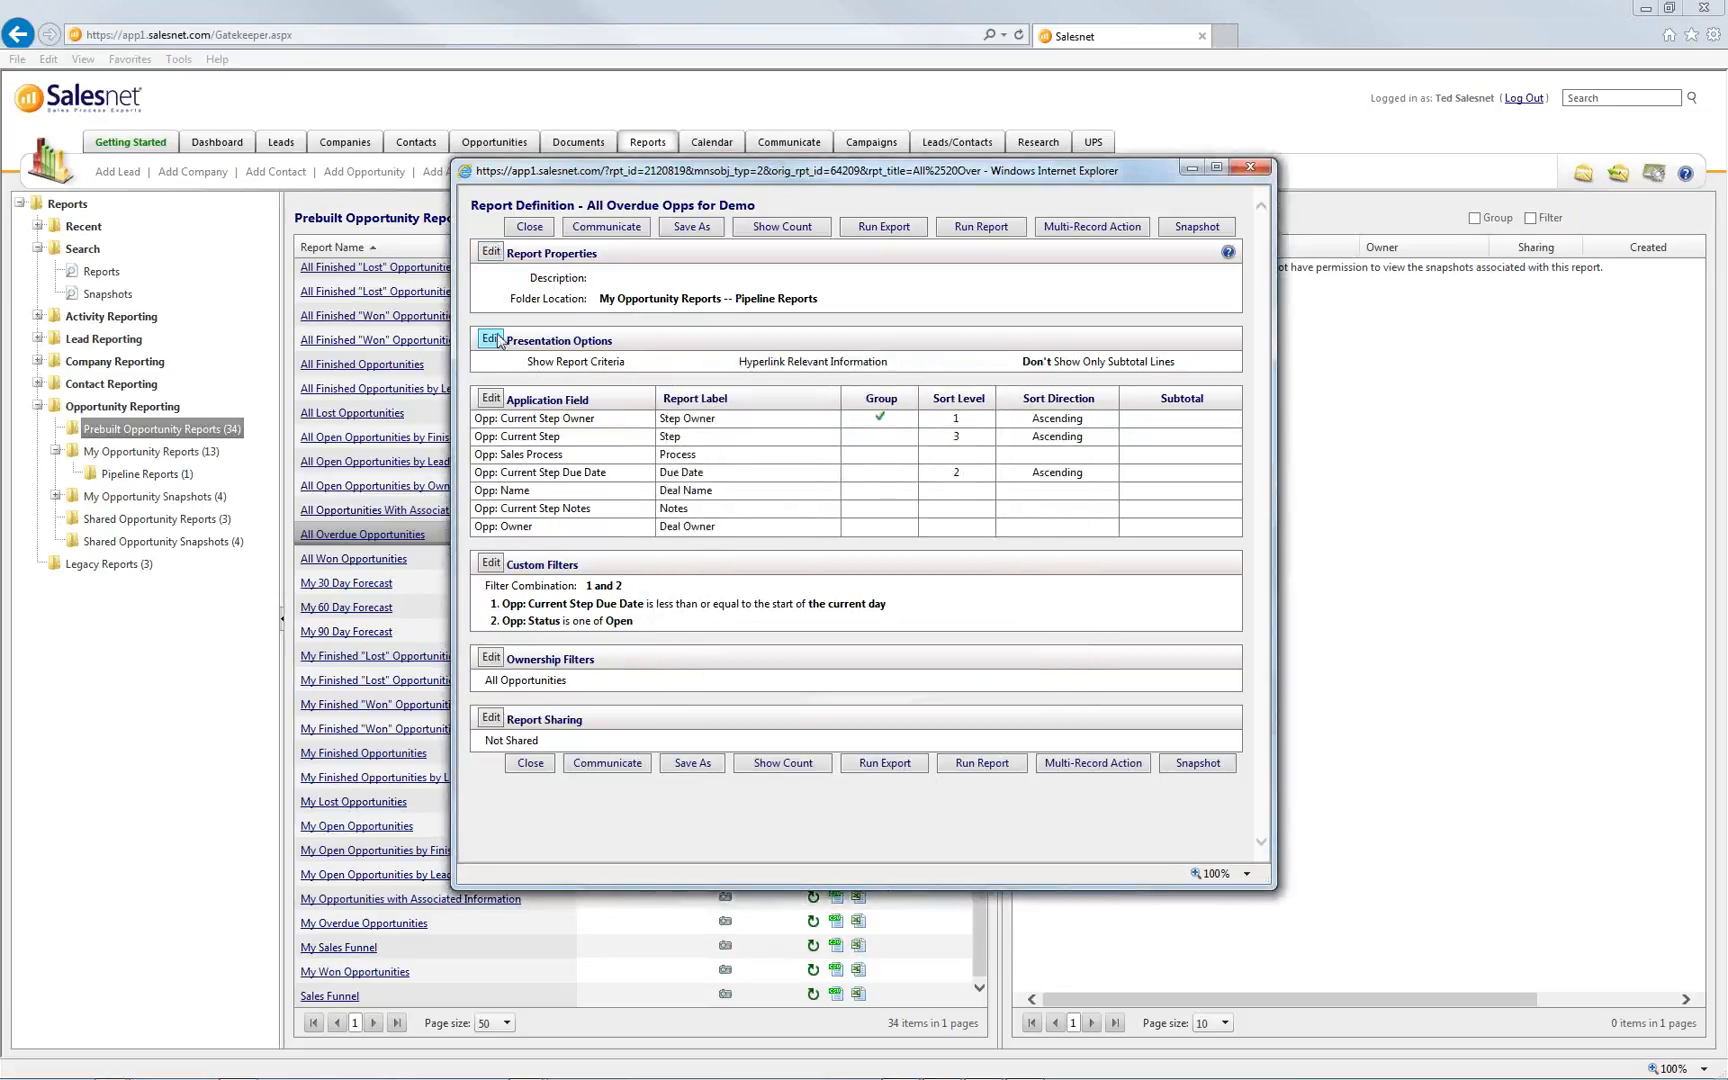
pyautogui.click(492, 340)
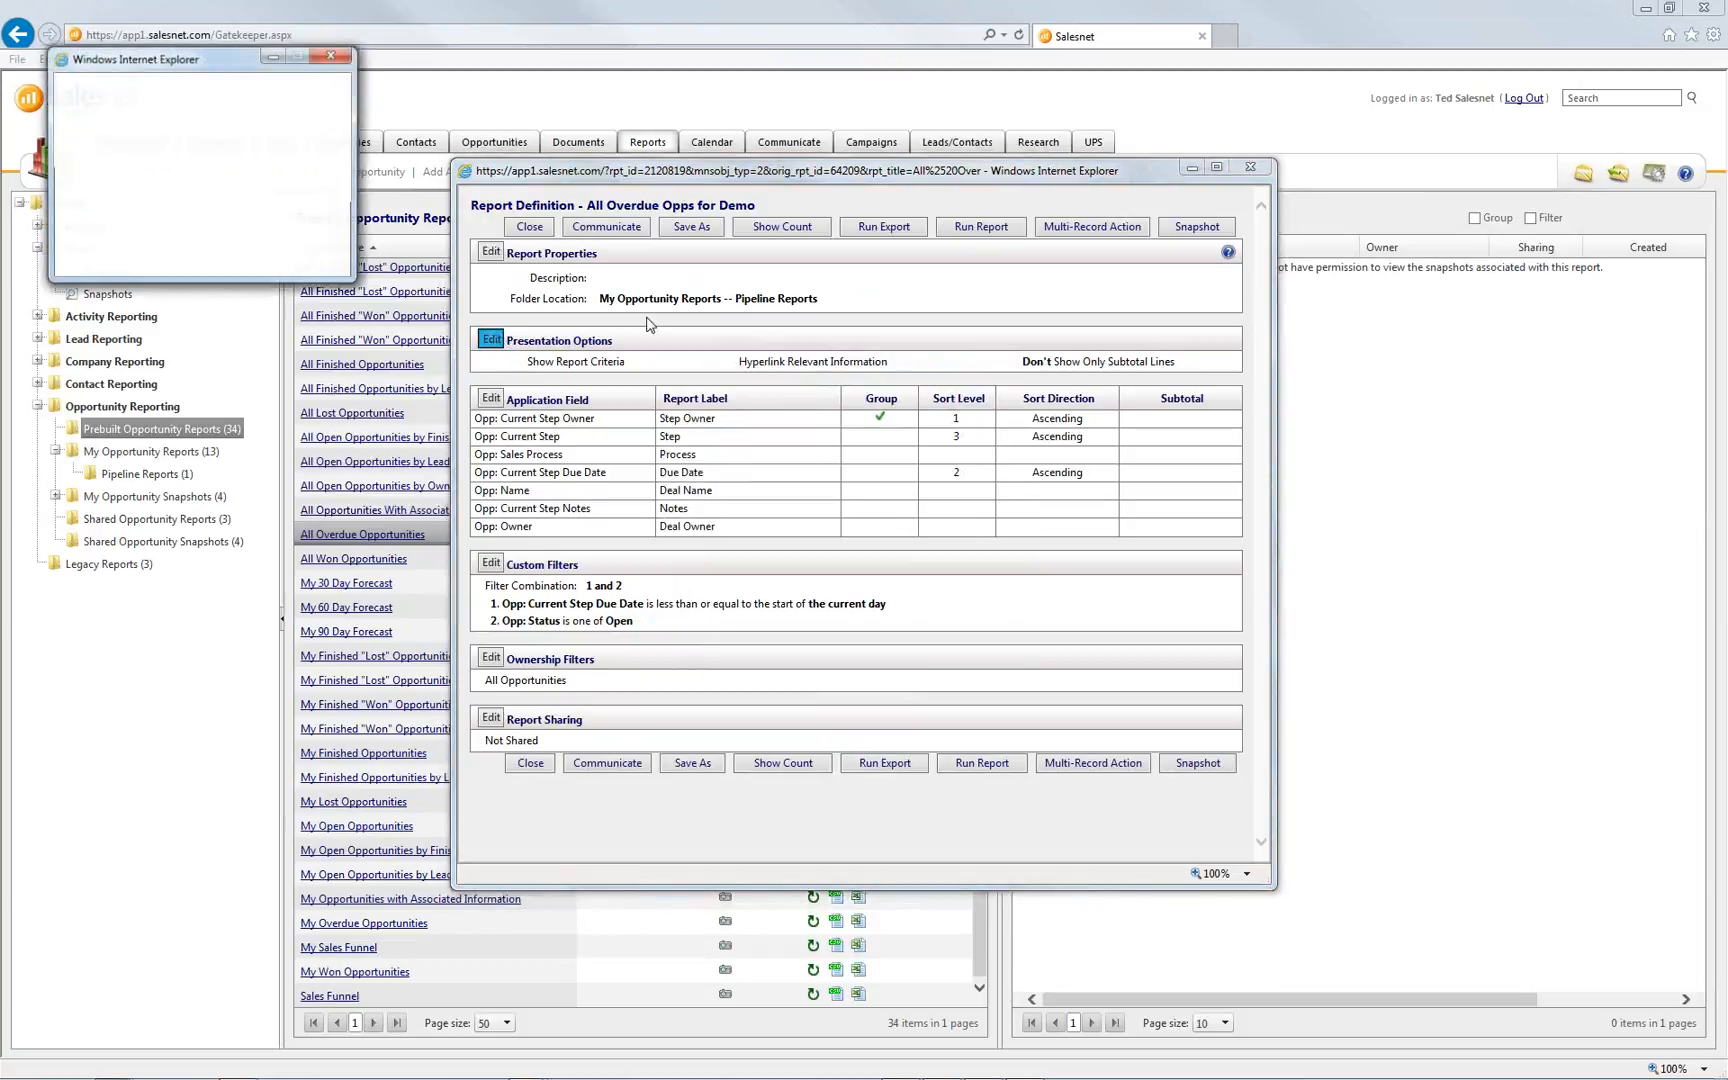
pyautogui.moveTo(250, 76); pyautogui.dragTo(897, 432)
pyautogui.moveTo(905, 510); pyautogui.dragTo(724, 487)
pyautogui.click(866, 539)
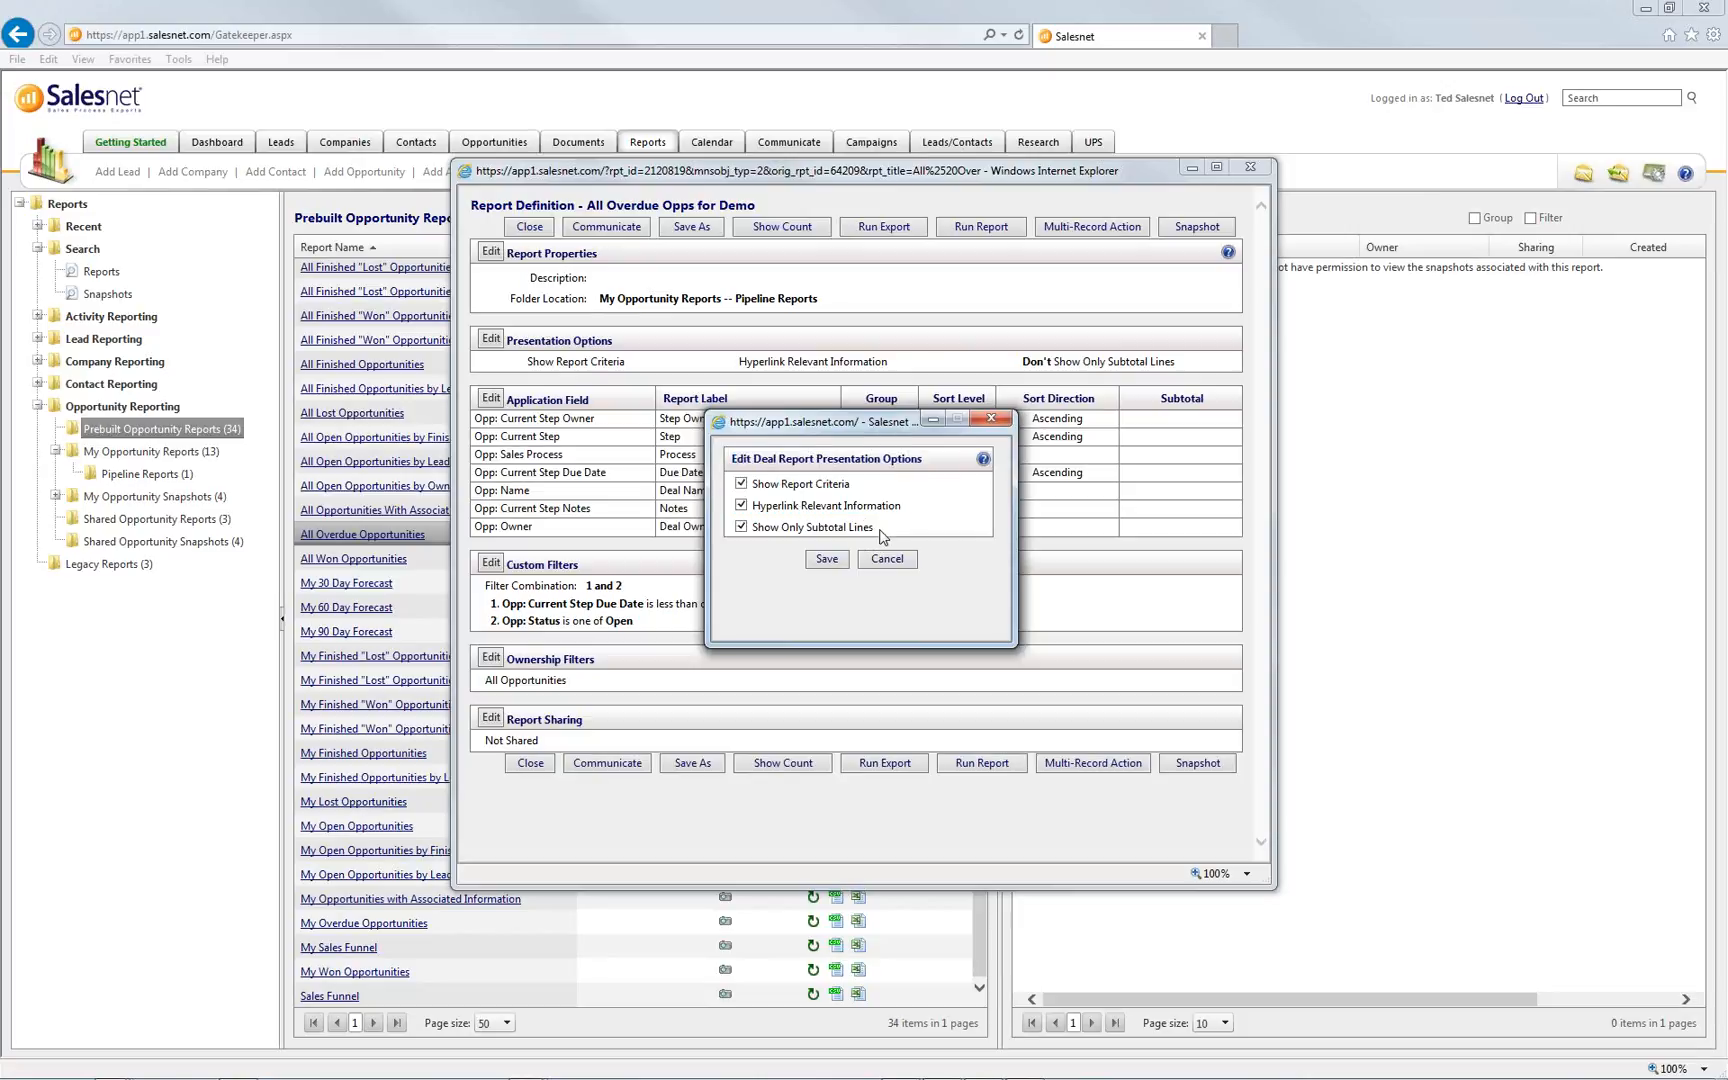
pyautogui.click(823, 563)
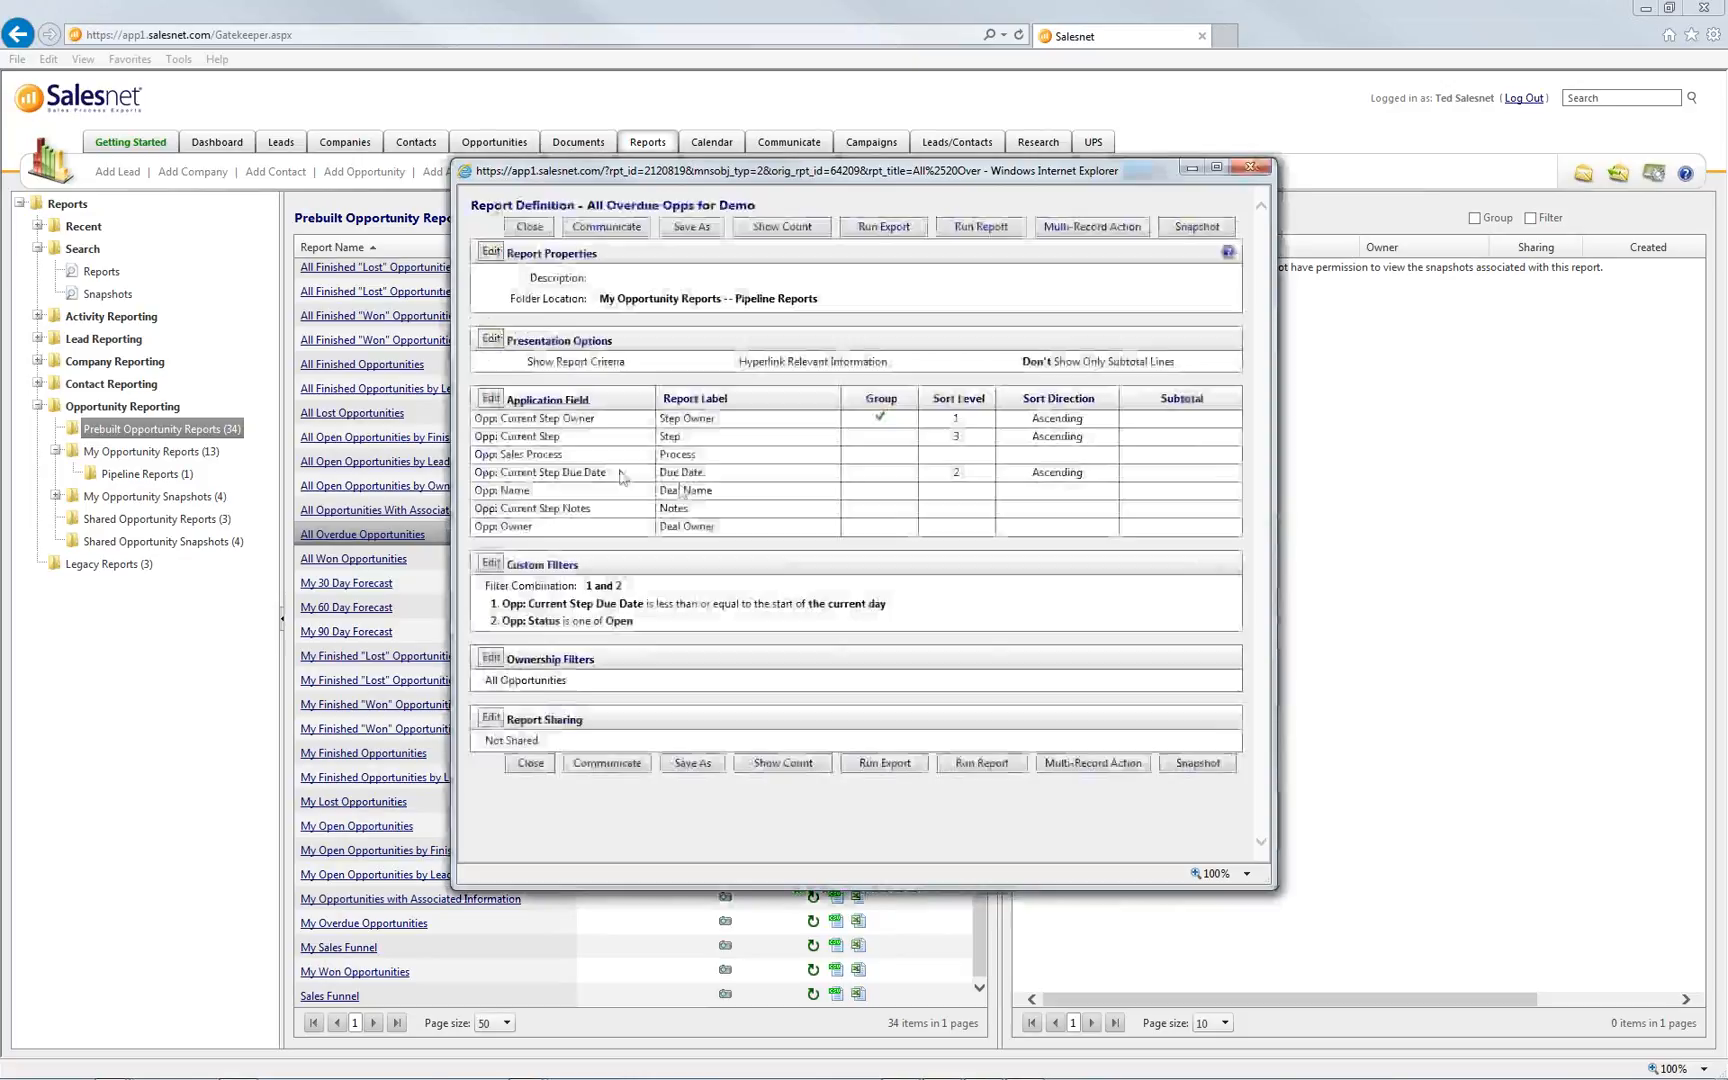
# Edit the report's column layout and remove the Opp: Current Step Owner, Opp: Sales Process and Opp: Current Step Notes columns
pyautogui.click(491, 399)
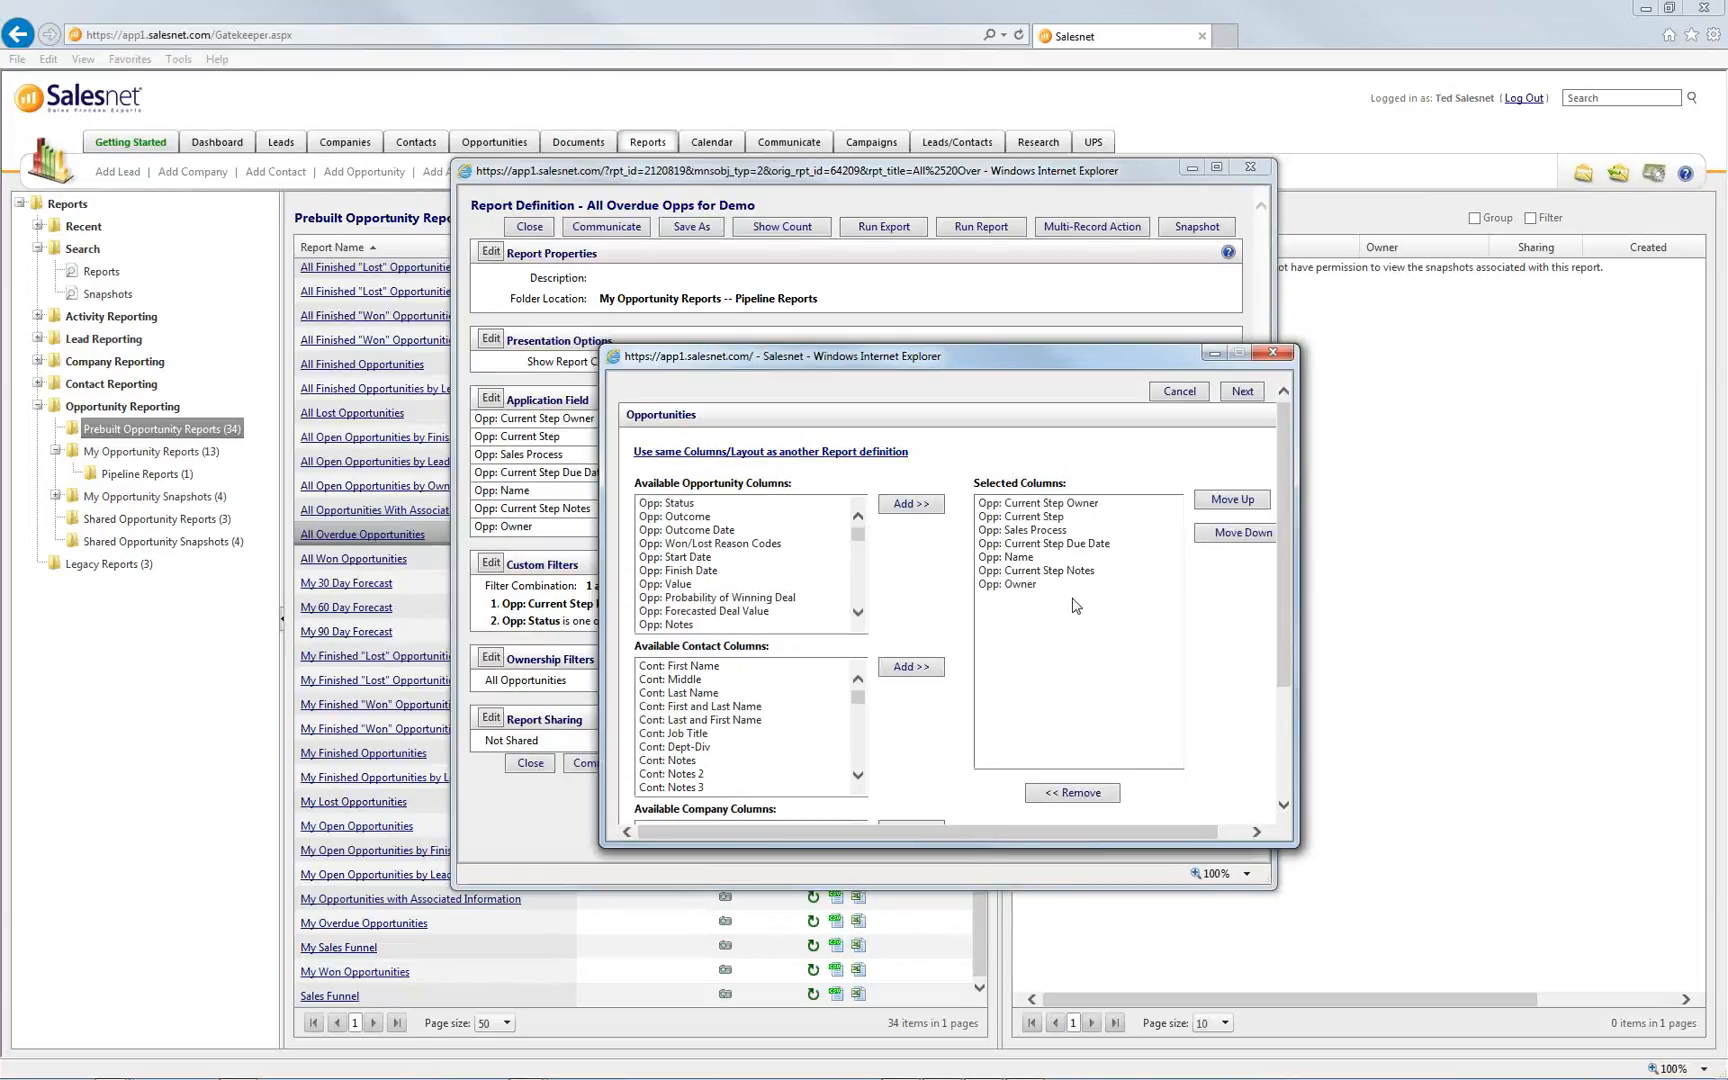
pyautogui.moveTo(1057, 505); pyautogui.dragTo(1030, 570)
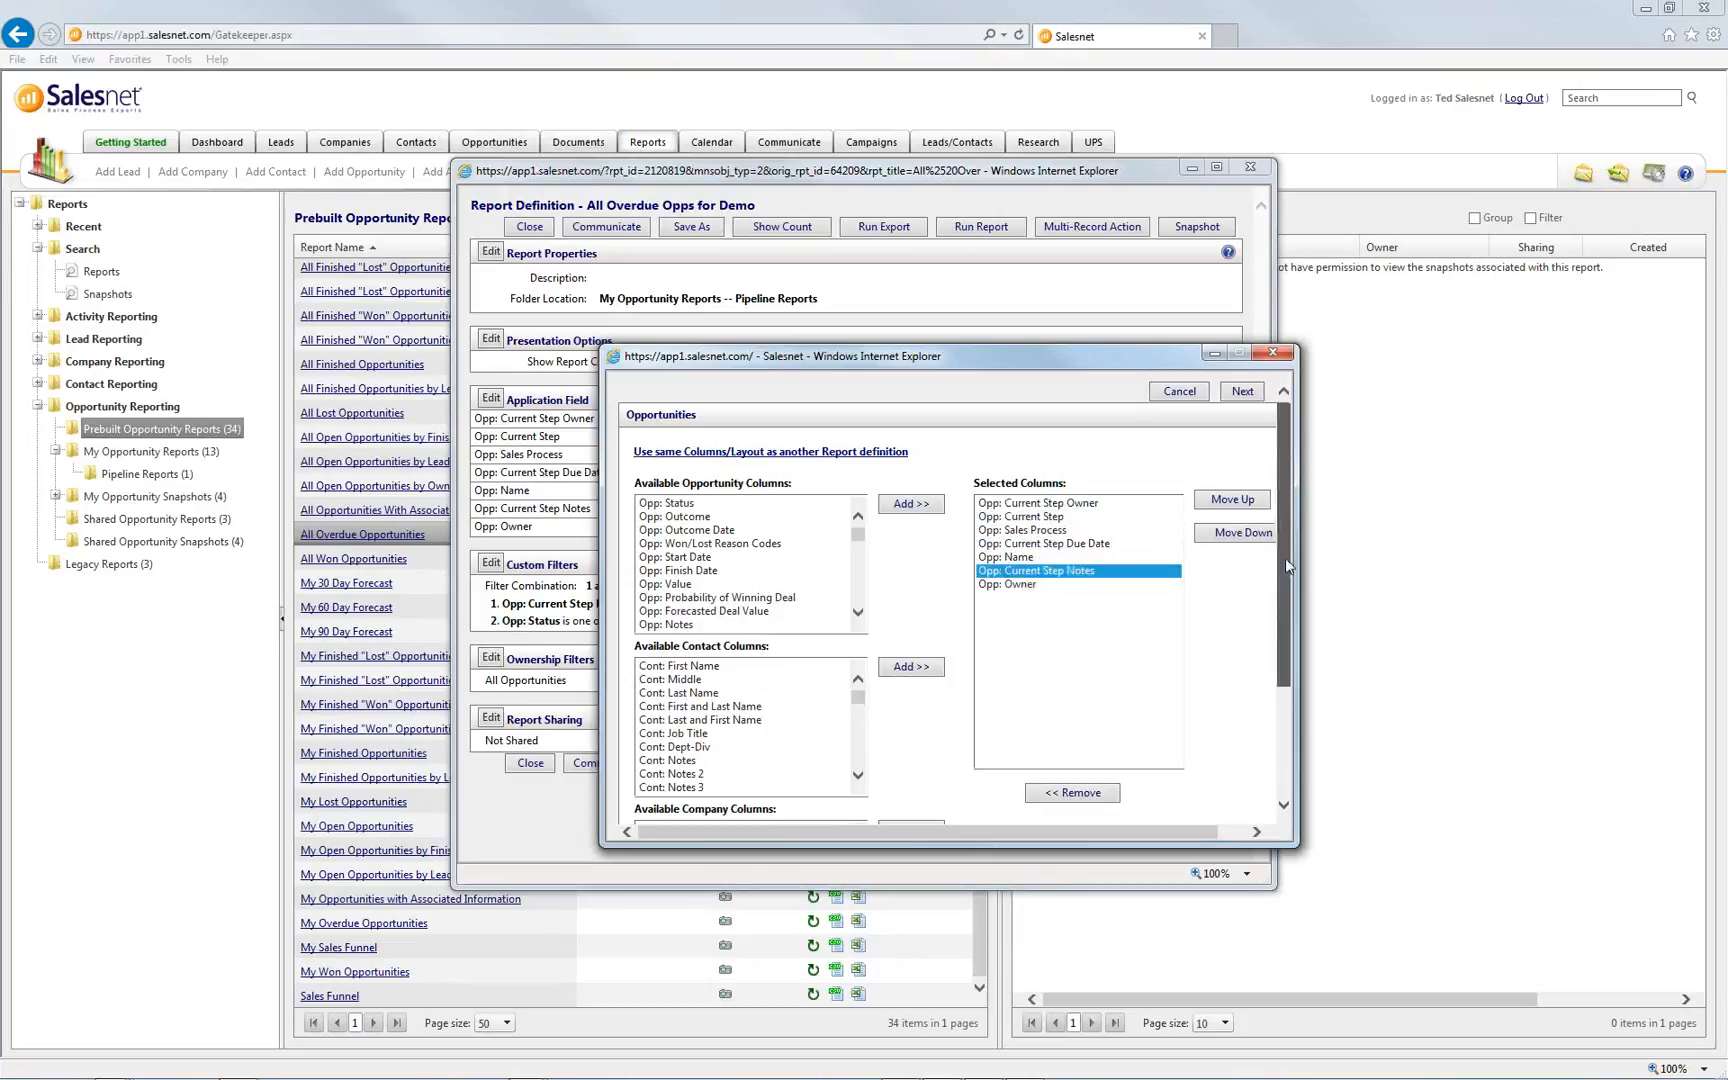
pyautogui.scroll(-3, 1285, 563)
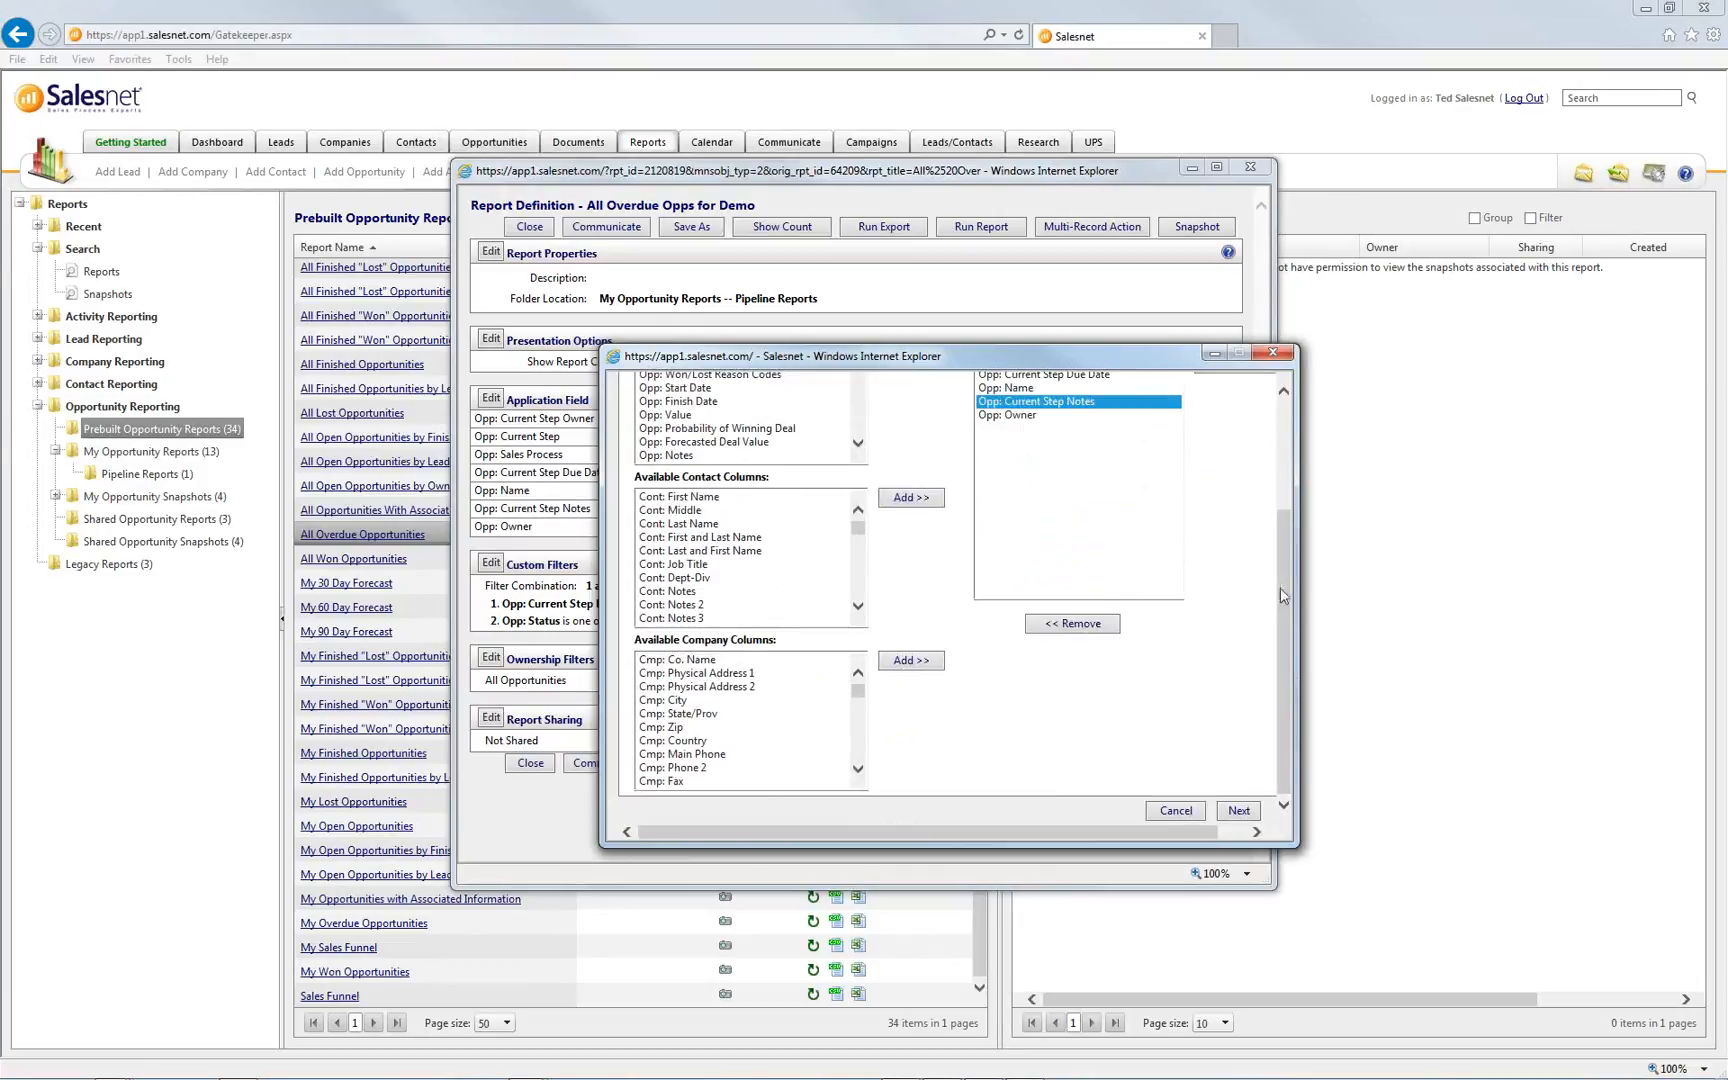
pyautogui.scroll(2, 1280, 579)
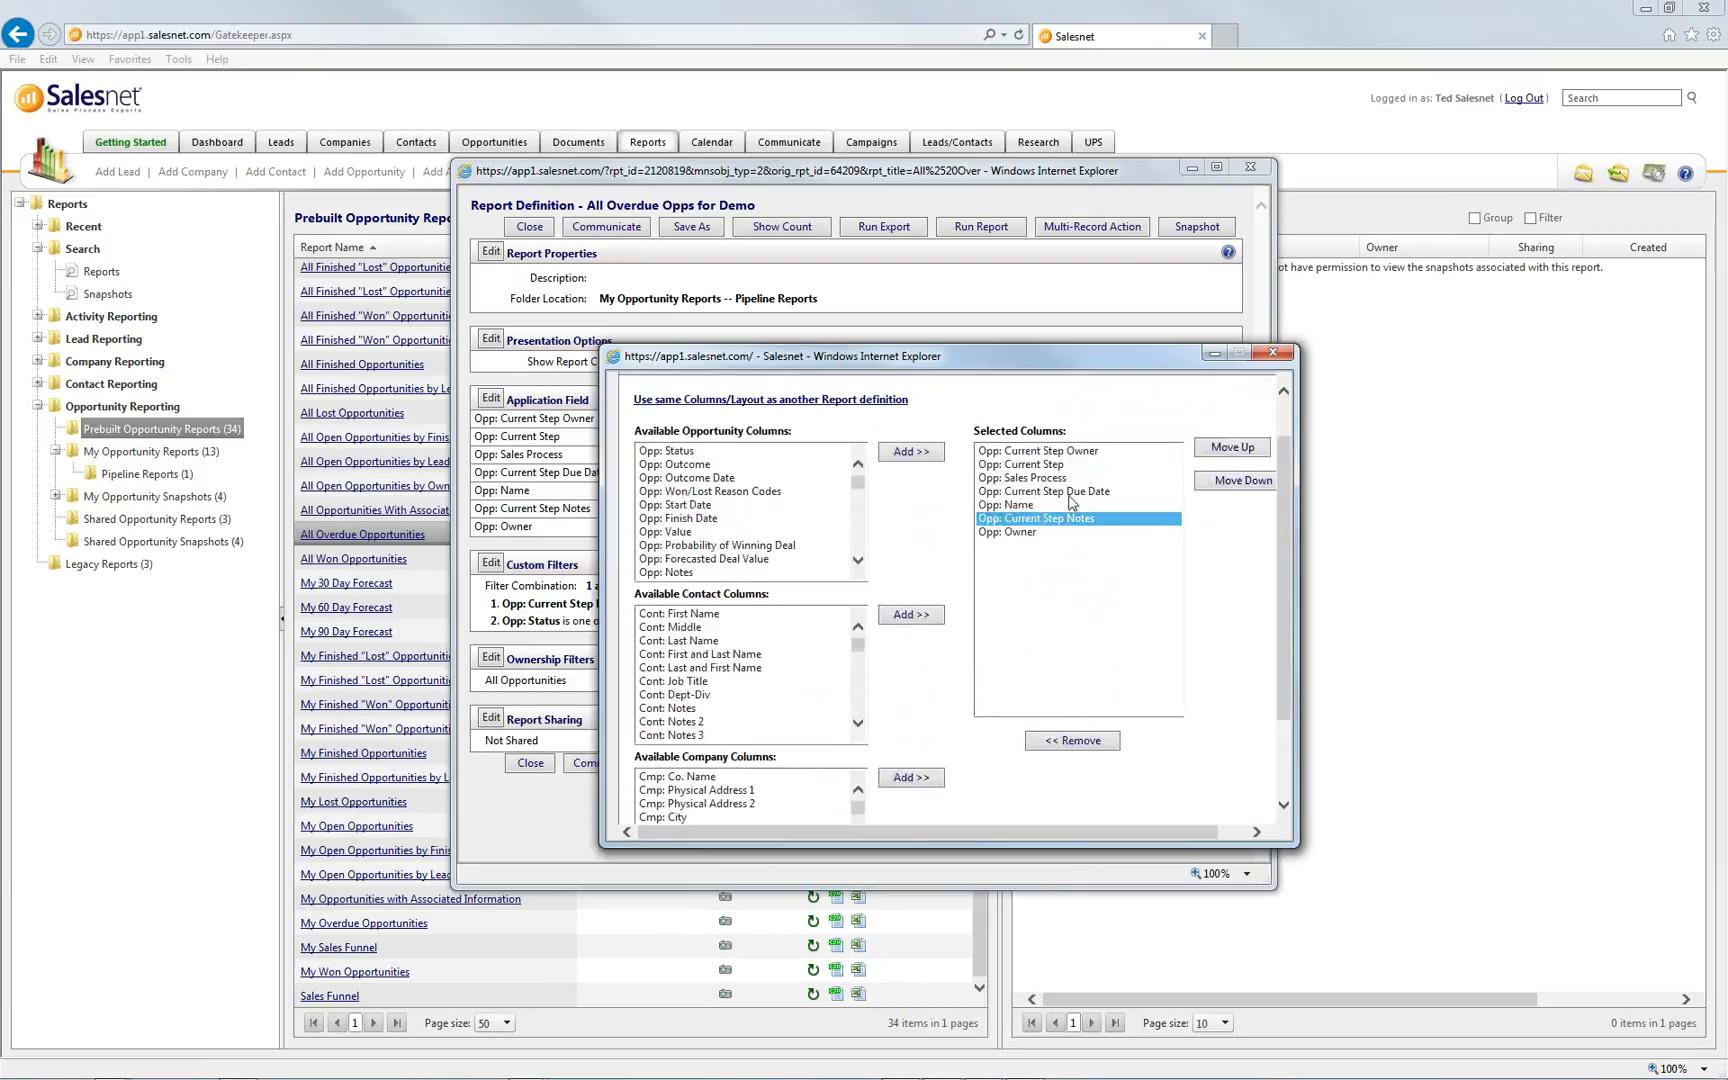
pyautogui.click(1068, 451)
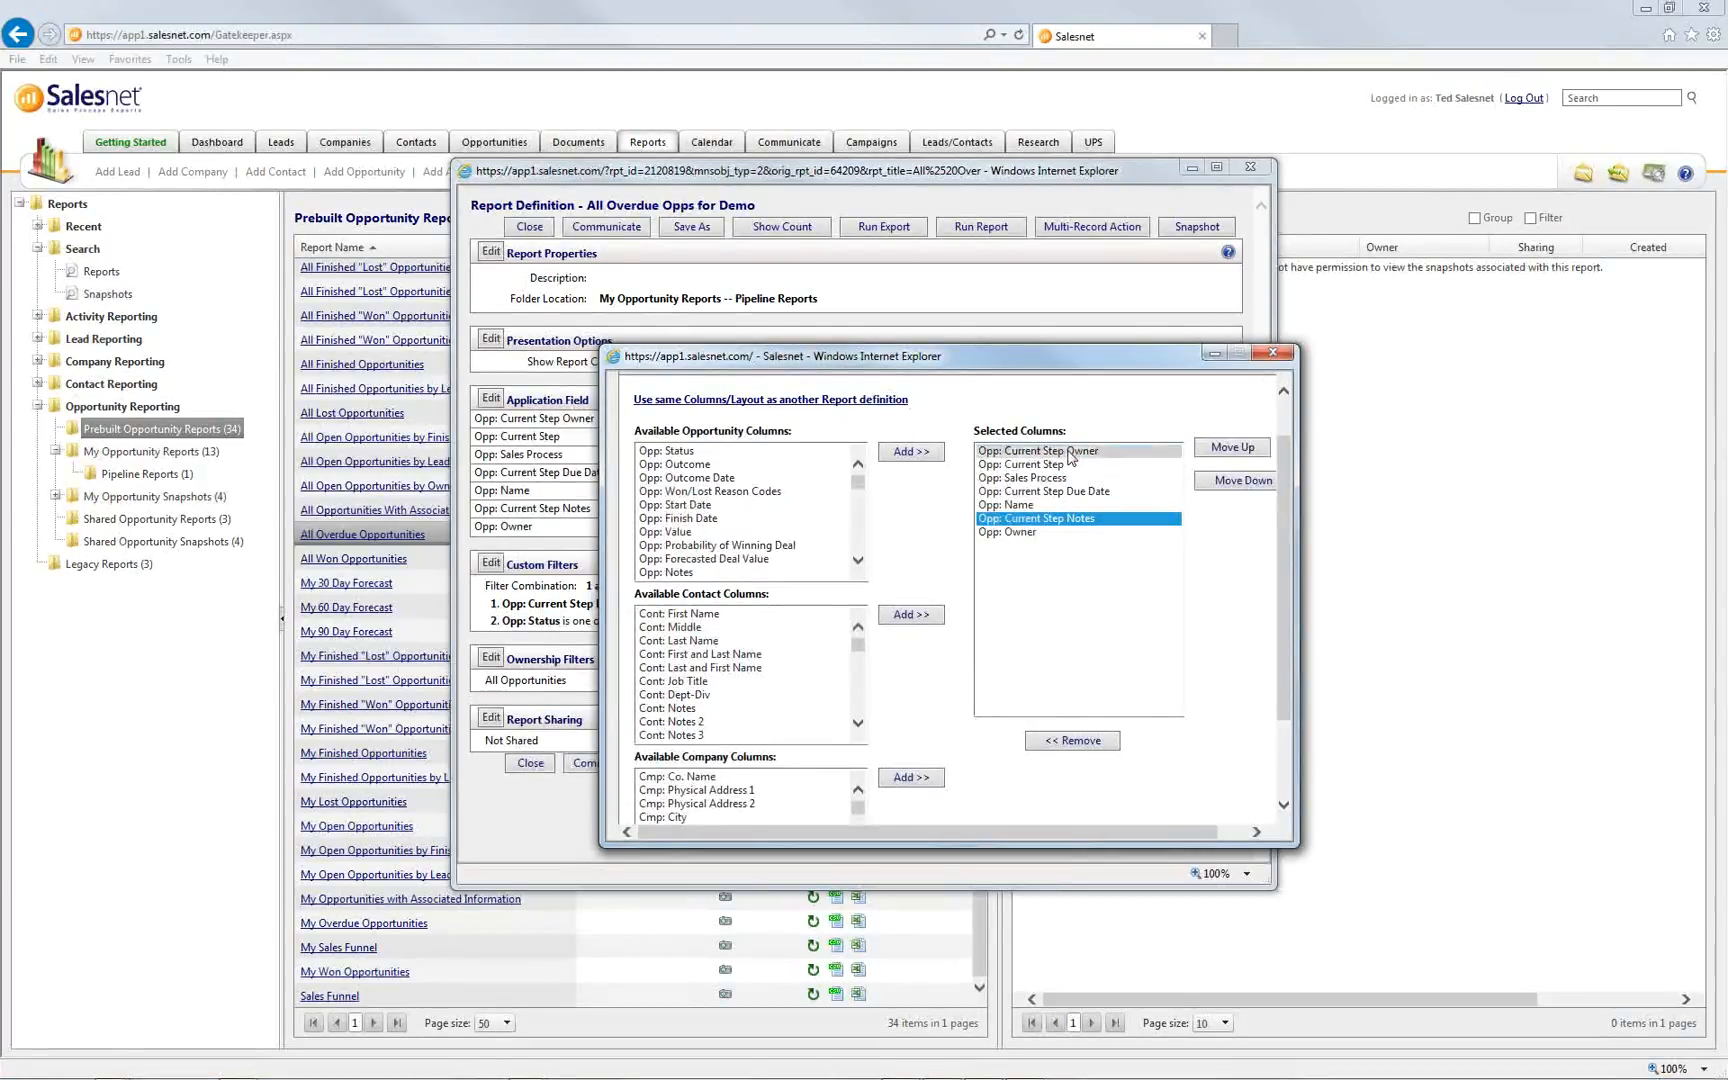
pyautogui.click(1098, 743)
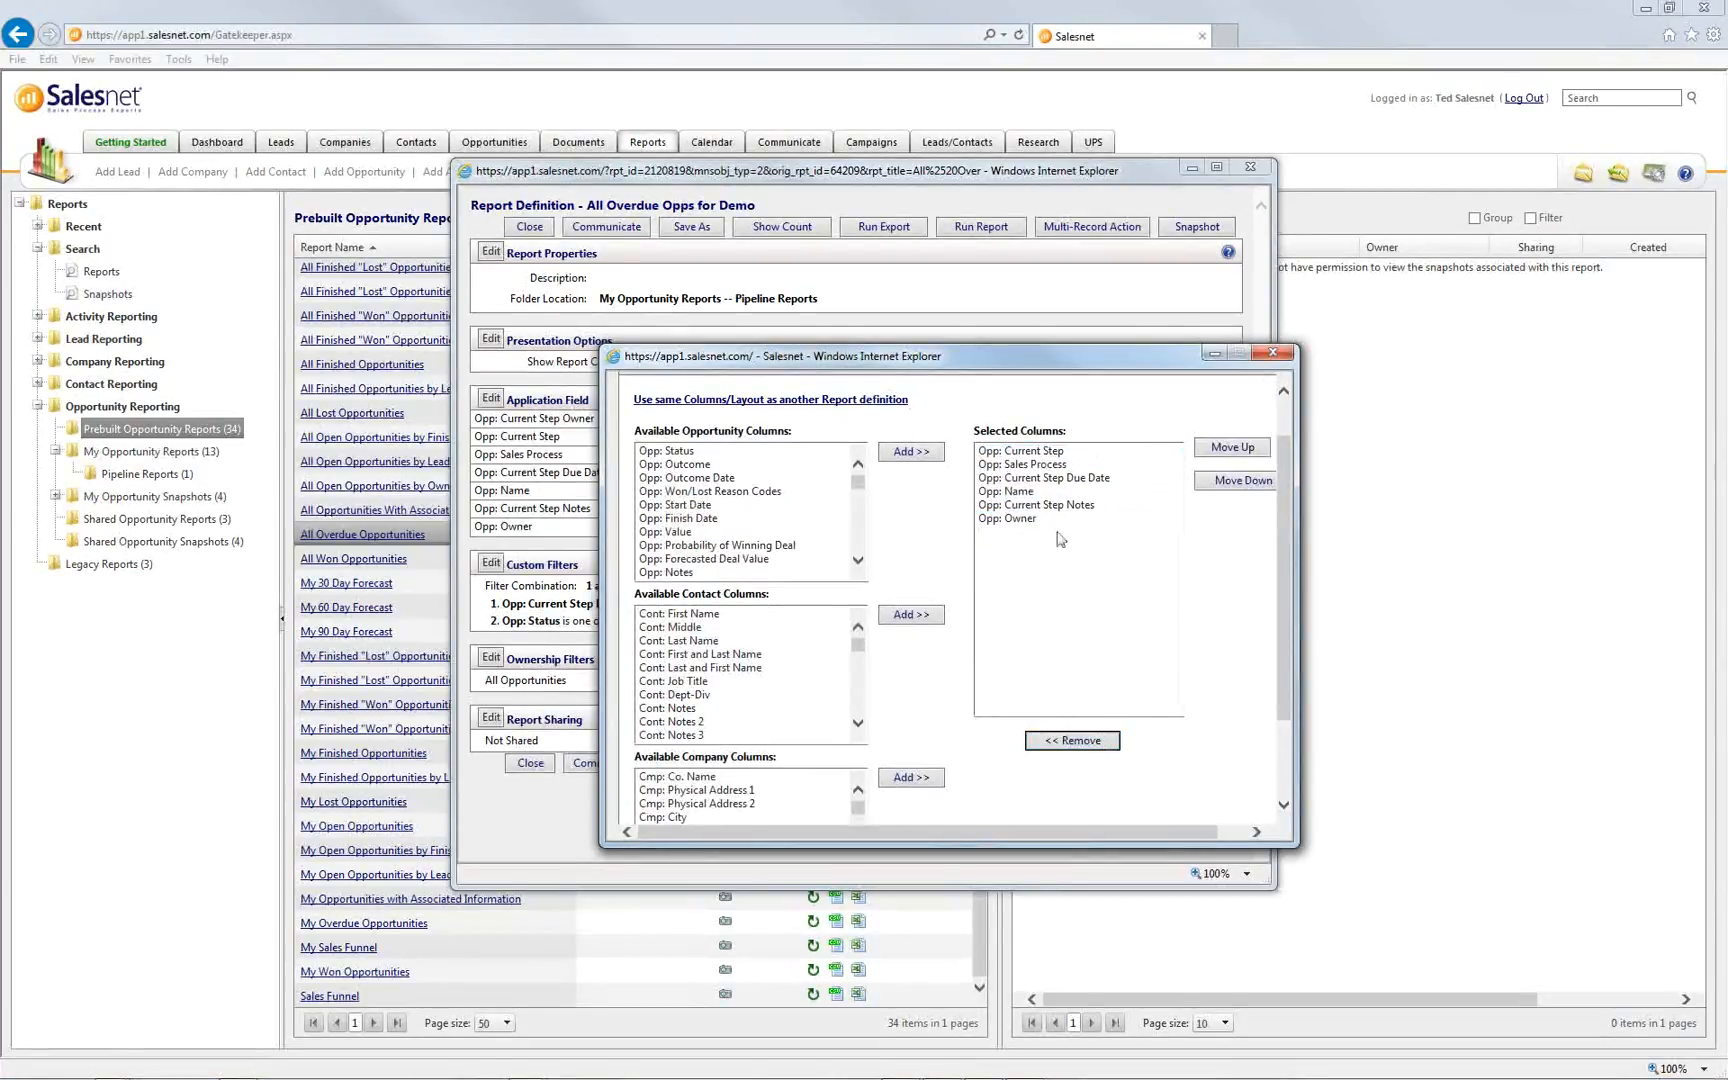
pyautogui.click(1068, 463)
pyautogui.click(1084, 741)
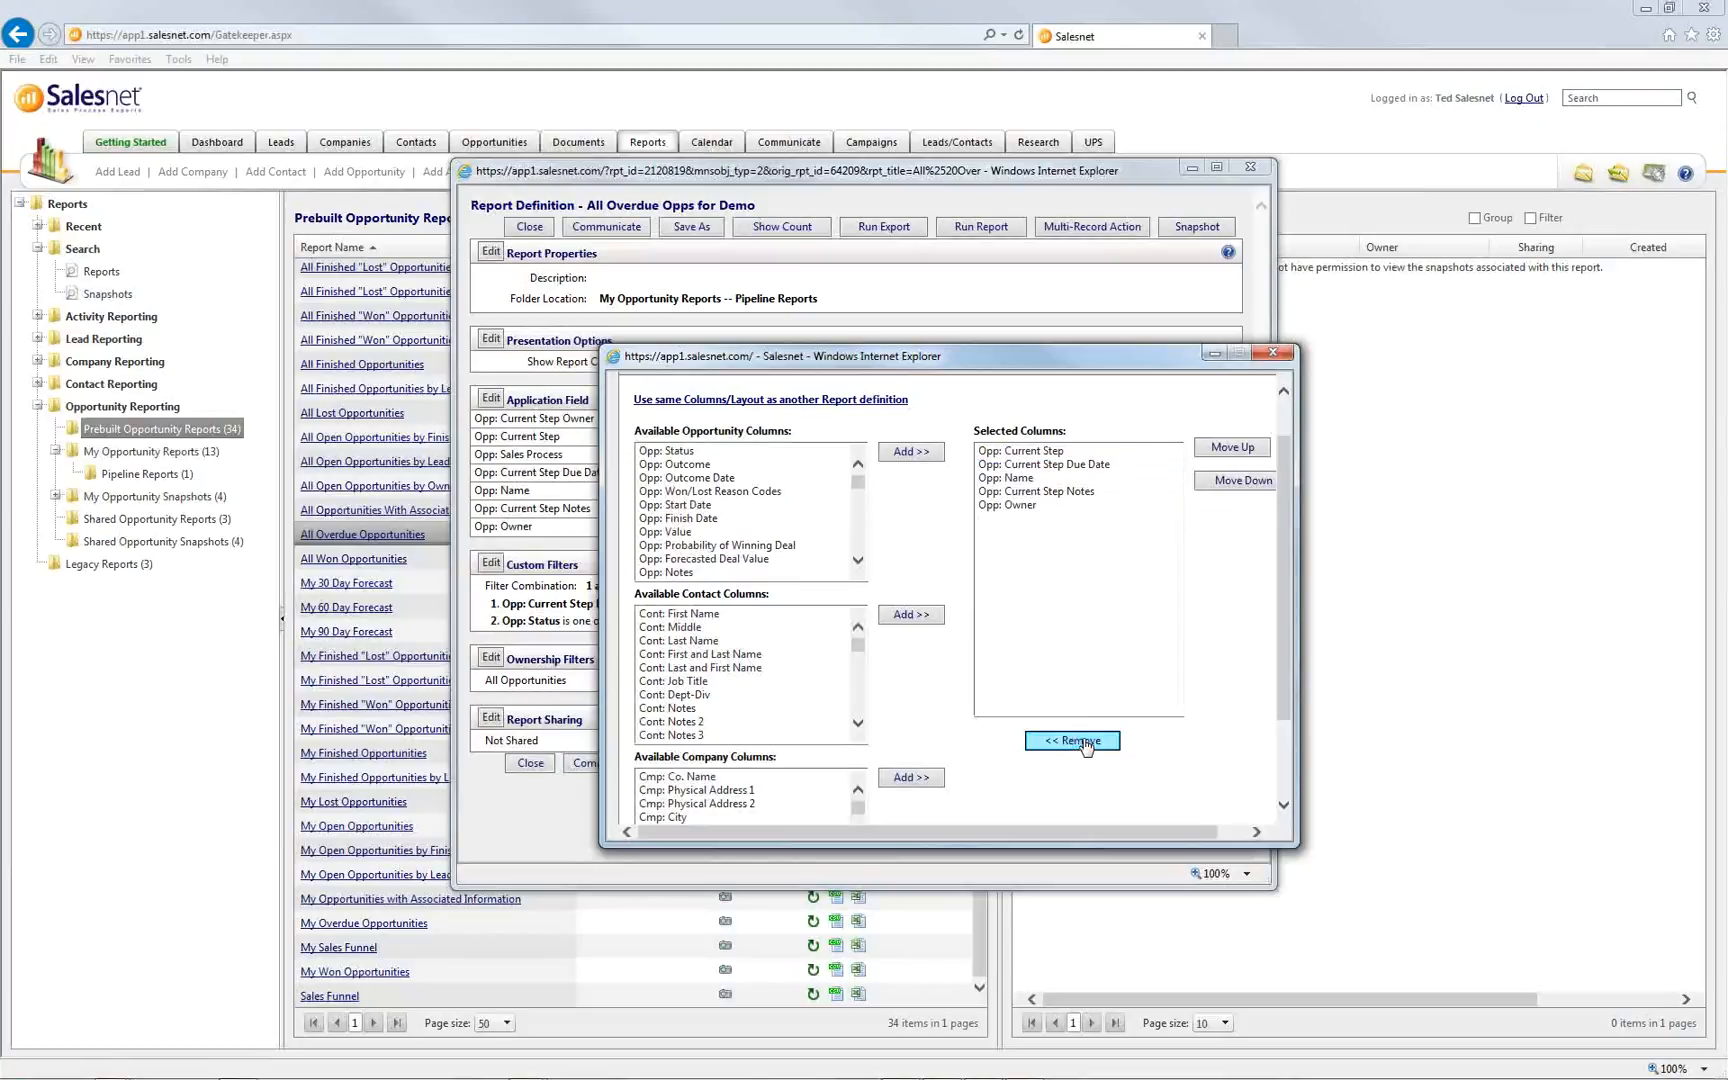
pyautogui.click(1045, 478)
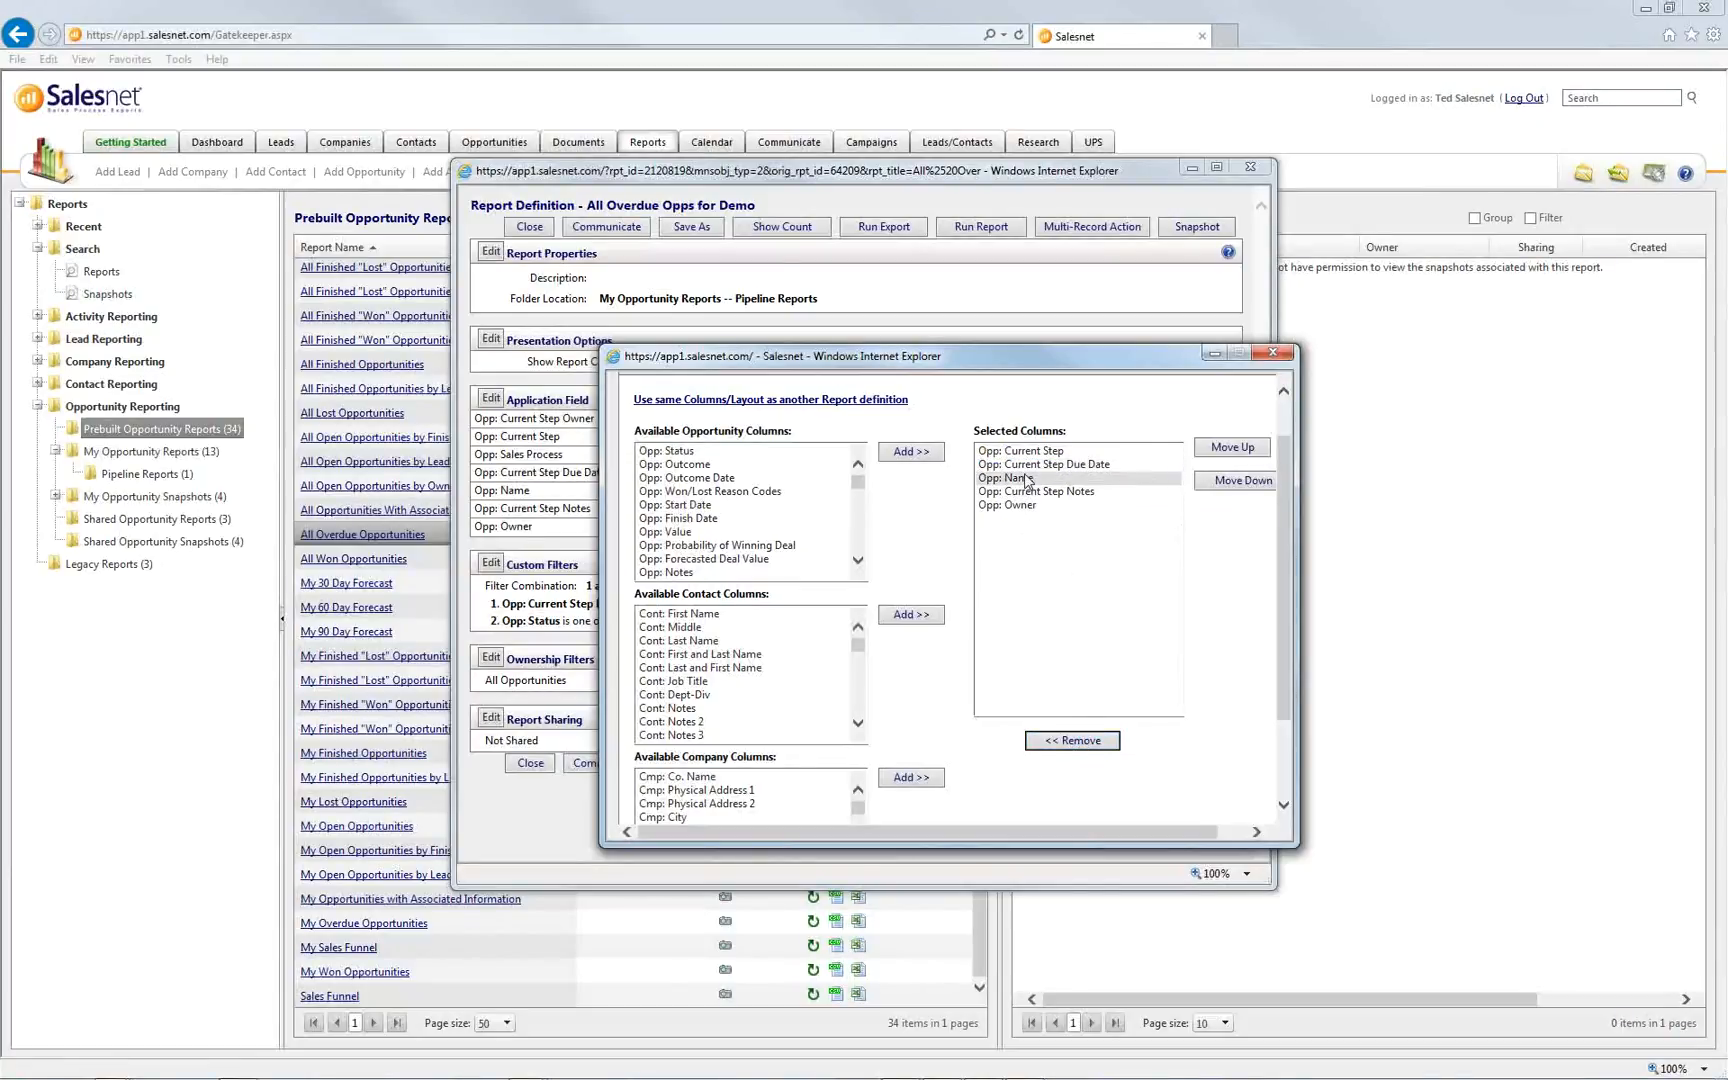
pyautogui.click(1050, 479)
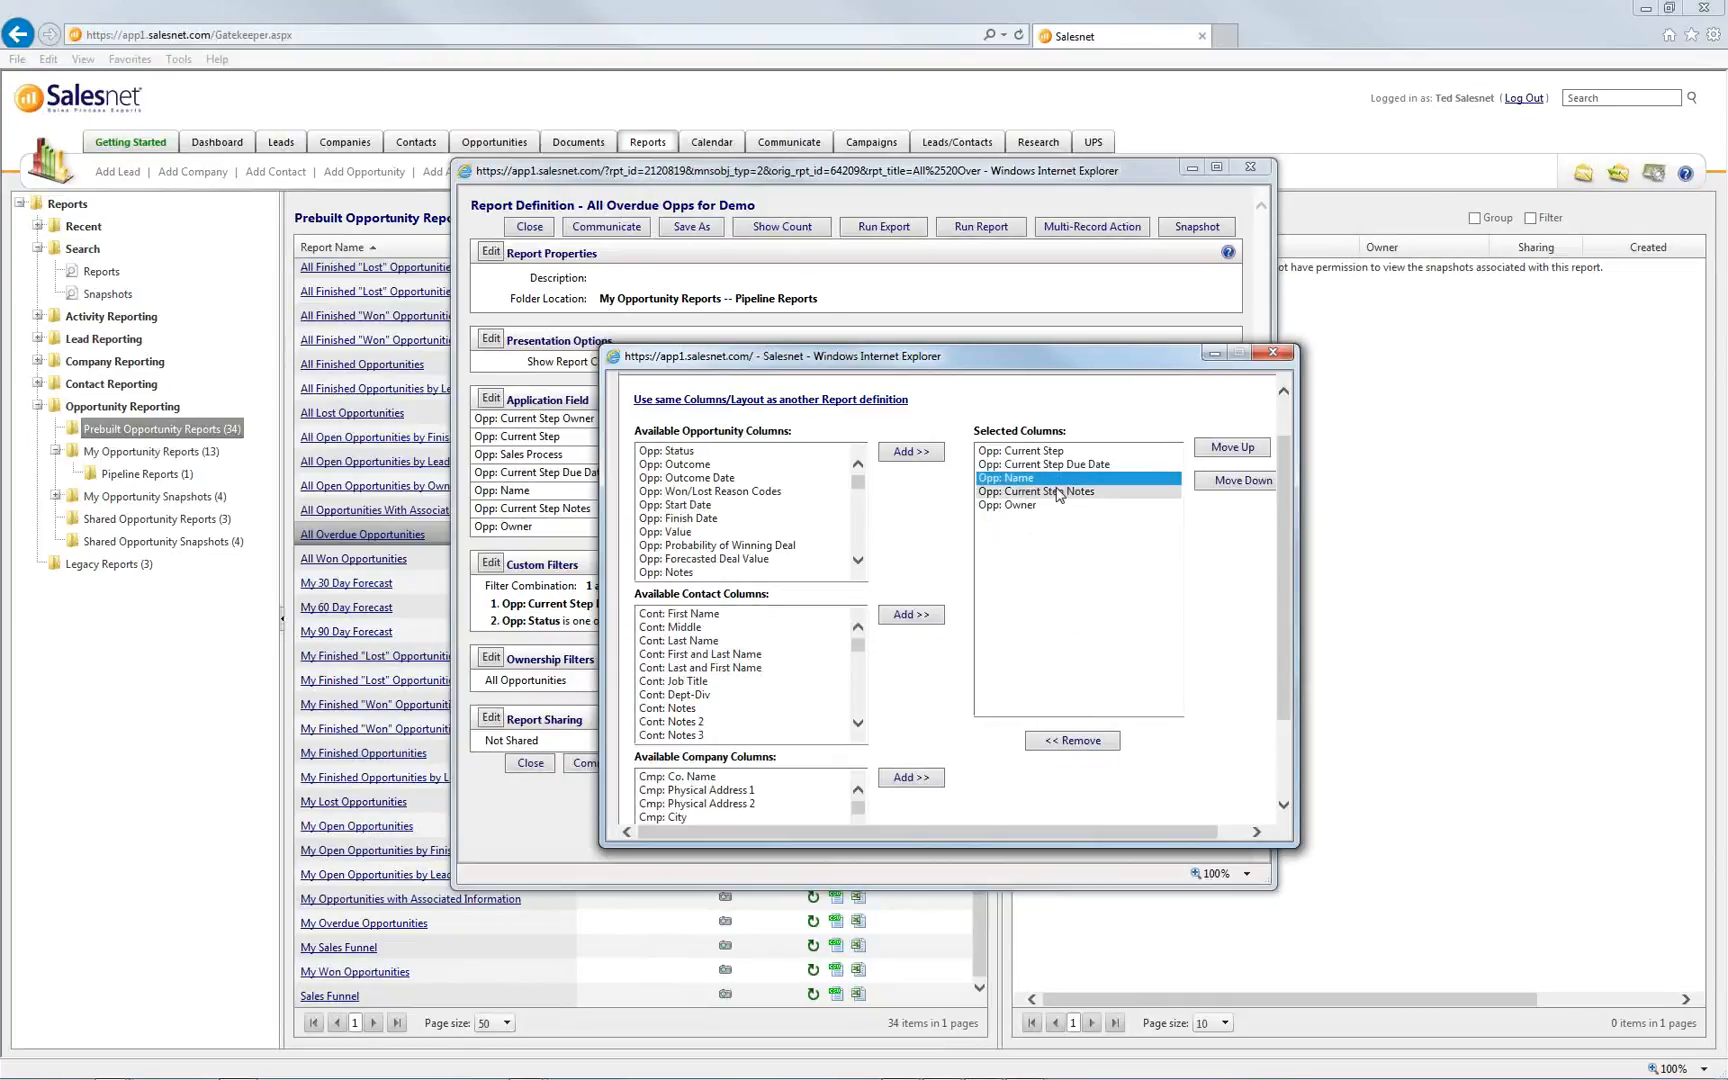
pyautogui.click(1045, 491)
pyautogui.click(1084, 746)
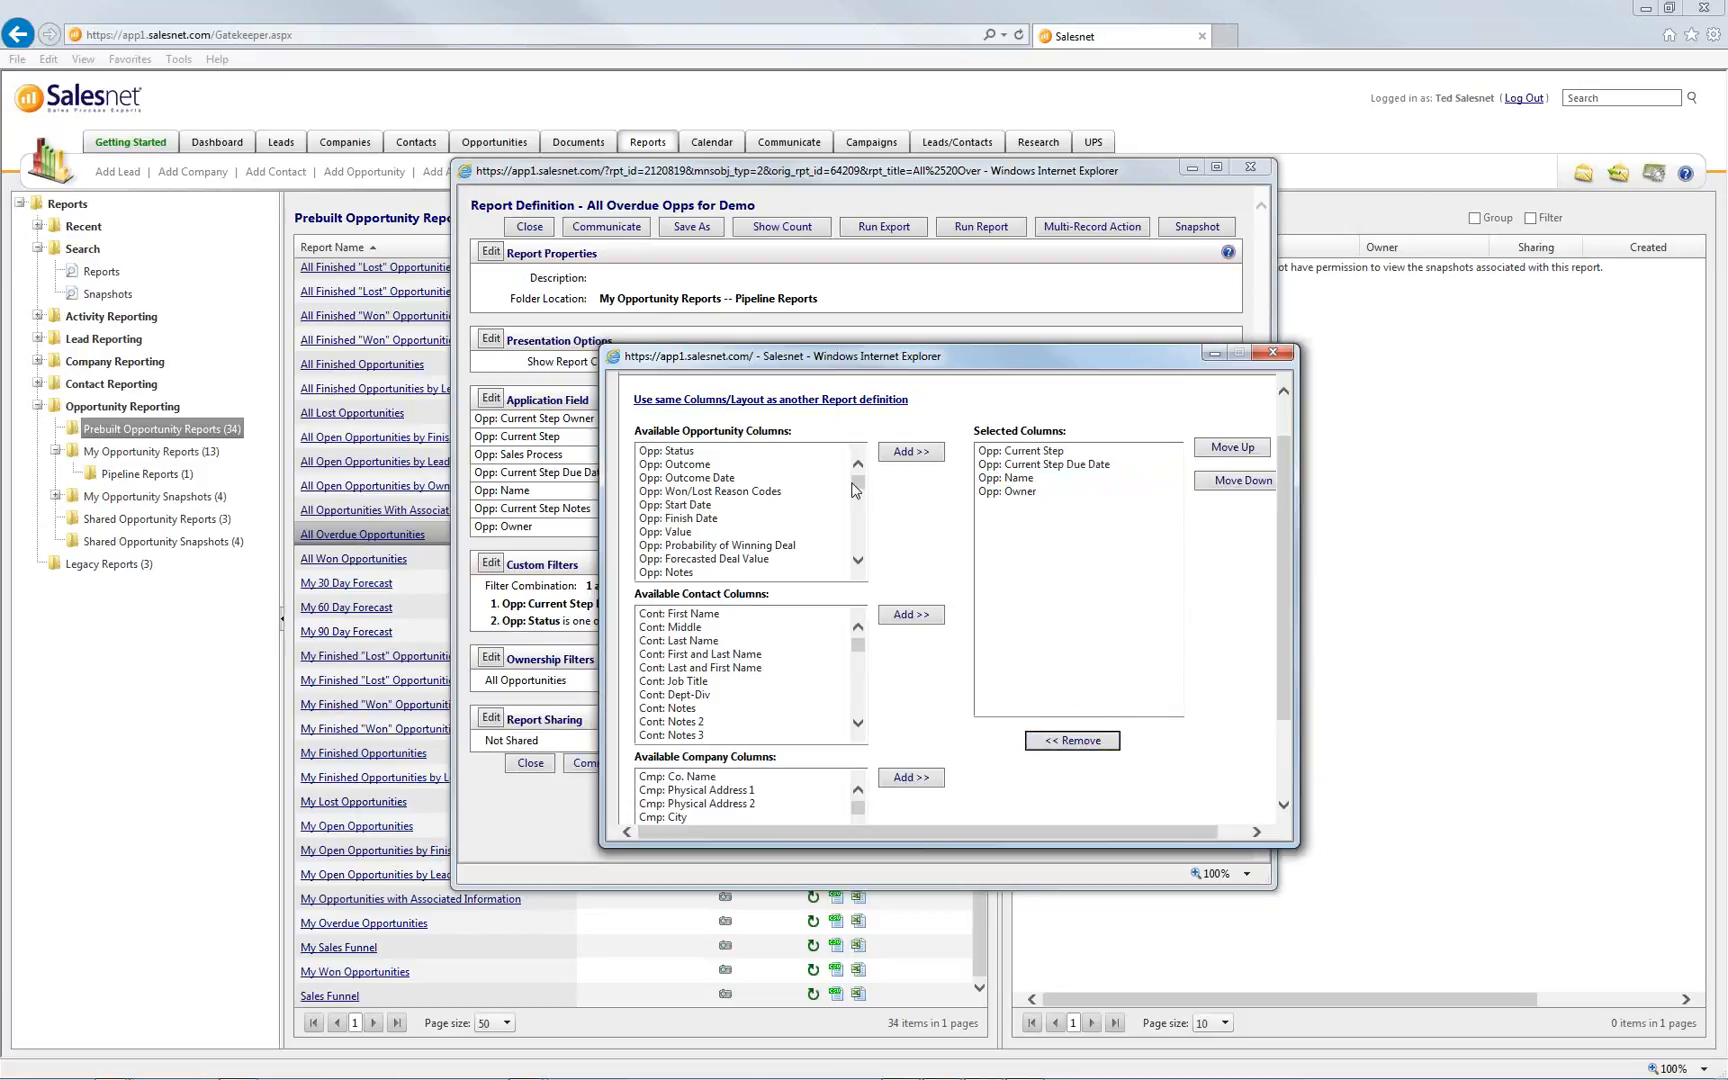
# Add the opportunity columns Opp: Forecasted Deal Value and Opp: # of associated Contacts to the selected columns
pyautogui.moveTo(855, 489); pyautogui.dragTo(858, 490)
pyautogui.click(700, 542)
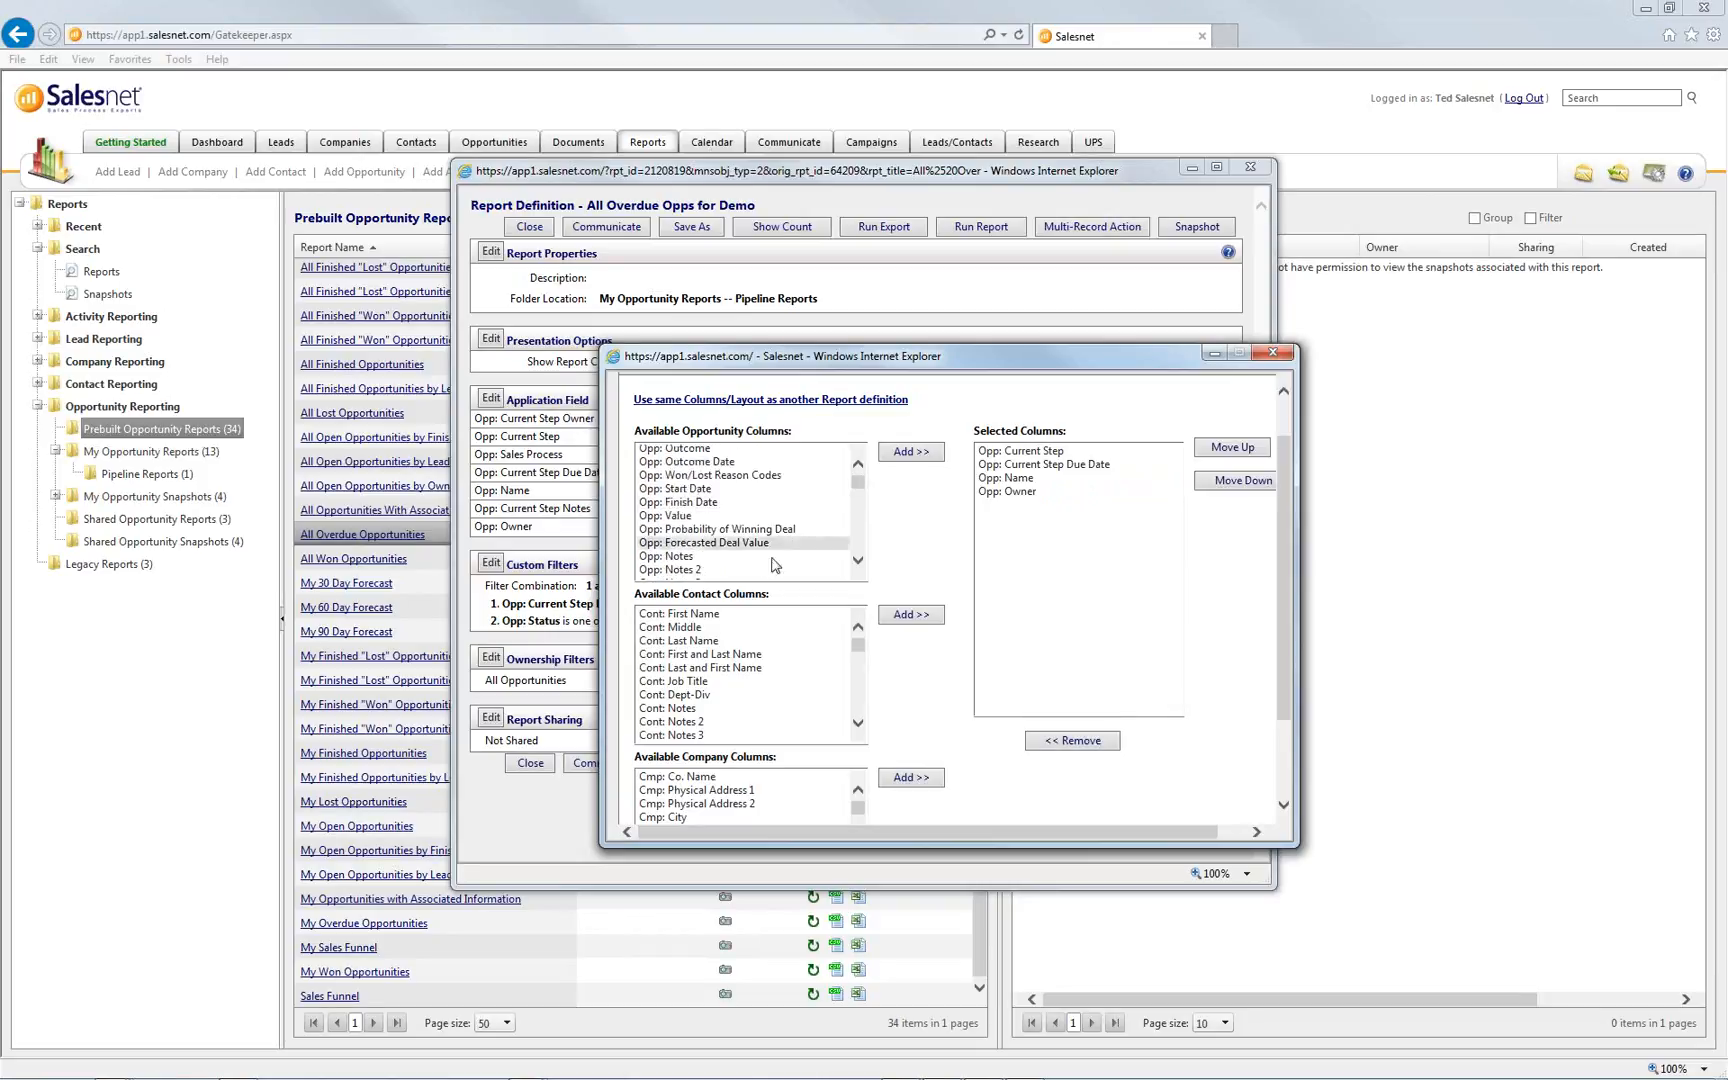
pyautogui.click(898, 456)
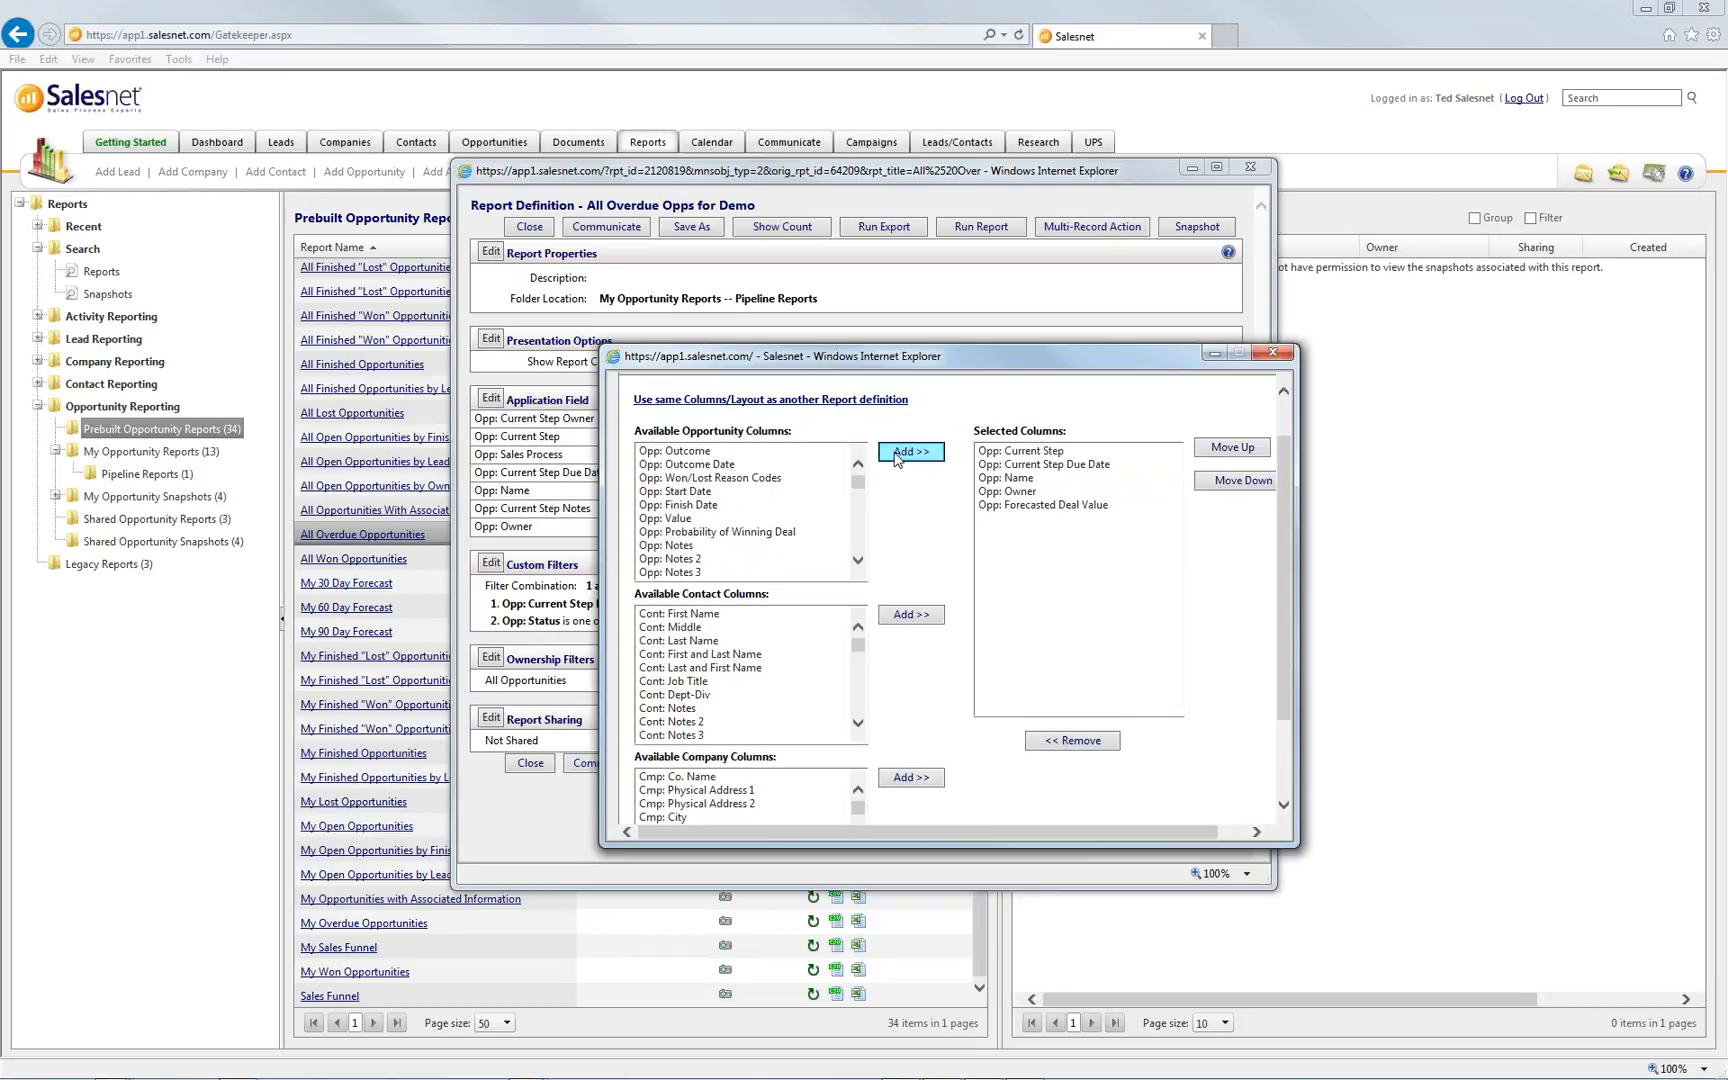
pyautogui.moveTo(857, 490); pyautogui.dragTo(859, 534)
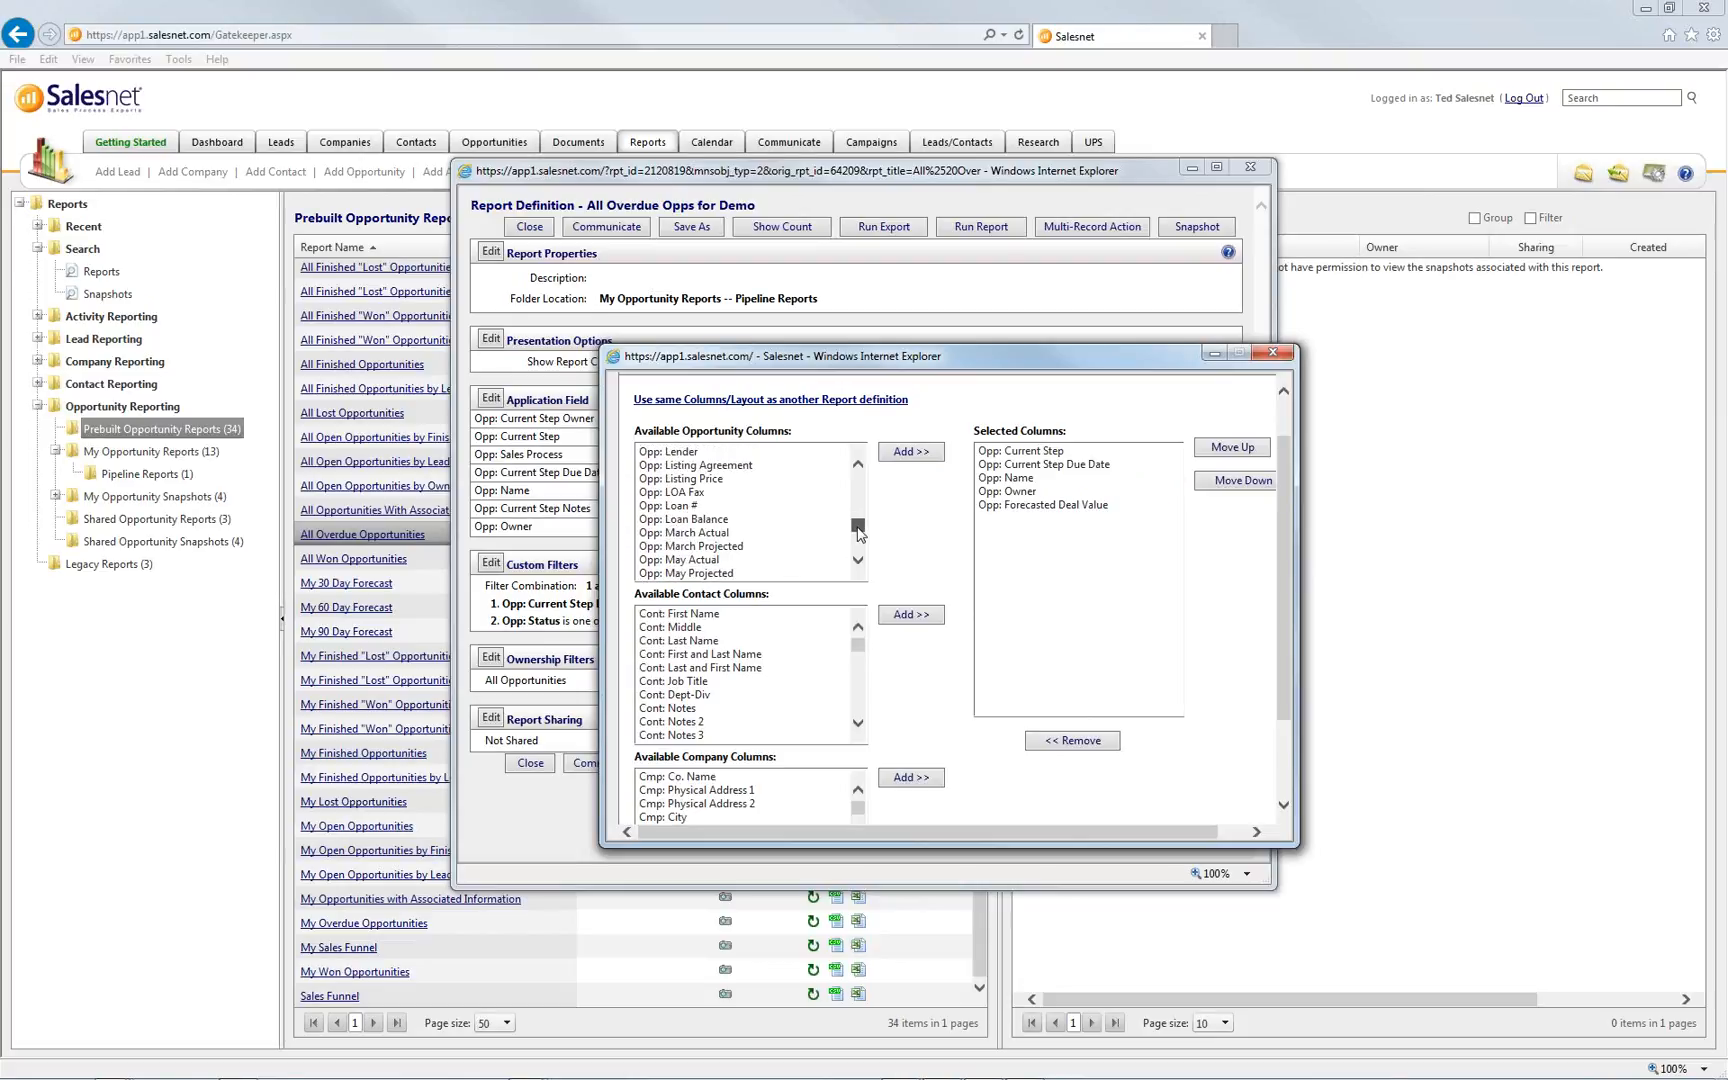
pyautogui.click(858, 467)
pyautogui.click(858, 467)
pyautogui.click(858, 467)
pyautogui.click(858, 467)
pyautogui.moveTo(859, 481); pyautogui.dragTo(857, 566)
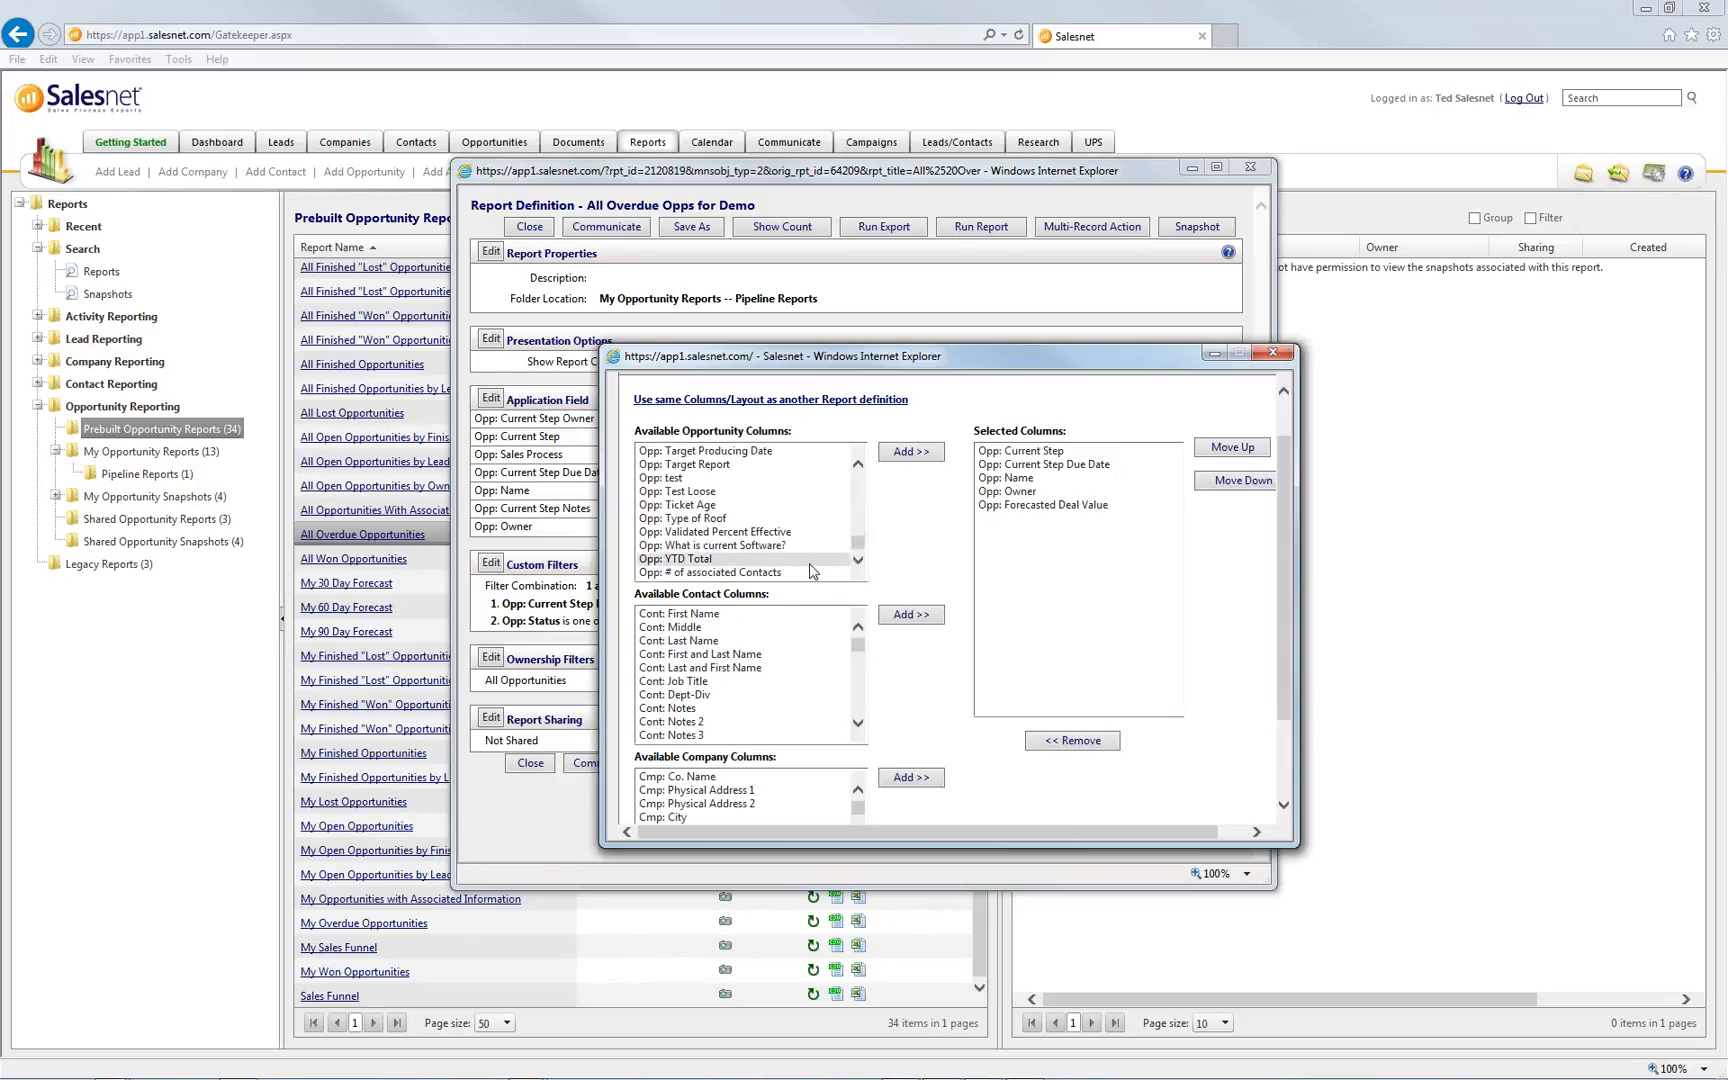
pyautogui.click(779, 573)
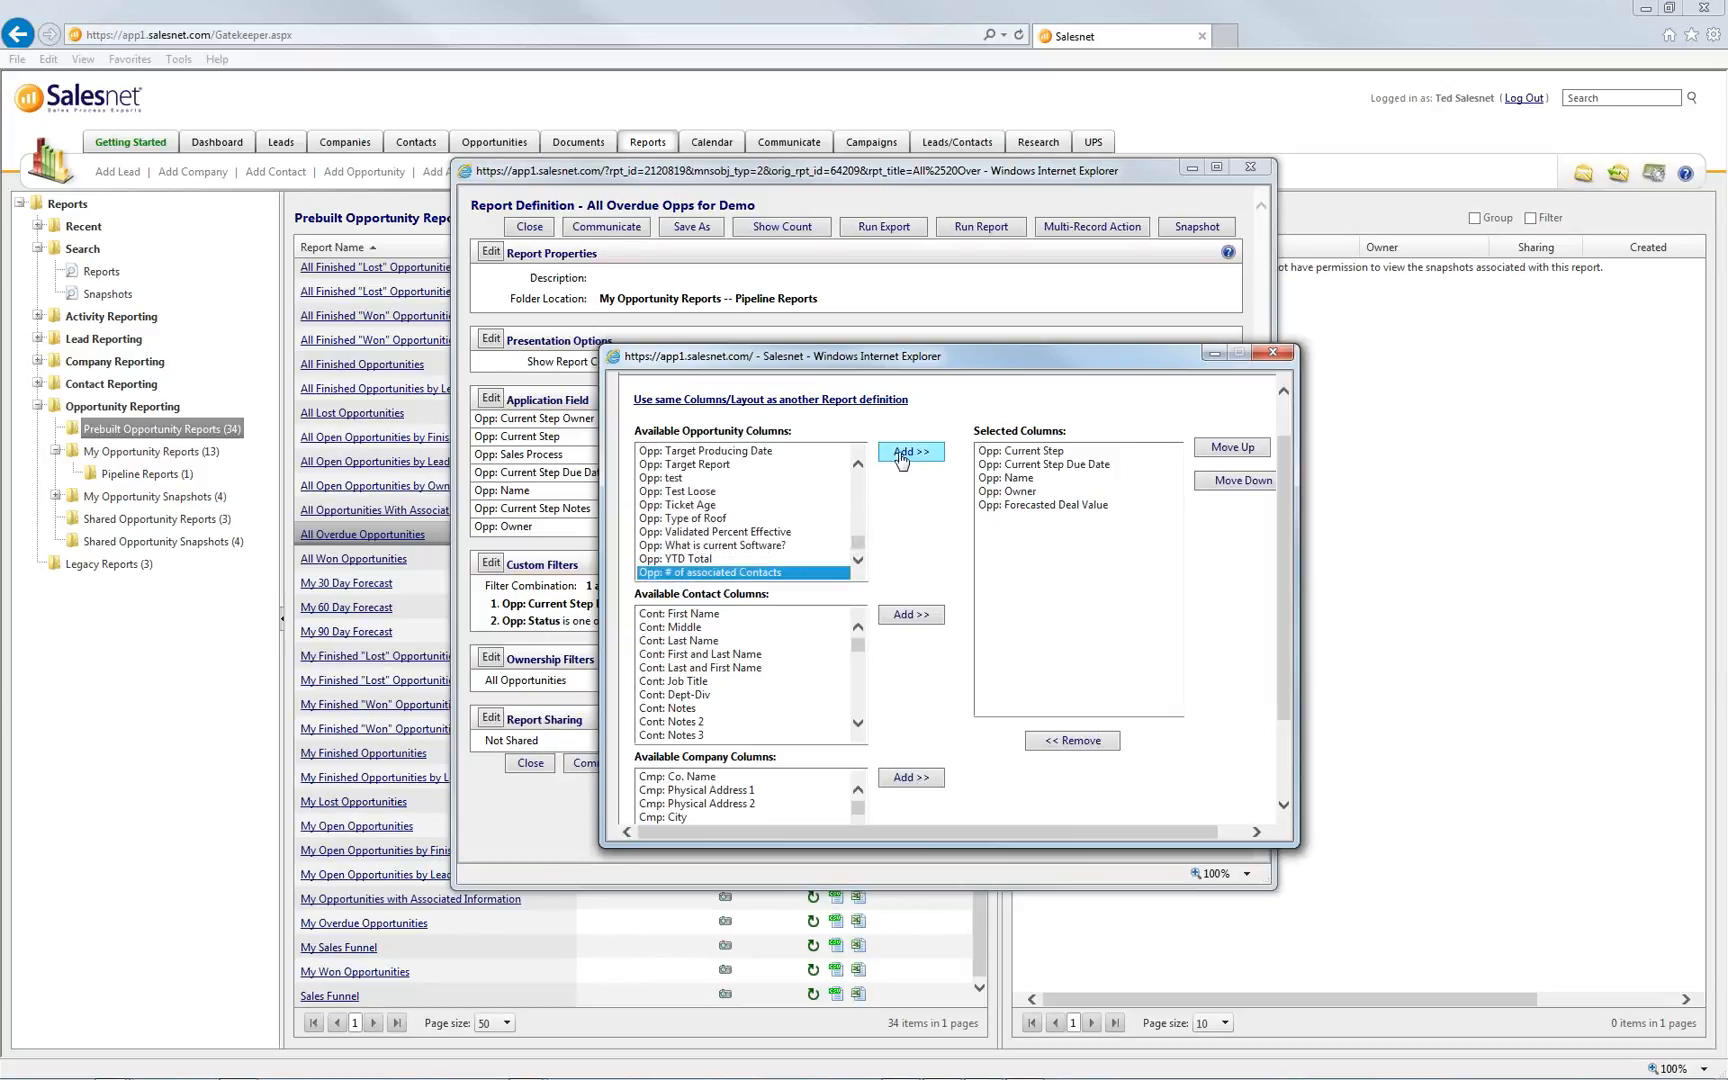
pyautogui.click(910, 452)
# Add the opportunity column Opp: Finish Date's Cal Yr+Month to the selected columns
pyautogui.moveTo(858, 543); pyautogui.dragTo(866, 504)
pyautogui.click(790, 506)
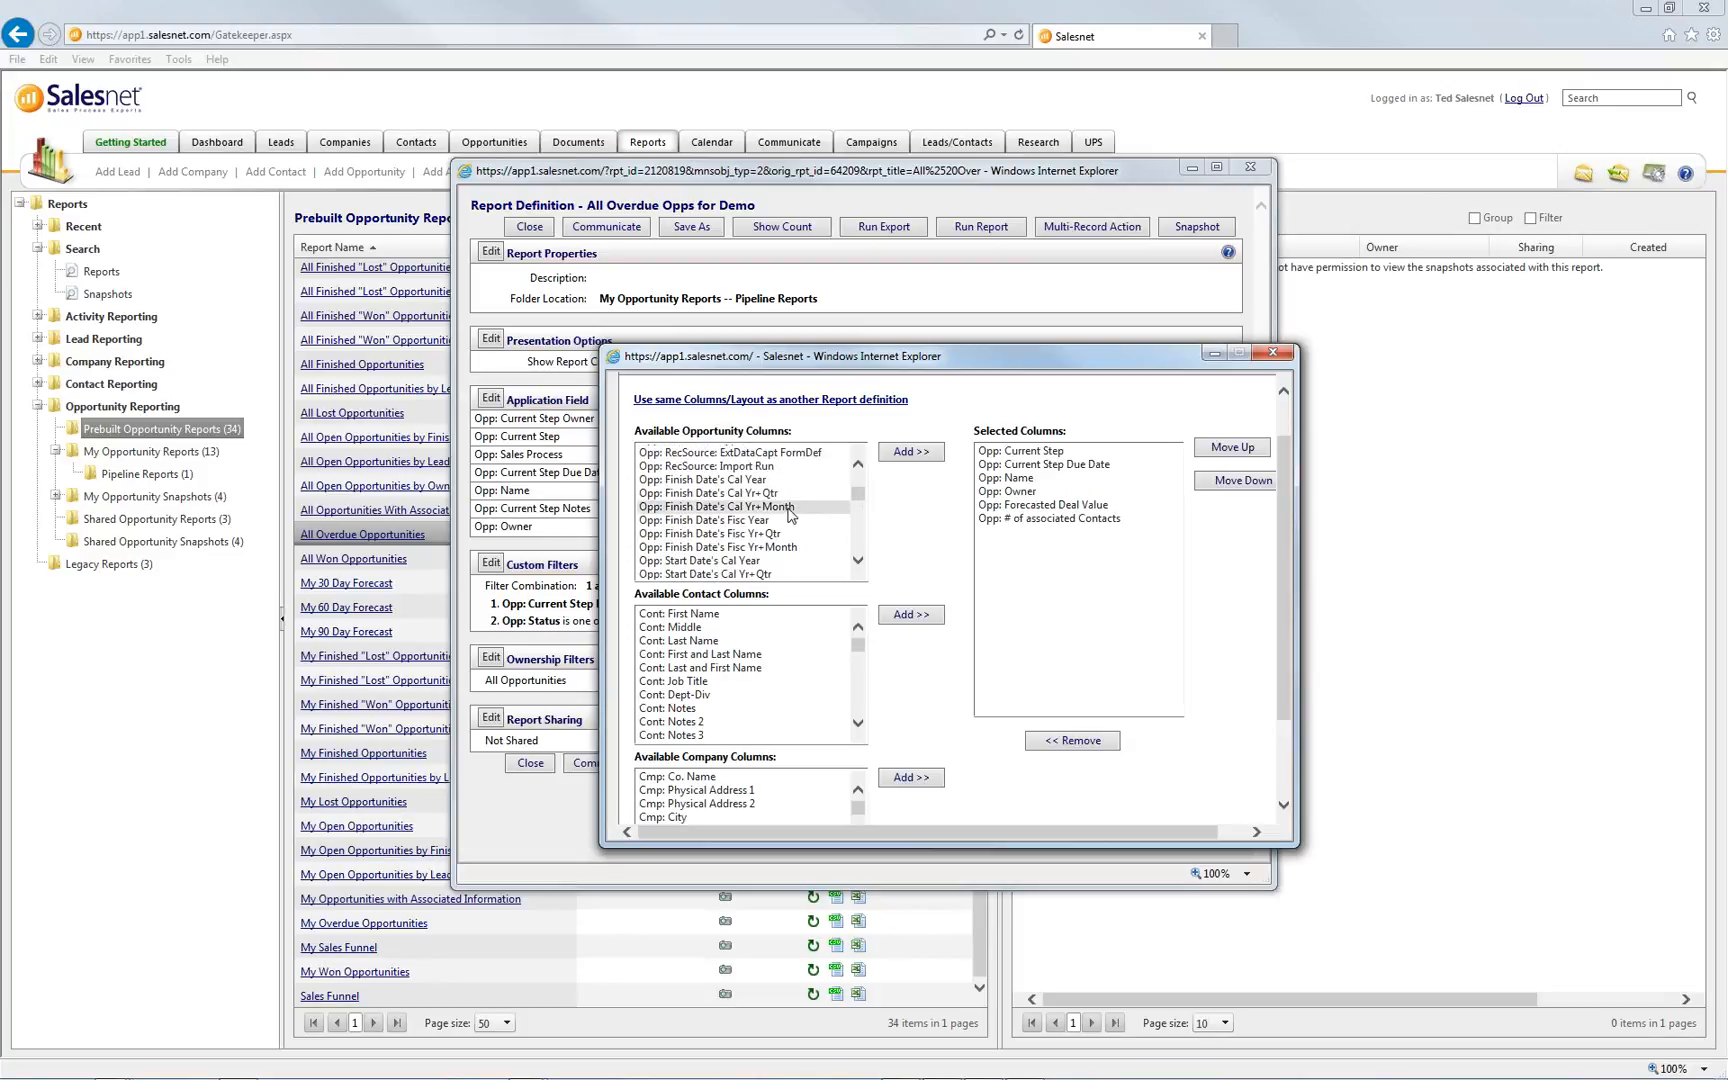
pyautogui.click(911, 451)
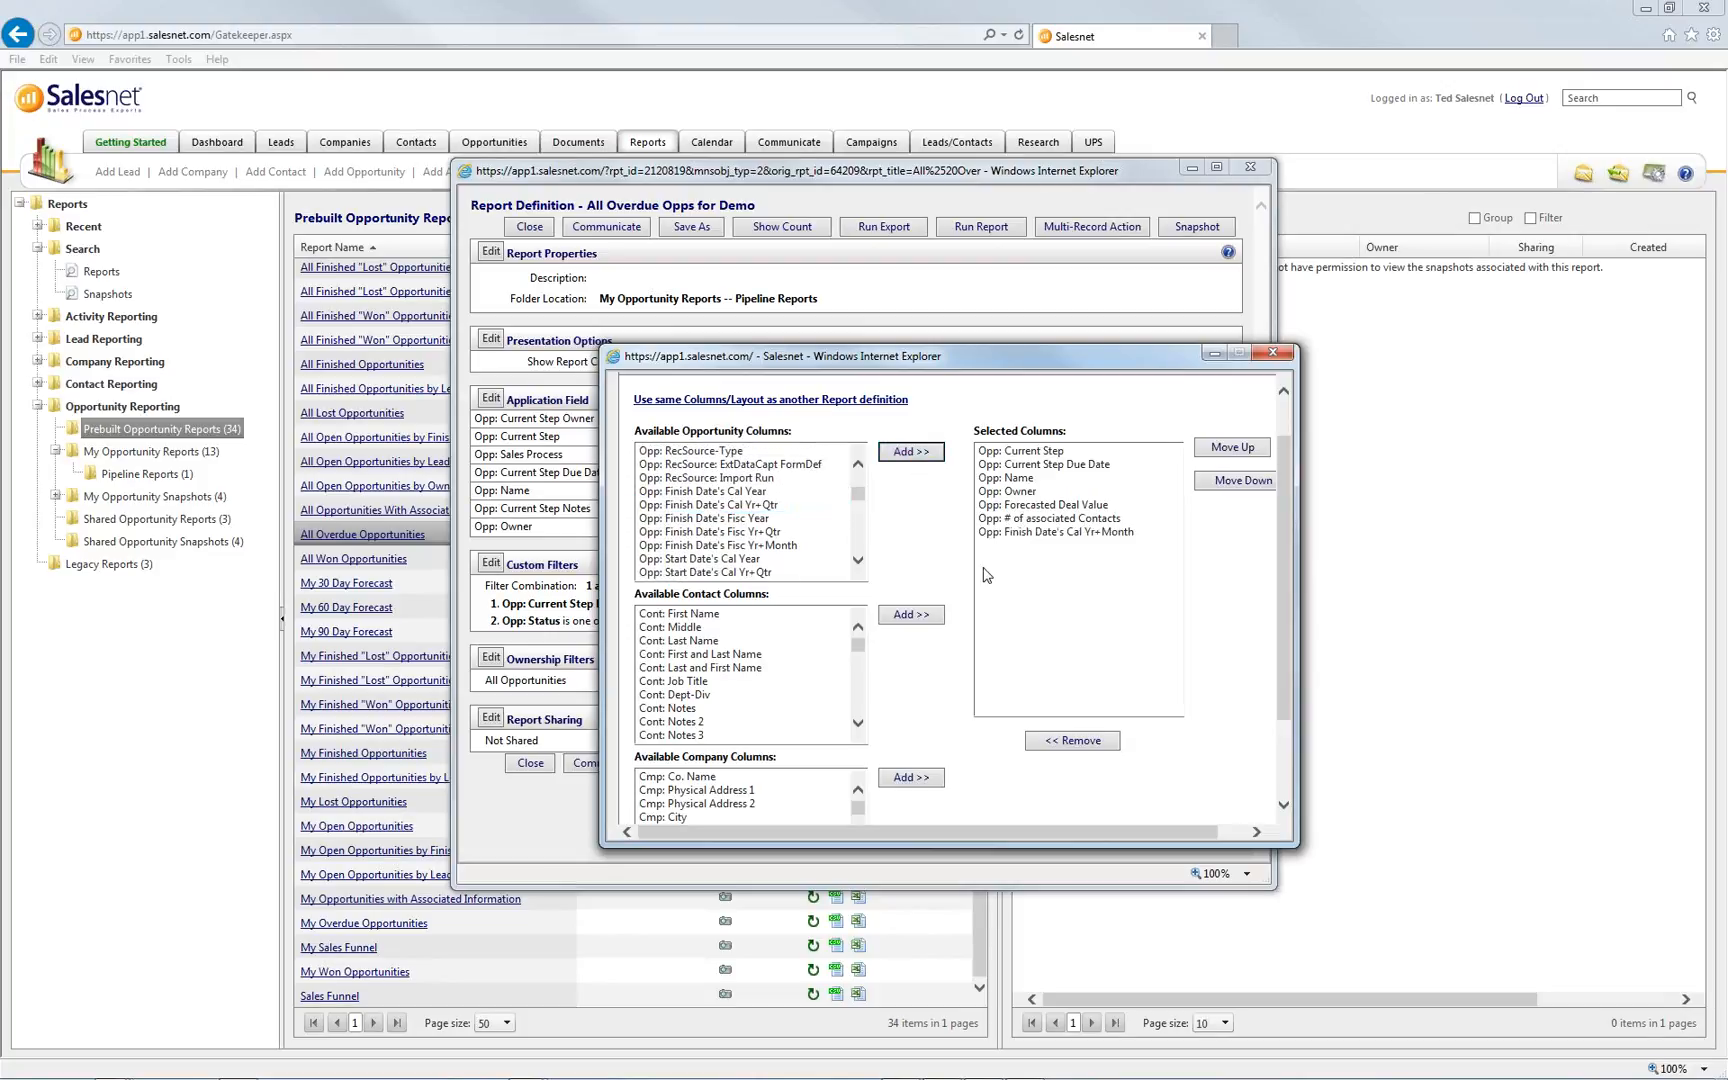
pyautogui.click(1050, 518)
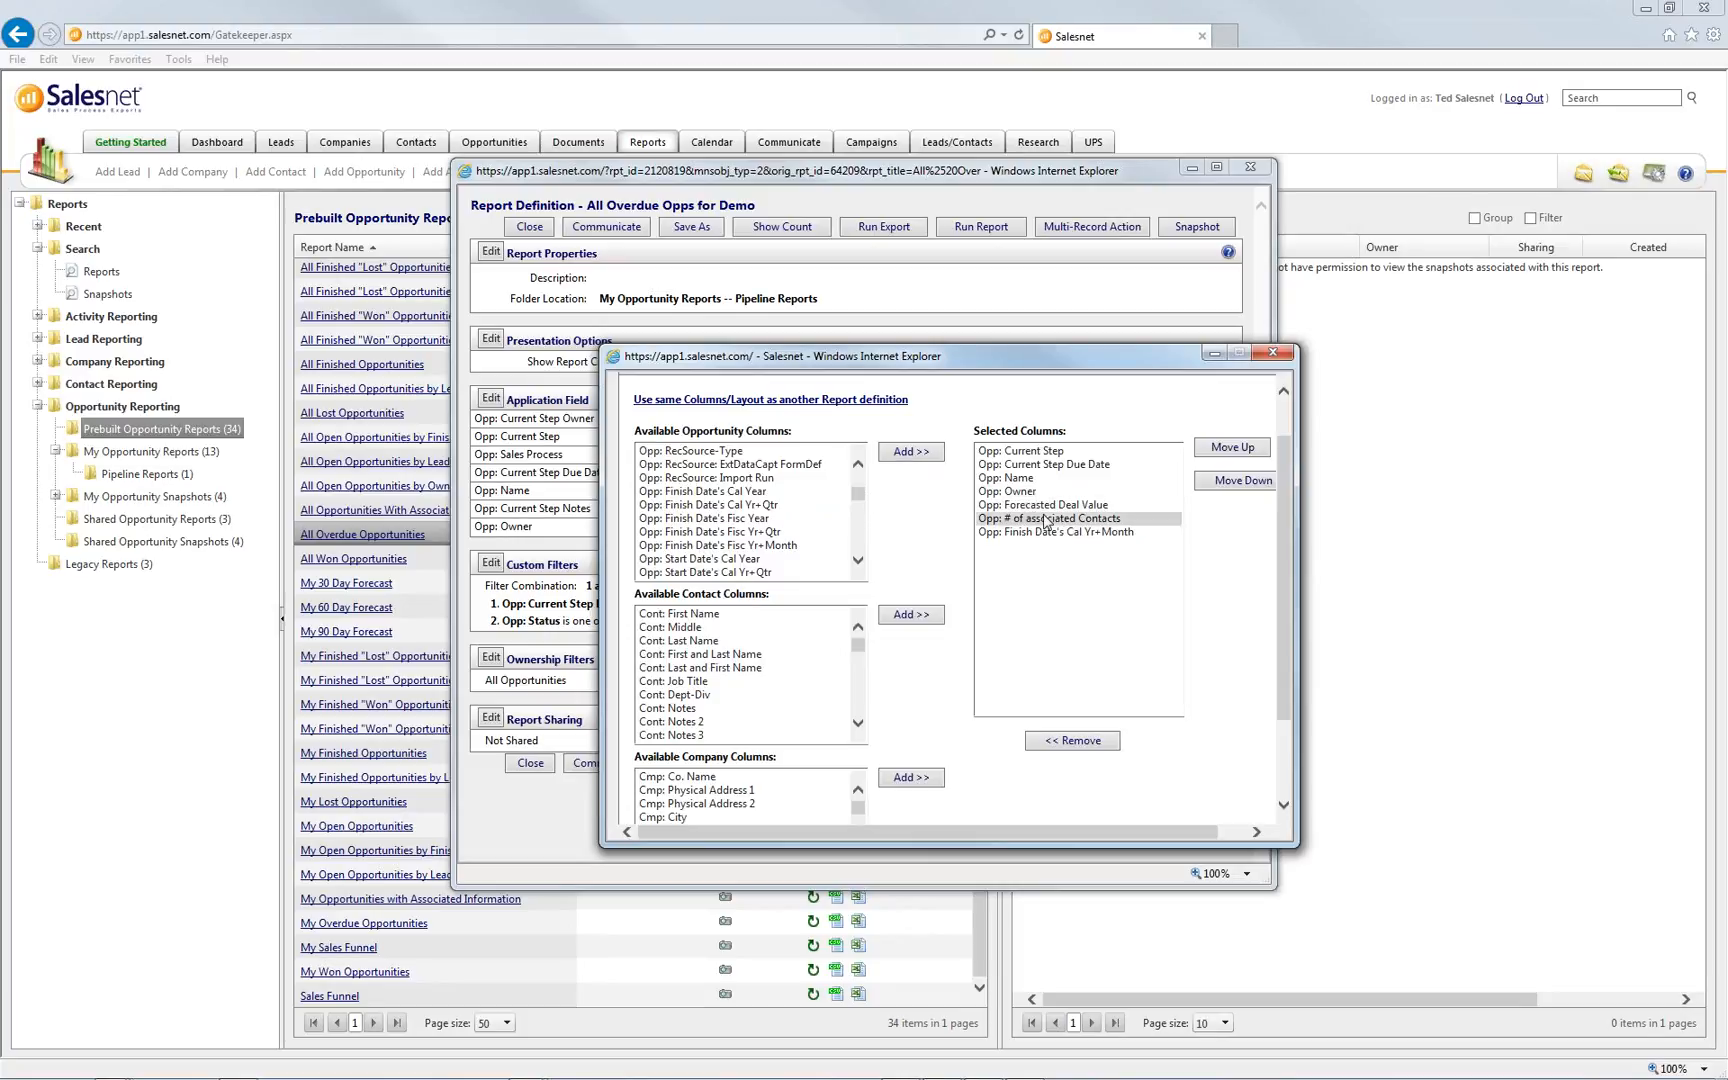
pyautogui.moveTo(858, 494); pyautogui.dragTo(851, 557)
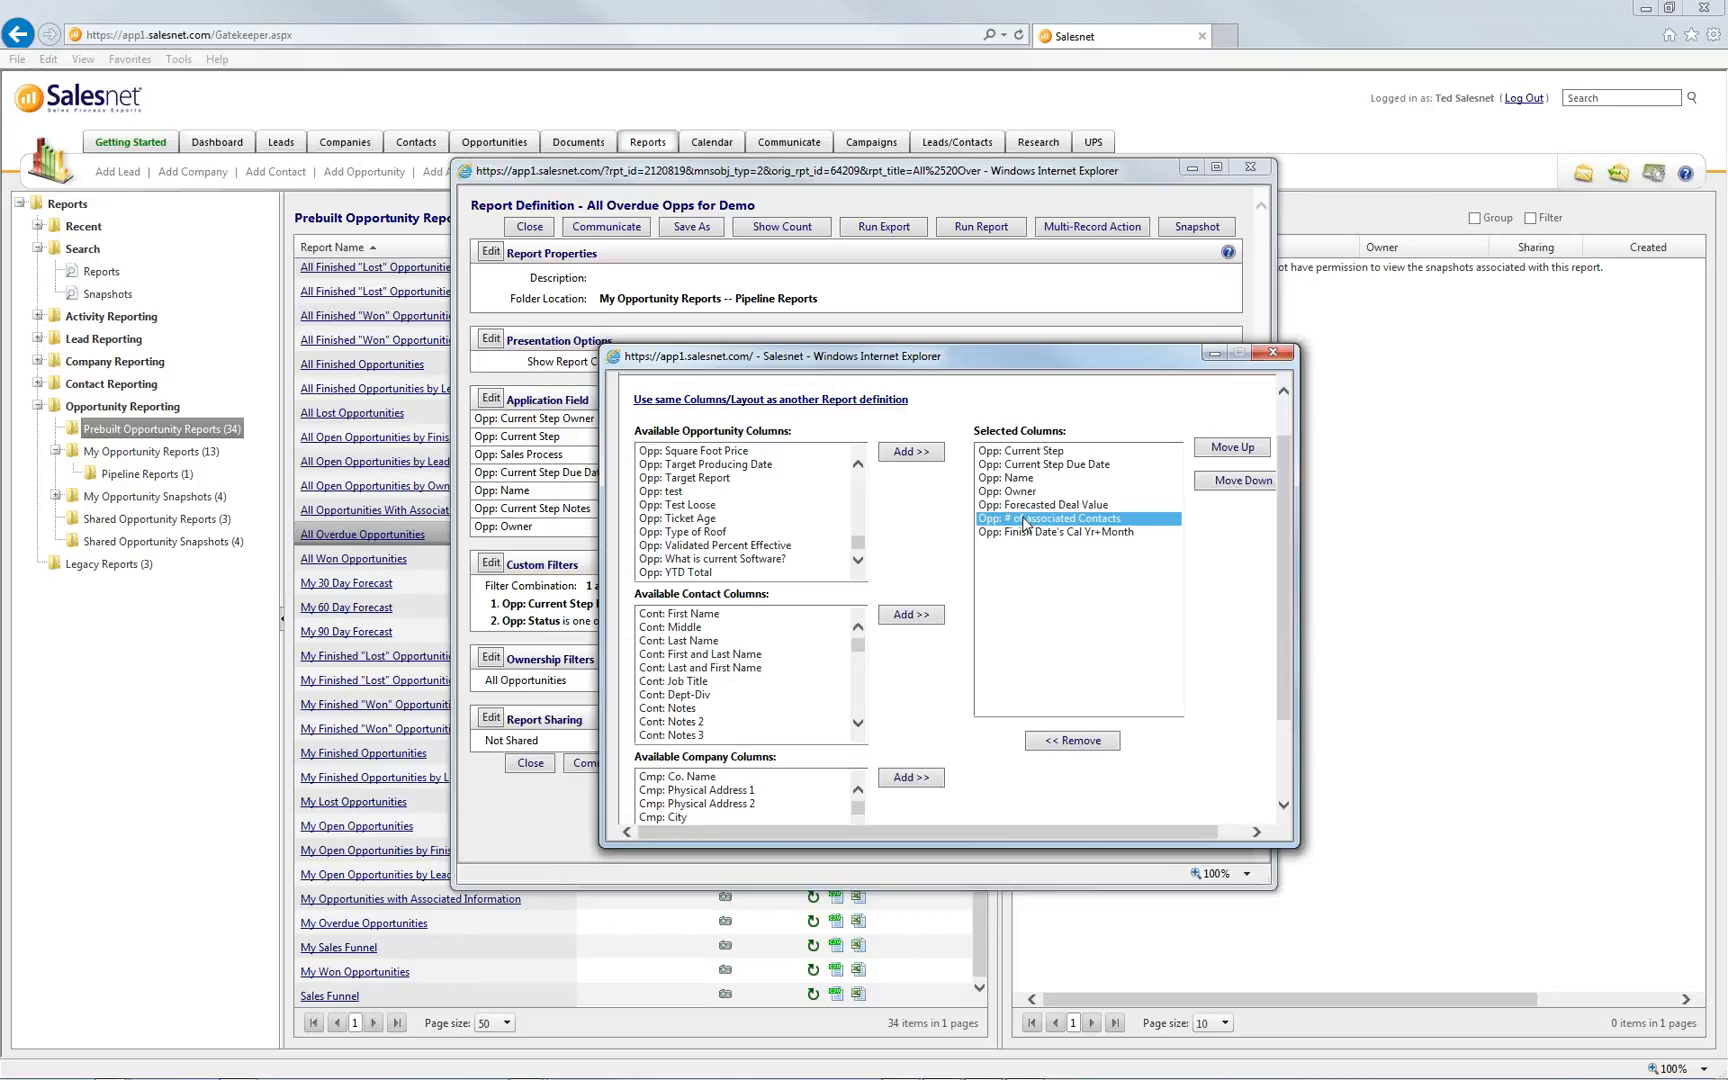
pyautogui.click(1028, 532)
pyautogui.moveTo(860, 556); pyautogui.dragTo(865, 505)
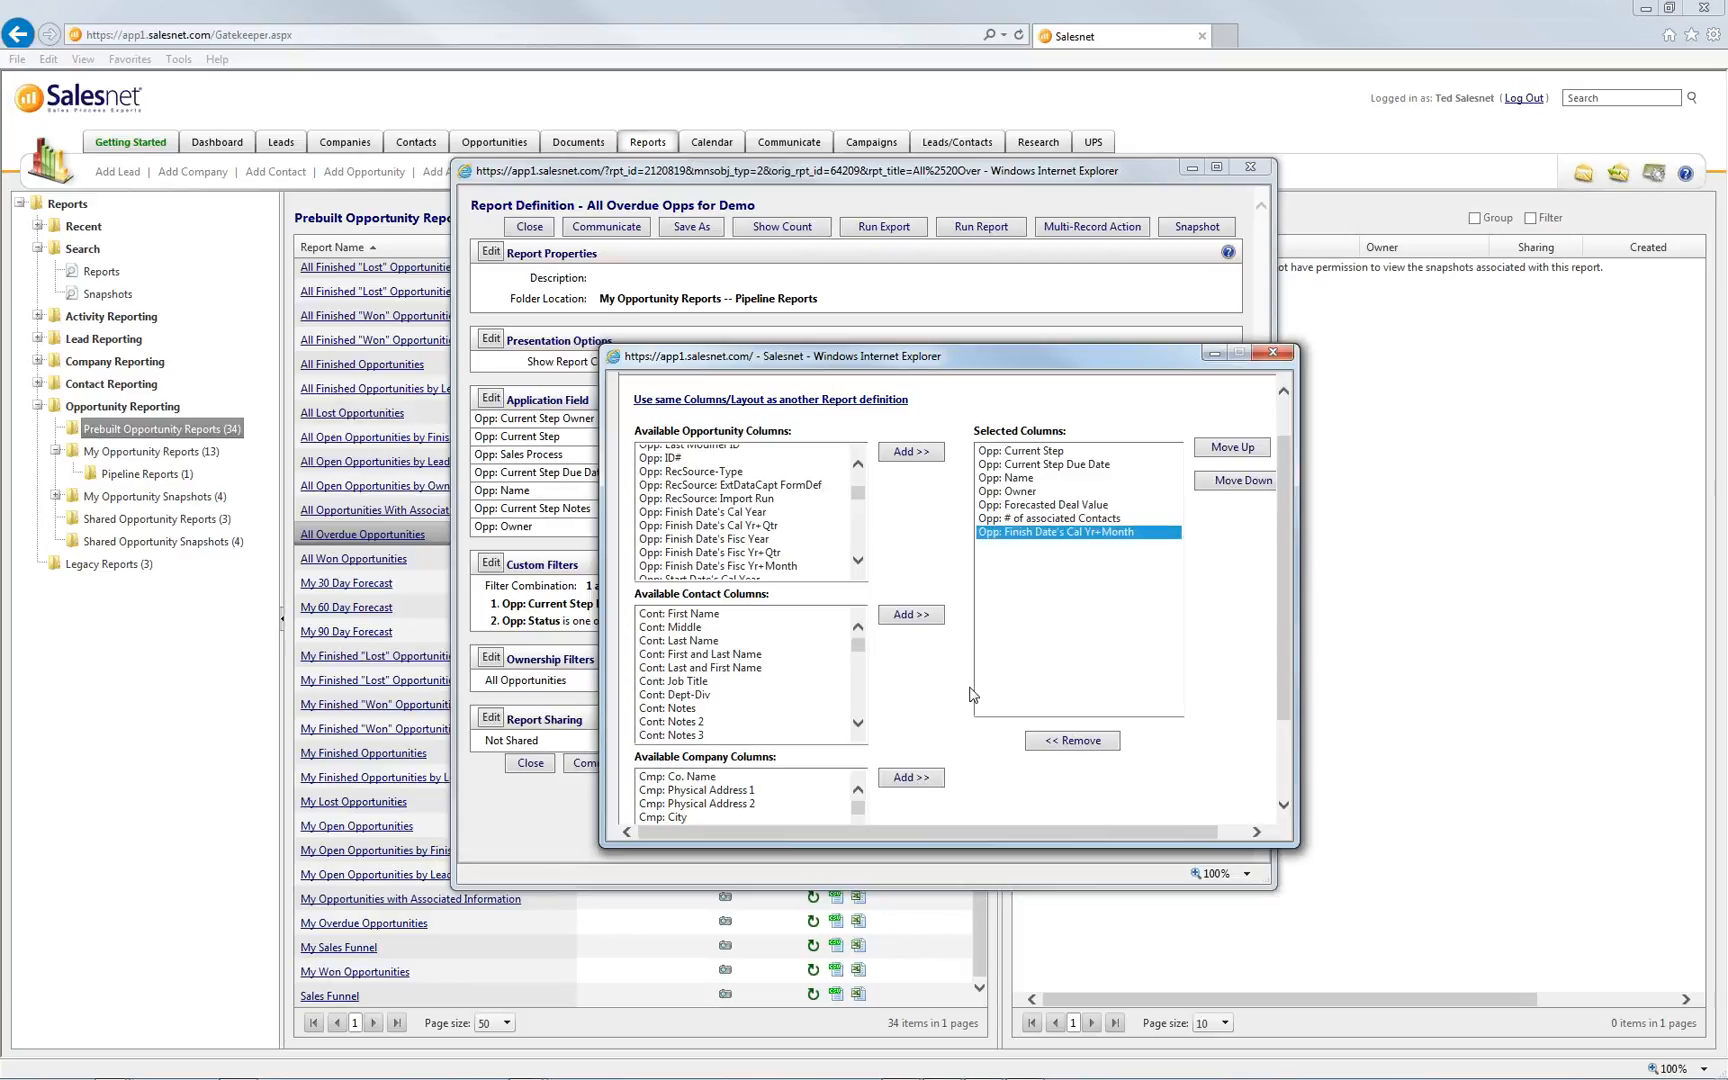
# Add the contact columns First and Last Name, Job Title, Work Phone 1 and Work Email 1 to the report
pyautogui.click(805, 660)
pyautogui.click(911, 614)
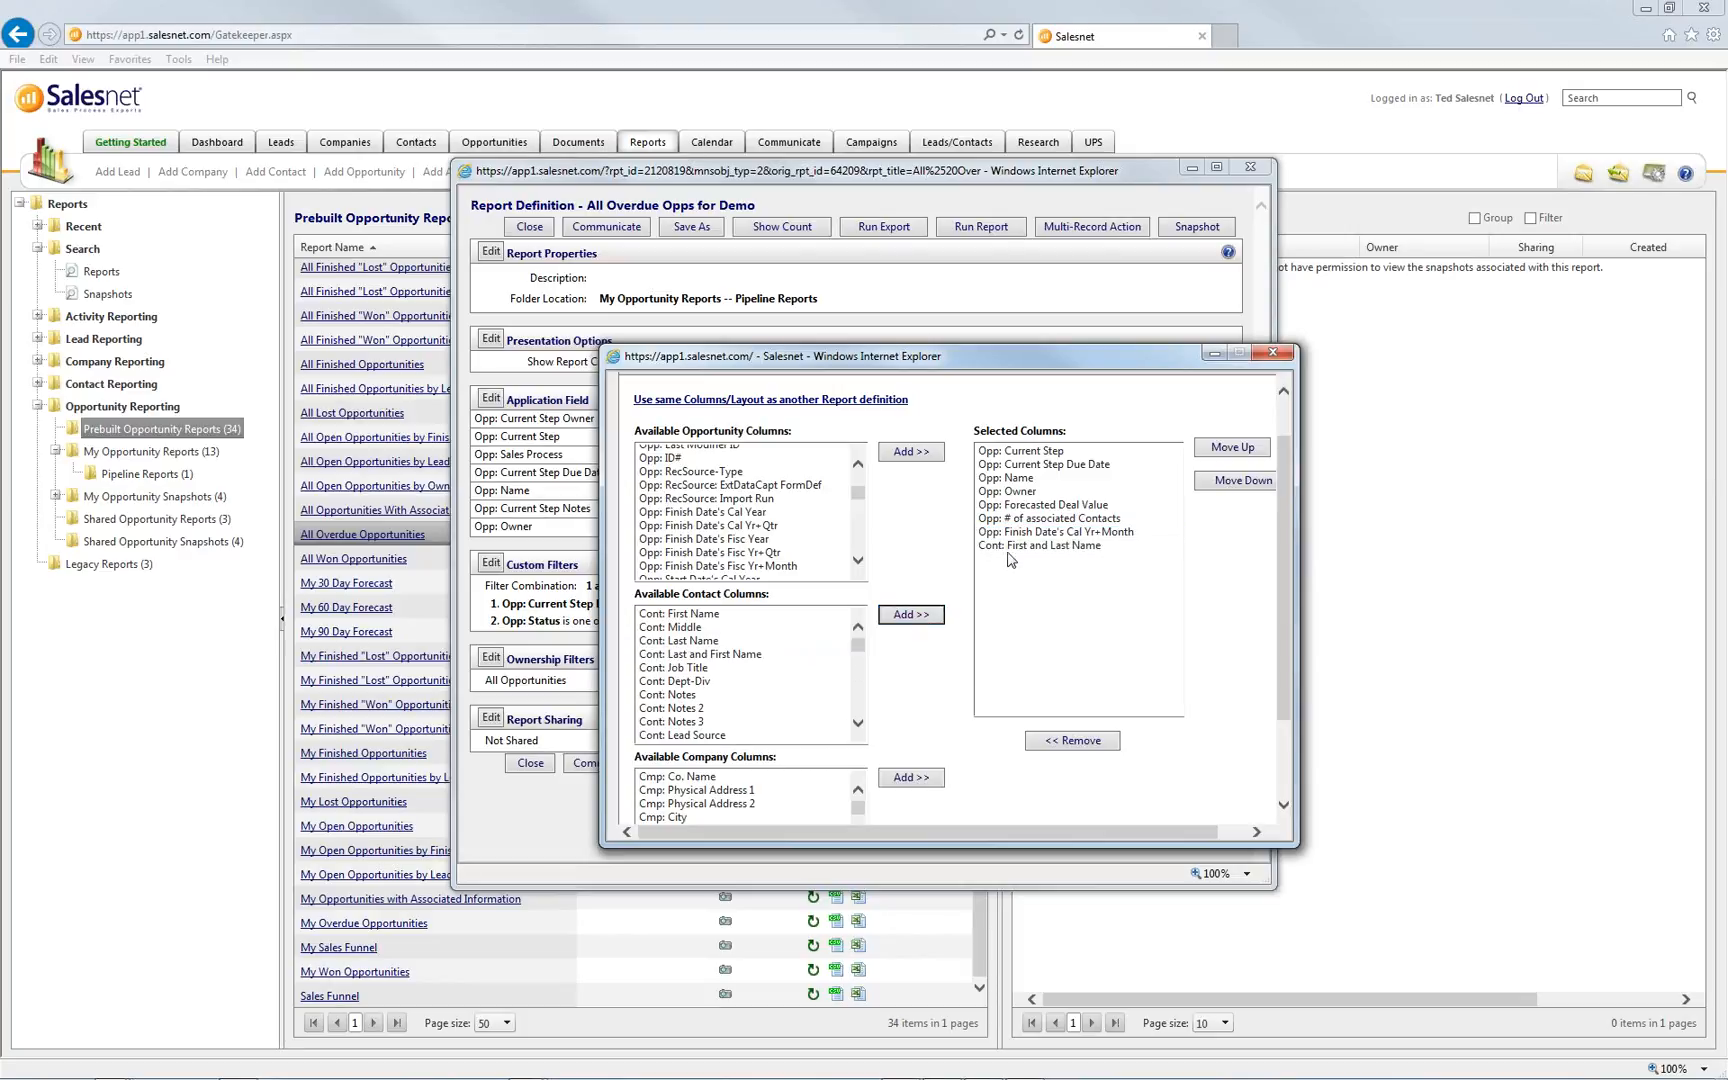
pyautogui.click(800, 670)
pyautogui.click(911, 614)
pyautogui.scroll(-3, 860, 714)
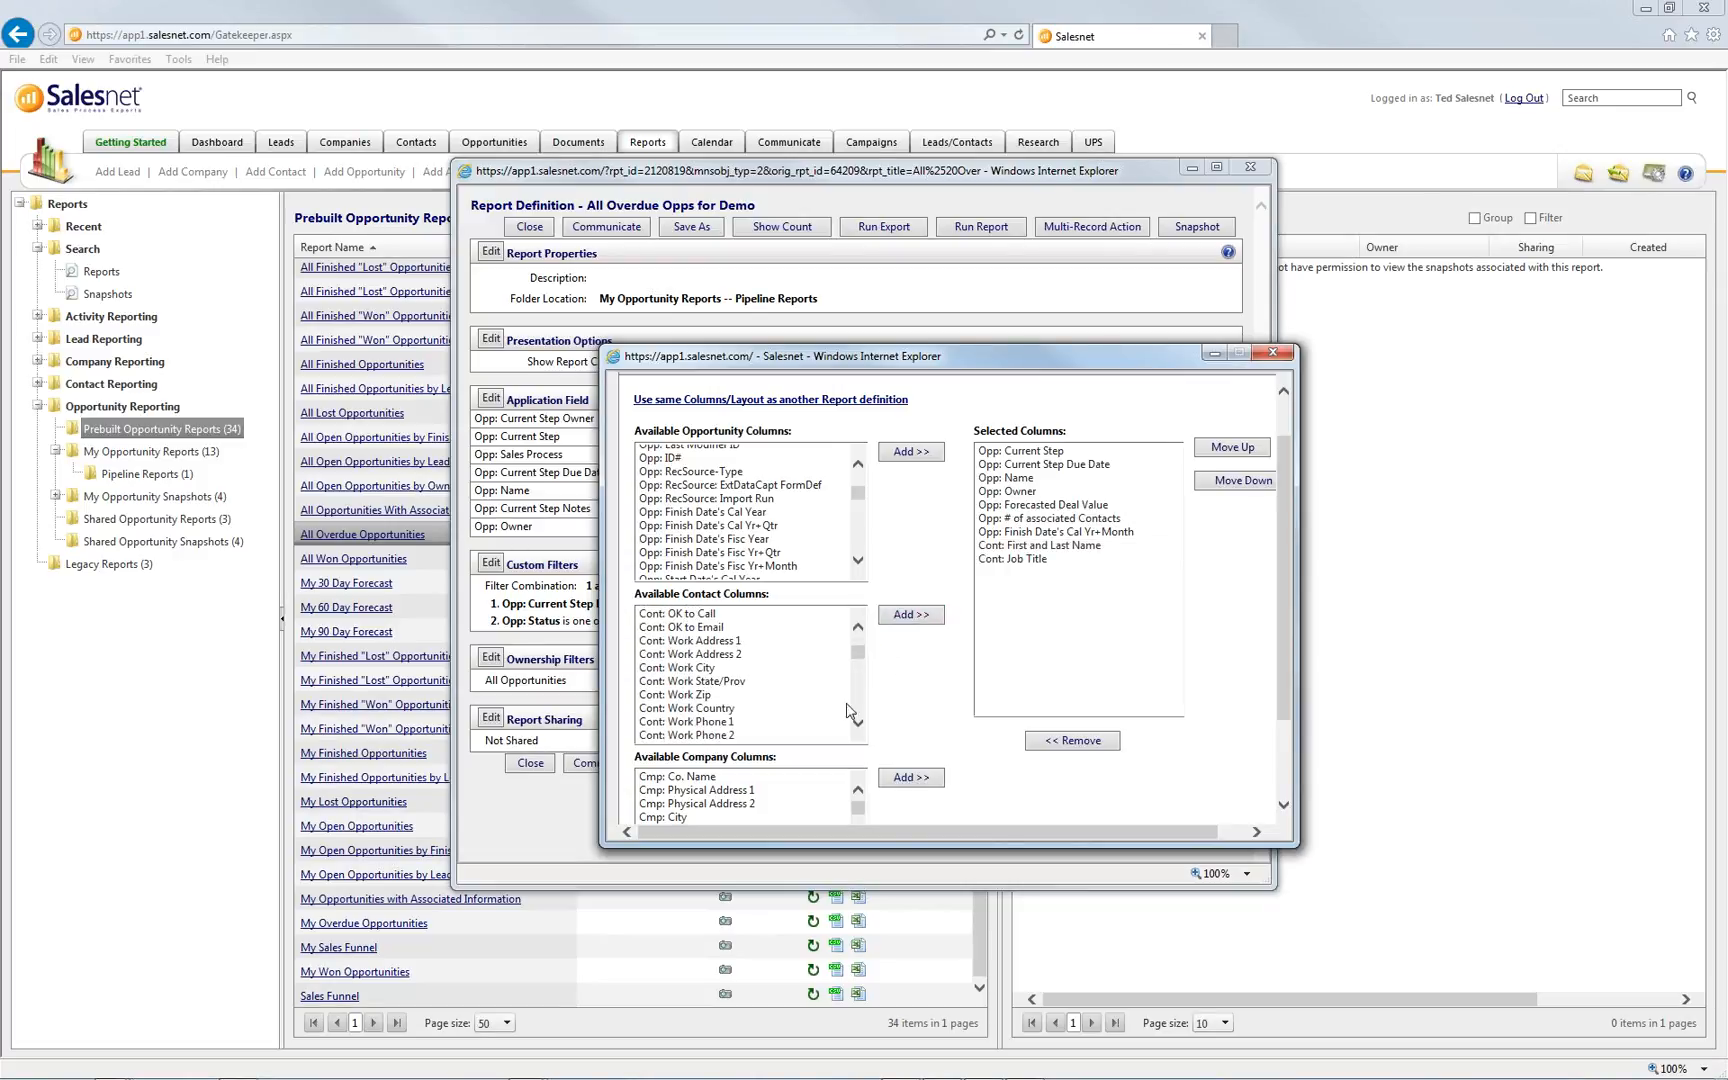
pyautogui.click(795, 721)
pyautogui.click(911, 614)
pyautogui.scroll(-3, 808, 676)
pyautogui.click(800, 627)
pyautogui.click(911, 614)
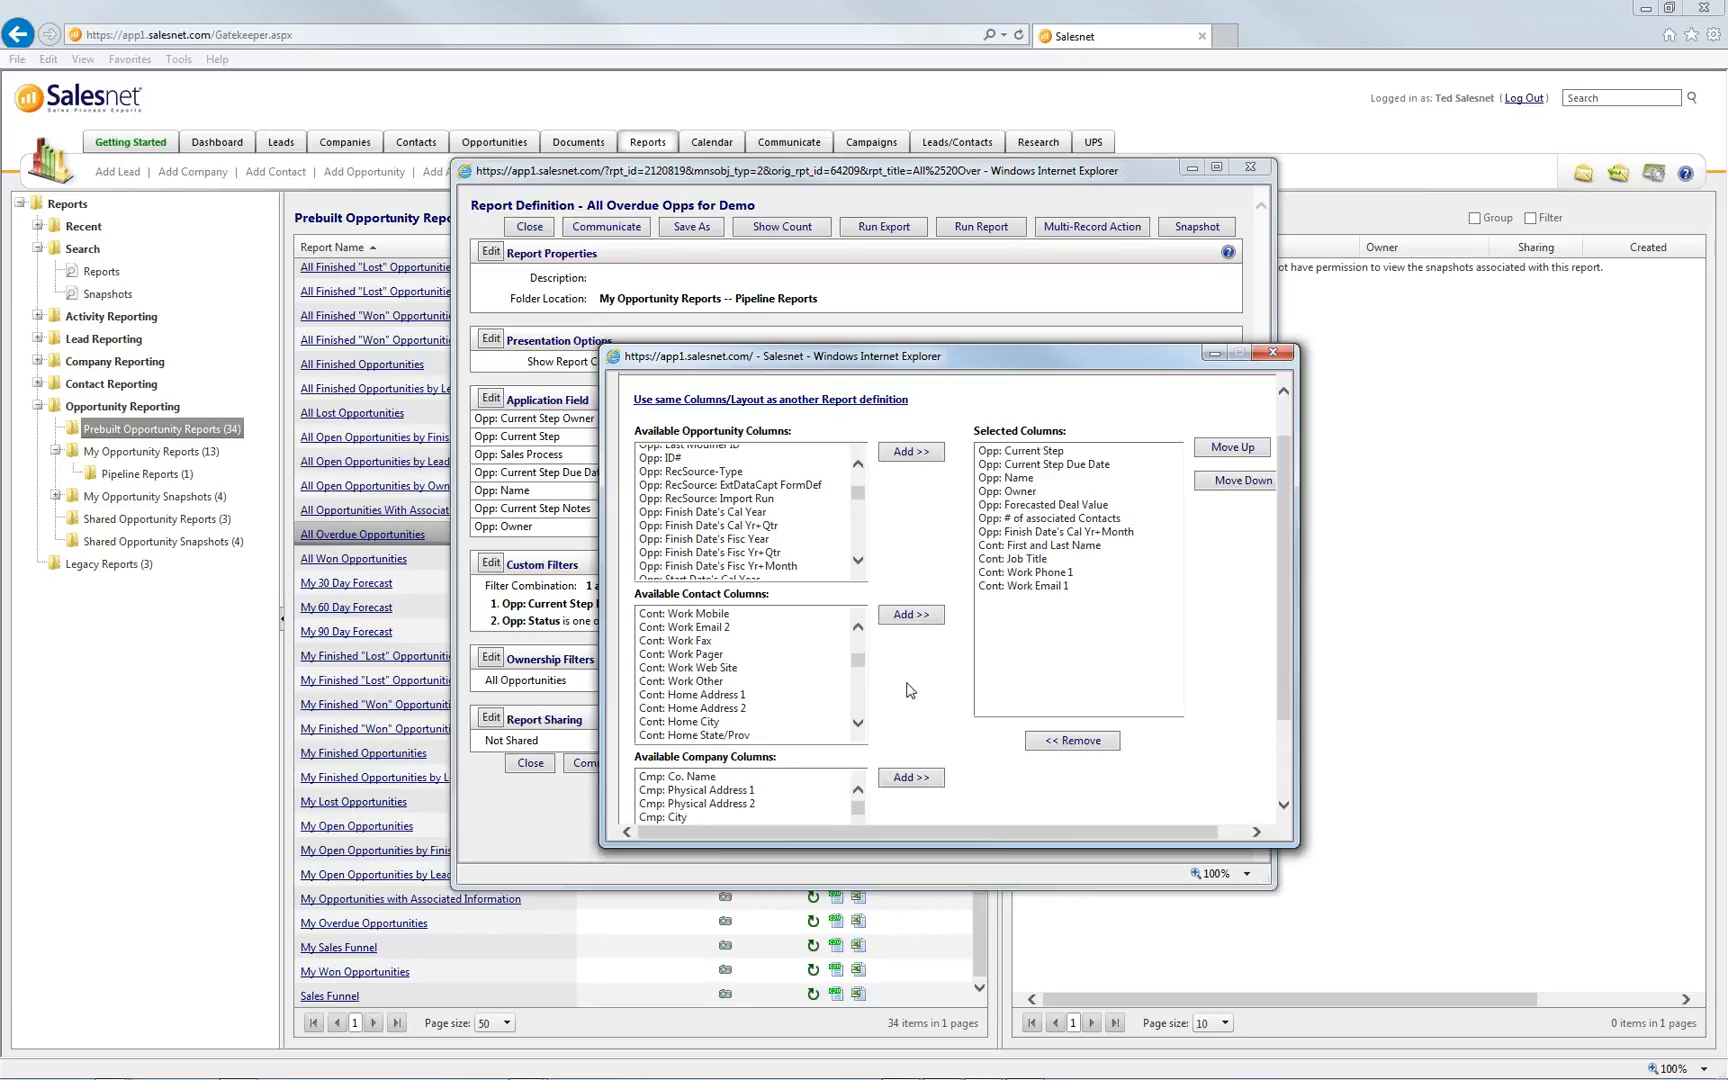
# Add the company columns Co. Name, City, State/Prov and Zip to the report
pyautogui.scroll(-2, 910, 688)
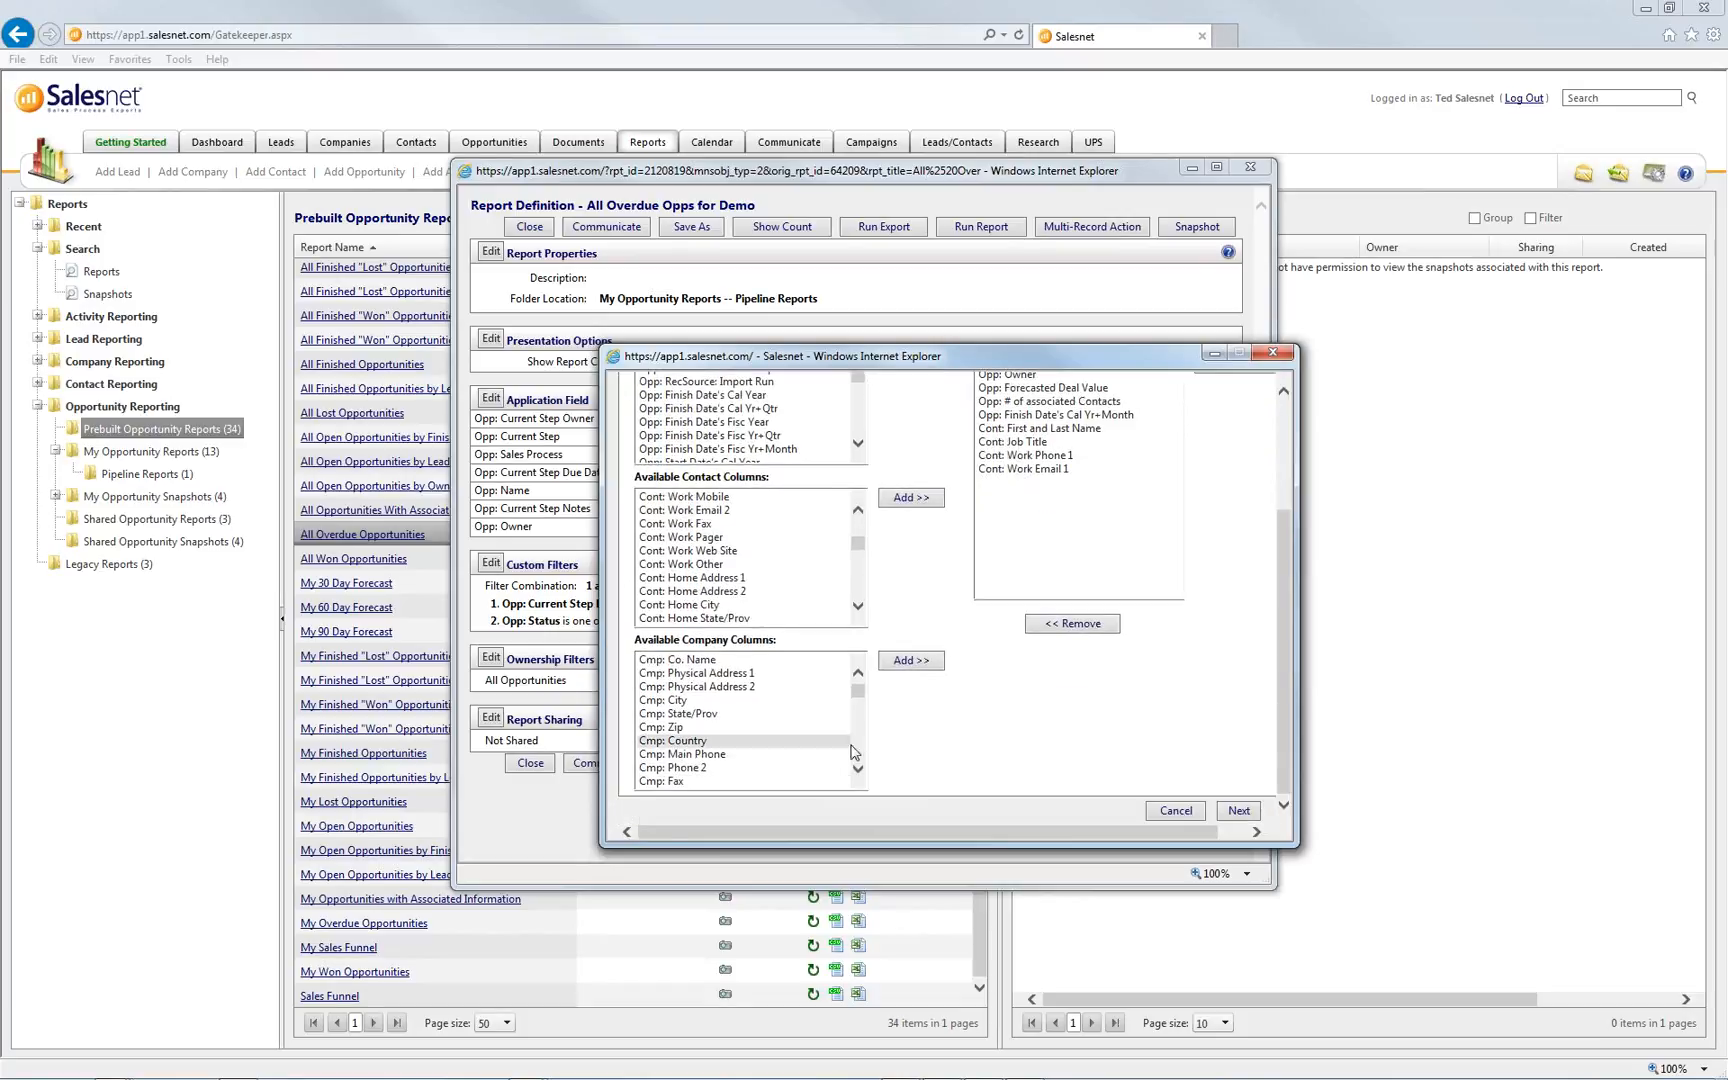
pyautogui.click(752, 661)
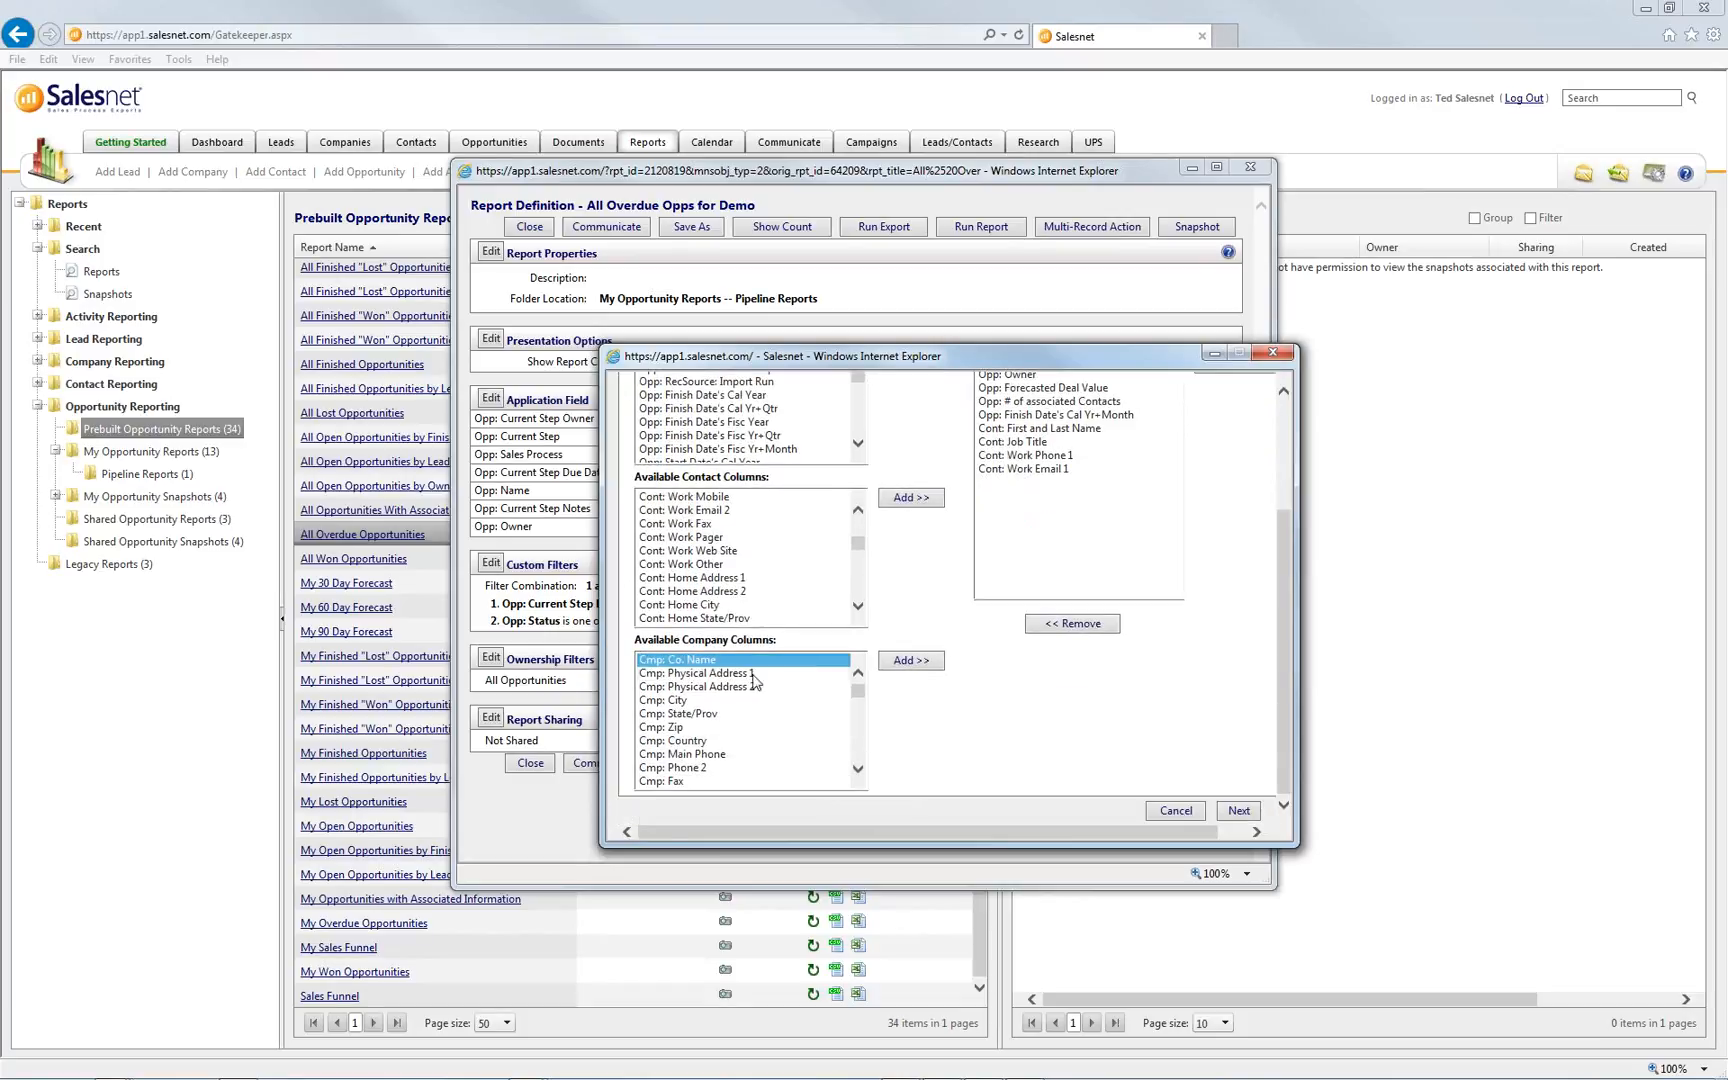
pyautogui.click(902, 662)
pyautogui.click(750, 687)
pyautogui.click(905, 661)
pyautogui.click(835, 688)
pyautogui.click(905, 661)
pyautogui.click(750, 687)
pyautogui.click(905, 661)
pyautogui.moveTo(858, 692)
pyautogui.mouseDown()
pyautogui.moveTo(858, 755)
pyautogui.moveTo(858, 692)
pyautogui.mouseUp()
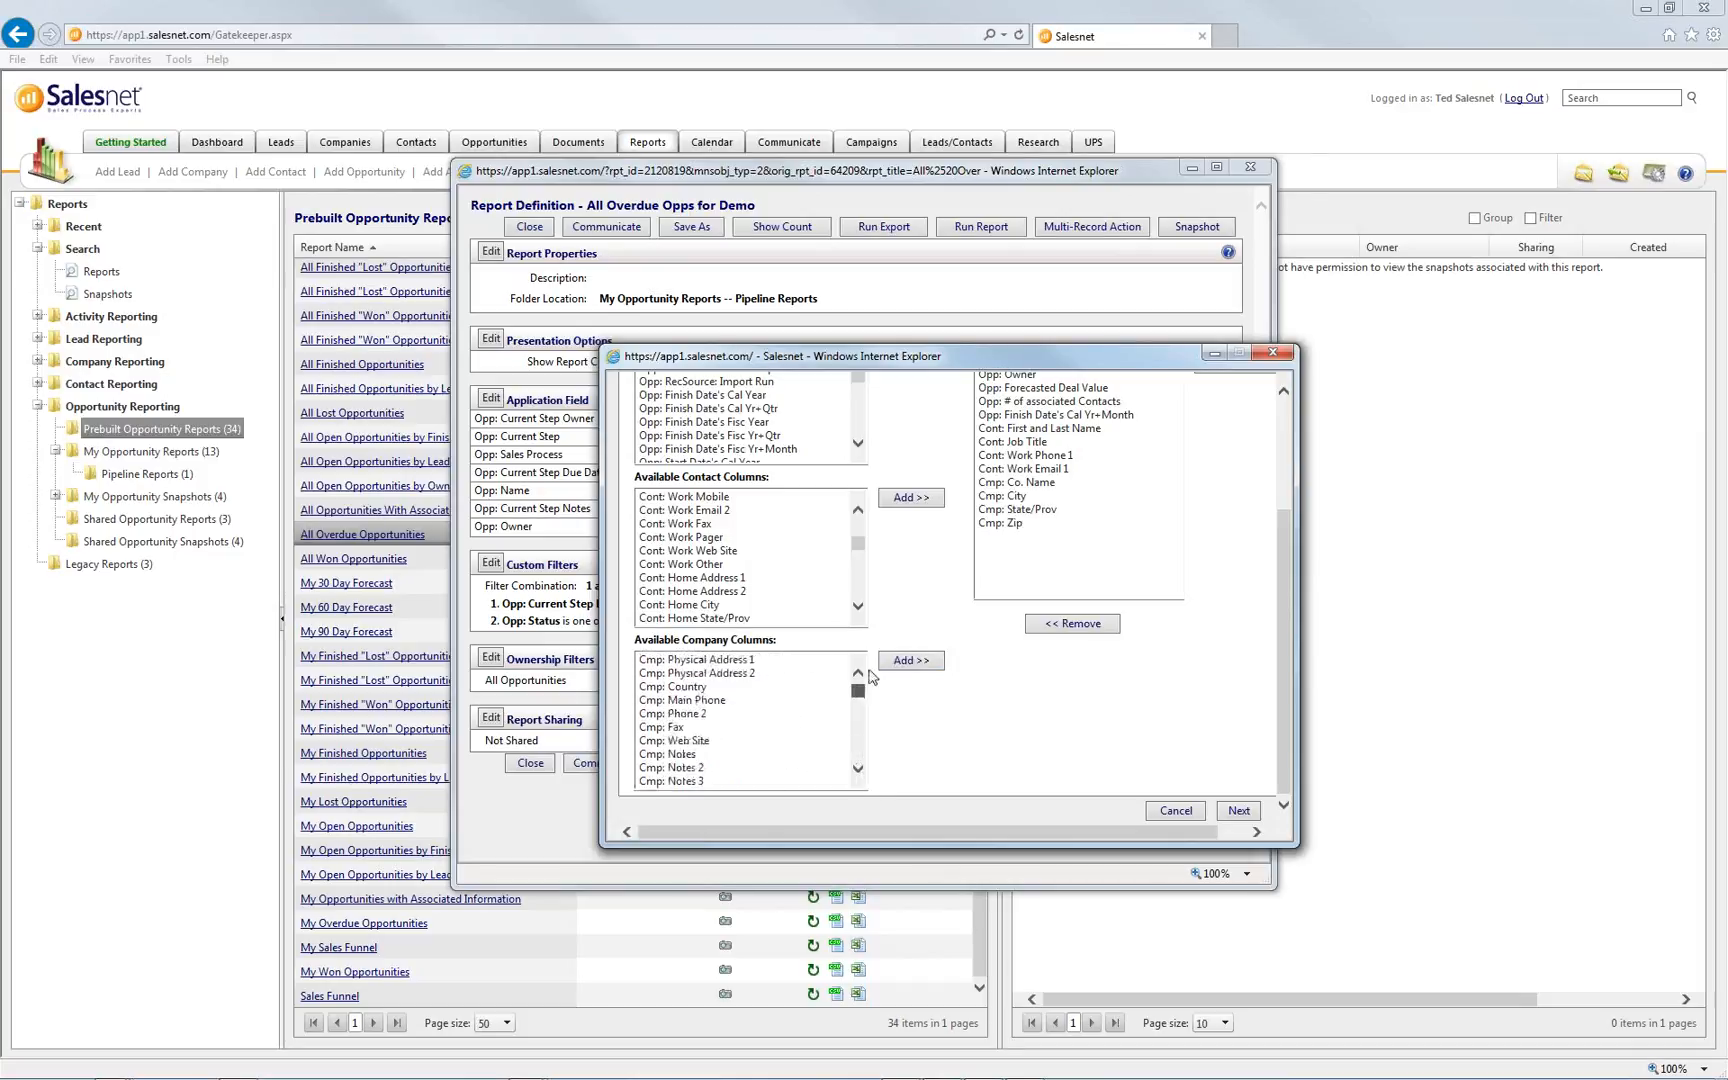
# Review the order of the selected columns from Opp: Current Step to Cmp: Zip and continue to their column properties
pyautogui.scroll(3, 1024, 706)
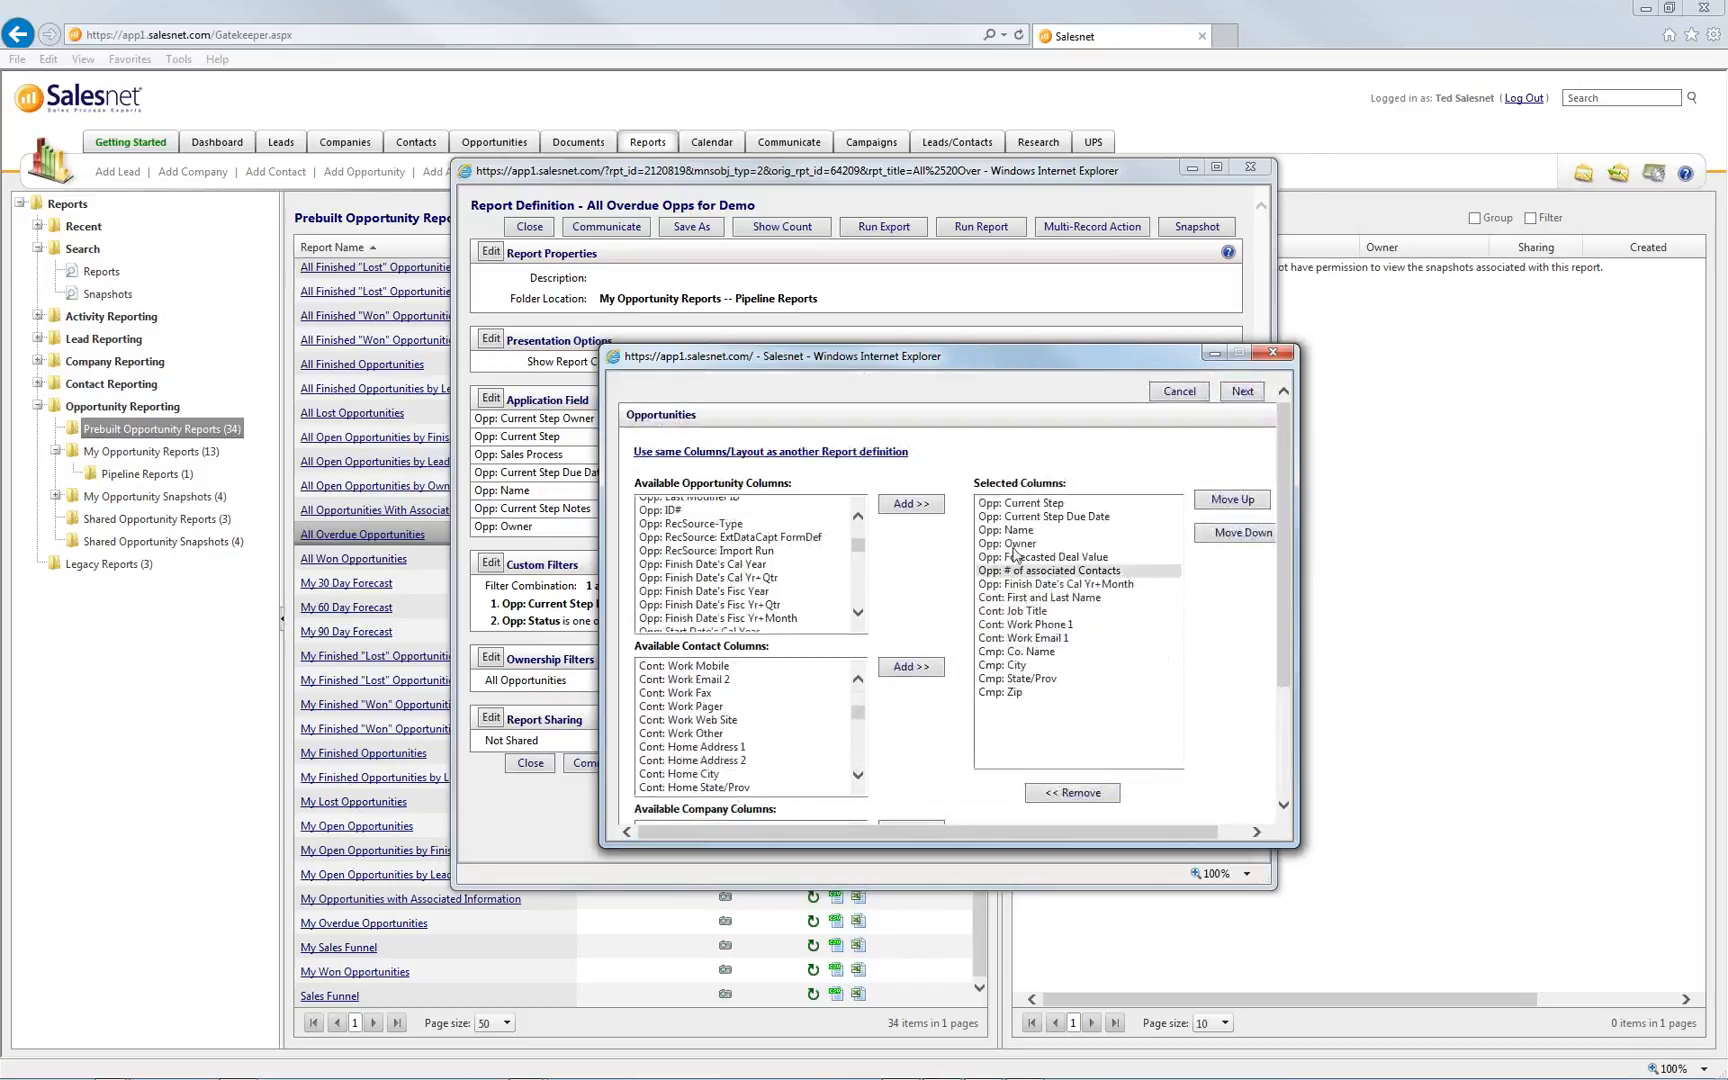
pyautogui.click(1020, 530)
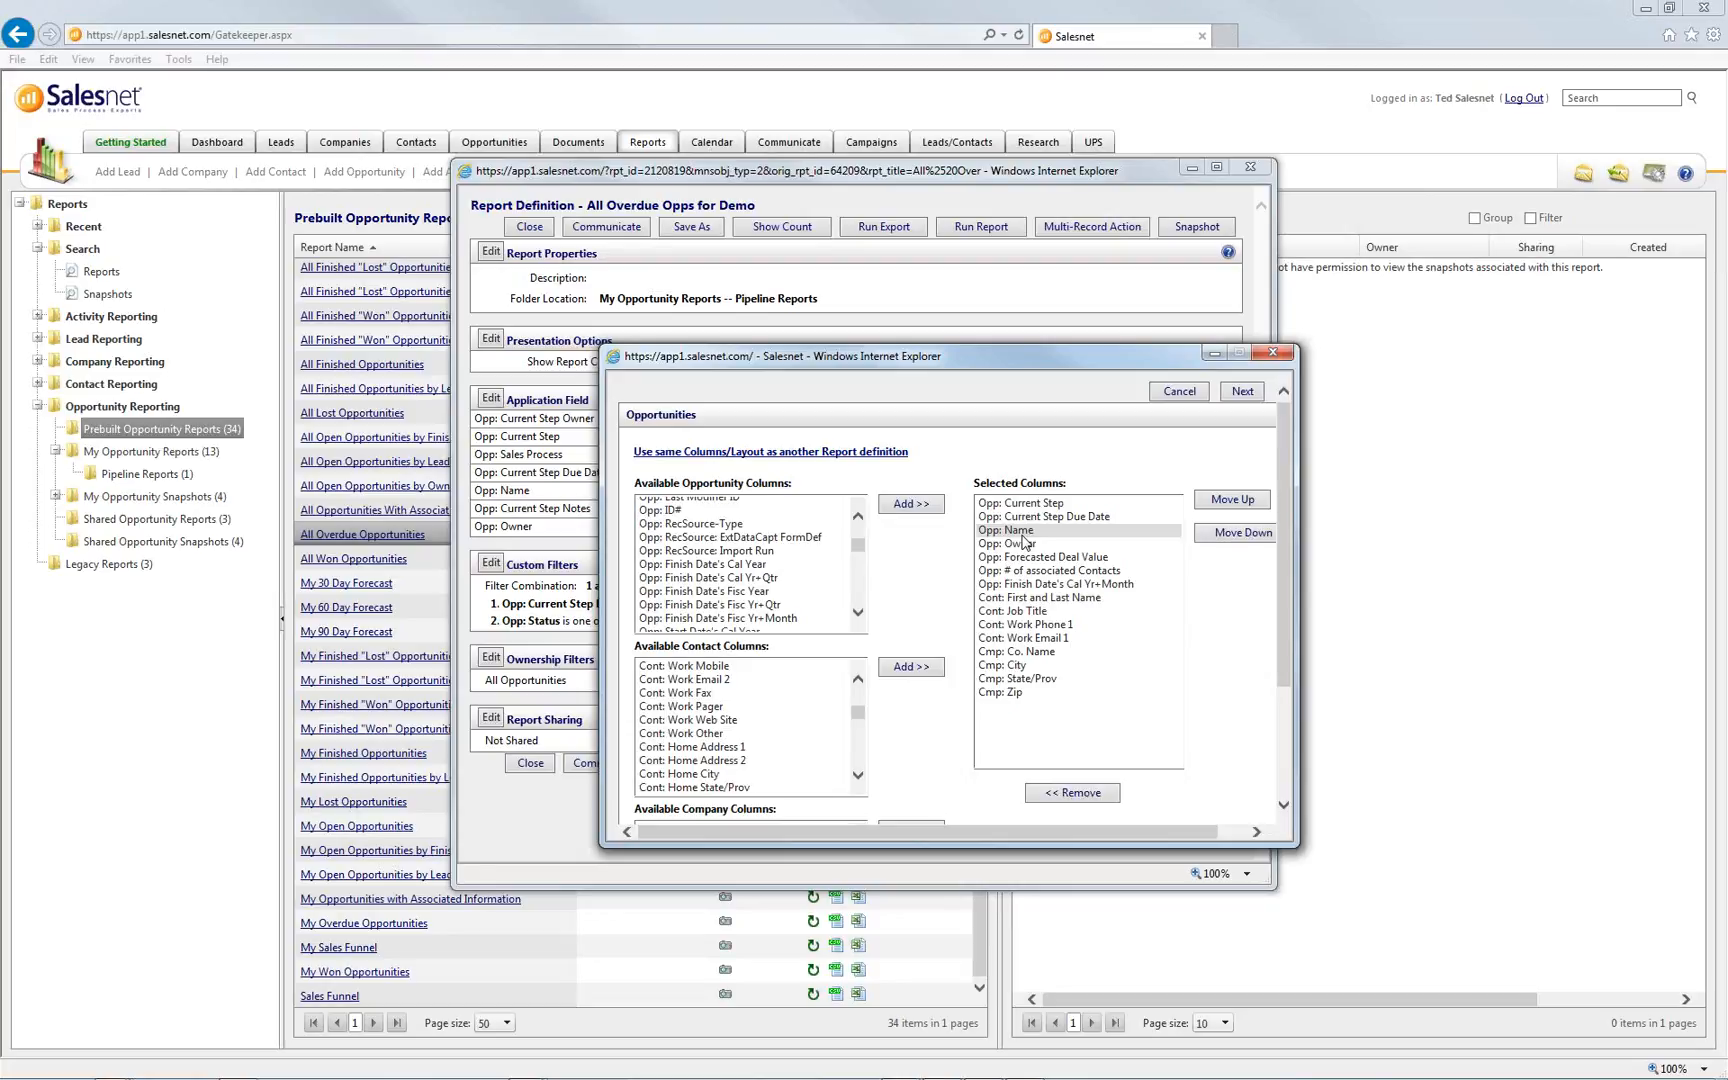
pyautogui.click(1082, 506)
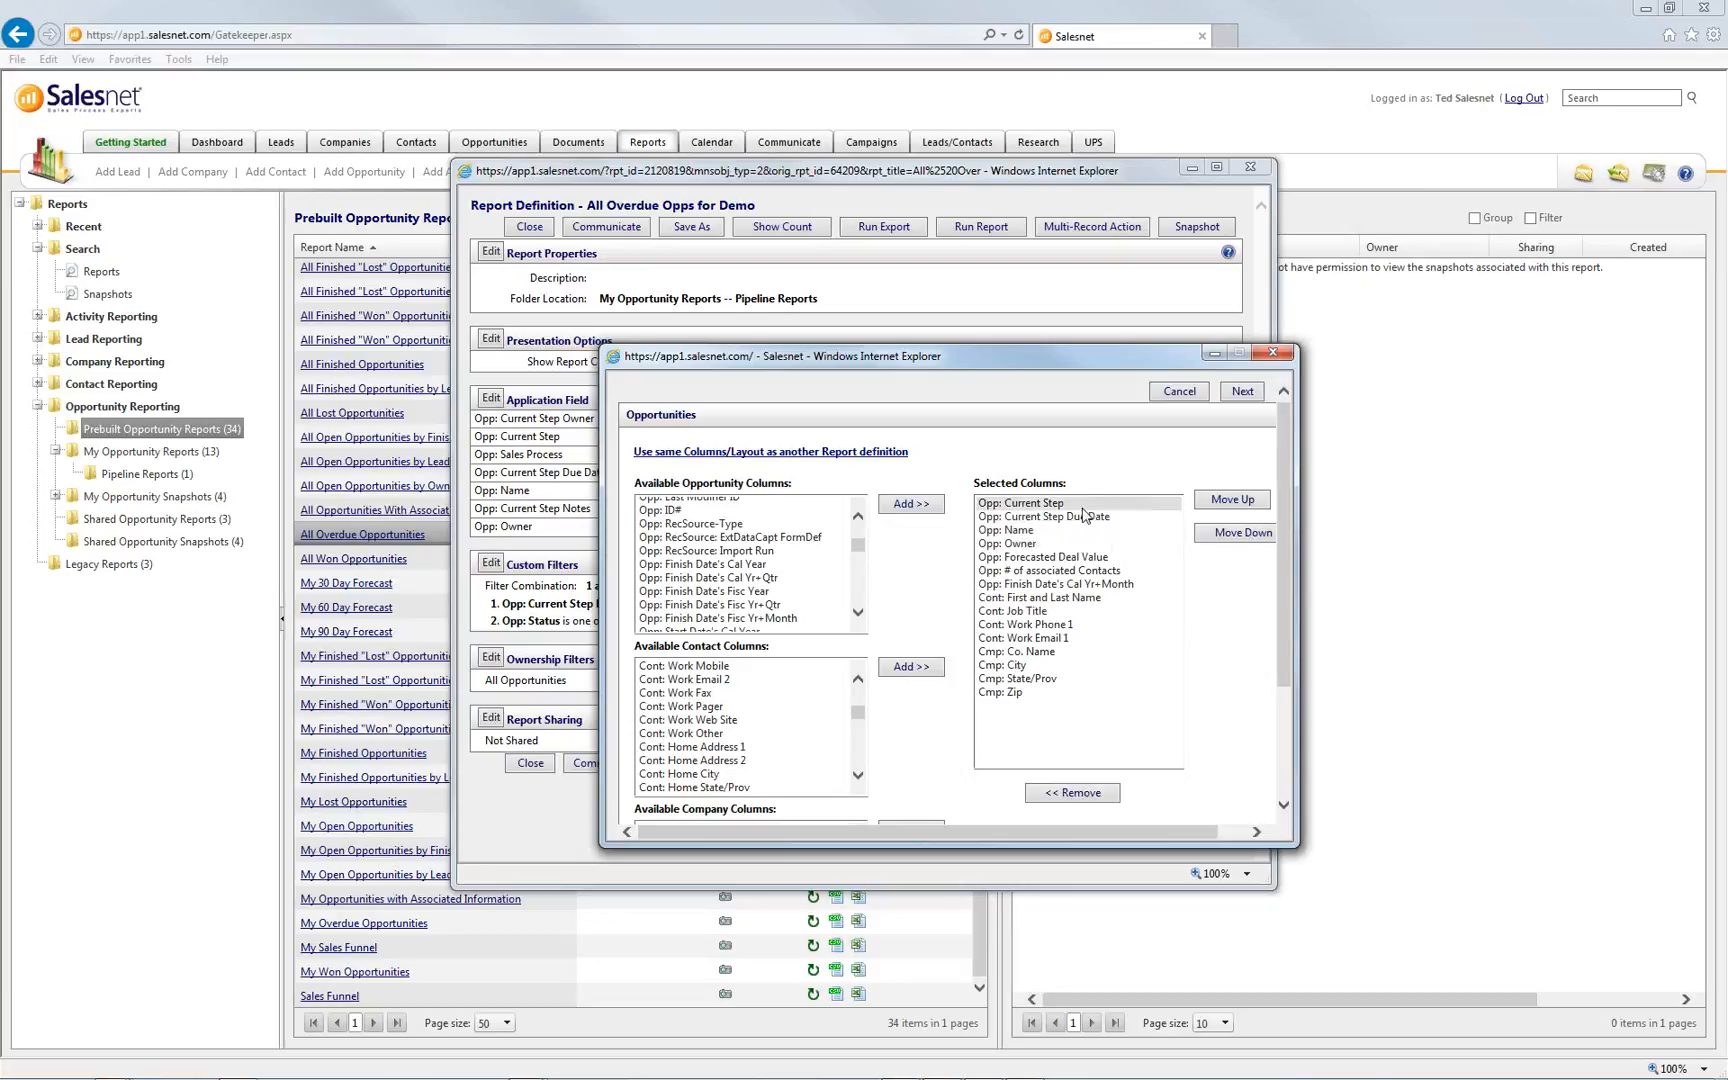
pyautogui.click(1088, 506)
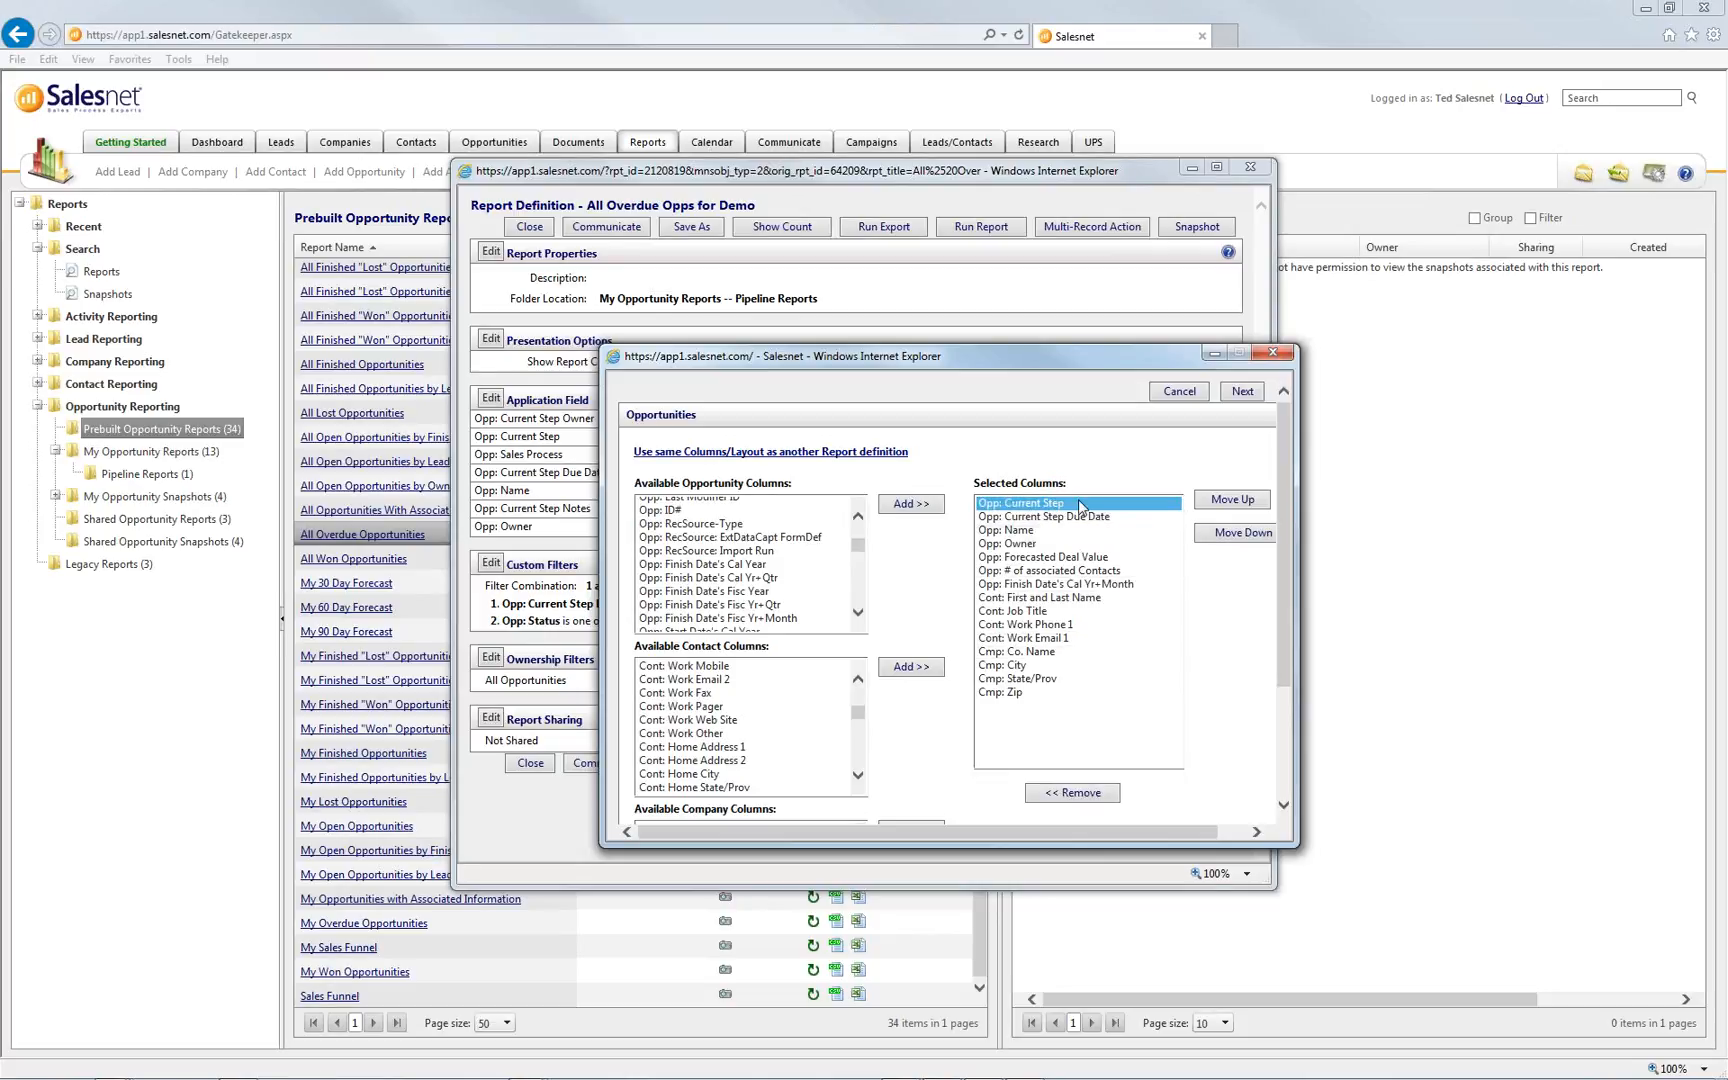
pyautogui.click(1062, 680)
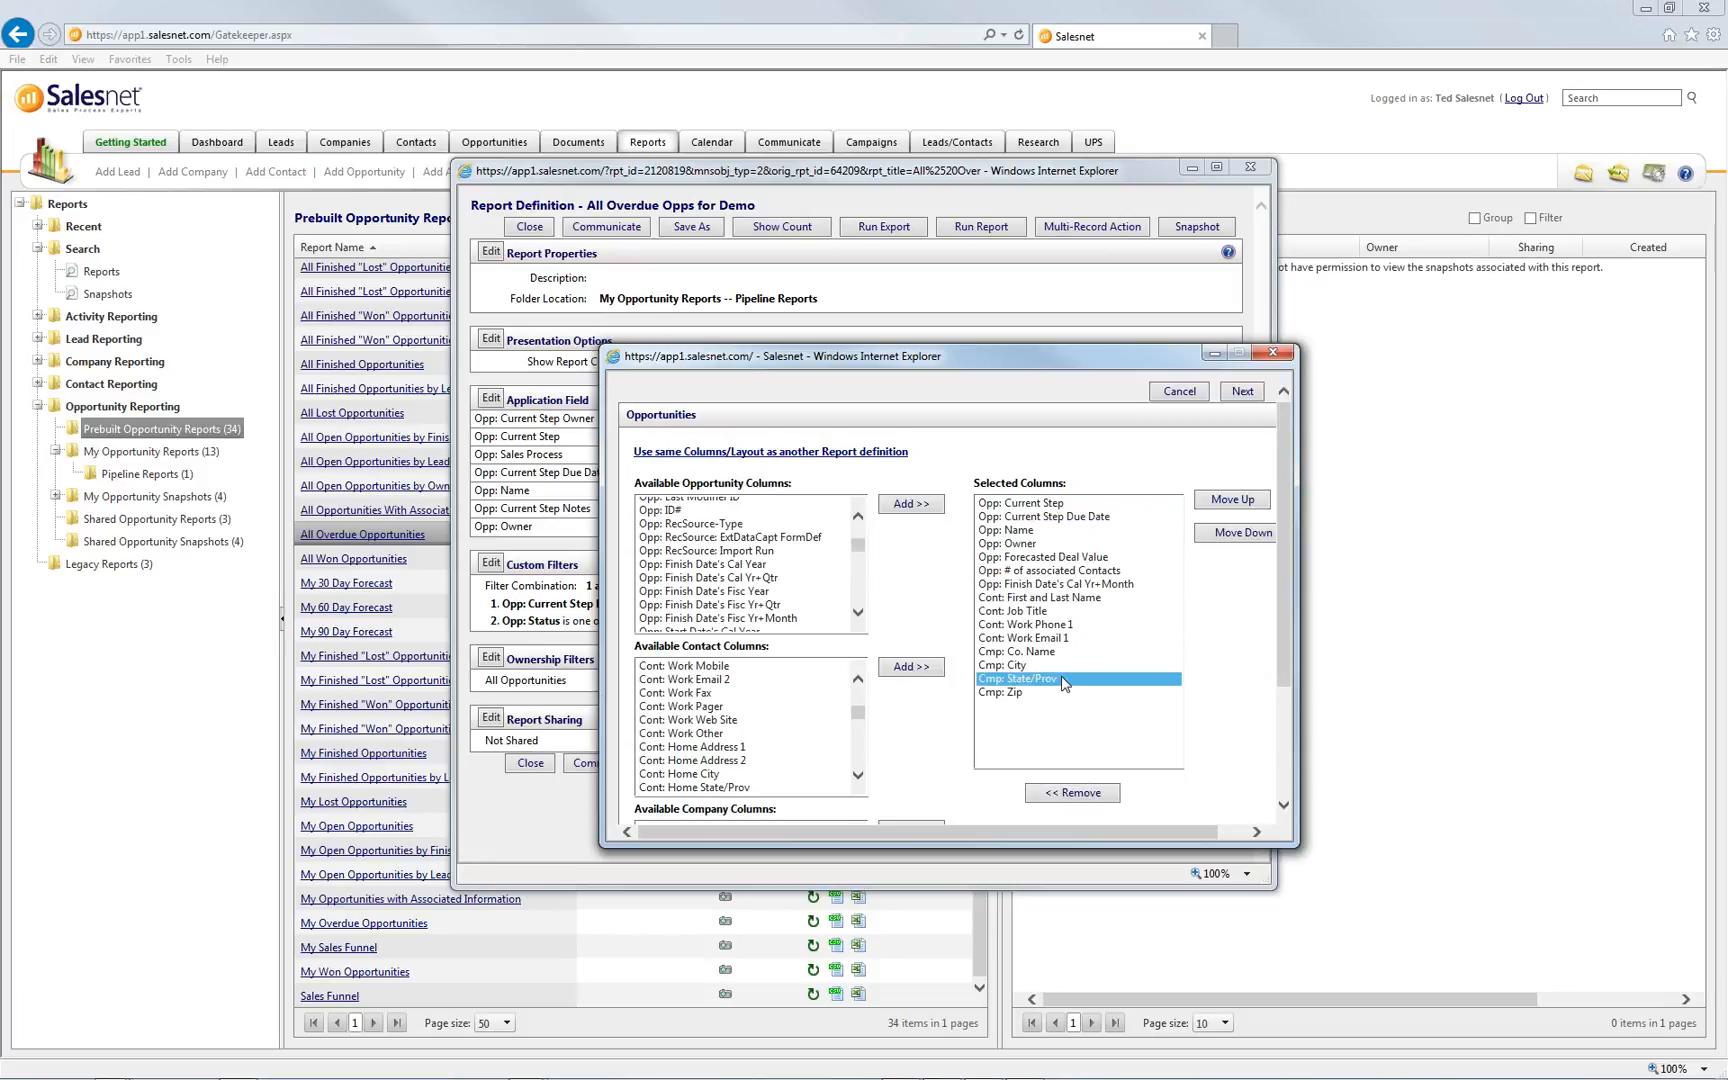
pyautogui.click(1245, 392)
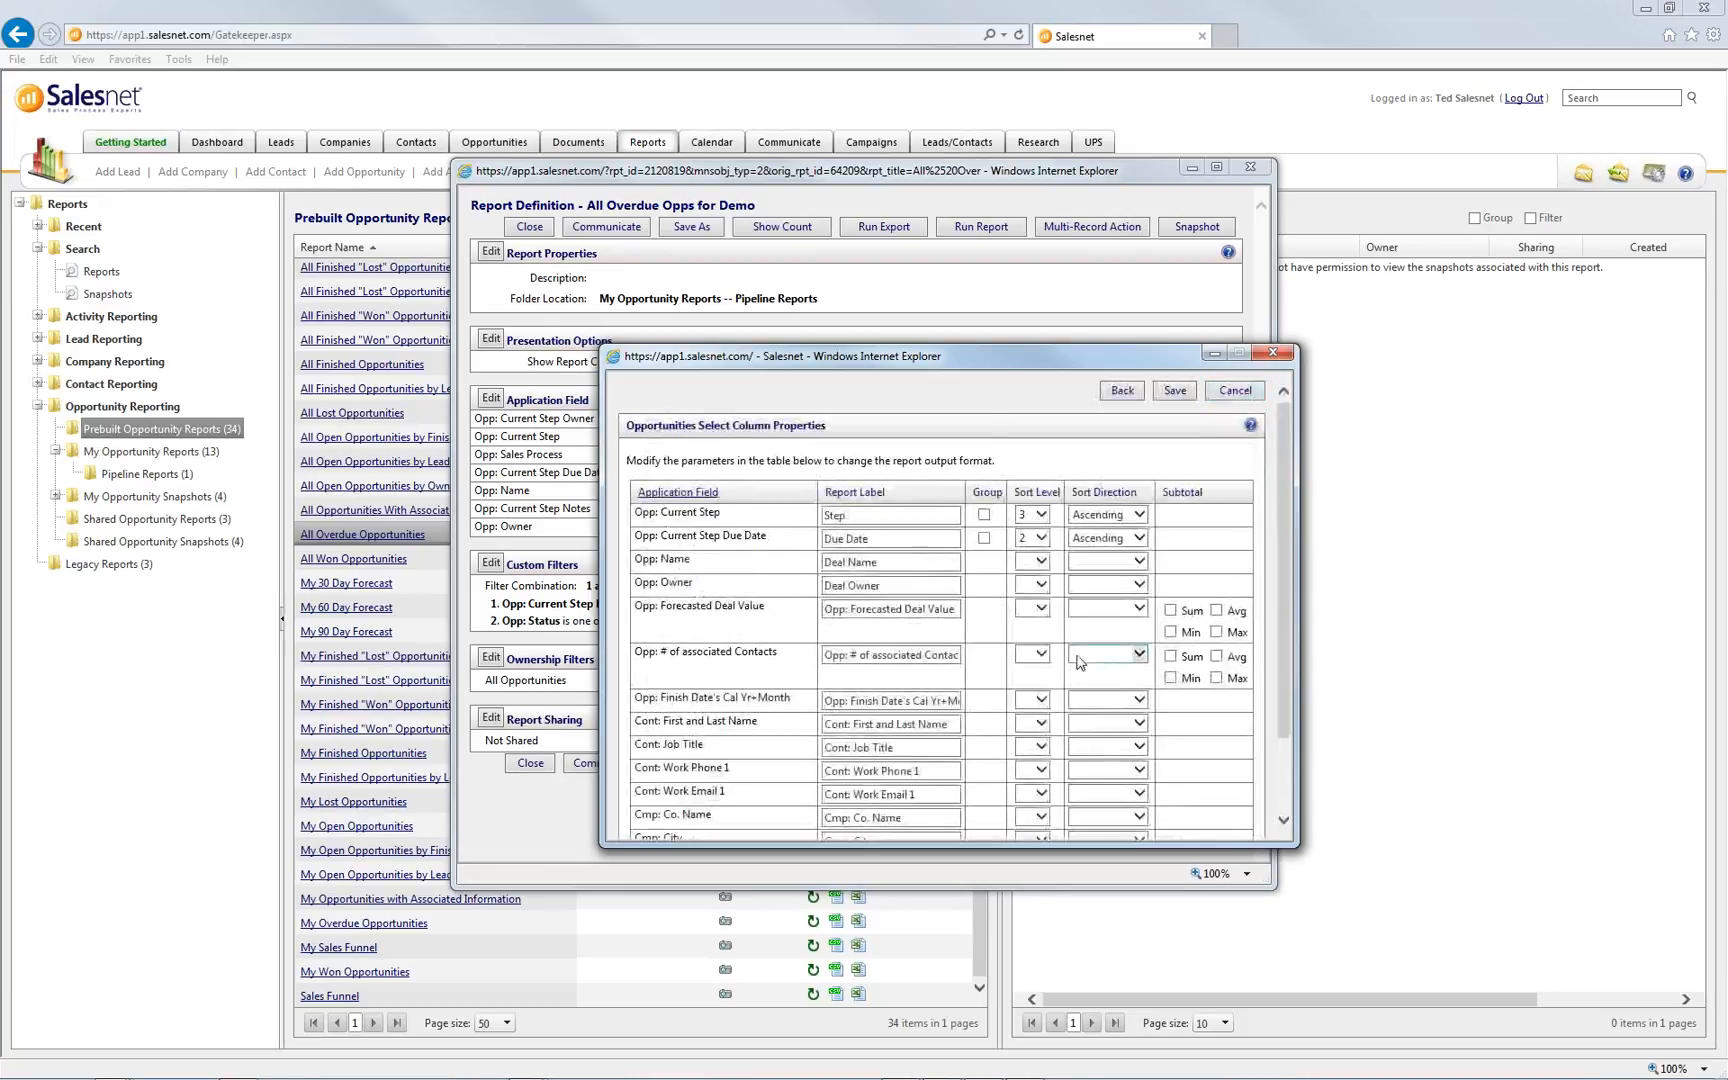
# Examine the column properties list, following the Opp: Name row across its label, group, sort and subtotal settings
pyautogui.scroll(-2, 1068, 670)
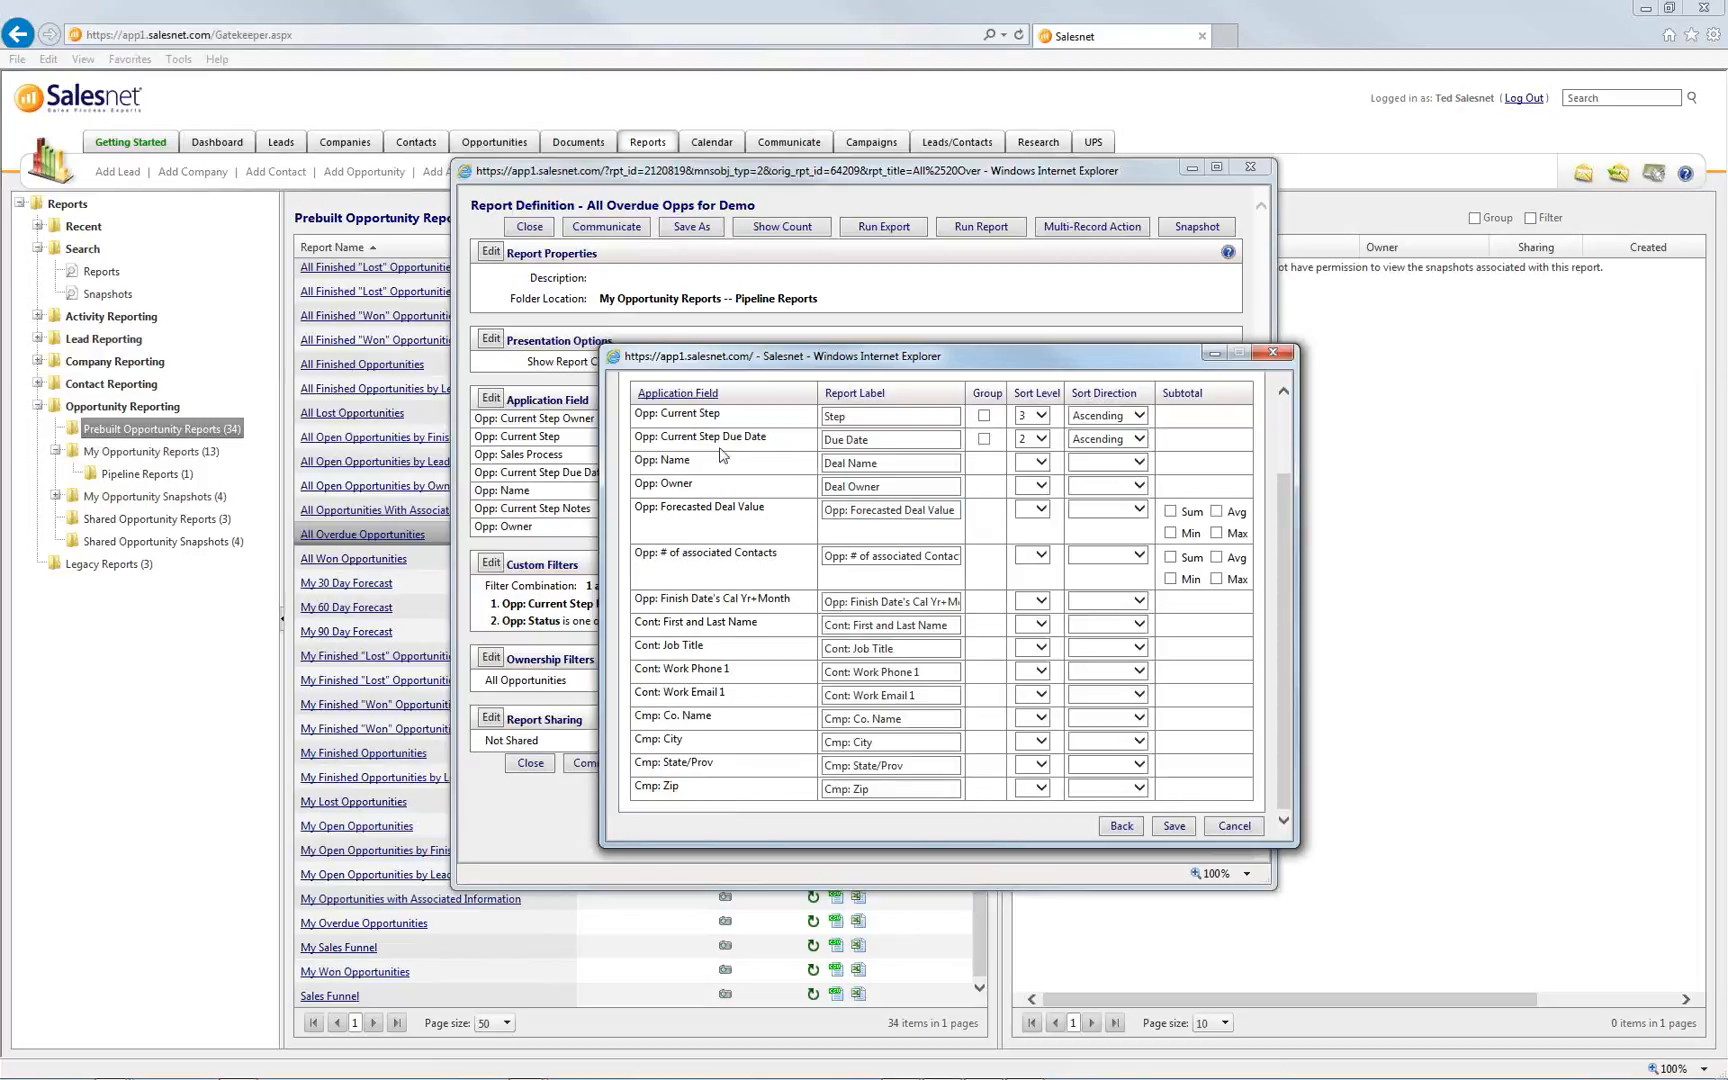
pyautogui.moveTo(636, 466); pyautogui.dragTo(1205, 472)
pyautogui.click(1206, 472)
pyautogui.moveTo(638, 461); pyautogui.dragTo(1214, 468)
pyautogui.click(1218, 468)
# Return to the column selection, move Cmp: State/Prov to the first place among the selected columns, and continue to the column properties
pyautogui.click(1121, 826)
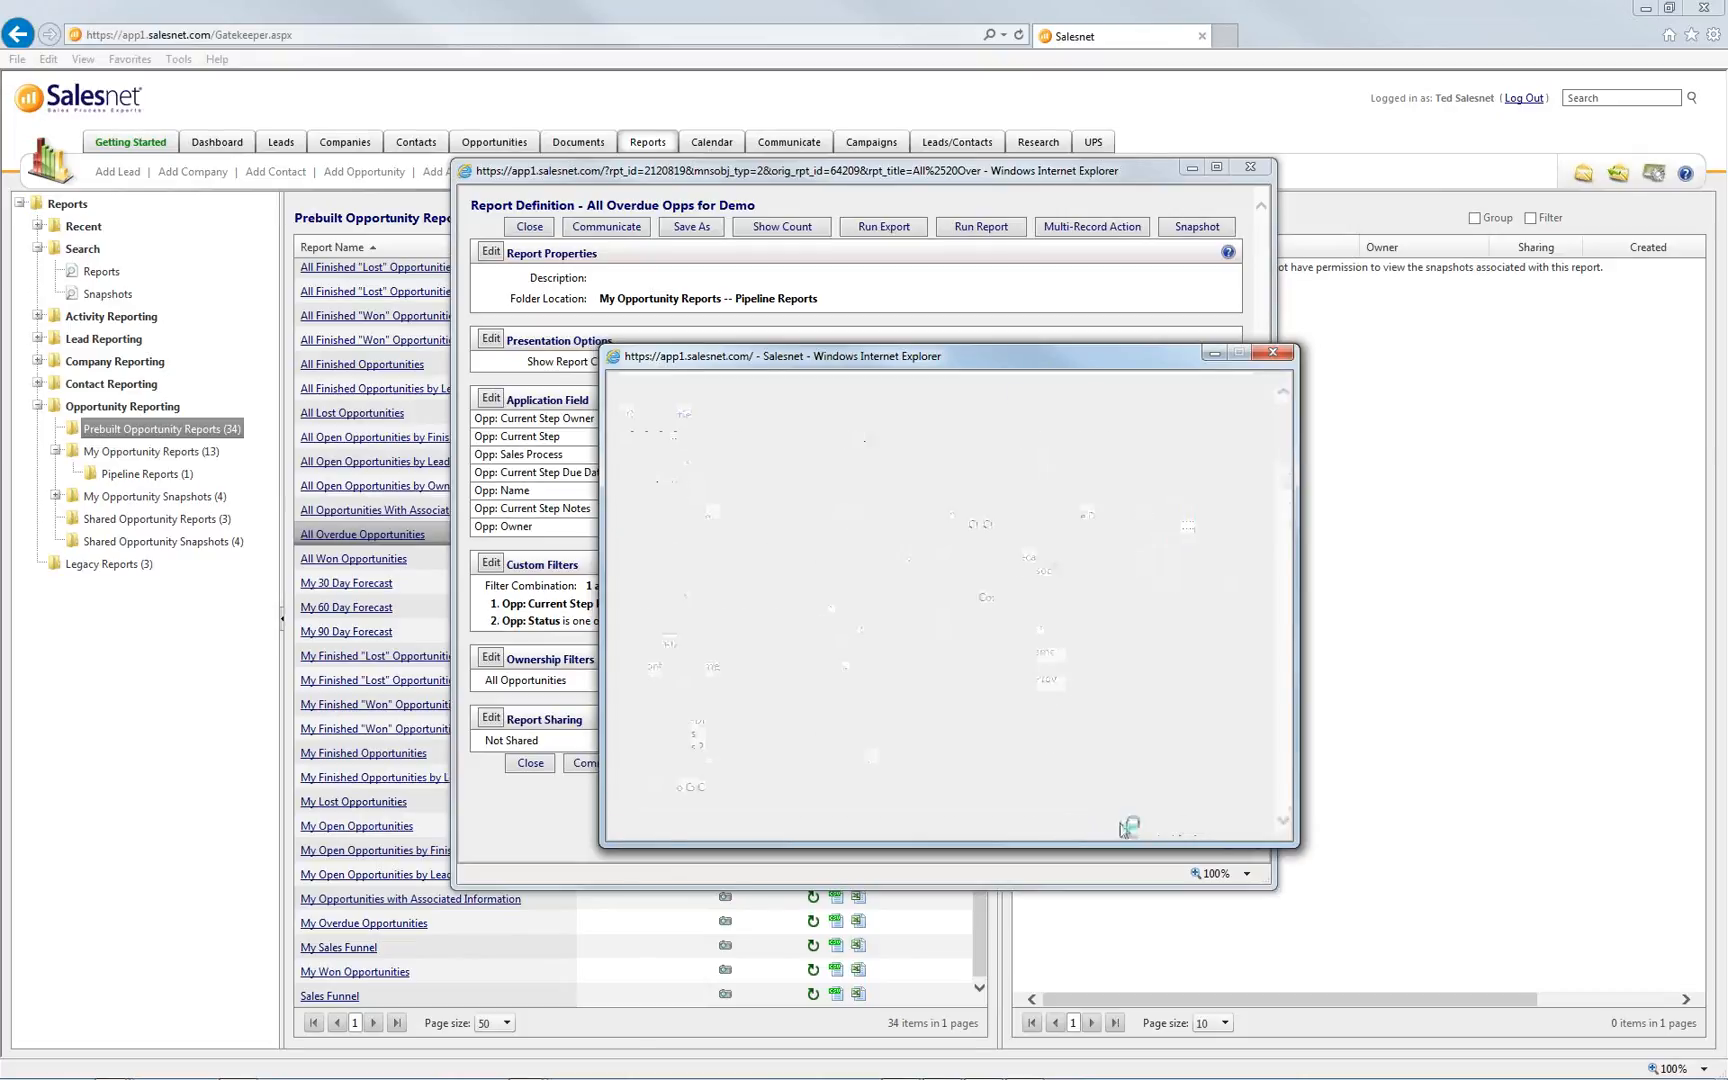
pyautogui.click(1027, 695)
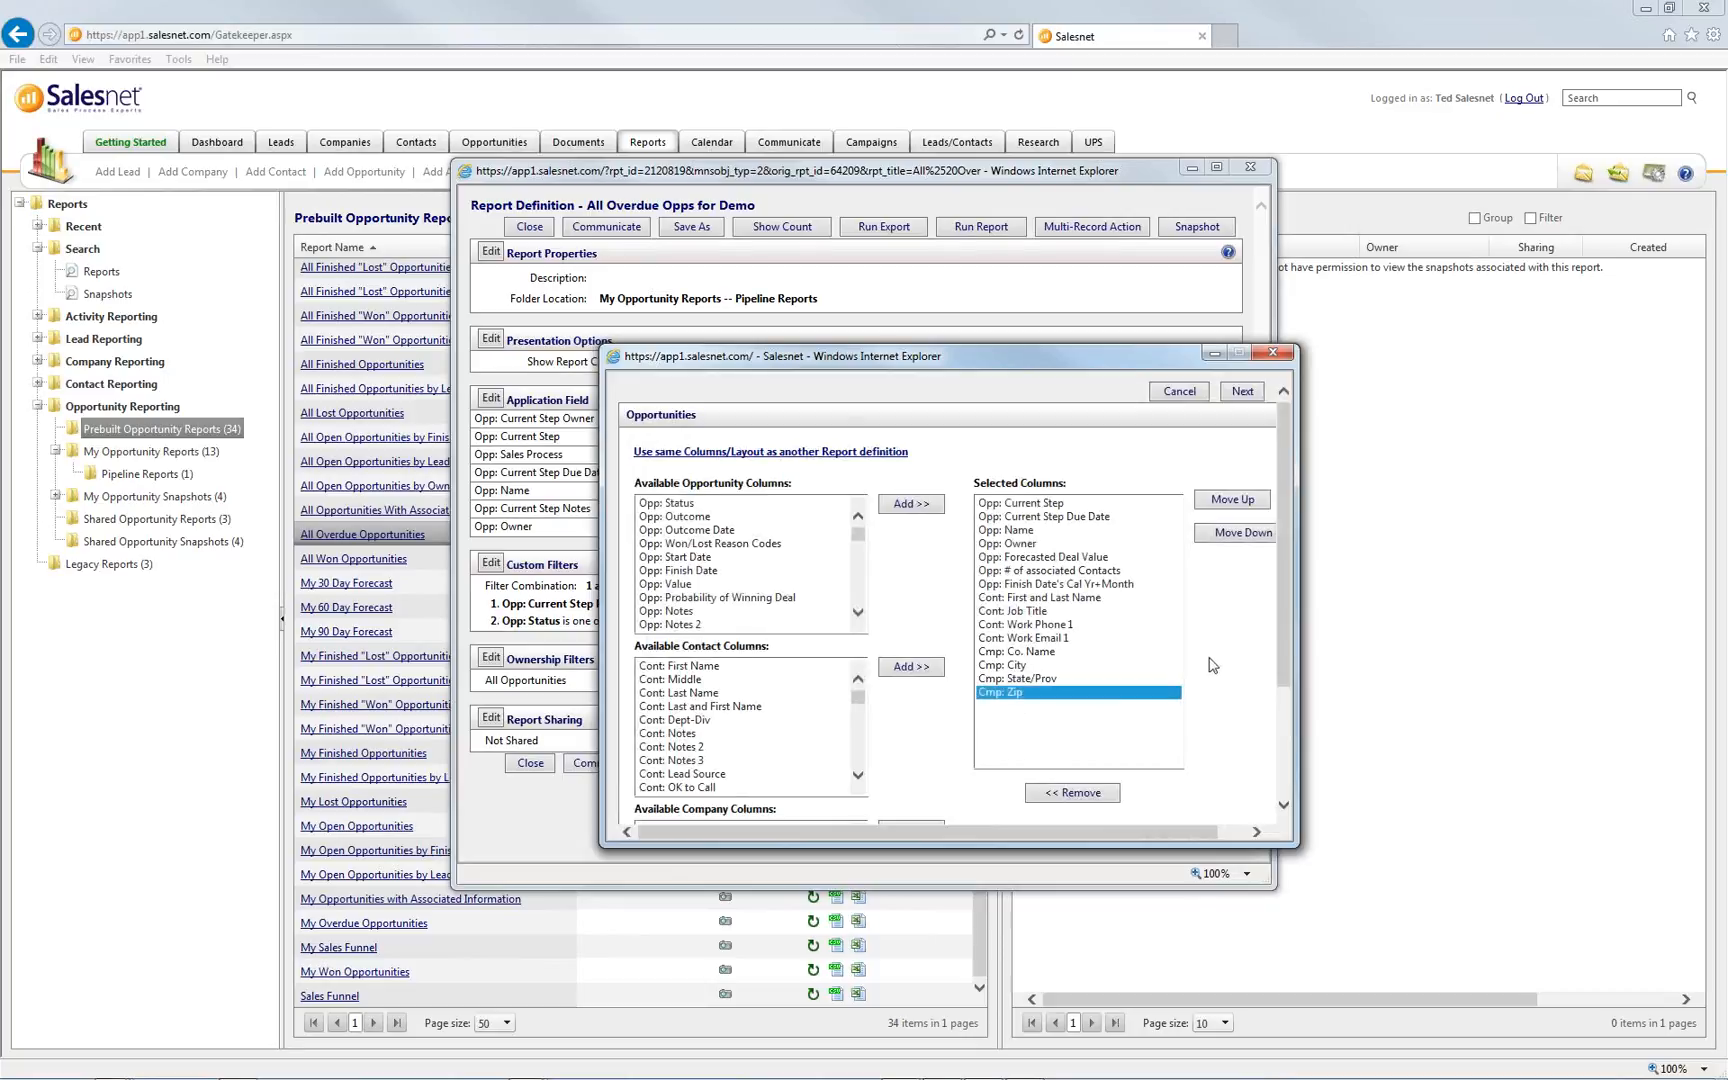
pyautogui.click(1045, 679)
pyautogui.click(1237, 500)
pyautogui.click(1237, 500)
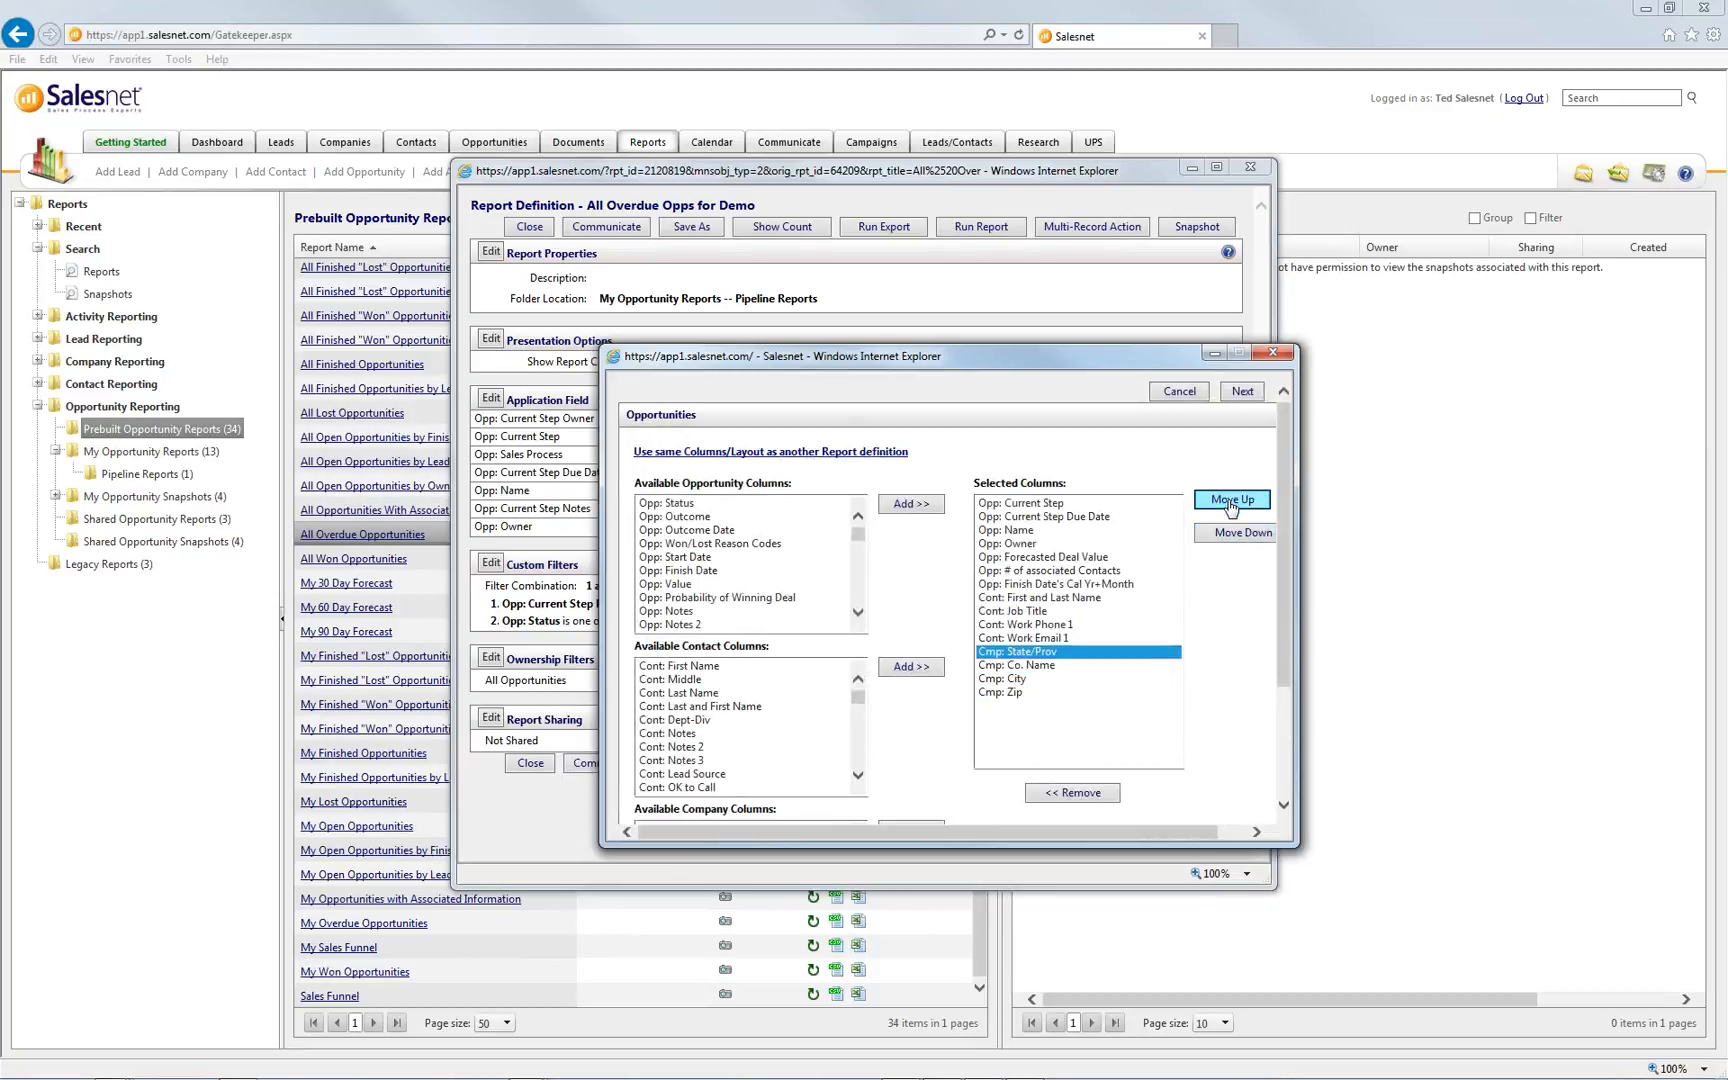
pyautogui.click(1223, 505)
pyautogui.click(1221, 505)
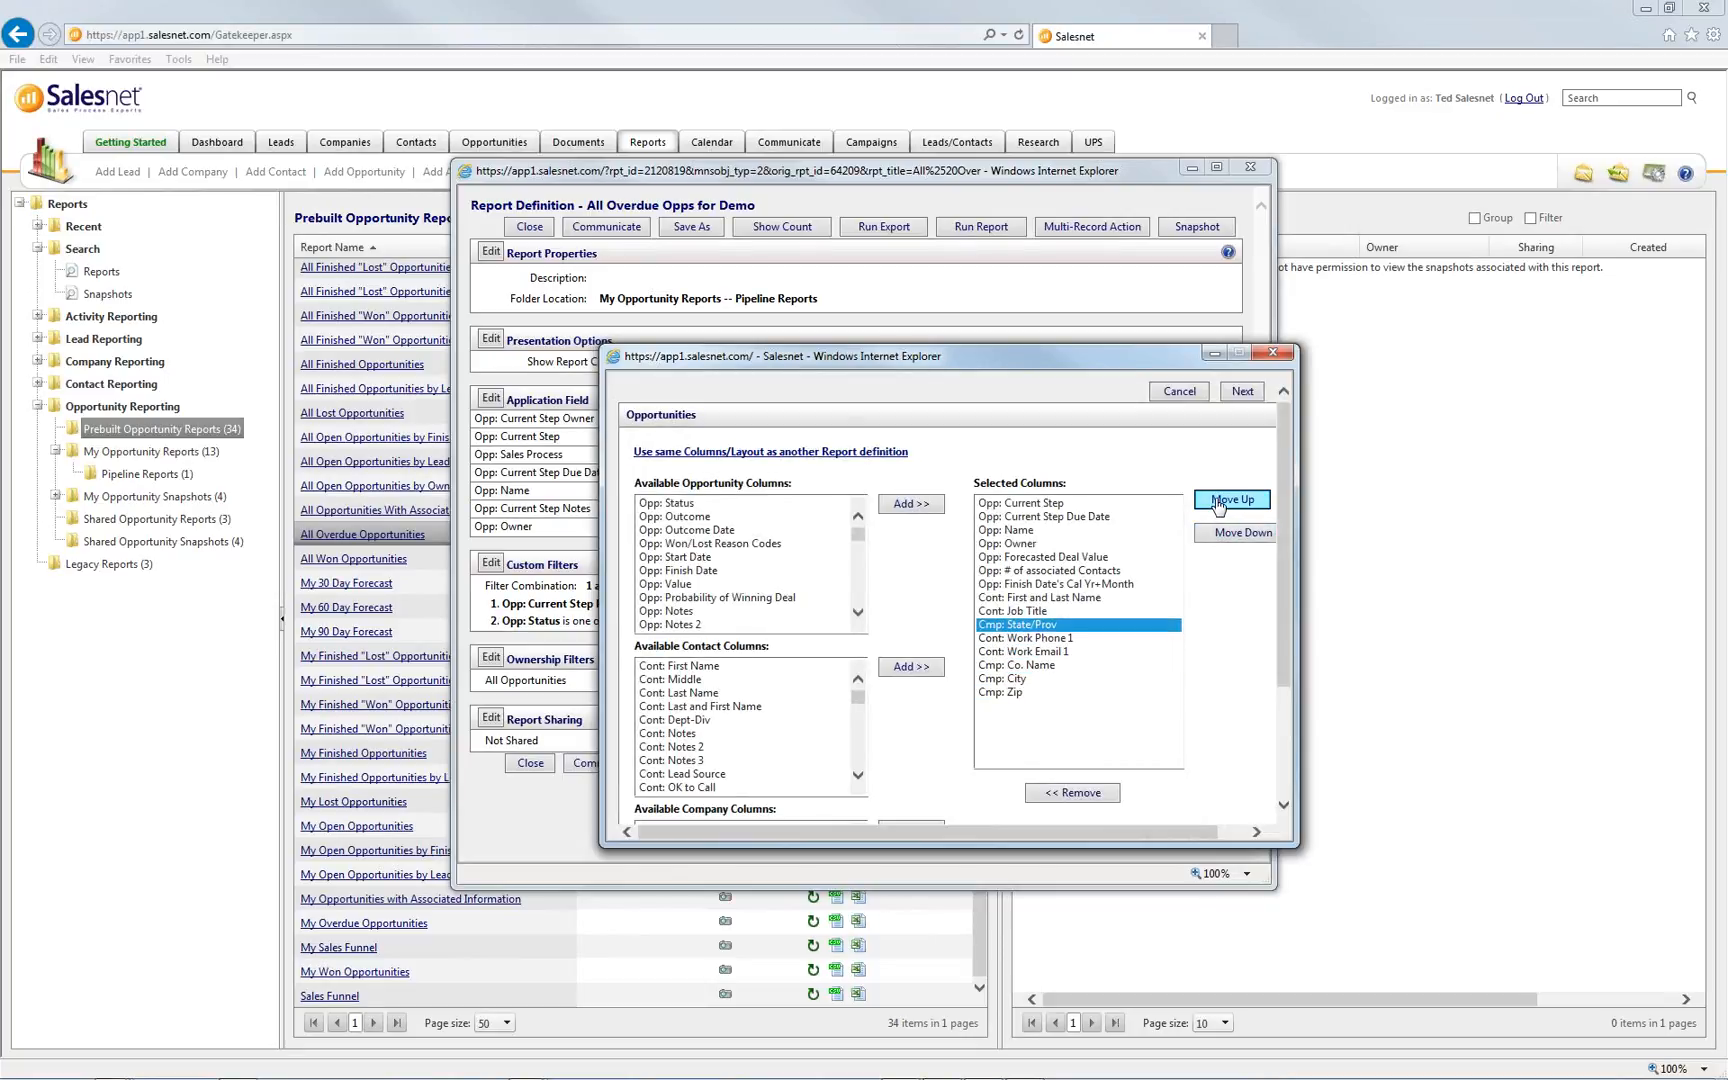
pyautogui.click(1220, 505)
pyautogui.click(1219, 505)
pyautogui.click(1219, 505)
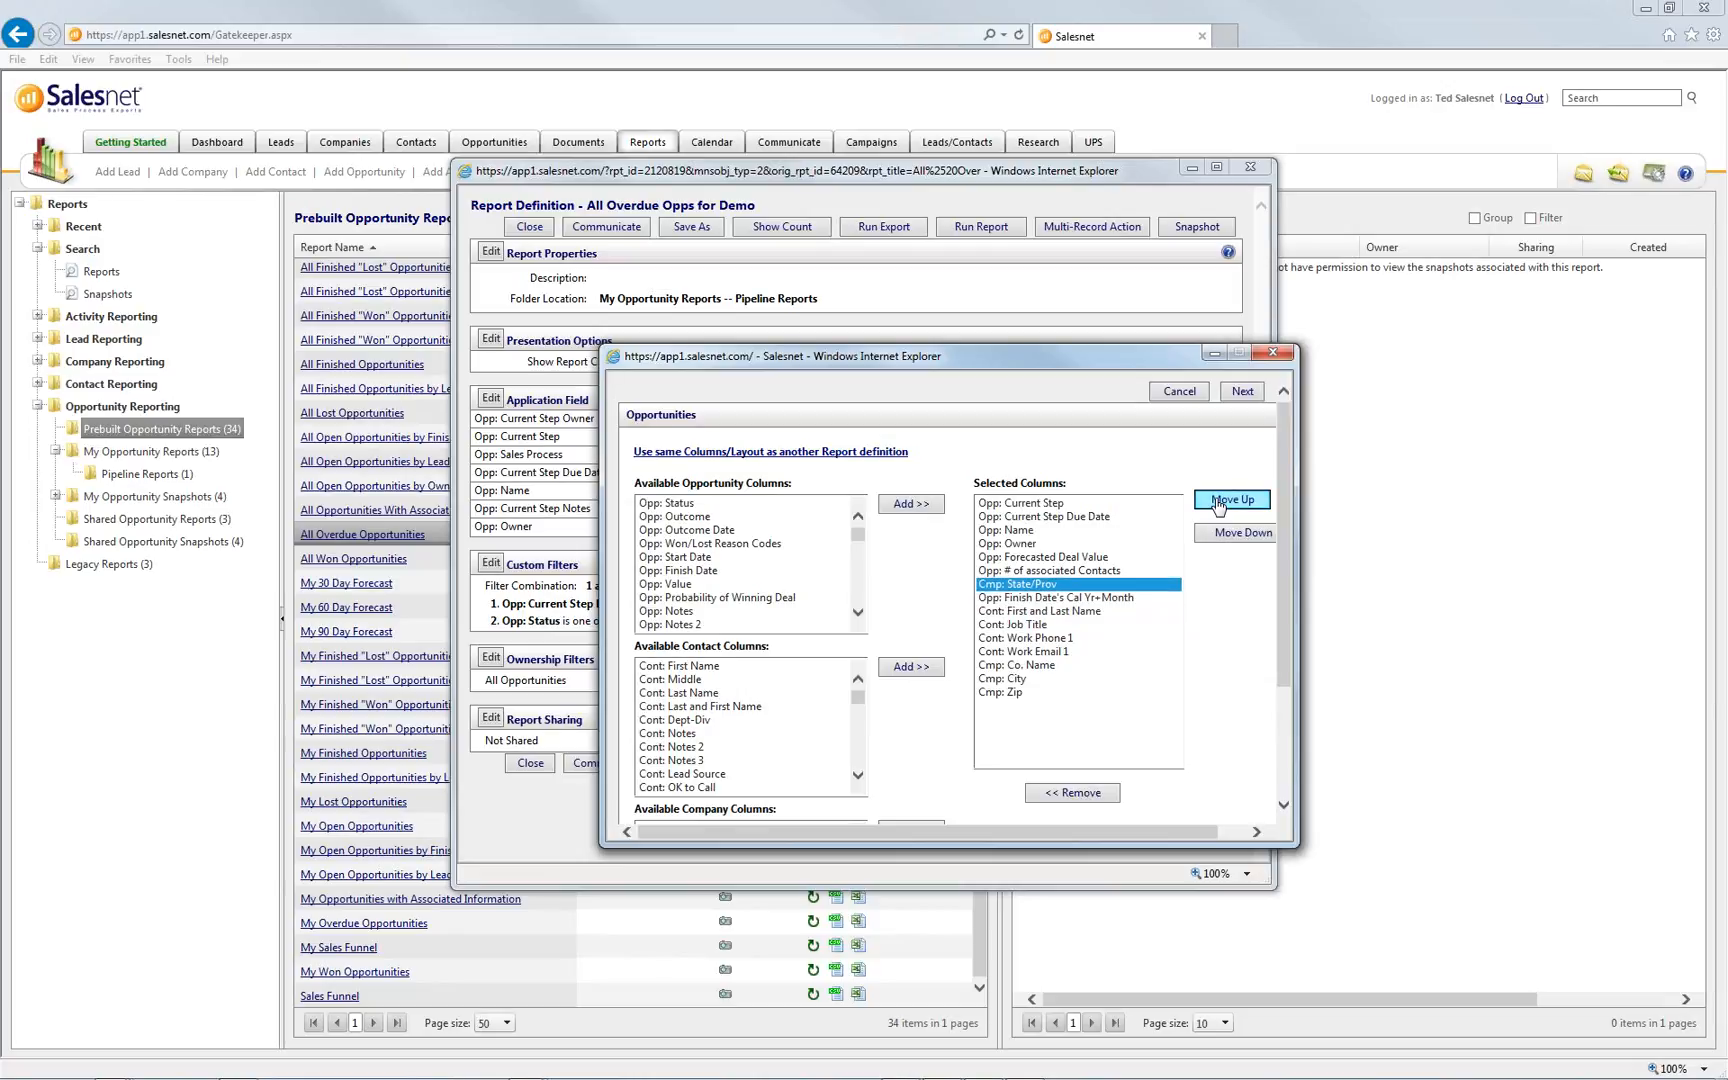
pyautogui.click(1219, 505)
pyautogui.click(1217, 505)
pyautogui.click(1216, 506)
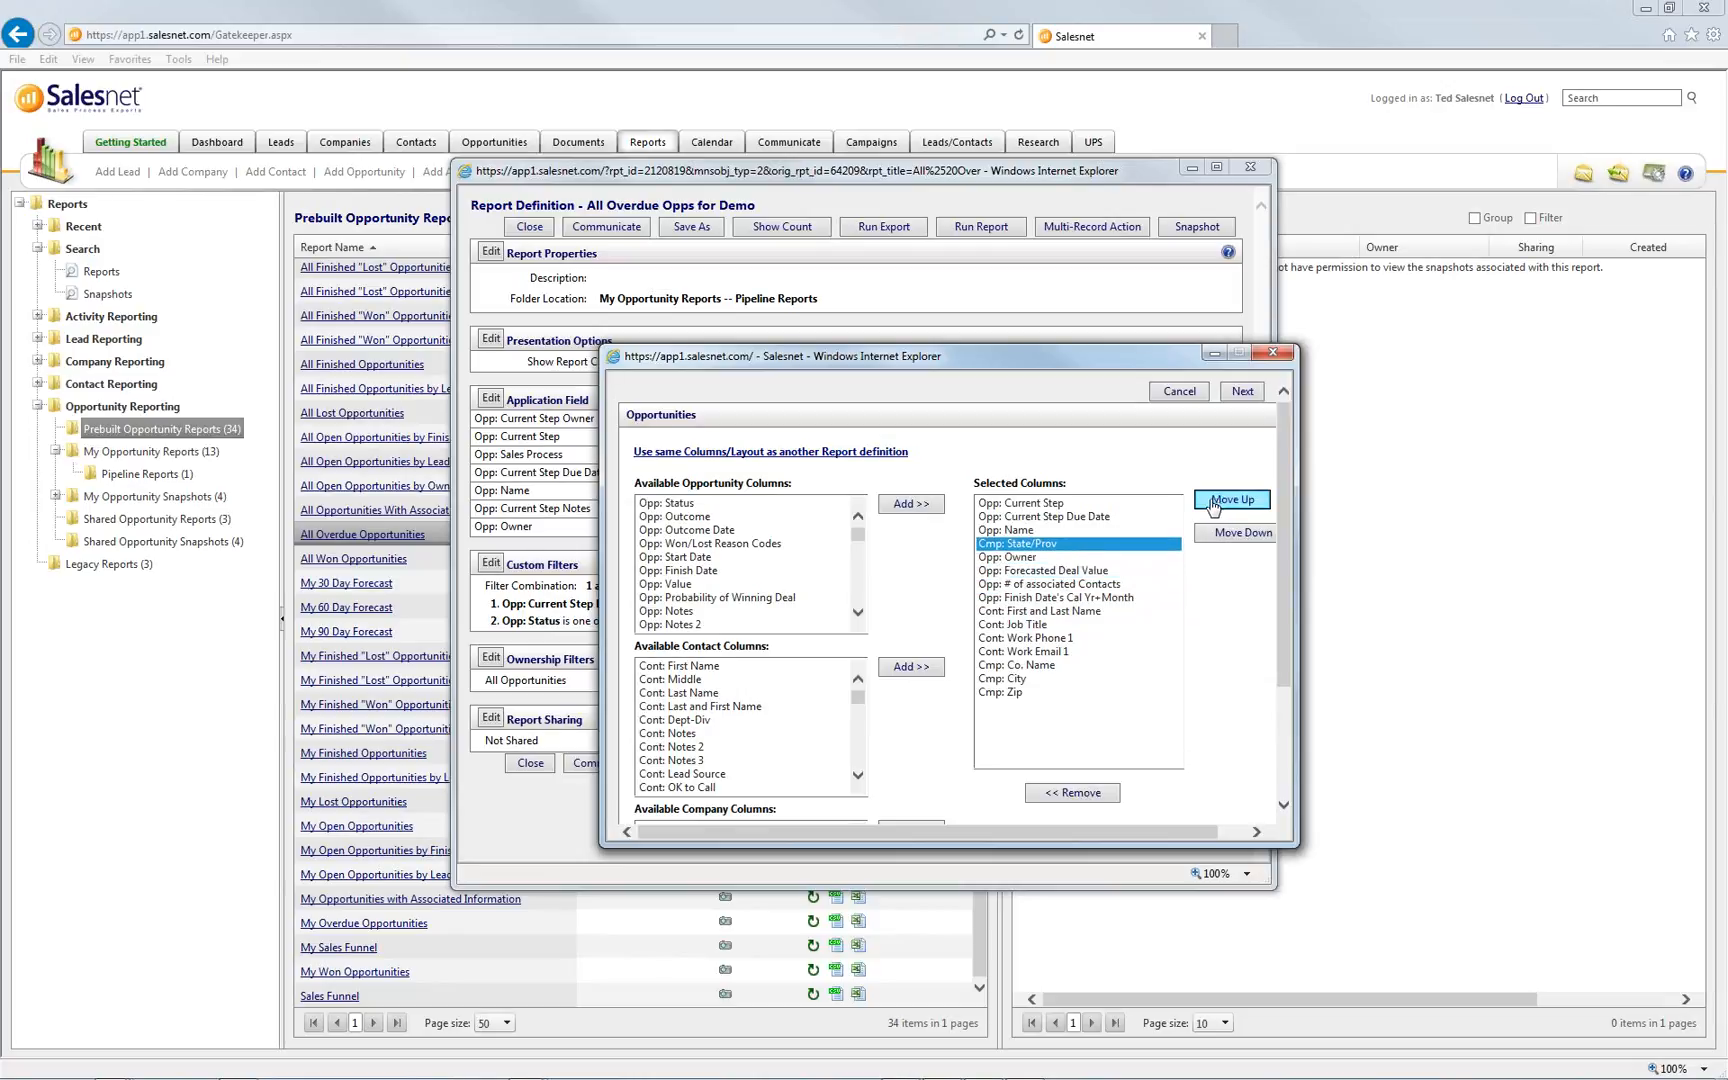
pyautogui.click(1214, 506)
pyautogui.click(1214, 506)
pyautogui.click(1214, 506)
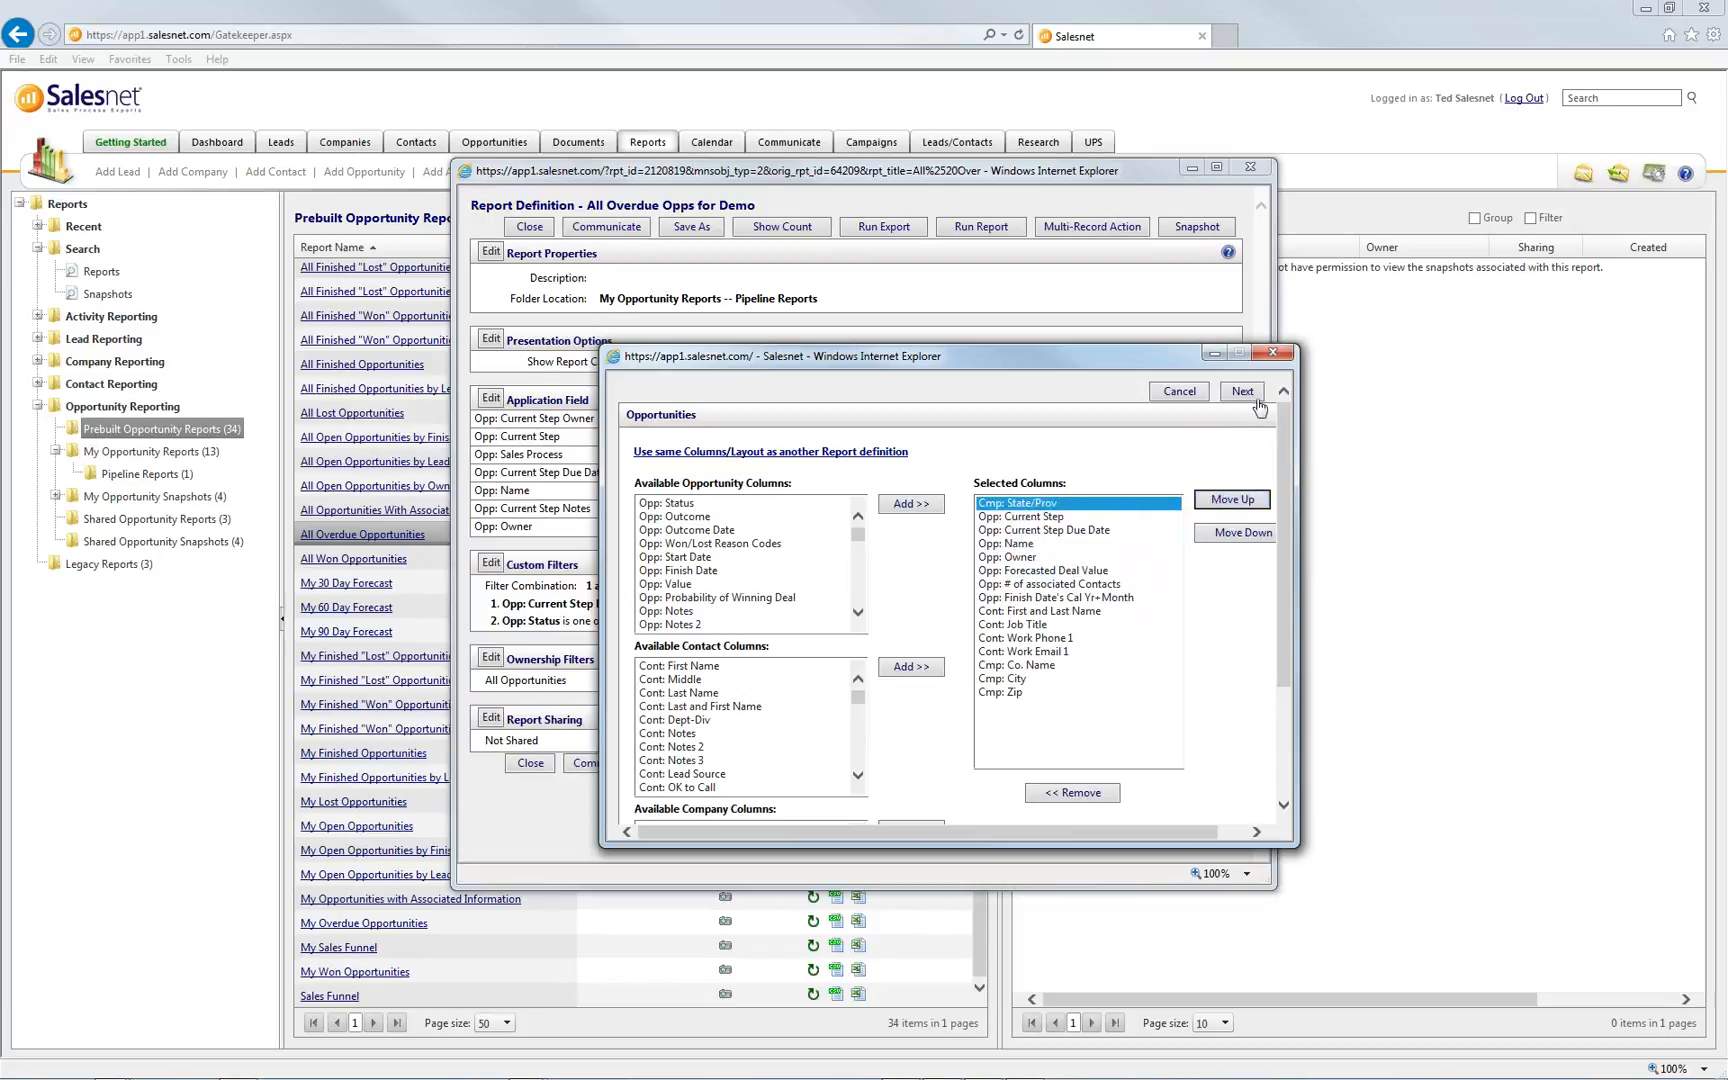
pyautogui.click(1244, 394)
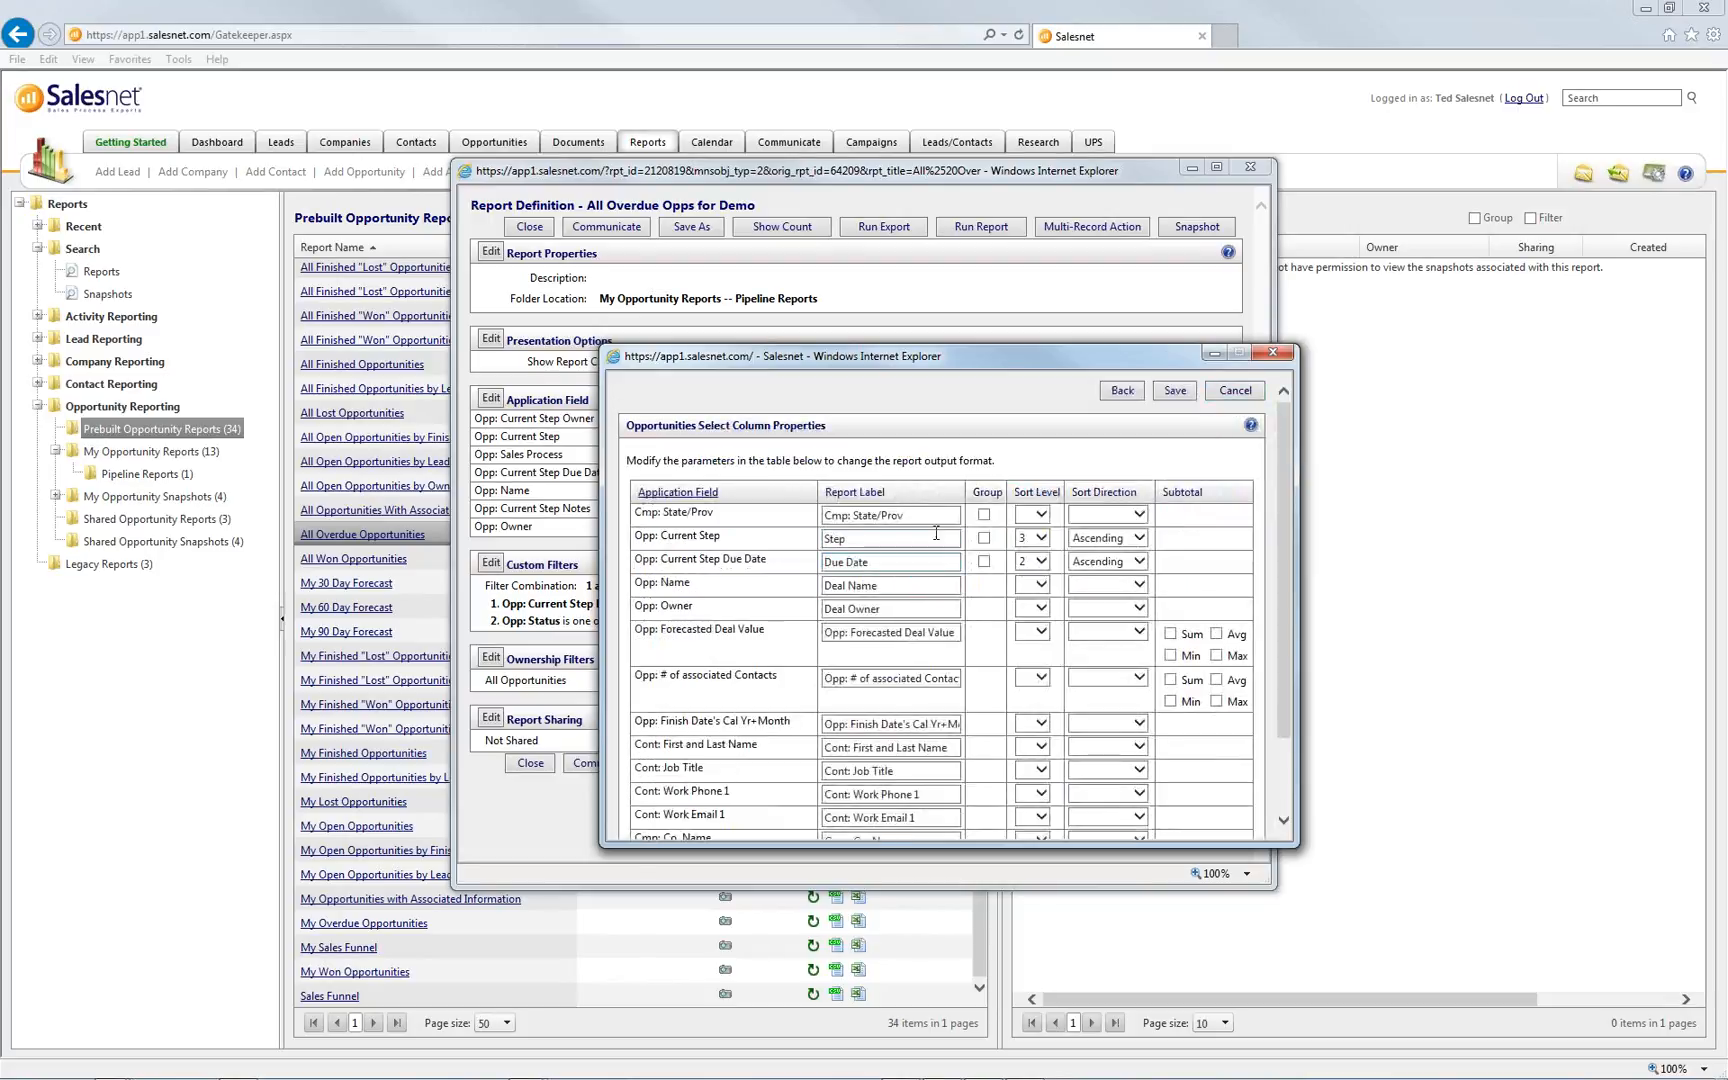
# Group the report by Cmp: State/Prov, clear the sort level of Opp: Current Step, and sort Opp: Current Step Due Date descending
pyautogui.click(983, 515)
pyautogui.click(1040, 538)
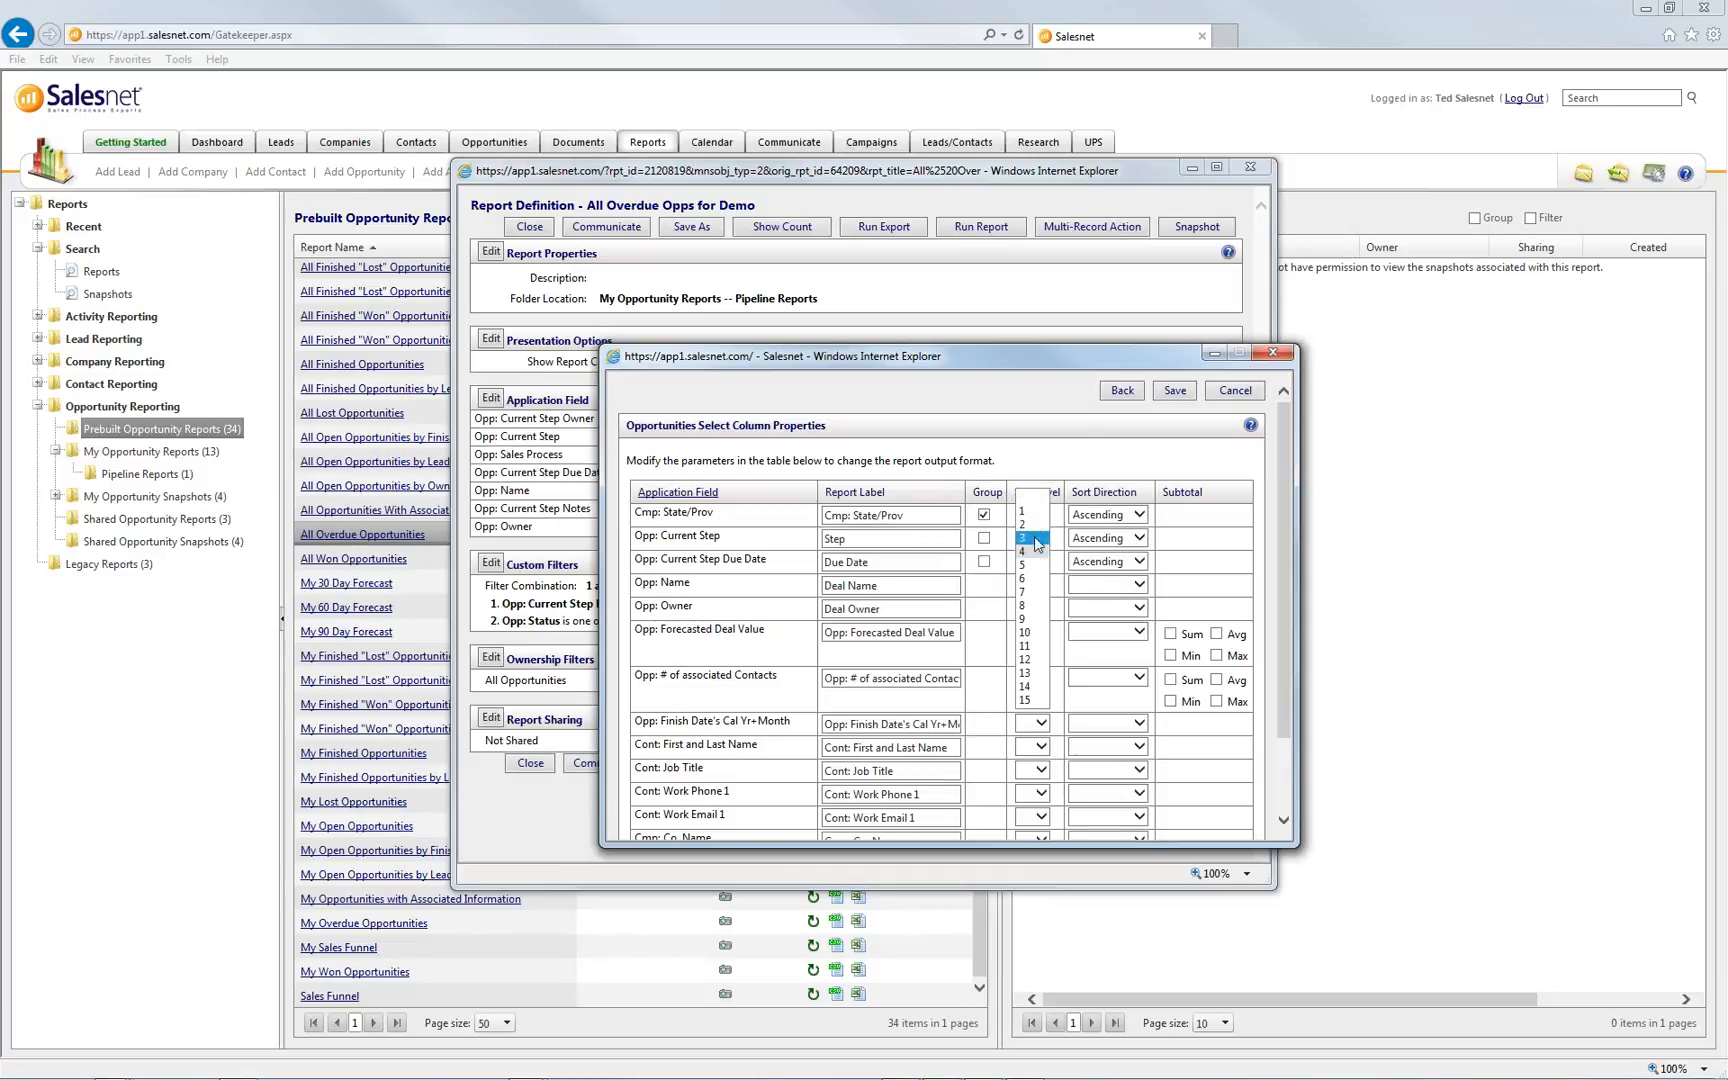
pyautogui.click(1030, 496)
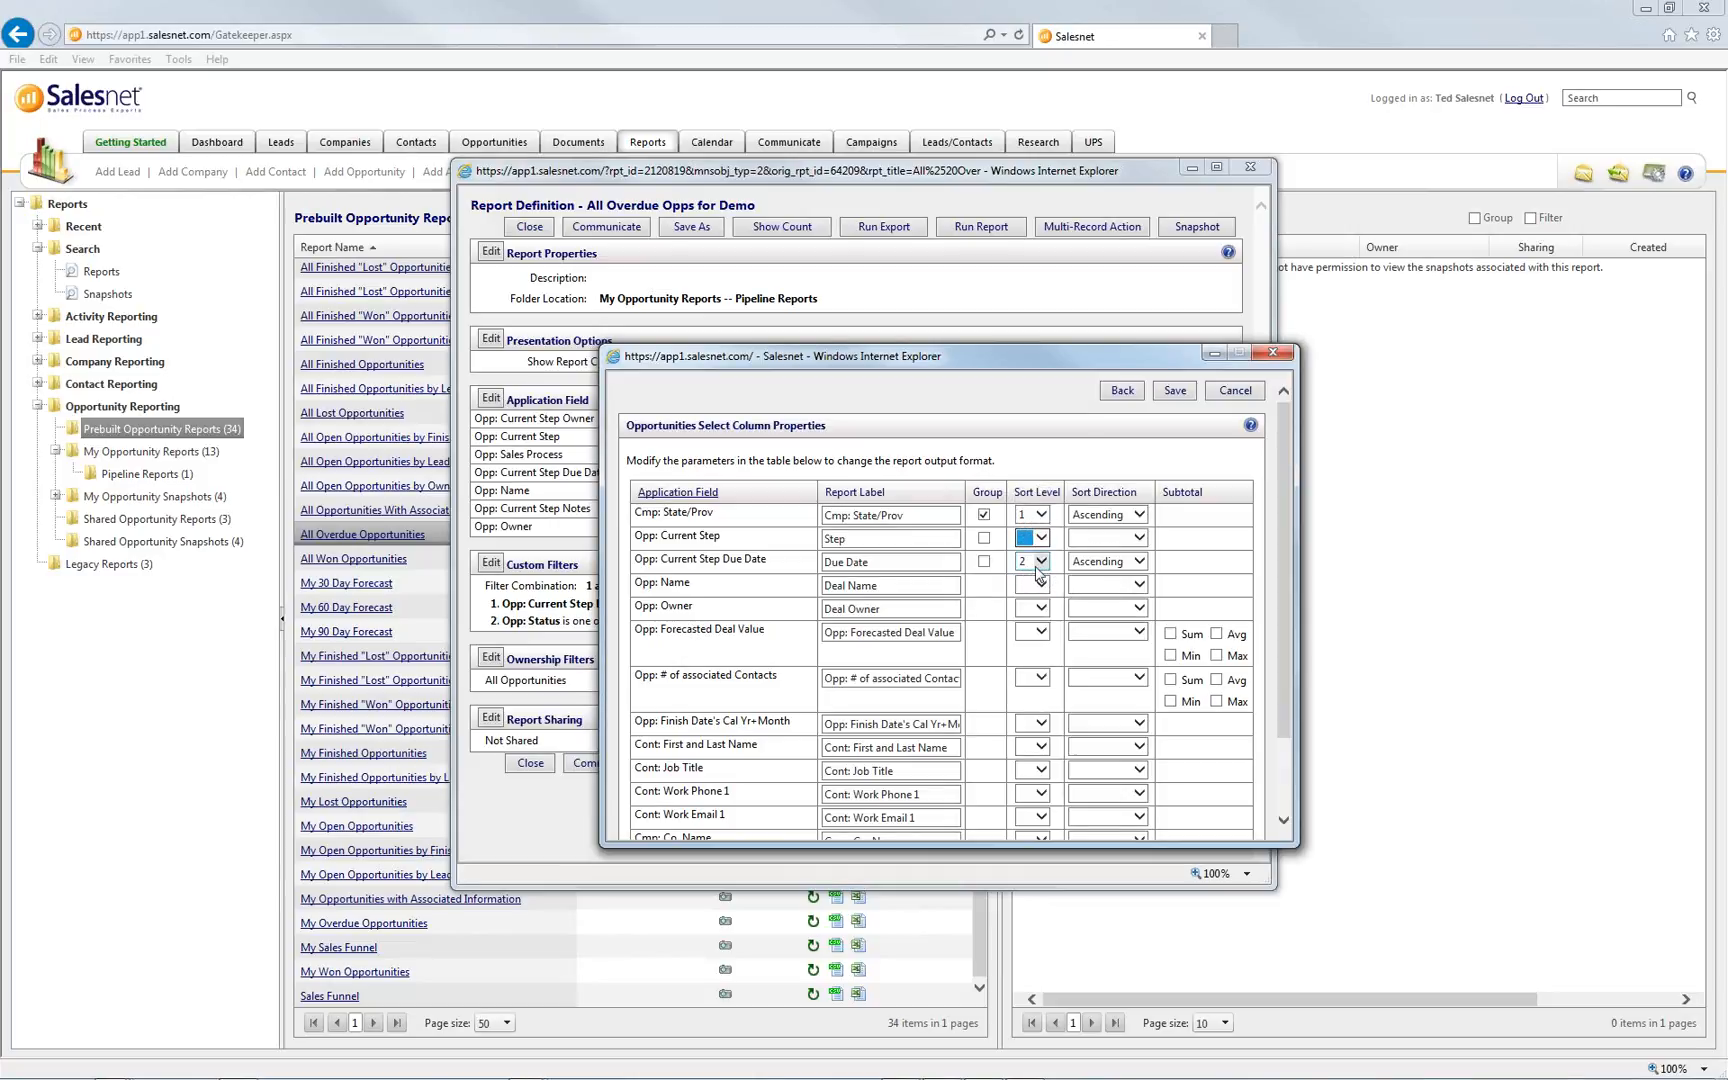
pyautogui.click(1125, 566)
pyautogui.click(1108, 592)
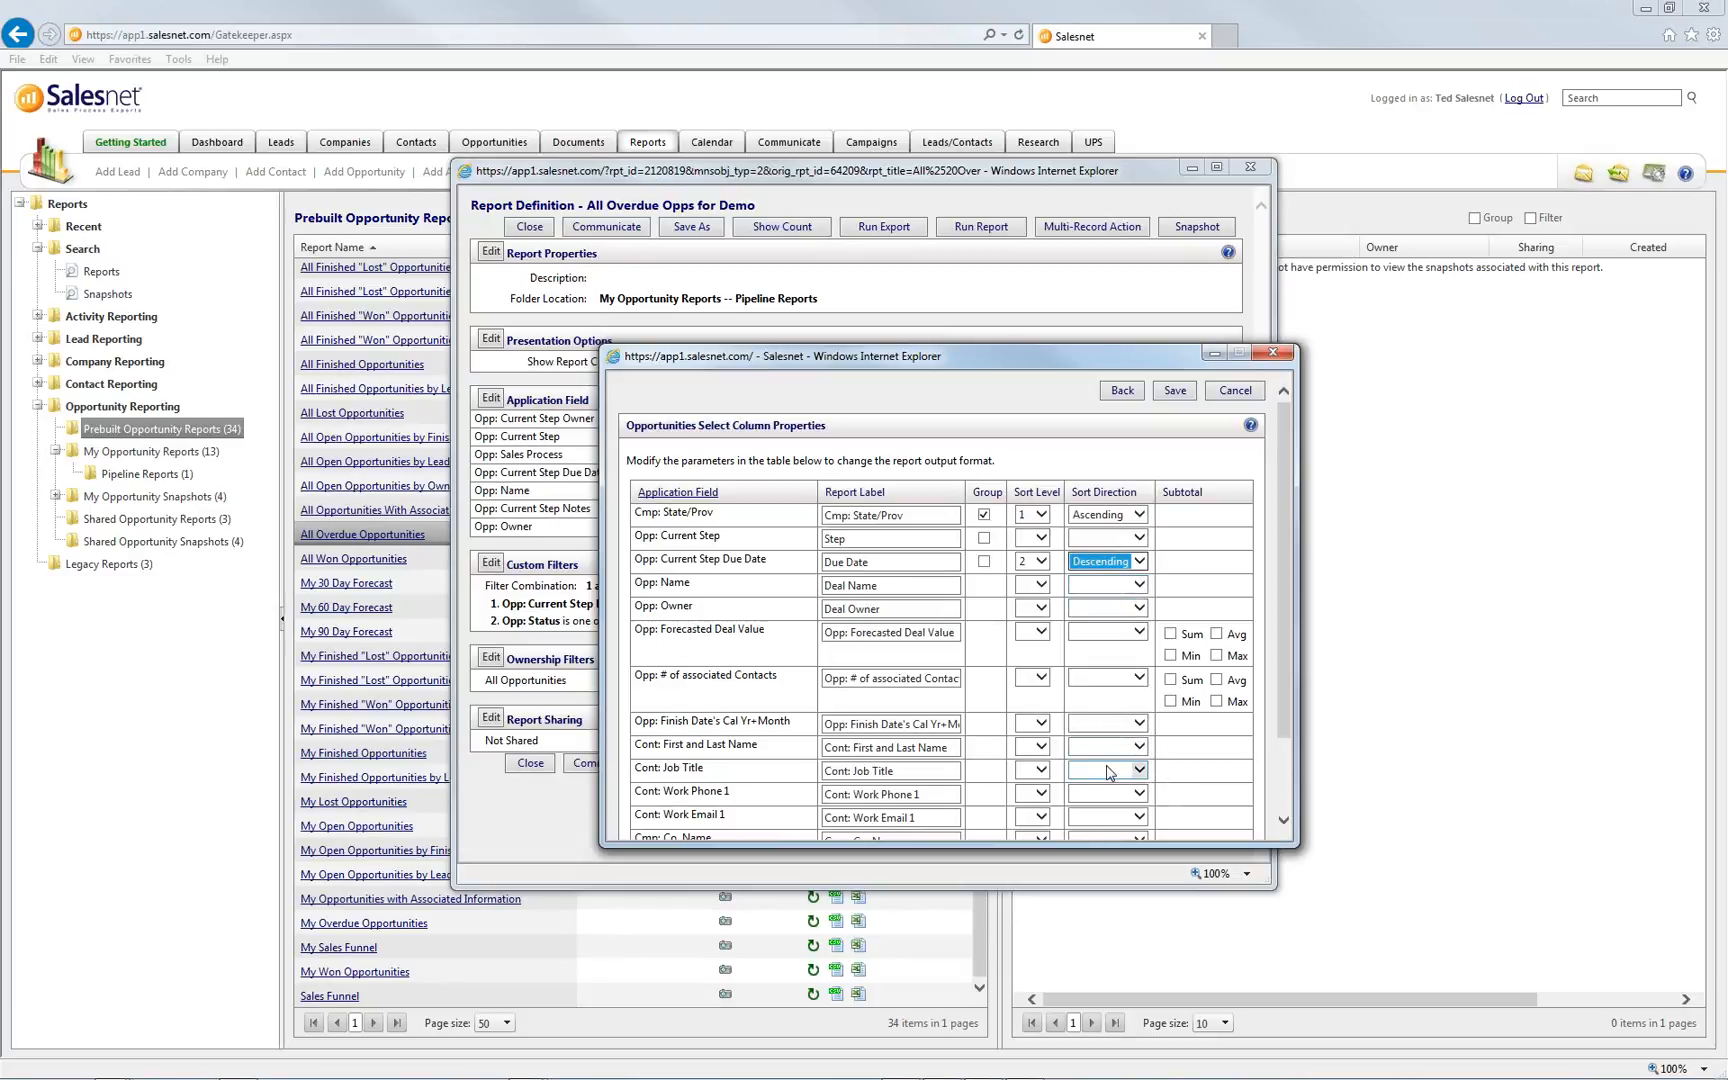
# Add Sum subtotals to Opp: Forecasted Deal Value and Opp: # of associated Contacts, and save the column properties
pyautogui.click(1170, 633)
pyautogui.click(1170, 679)
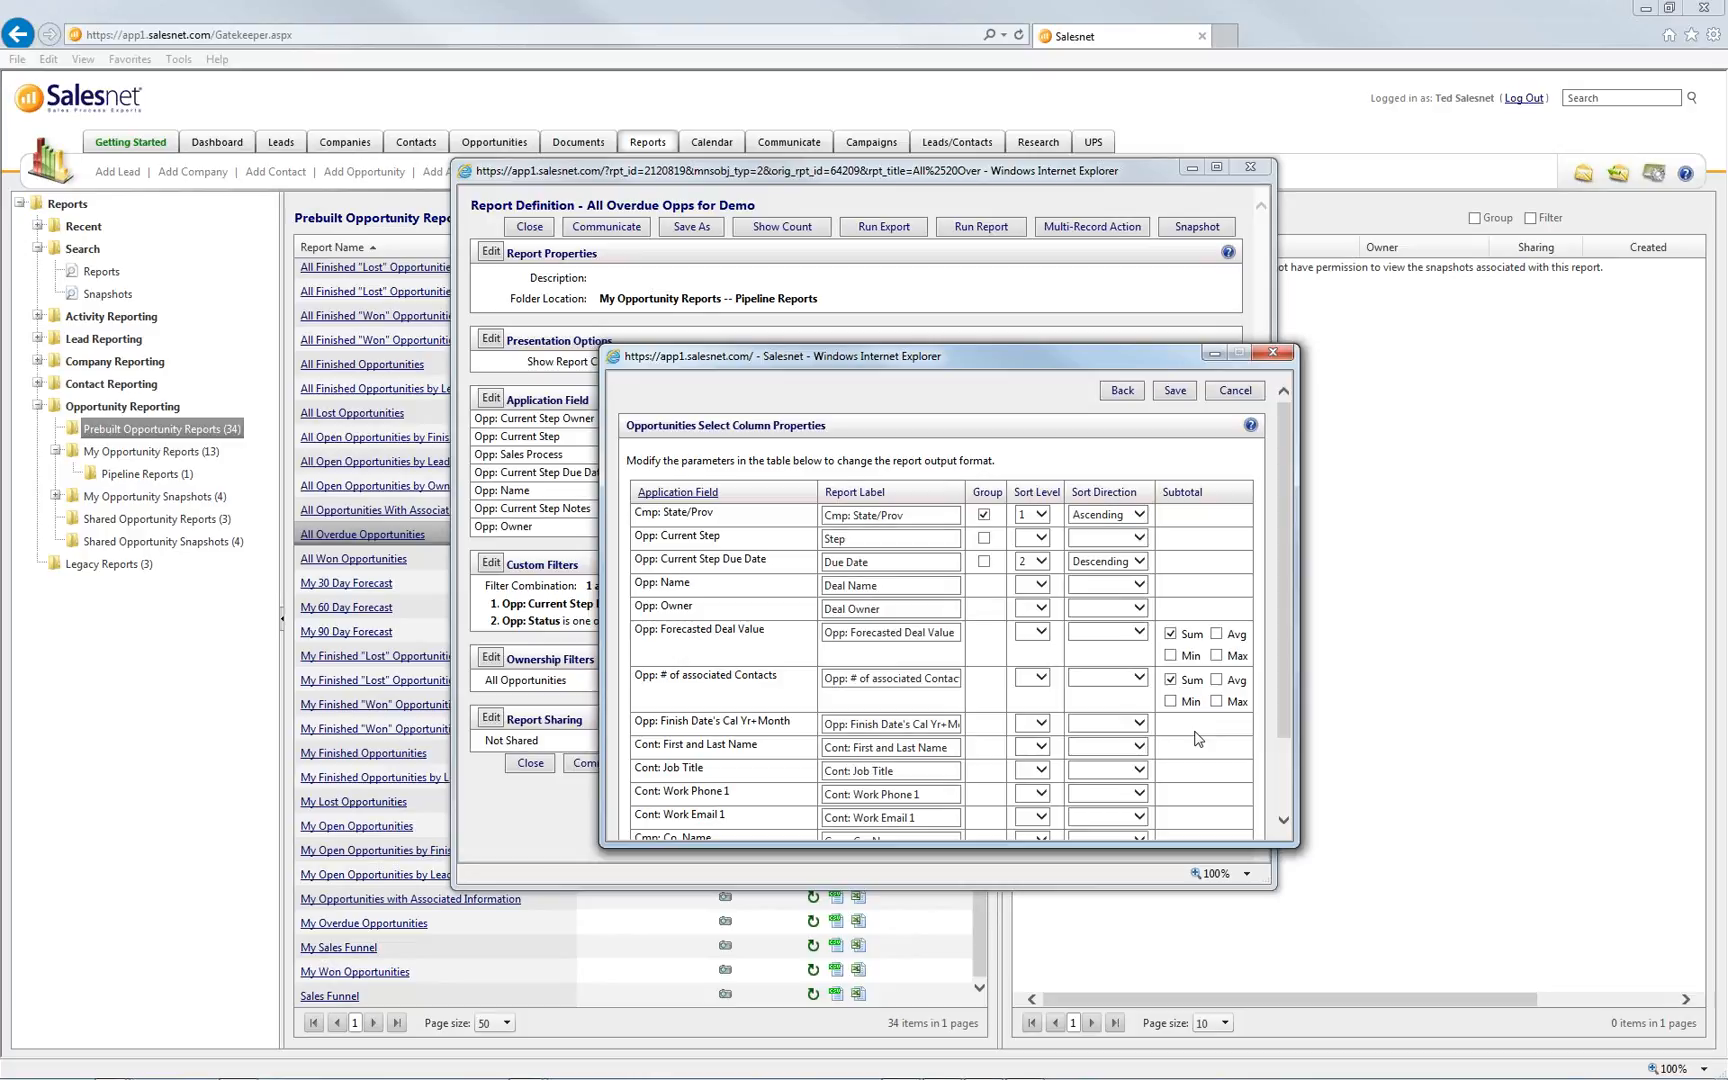
pyautogui.click(1176, 391)
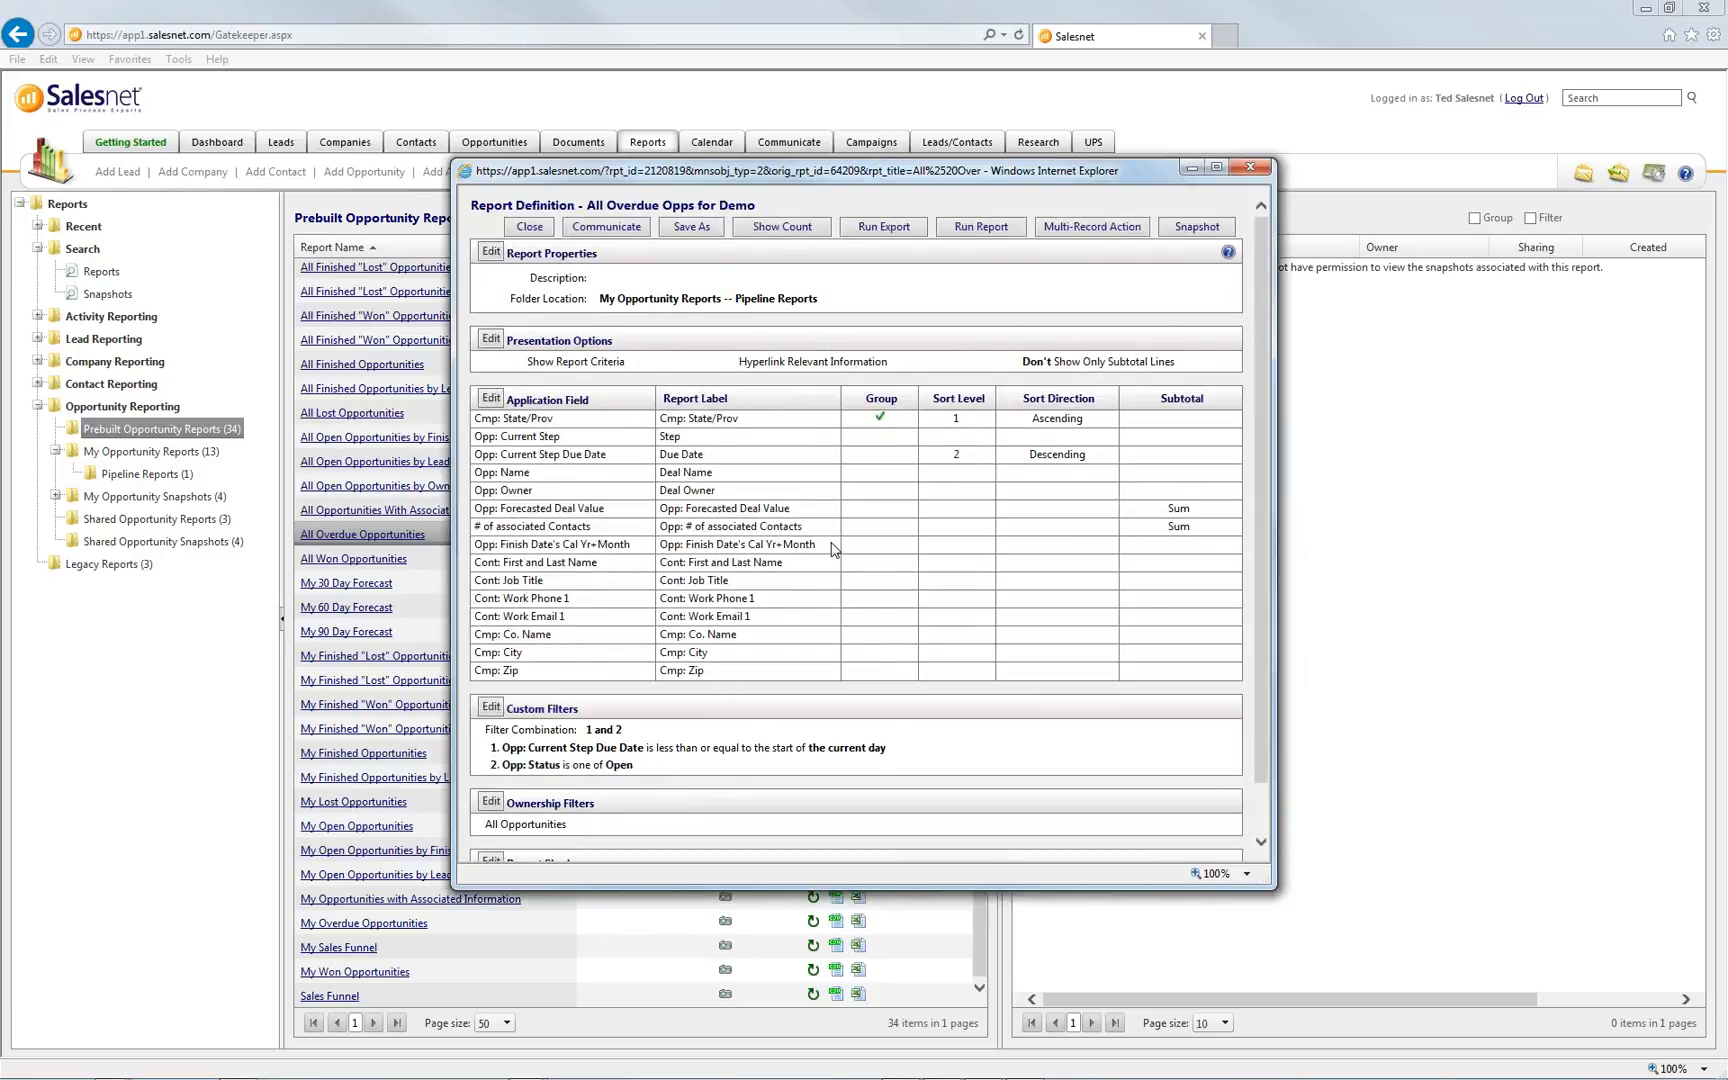
# Run the All Overdue Opps for Demo report and maximize its results window
pyautogui.click(982, 232)
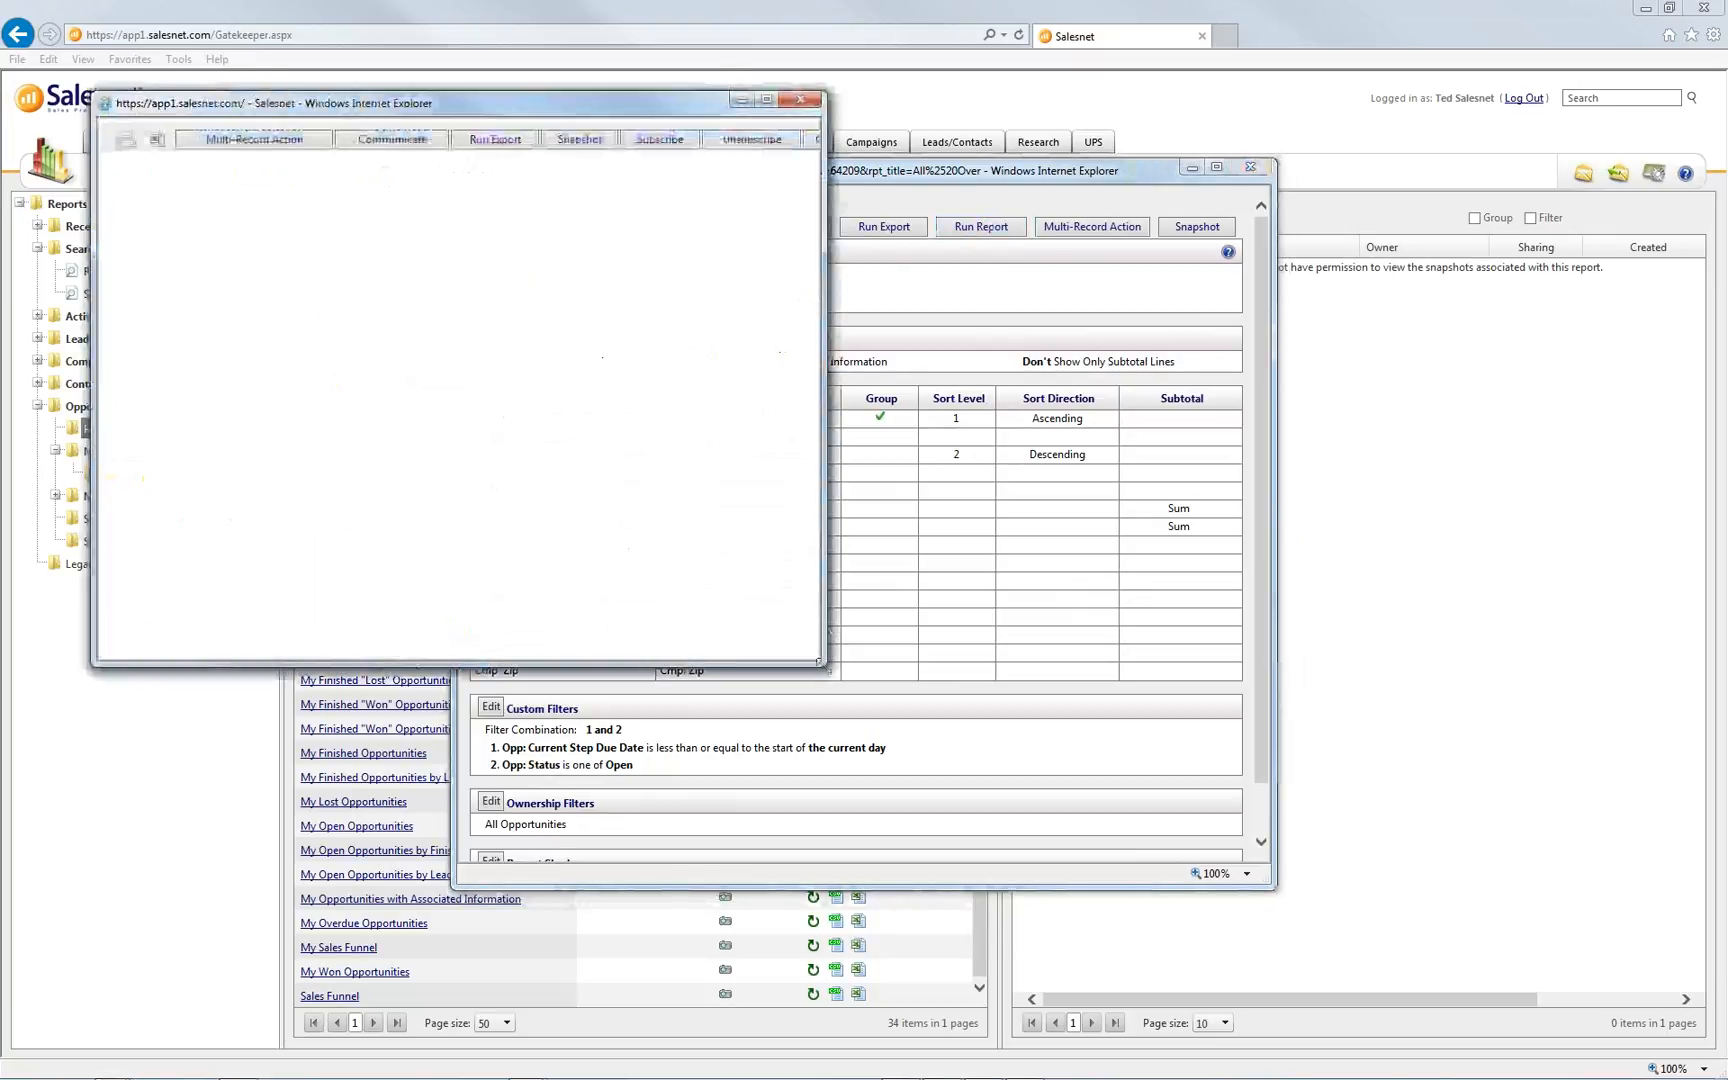
pyautogui.moveTo(818, 662); pyautogui.dragTo(1655, 1027)
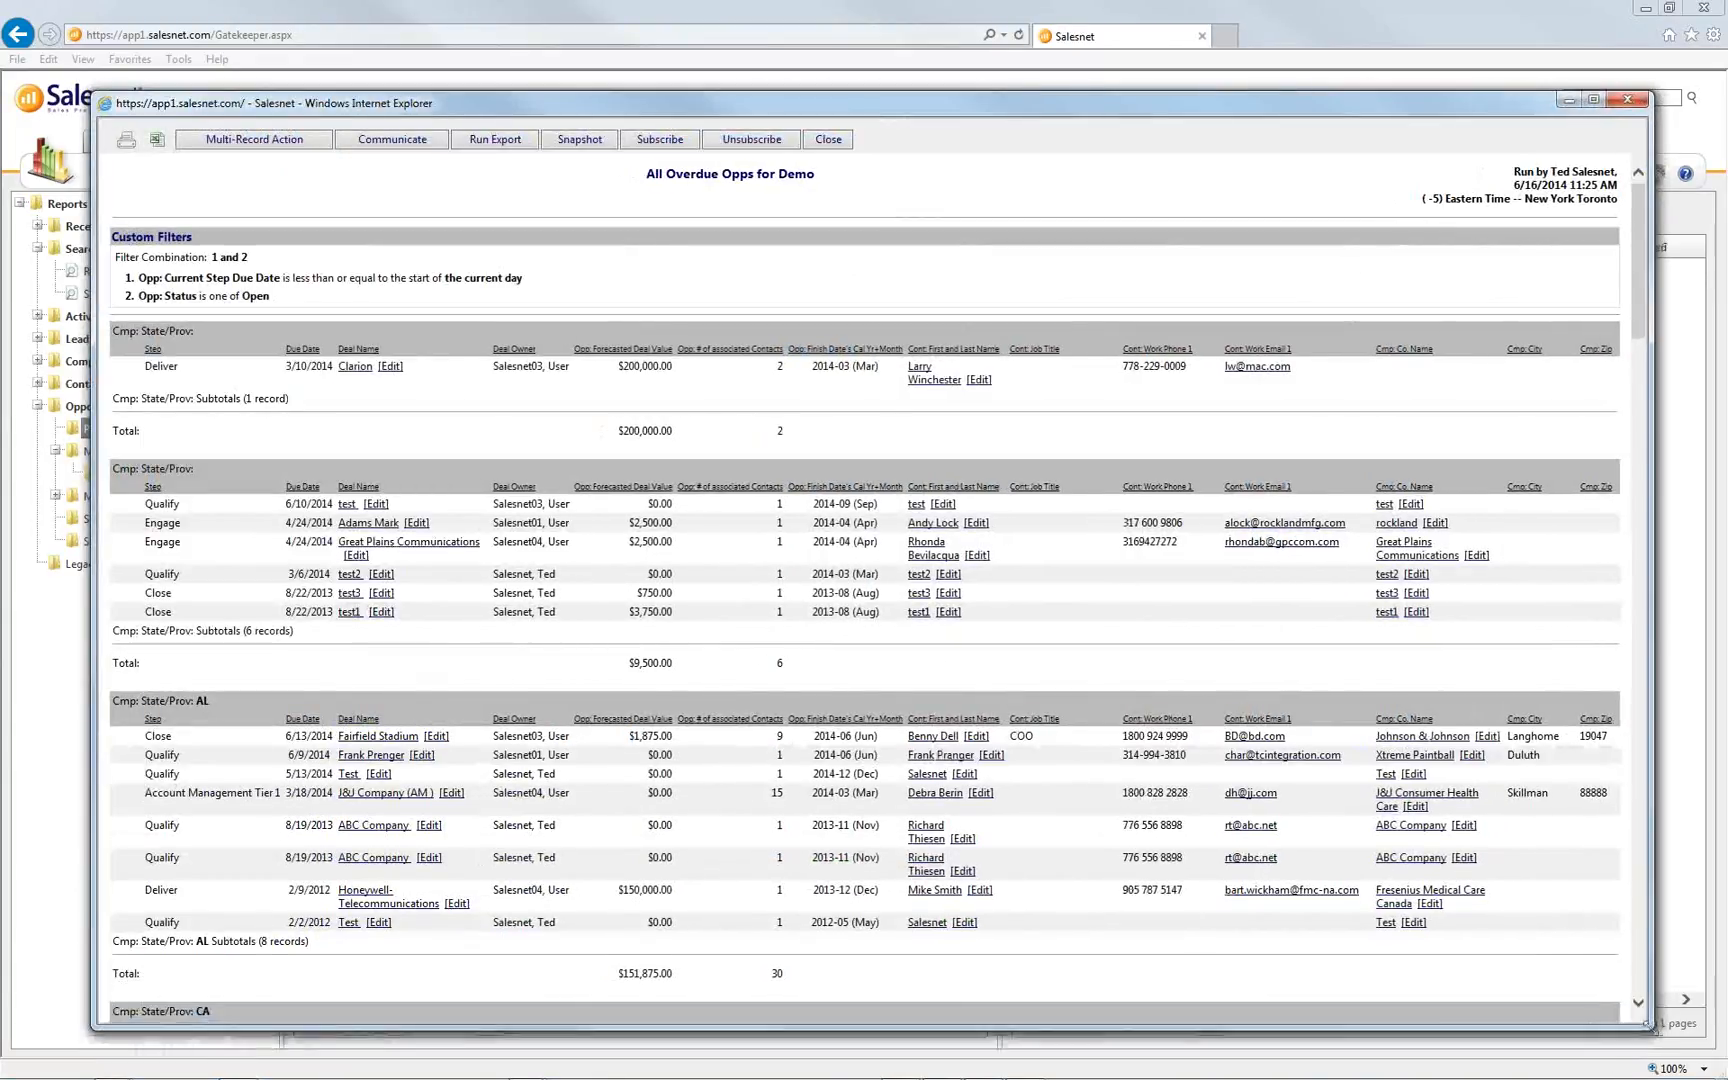
pyautogui.click(1597, 100)
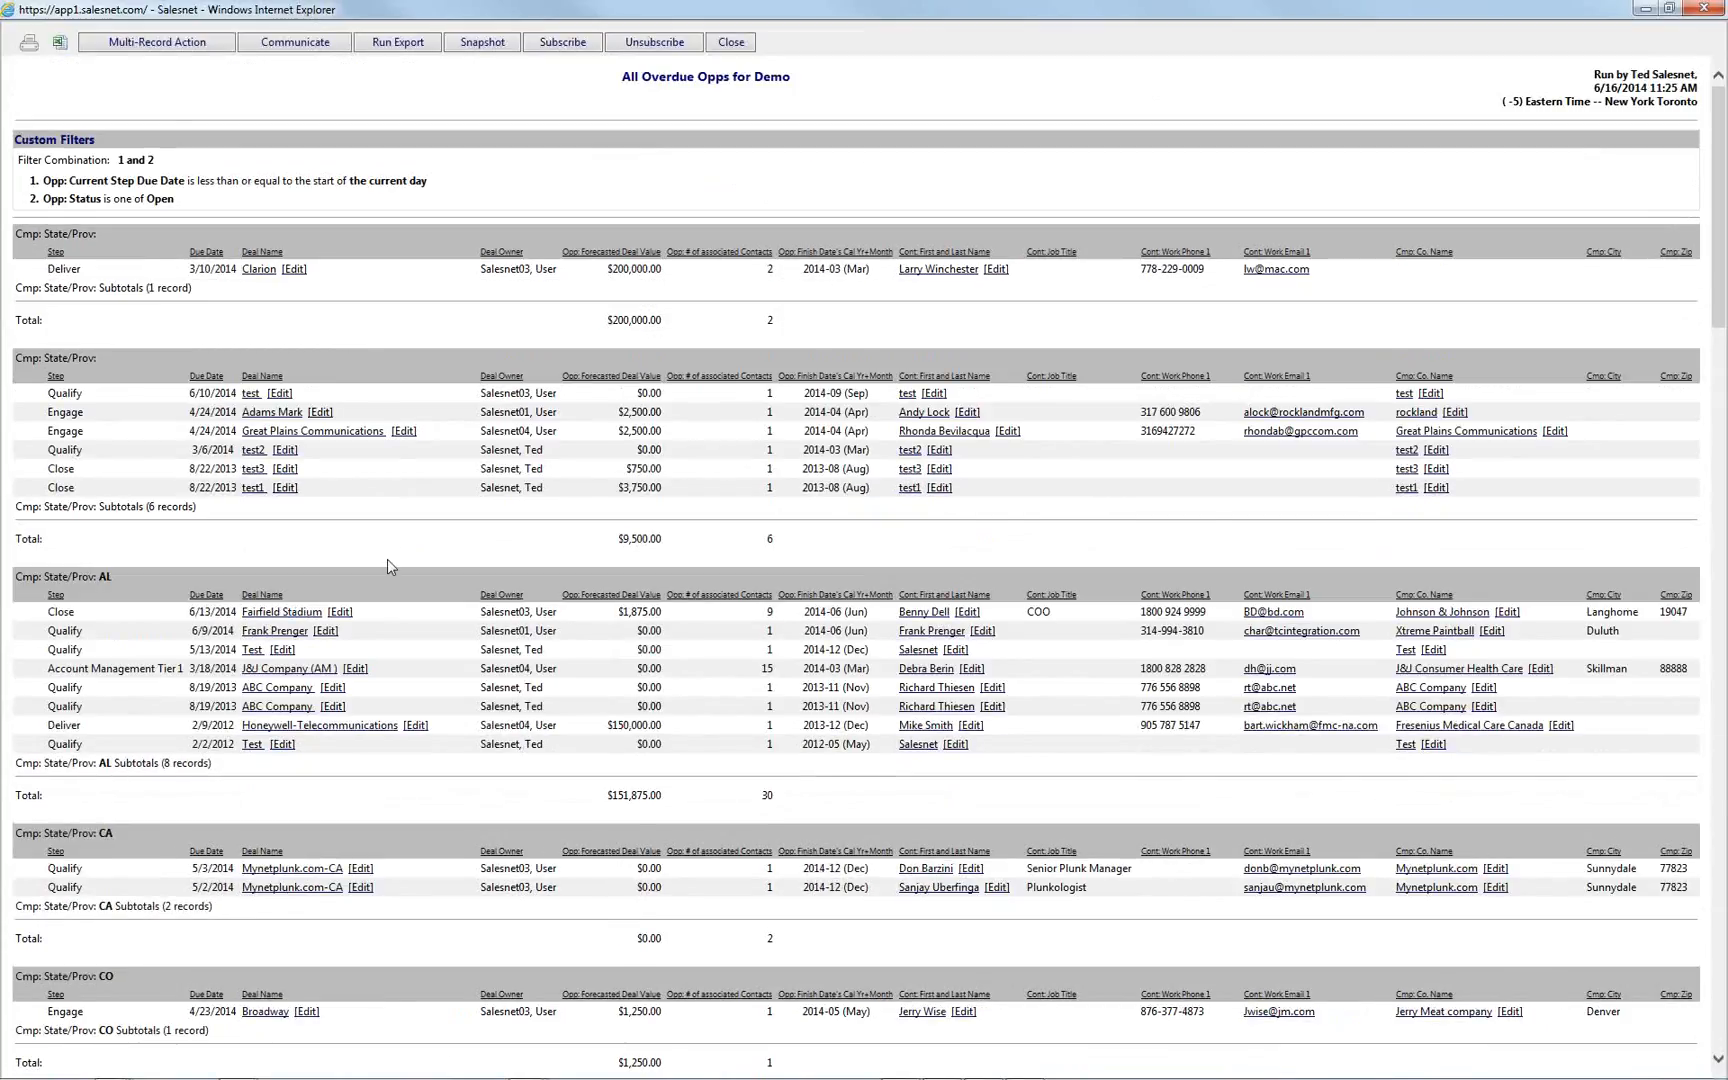
# Examine the report's state groups, including AL and the GA totals, and the grand total at the end
pyautogui.doubleClick(103, 577)
pyautogui.scroll(-3, 184, 606)
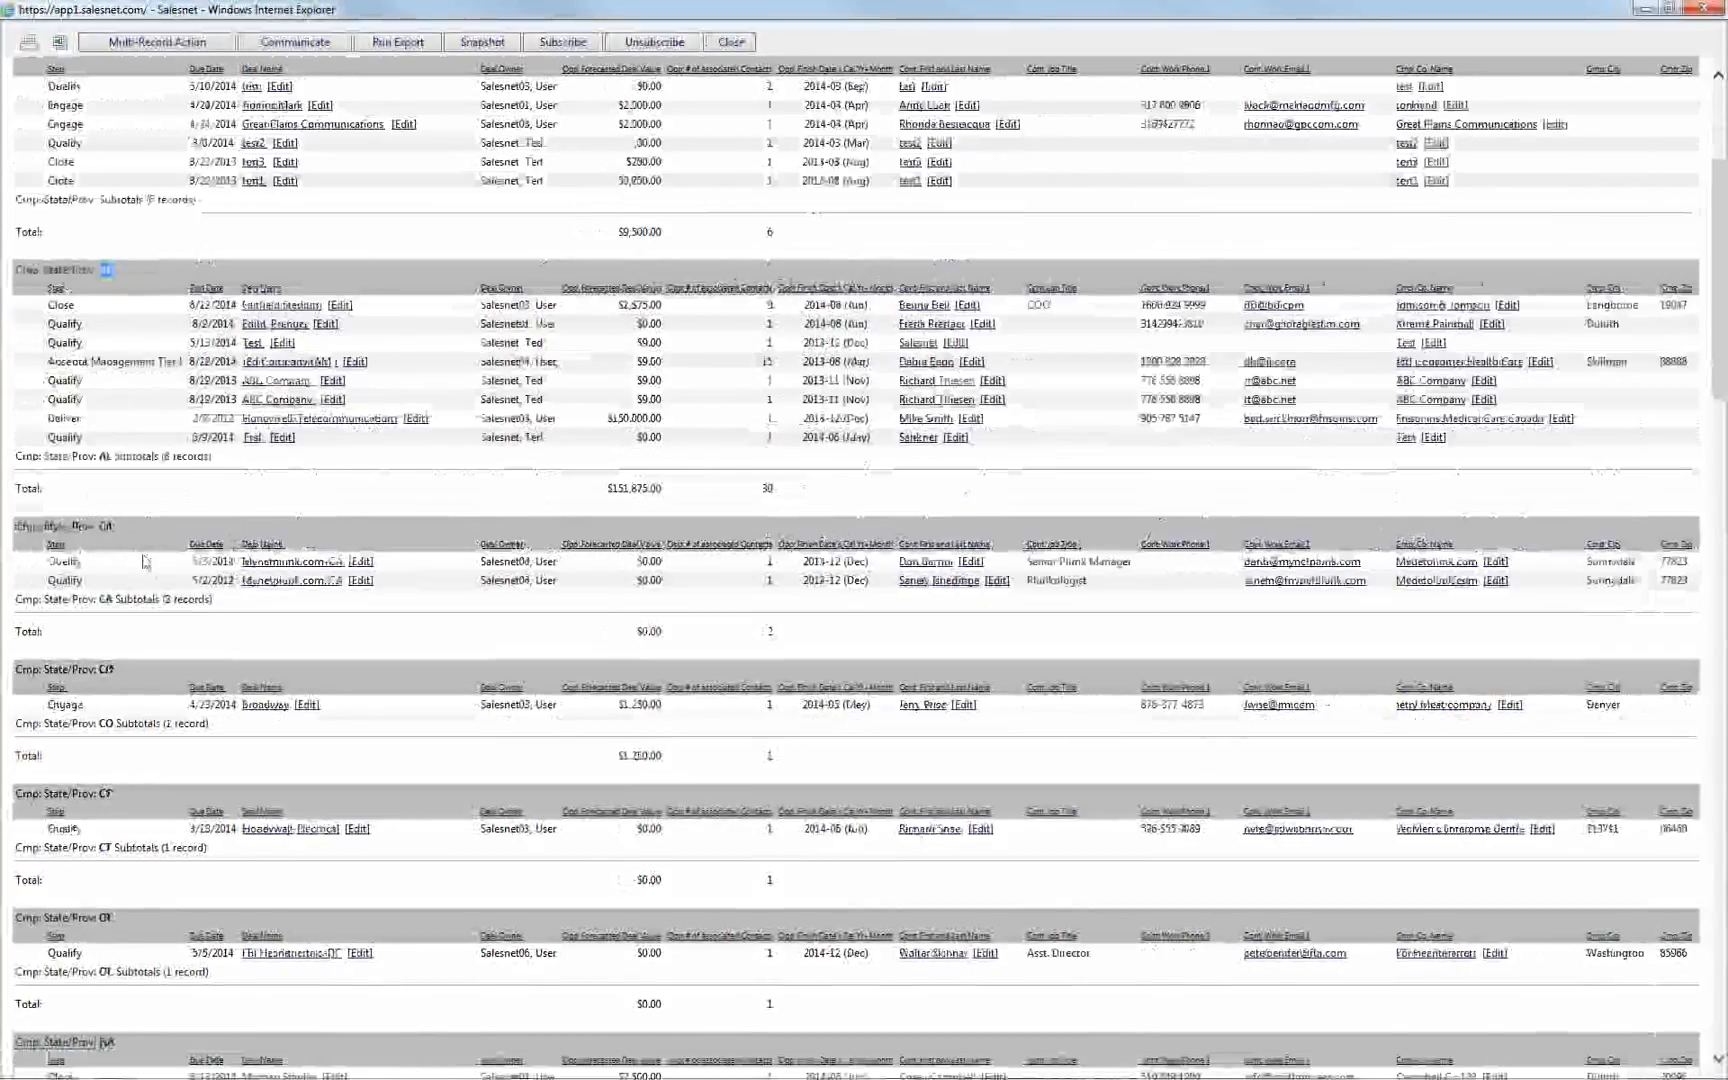
pyautogui.scroll(-5, 145, 562)
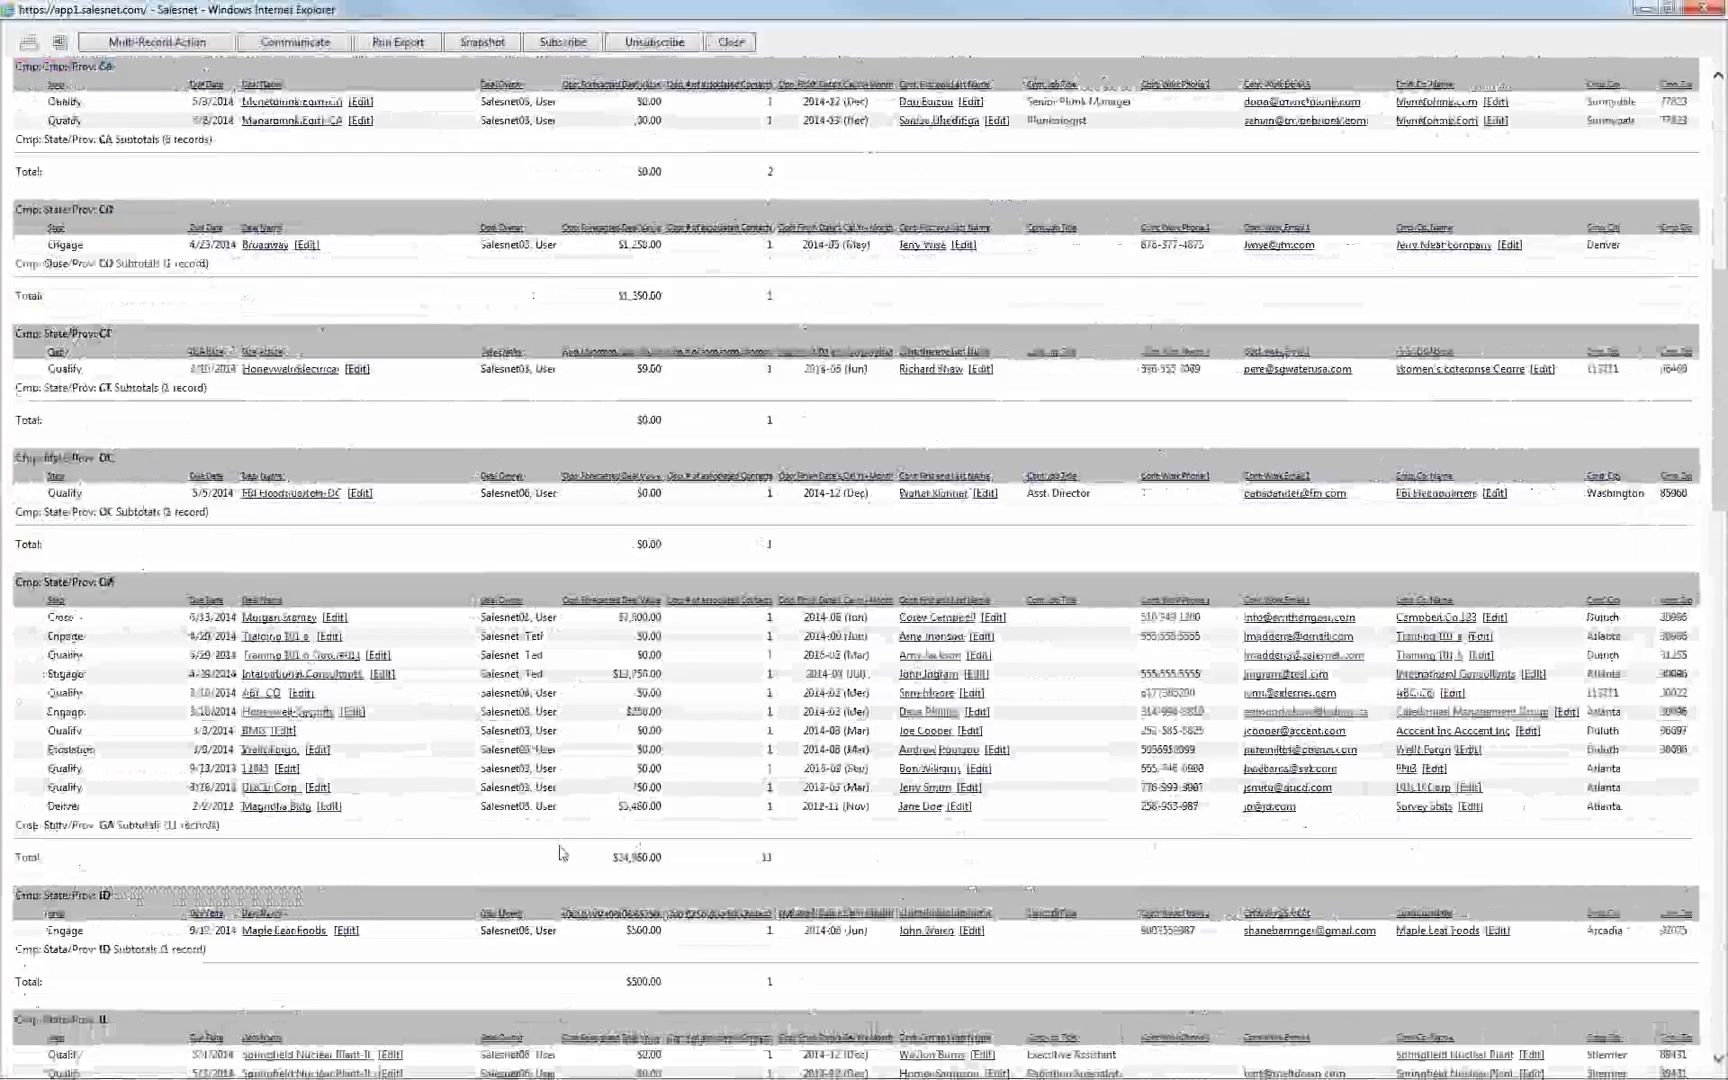
pyautogui.moveTo(621, 862); pyautogui.dragTo(840, 853)
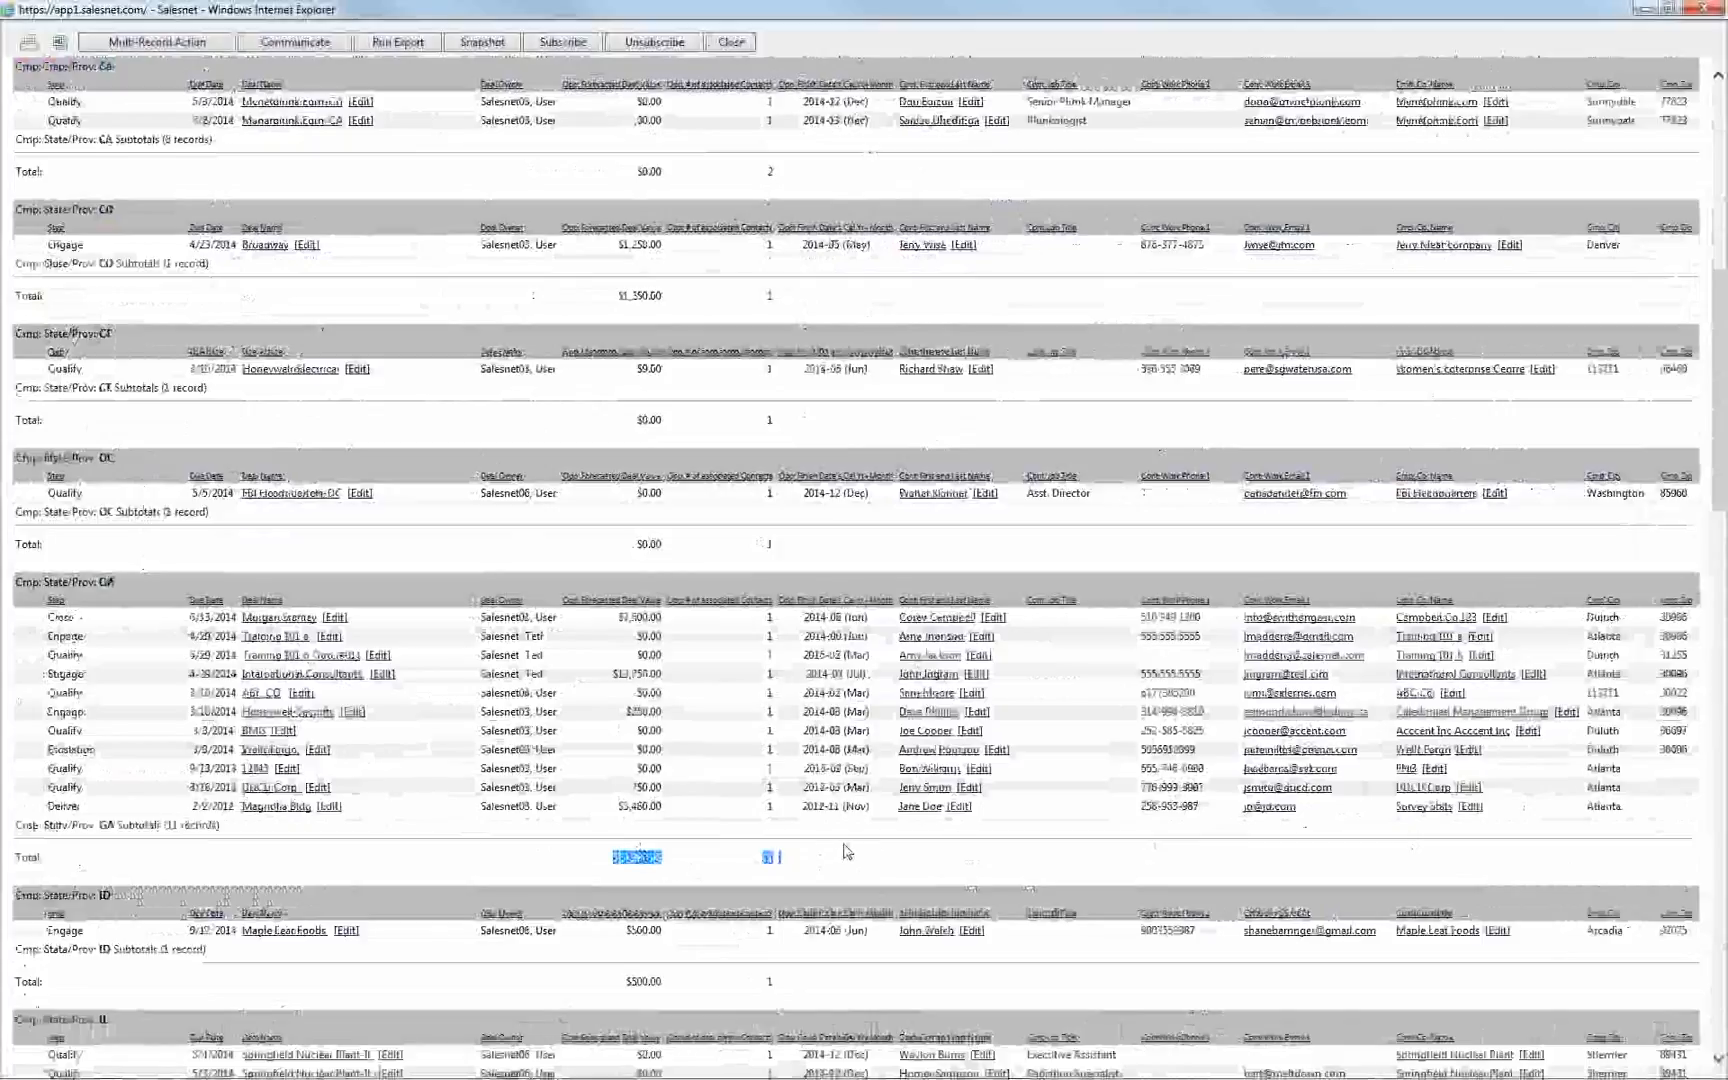
pyautogui.scroll(-20, 845, 851)
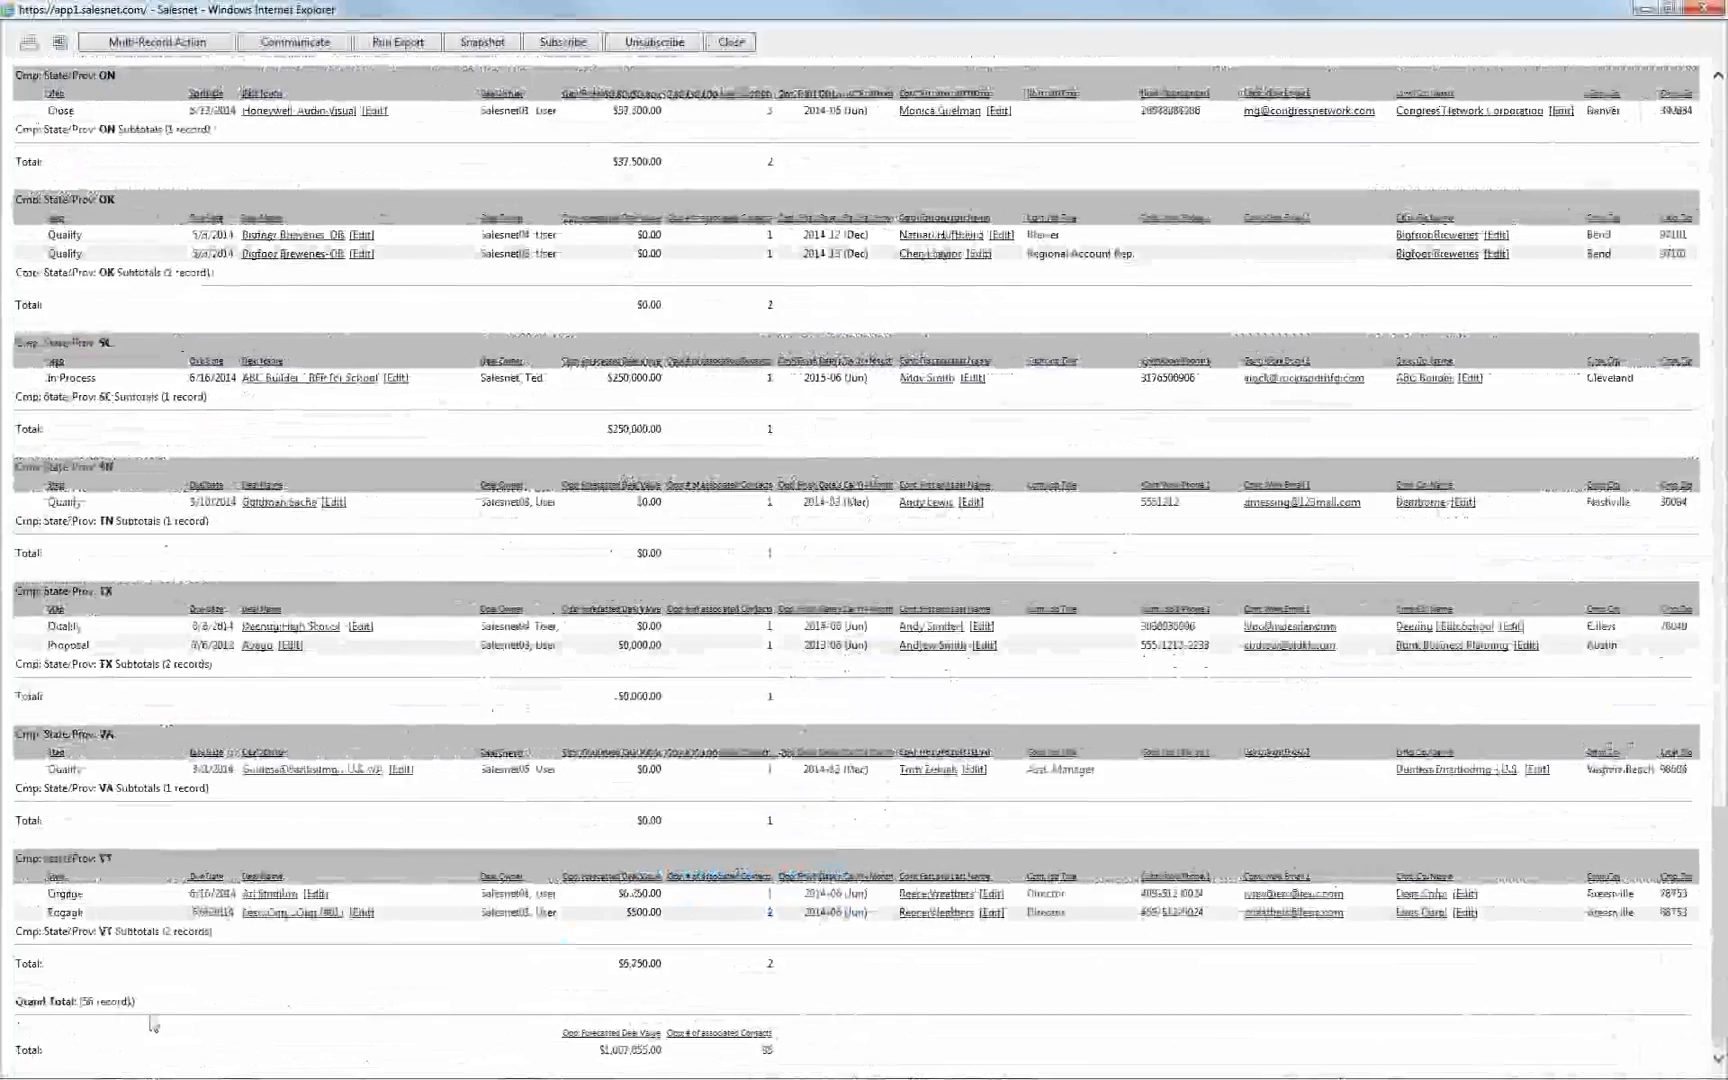
pyautogui.moveTo(137, 1002); pyautogui.dragTo(77, 1002)
pyautogui.moveTo(604, 1052); pyautogui.dragTo(846, 1027)
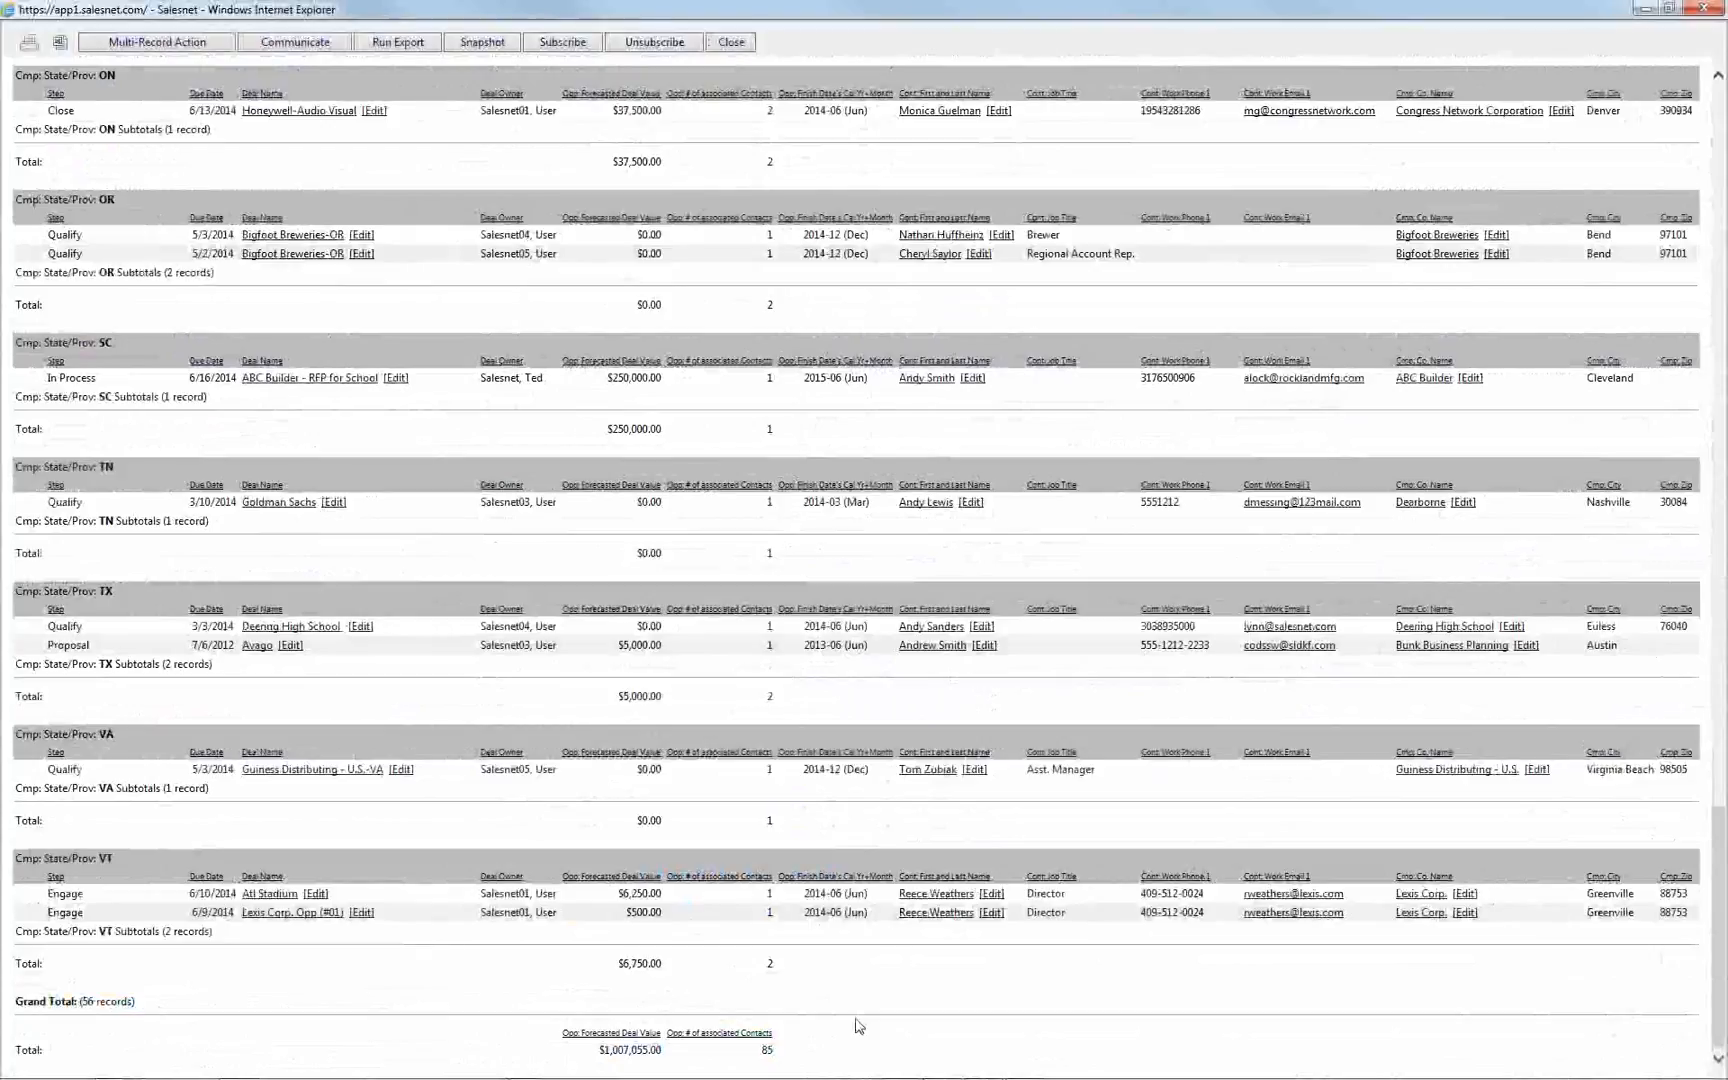
pyautogui.scroll(6, 857, 1025)
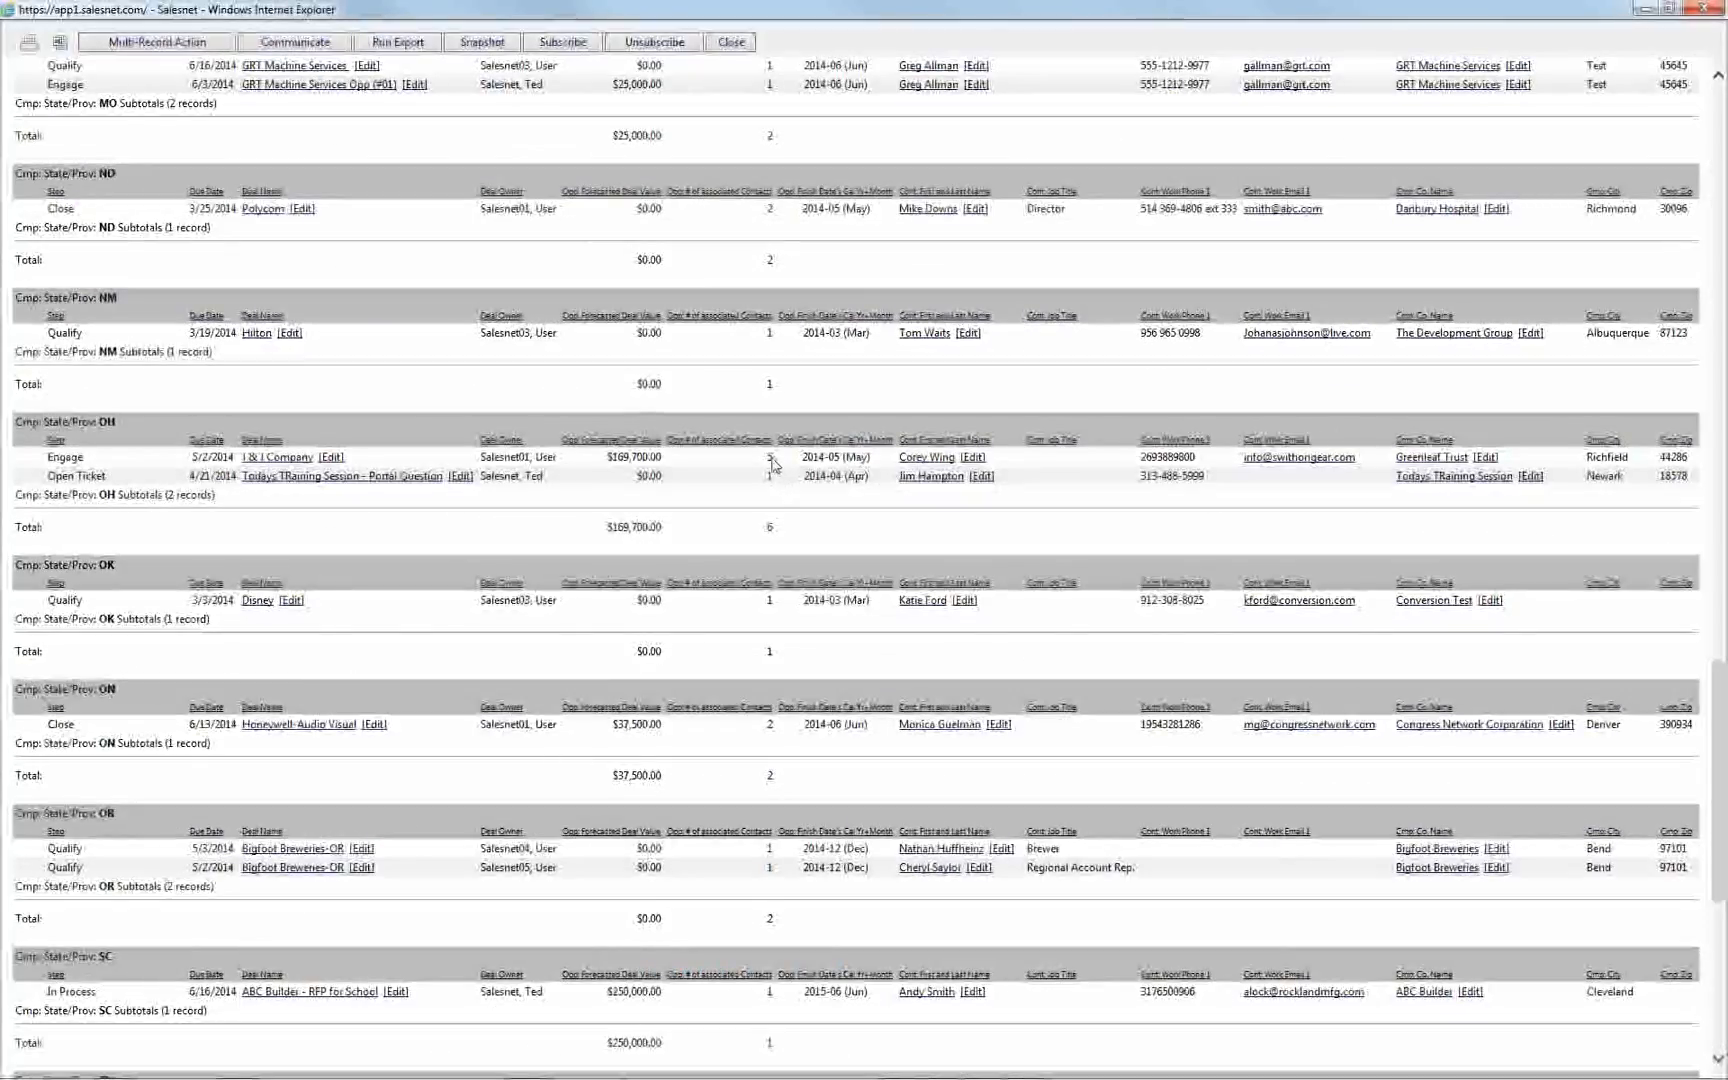
# Open the J & J Company opportunity from the OH group, view its associated contacts and close it
pyautogui.click(298, 460)
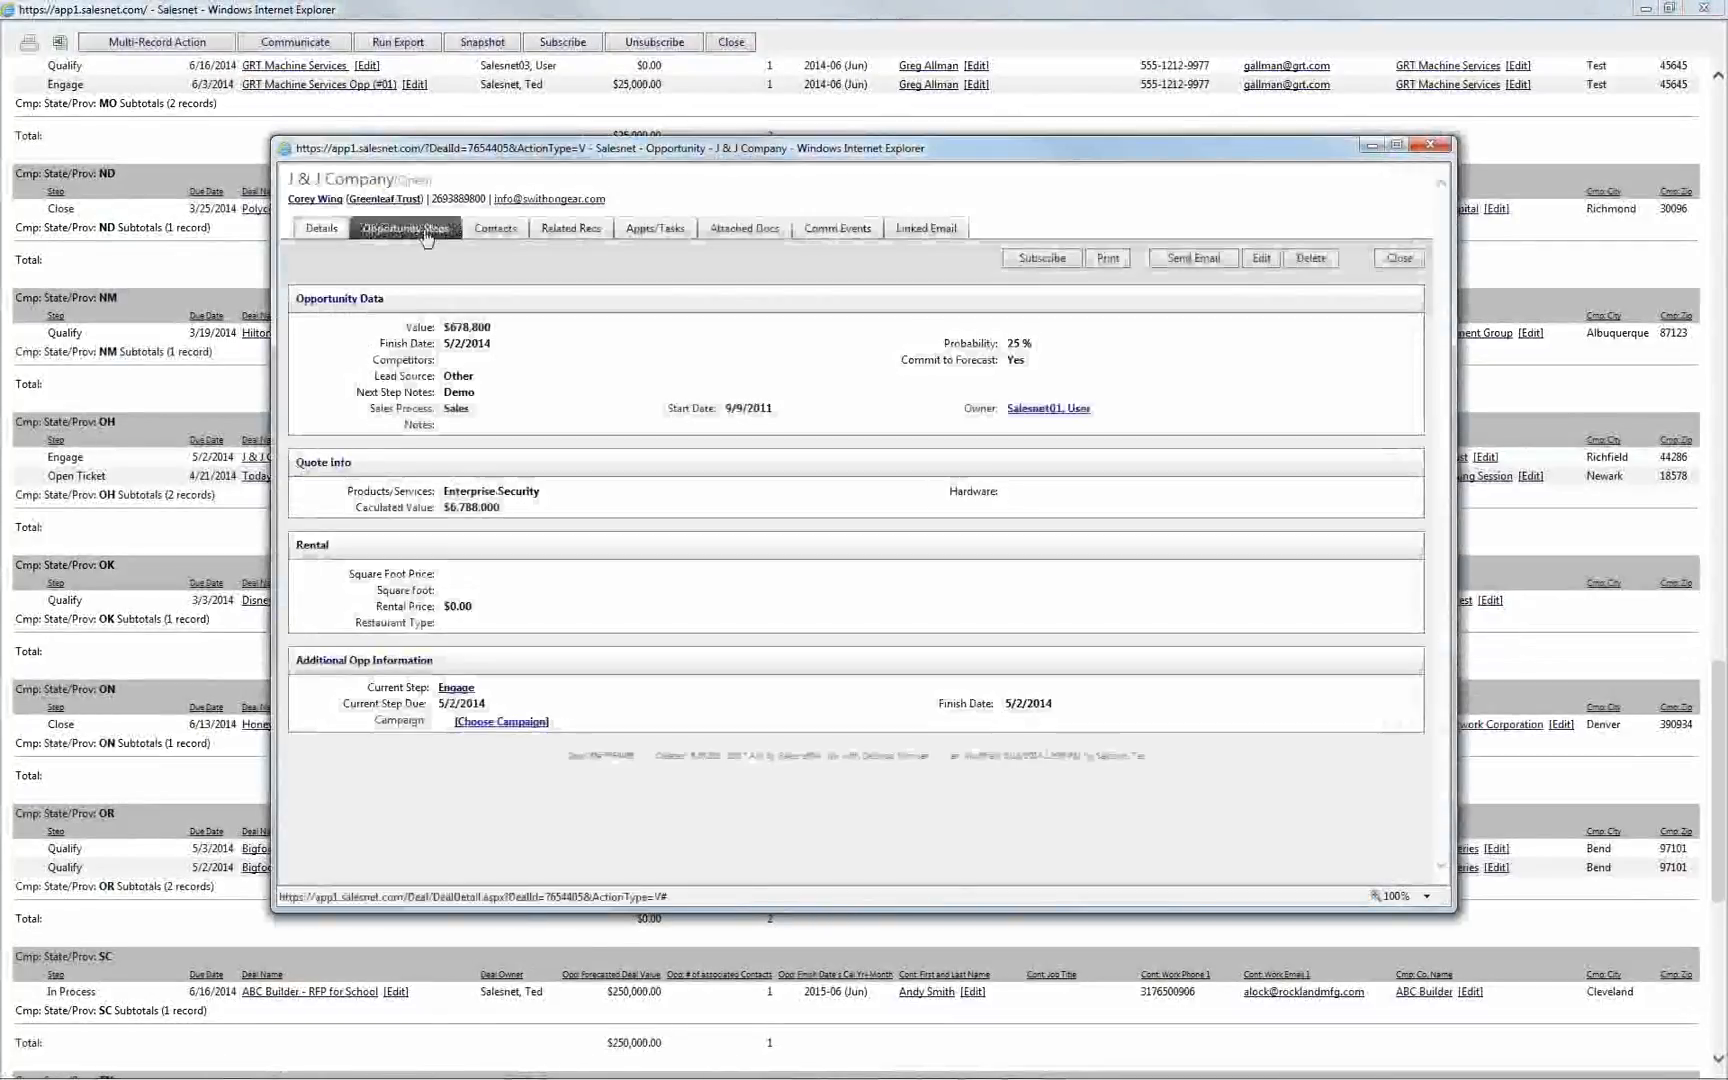
pyautogui.click(512, 235)
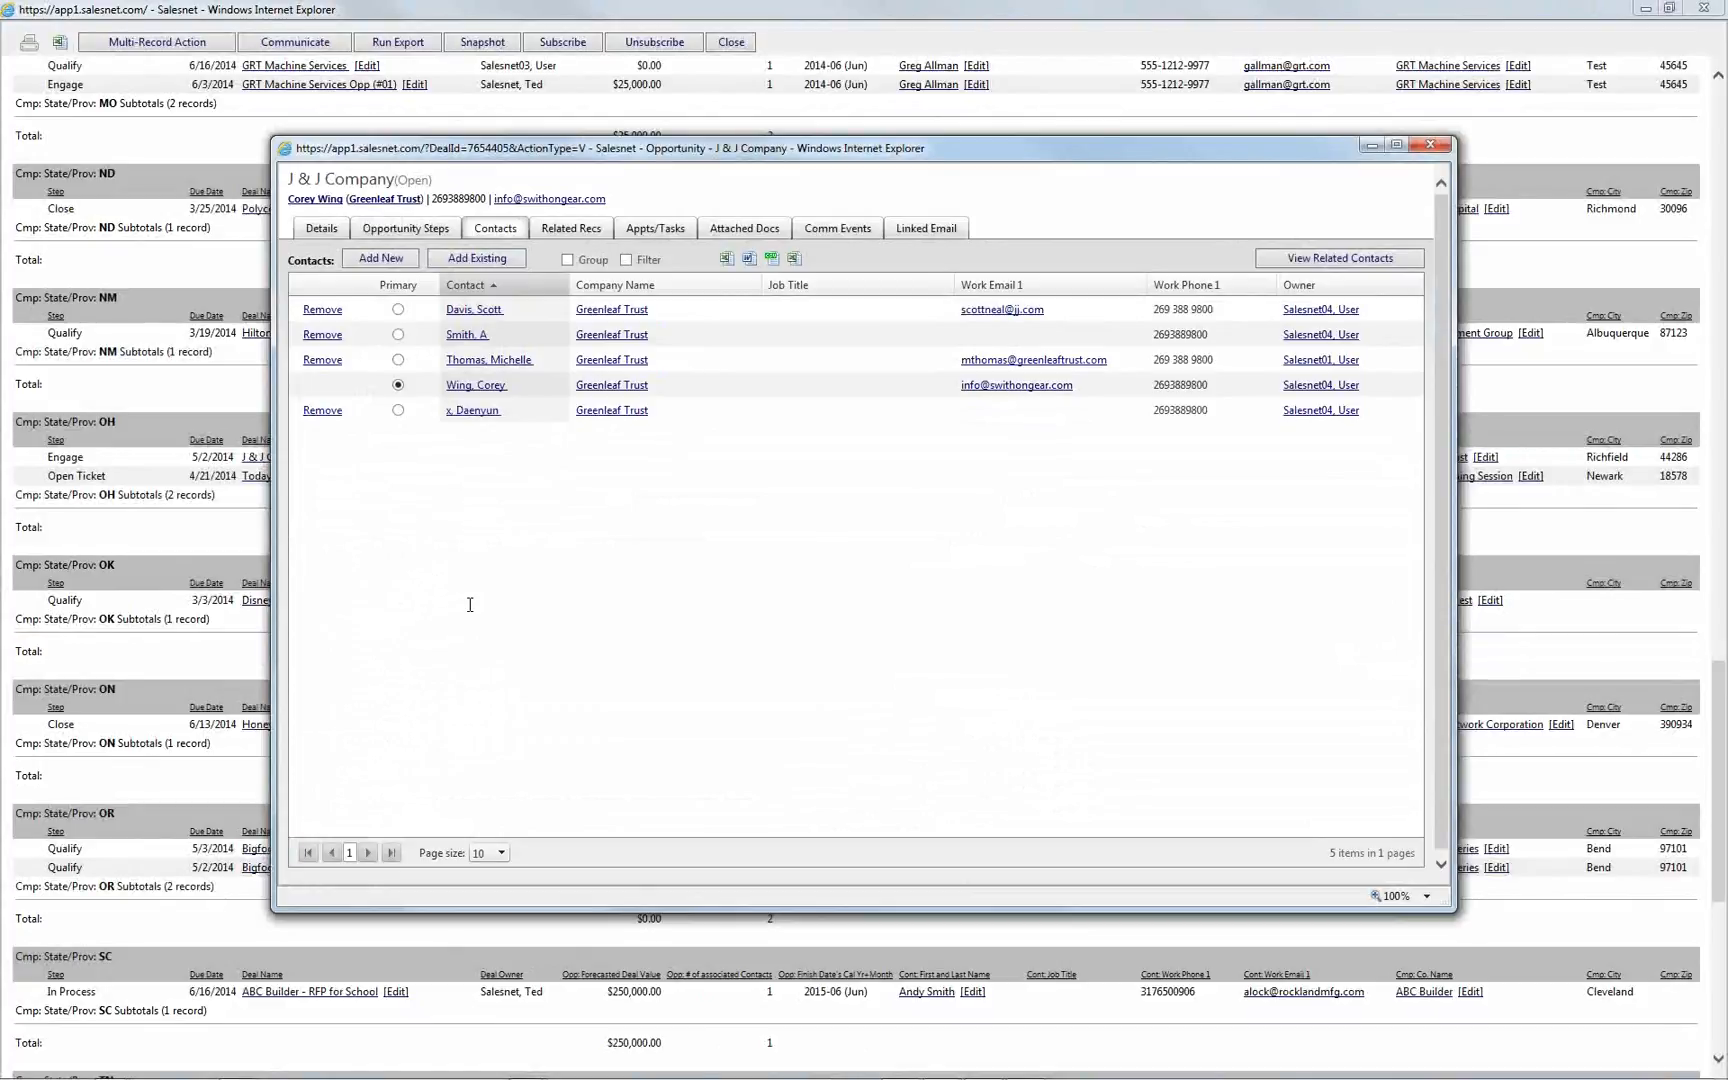
pyautogui.click(1431, 145)
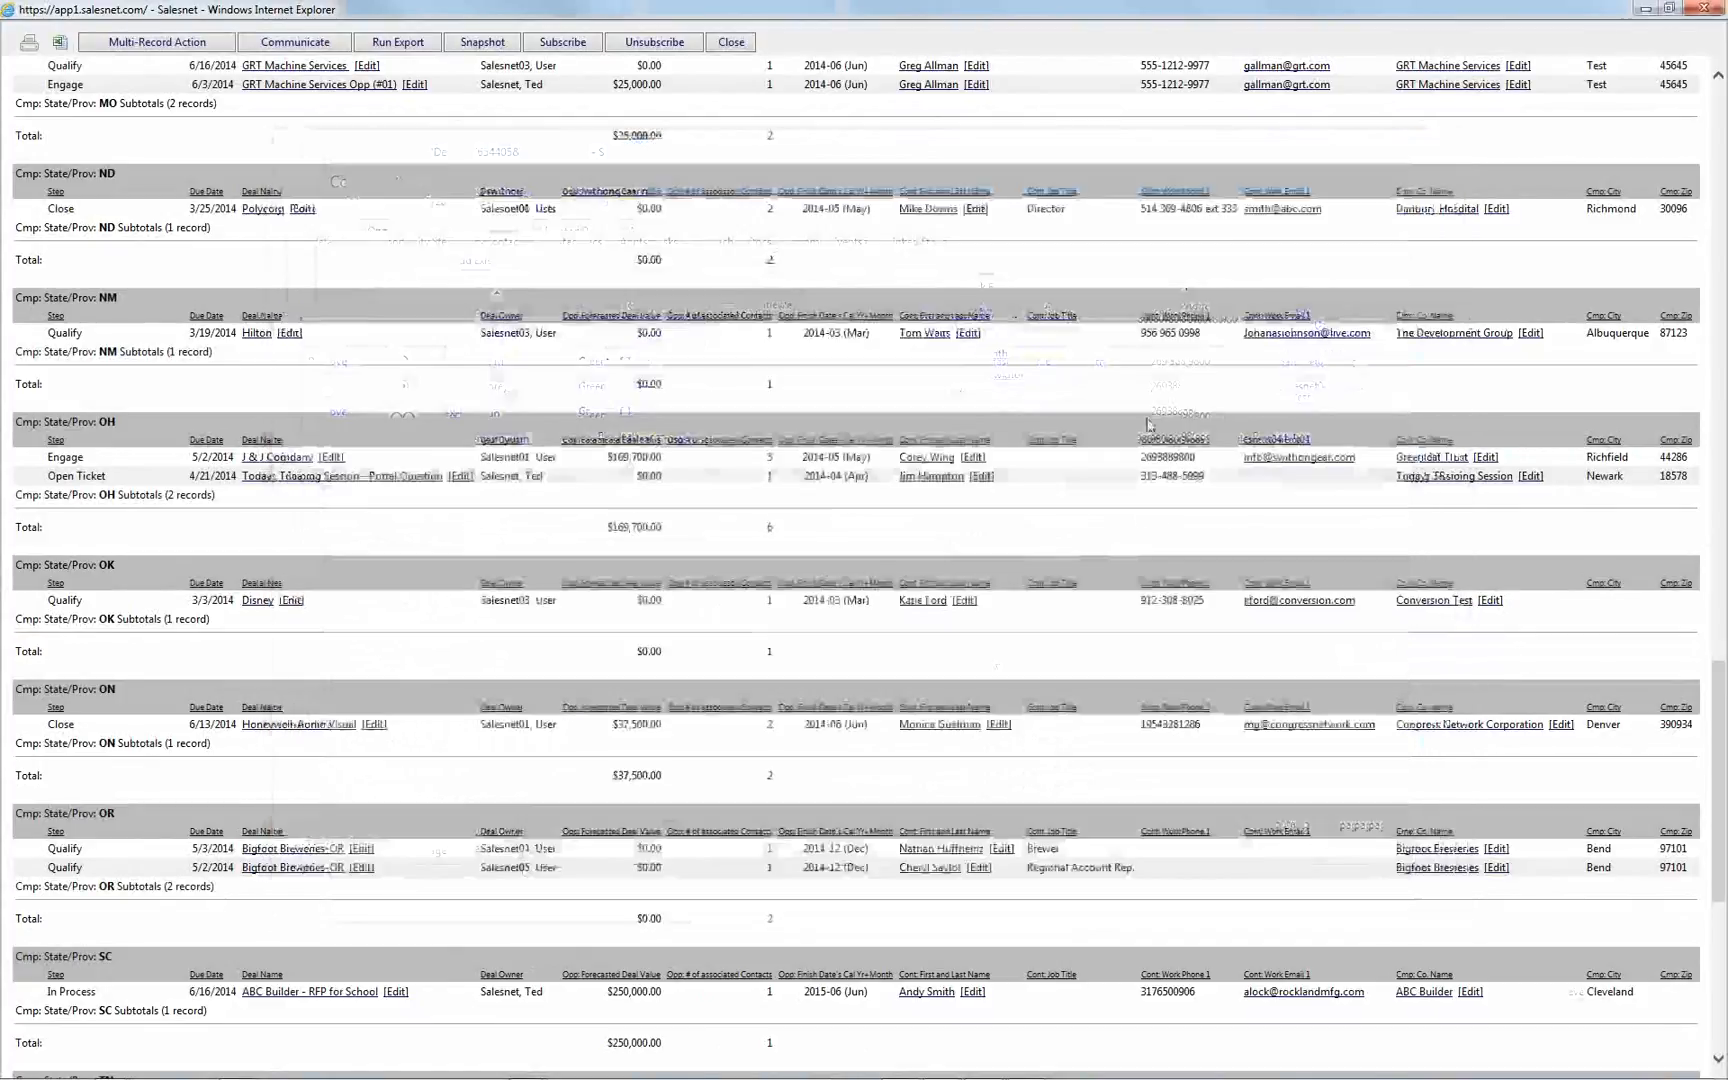
# Return to the start of the report results and close both the results and the report definition
pyautogui.scroll(15, 972, 657)
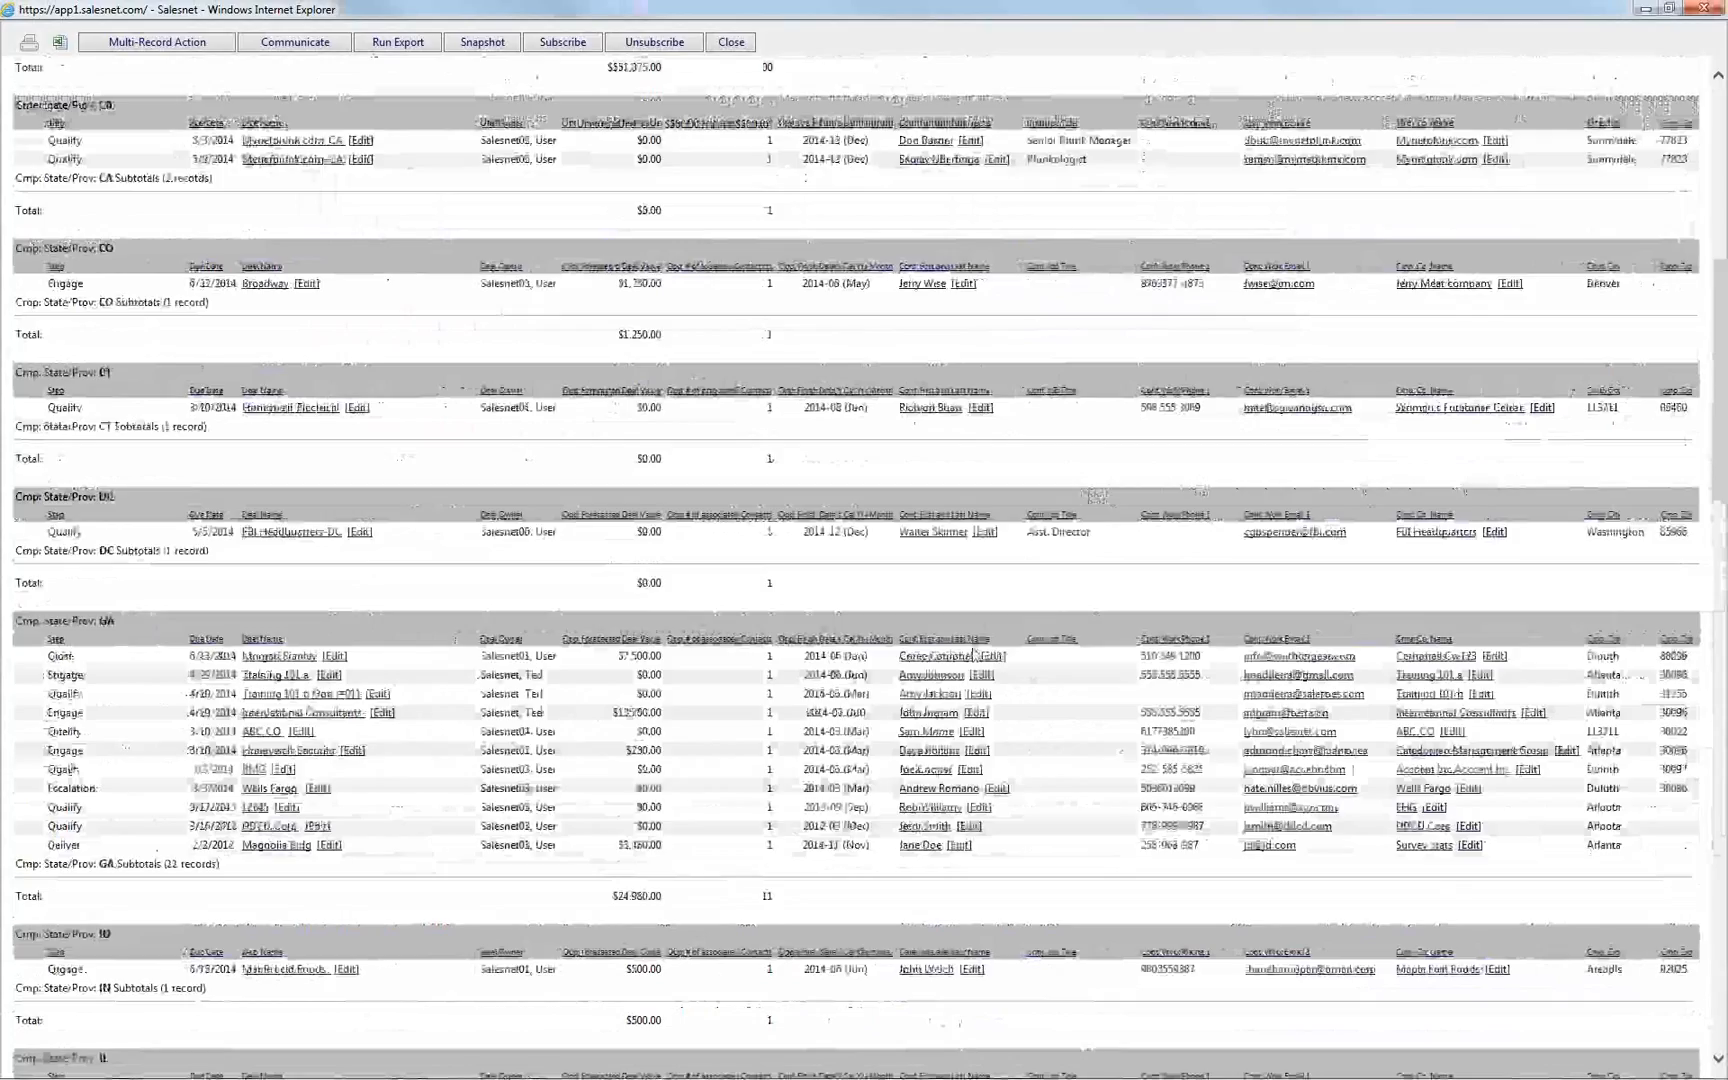
pyautogui.scroll(3, 958, 647)
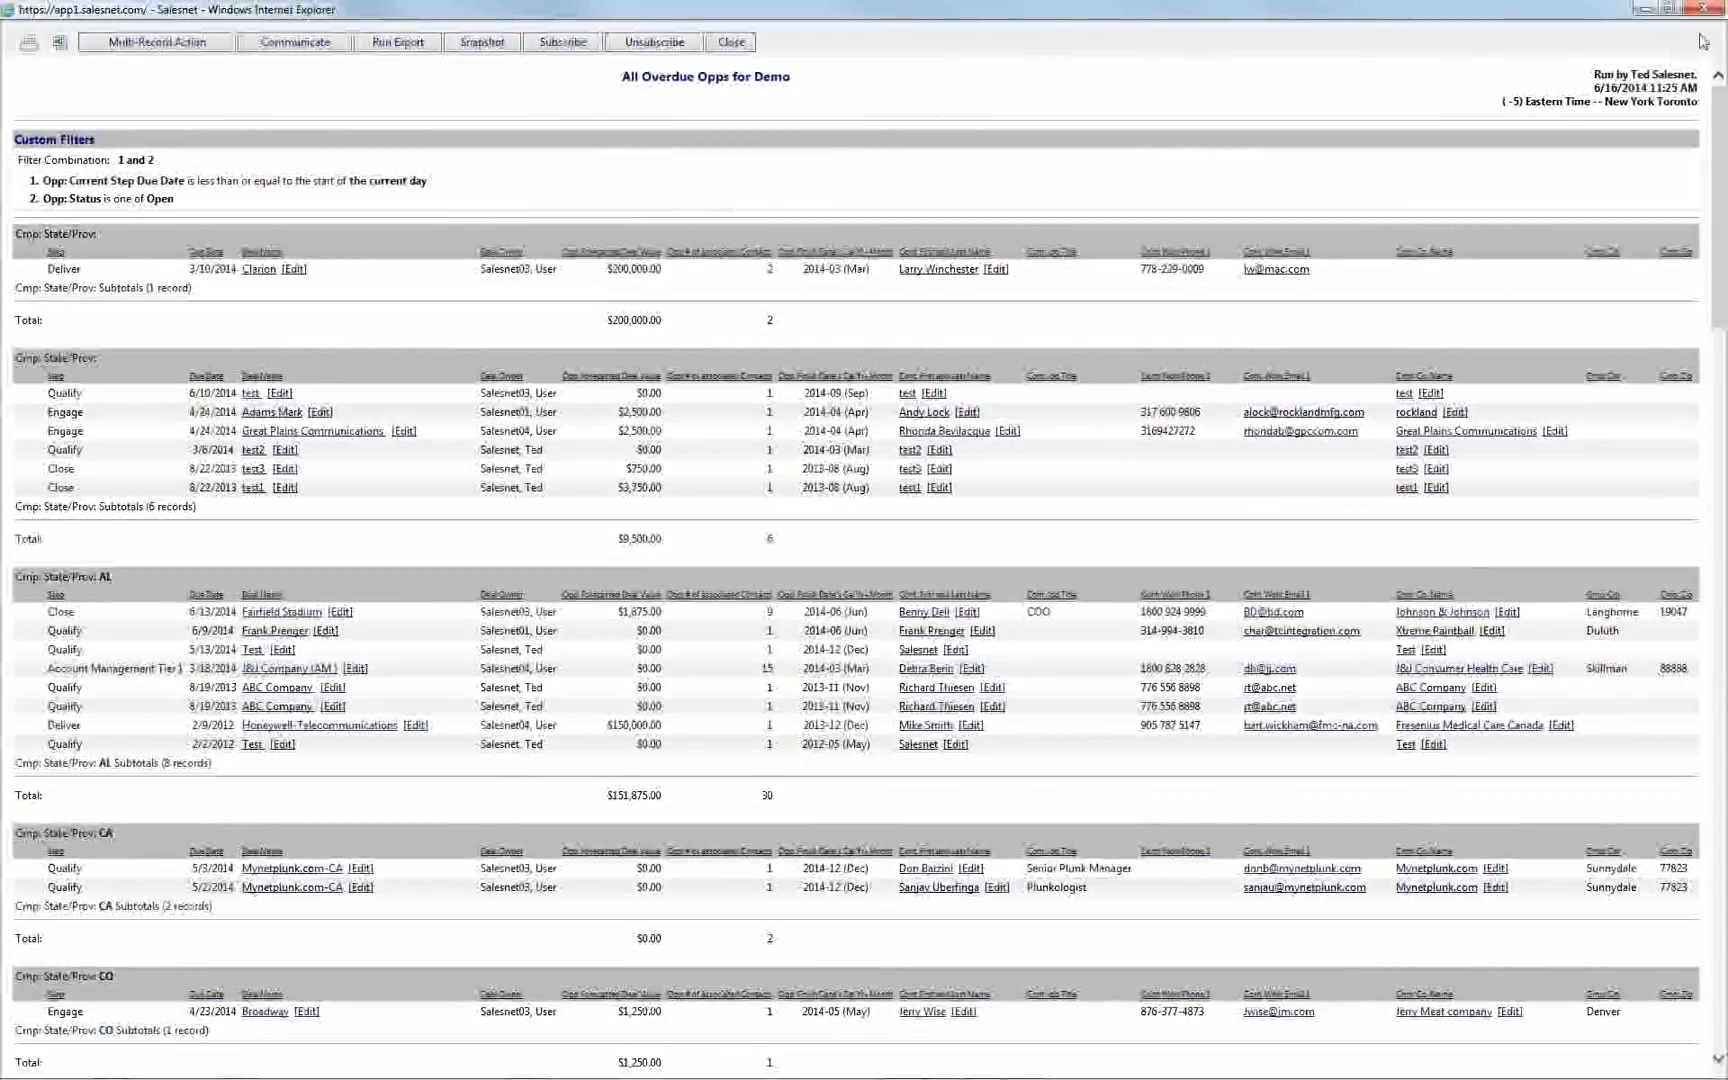
pyautogui.click(1709, 14)
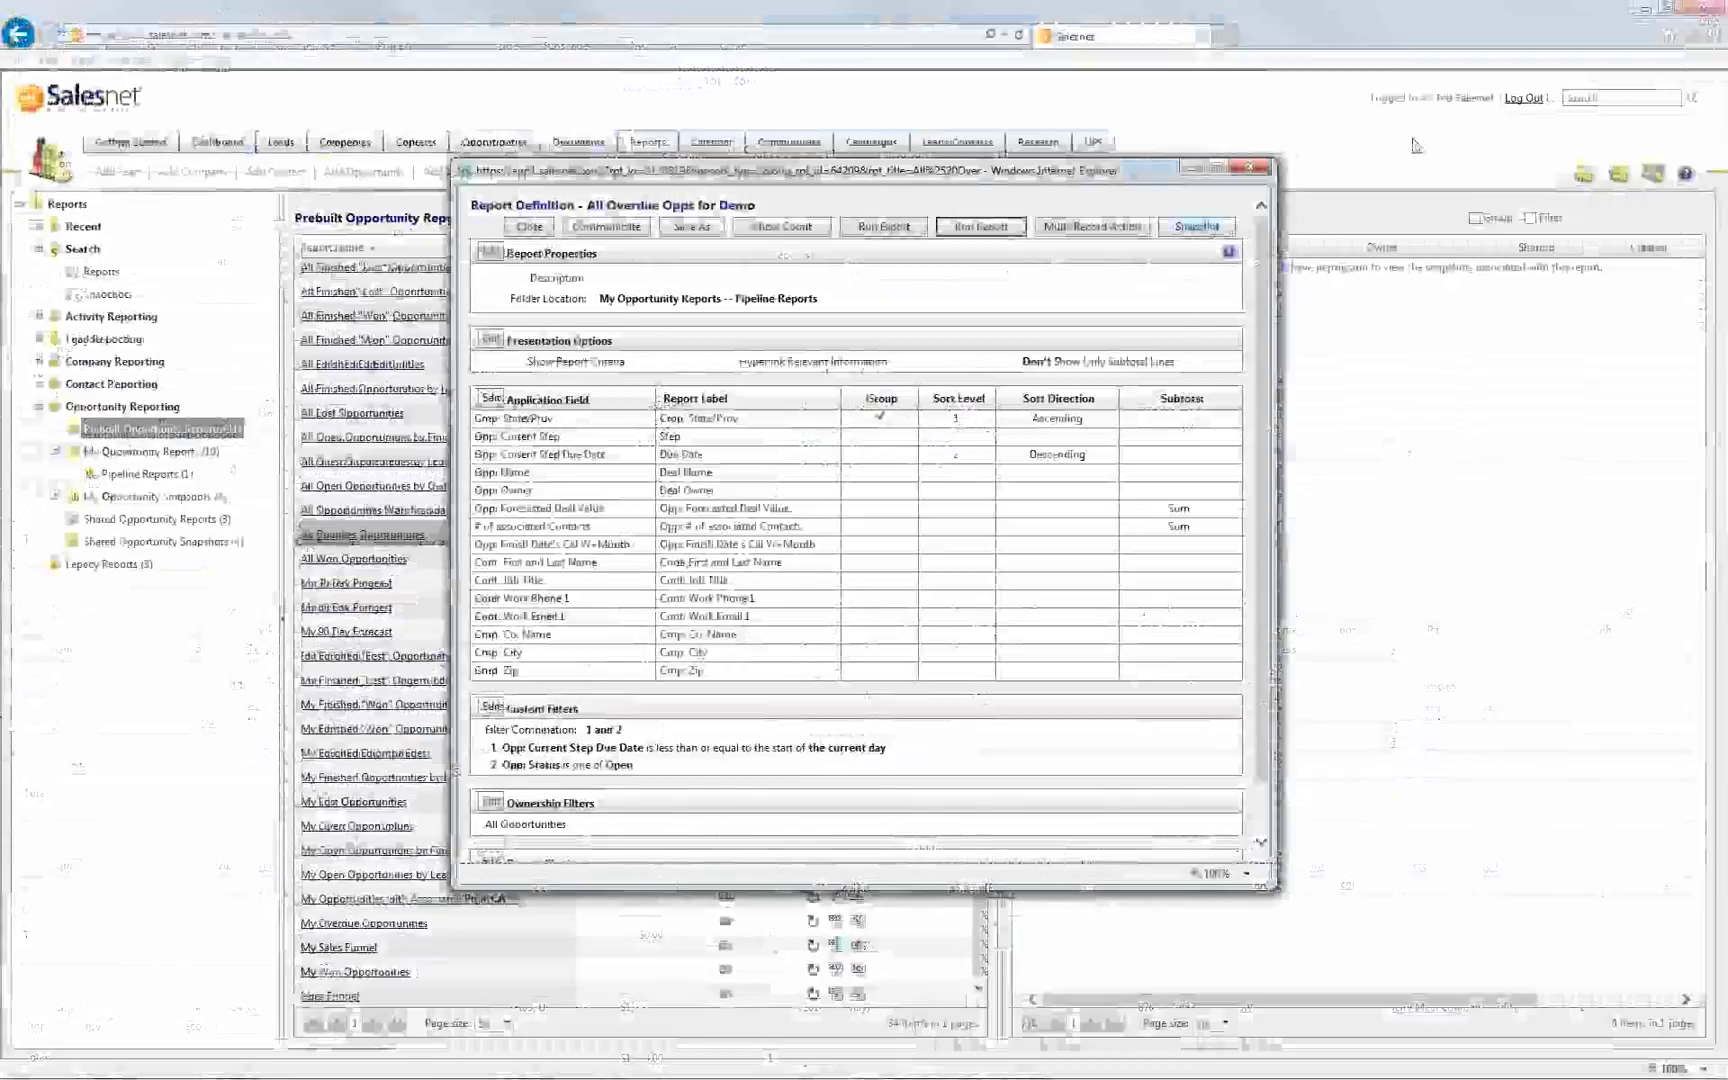
pyautogui.click(1254, 177)
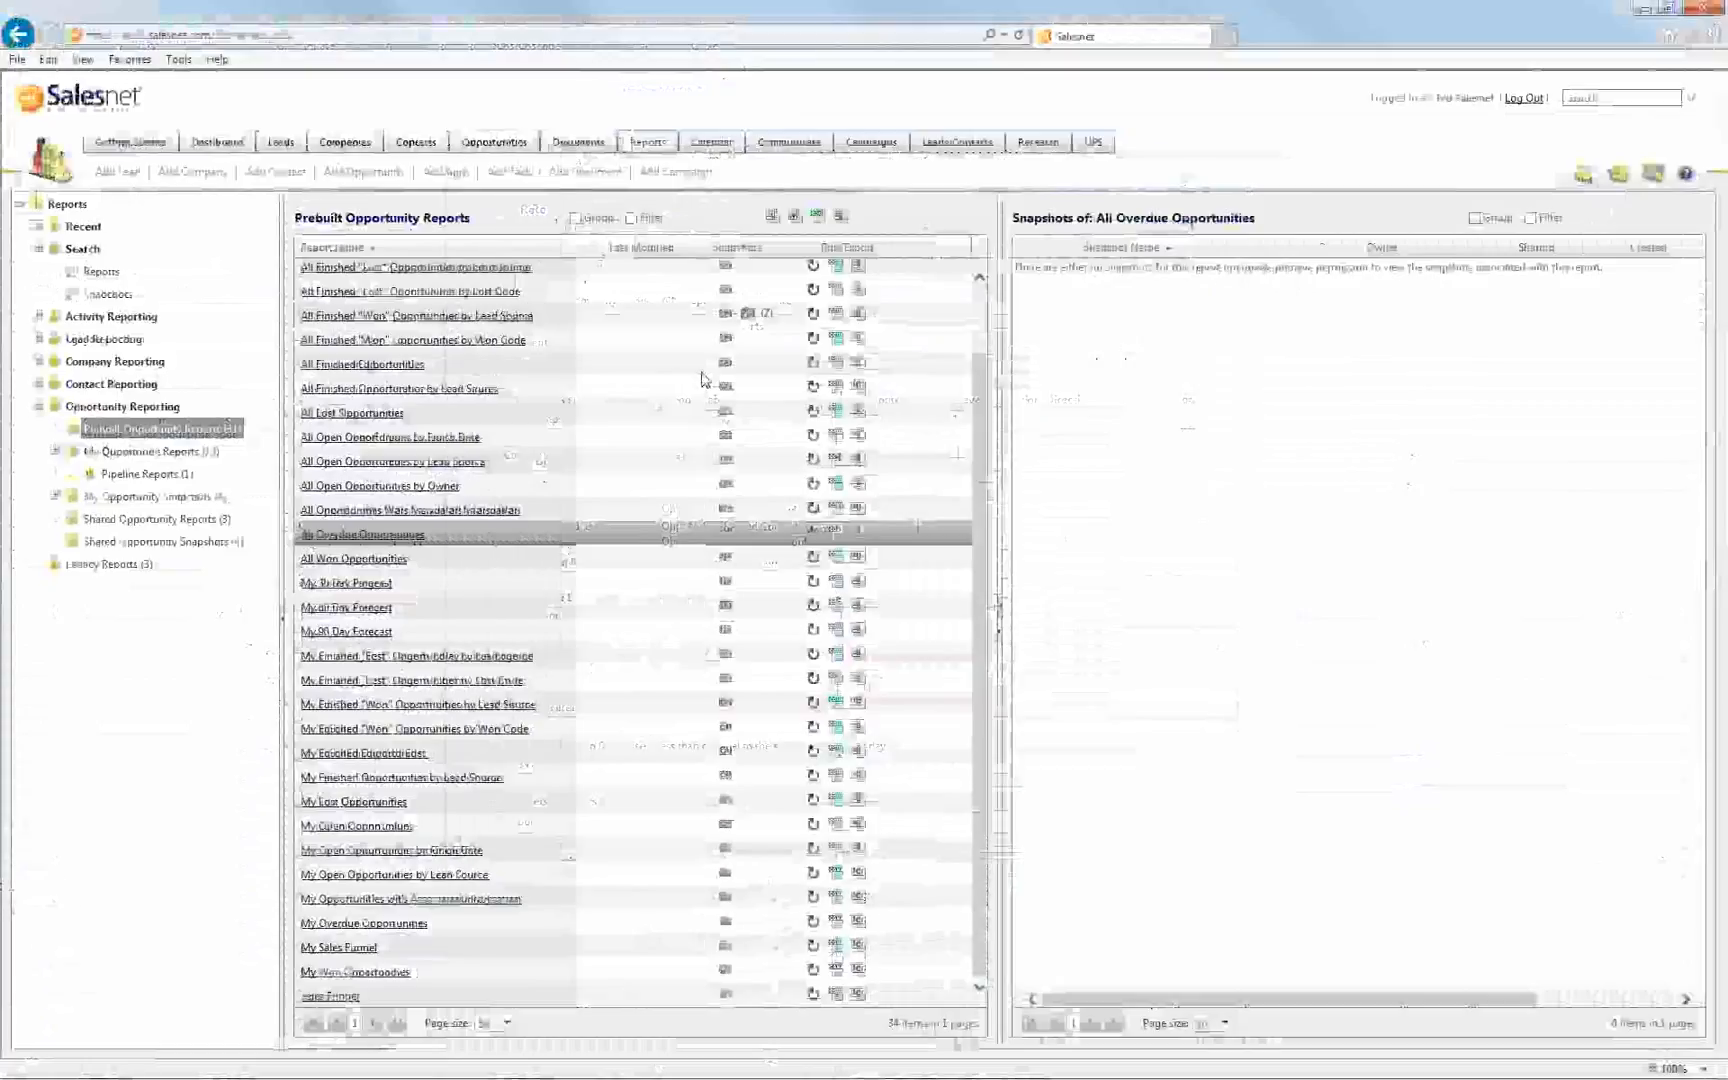
# Save a snapshot of All Overdue Opps for Demo from the Pipeline Reports folder, keeping its suggested name and sharing it with all users
pyautogui.click(127, 474)
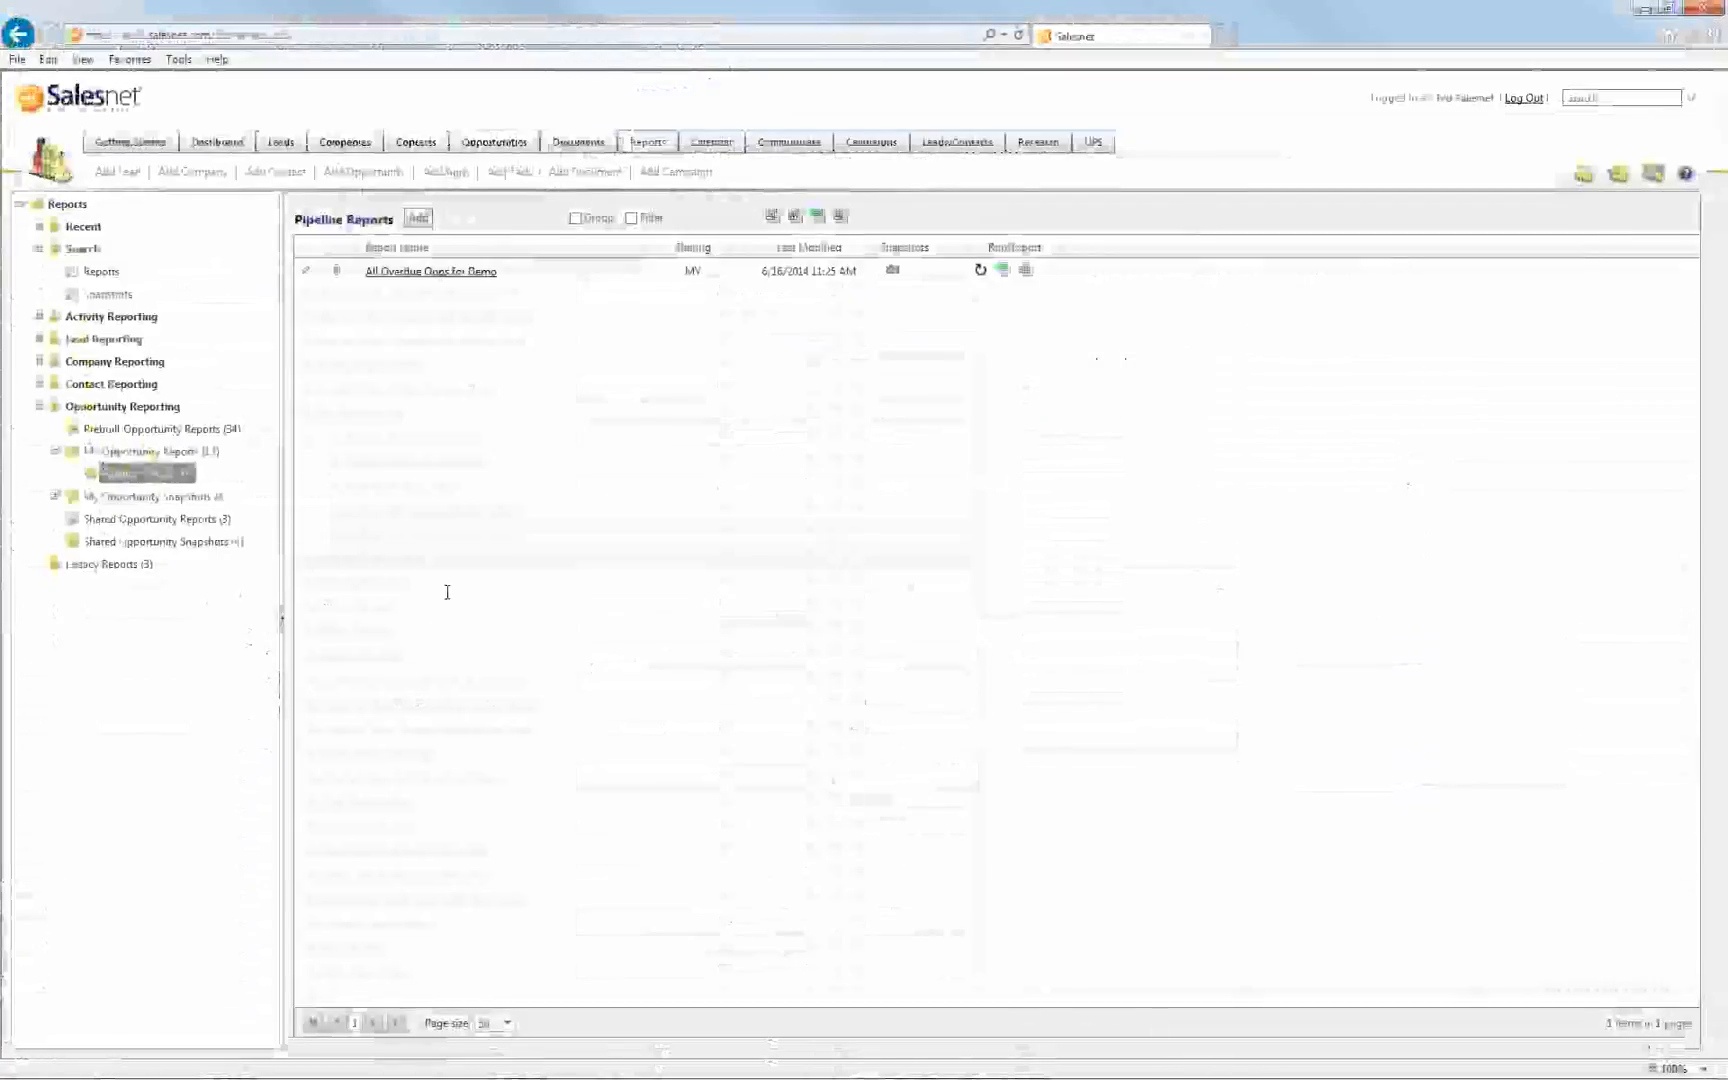
pyautogui.click(893, 272)
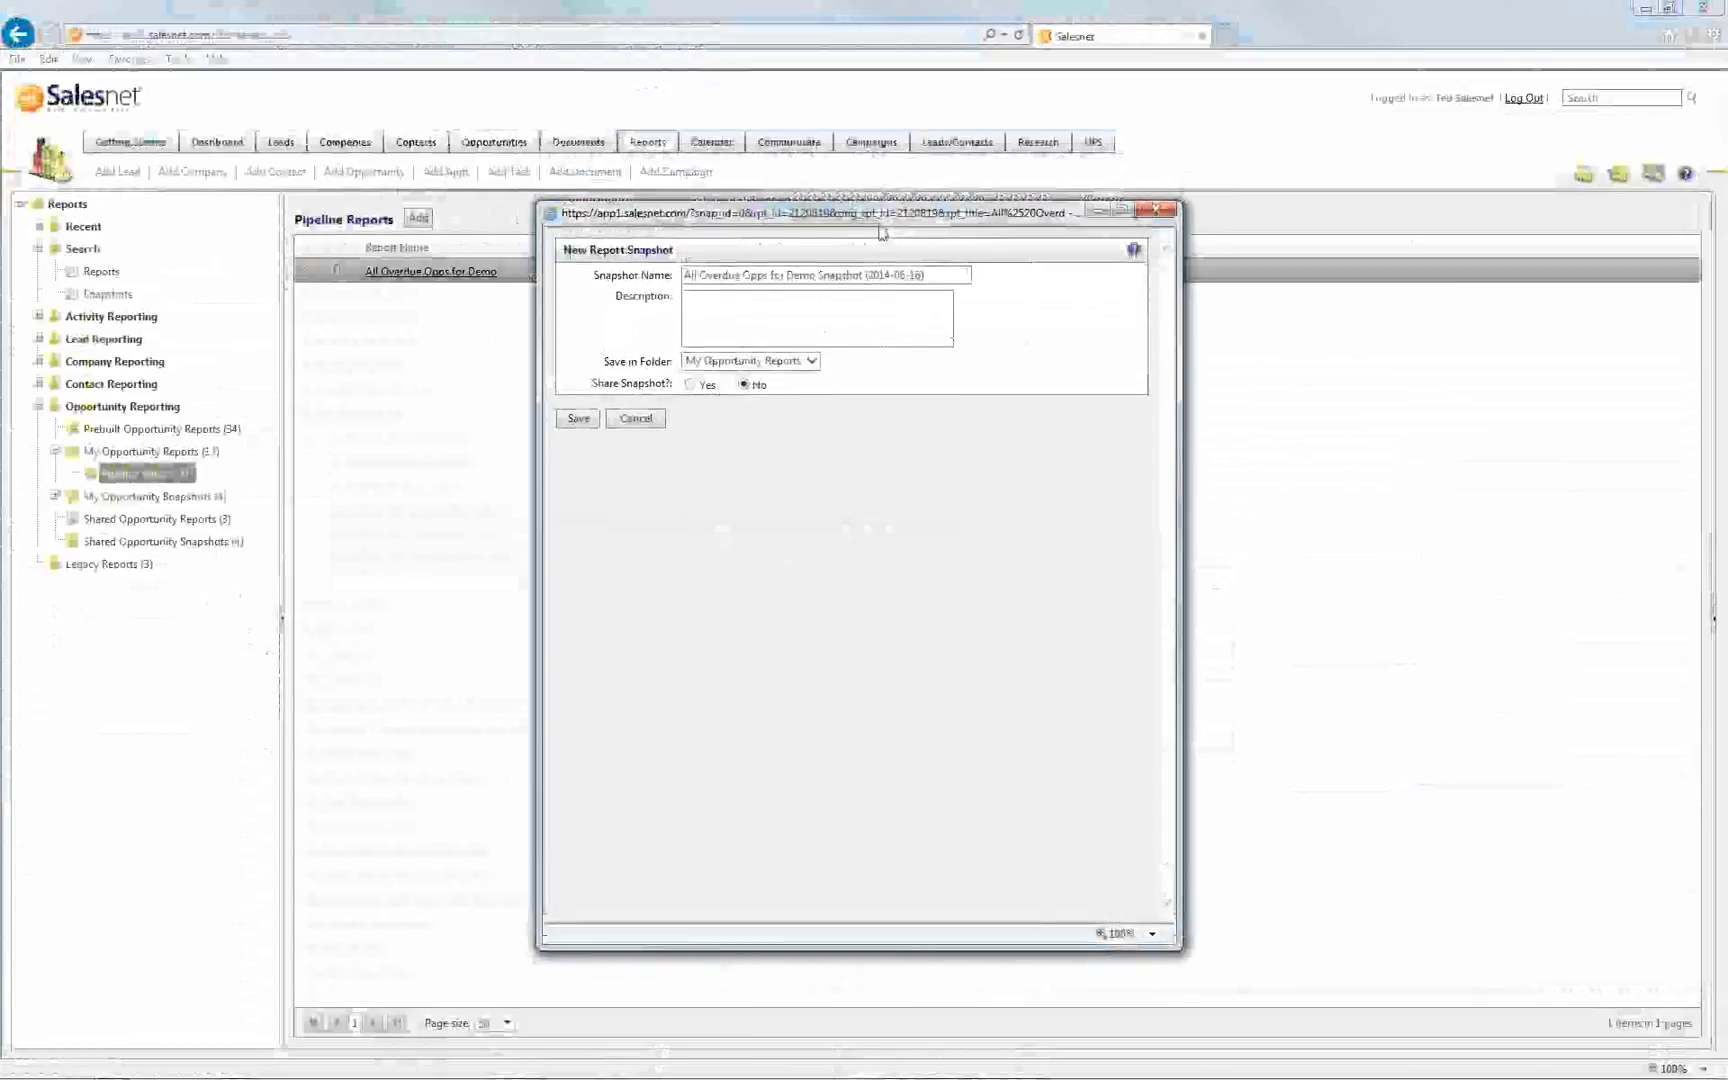
pyautogui.moveTo(939, 324); pyautogui.dragTo(817, 320)
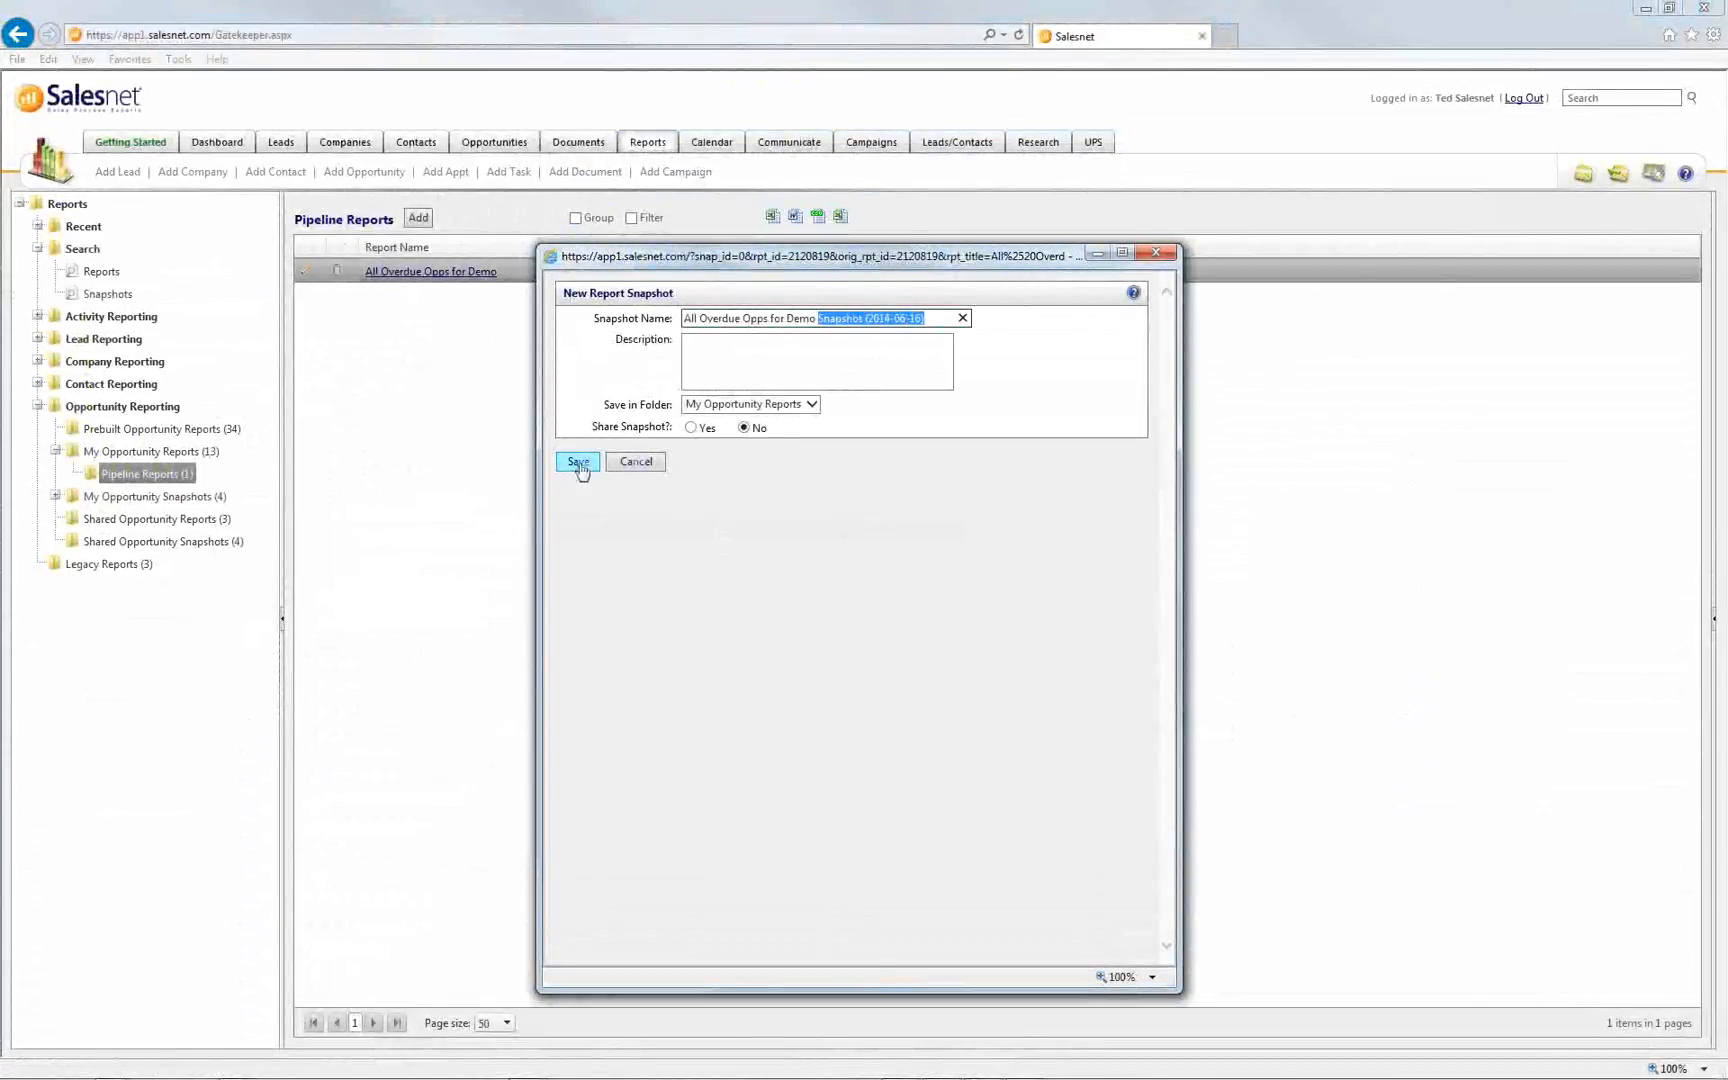
pyautogui.click(711, 427)
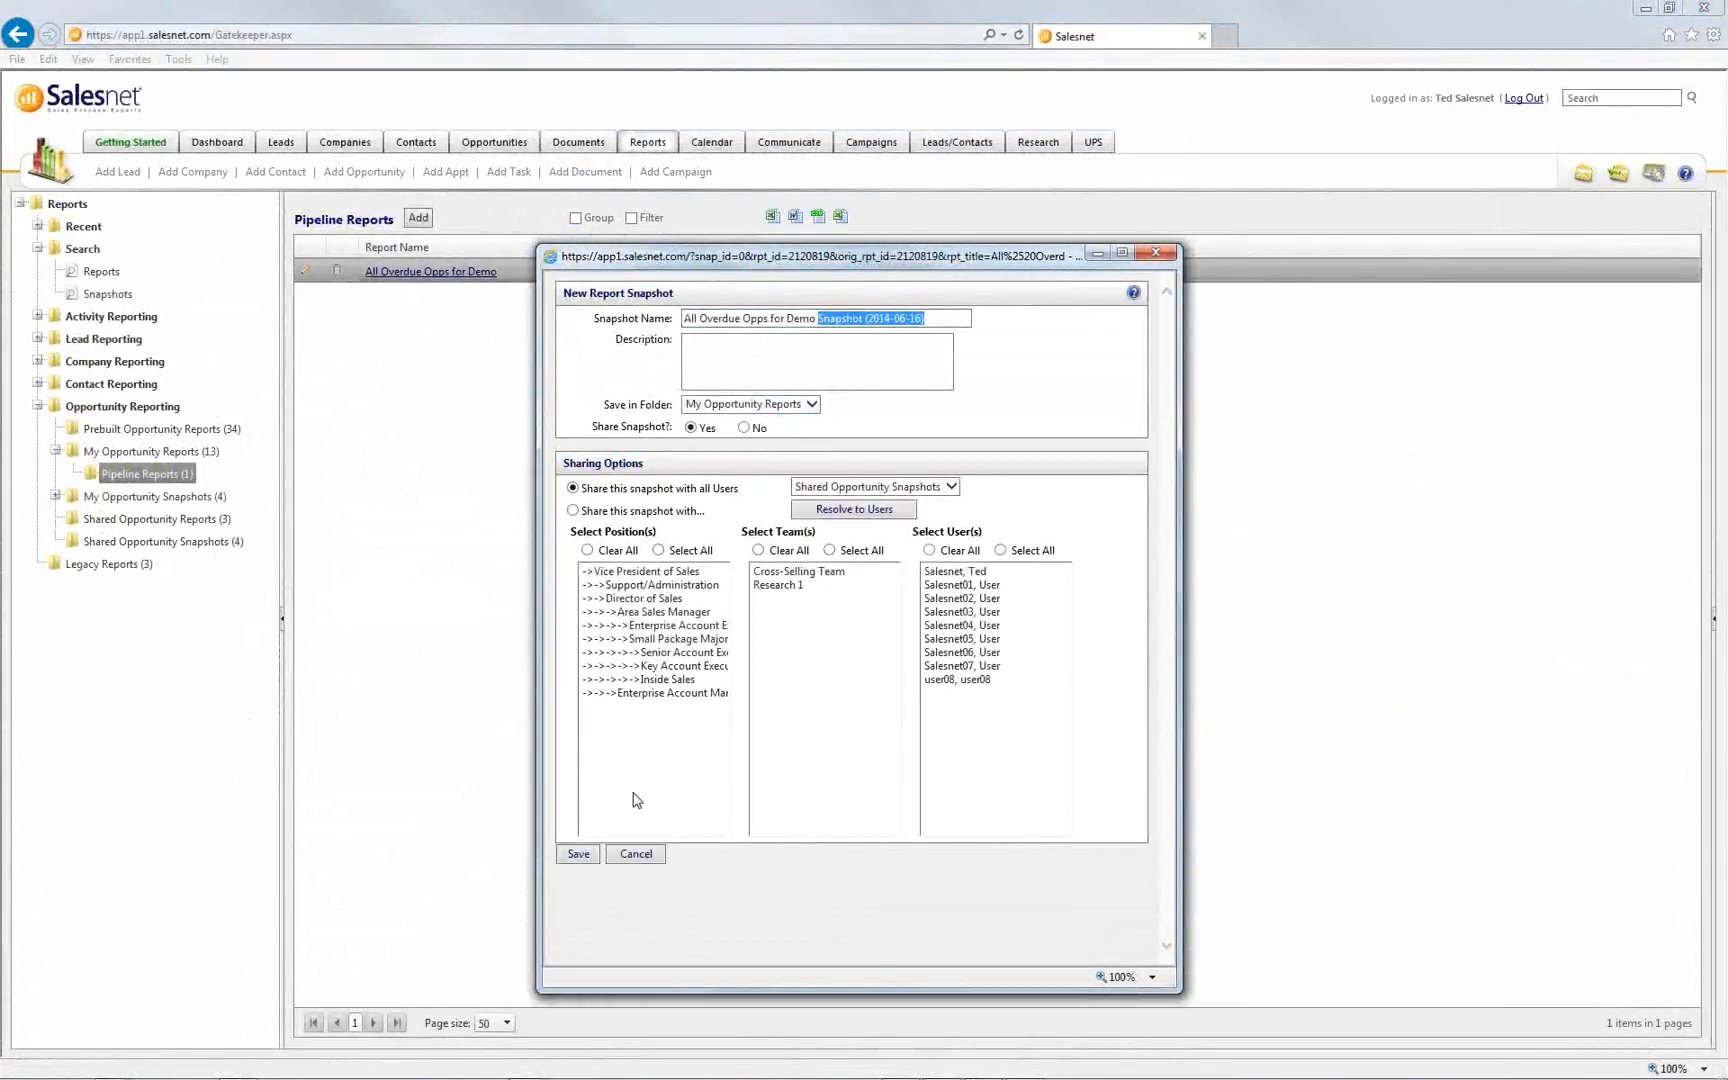
pyautogui.click(587, 858)
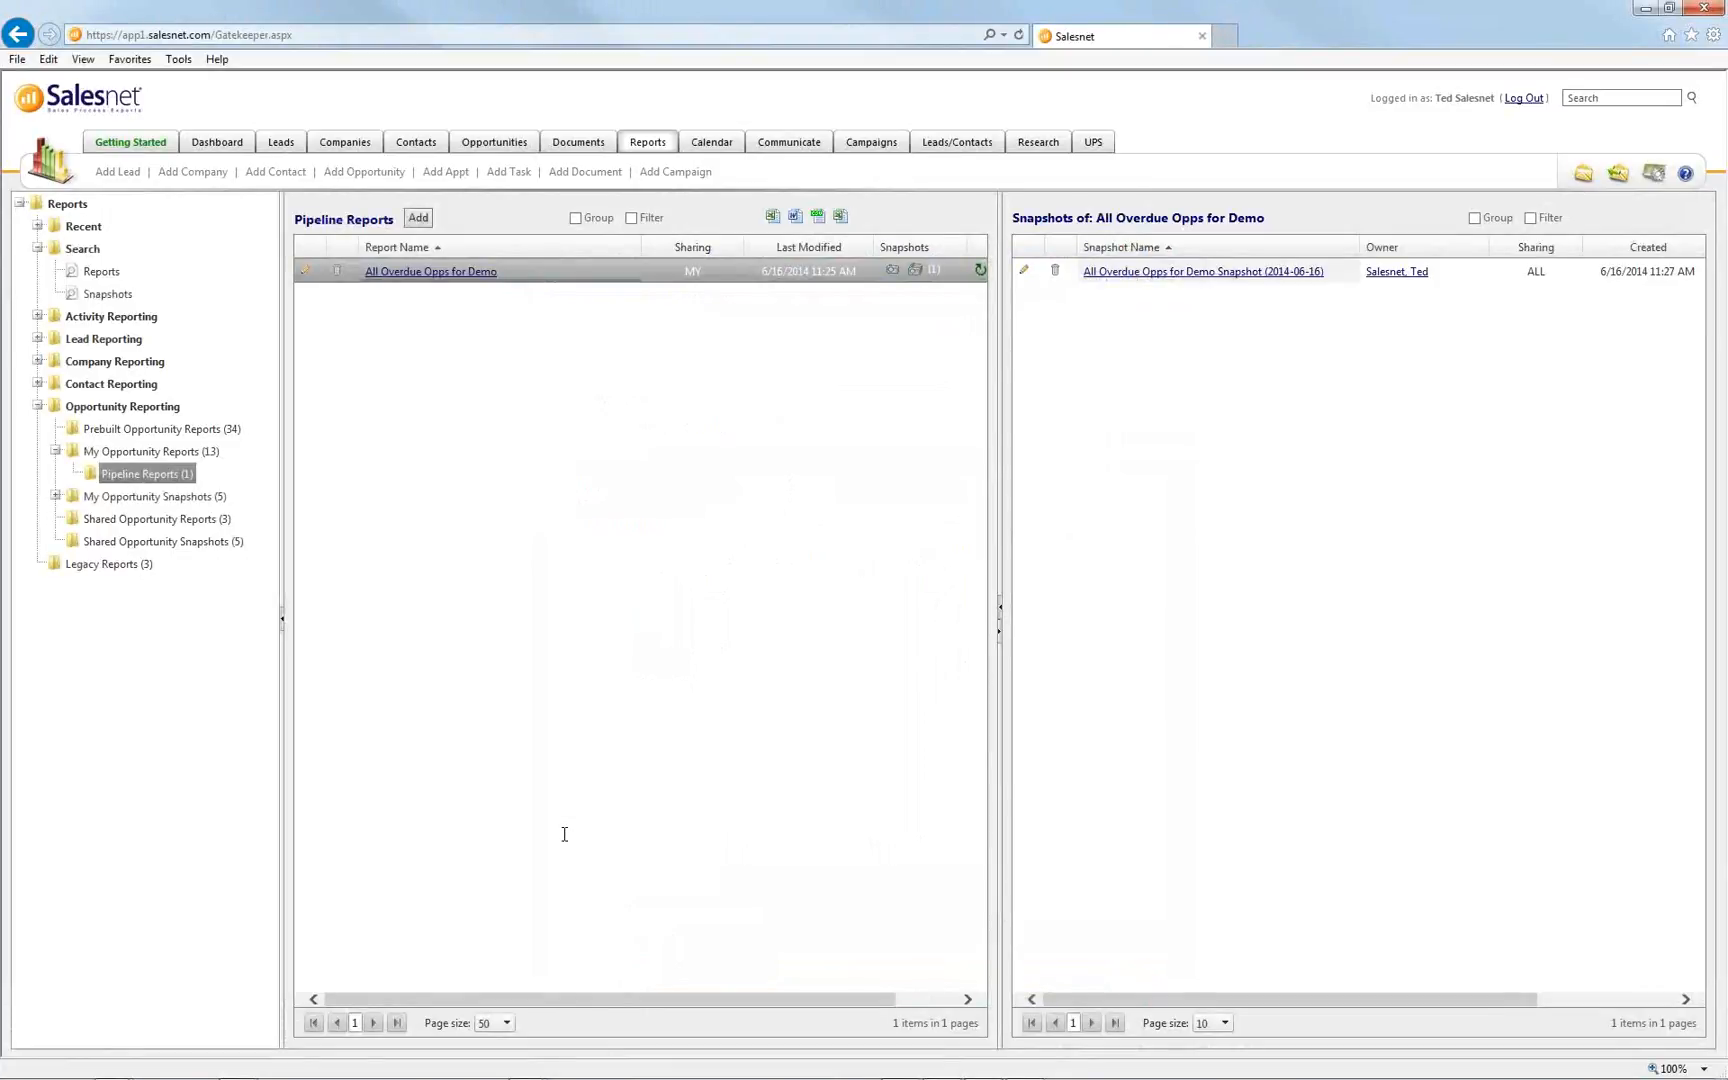
# Add Cmp: State/Prov to the selected custom filters of the All Overdue Opps for Demo report and continue to the filter conditions
pyautogui.click(304, 272)
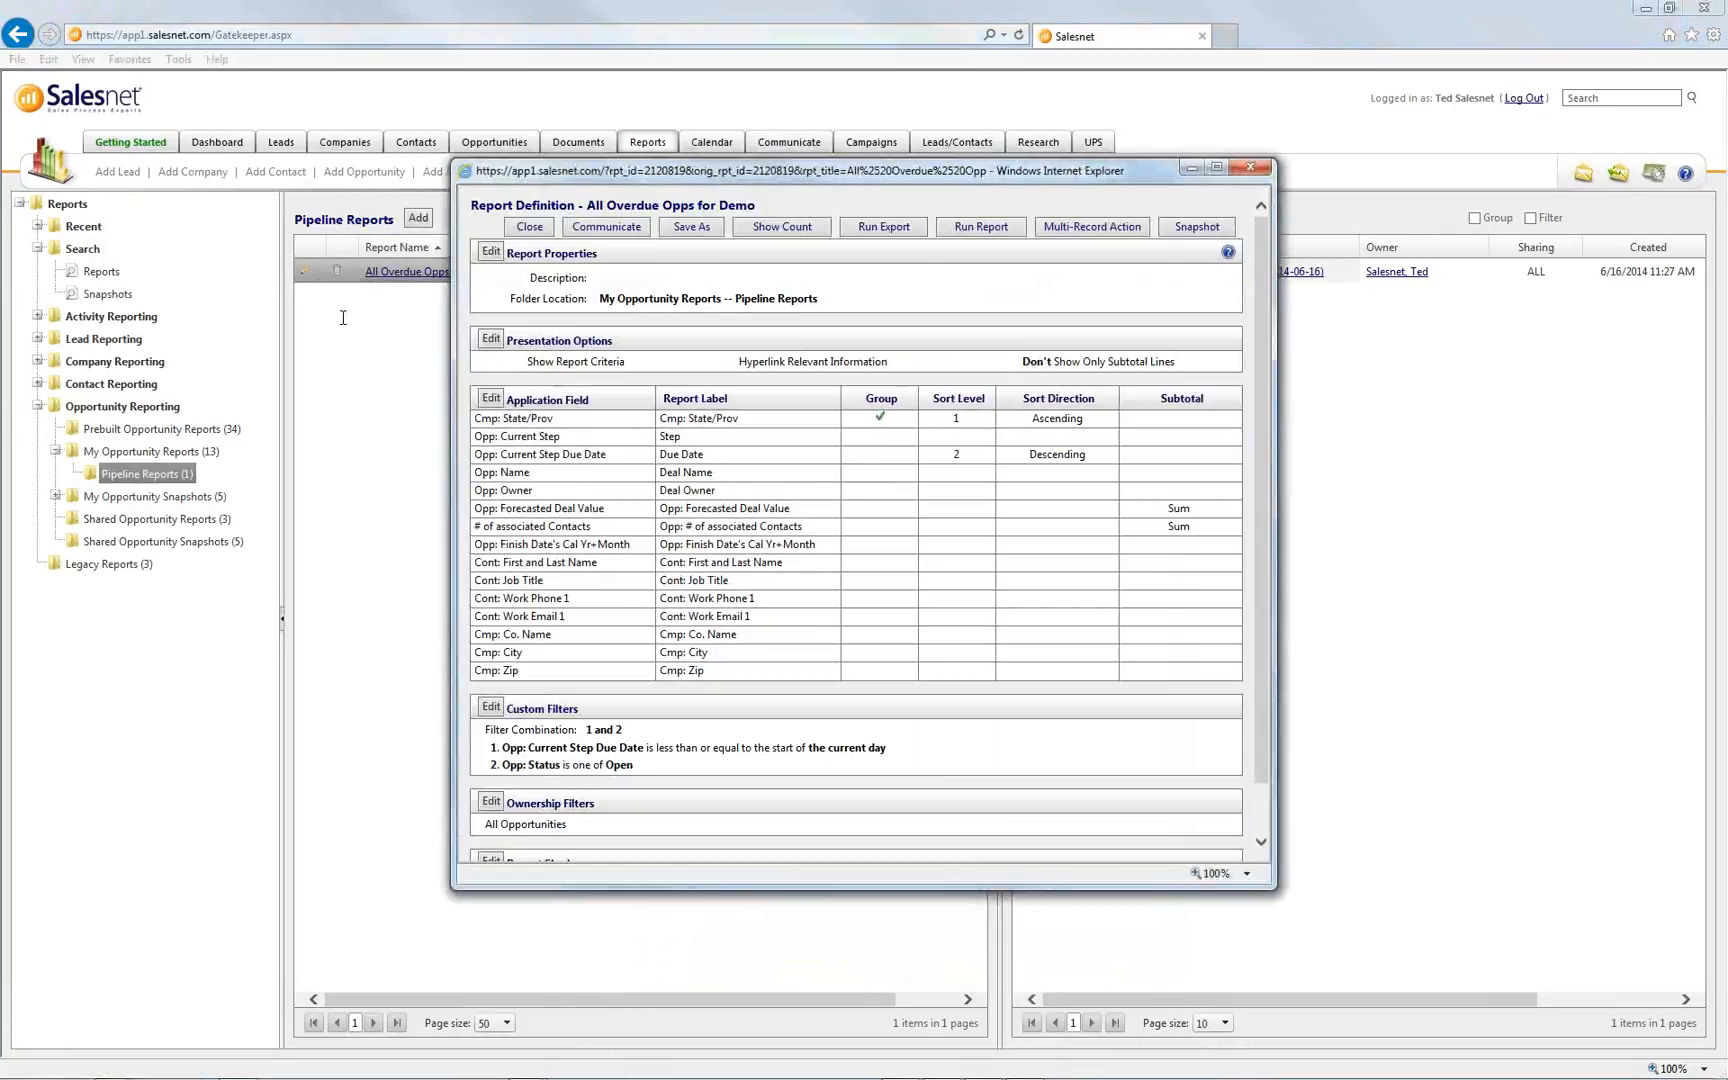
pyautogui.scroll(-1, 609, 692)
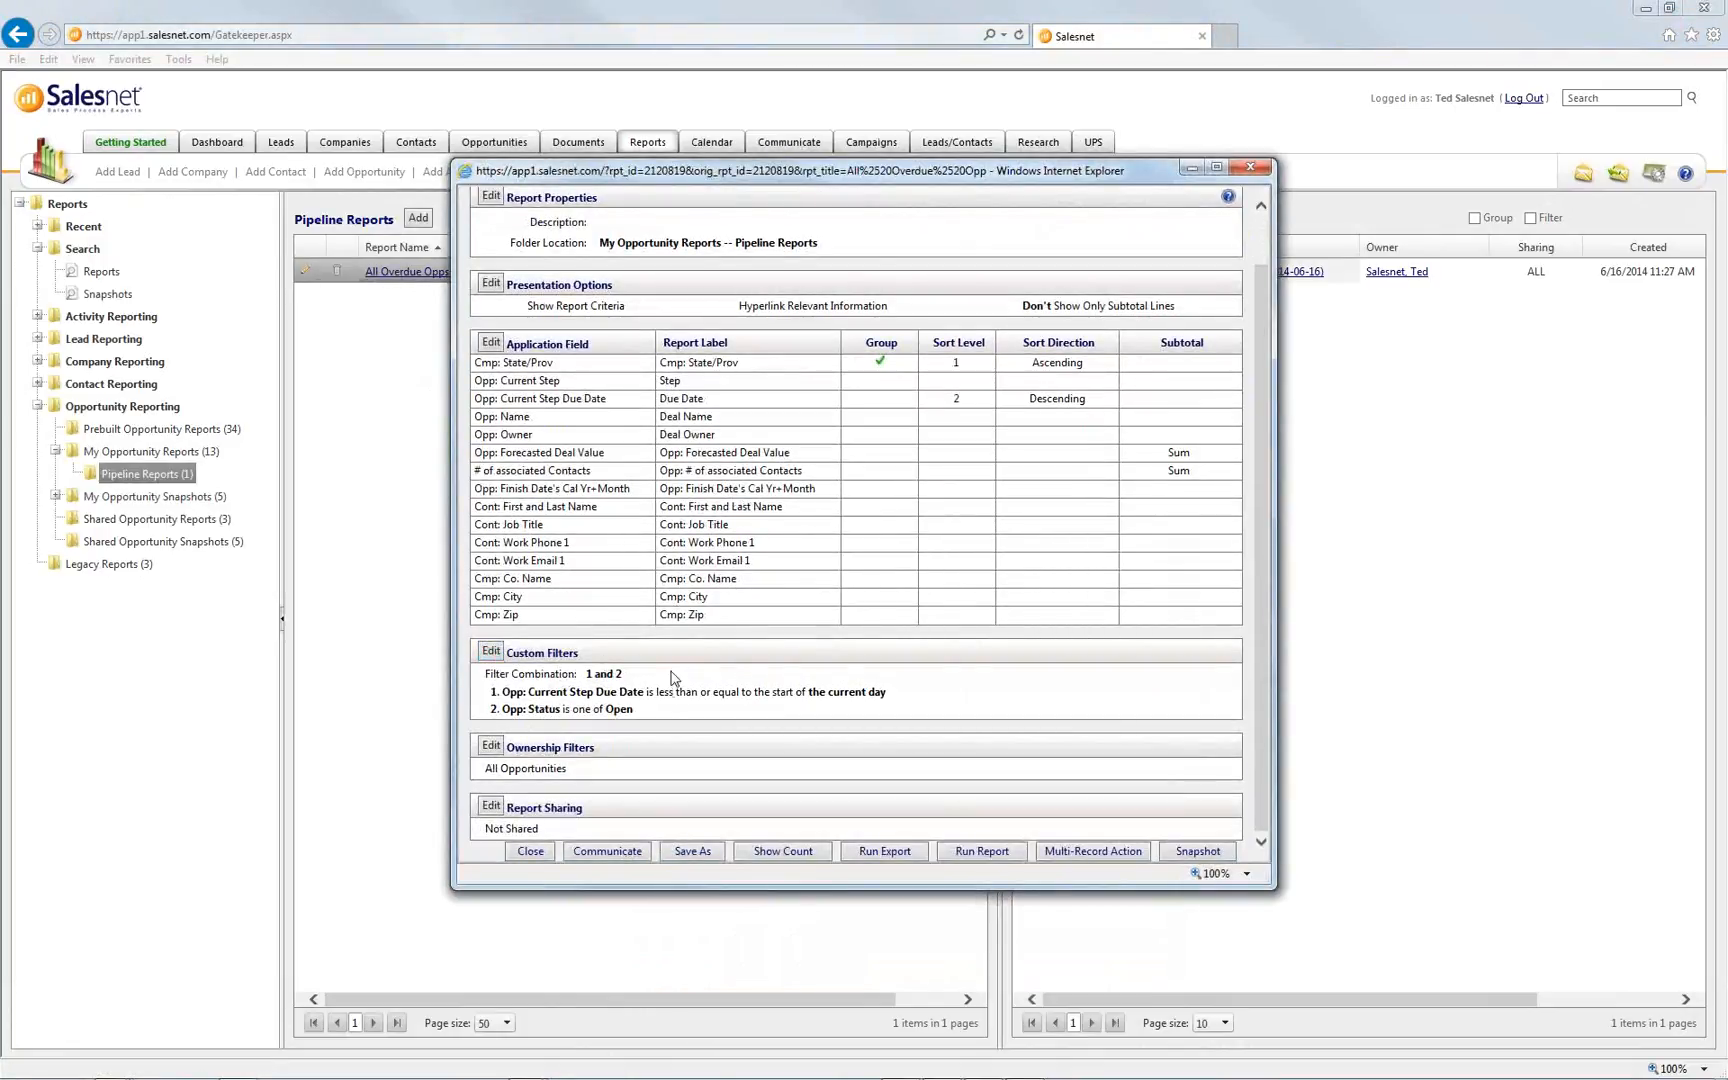
pyautogui.moveTo(672, 711); pyautogui.dragTo(488, 652)
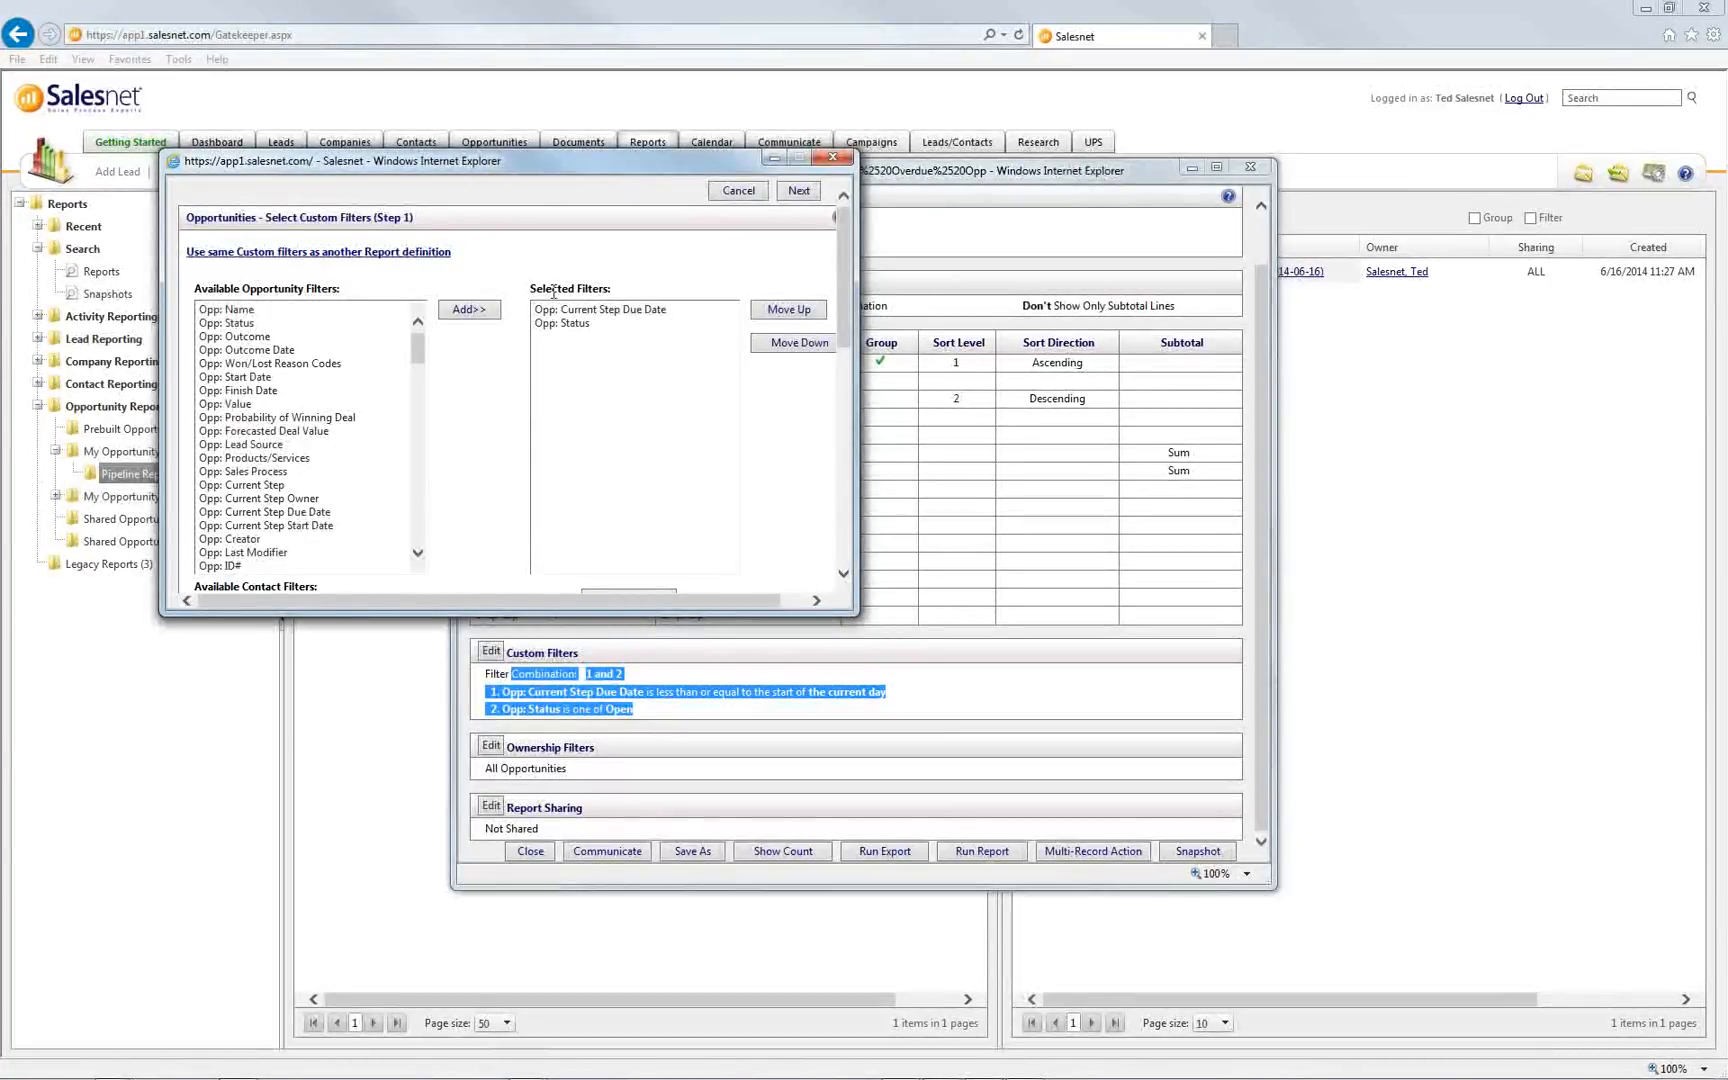
pyautogui.moveTo(847, 280); pyautogui.dragTo(838, 340)
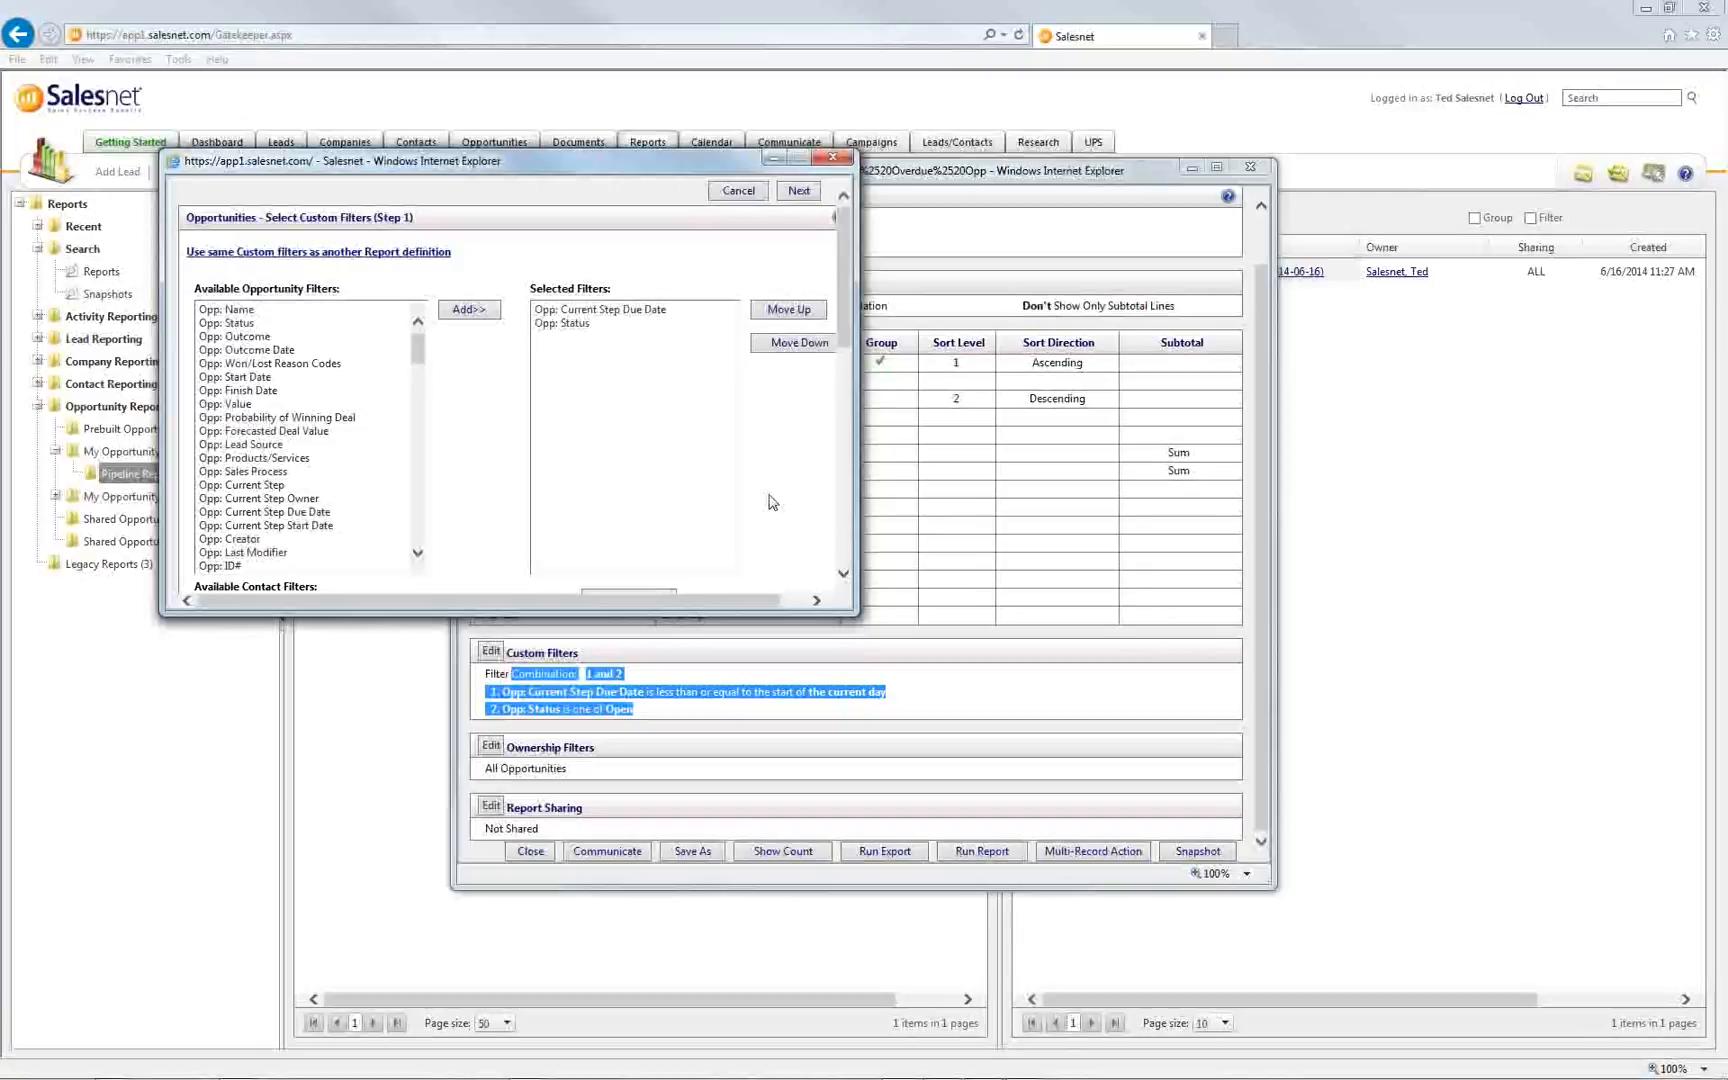
pyautogui.moveTo(845, 333); pyautogui.dragTo(821, 556)
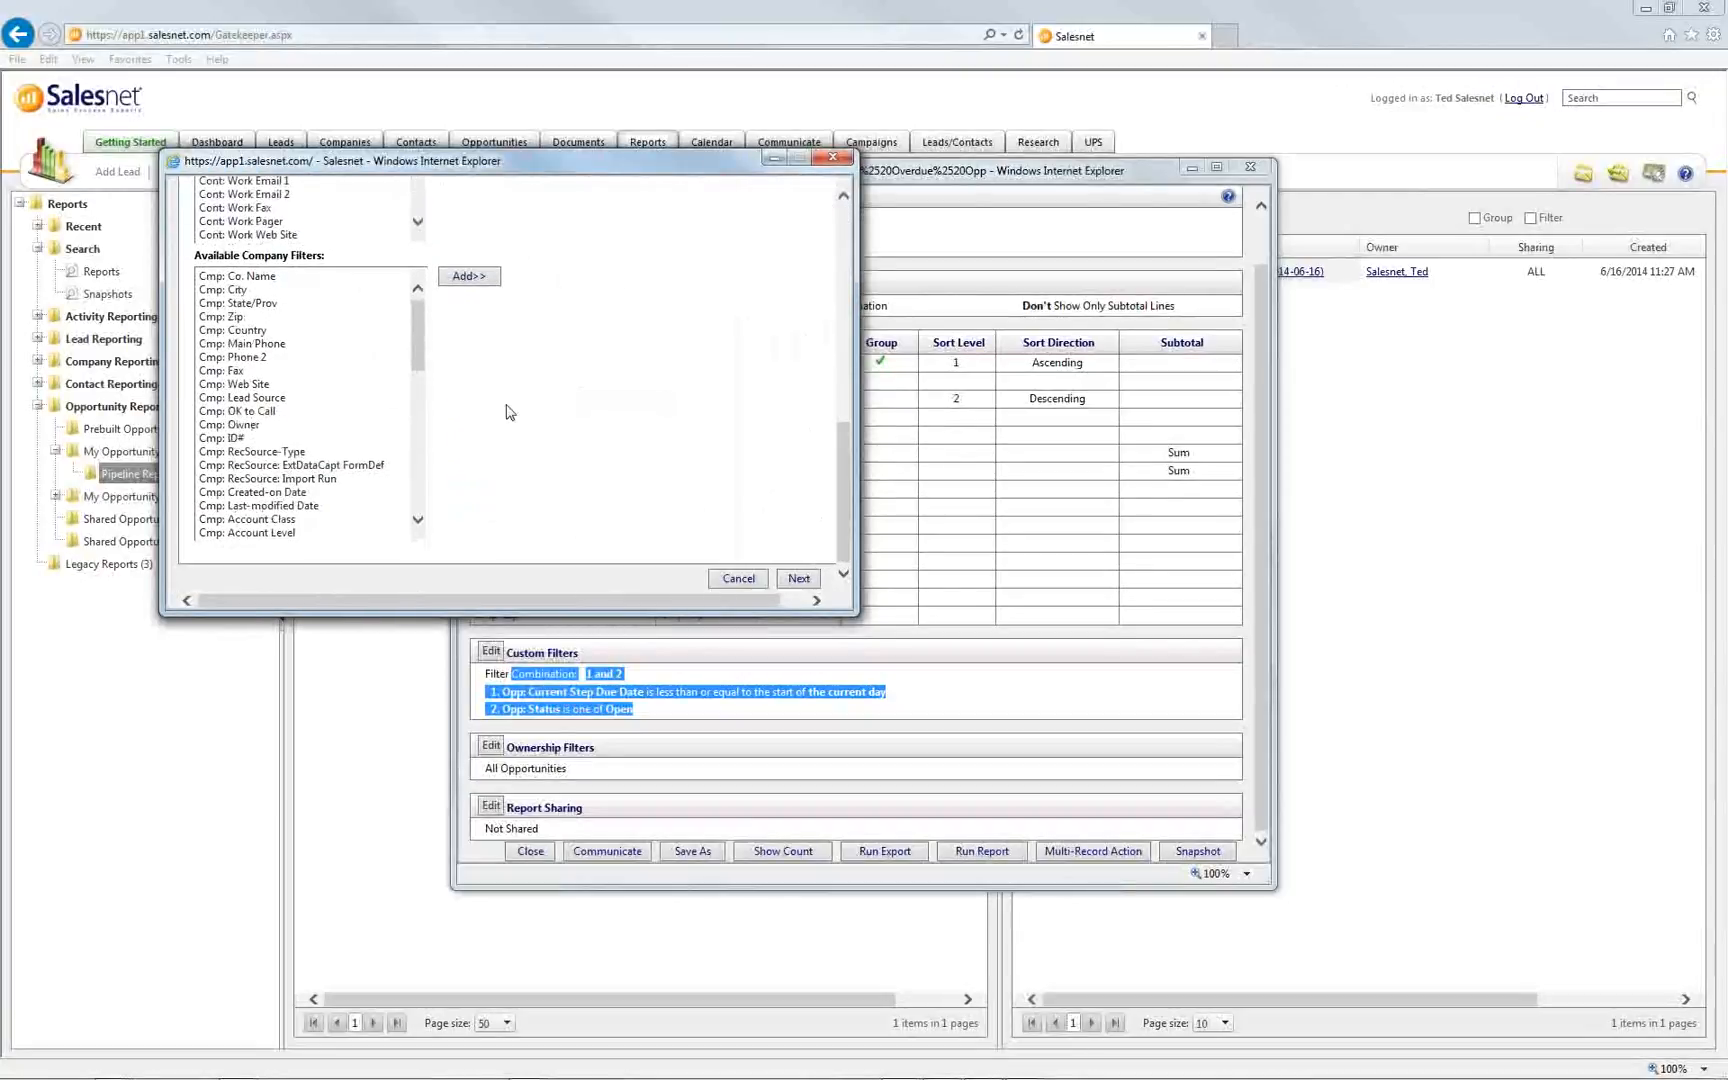
pyautogui.click(368, 303)
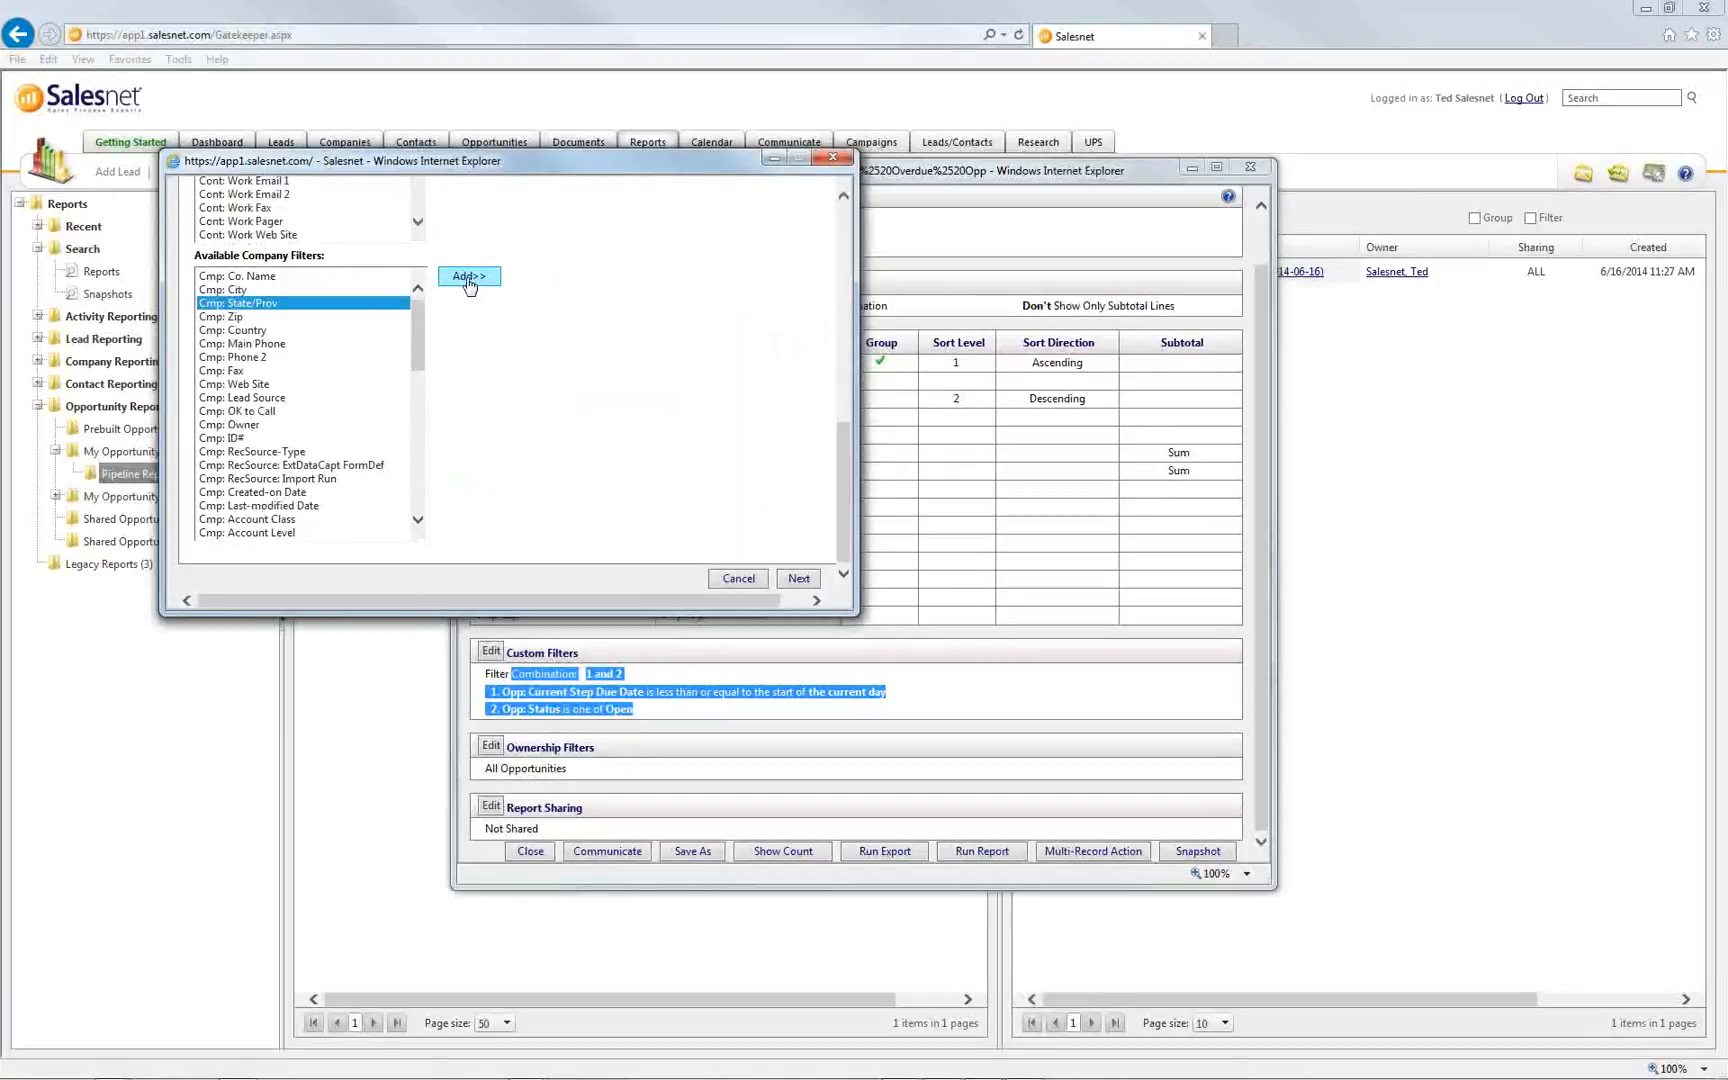
pyautogui.click(463, 283)
pyautogui.moveTo(845, 497); pyautogui.dragTo(848, 281)
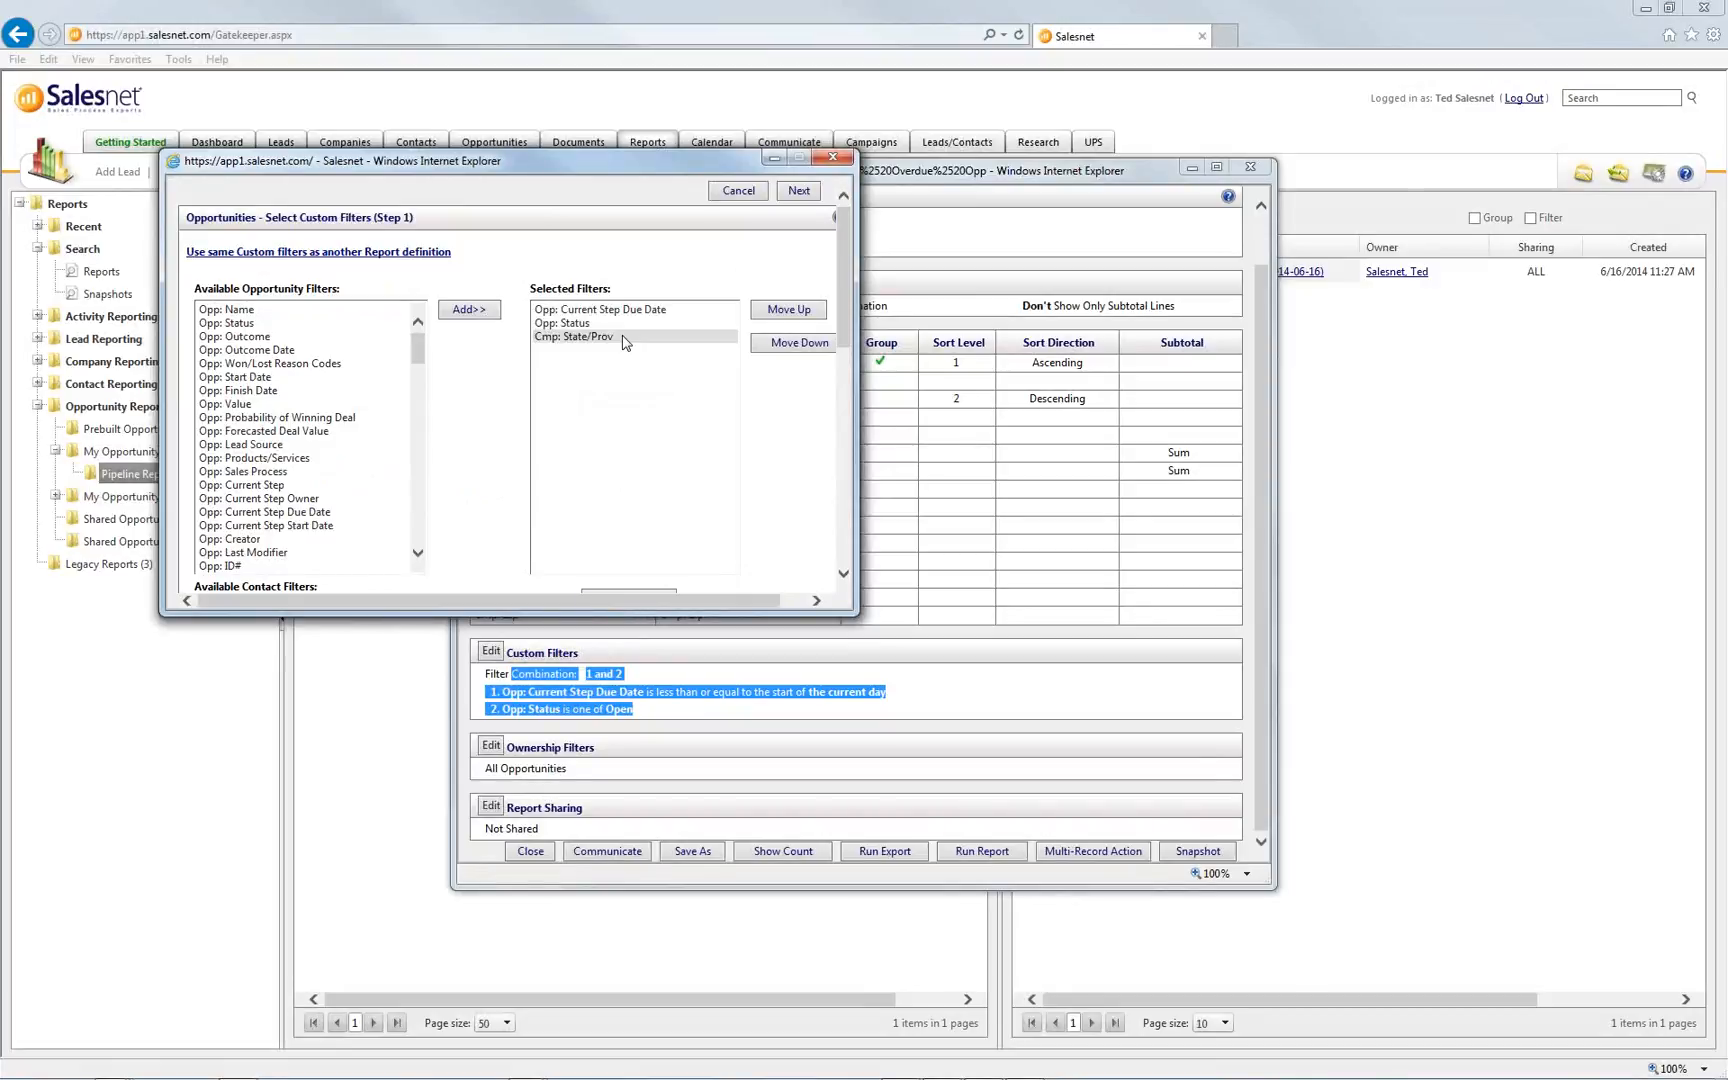
pyautogui.click(799, 191)
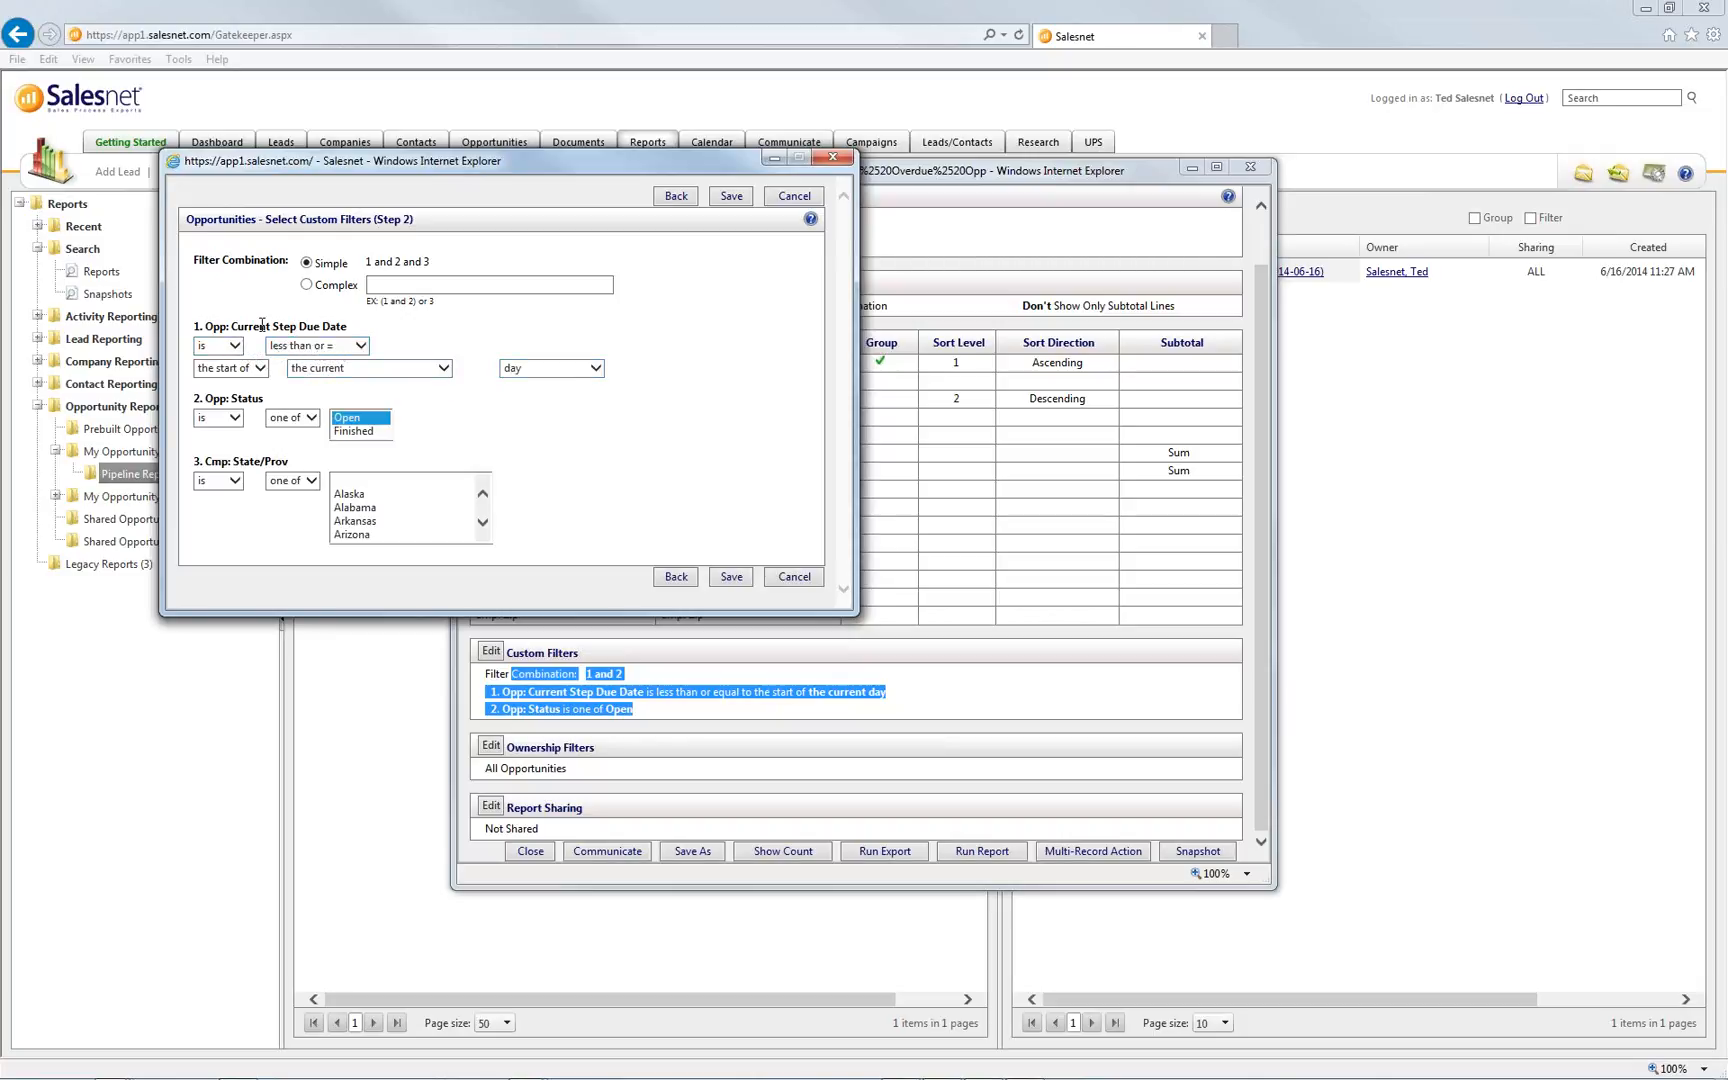
# Examine the comparison and date options of the Current Step Due Date filter, leaving them as set
pyautogui.moveTo(232, 327); pyautogui.dragTo(348, 328)
pyautogui.click(430, 352)
pyautogui.click(365, 344)
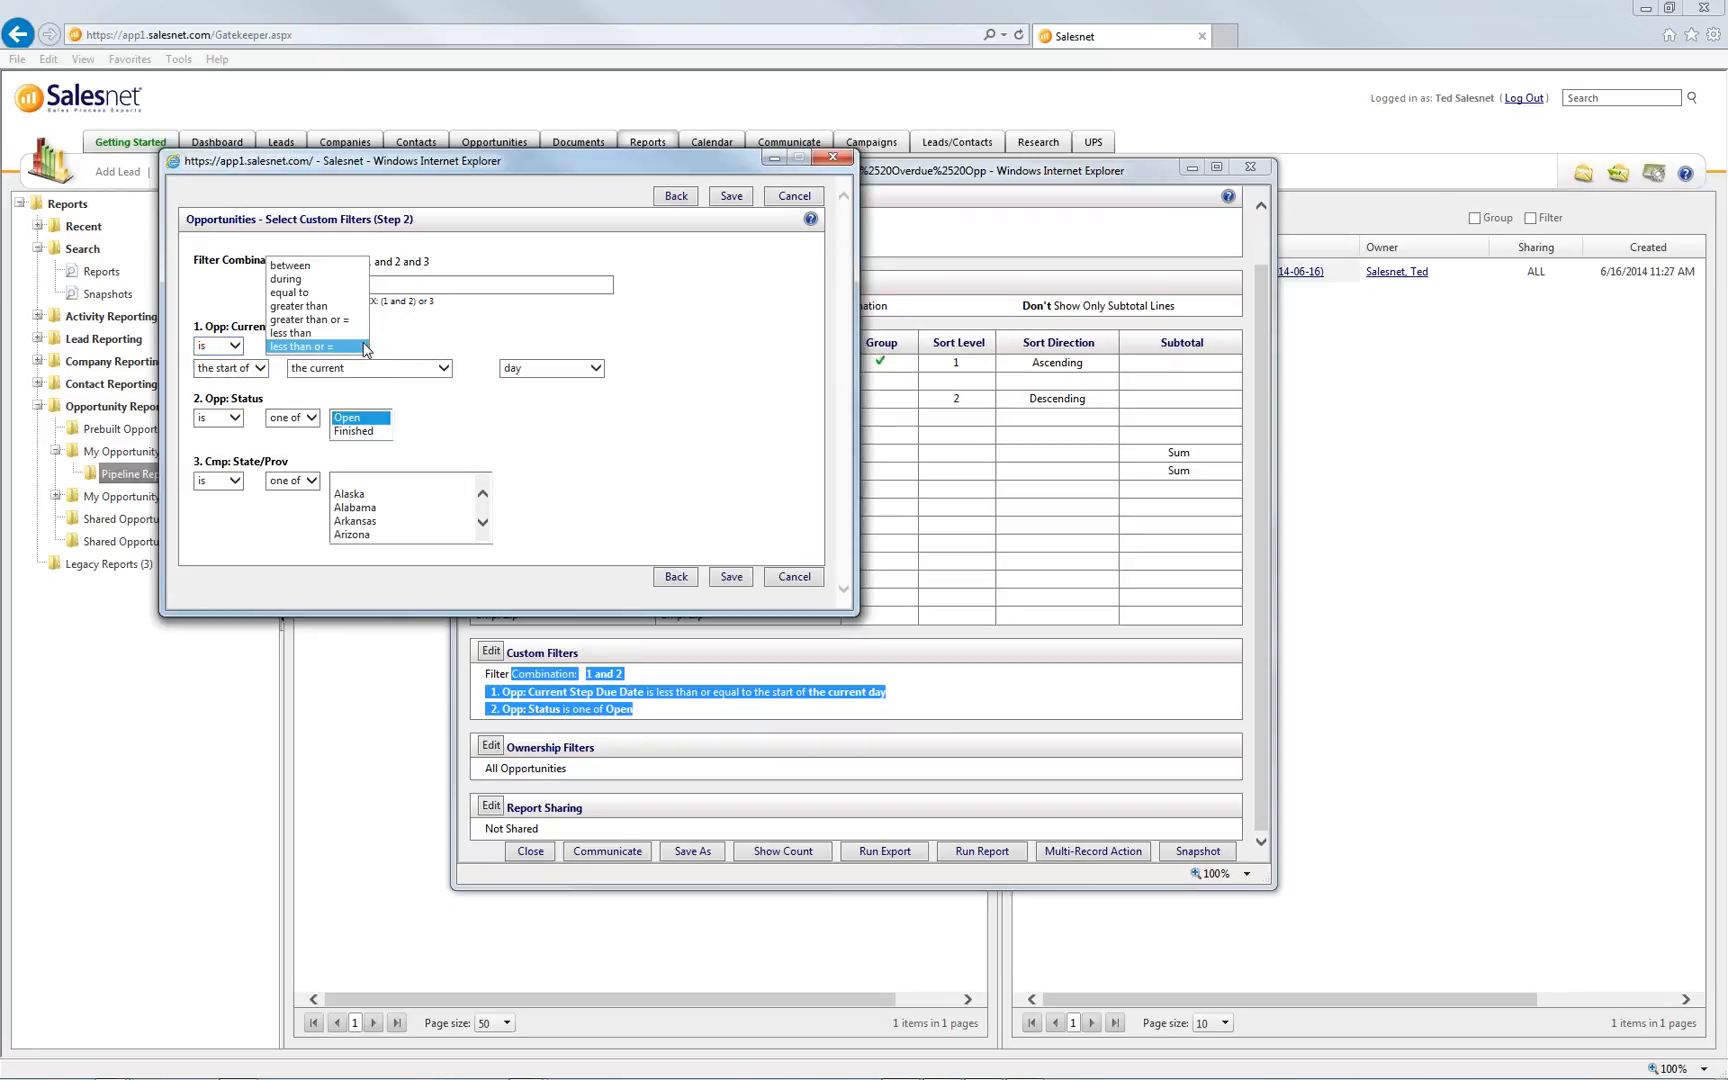
pyautogui.click(436, 332)
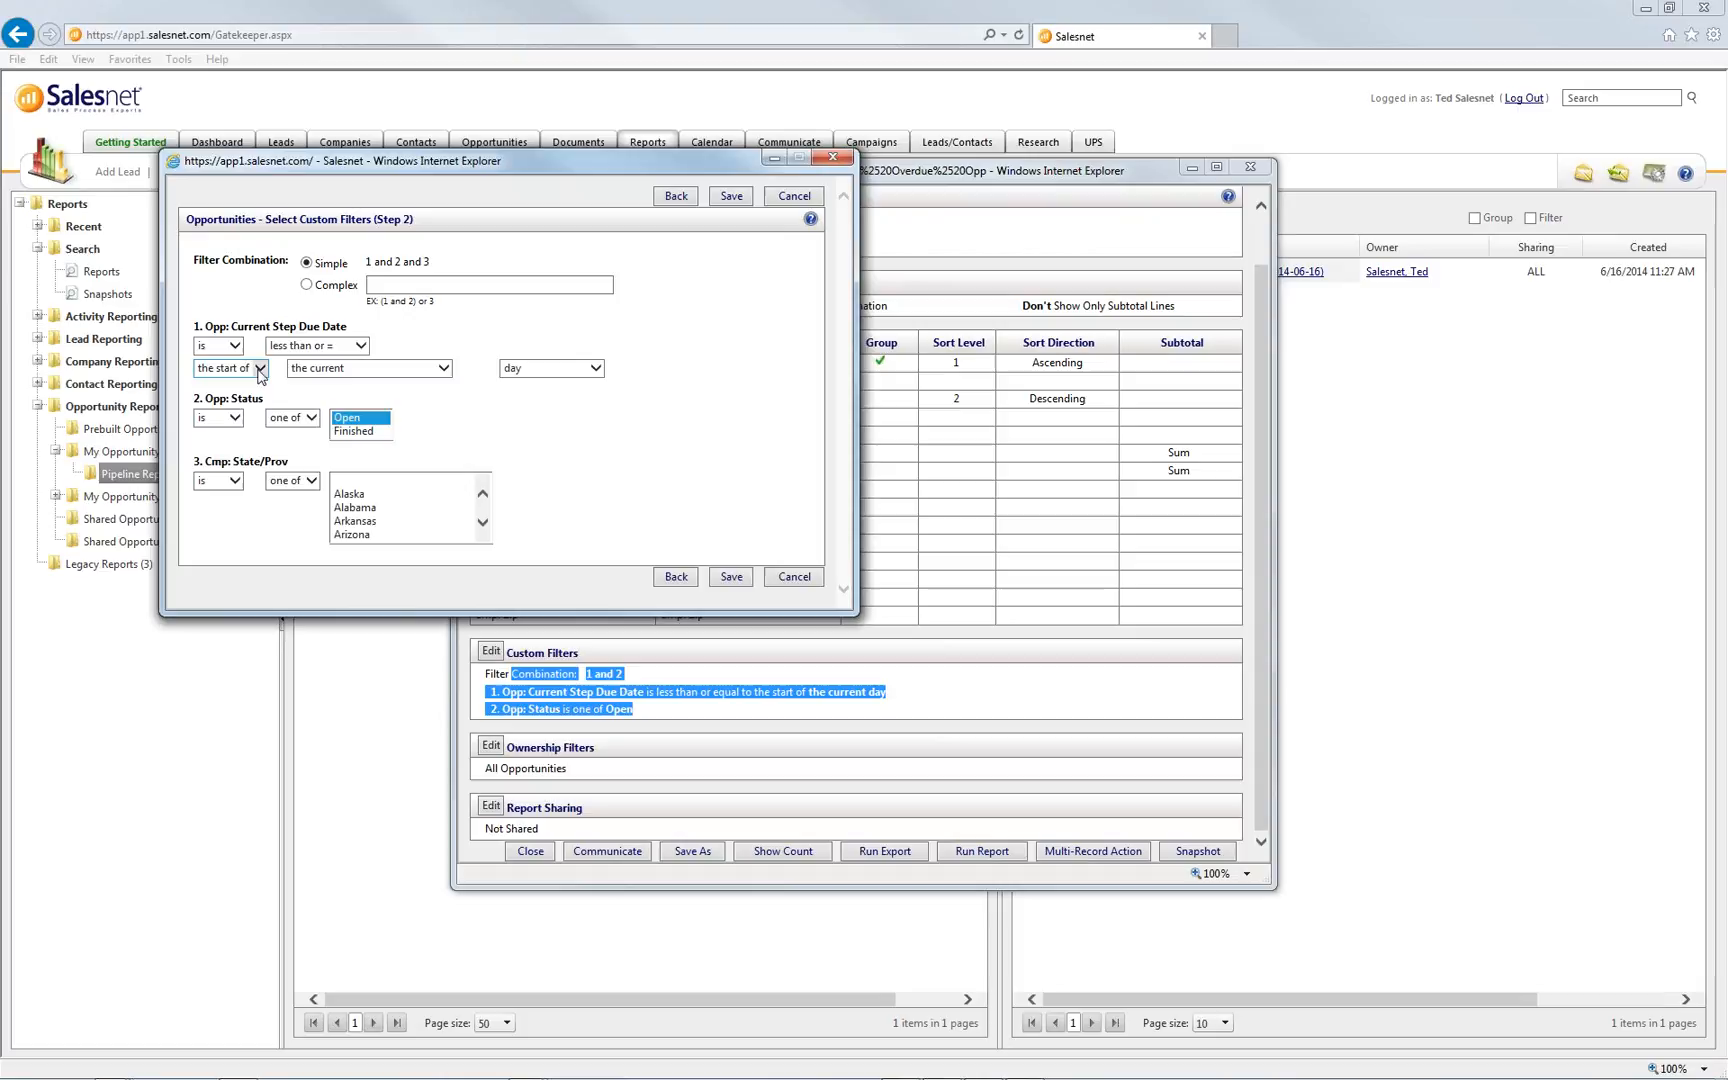
pyautogui.click(259, 368)
pyautogui.click(230, 368)
# Set the Cmp: State/Prov filter to is not one of the blank value and save the custom filters
pyautogui.click(338, 493)
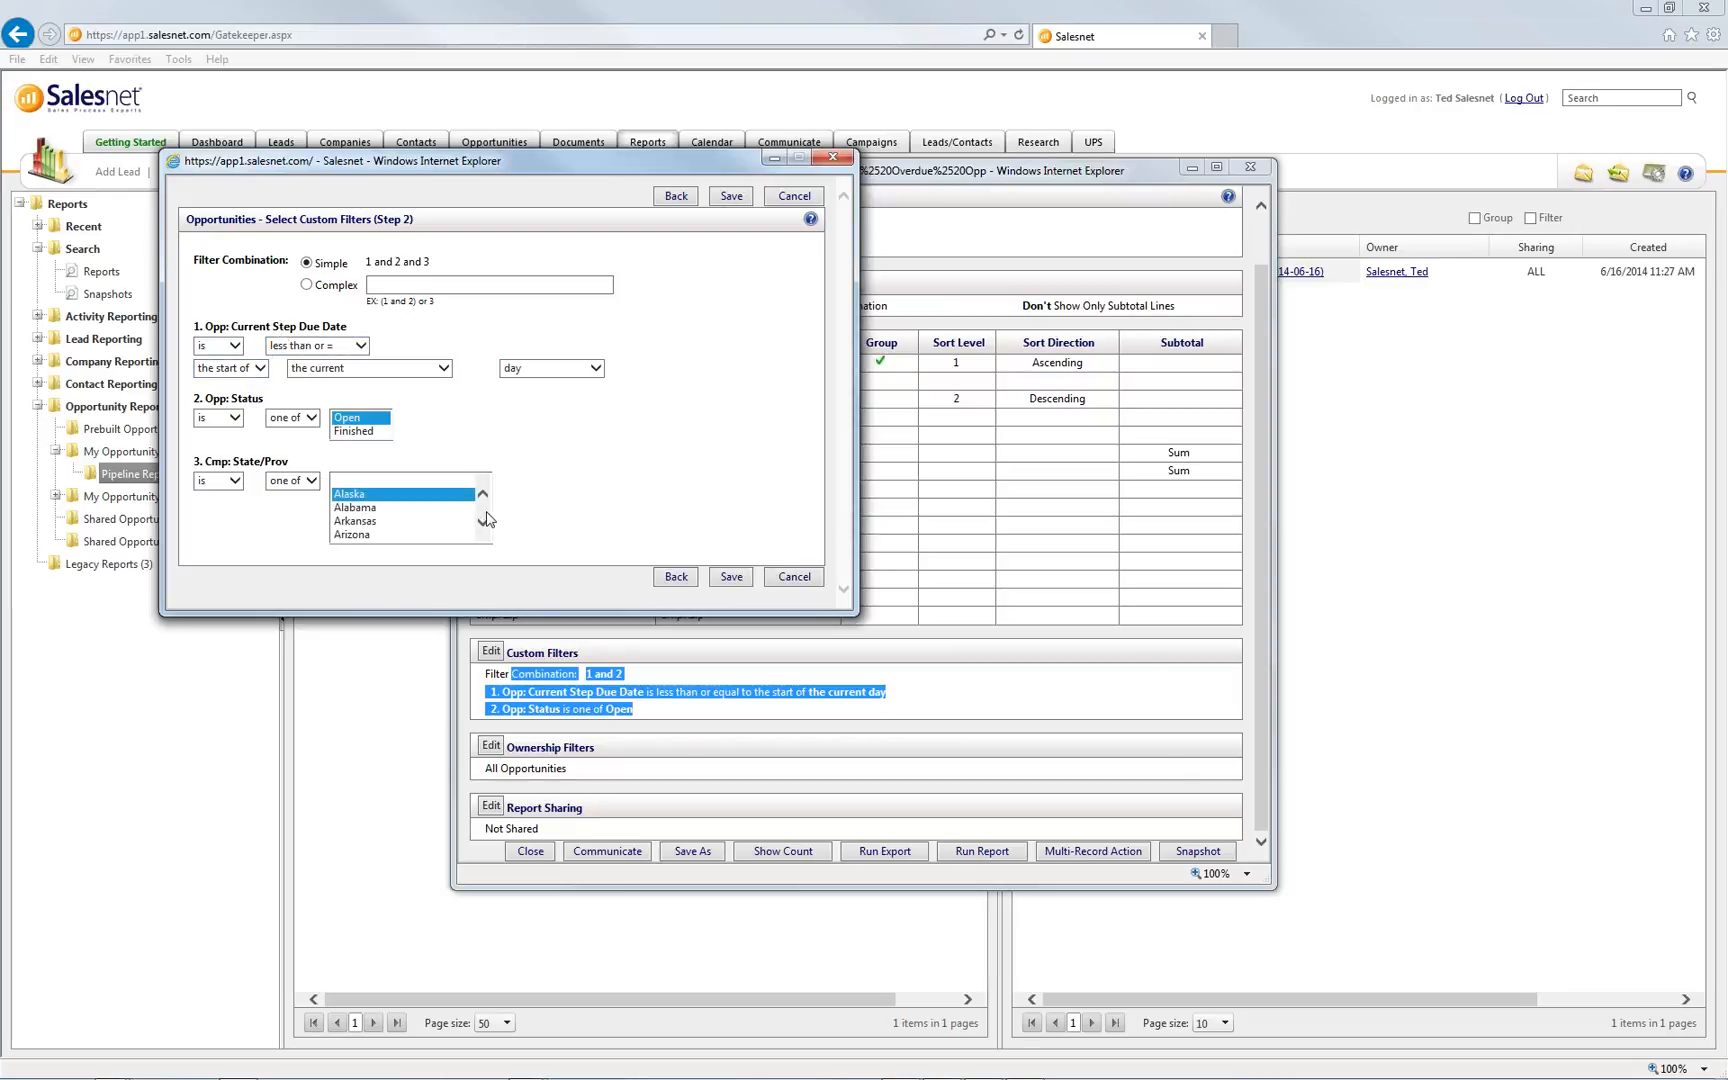
pyautogui.click(218, 480)
pyautogui.click(212, 503)
pyautogui.click(367, 482)
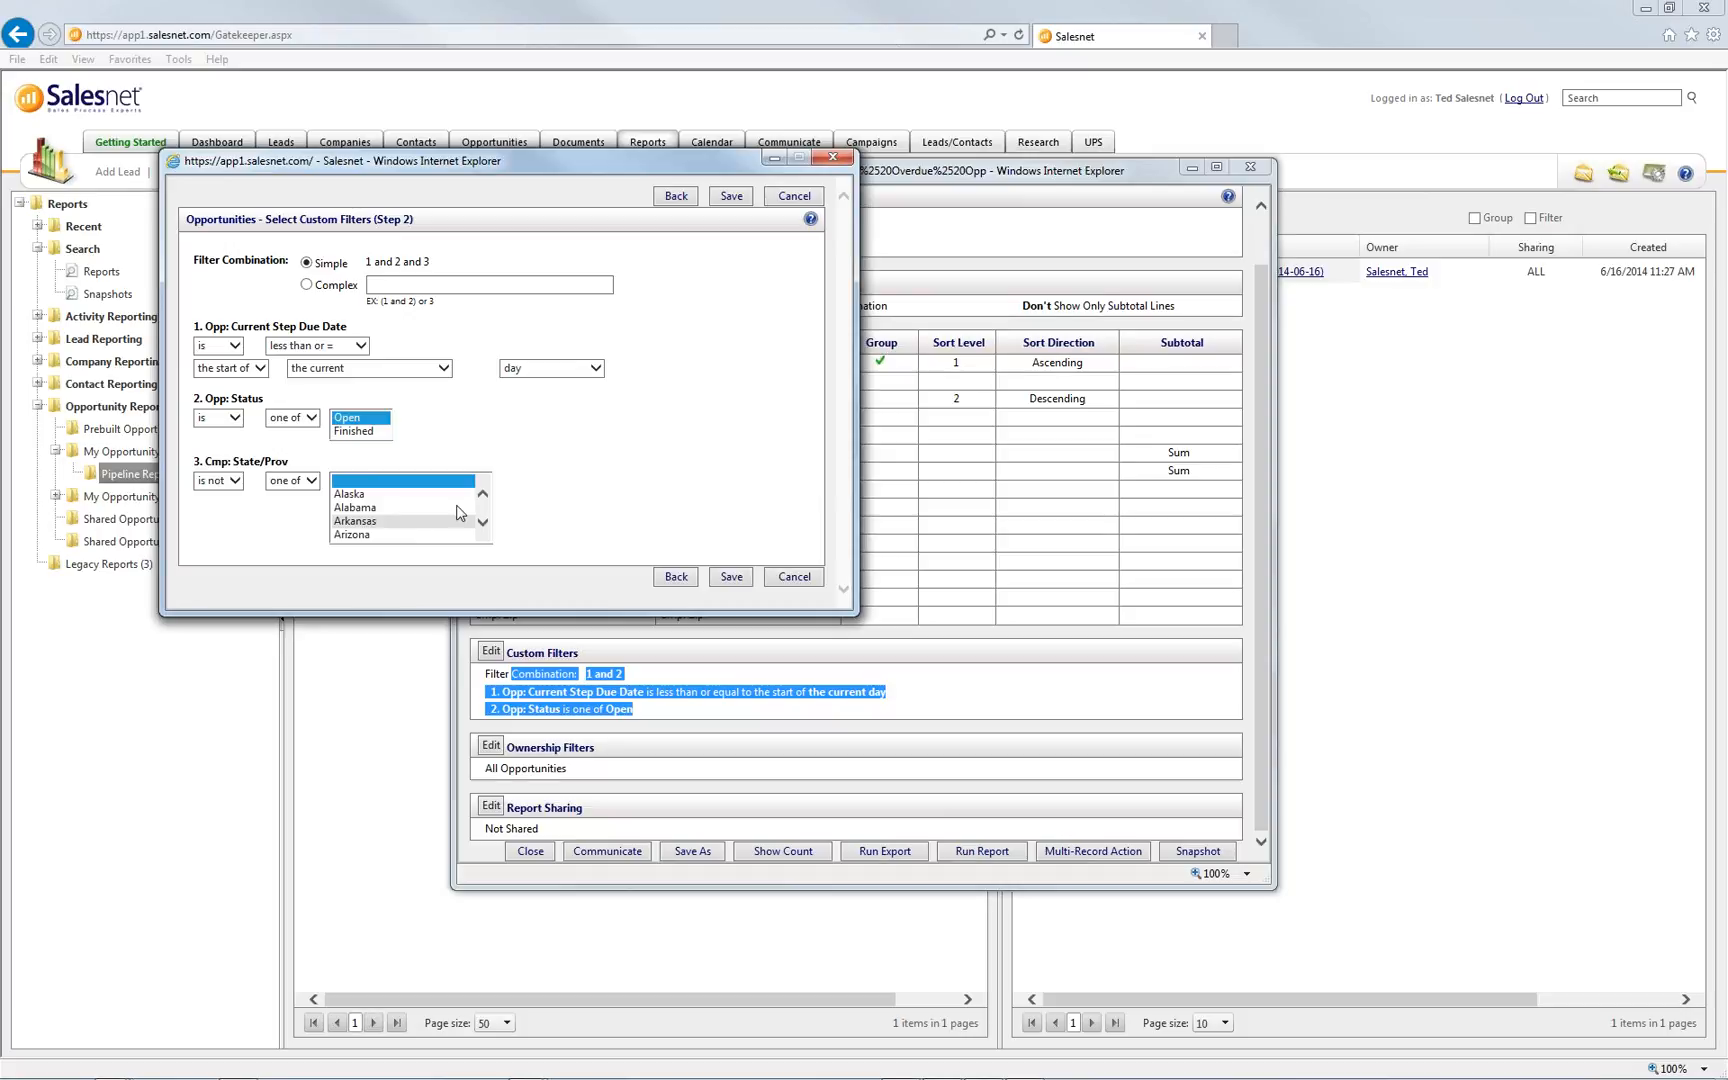
pyautogui.click(733, 578)
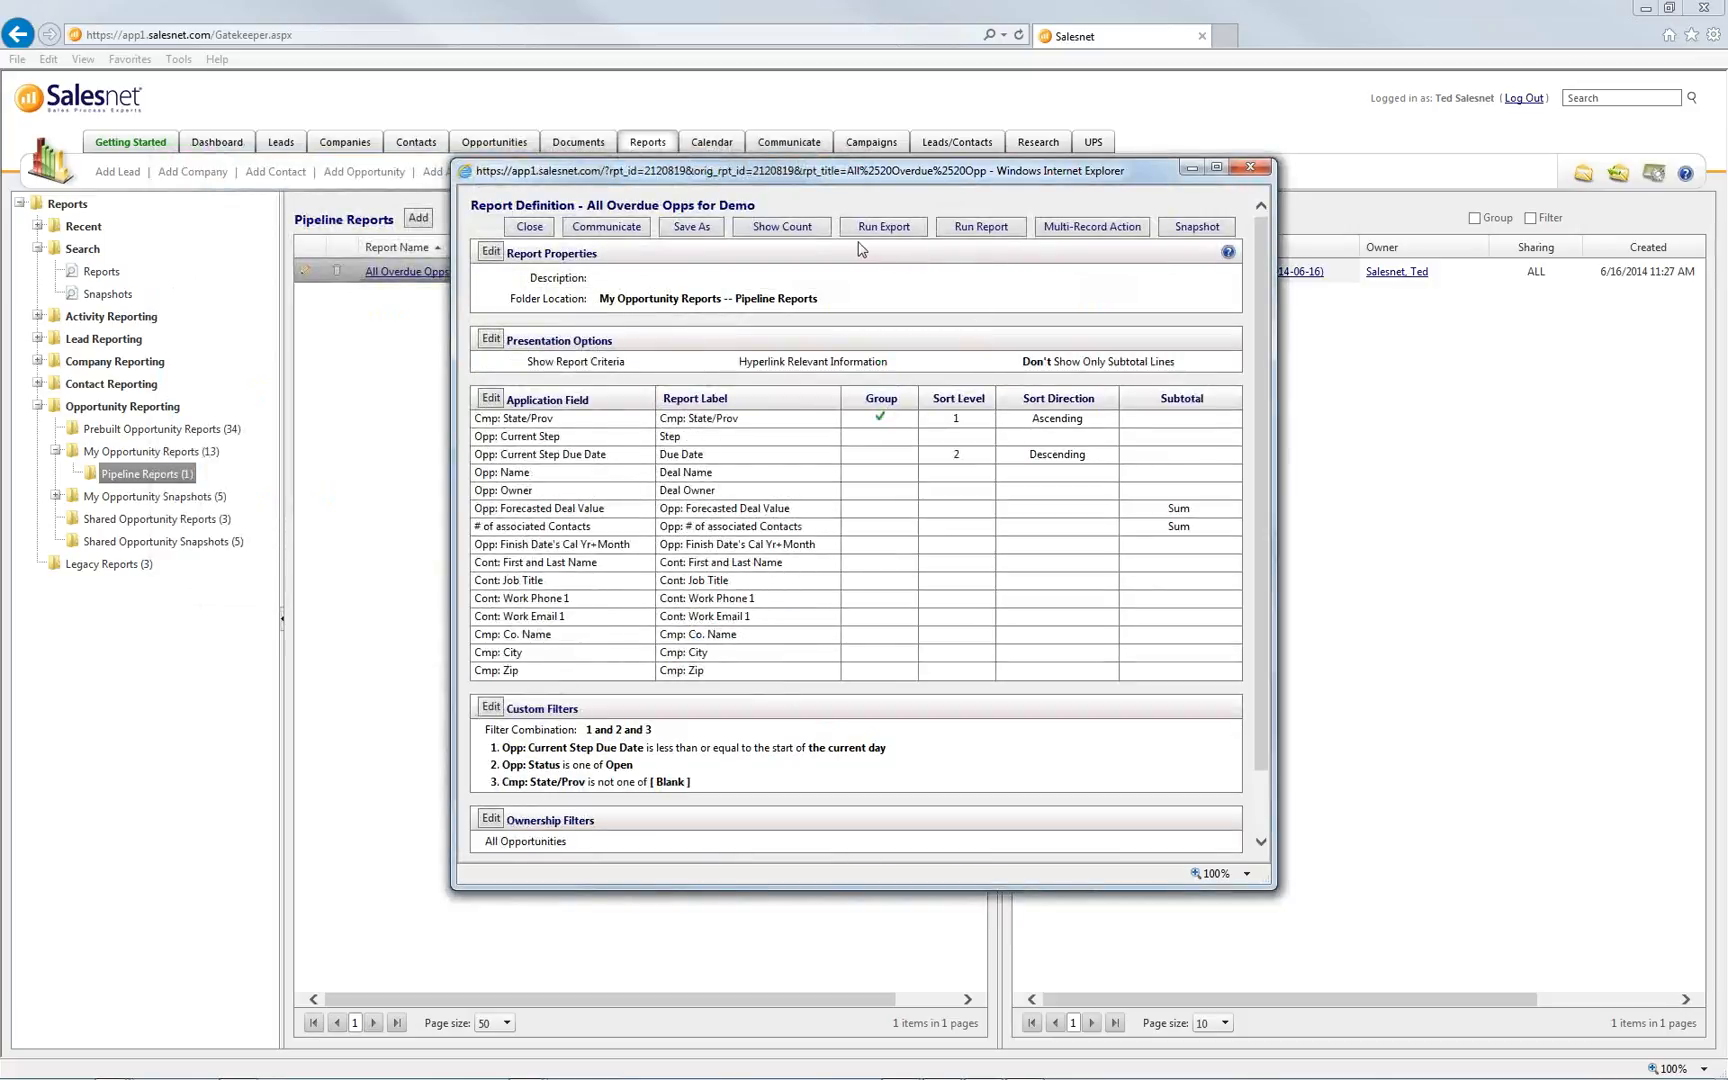
# Check the record count for the updated All Overdue Opps for Demo definition and run the report
pyautogui.click(805, 238)
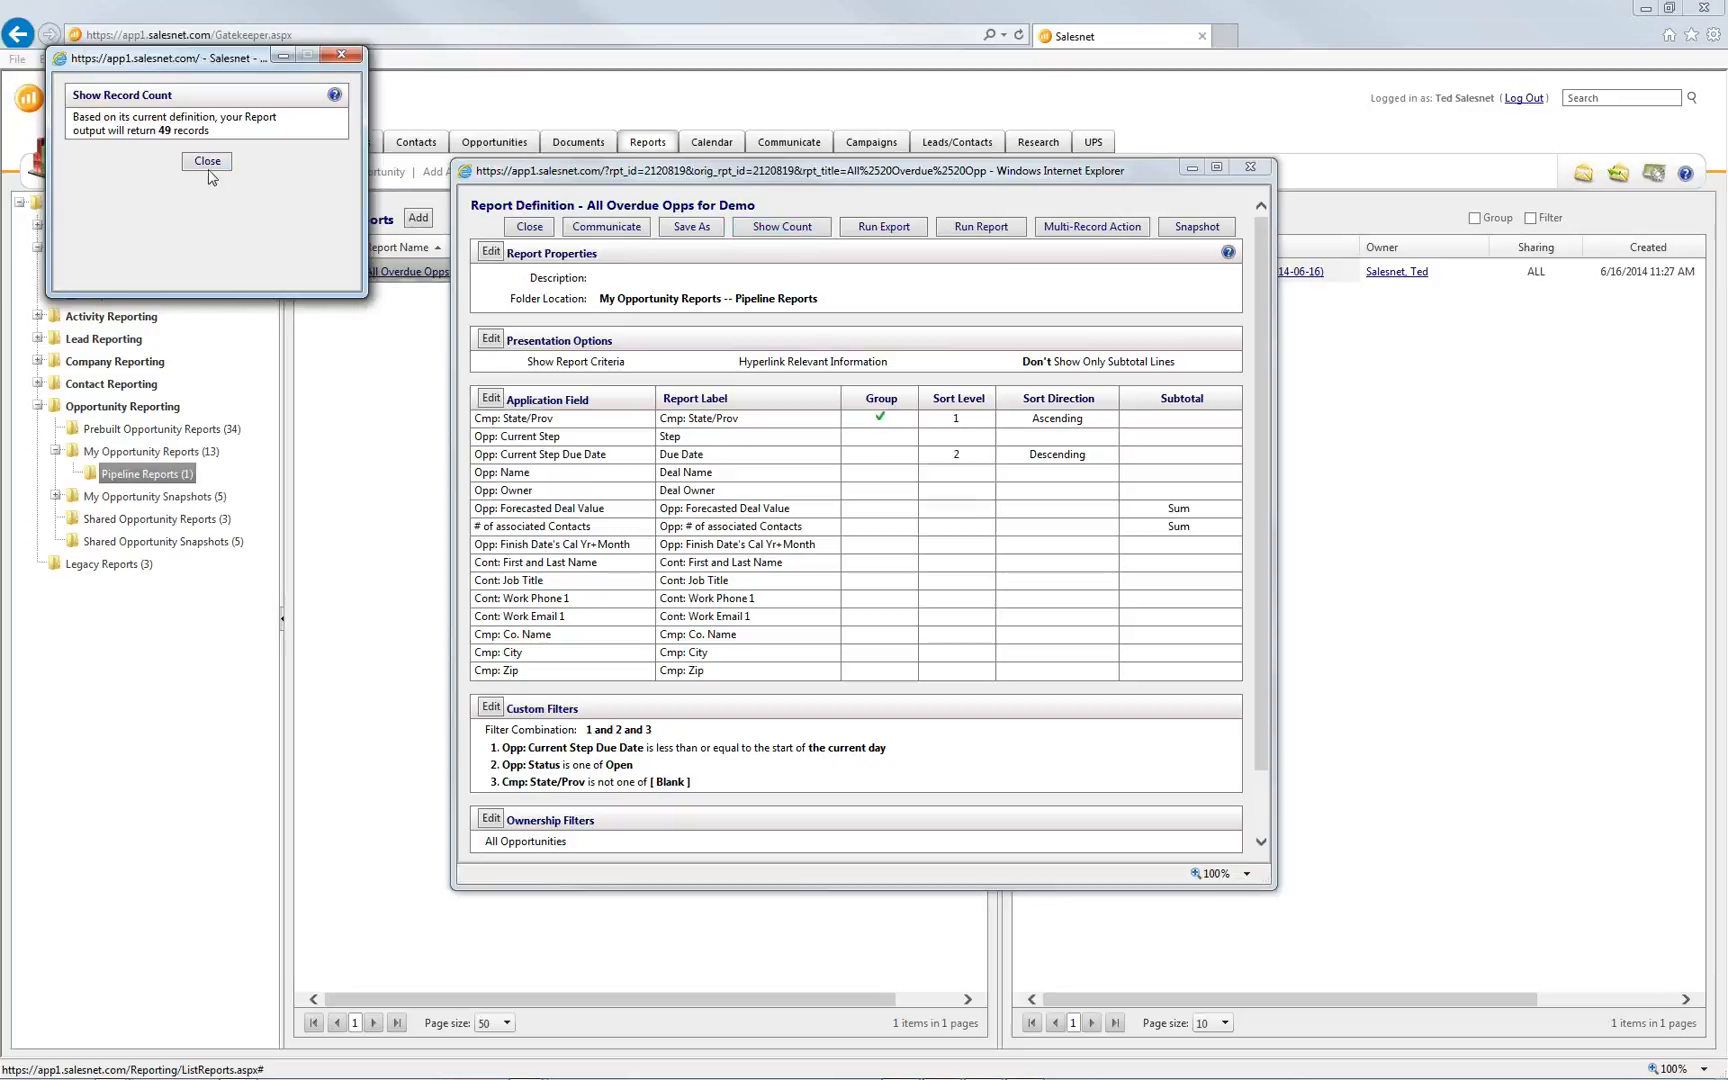
pyautogui.click(207, 162)
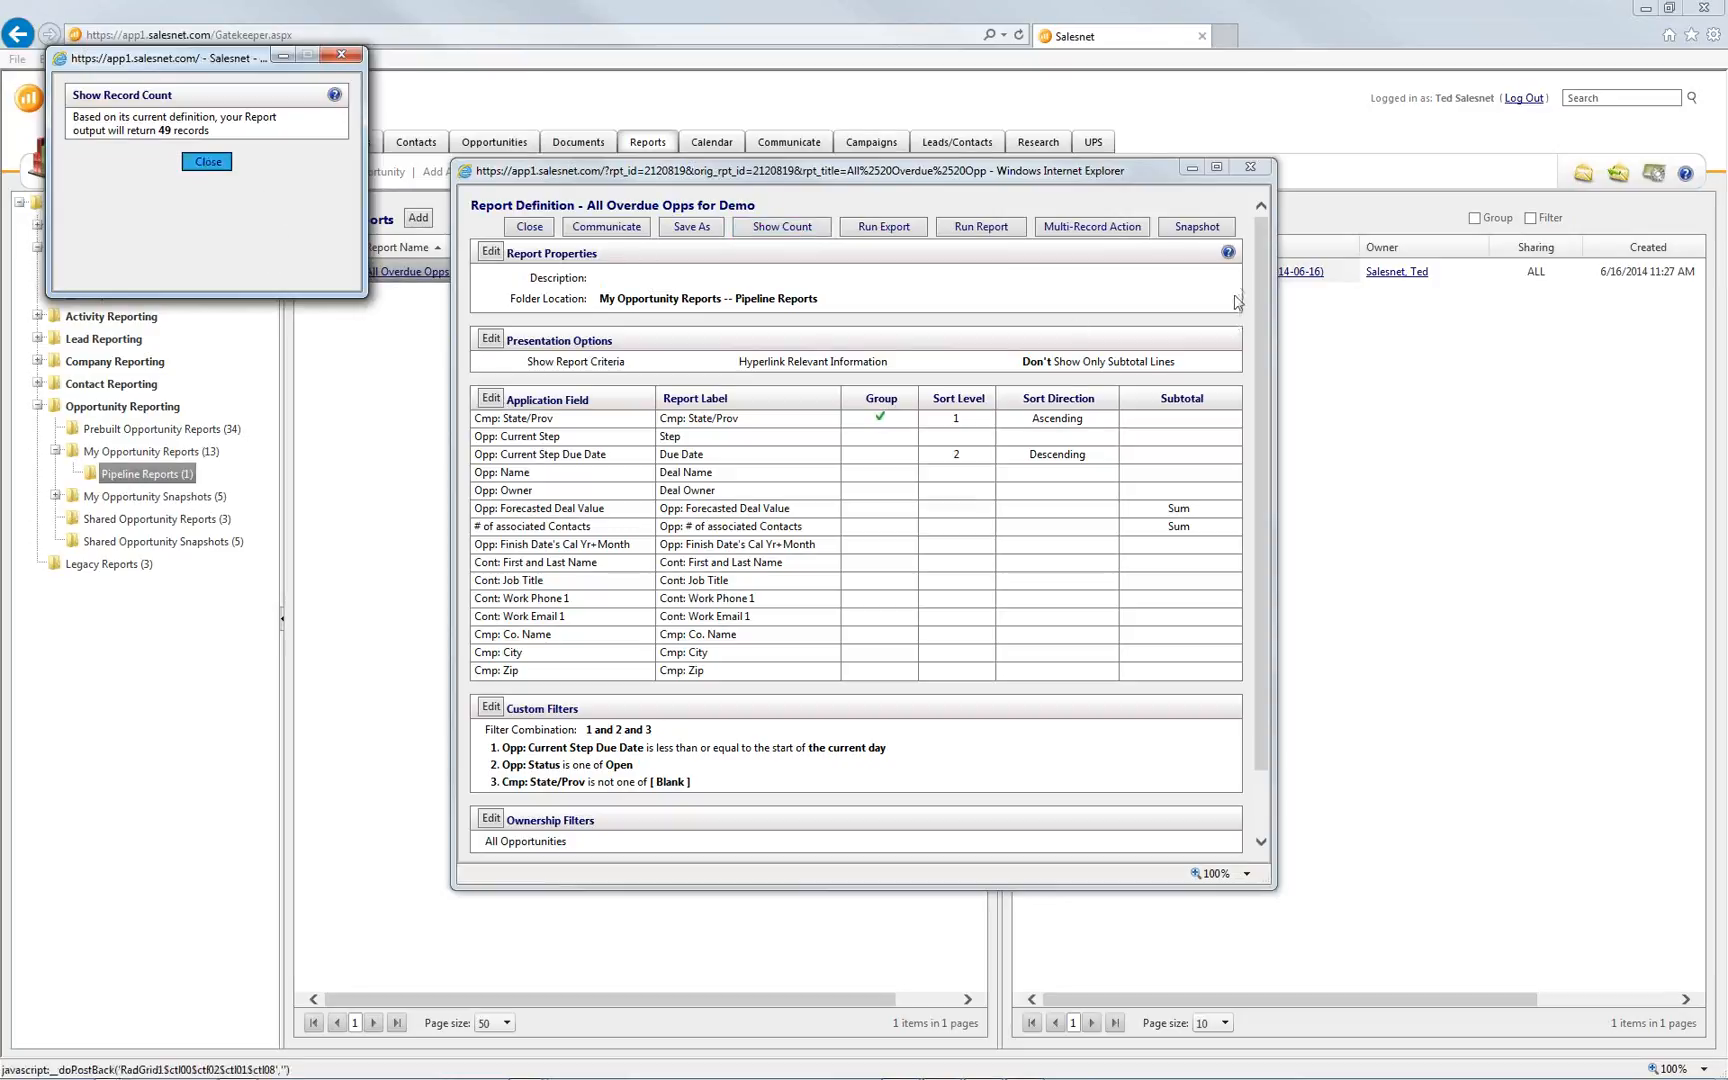
pyautogui.click(1004, 236)
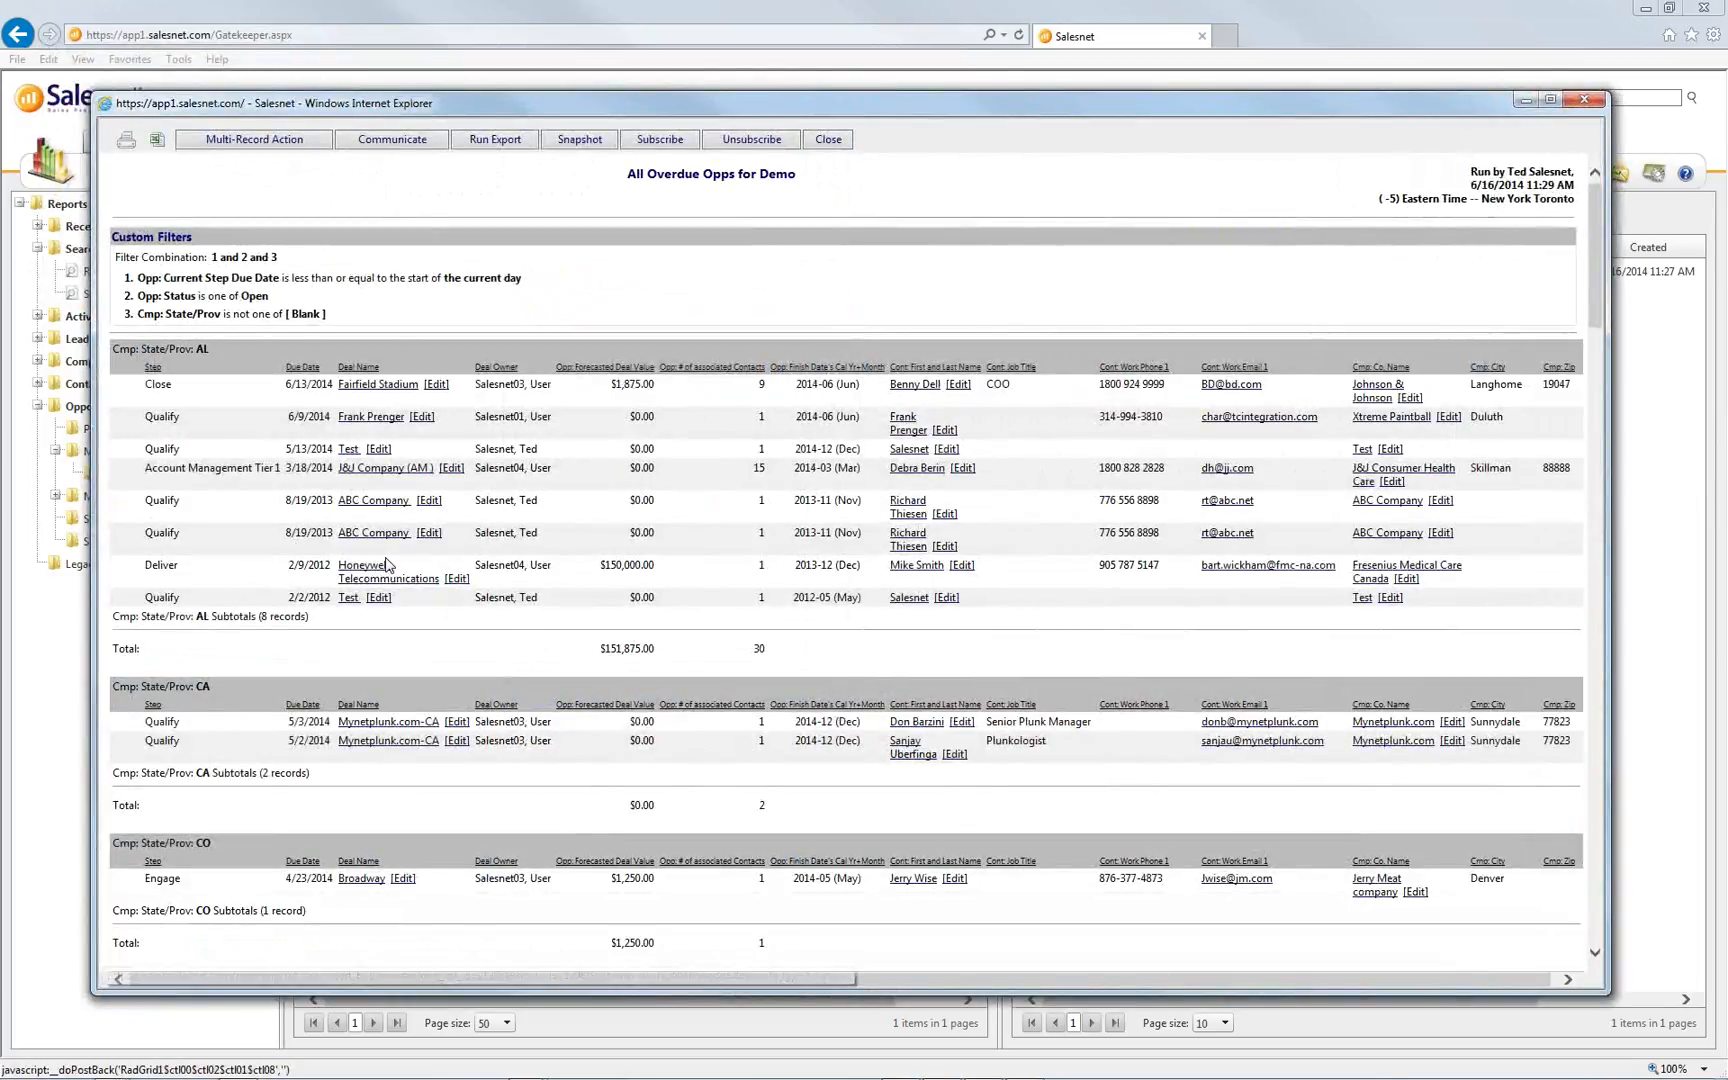
# Rename the J&J Company (AM) opportunity as J&J Company Update for Demo, change its owner to Salesnet05, User, and save it
pyautogui.click(452, 469)
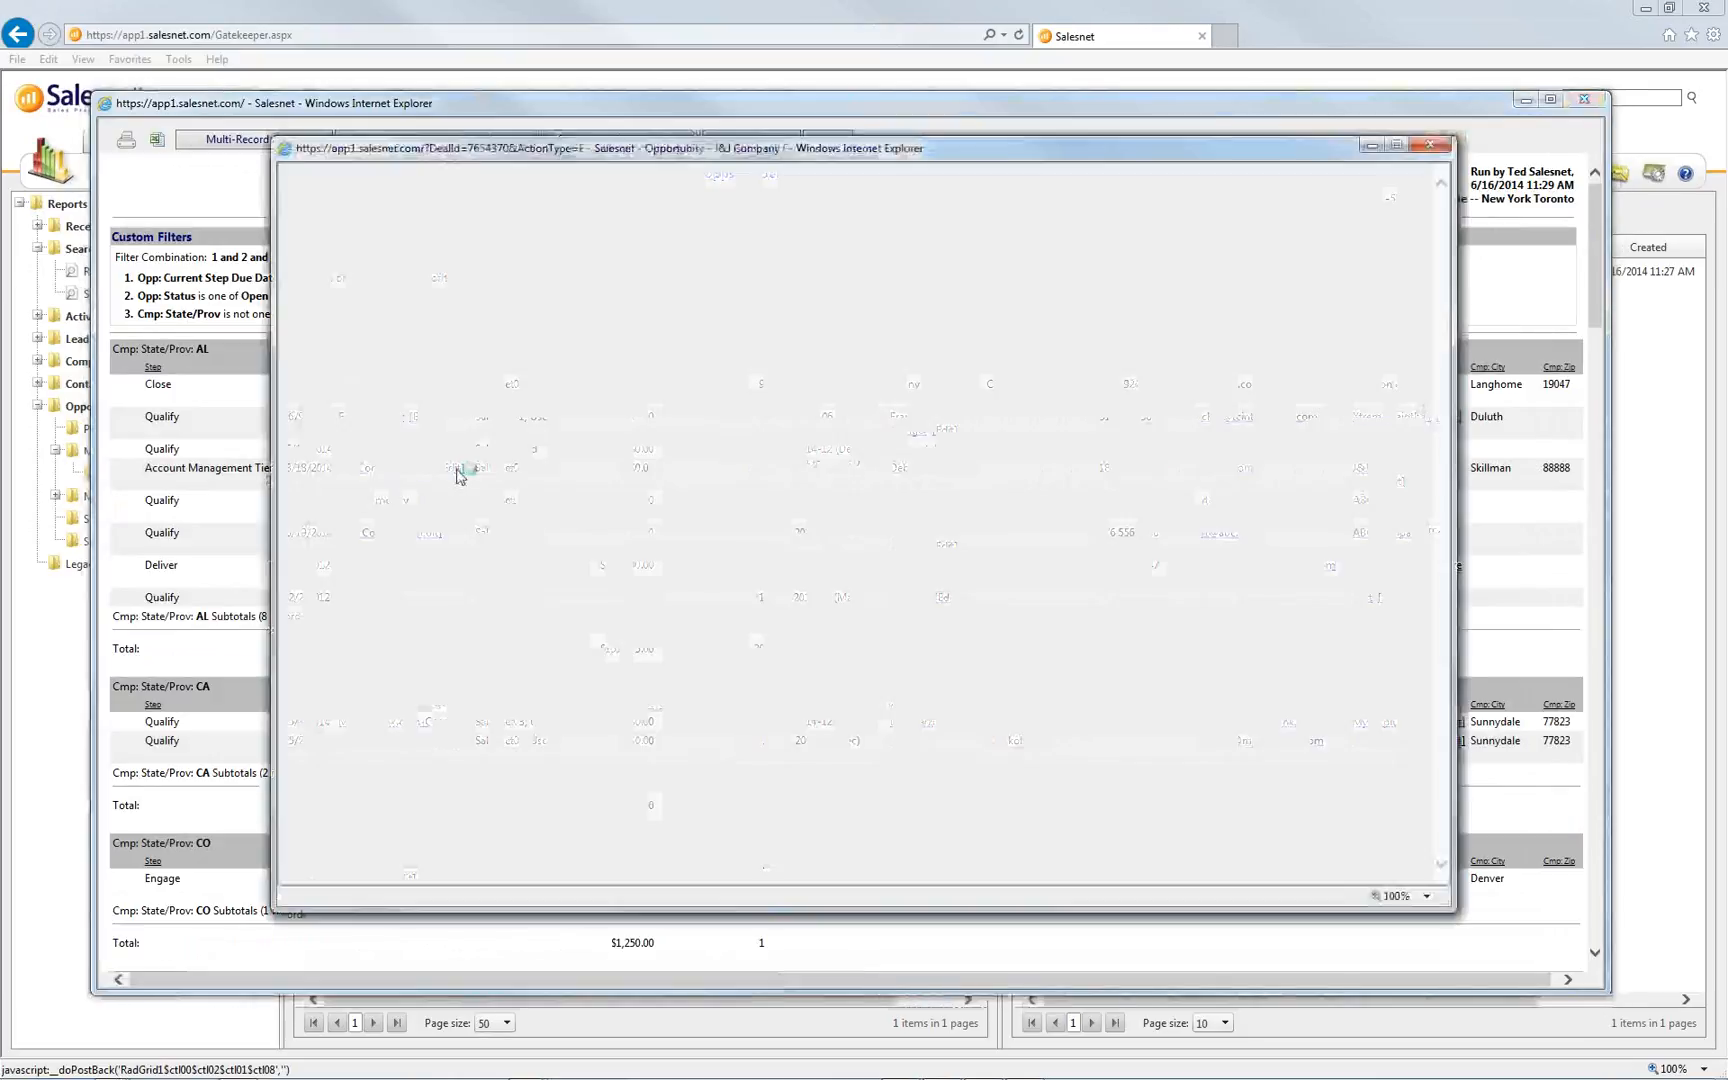
pyautogui.click(513, 310)
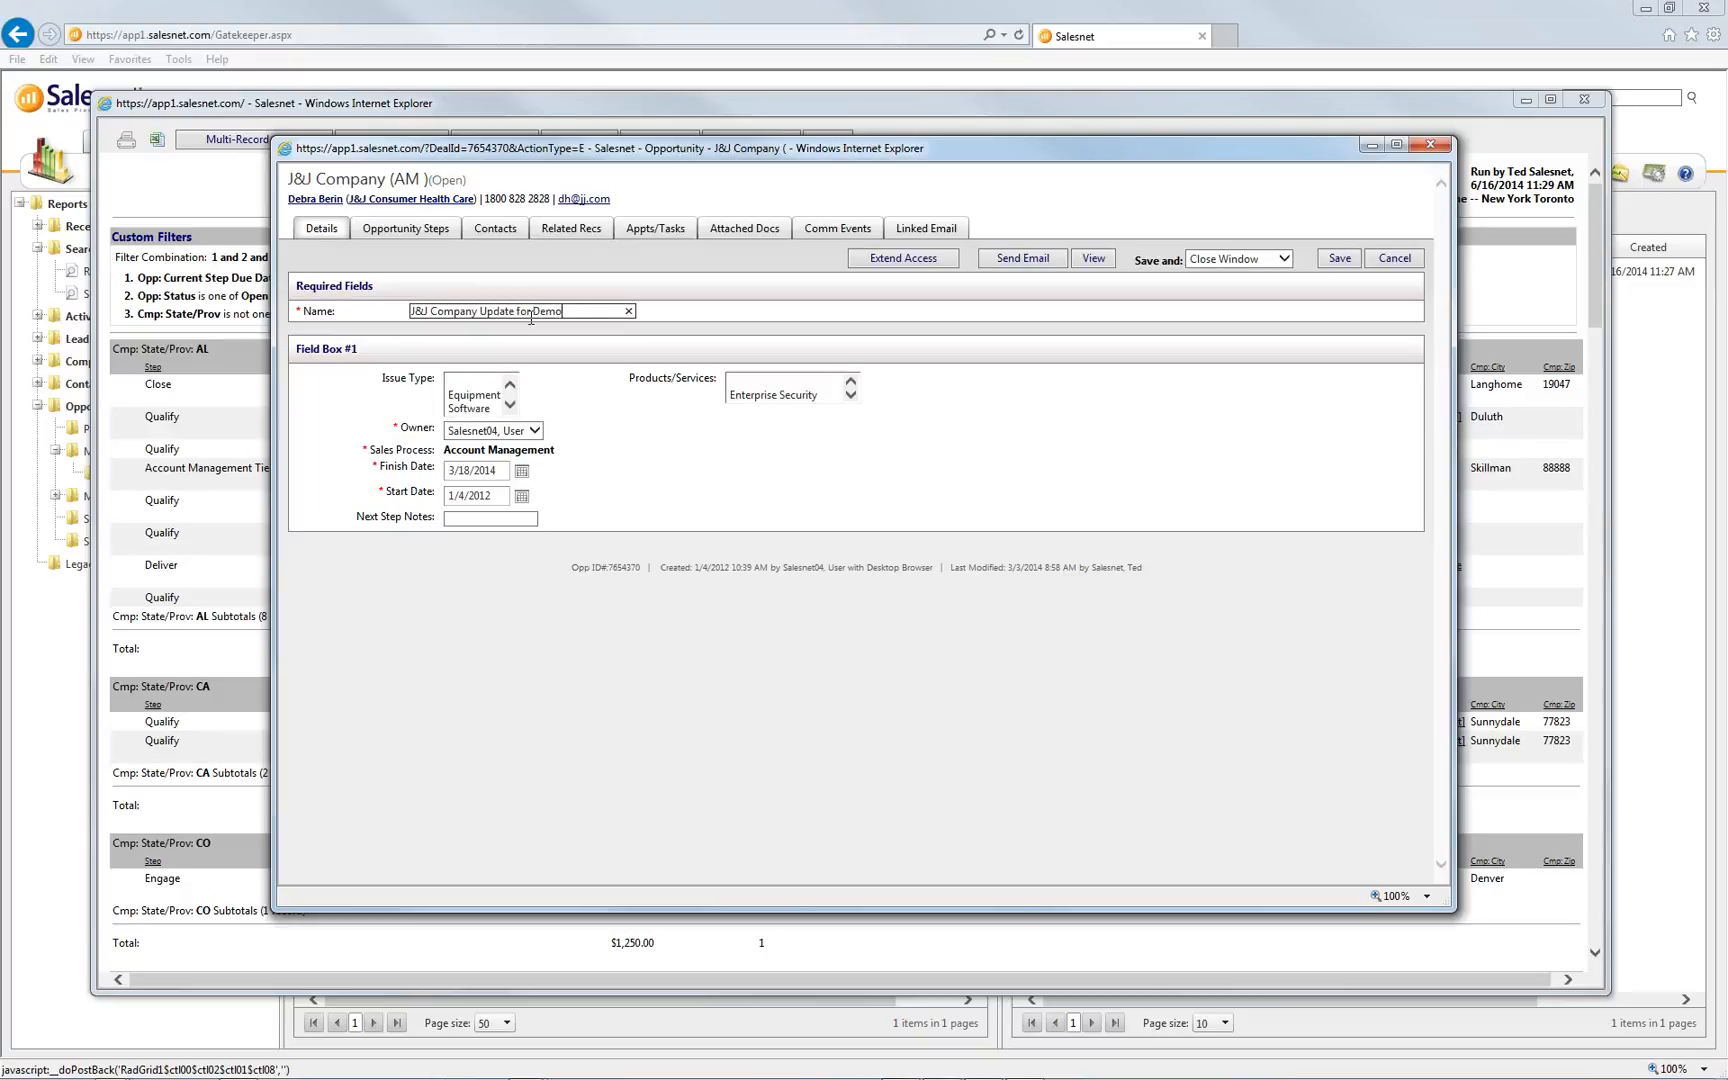
pyautogui.click(535, 430)
pyautogui.click(531, 449)
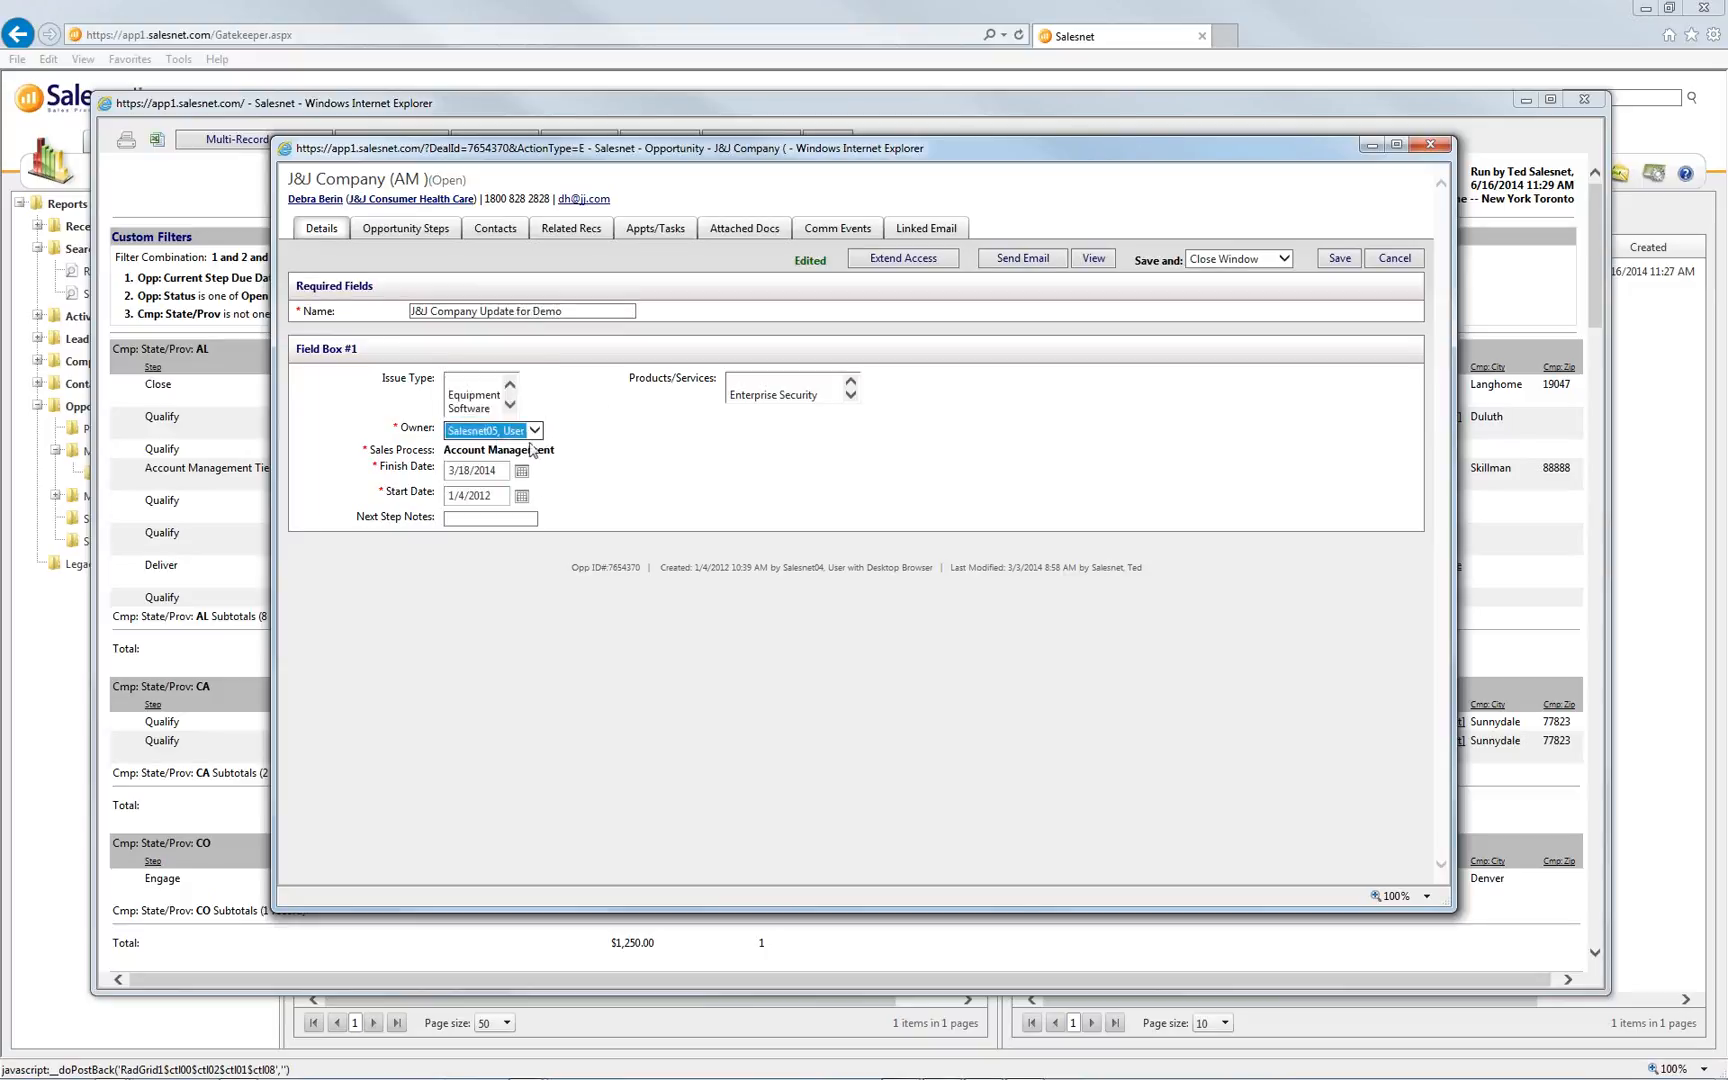
pyautogui.click(1339, 259)
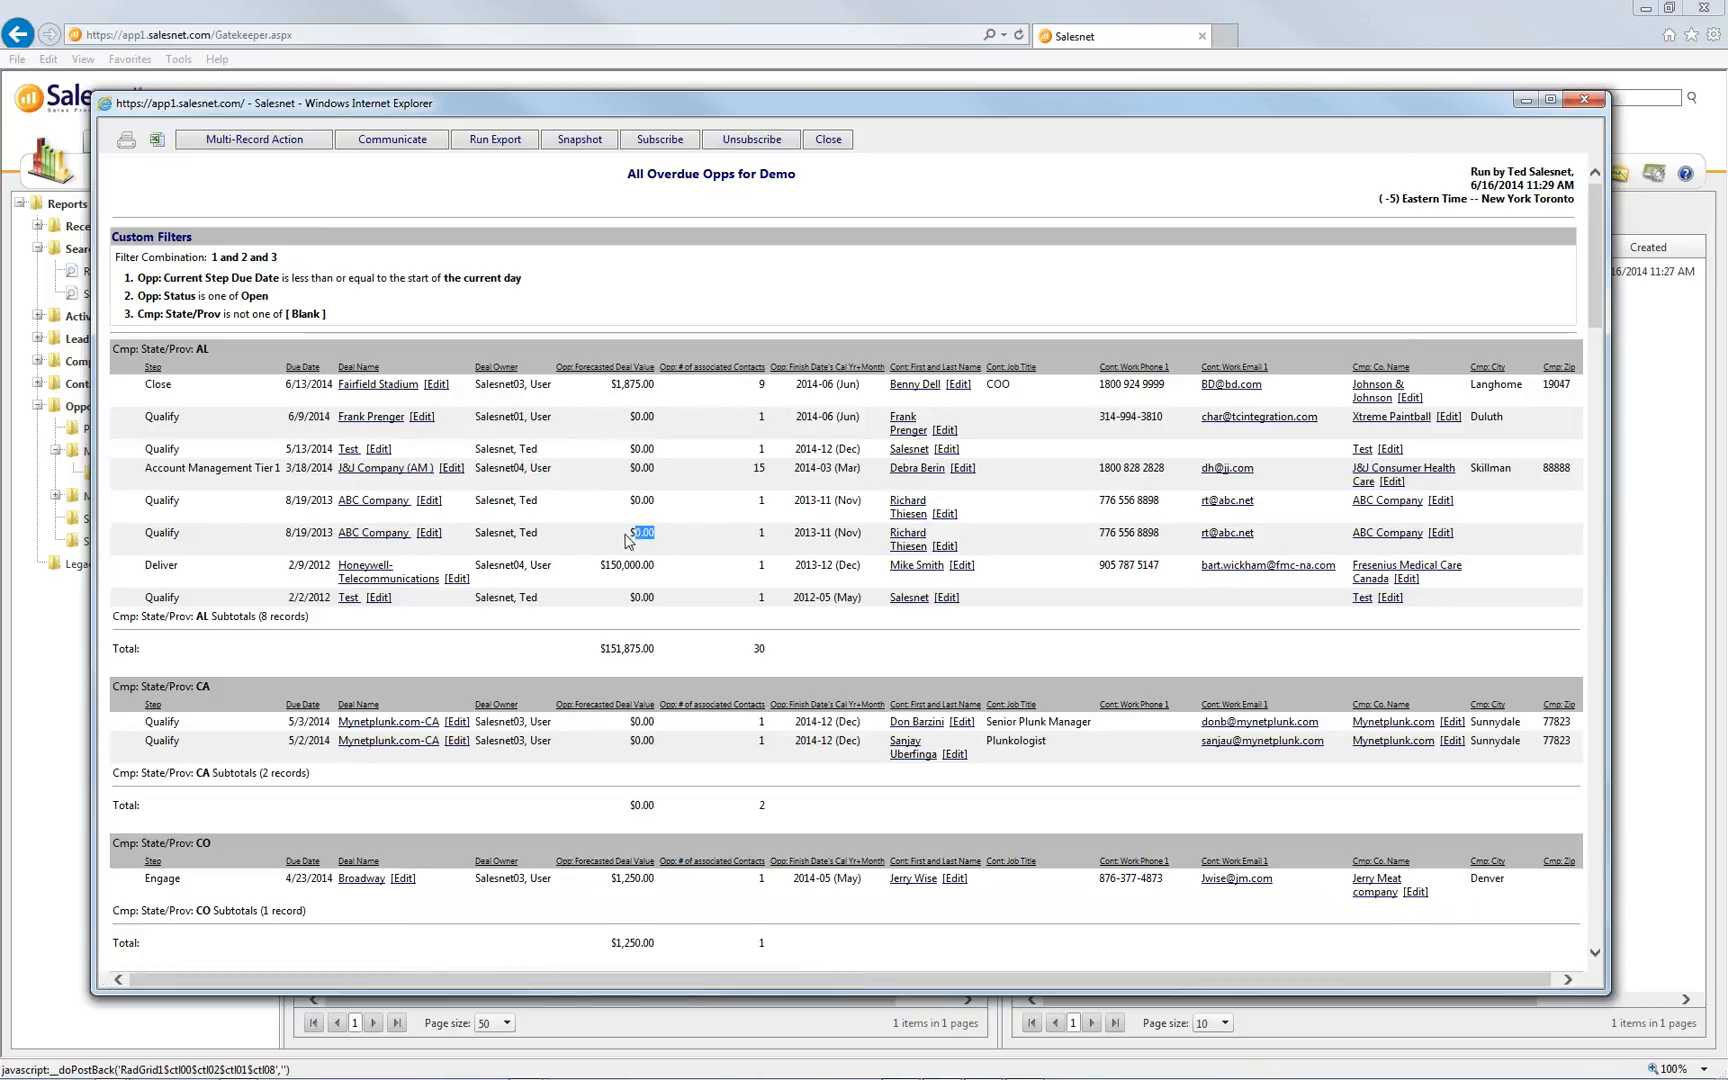
# Set the value of the second ABC Company opportunity in the AL group to 50000 and save it
pyautogui.click(429, 534)
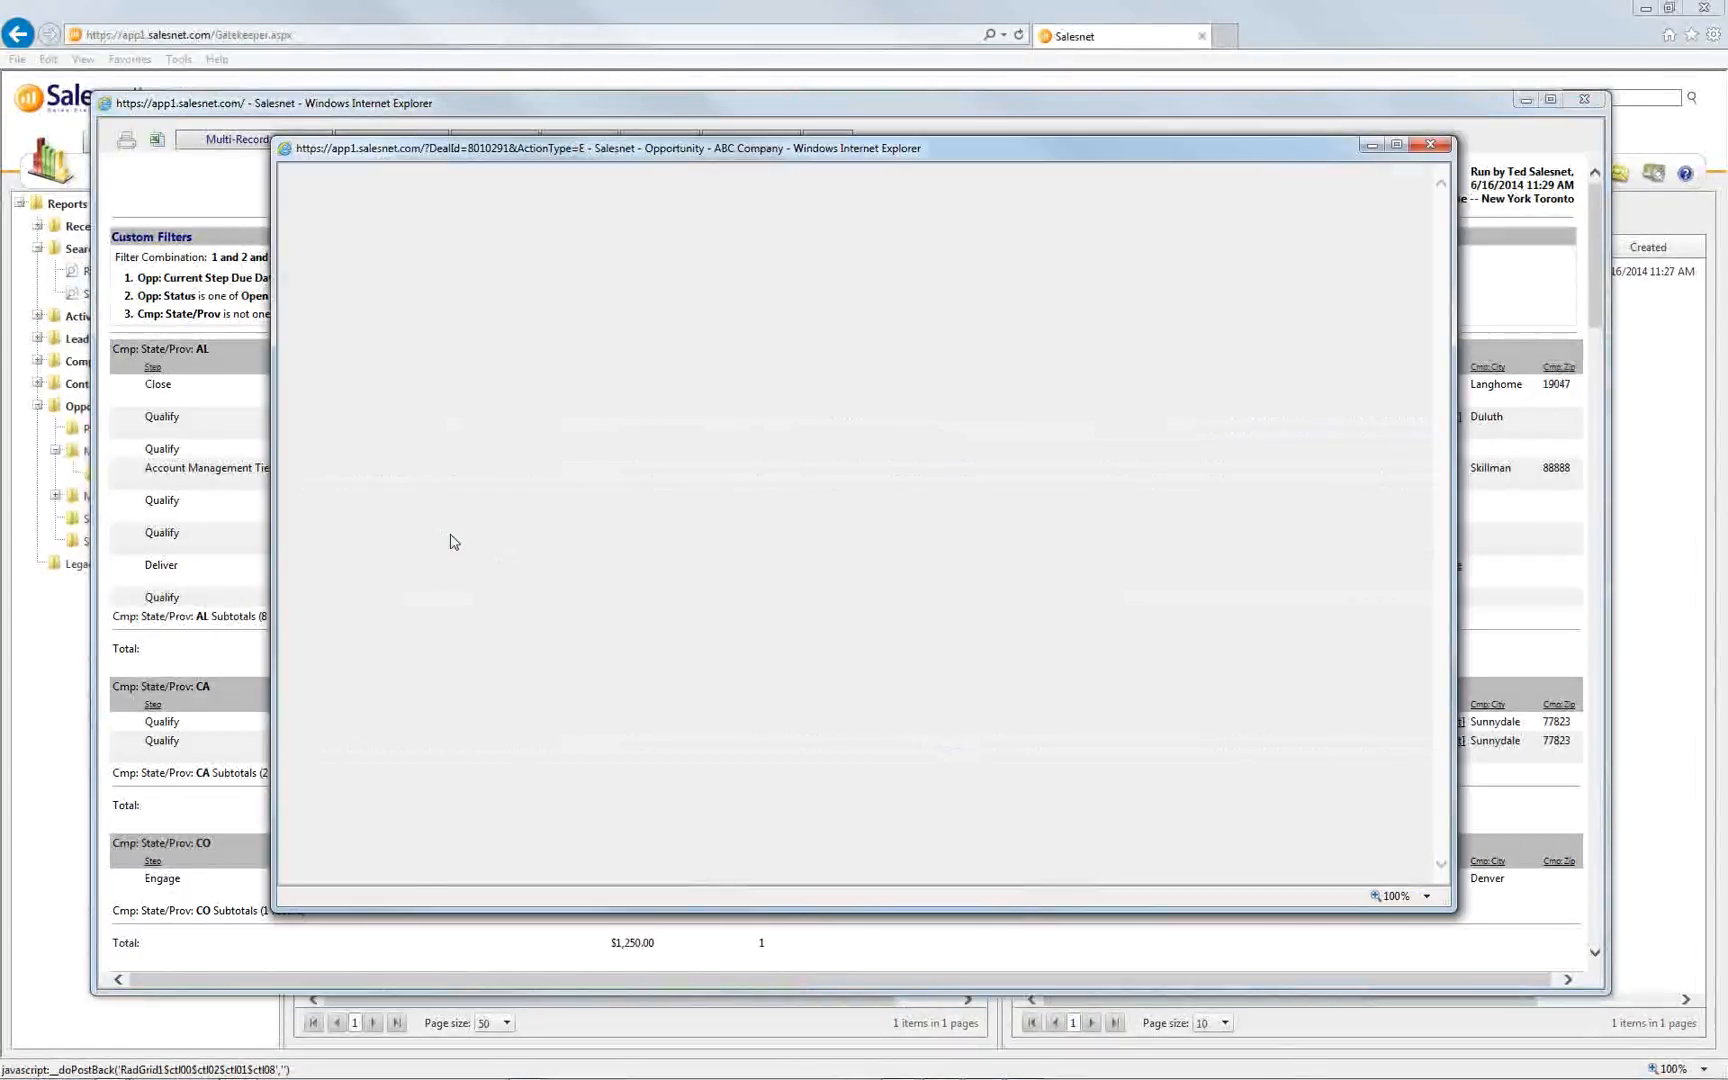
pyautogui.write('50000')
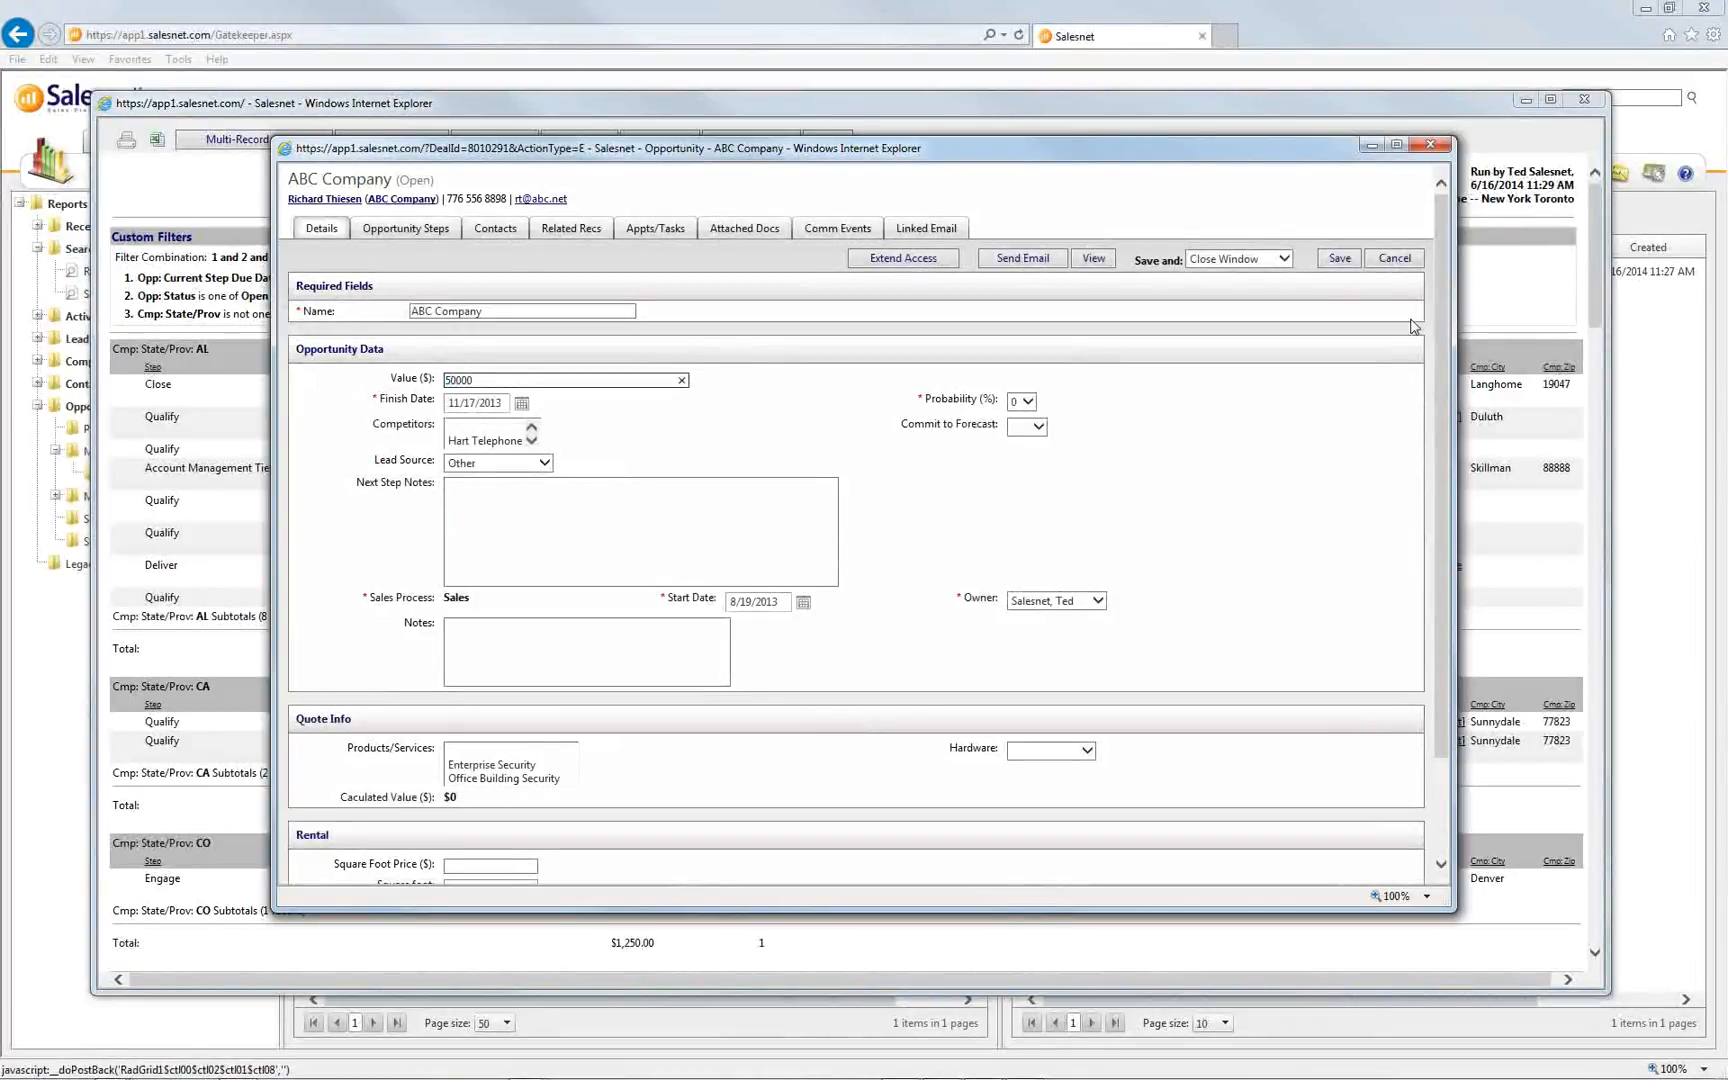
pyautogui.click(1340, 258)
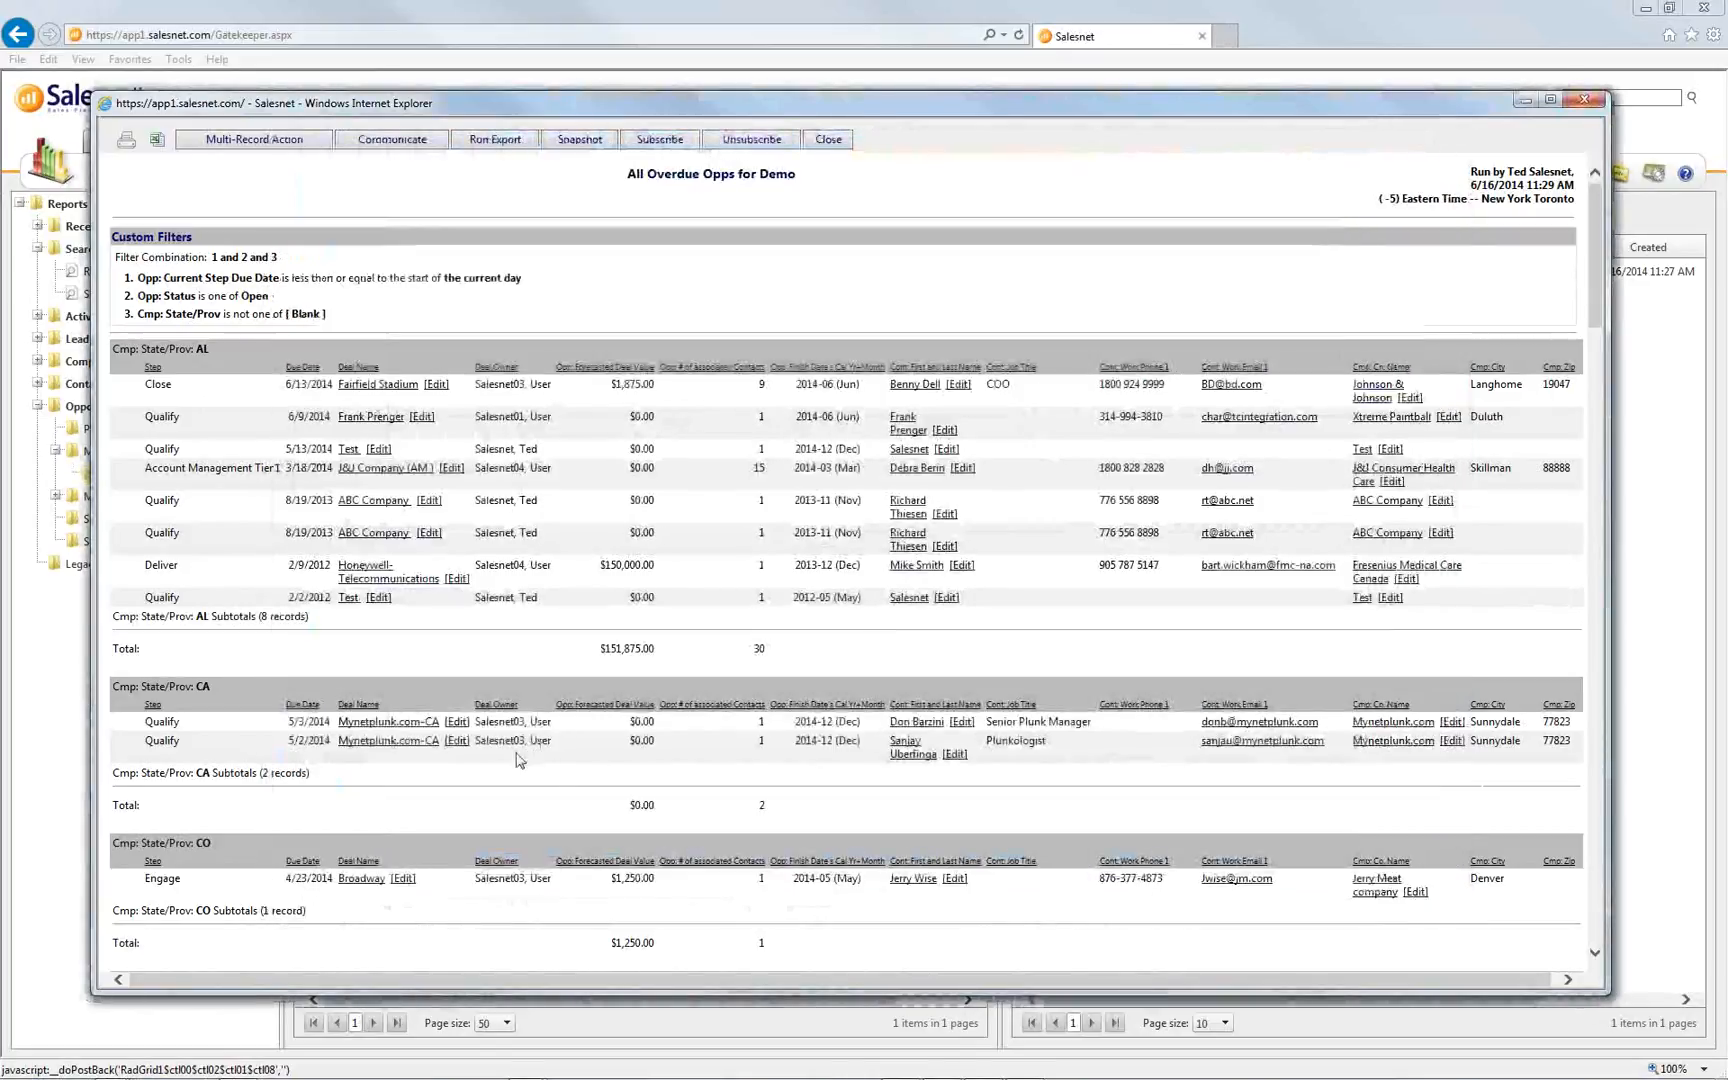
# Delete the Mynetplunk.com-CA opportunity due 5/2/2014 from the CA group
pyautogui.click(424, 745)
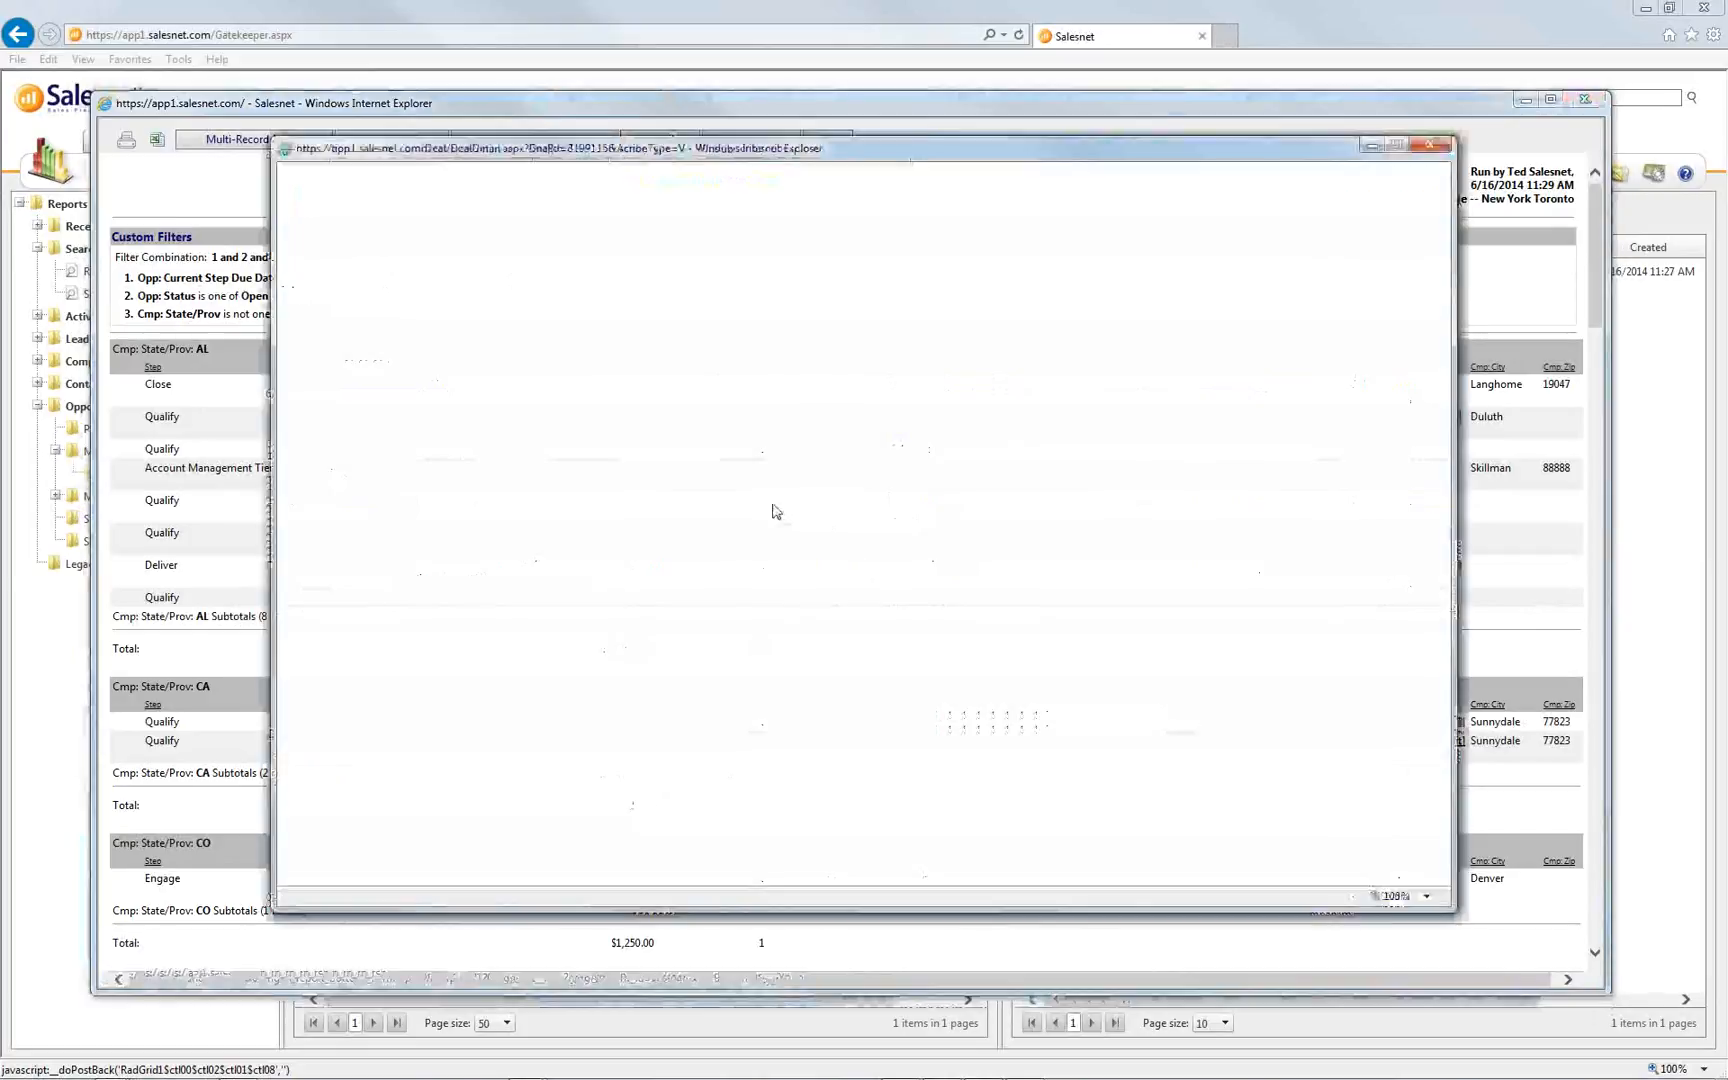
pyautogui.click(1306, 262)
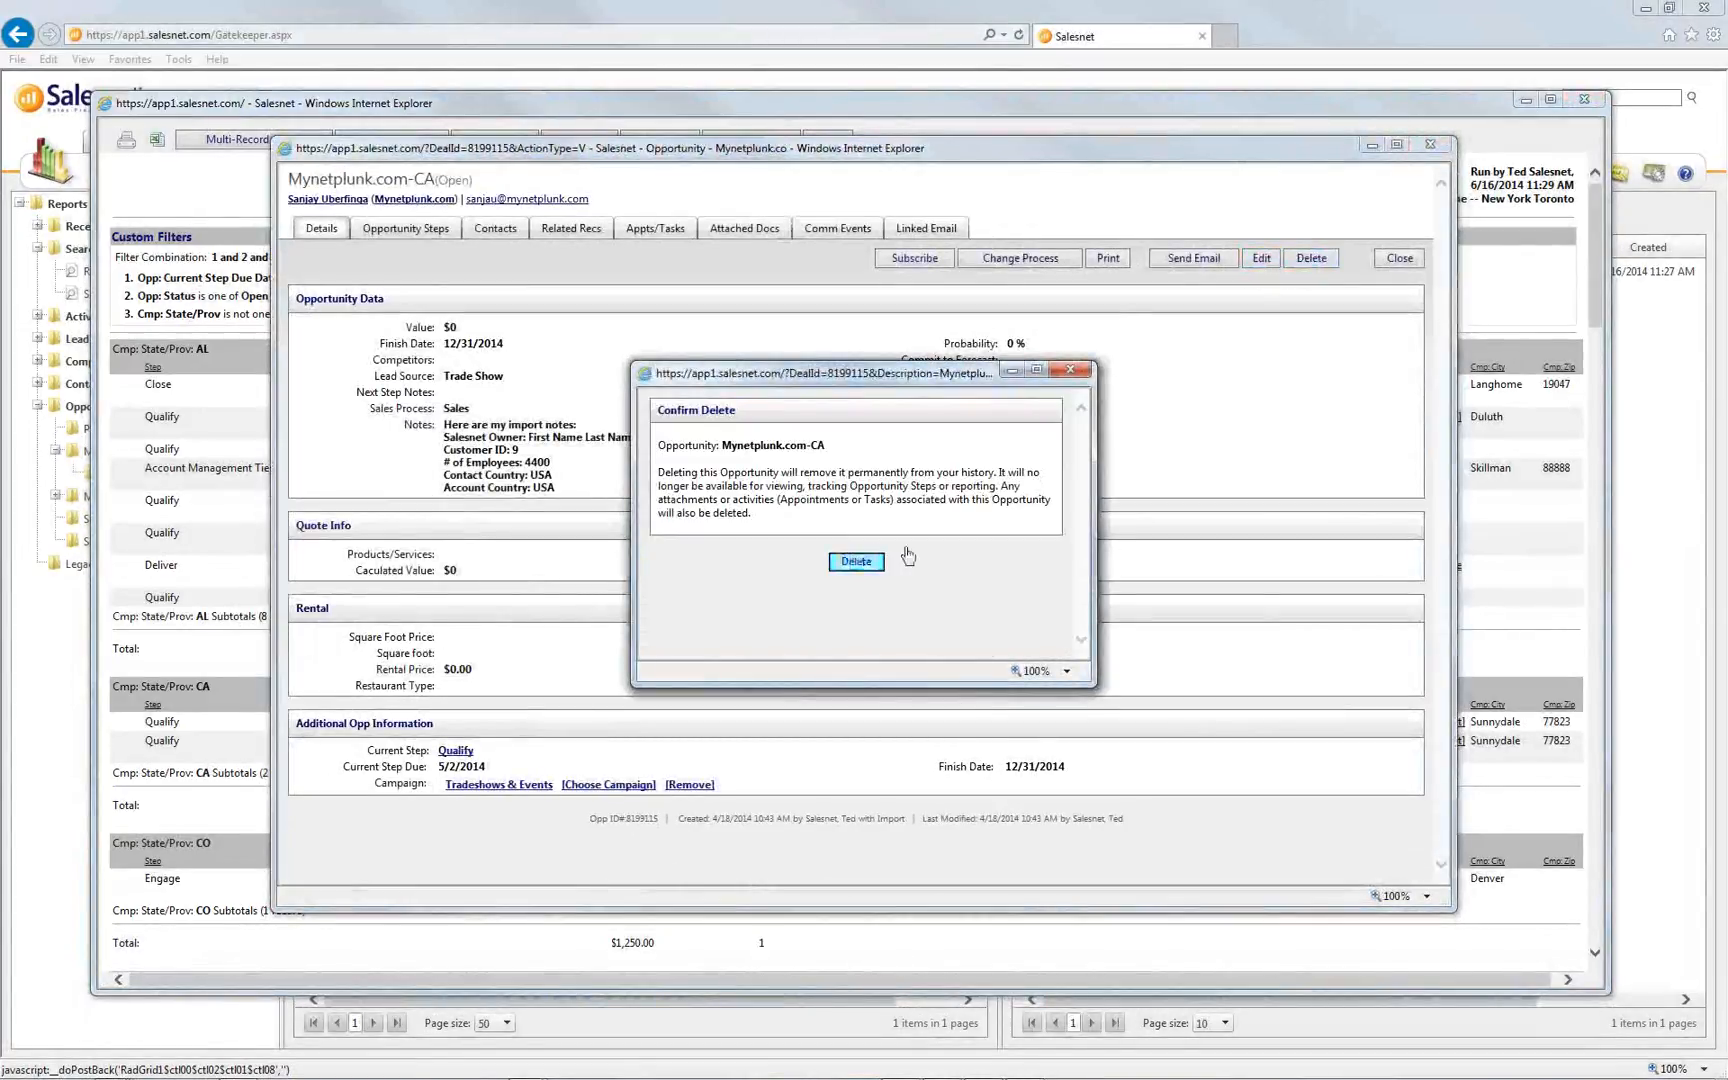
pyautogui.press('Return')
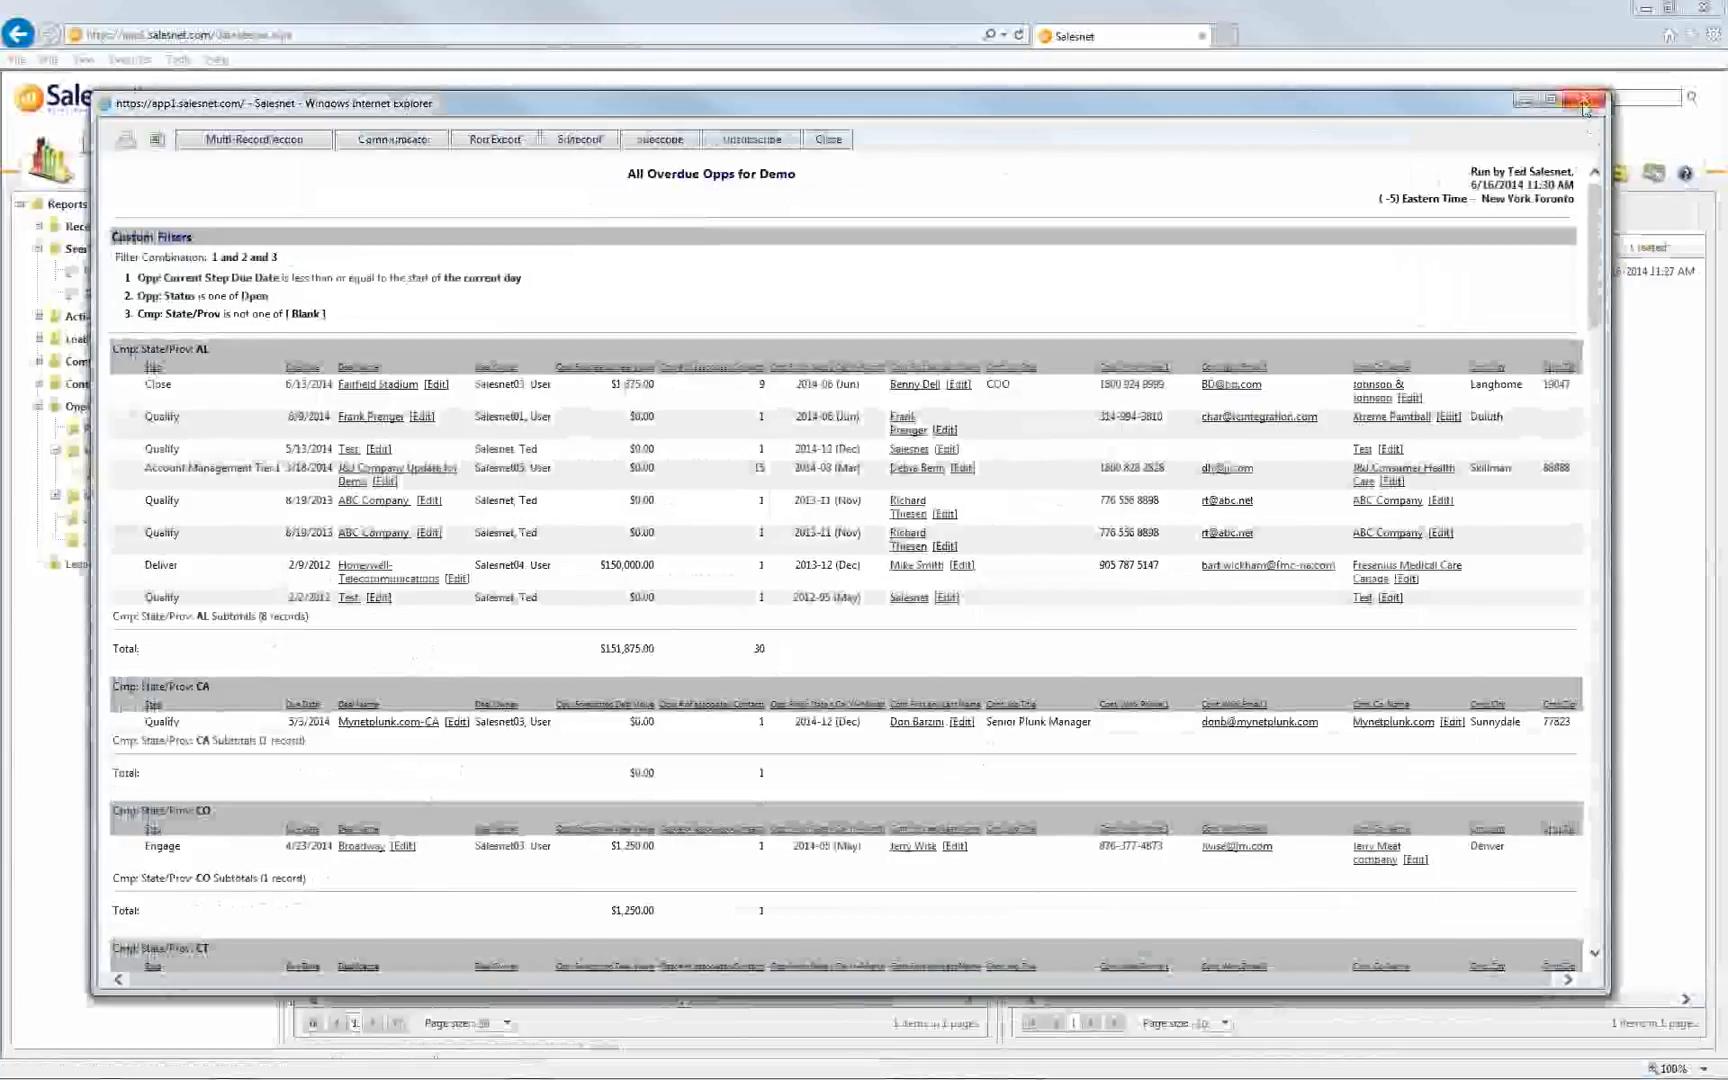
# Close the report results and definition, and save an unshared snapshot named All Overdue Opps for Demo Snapshot (2014-06-16)b
pyautogui.click(1585, 104)
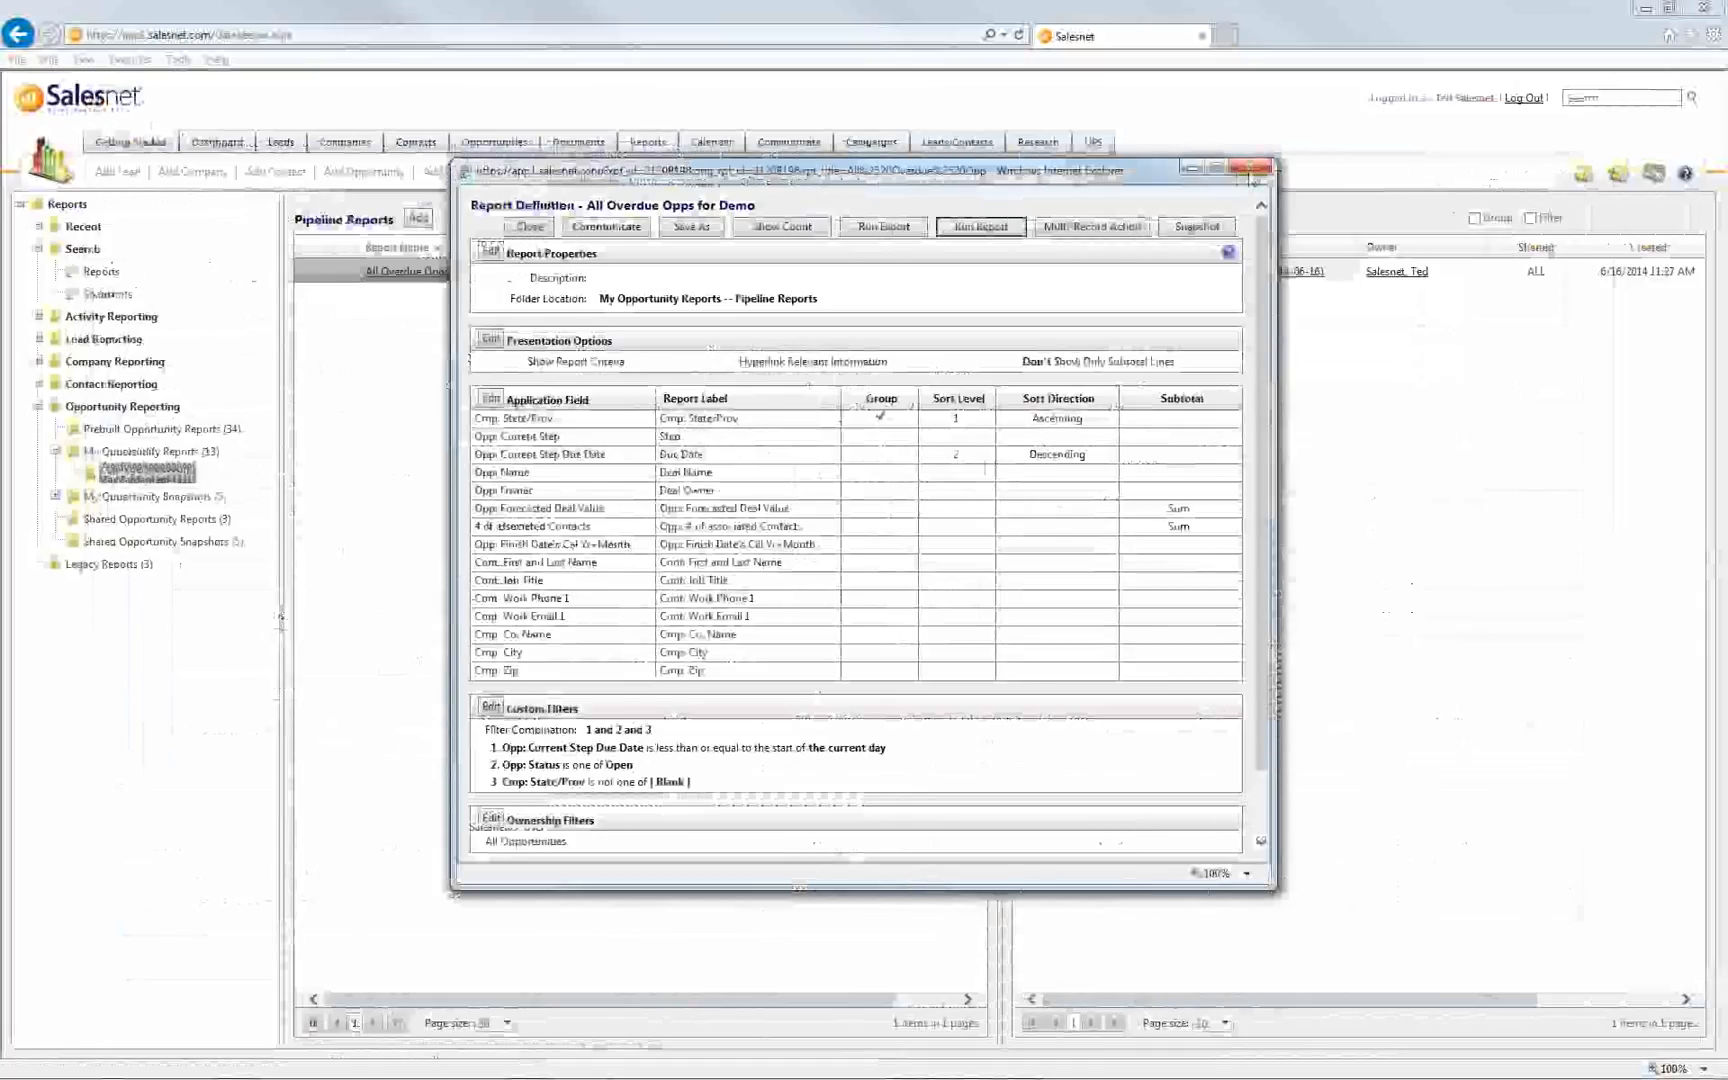
pyautogui.click(1250, 168)
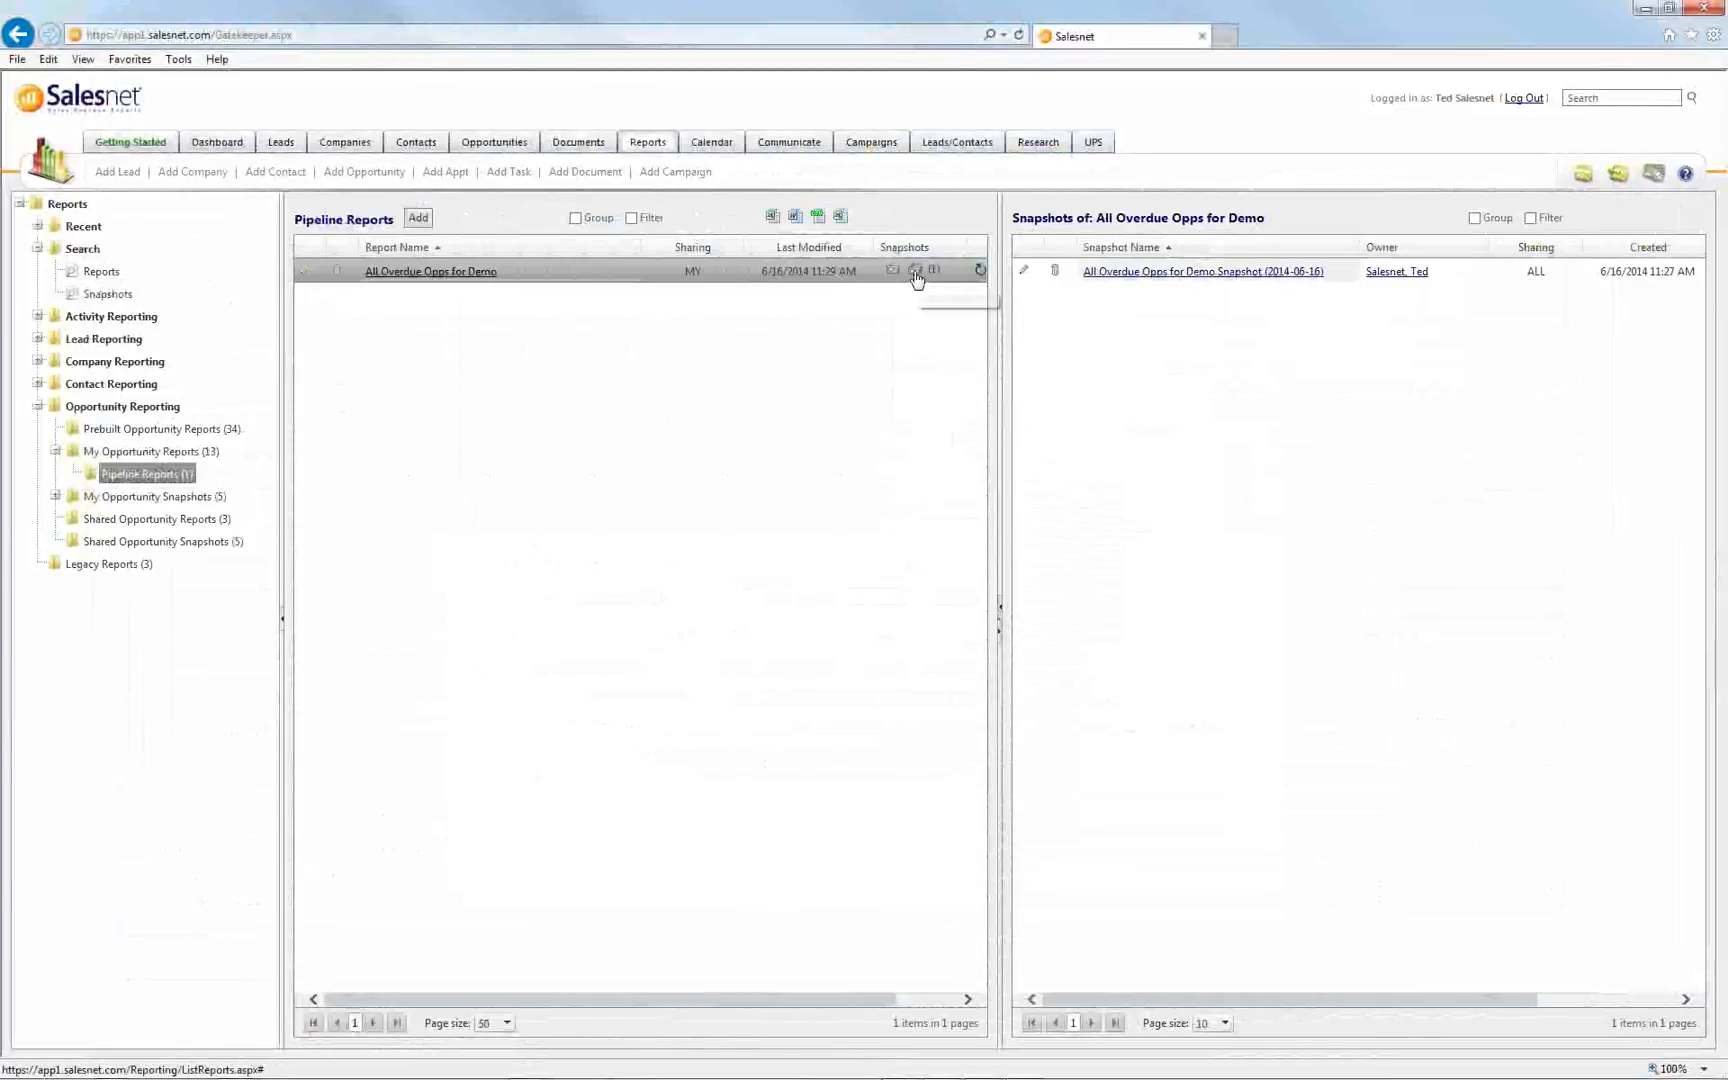
pyautogui.click(915, 272)
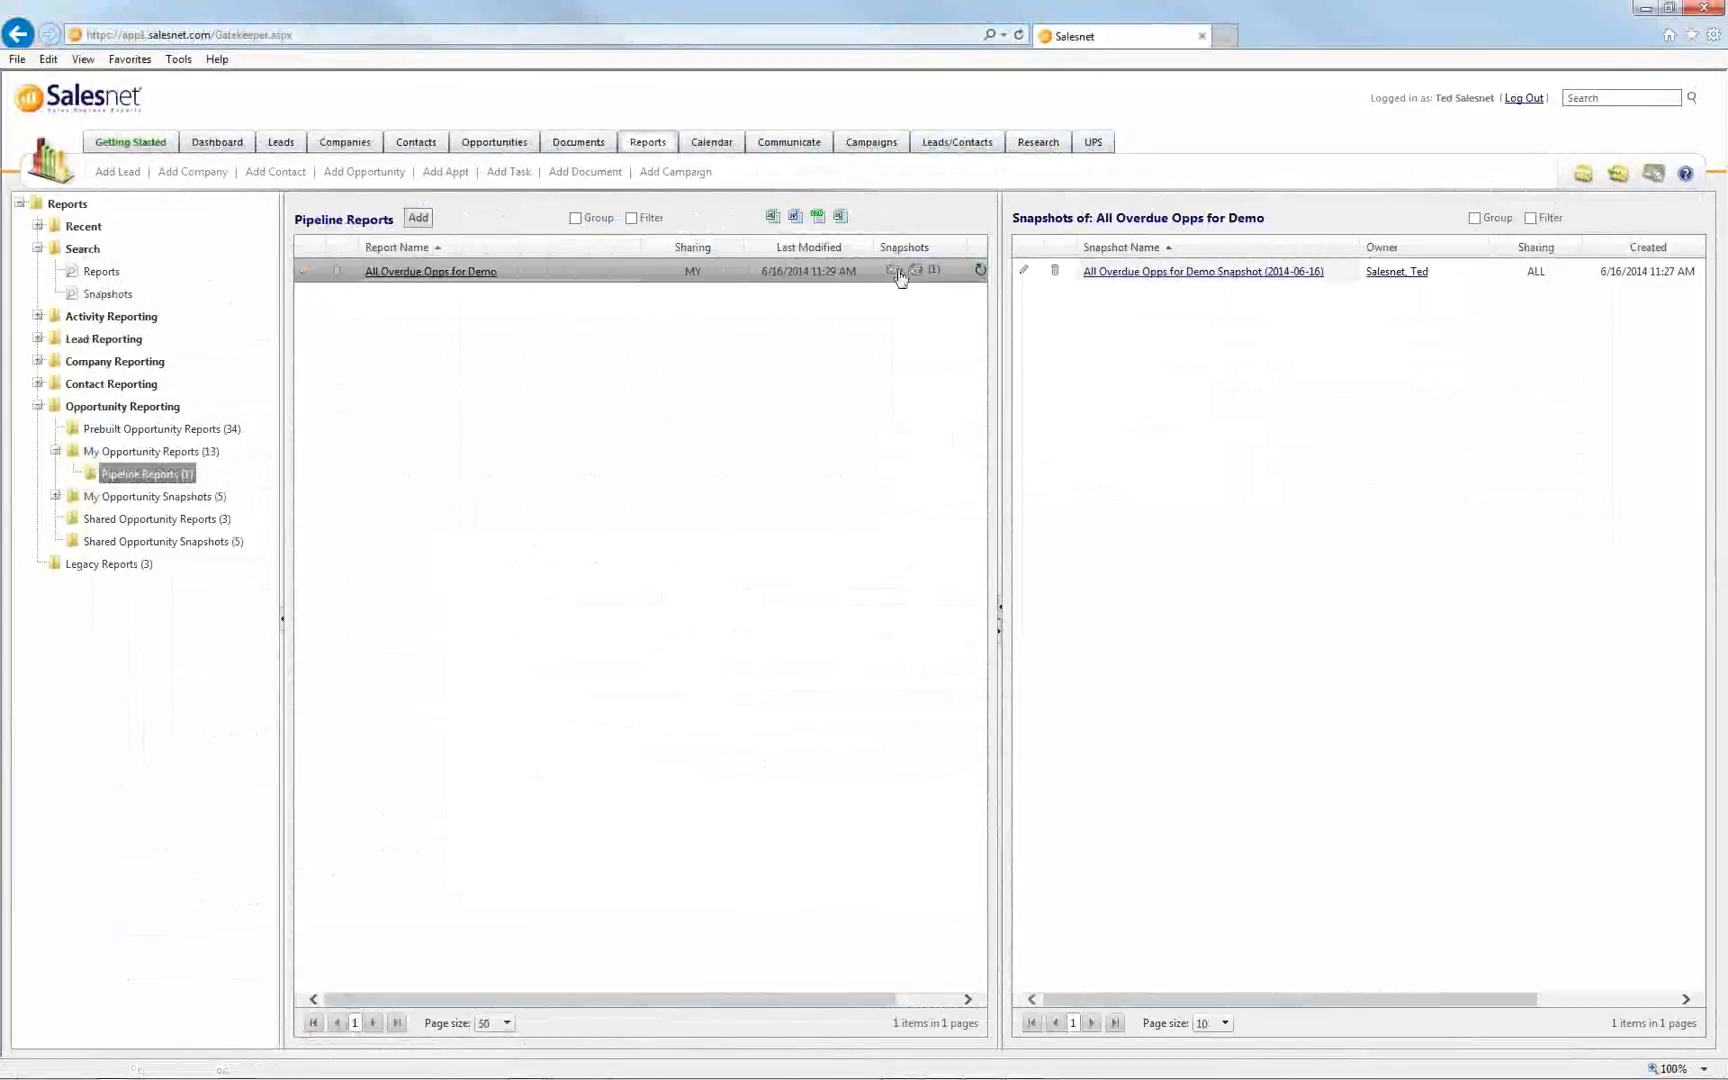
pyautogui.click(893, 272)
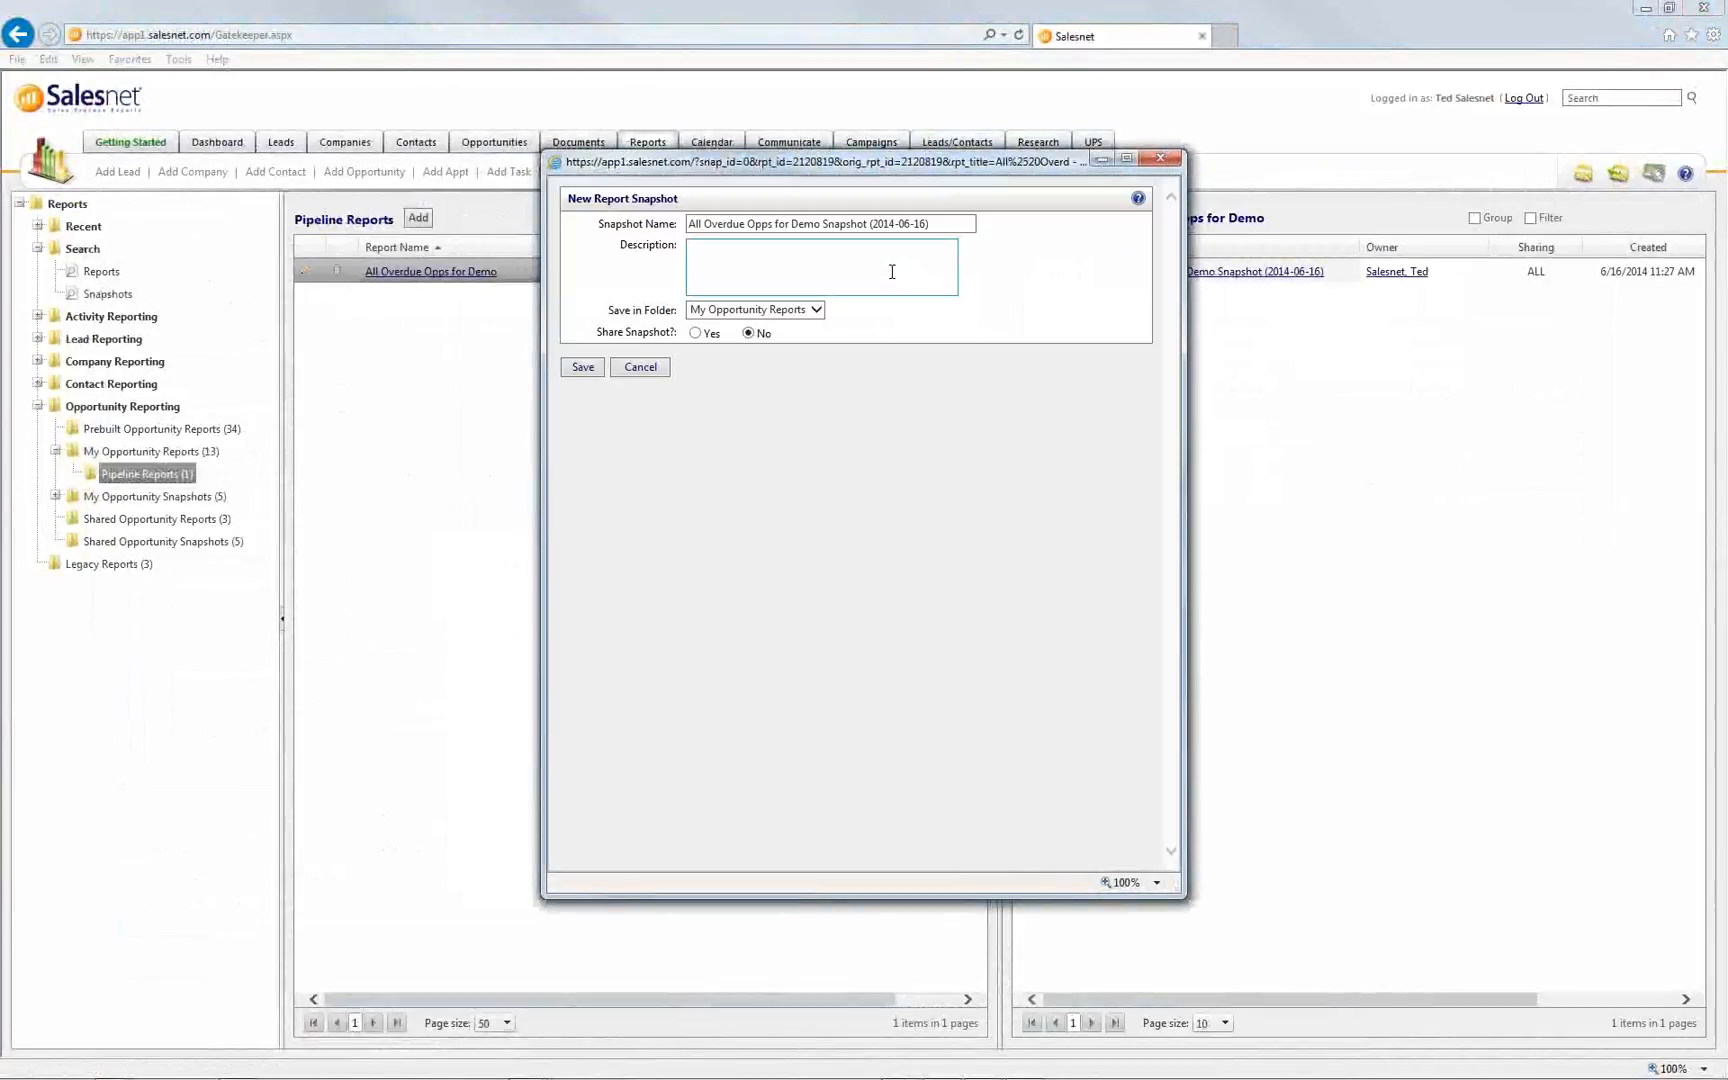
pyautogui.click(939, 223)
pyautogui.write('b')
pyautogui.click(583, 368)
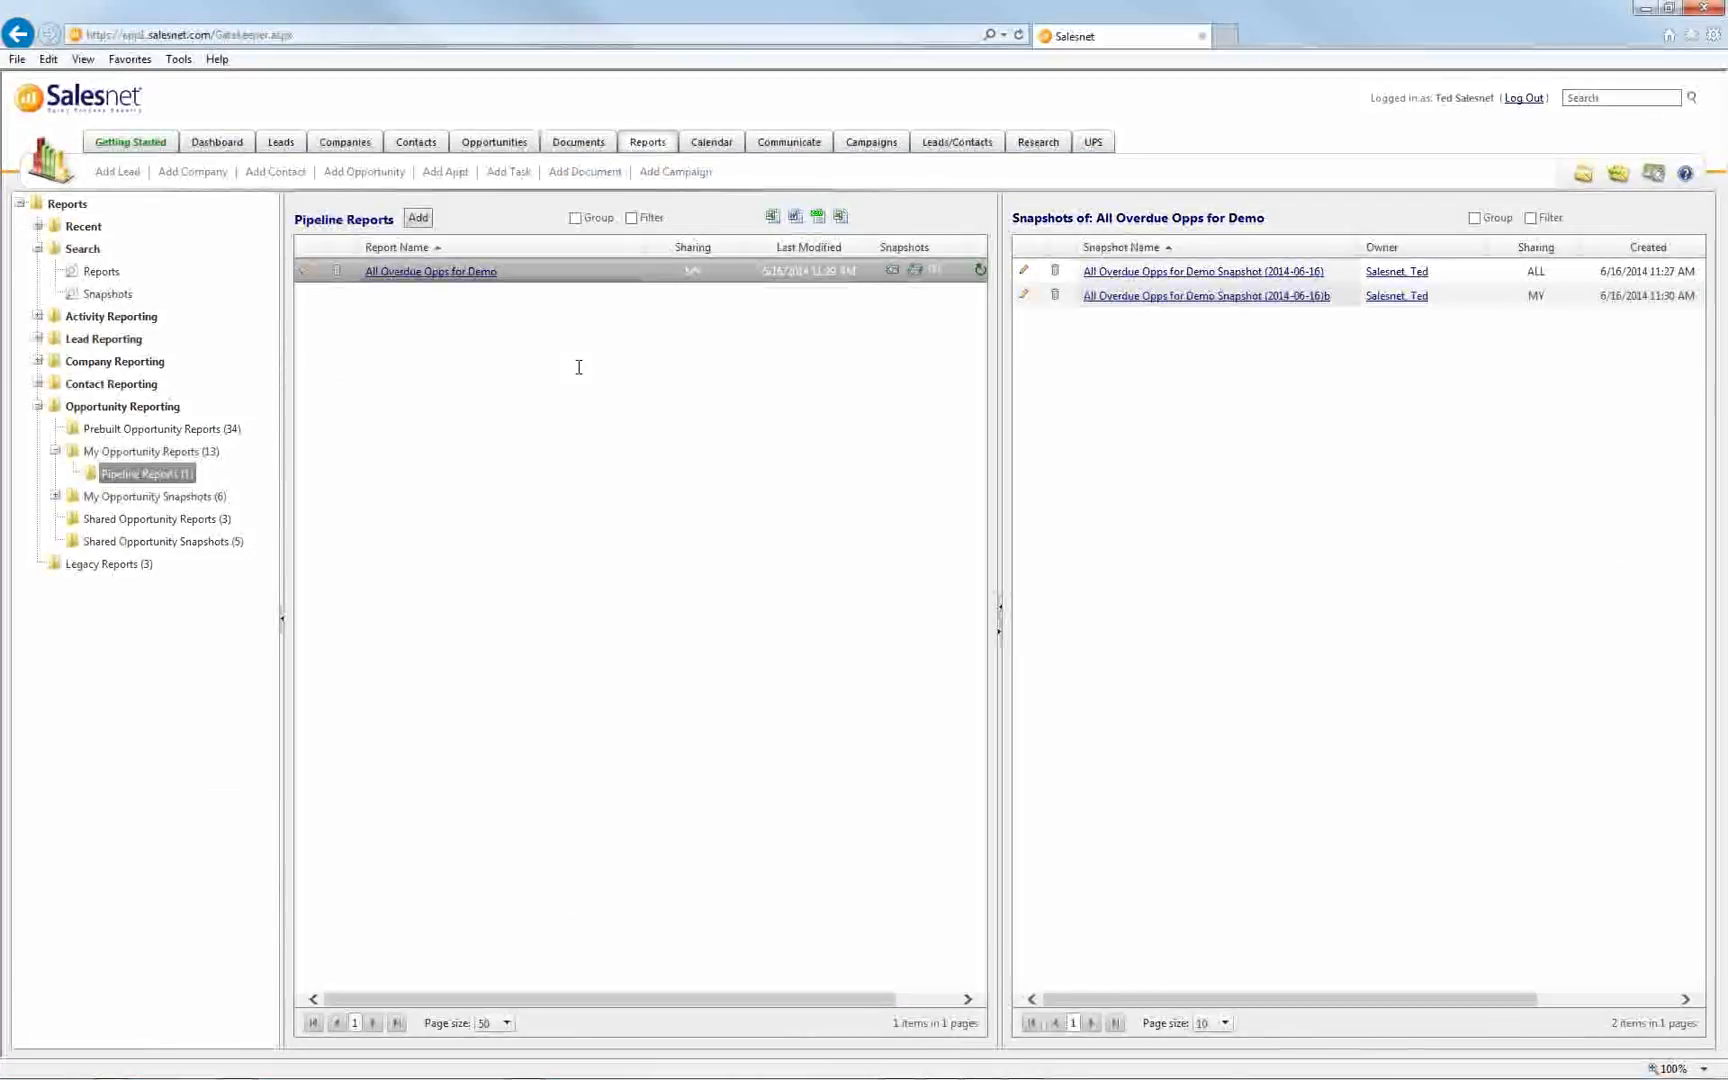
# Select both snapshots of All Overdue Opps for Demo in the snapshot list
pyautogui.moveTo(660, 1078)
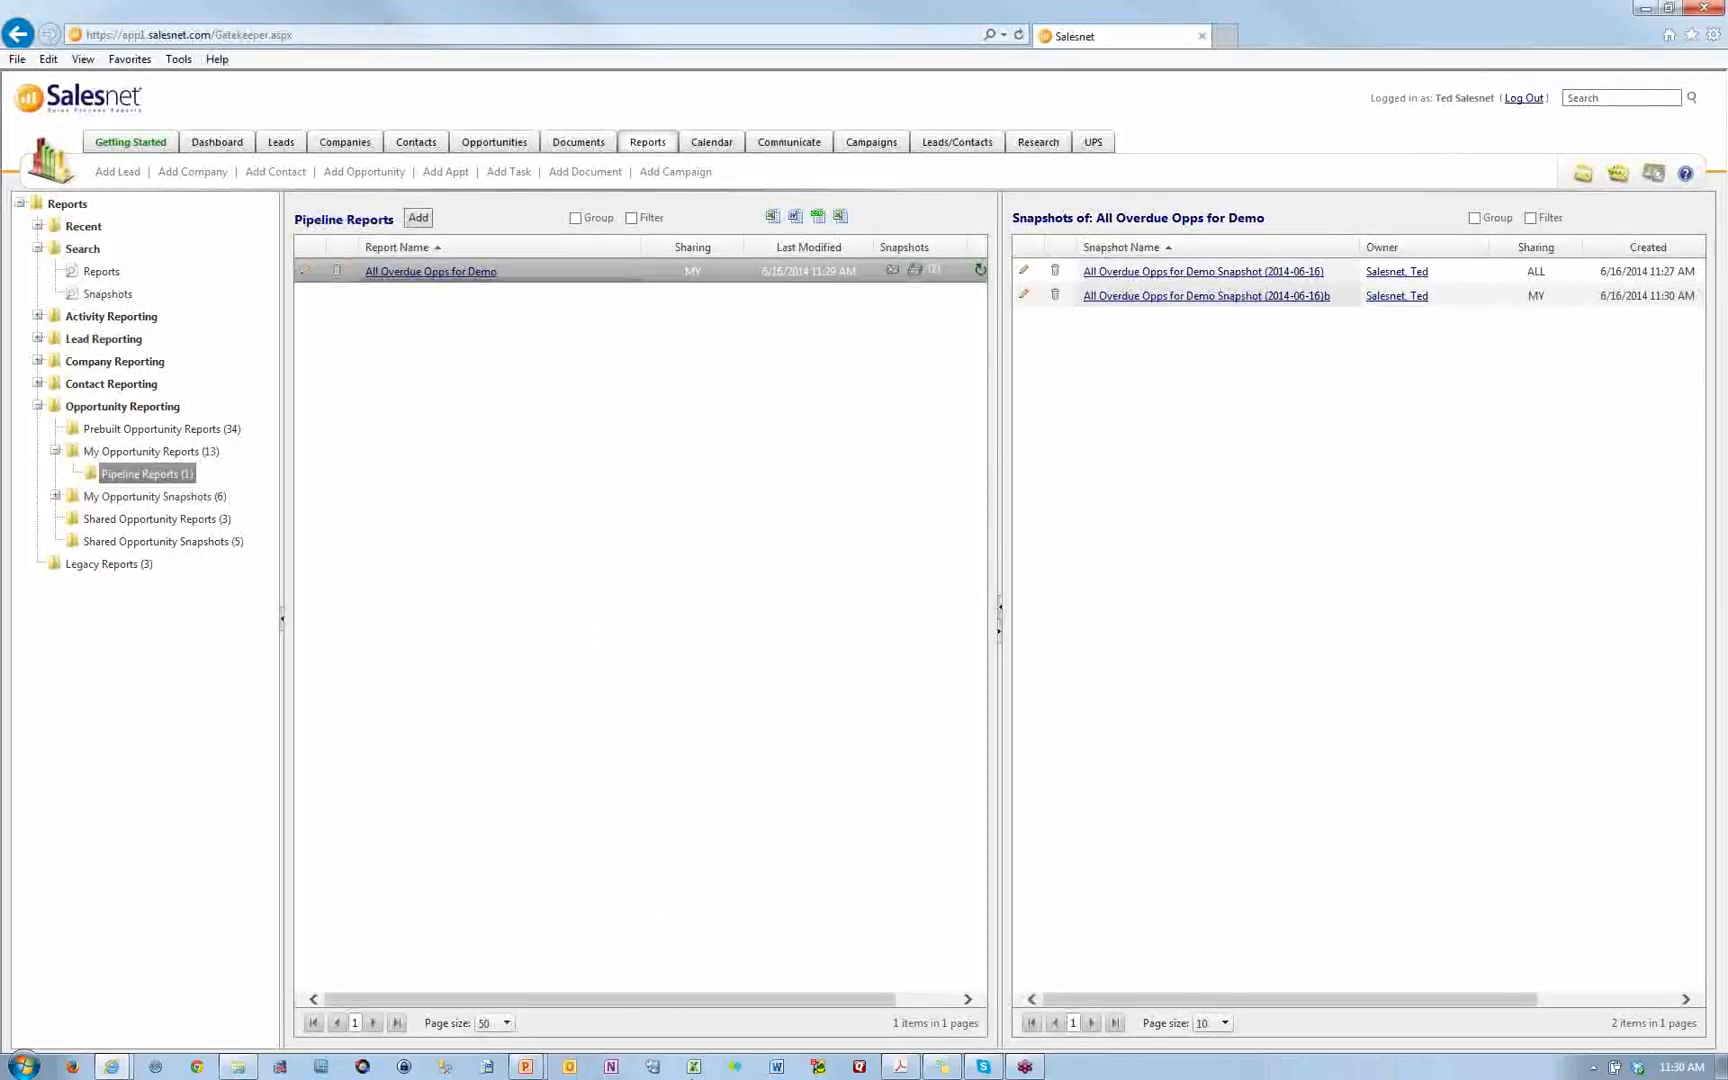
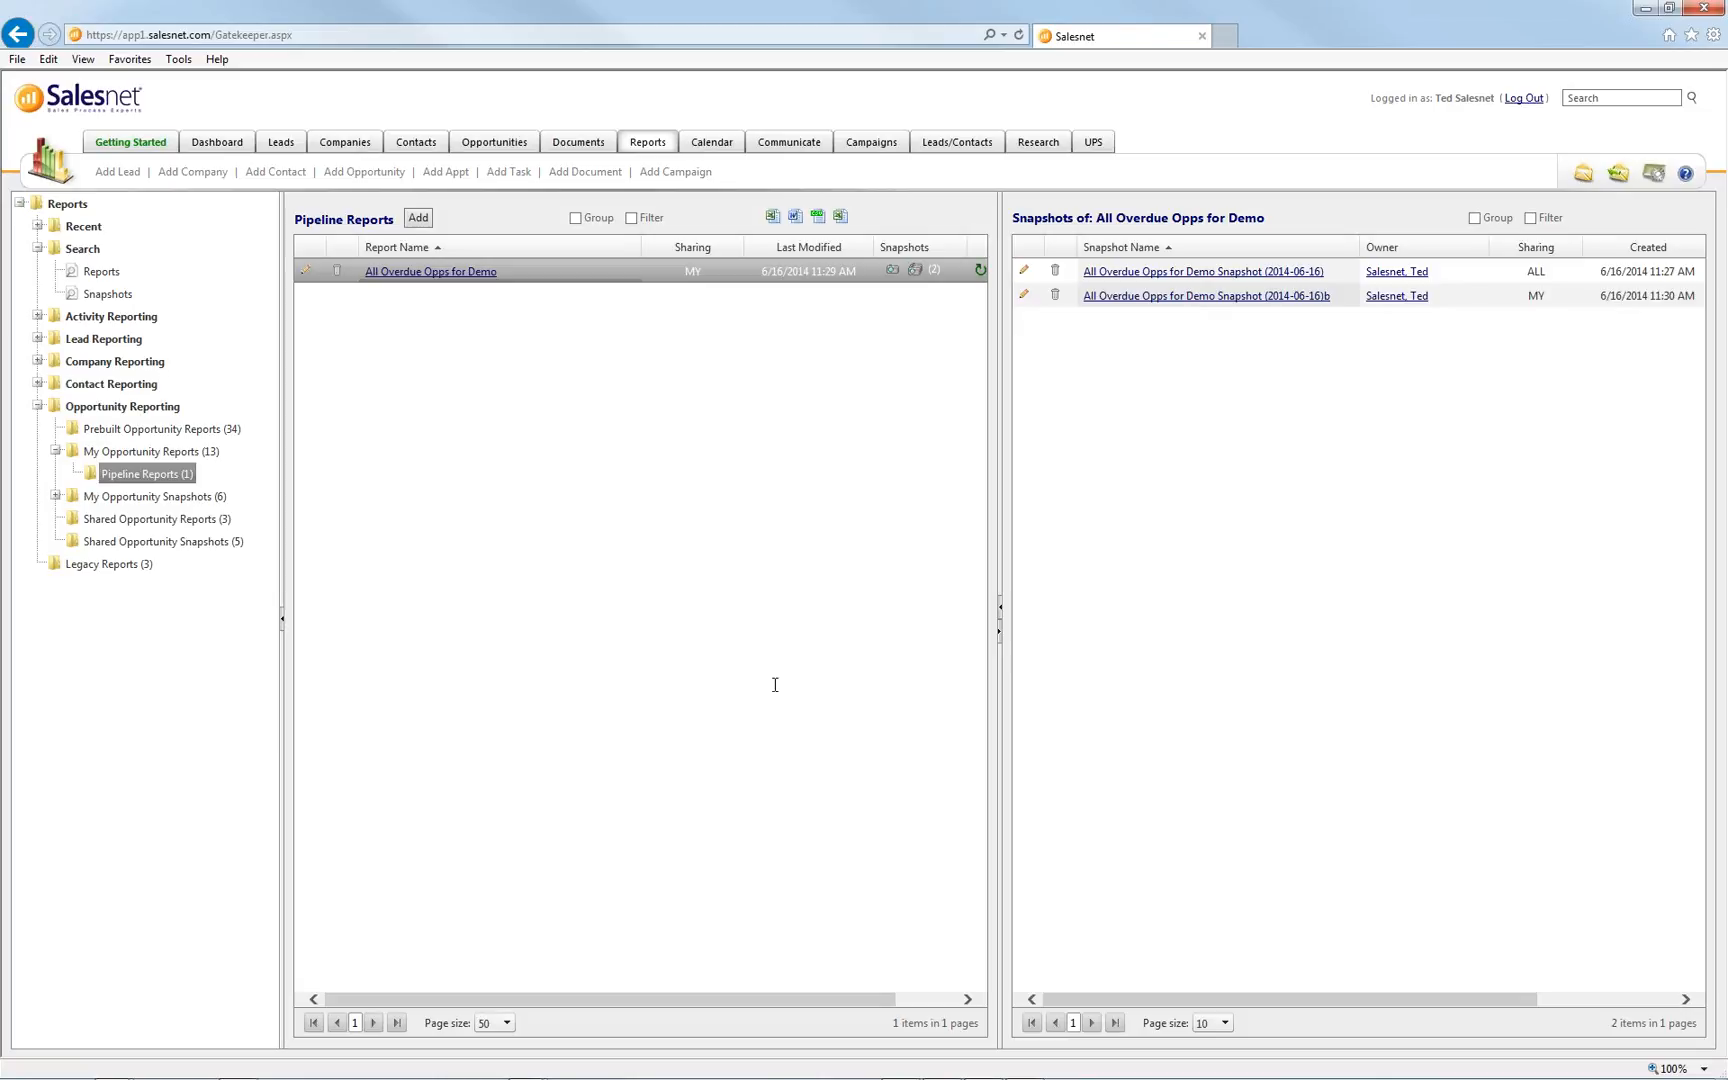
pyautogui.click(1487, 284)
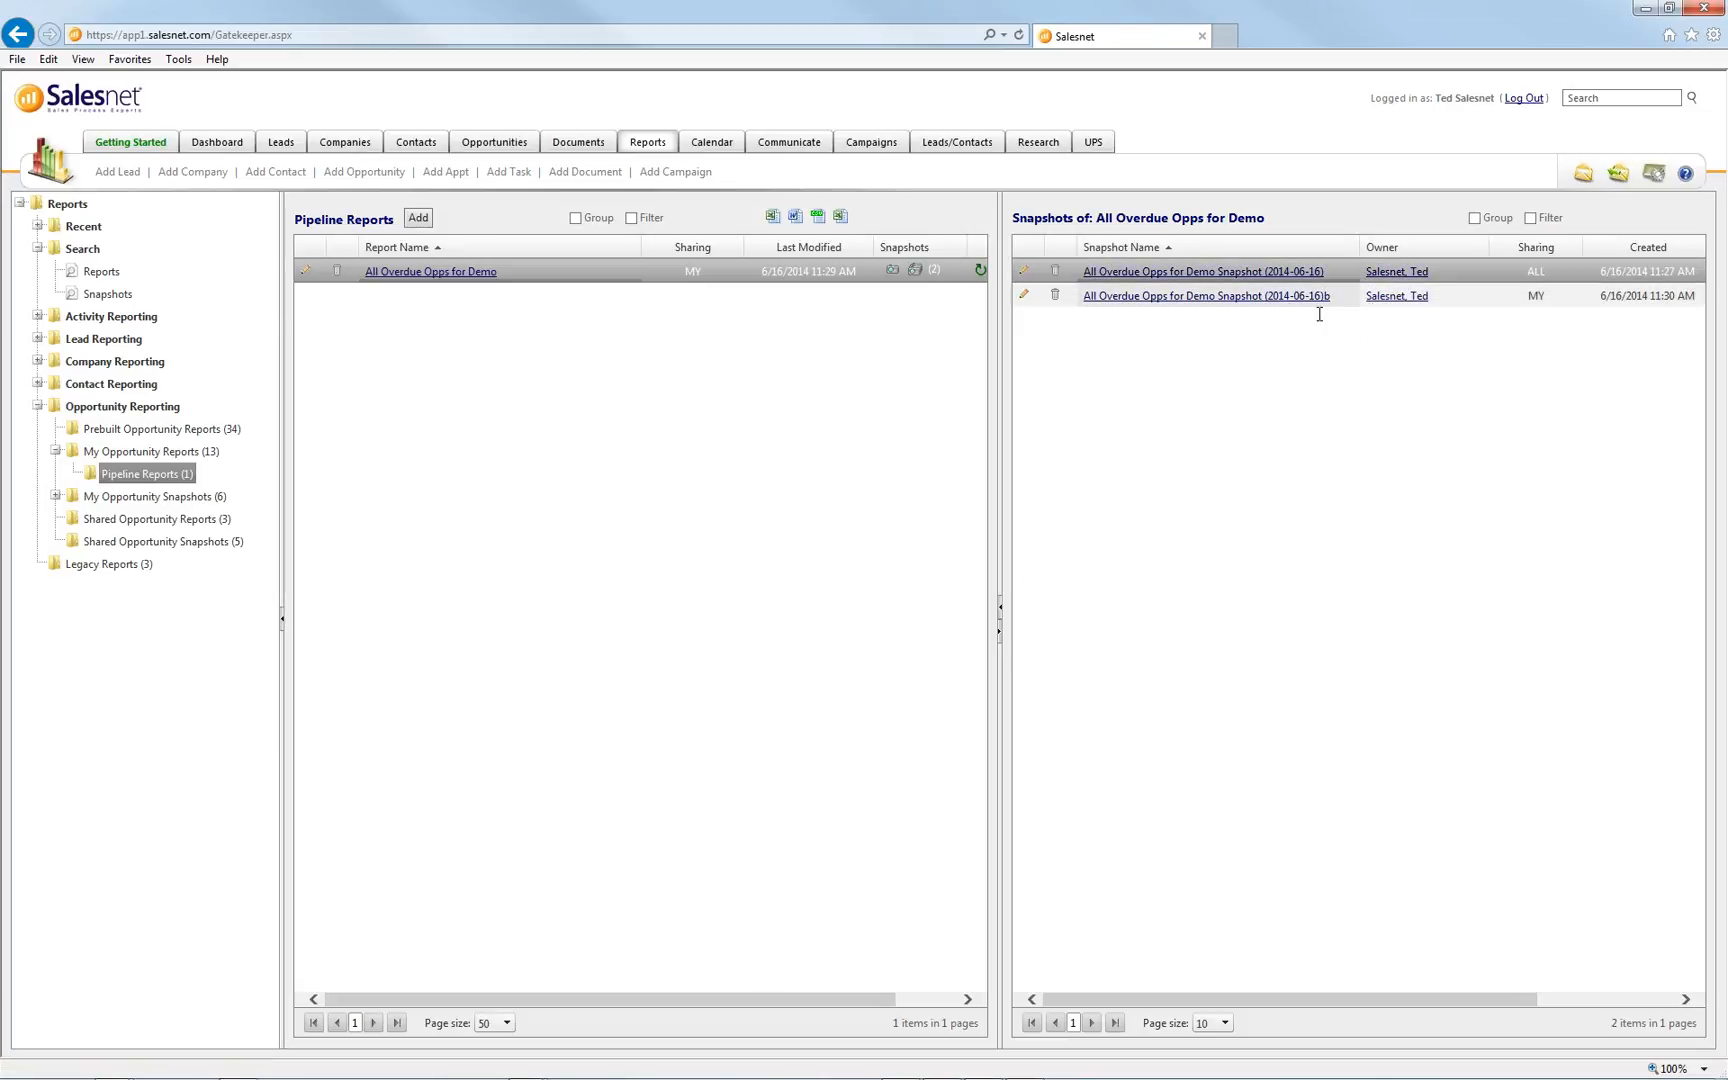
pyautogui.tripleClick(1471, 303)
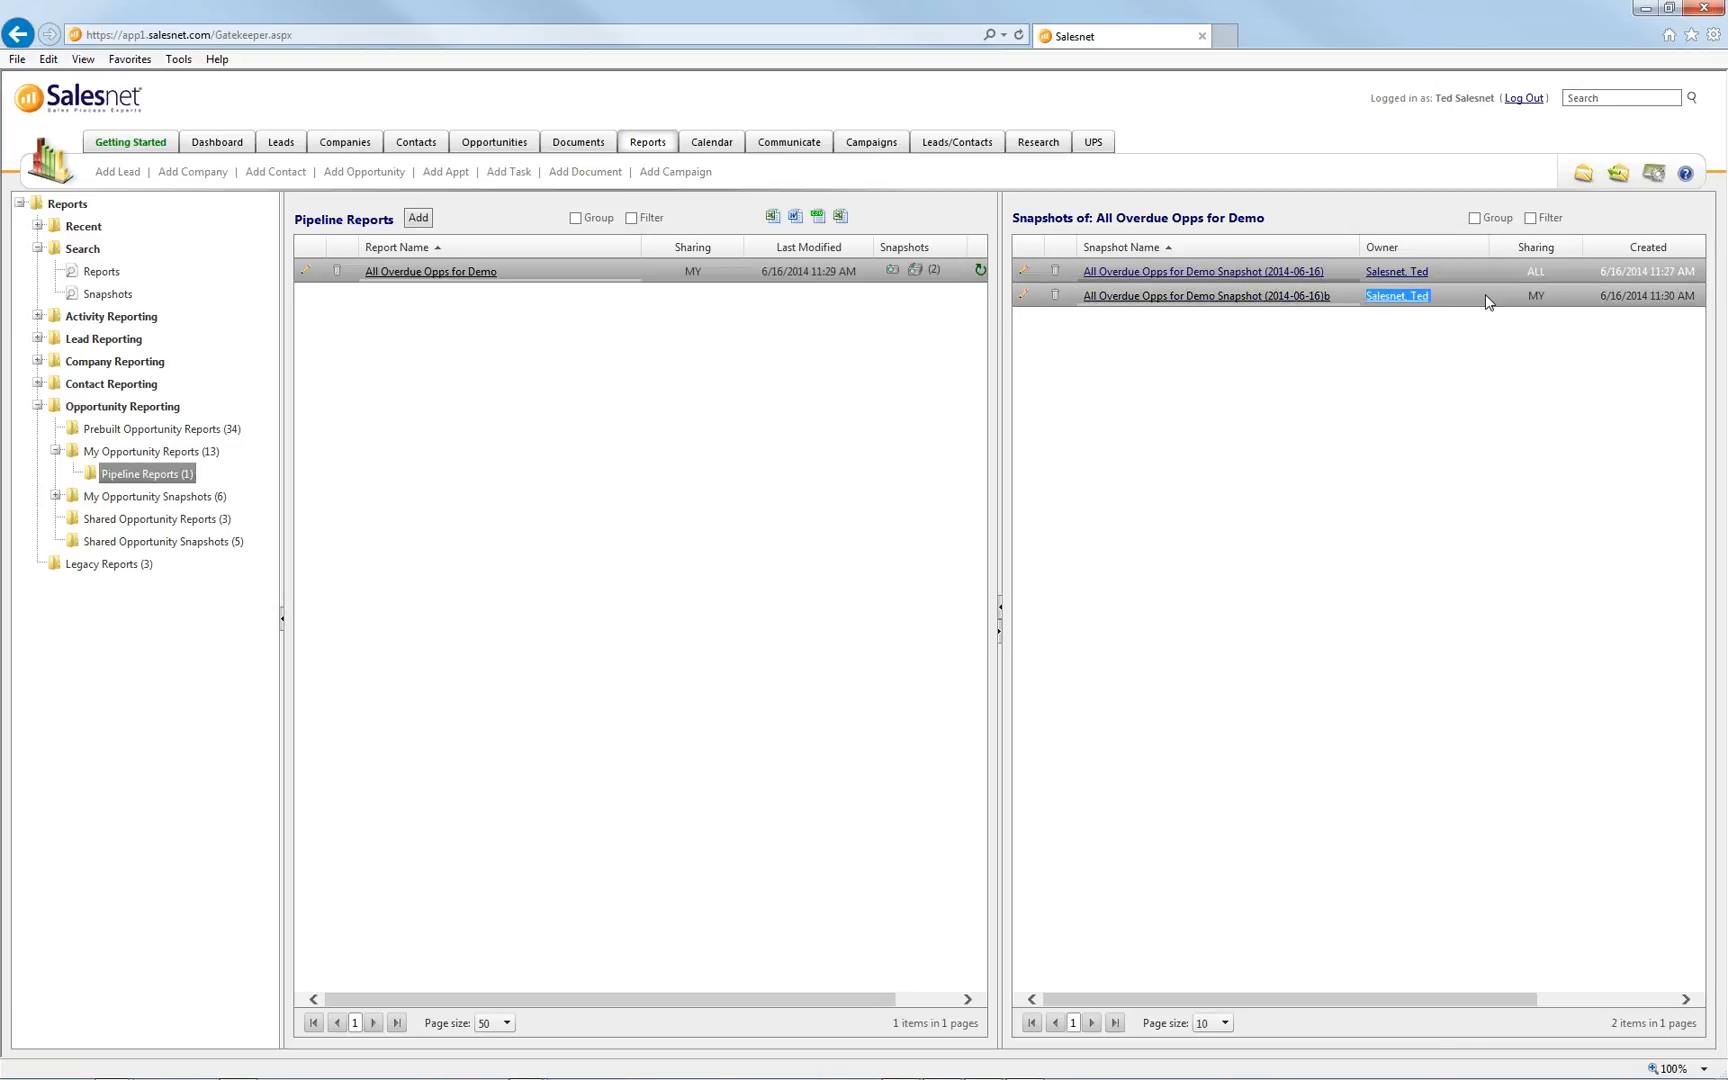
# Open the snapshot comparison setup for the two selected snapshots and check which is primary and which is secondary
pyautogui.rightClick(1487, 300)
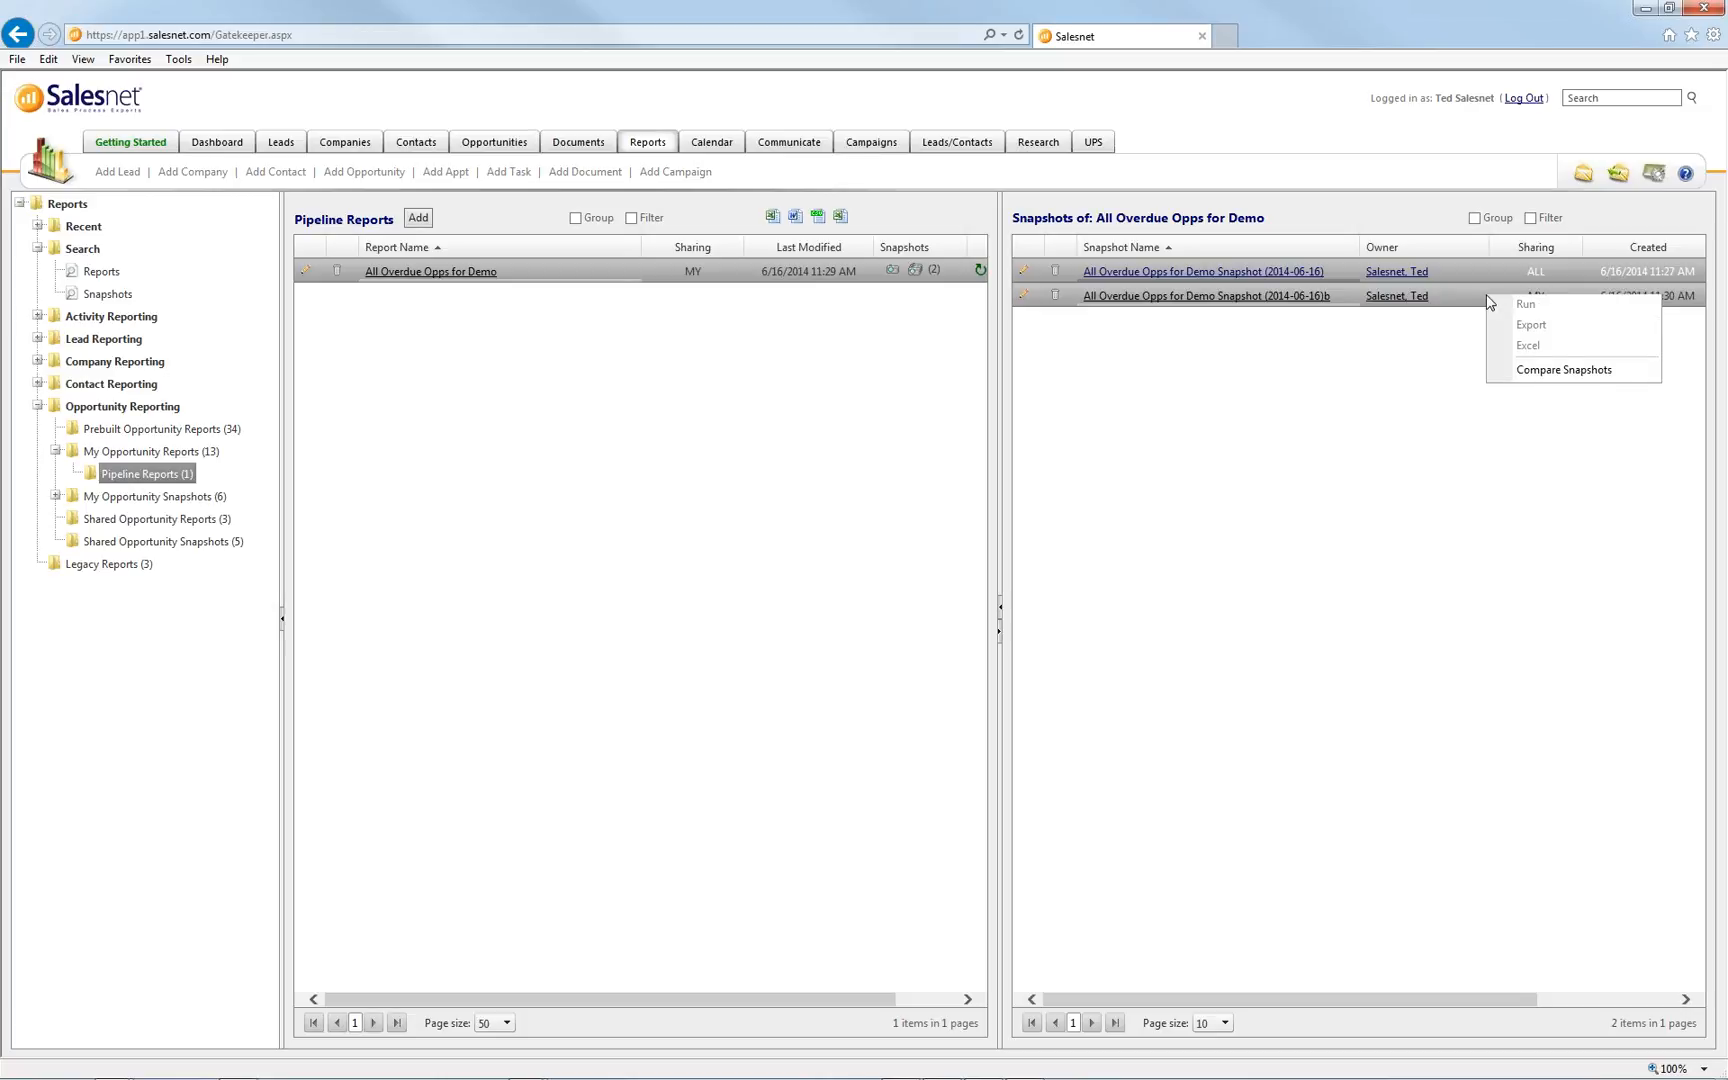
pyautogui.click(1538, 374)
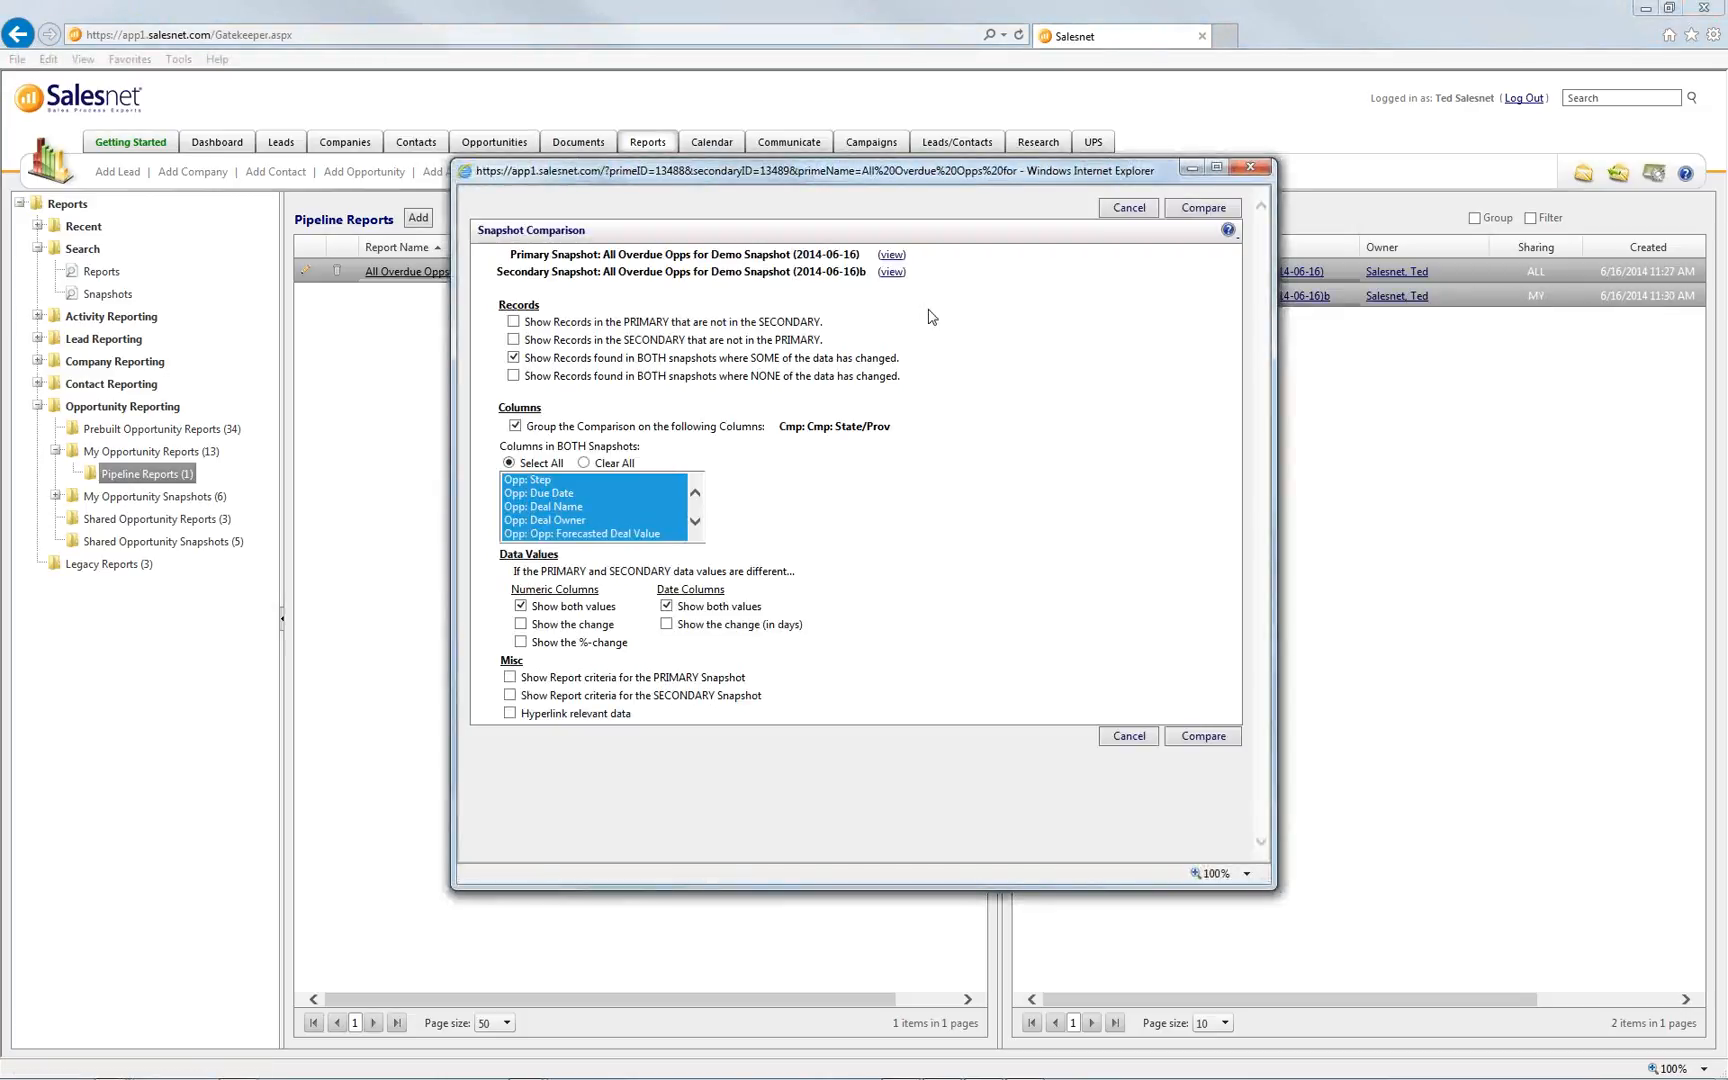
pyautogui.moveTo(512, 254); pyautogui.dragTo(971, 270)
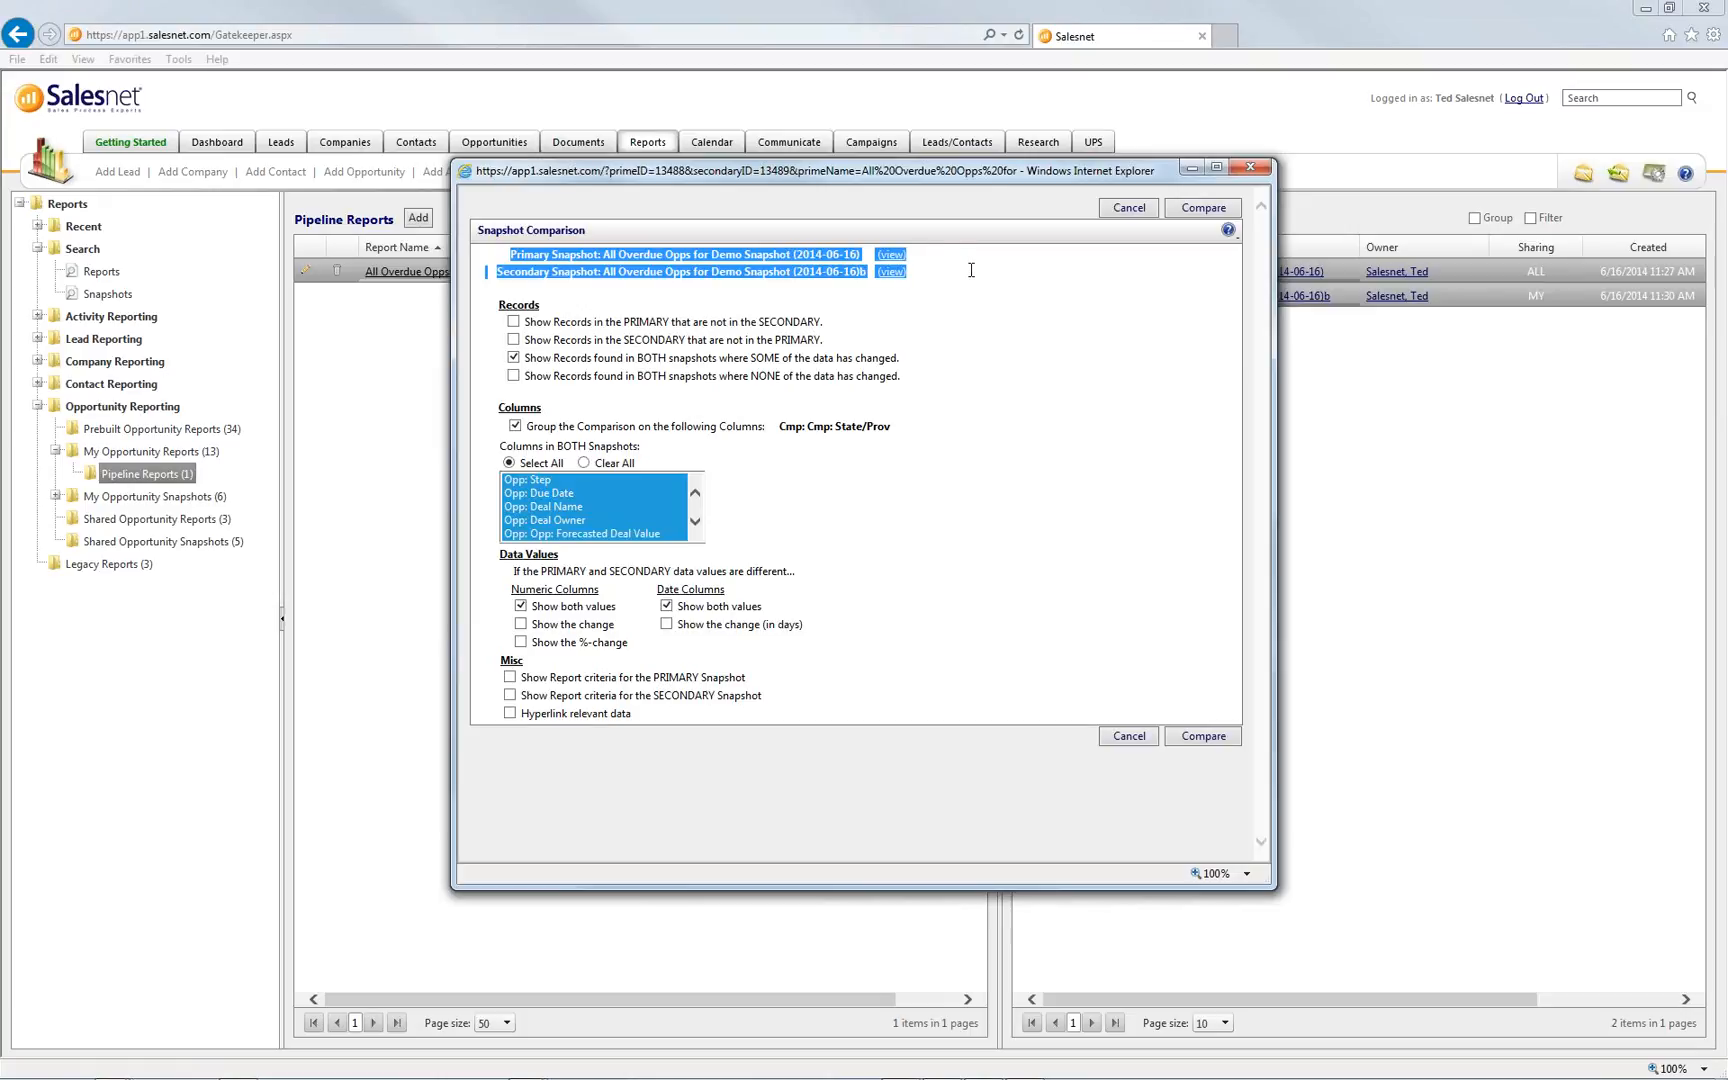
pyautogui.click(975, 281)
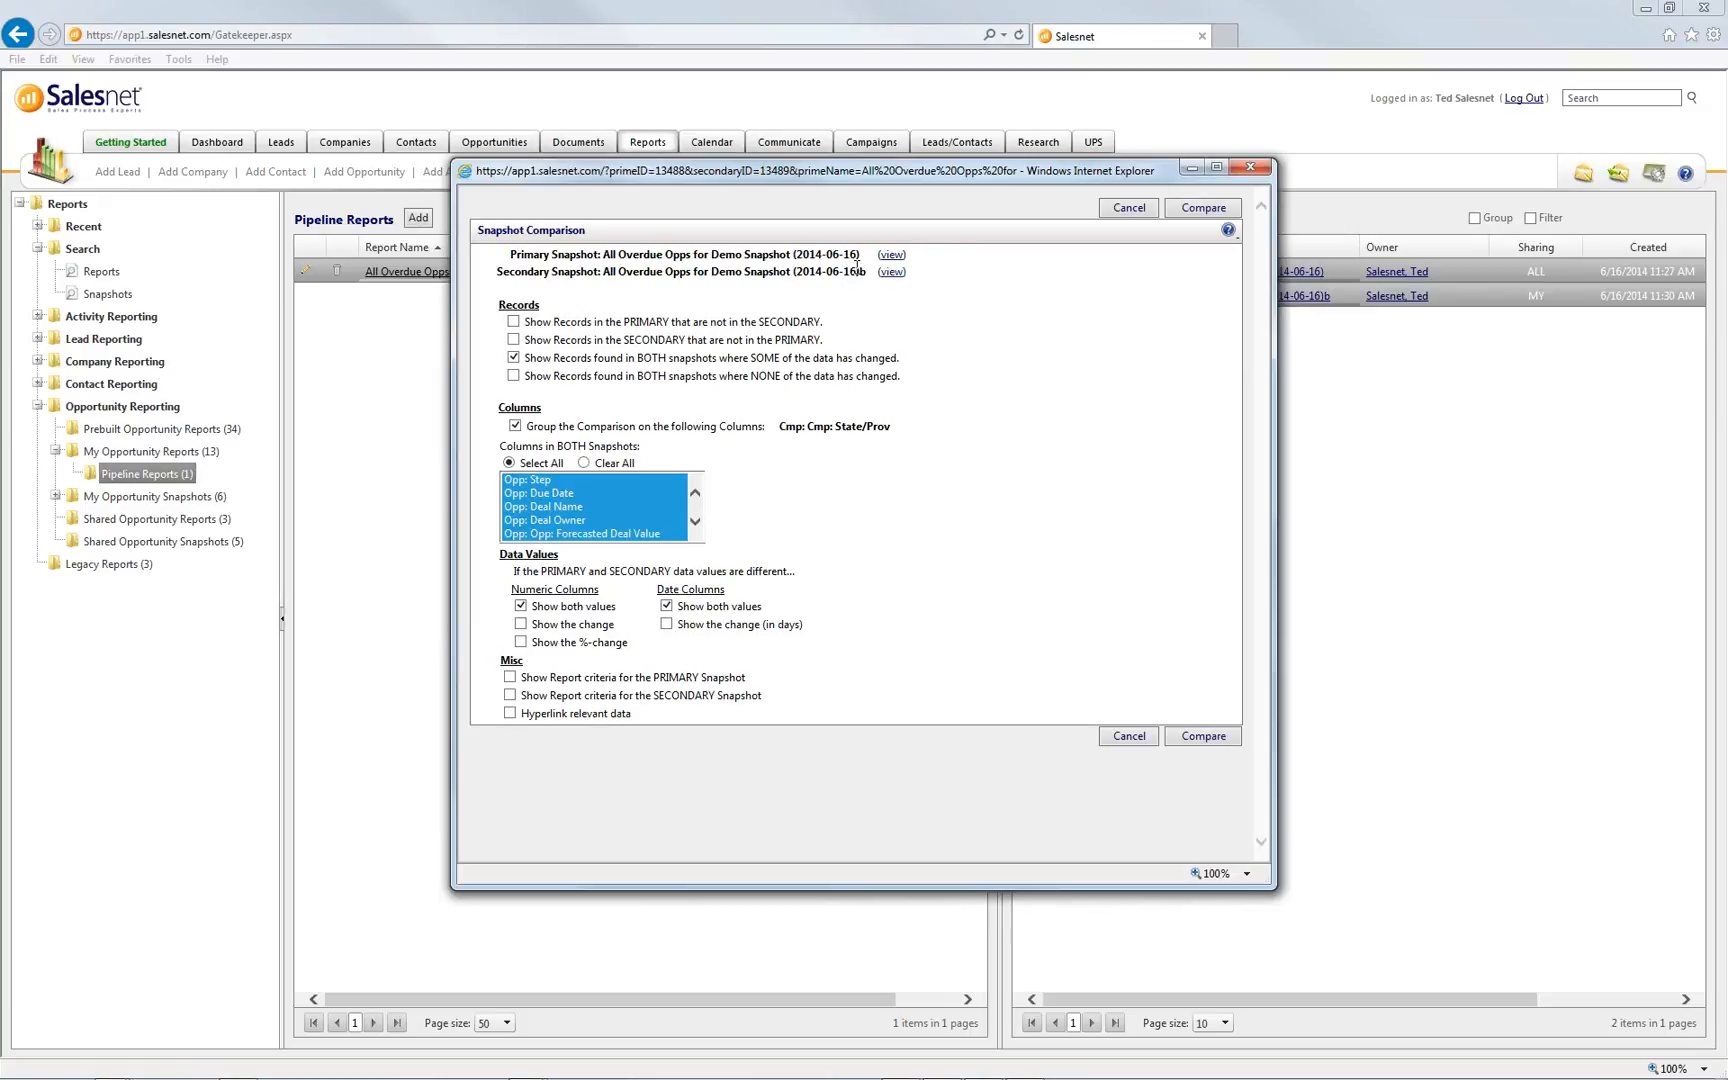
# Include all four record categories, show numeric change, %-change and date change in days, and run the overdue opportunities comparison
pyautogui.click(514, 322)
pyautogui.click(514, 376)
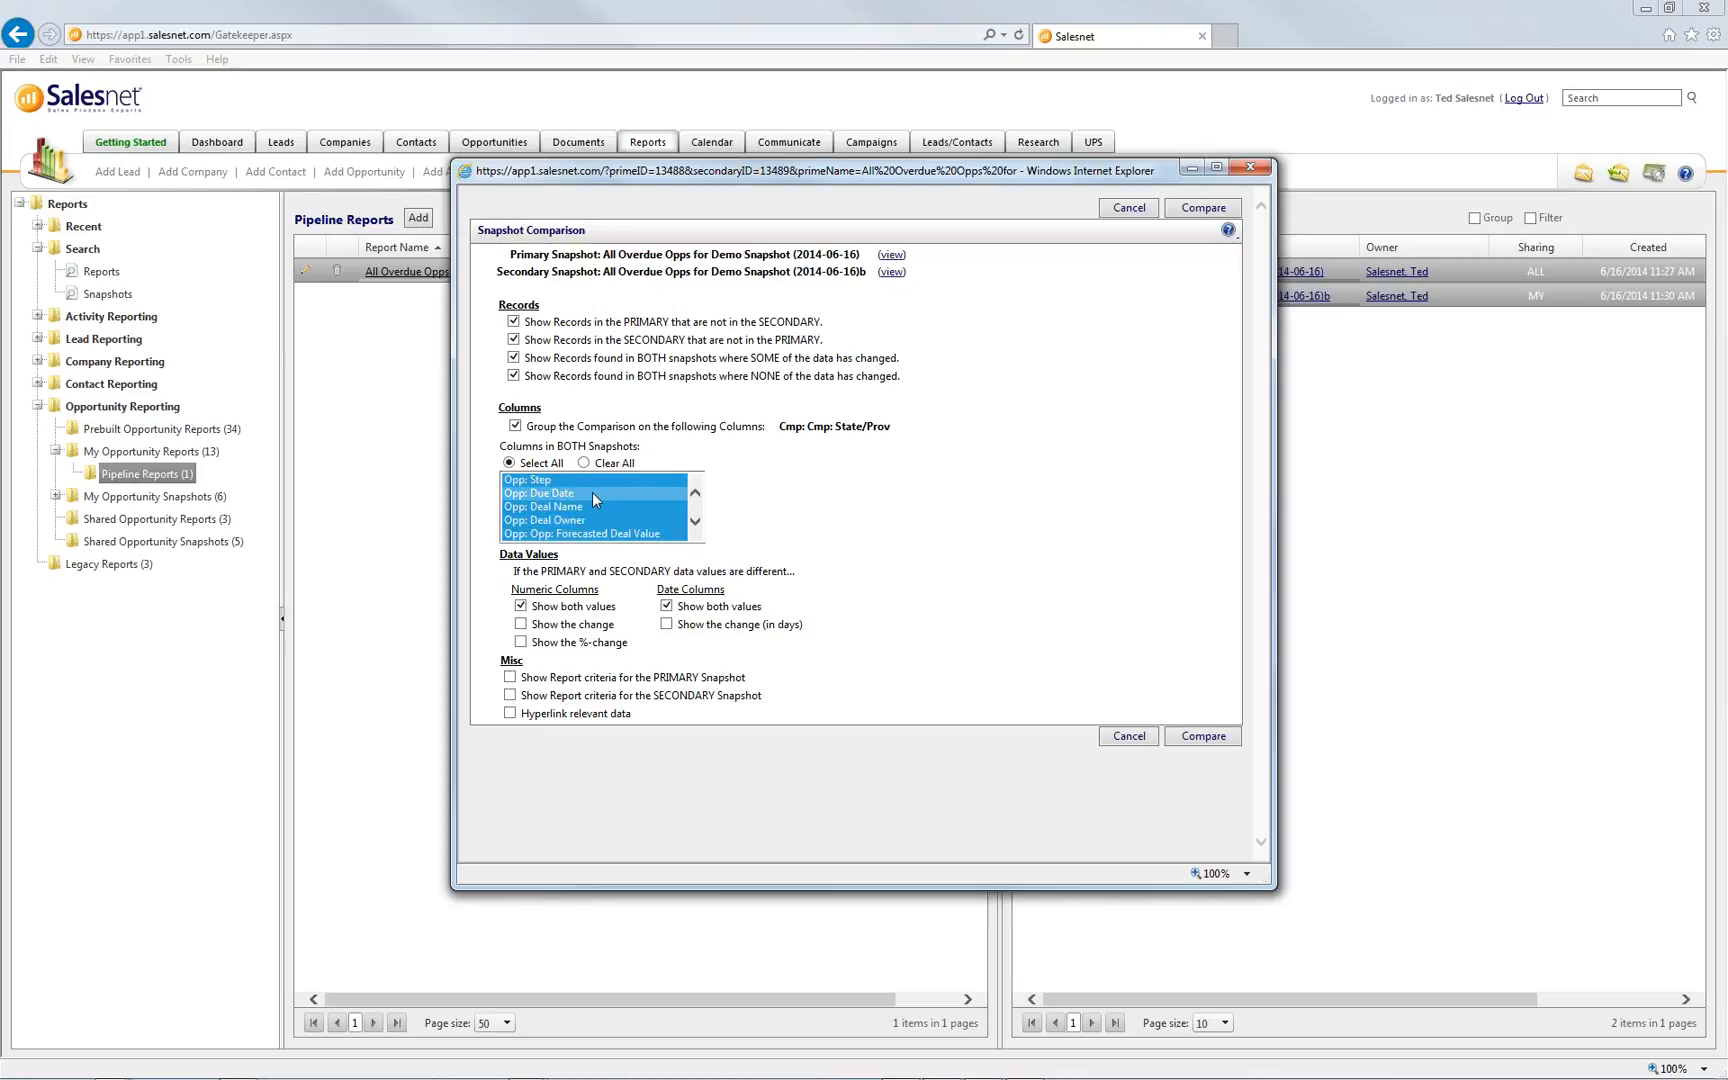
pyautogui.click(520, 625)
pyautogui.click(521, 642)
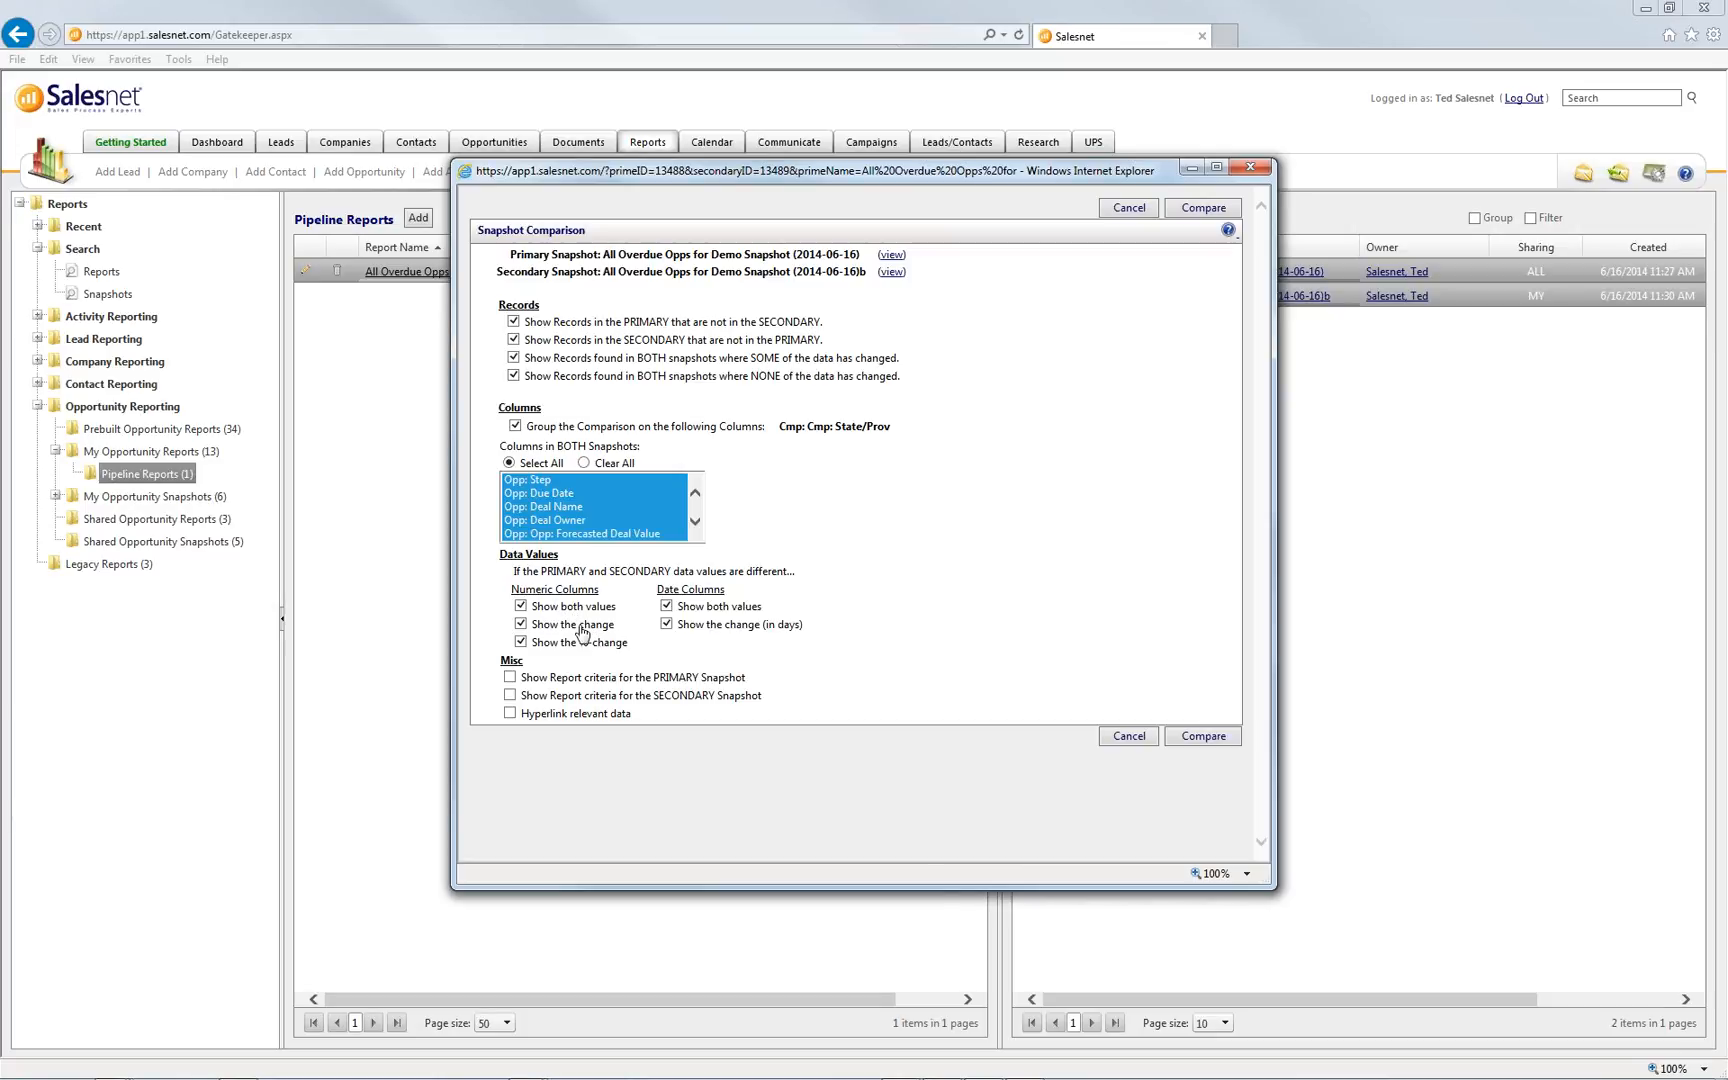
pyautogui.click(1207, 737)
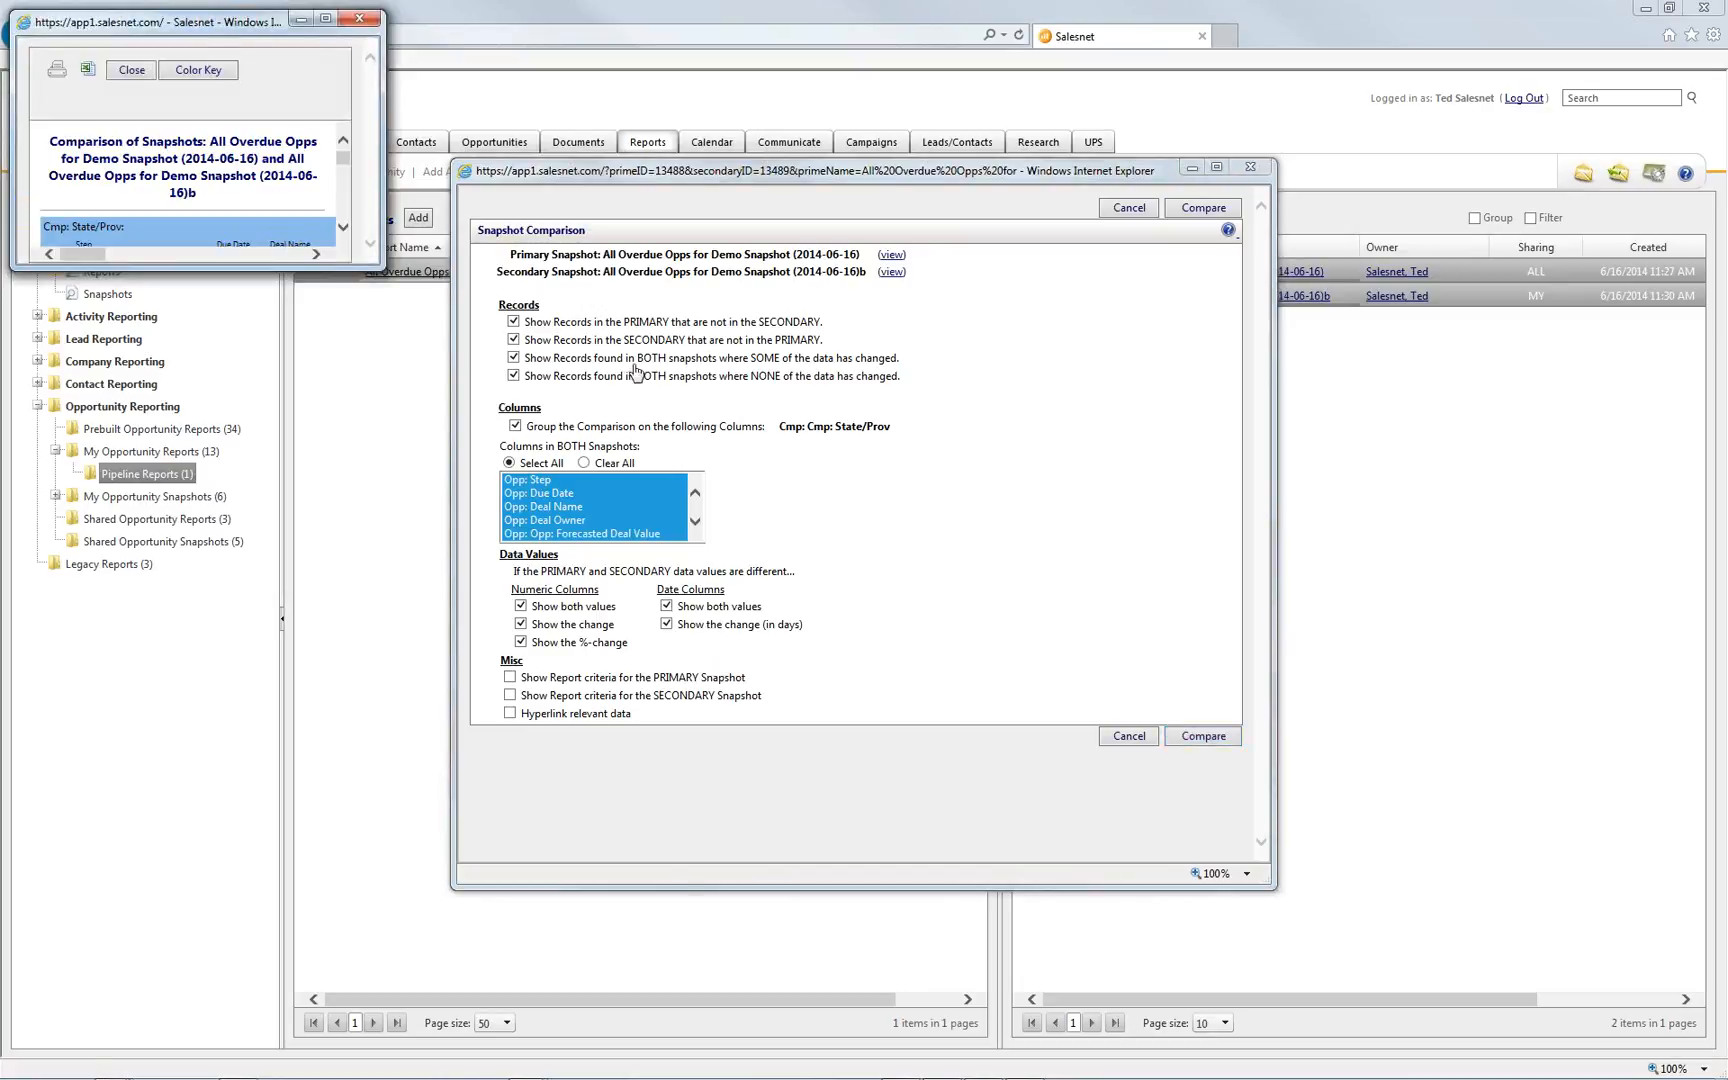
# Enlarge and reposition the comparison report window, and display the comparison color key beside it
pyautogui.moveTo(372, 265); pyautogui.dragTo(1410, 836)
pyautogui.moveTo(1122, 37); pyautogui.dragTo(1384, 222)
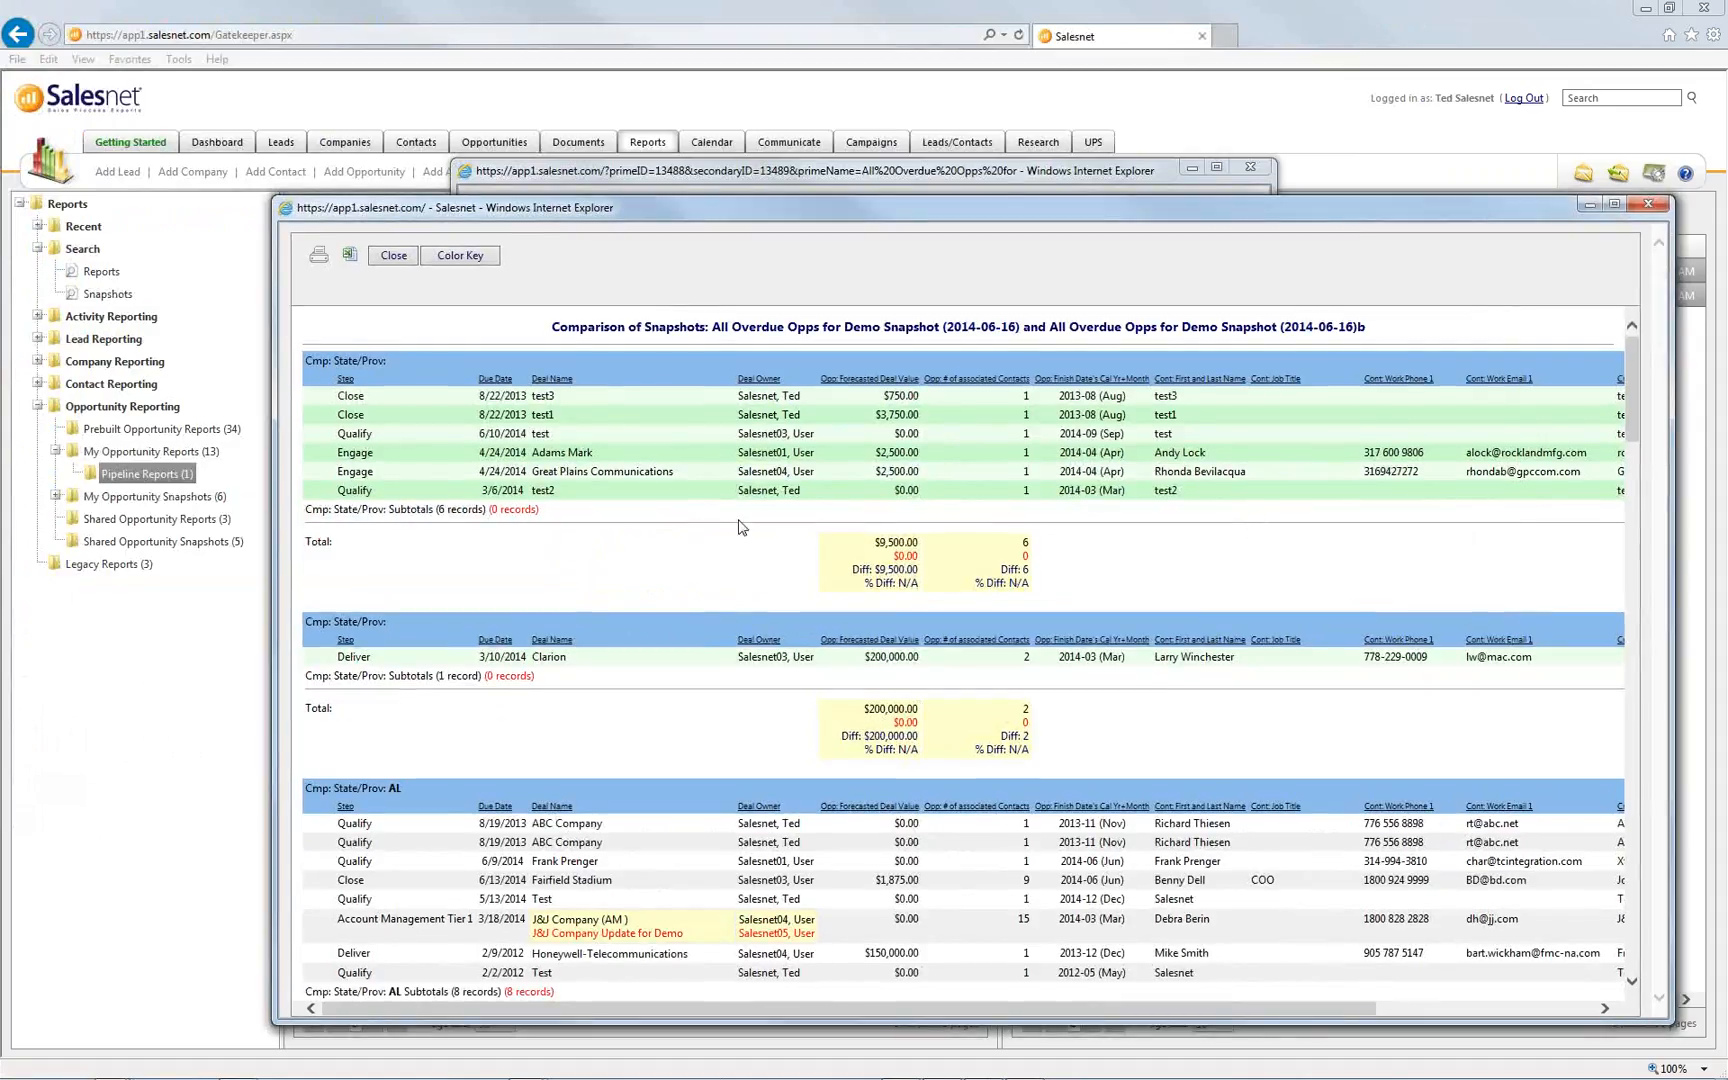
pyautogui.click(463, 257)
pyautogui.moveTo(735, 215); pyautogui.dragTo(778, 210)
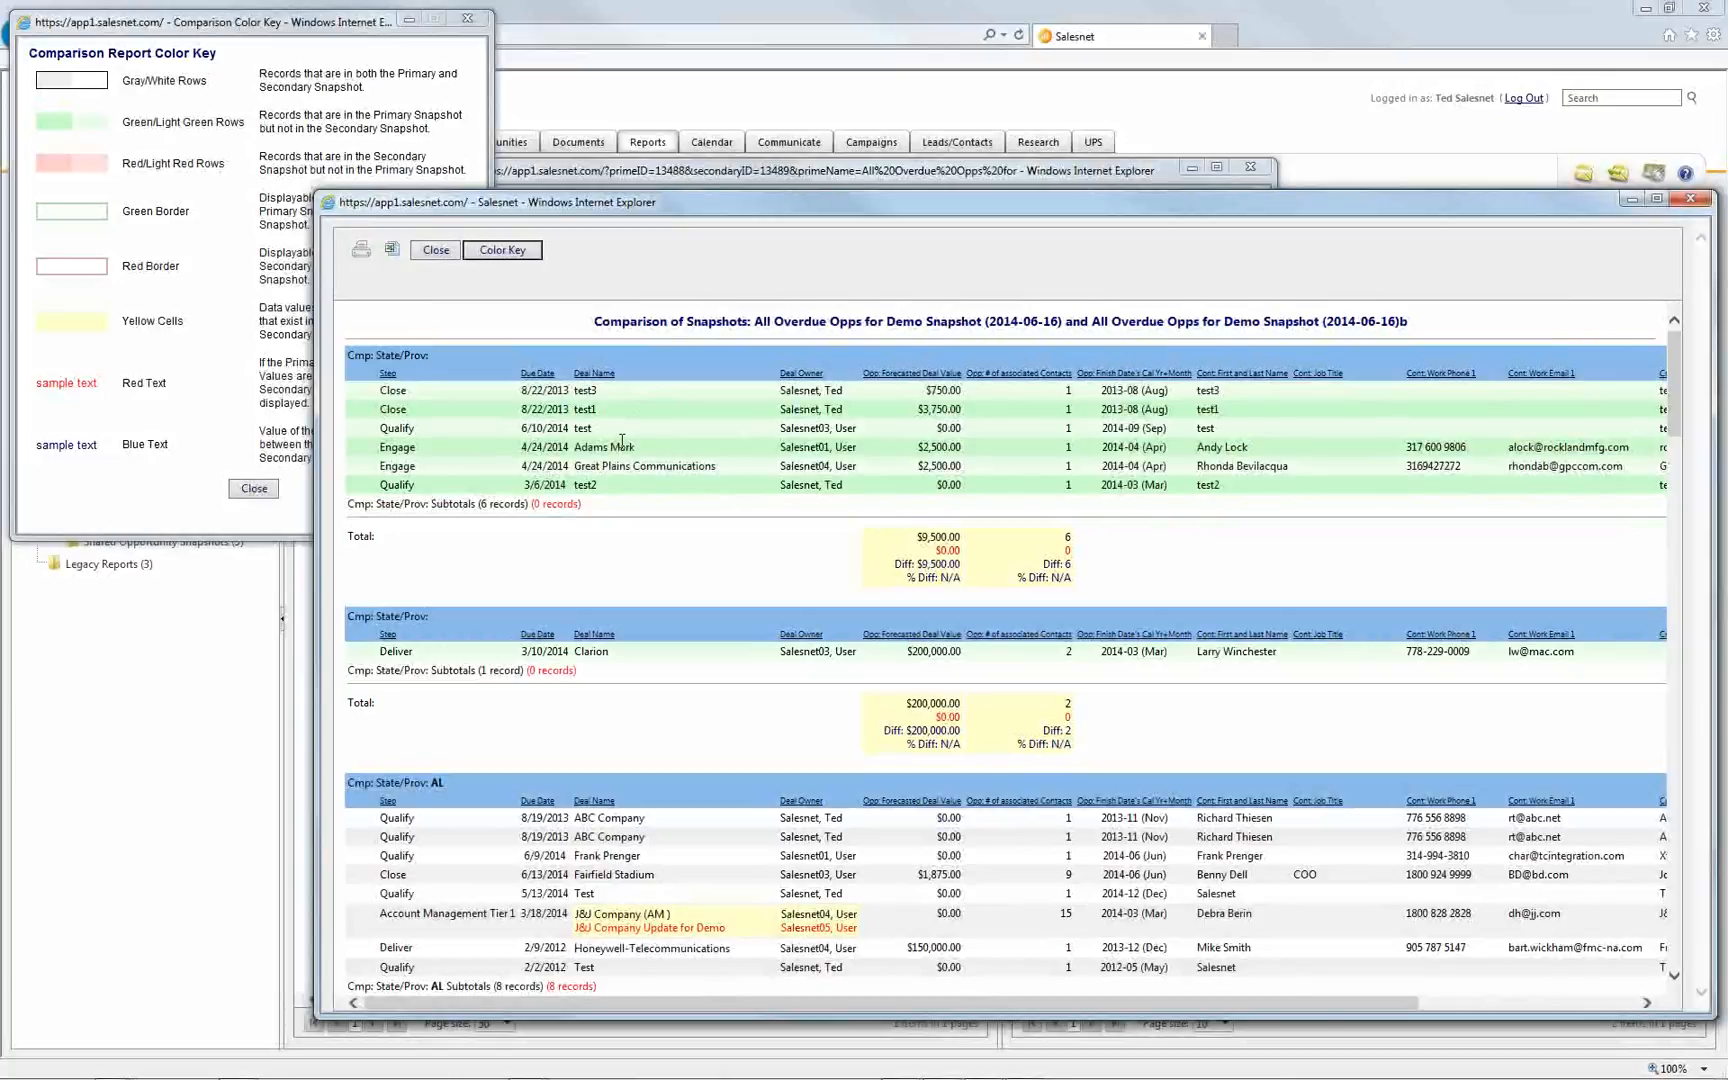
# Examine the comparison report's title and its AL and CA groups for changed and missing records against the color key
pyautogui.moveTo(1056, 329); pyautogui.dragTo(989, 328)
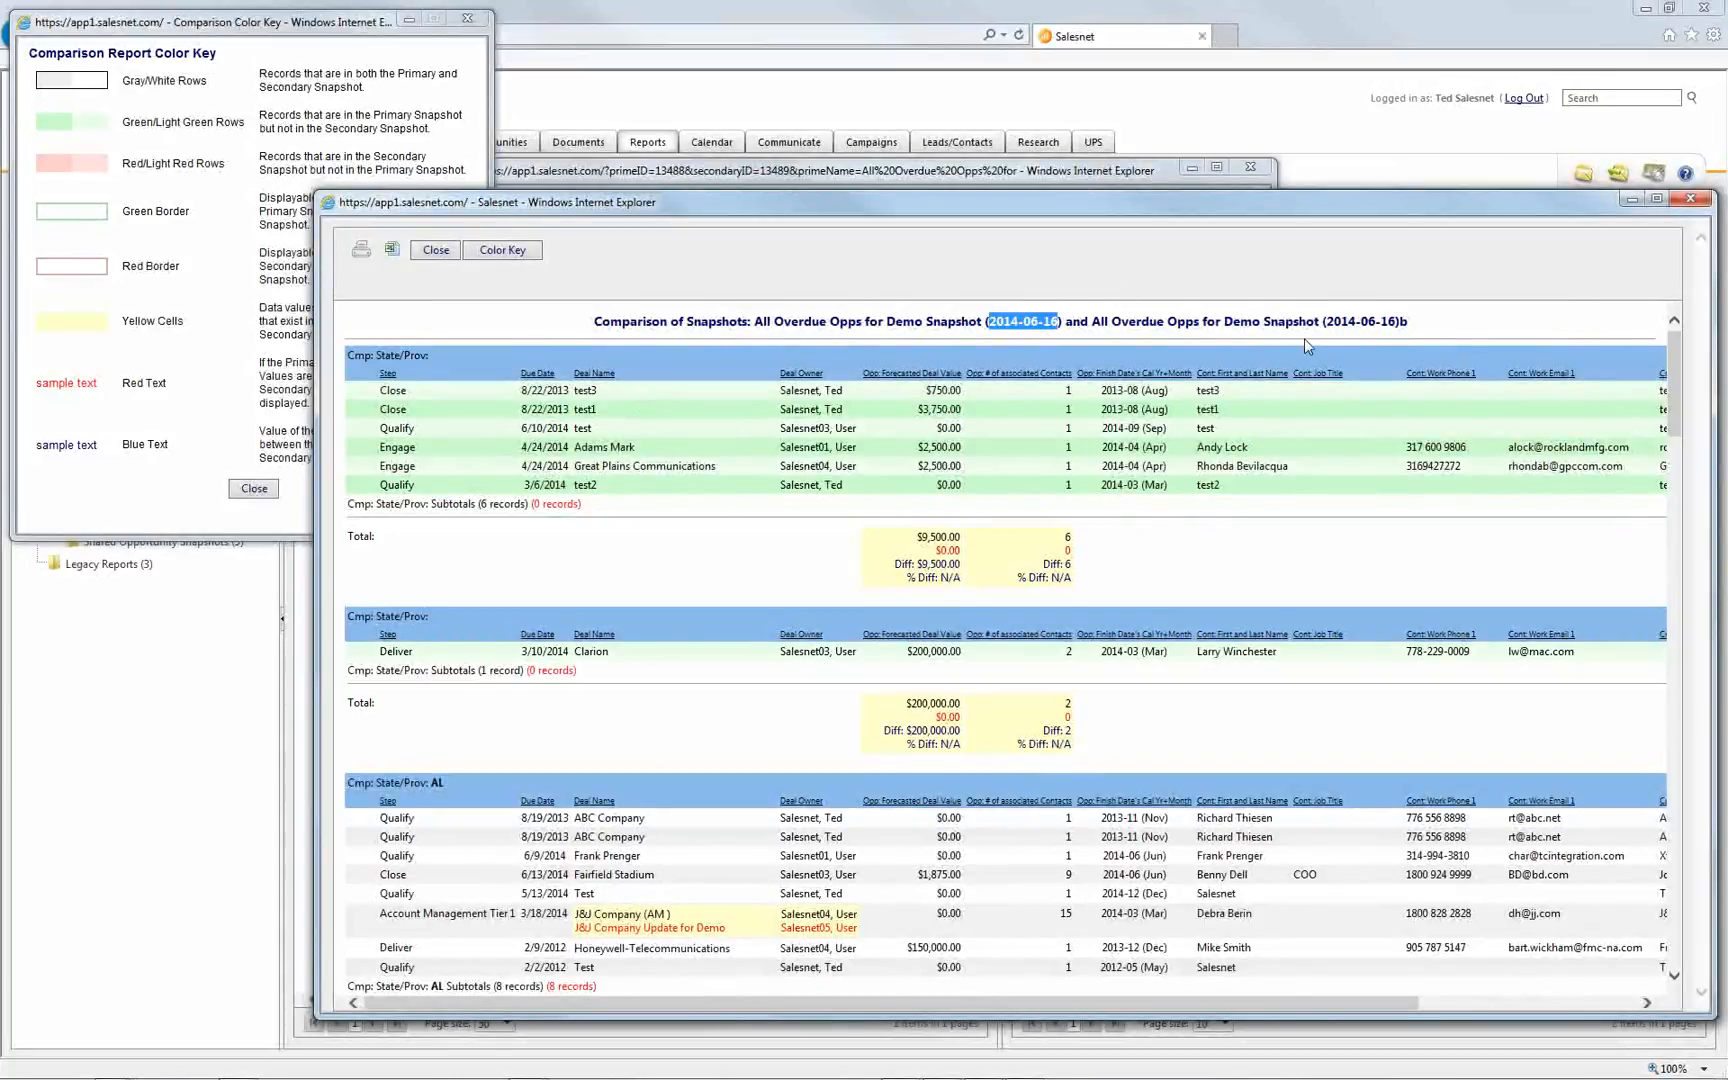
pyautogui.moveTo(1409, 324); pyautogui.dragTo(1362, 325)
pyautogui.click(1207, 554)
pyautogui.scroll(-3, 1195, 580)
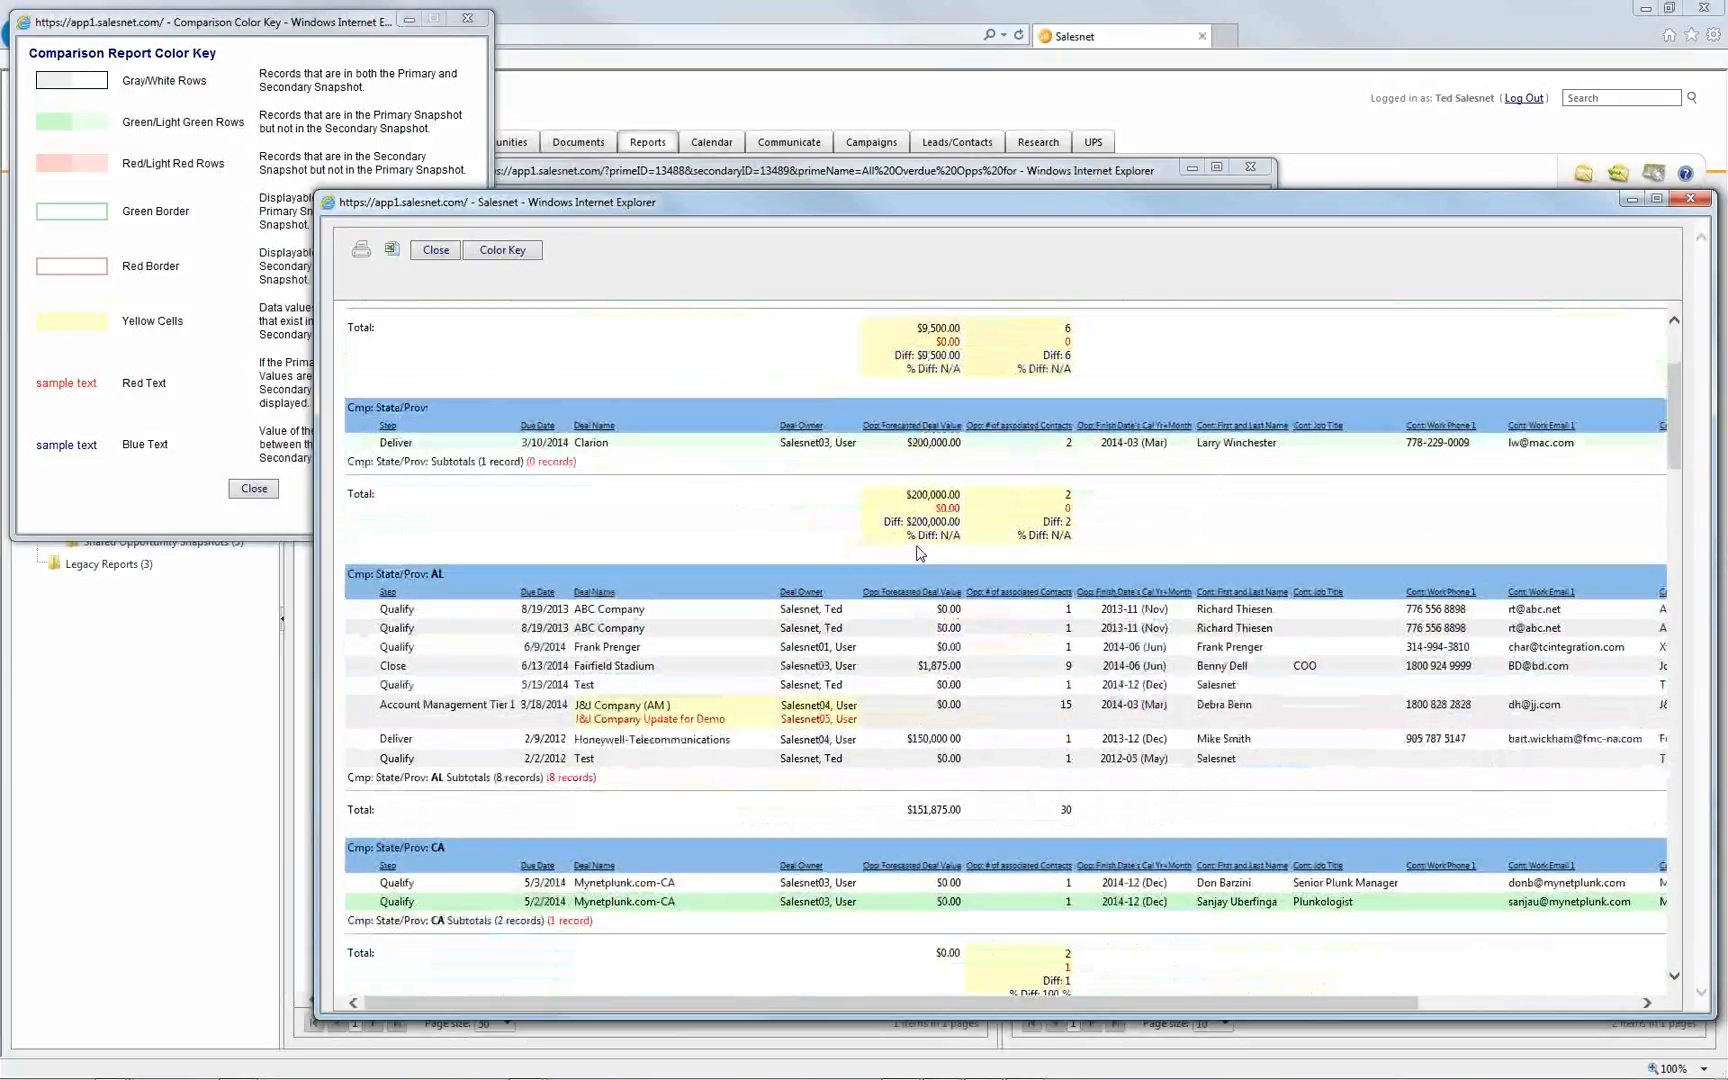
pyautogui.scroll(-3, 1130, 520)
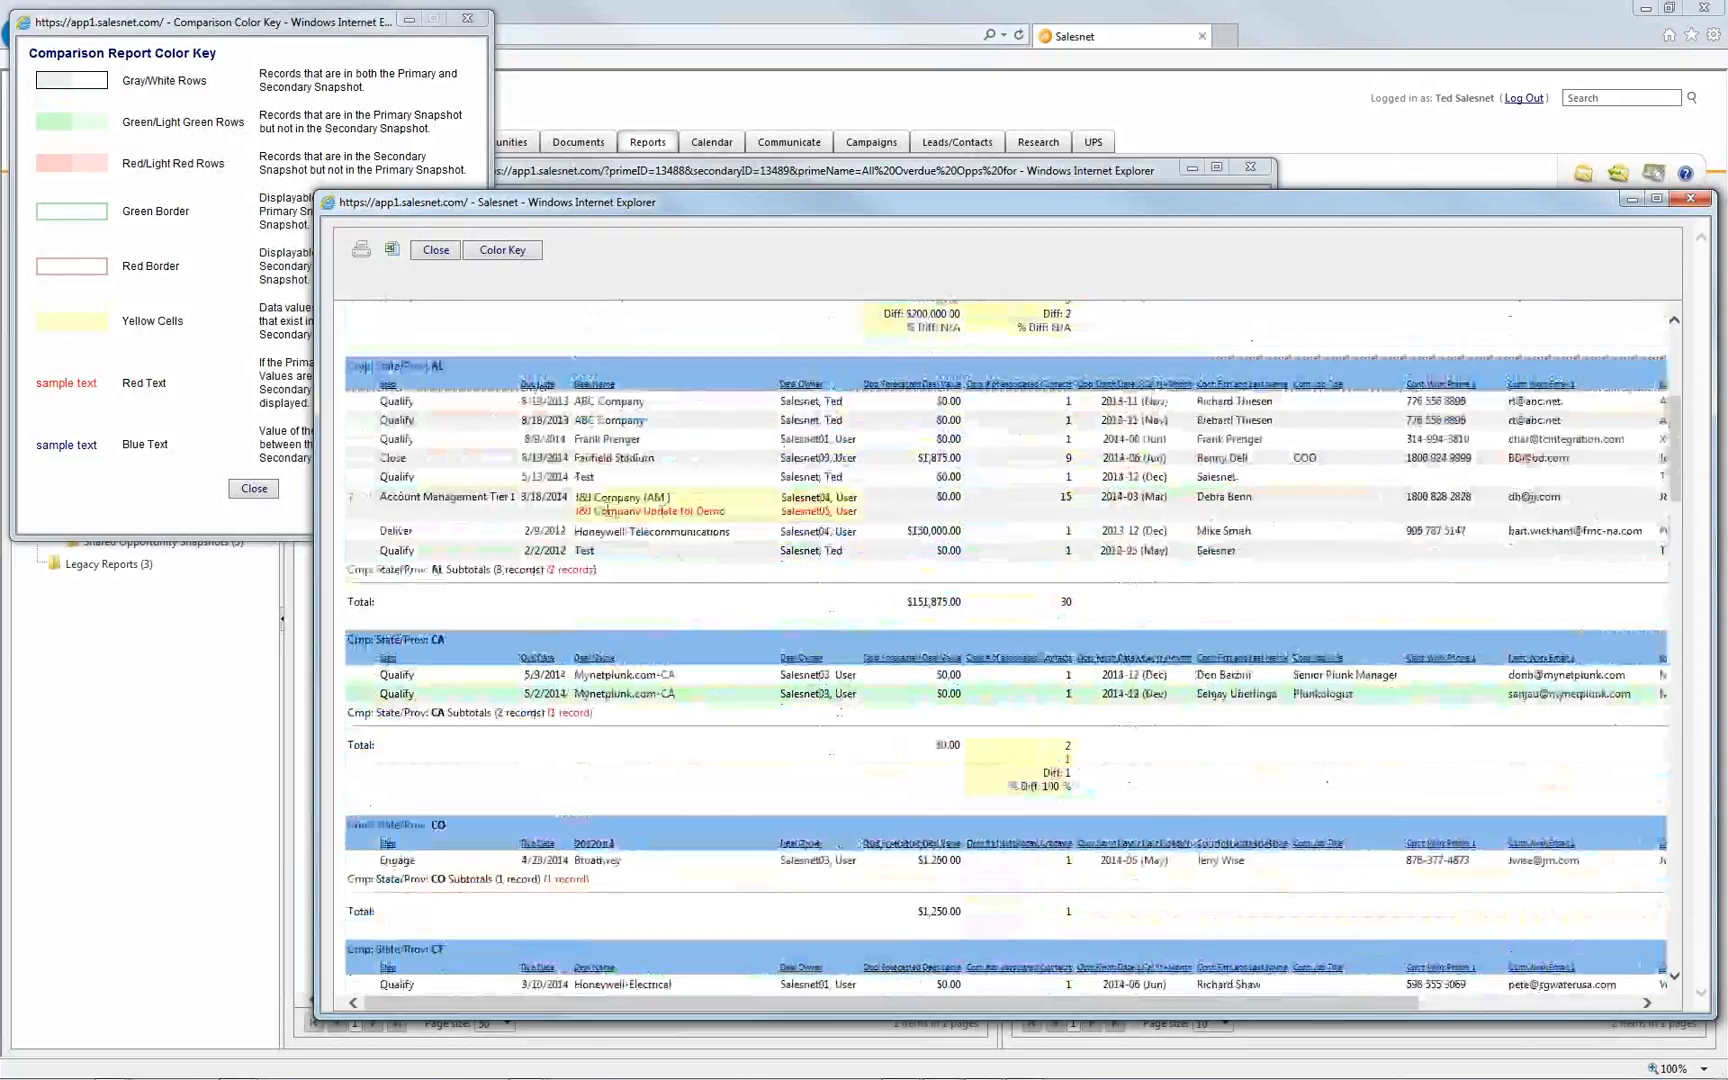
pyautogui.moveTo(576, 511); pyautogui.dragTo(854, 515)
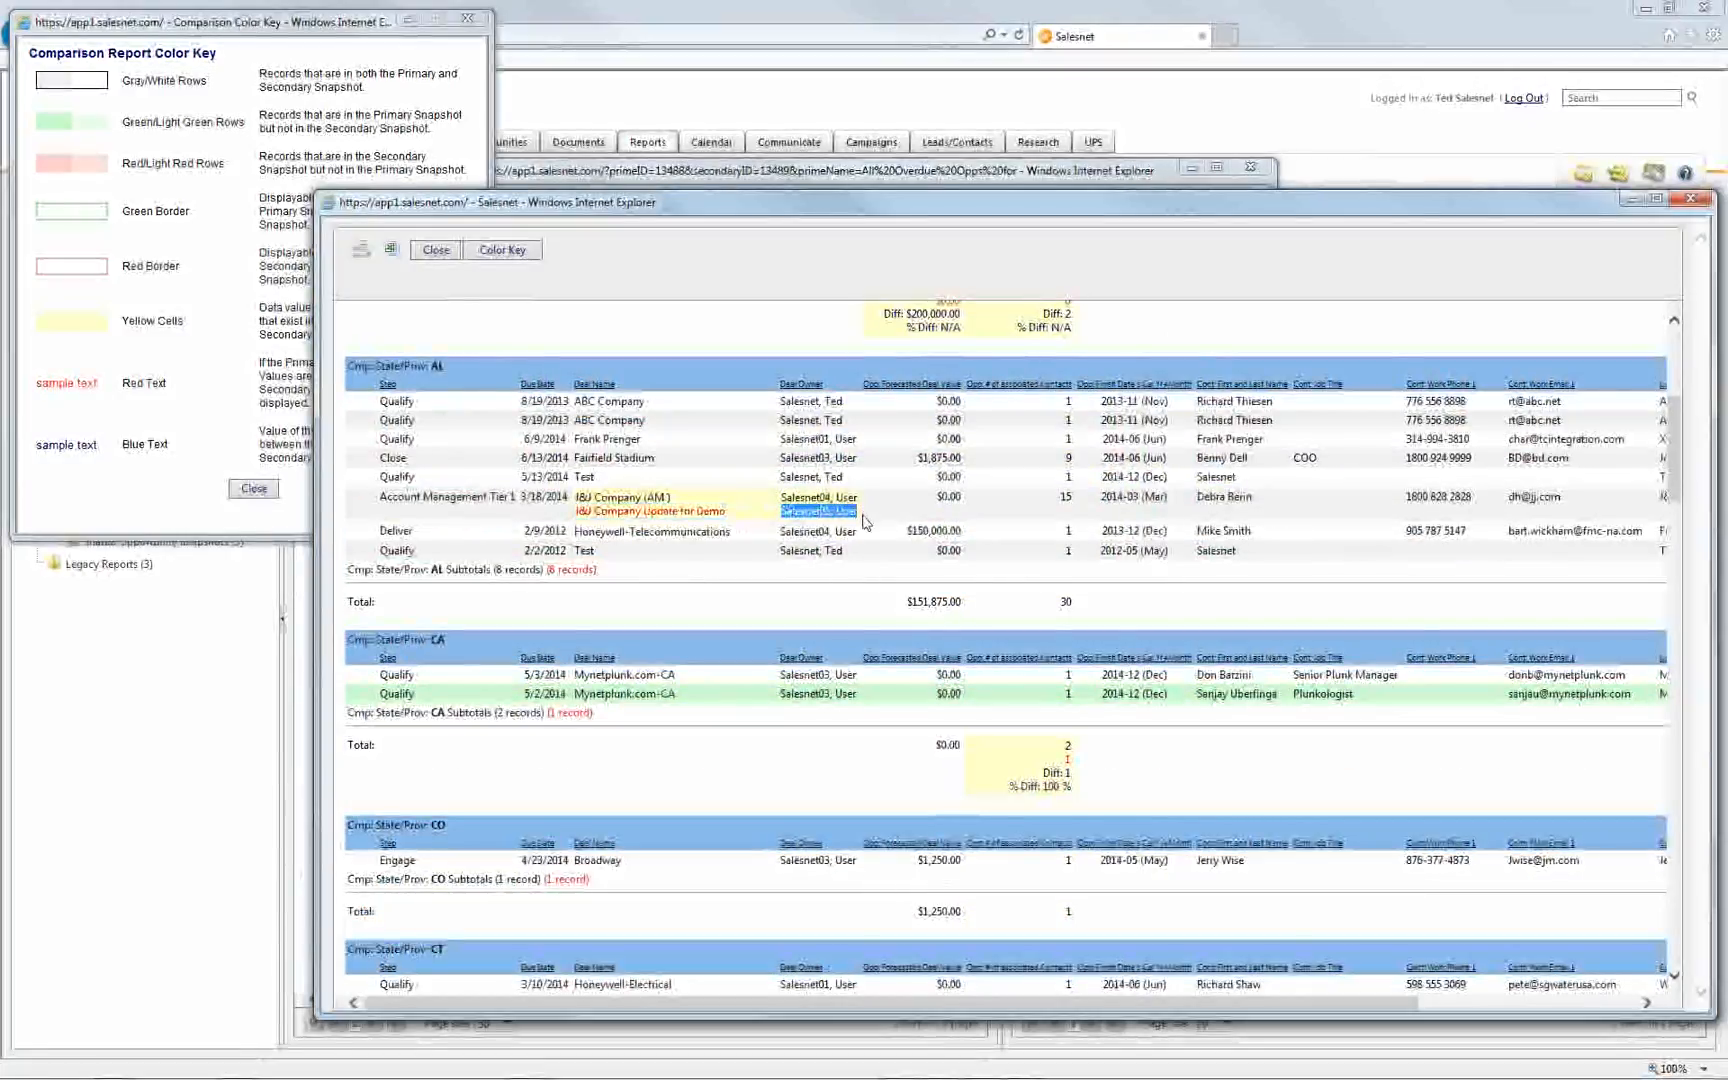
pyautogui.click(861, 770)
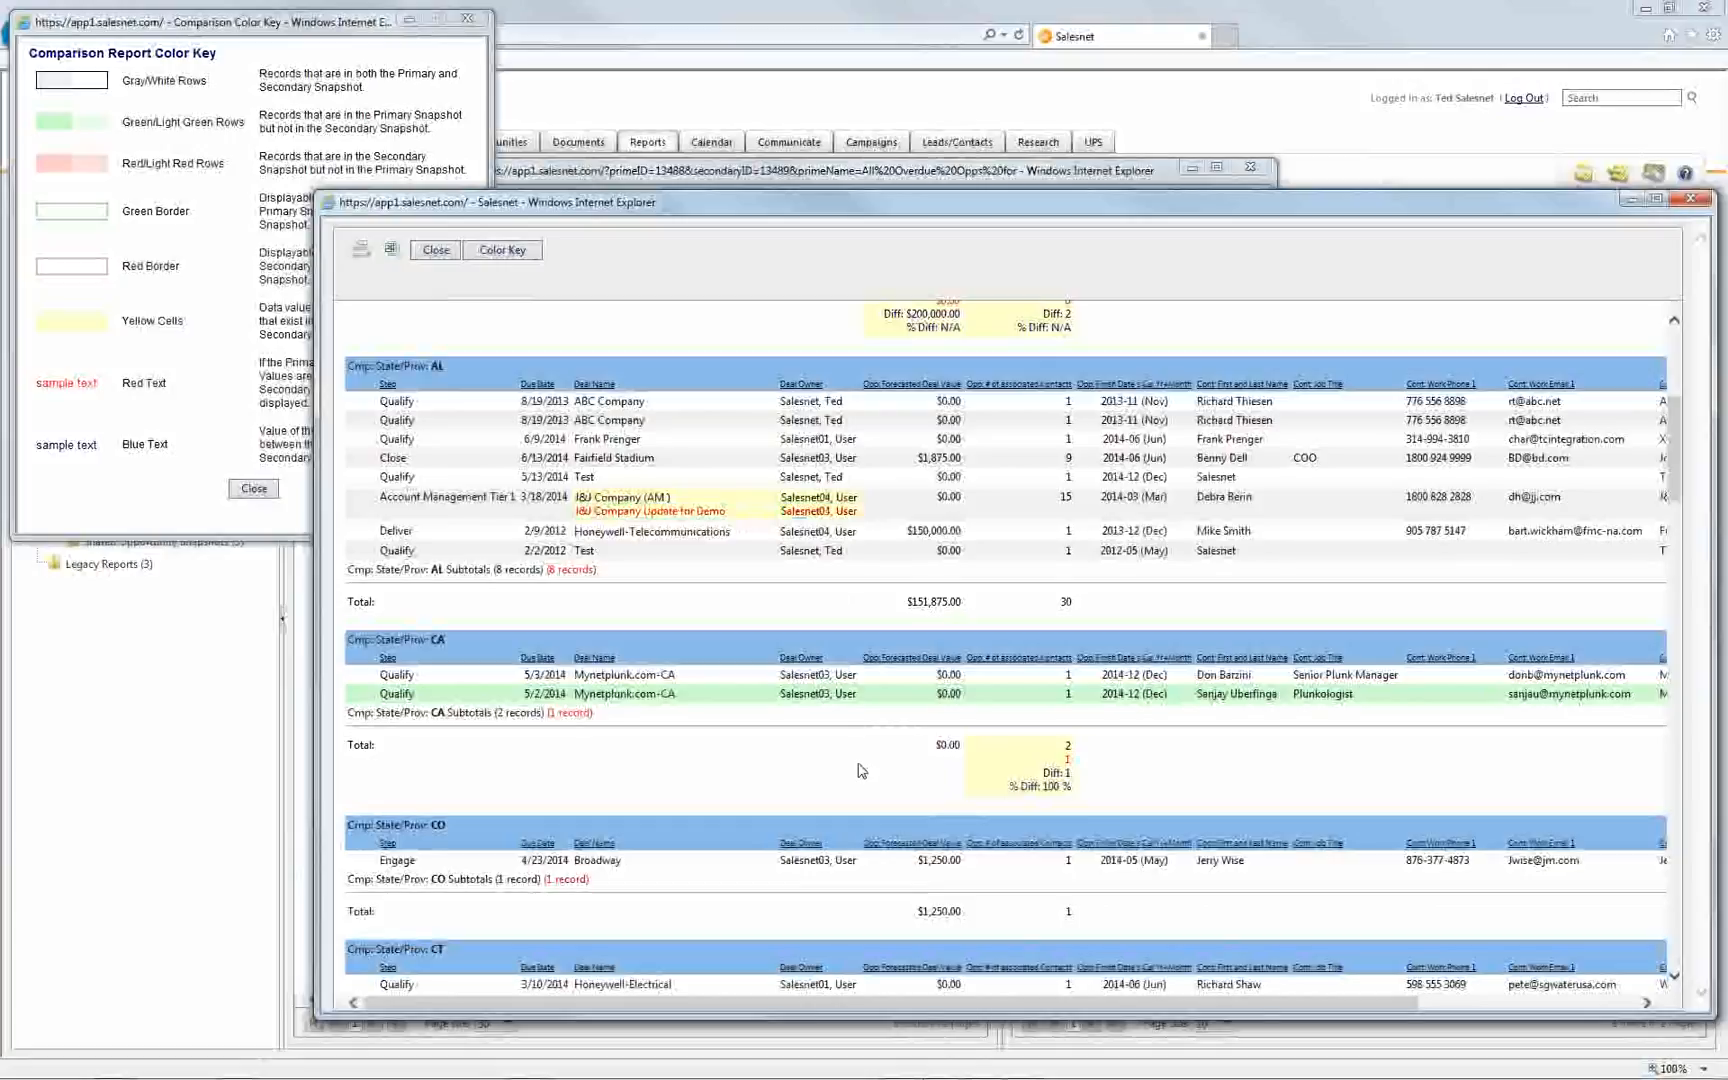
pyautogui.scroll(-2, 850, 760)
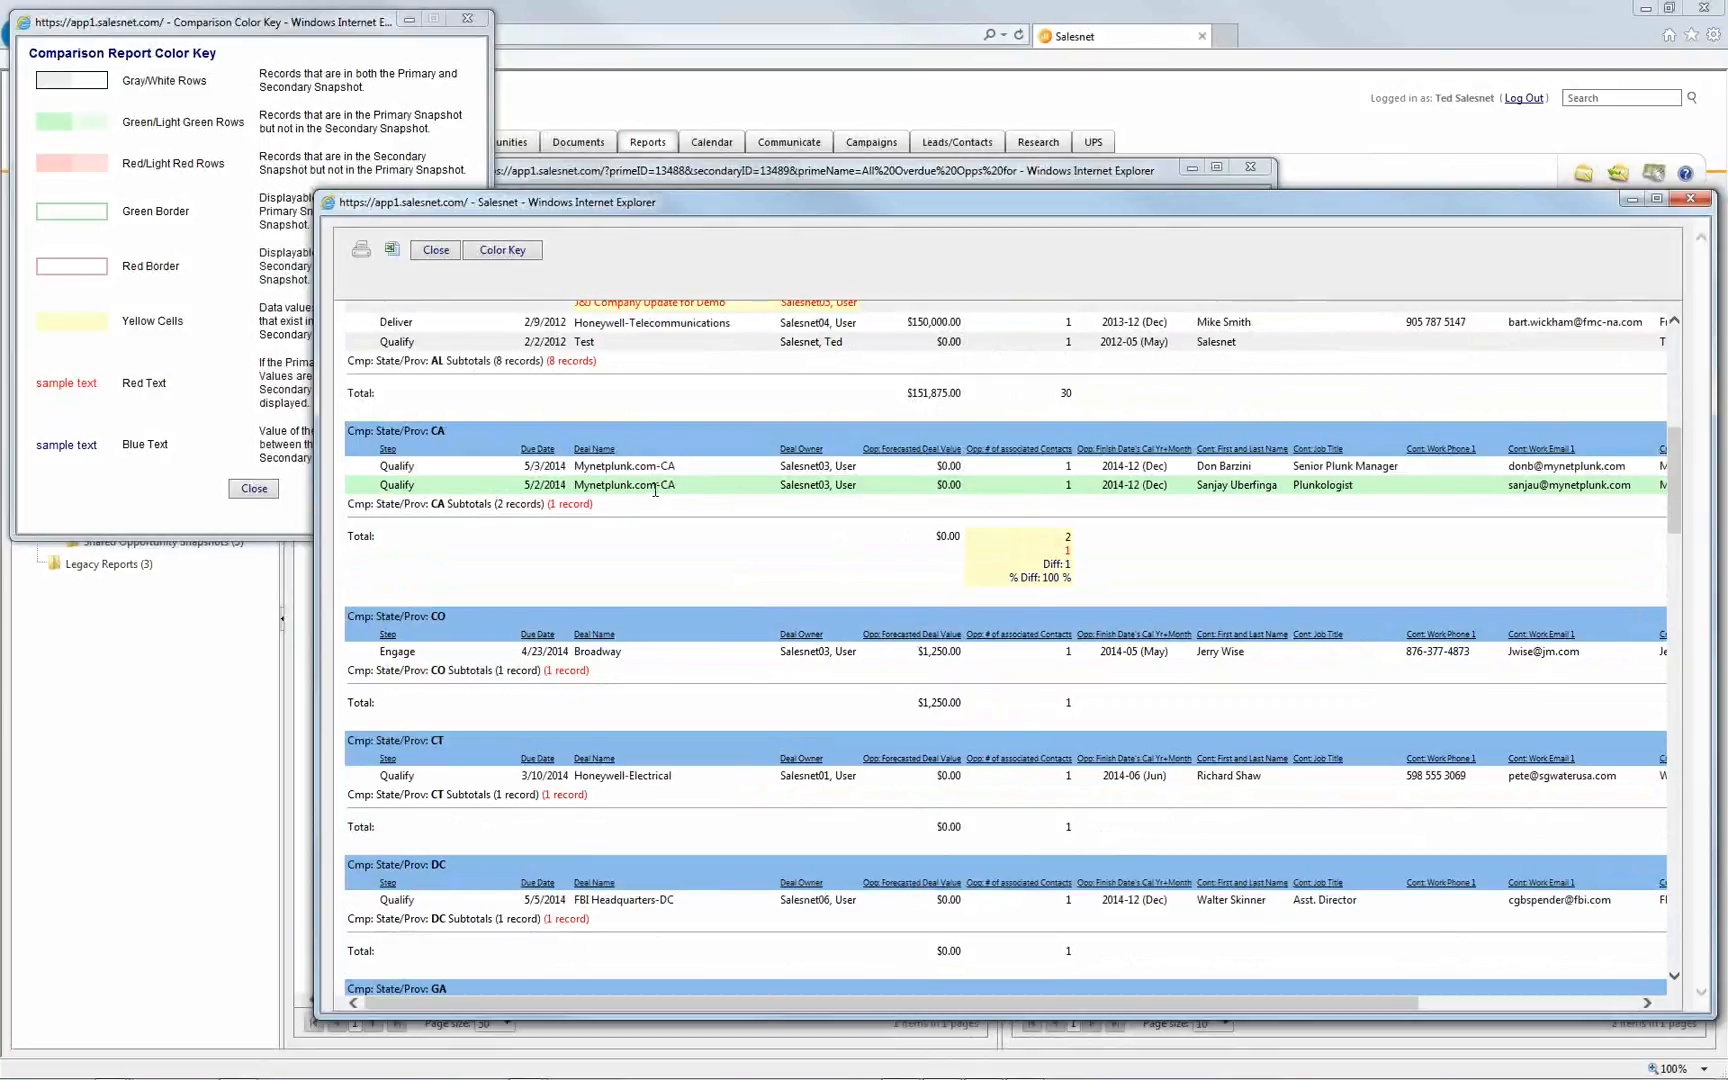
pyautogui.scroll(6, 1160, 575)
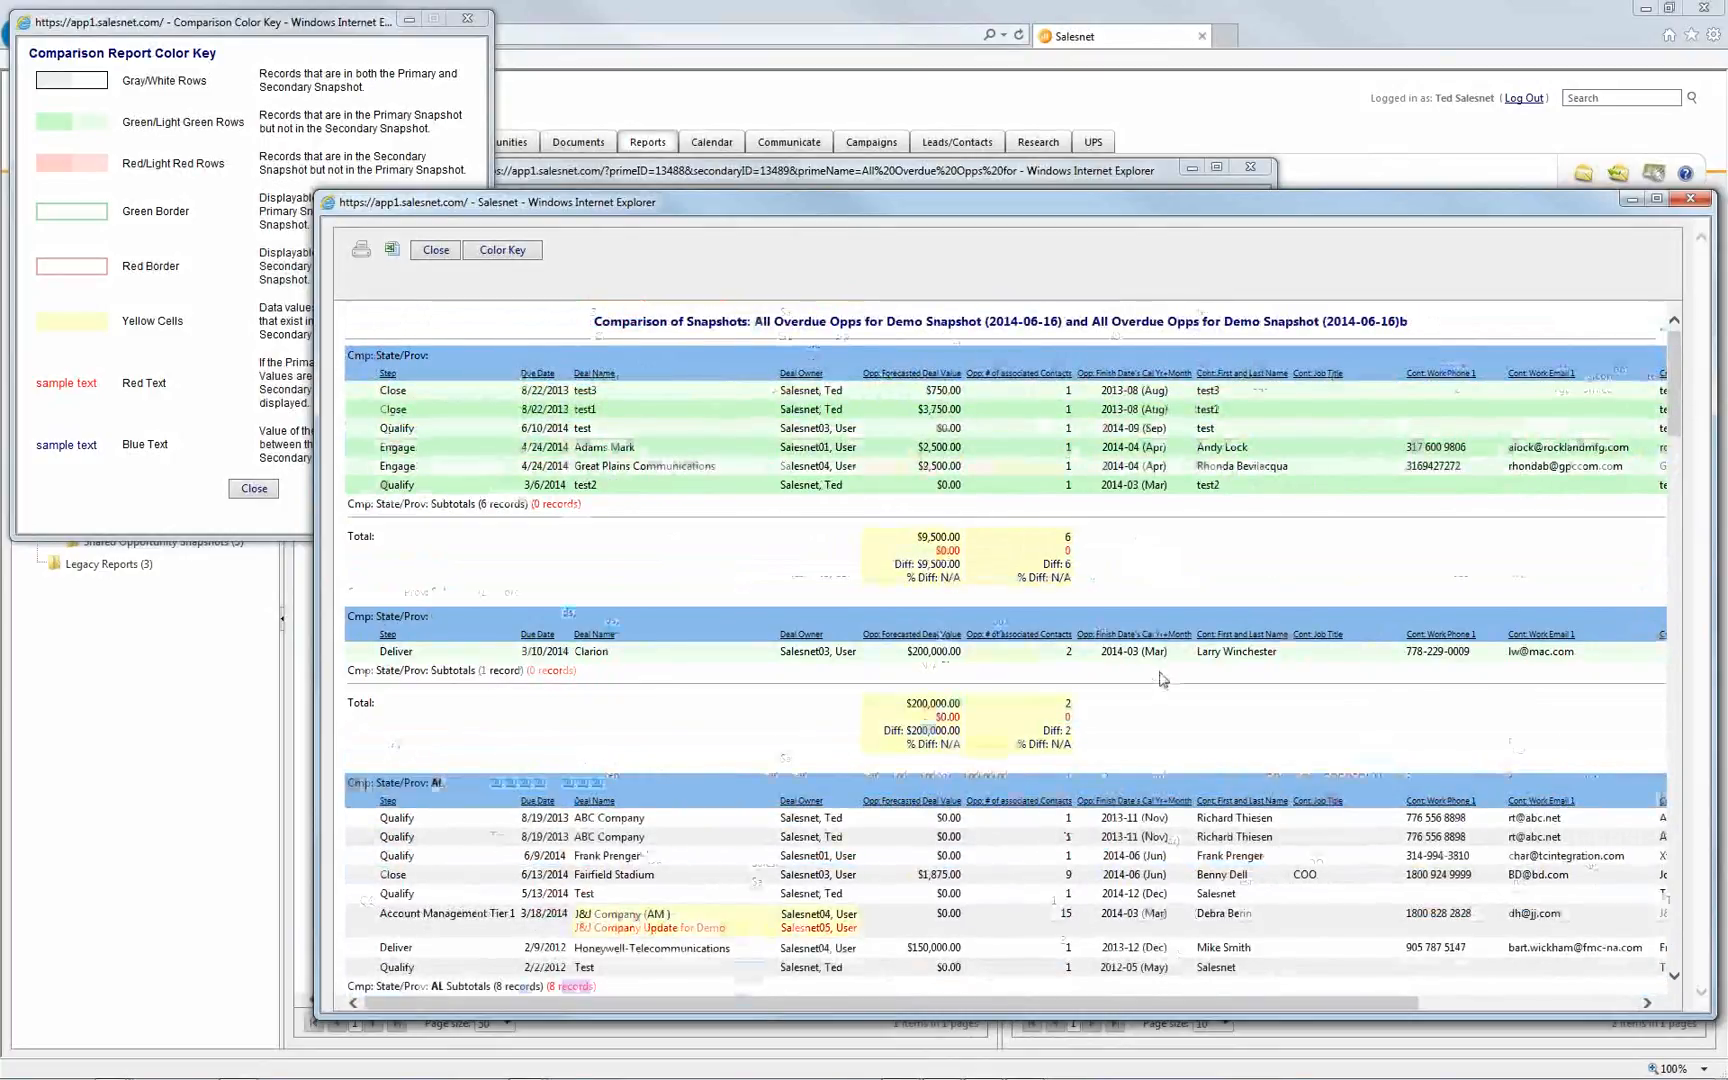
# Examine the comparison's Grand Total section for record counts and the differences in forecasted deal value and associated contacts
pyautogui.scroll(-10, 1160, 678)
pyautogui.scroll(-3, 1164, 677)
pyautogui.scroll(-12, 1164, 677)
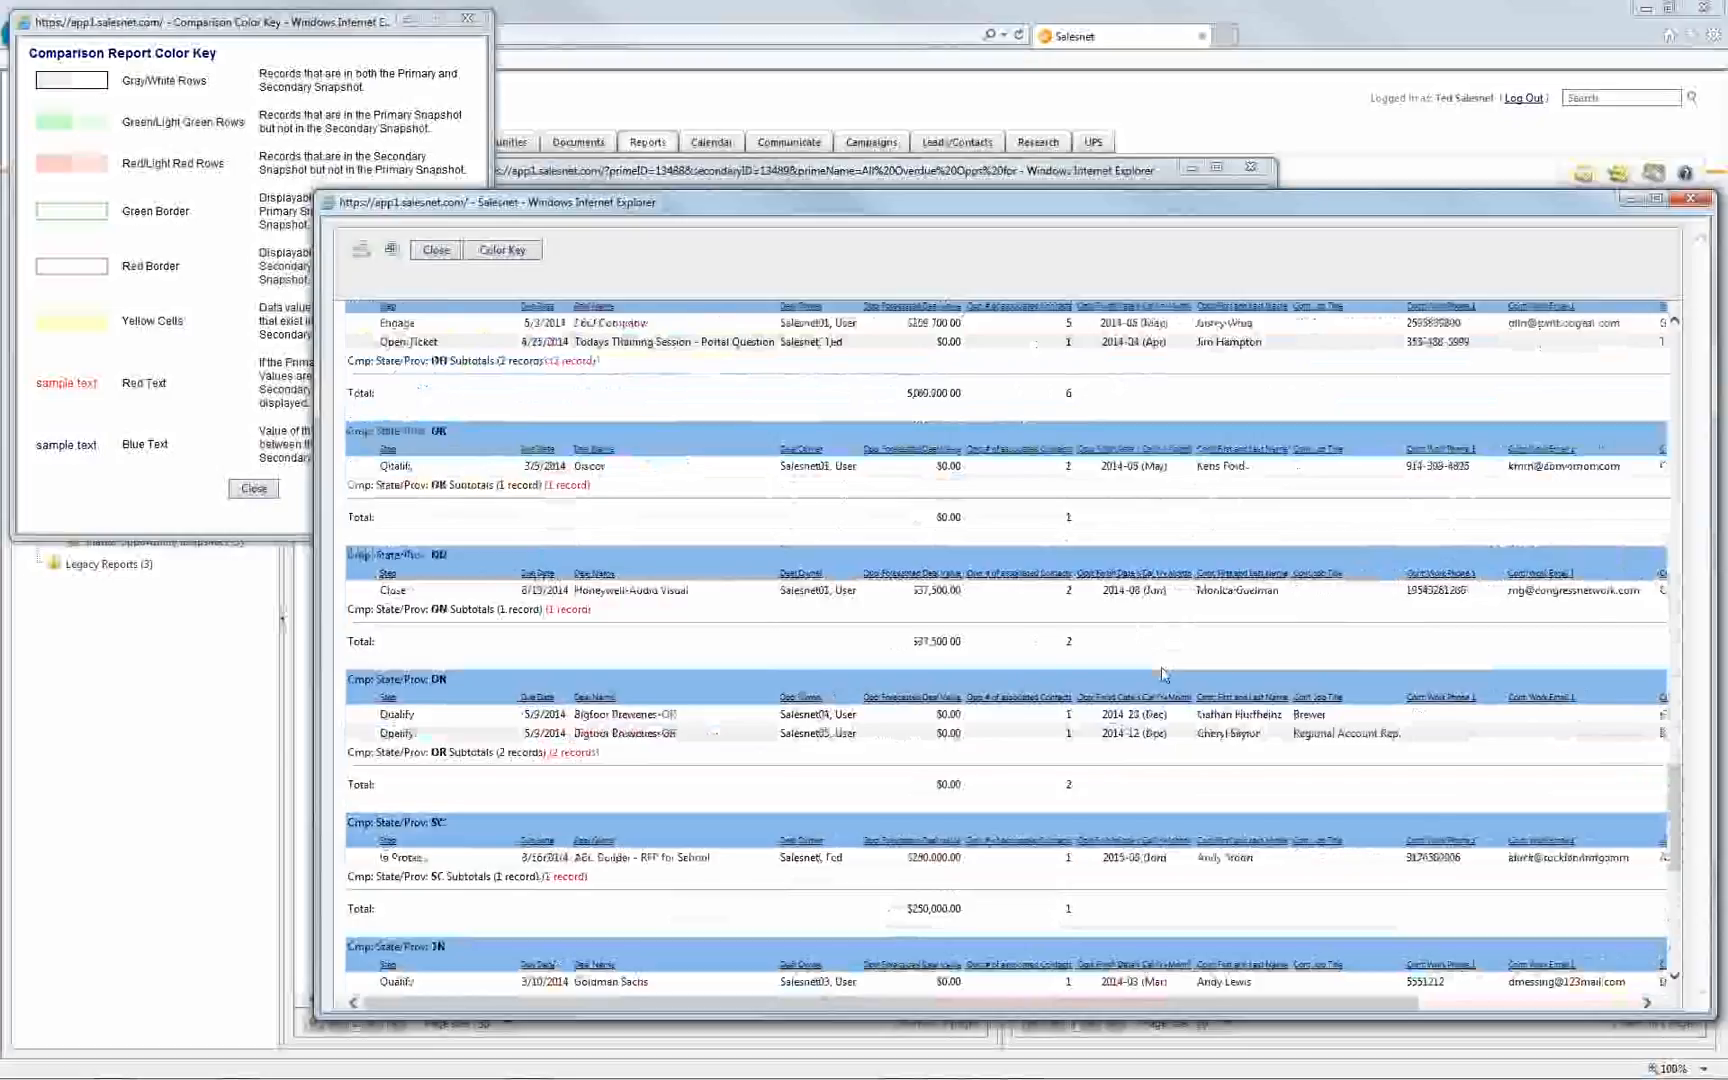
pyautogui.scroll(-6, 1163, 675)
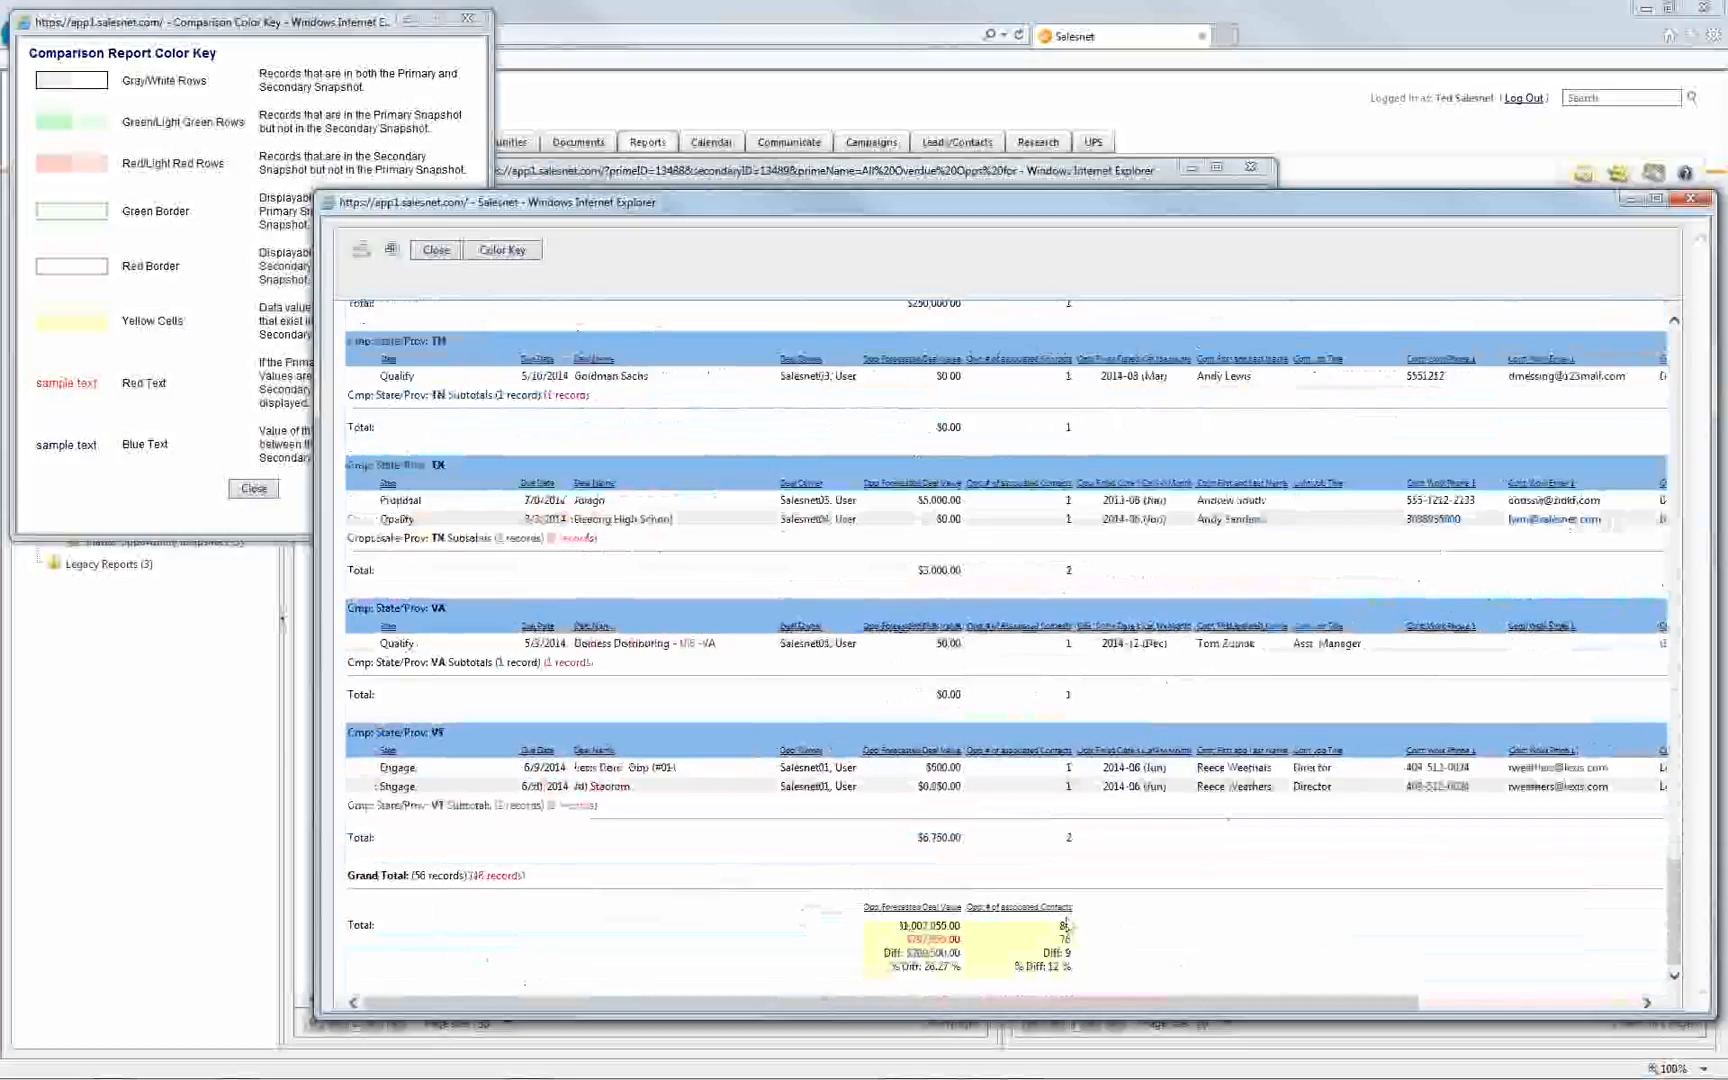
pyautogui.moveTo(553, 876); pyautogui.dragTo(465, 876)
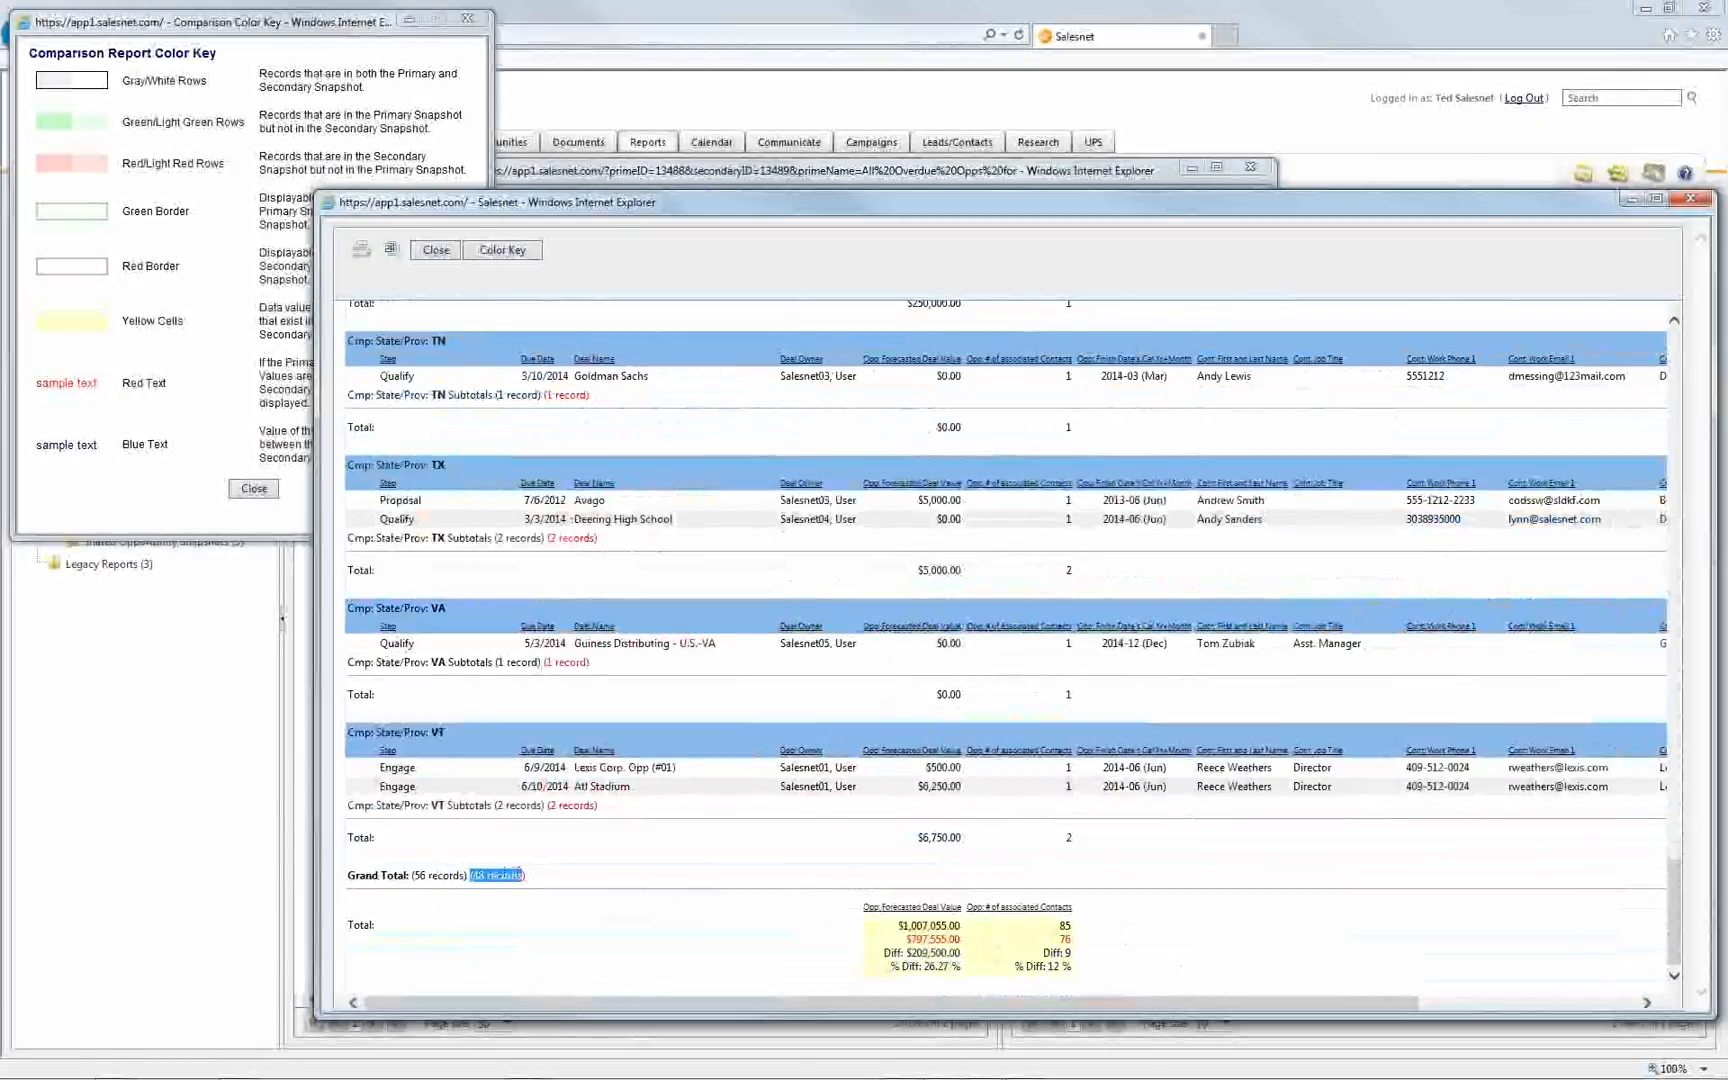
pyautogui.click(540, 880)
pyautogui.moveTo(898, 931); pyautogui.dragTo(1070, 968)
pyautogui.click(928, 935)
pyautogui.click(1075, 944)
pyautogui.click(907, 950)
pyautogui.click(997, 962)
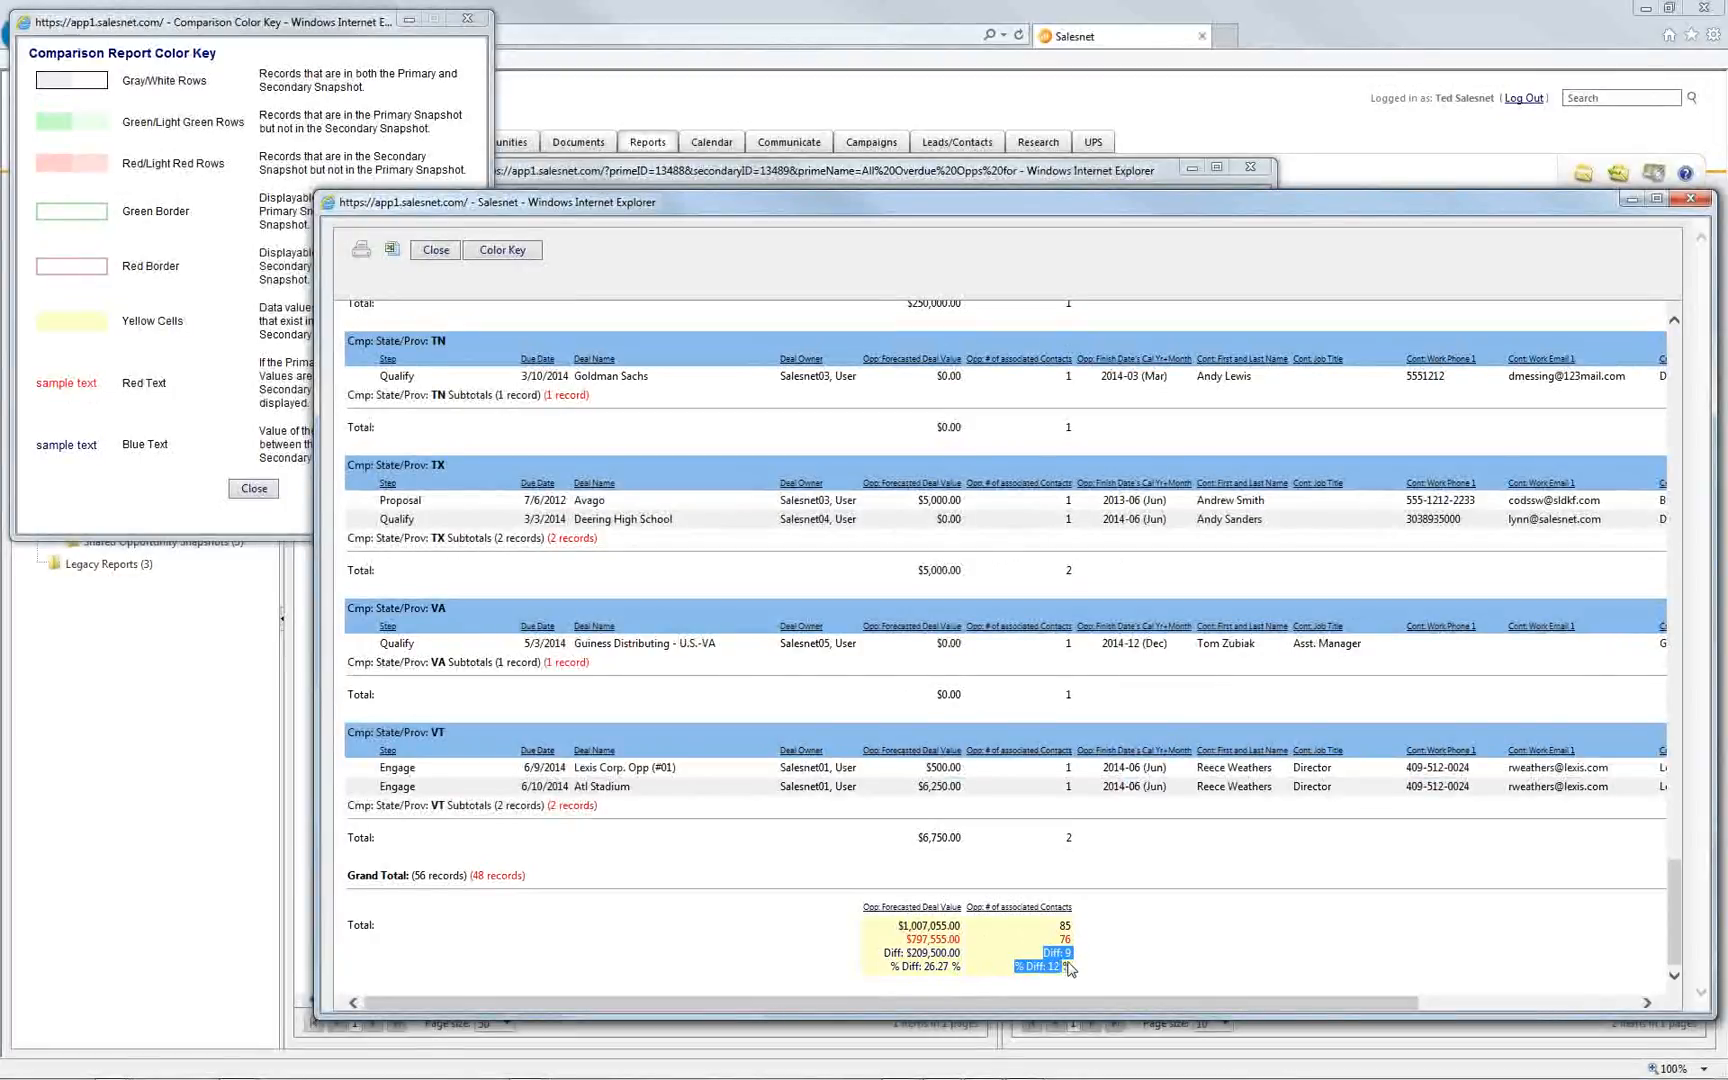
pyautogui.click(1118, 968)
# Close the comparison report, the Snapshot Comparison setup and the color key
pyautogui.click(1691, 200)
pyautogui.click(1251, 168)
pyautogui.click(256, 489)
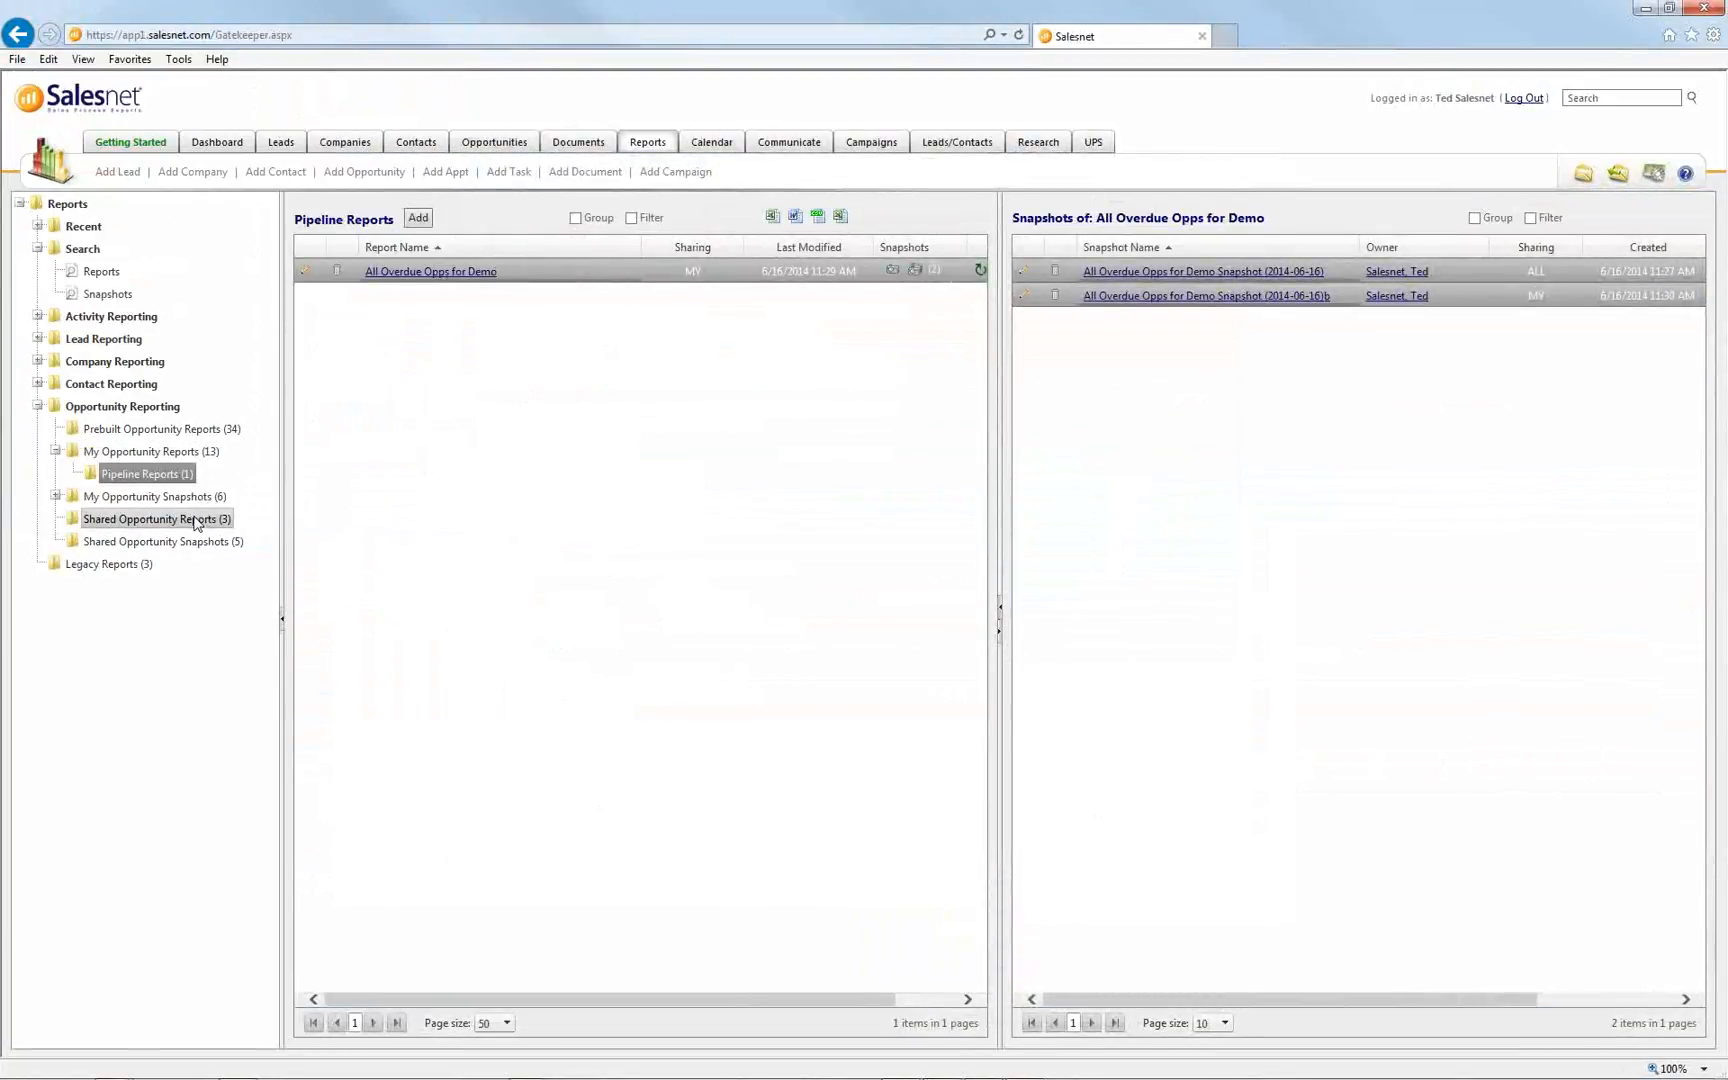
# View the Shared Opportunity Reports, open the Shared Opportunity Snapshots folder and widen its Snapshot Name column to show full names
pyautogui.click(150, 519)
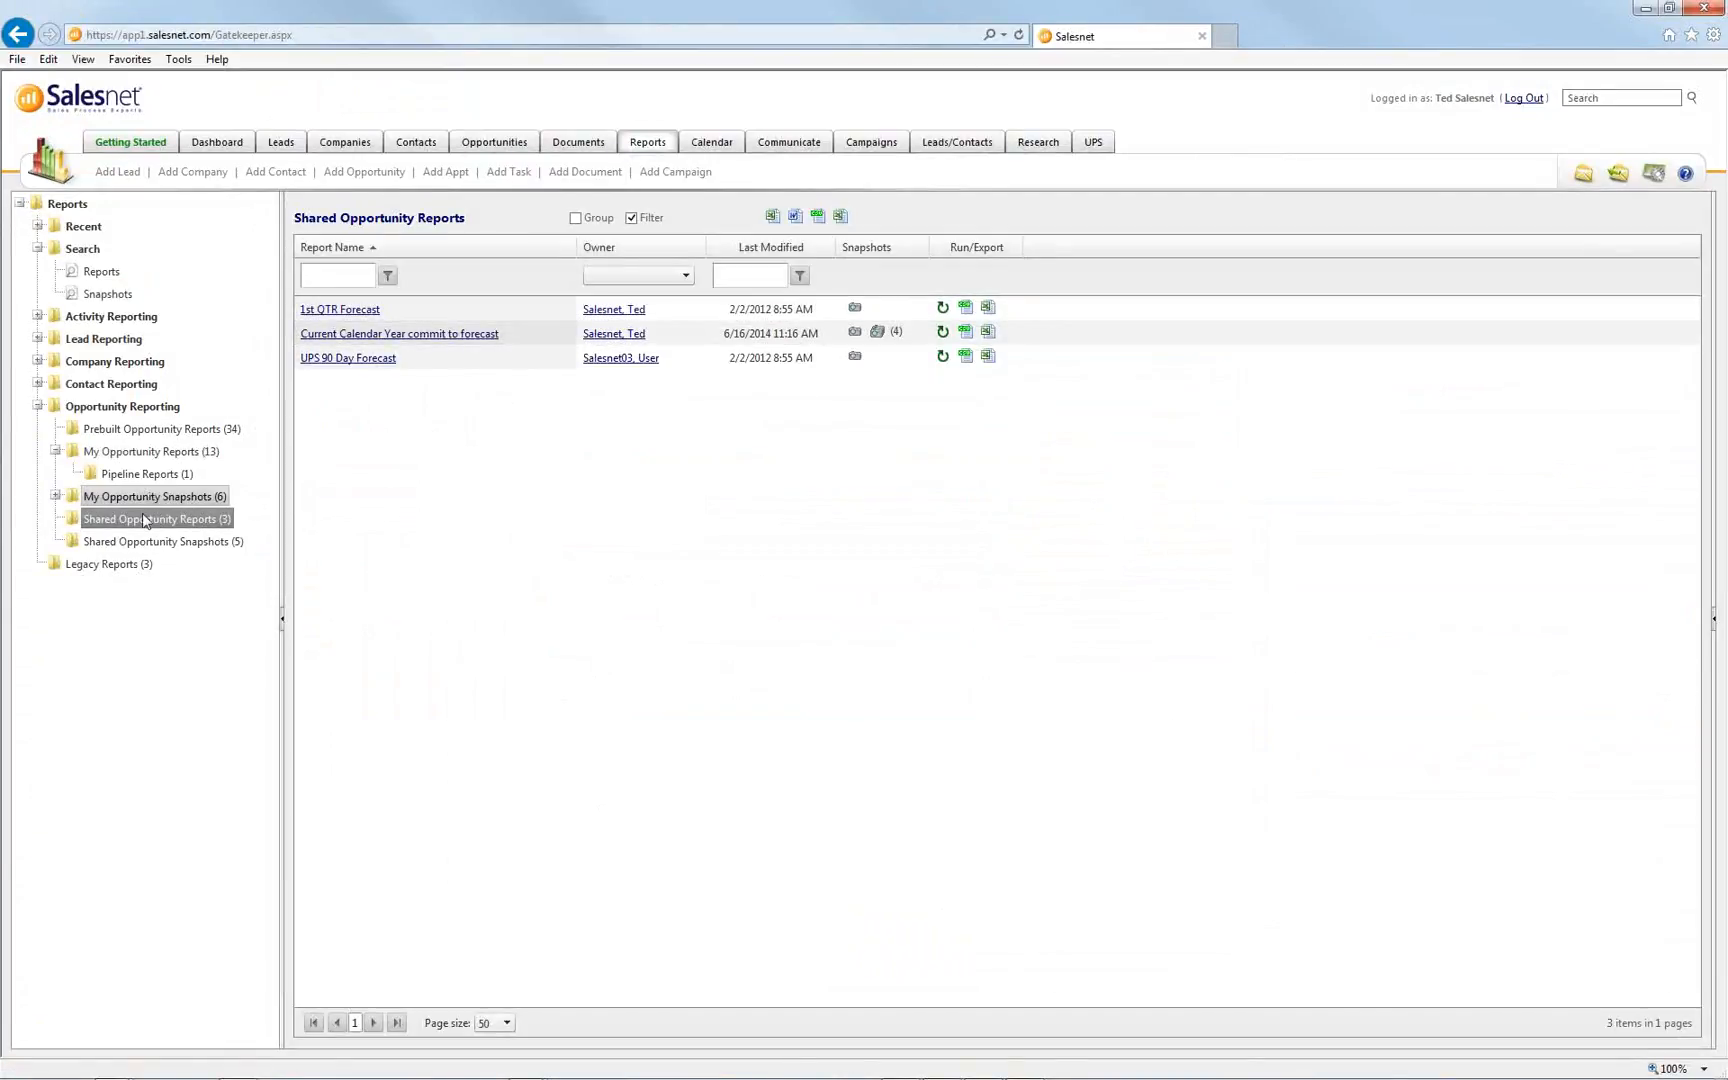
pyautogui.click(155, 546)
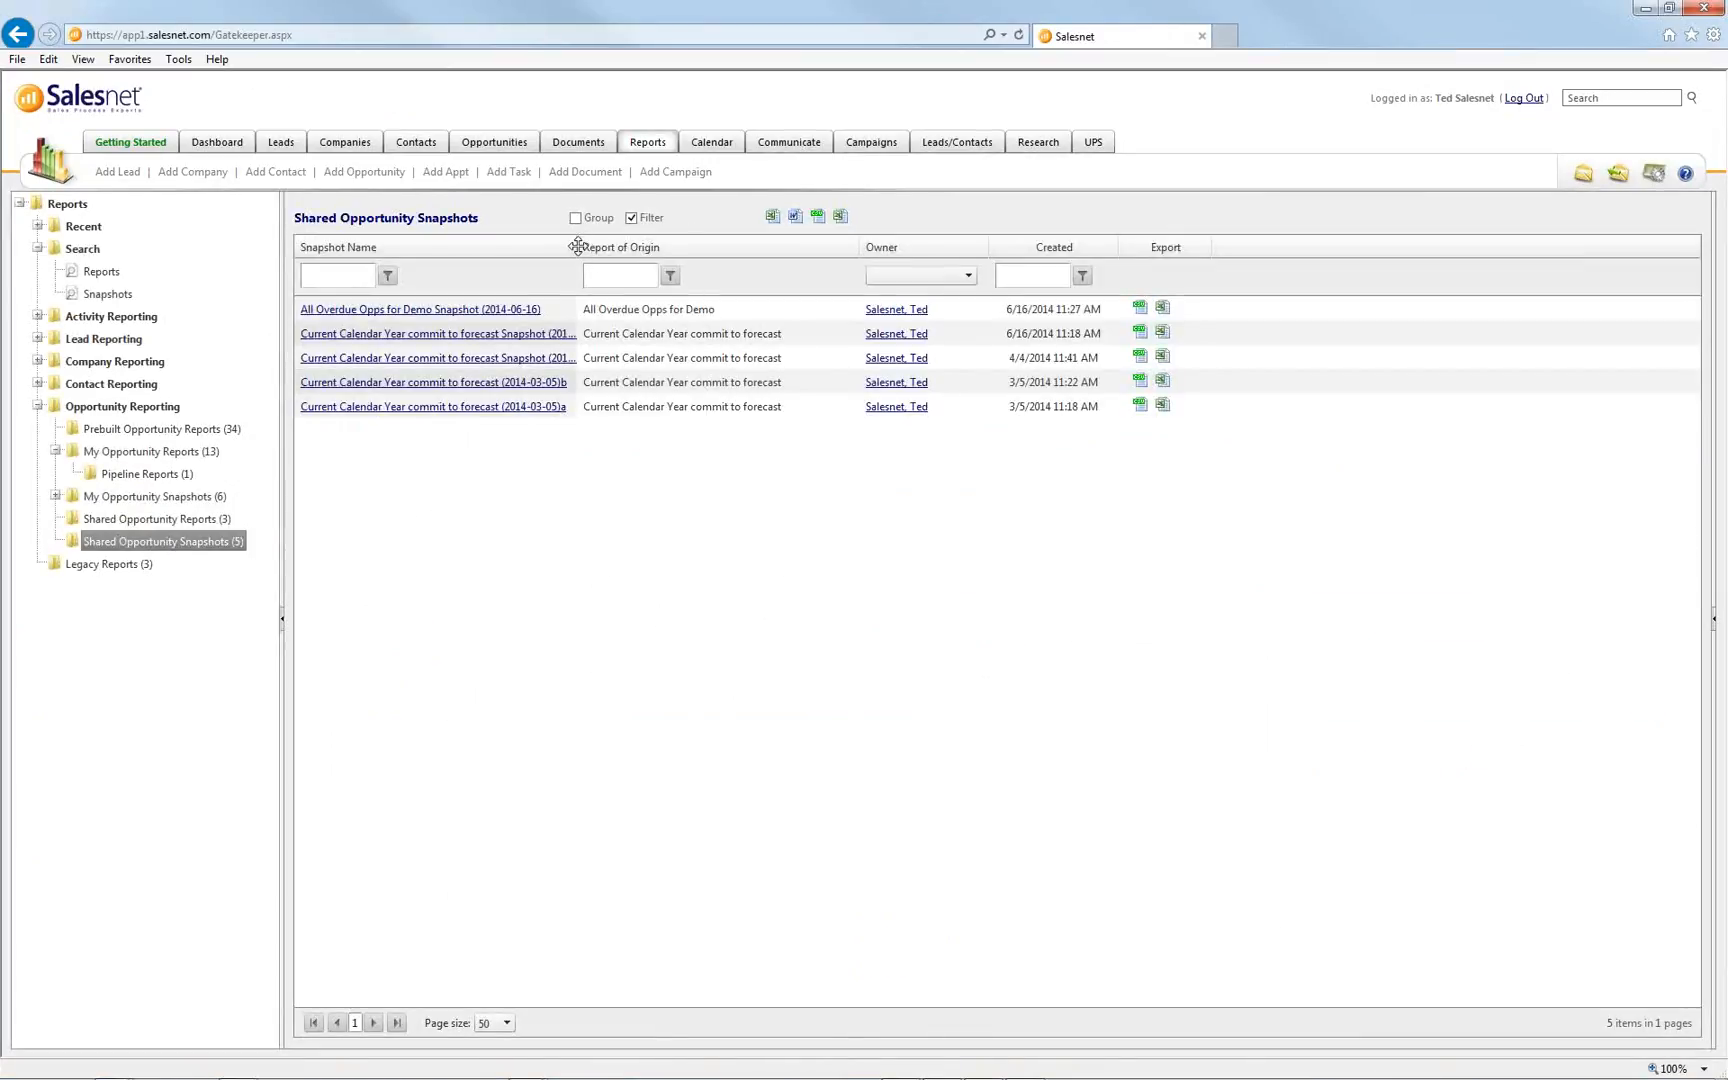
pyautogui.moveTo(573, 245); pyautogui.dragTo(687, 248)
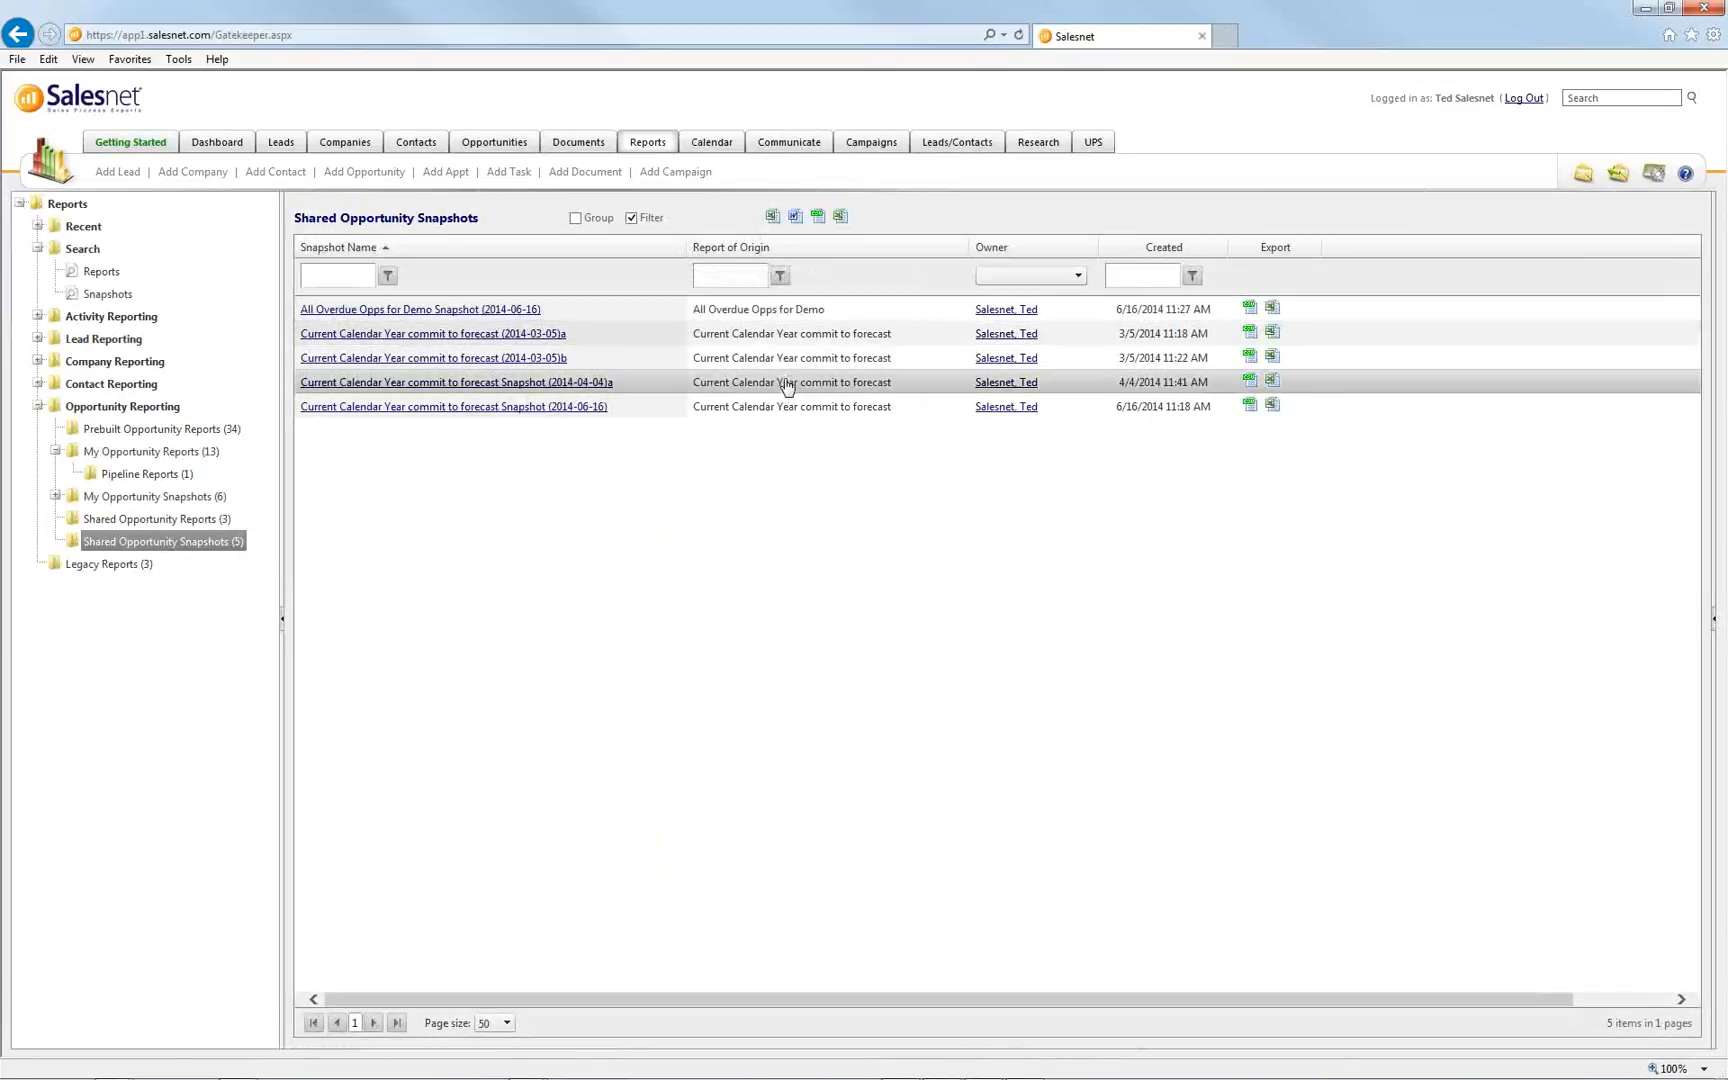
# Set up a comparison of the Current Calendar Year commit to forecast (2014-03-05)a and Snapshot (2014-06-16) snapshots
pyautogui.click(646, 334)
pyautogui.keyDown('ctrl'); pyautogui.click(656, 412); pyautogui.keyUp('ctrl')
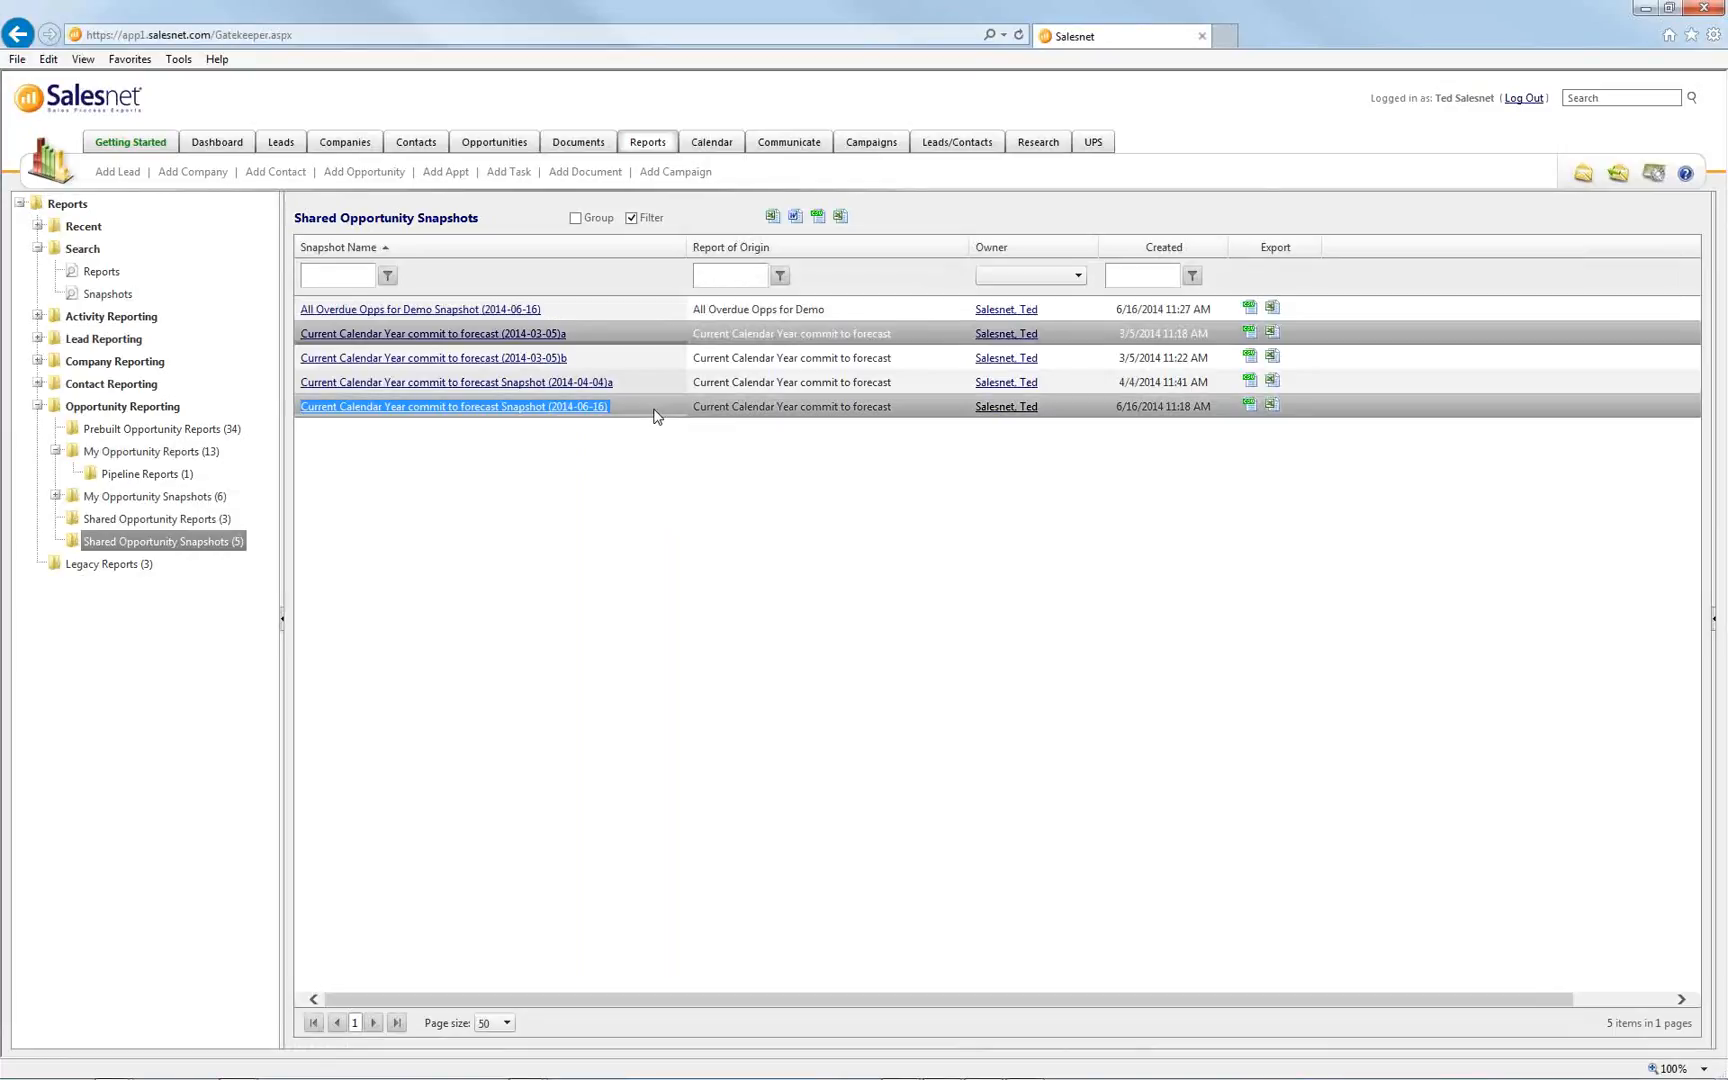
pyautogui.rightClick(656, 412)
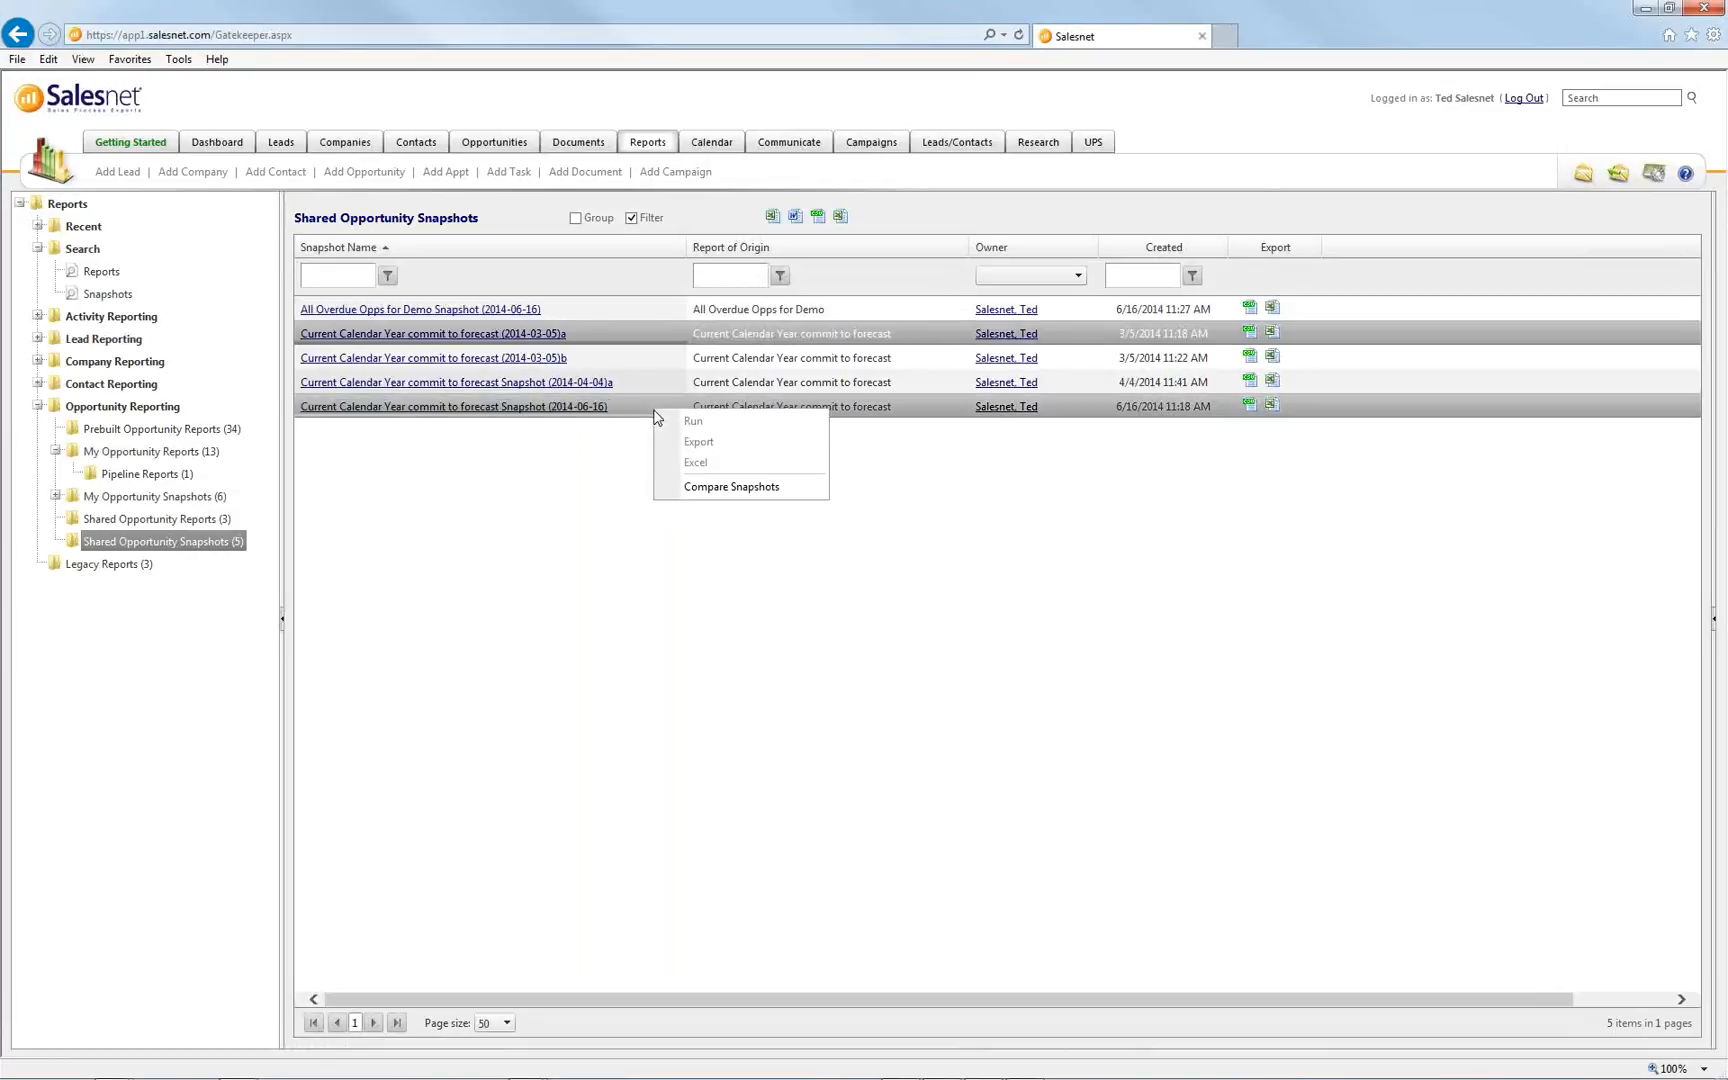
pyautogui.click(714, 493)
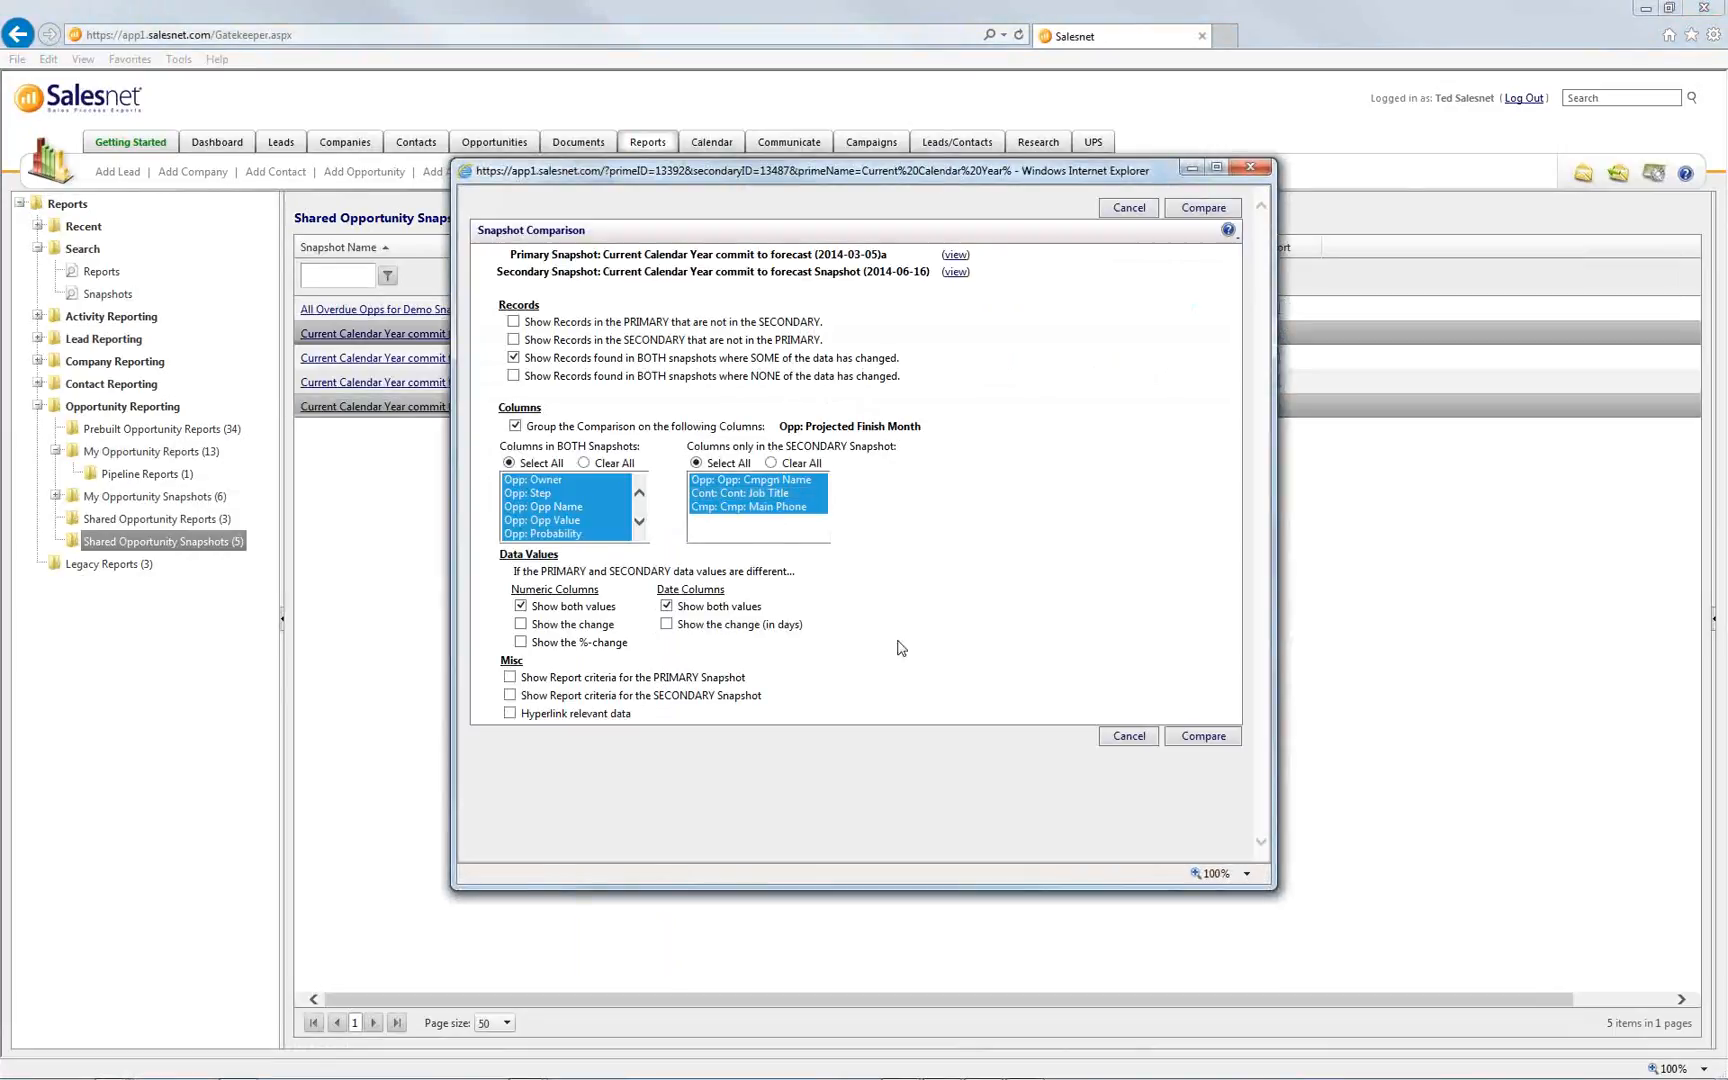
# Include all four record categories, show numeric change, %-change and date change in days, and run the forecast snapshot comparison
pyautogui.click(514, 376)
pyautogui.click(514, 340)
pyautogui.click(514, 322)
pyautogui.click(520, 626)
pyautogui.click(520, 642)
pyautogui.click(666, 624)
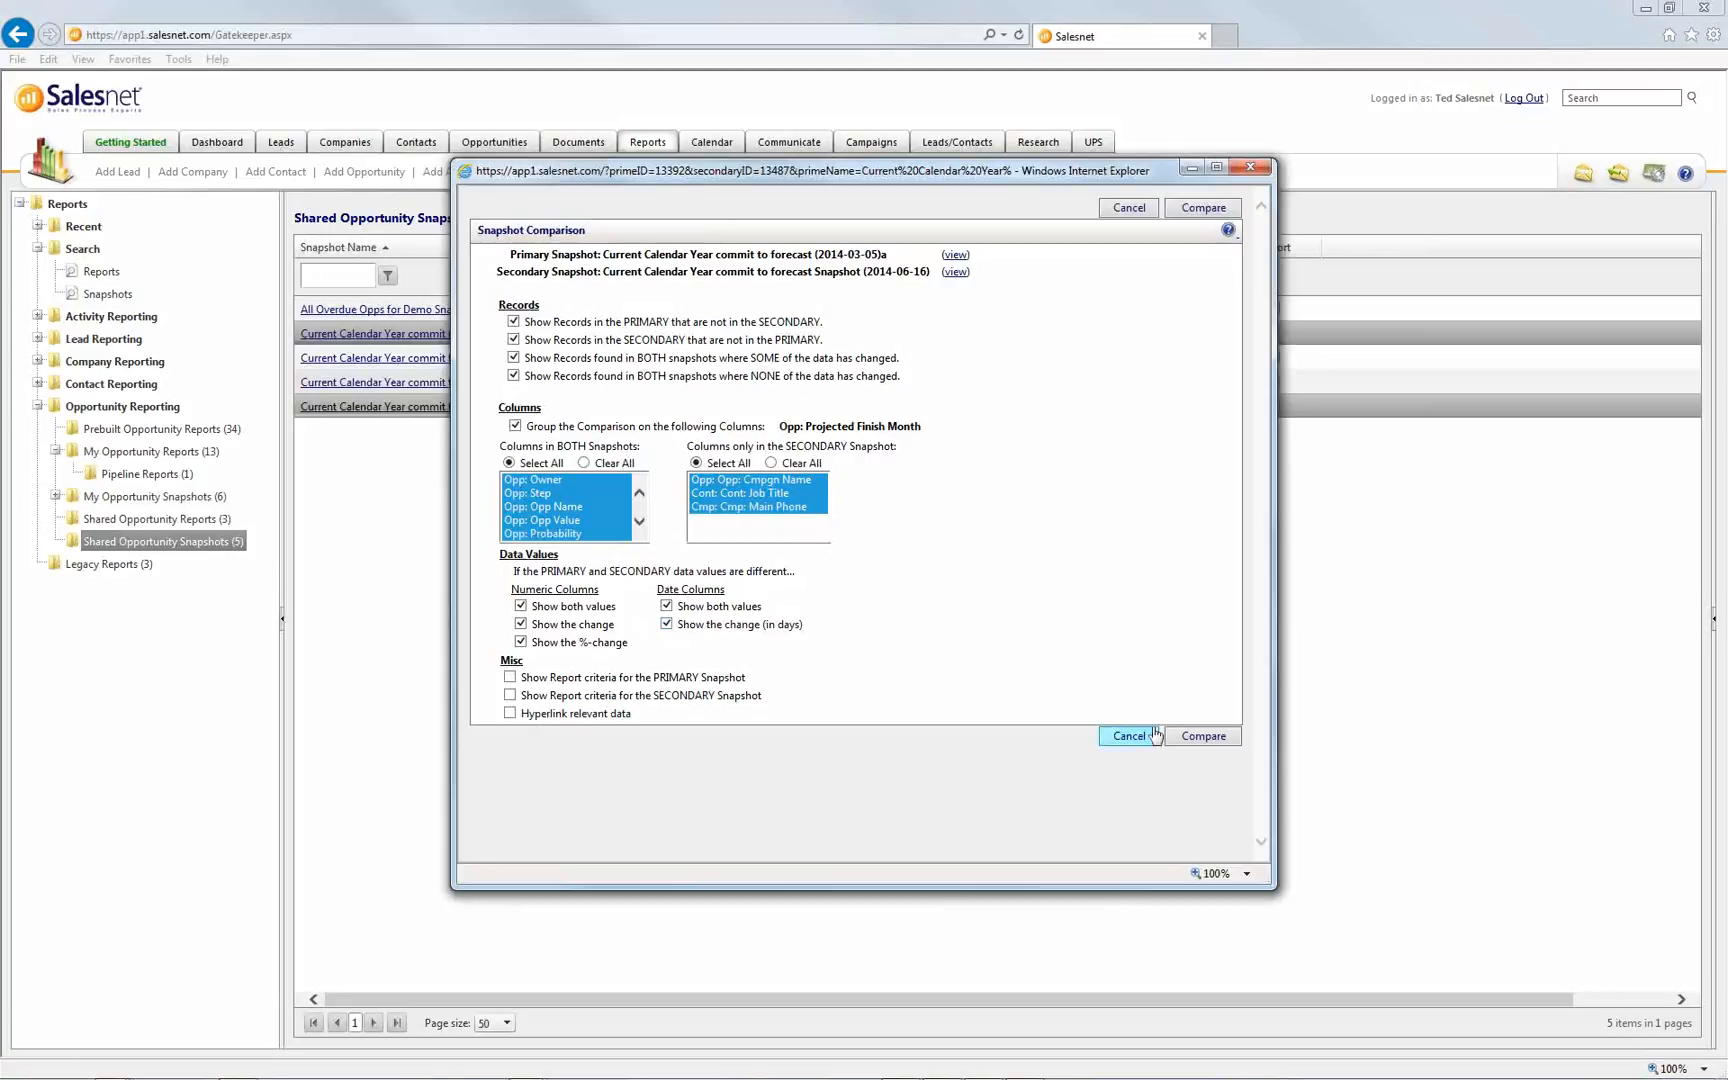
pyautogui.click(1186, 740)
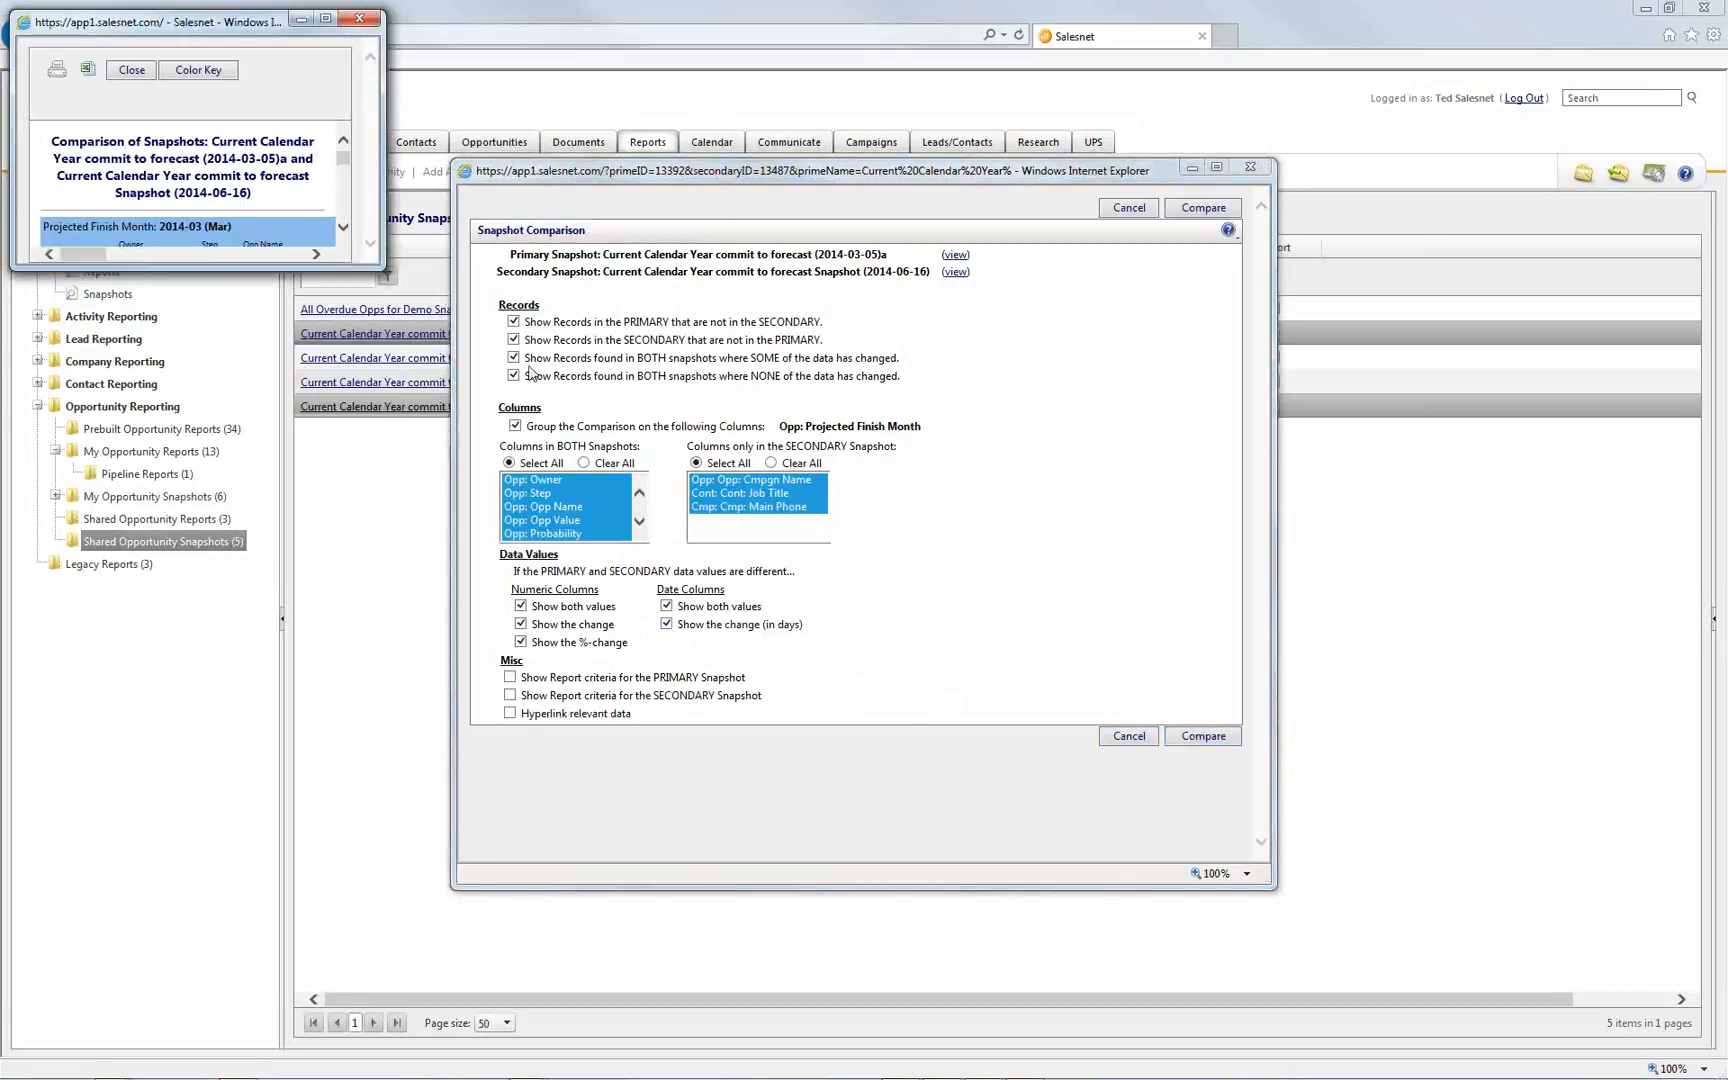
# Enlarge the forecast comparison report, examine its group totals, grand total and secondary-only columns, and close both comparison windows
pyautogui.moveTo(380, 264); pyautogui.dragTo(1380, 930)
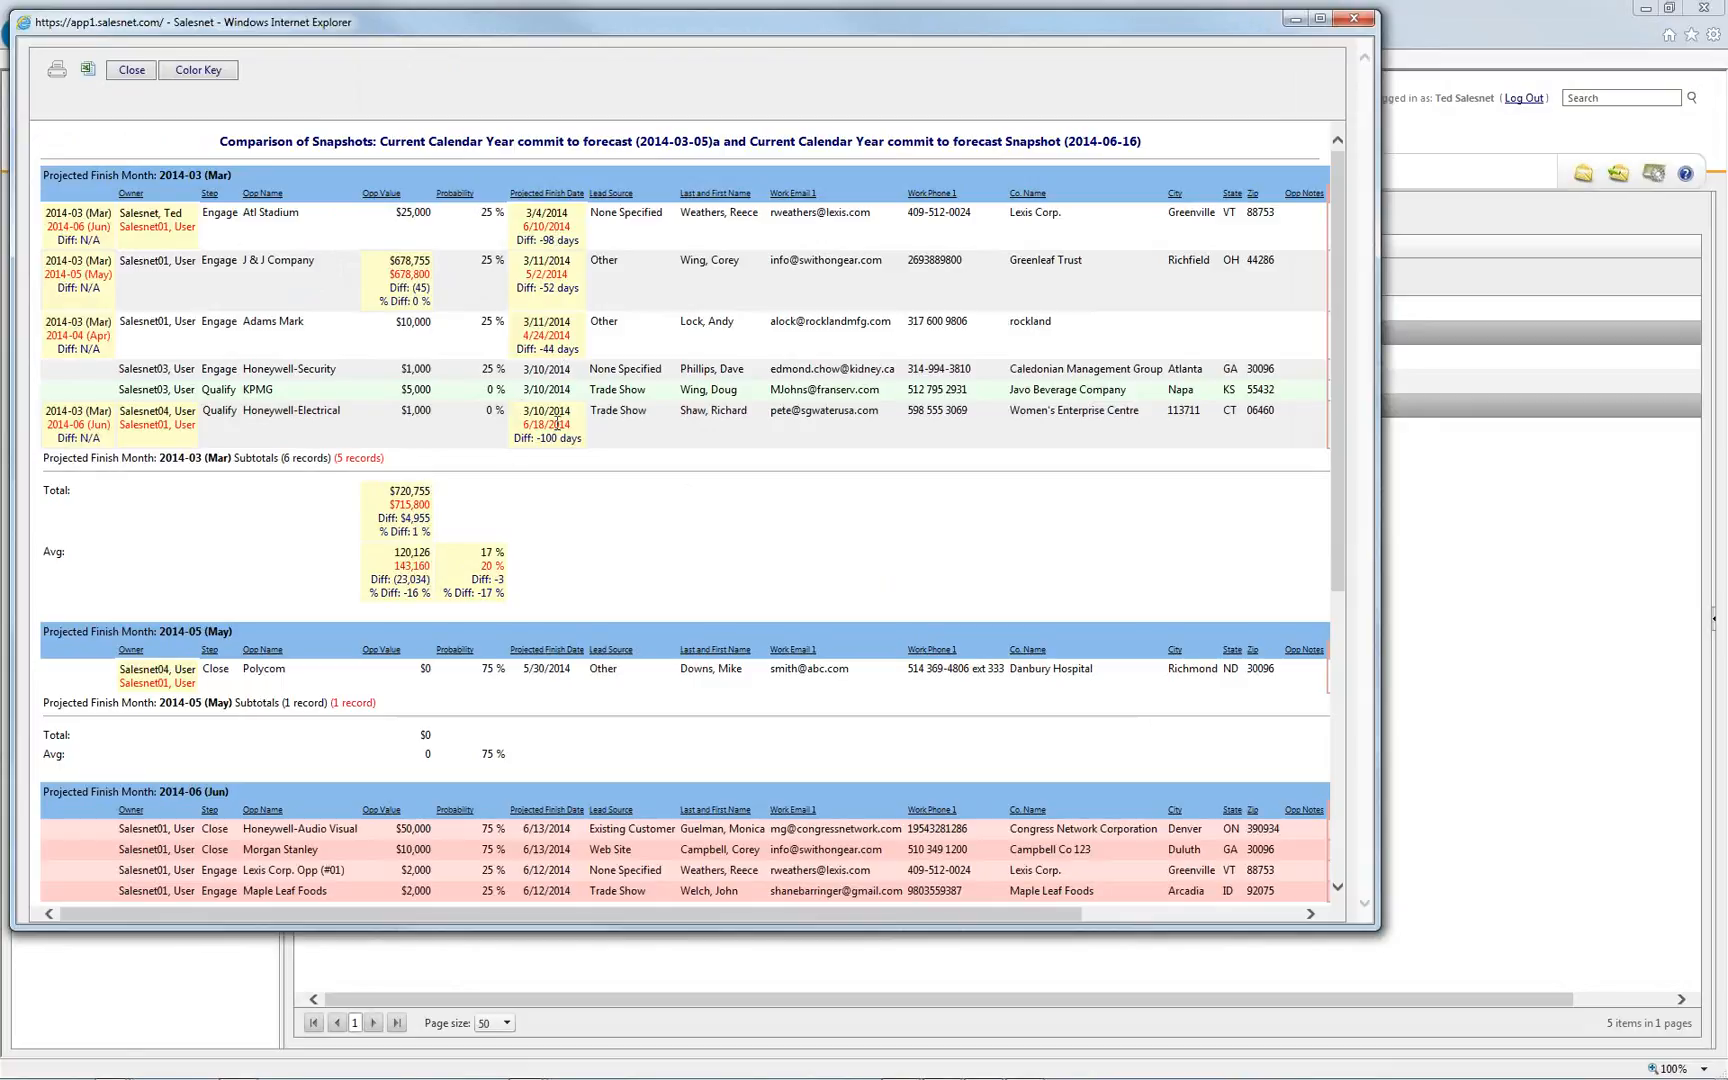
pyautogui.moveTo(380, 512); pyautogui.dragTo(548, 529)
pyautogui.click(591, 555)
pyautogui.scroll(-3, 590, 561)
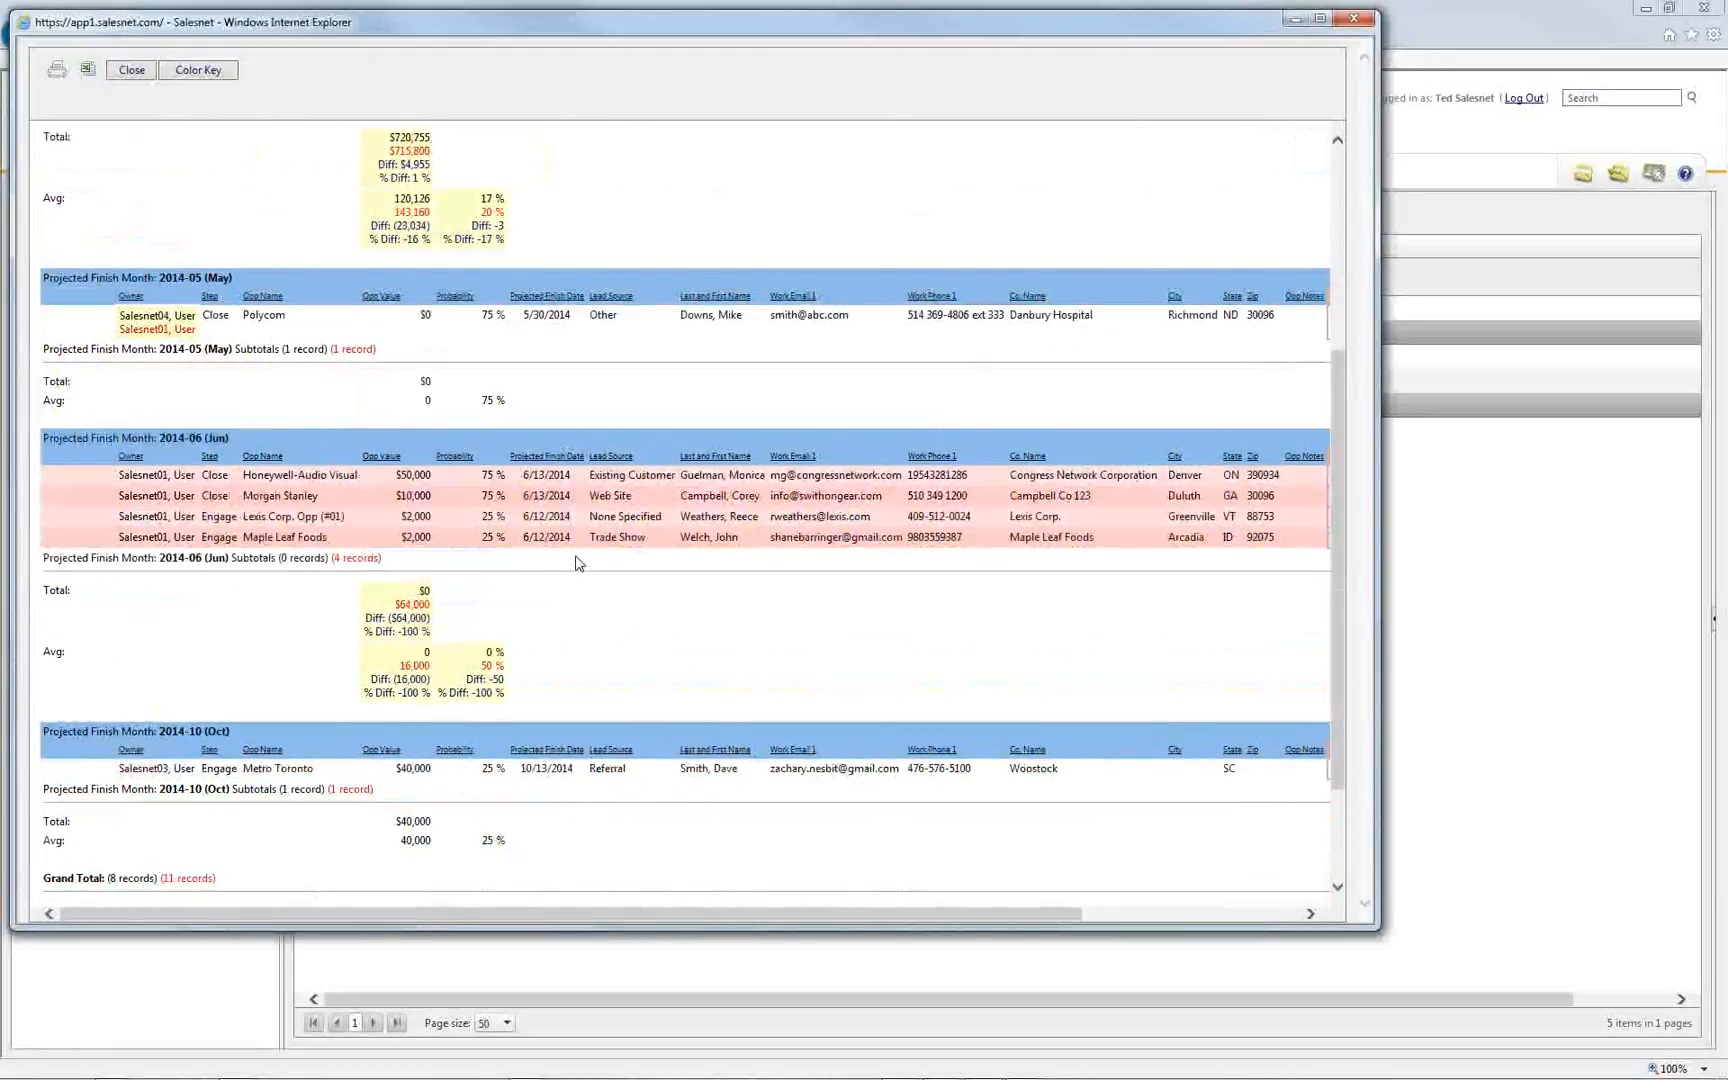
pyautogui.scroll(-2, 576, 563)
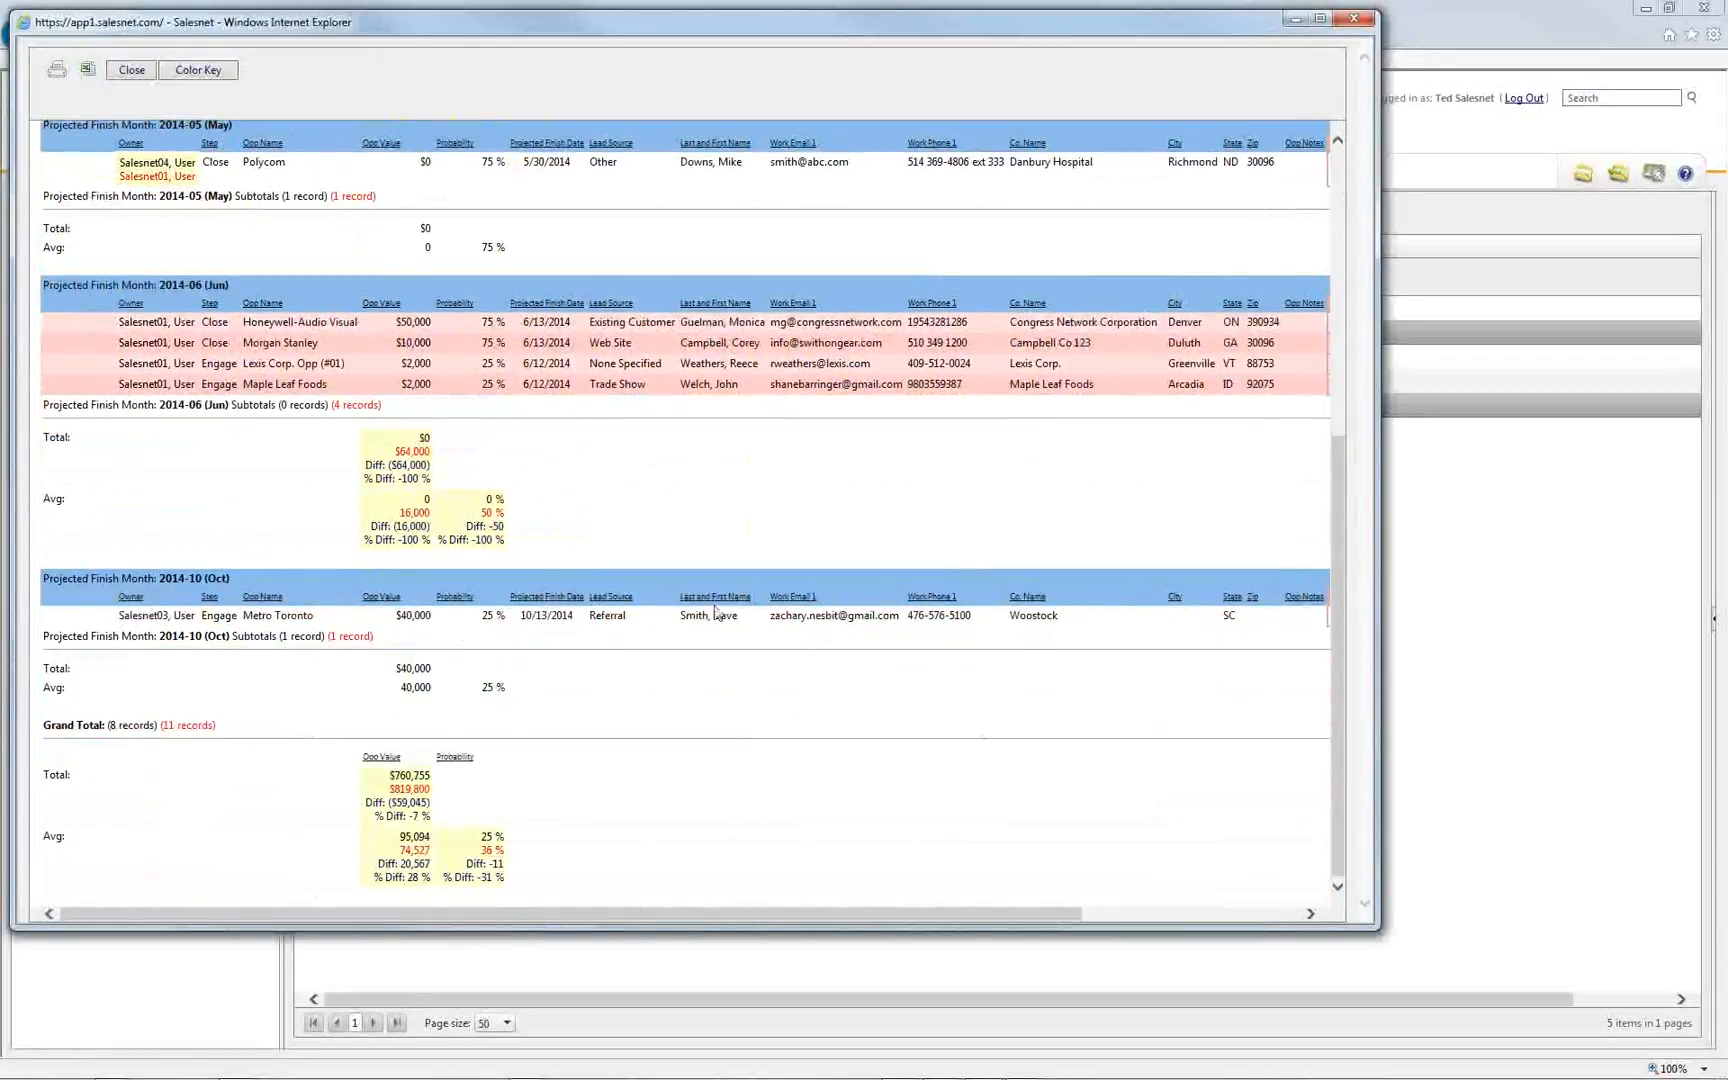
pyautogui.moveTo(1045, 912); pyautogui.dragTo(1263, 912)
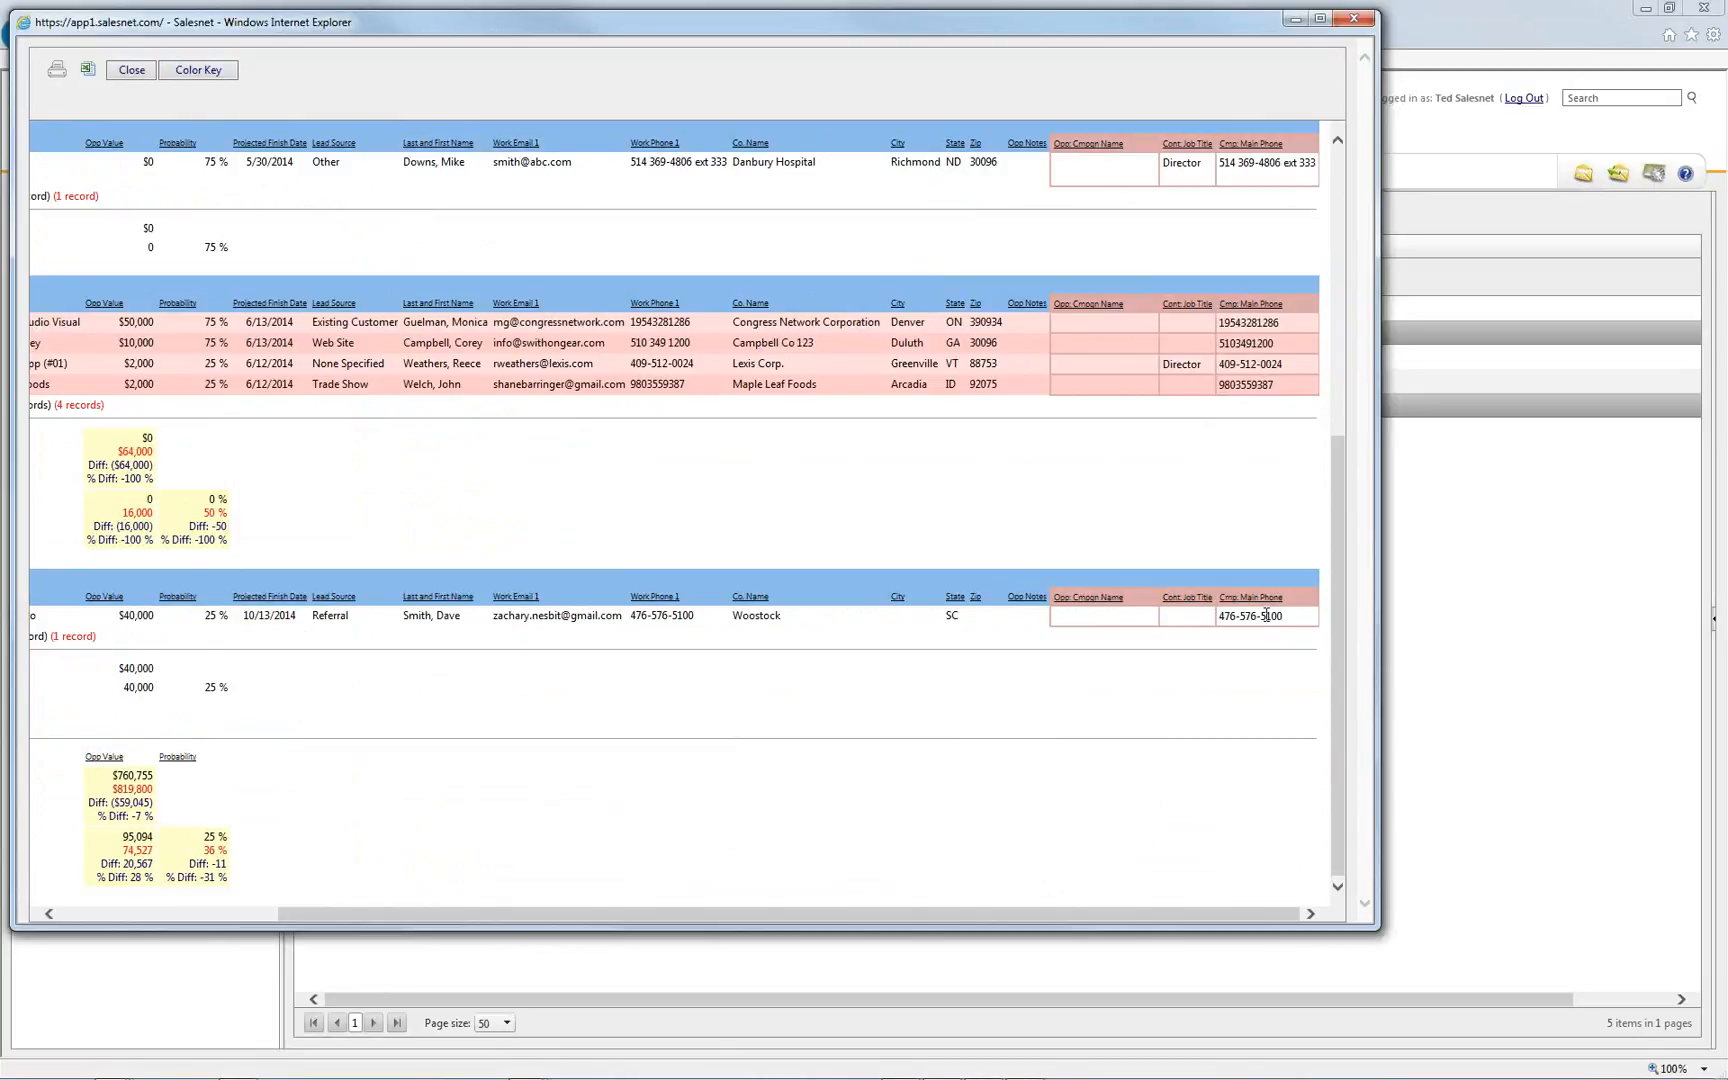
pyautogui.click(1354, 19)
pyautogui.click(1250, 167)
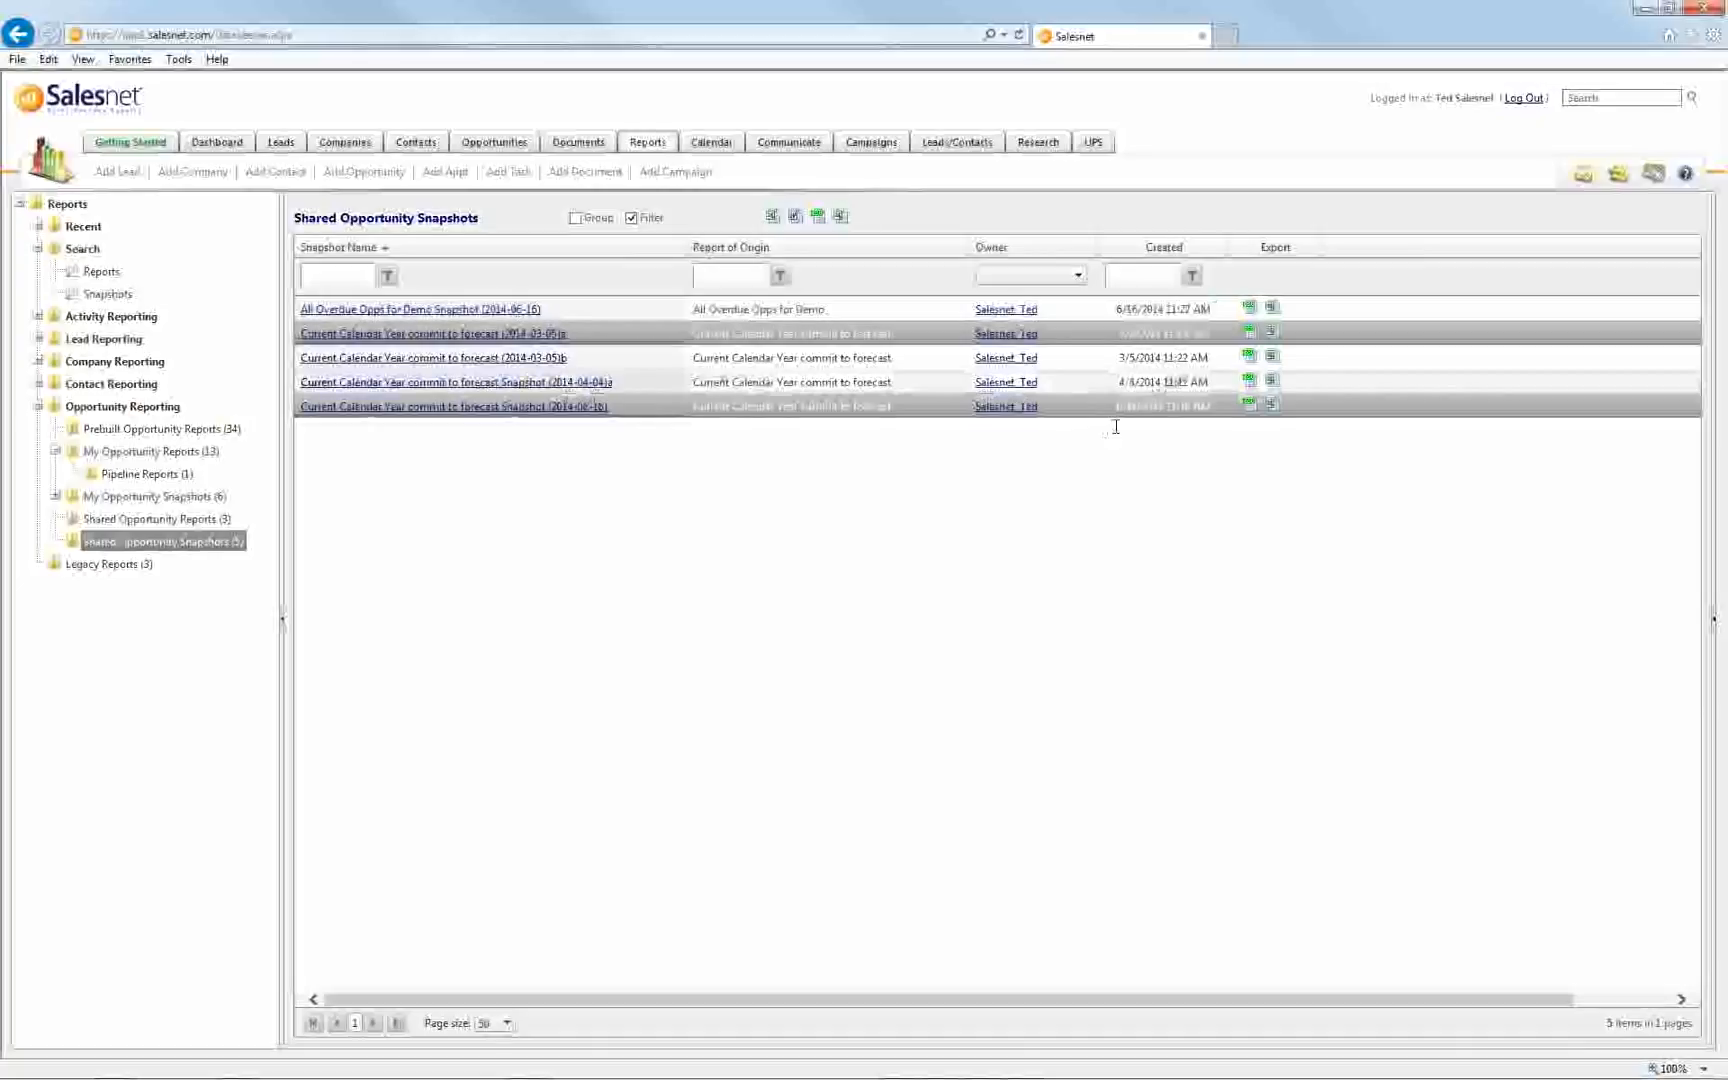